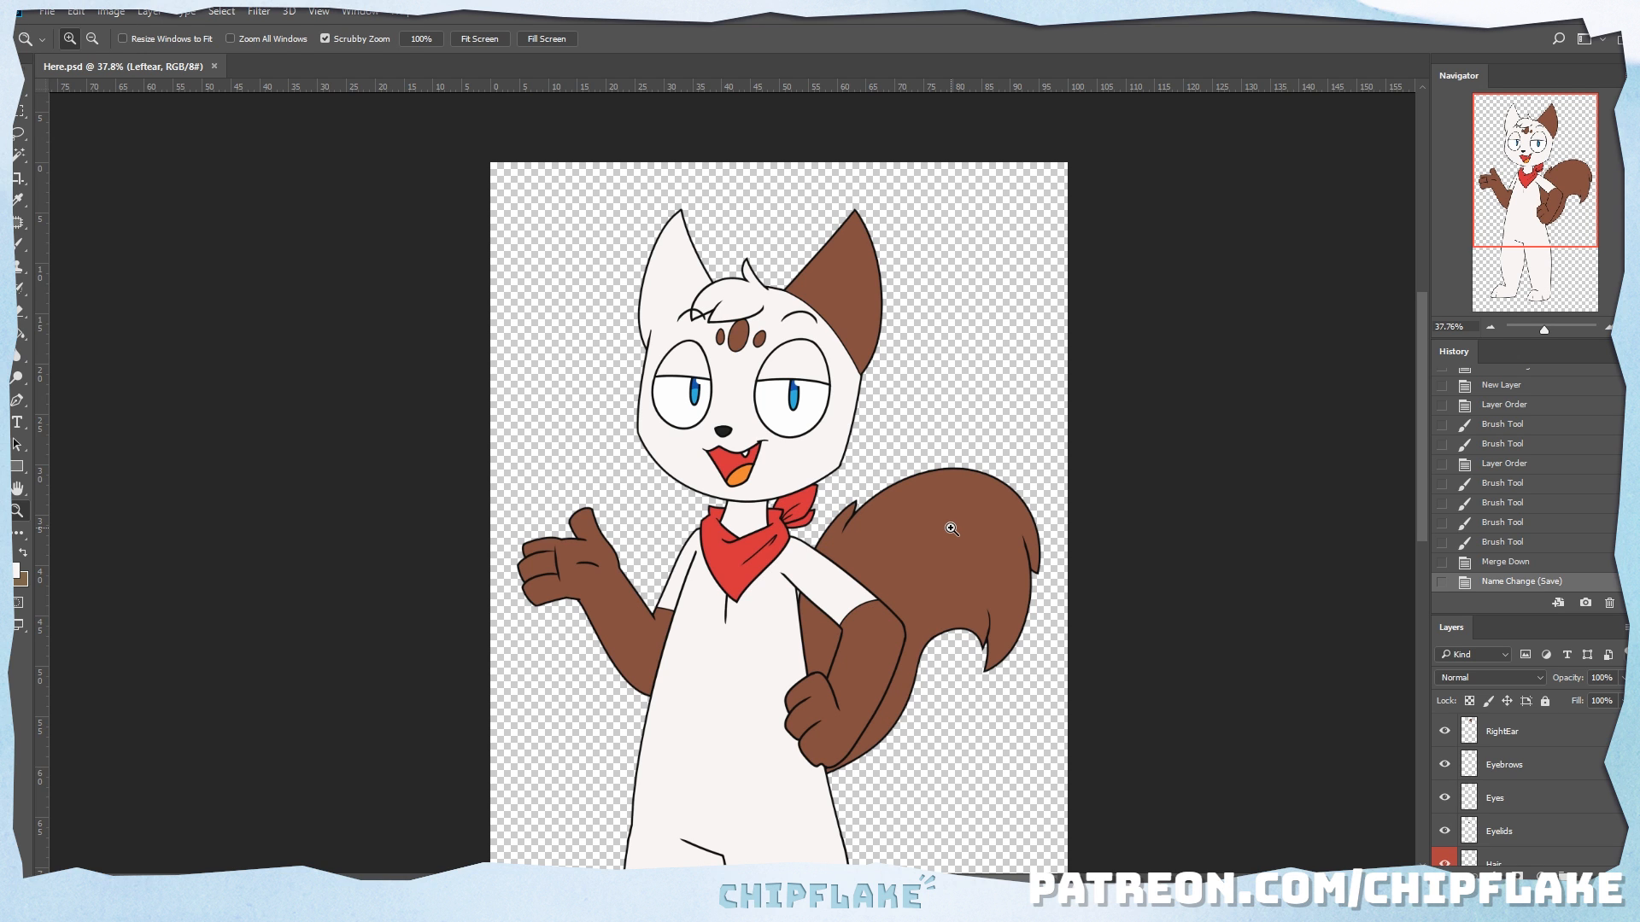
# Step: Select the RightEar layer and enlarge the layer list so more of the character's layers are listed
pyautogui.moveTo(845, 550); pyautogui.dragTo(849, 552)
pyautogui.press('h')
pyautogui.moveTo(752, 435); pyautogui.dragTo(771, 486)
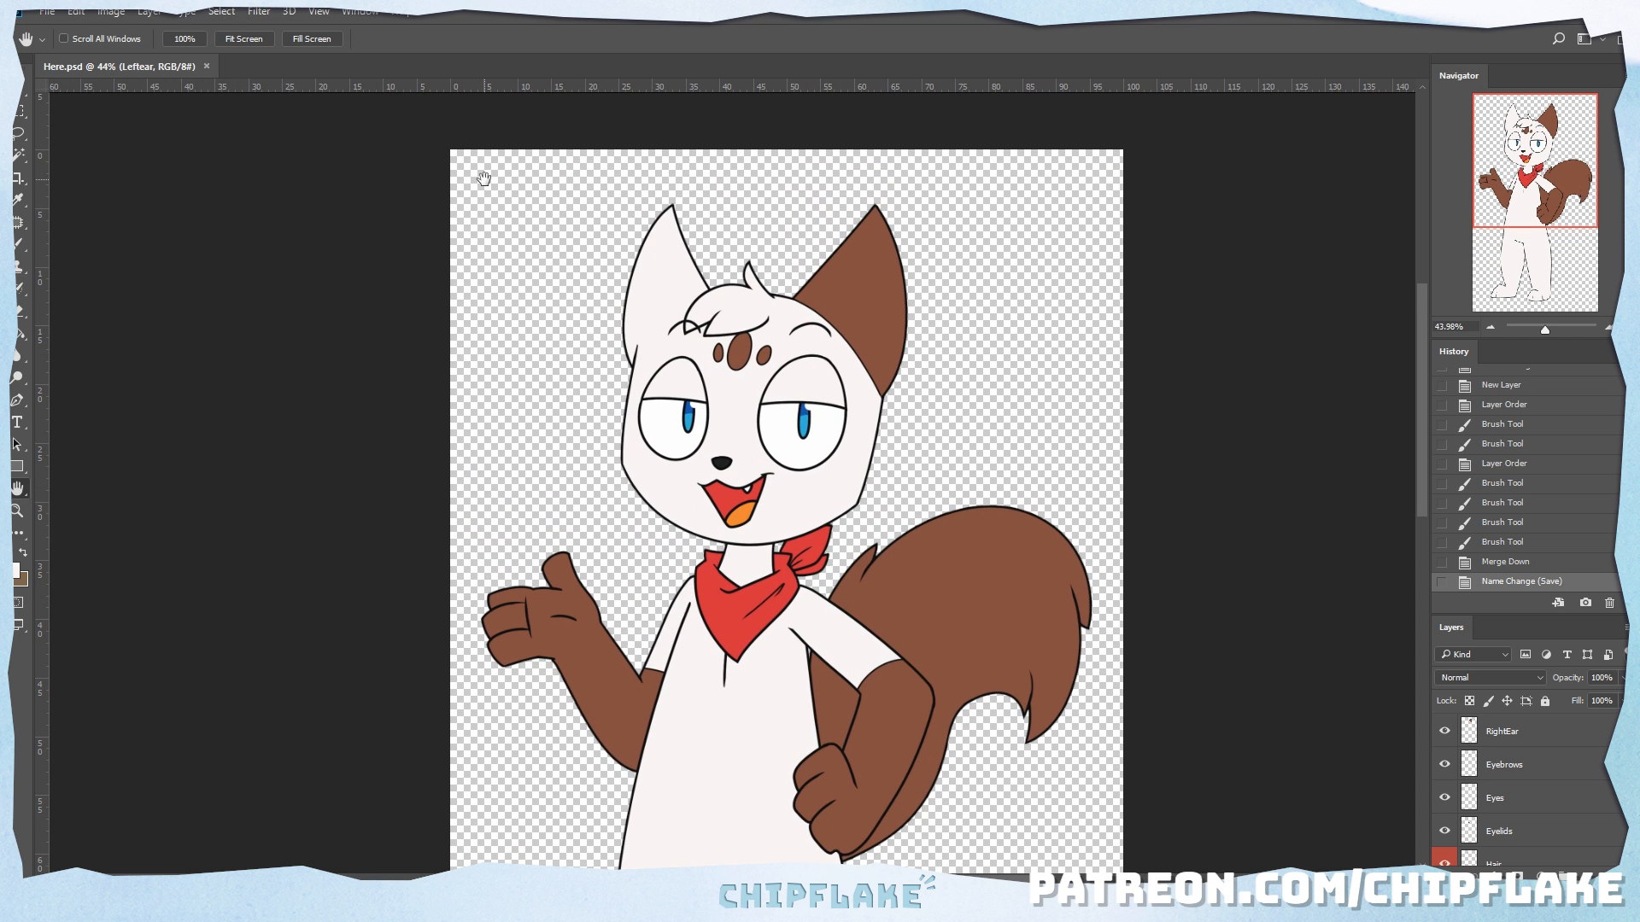
pyautogui.click(21, 89)
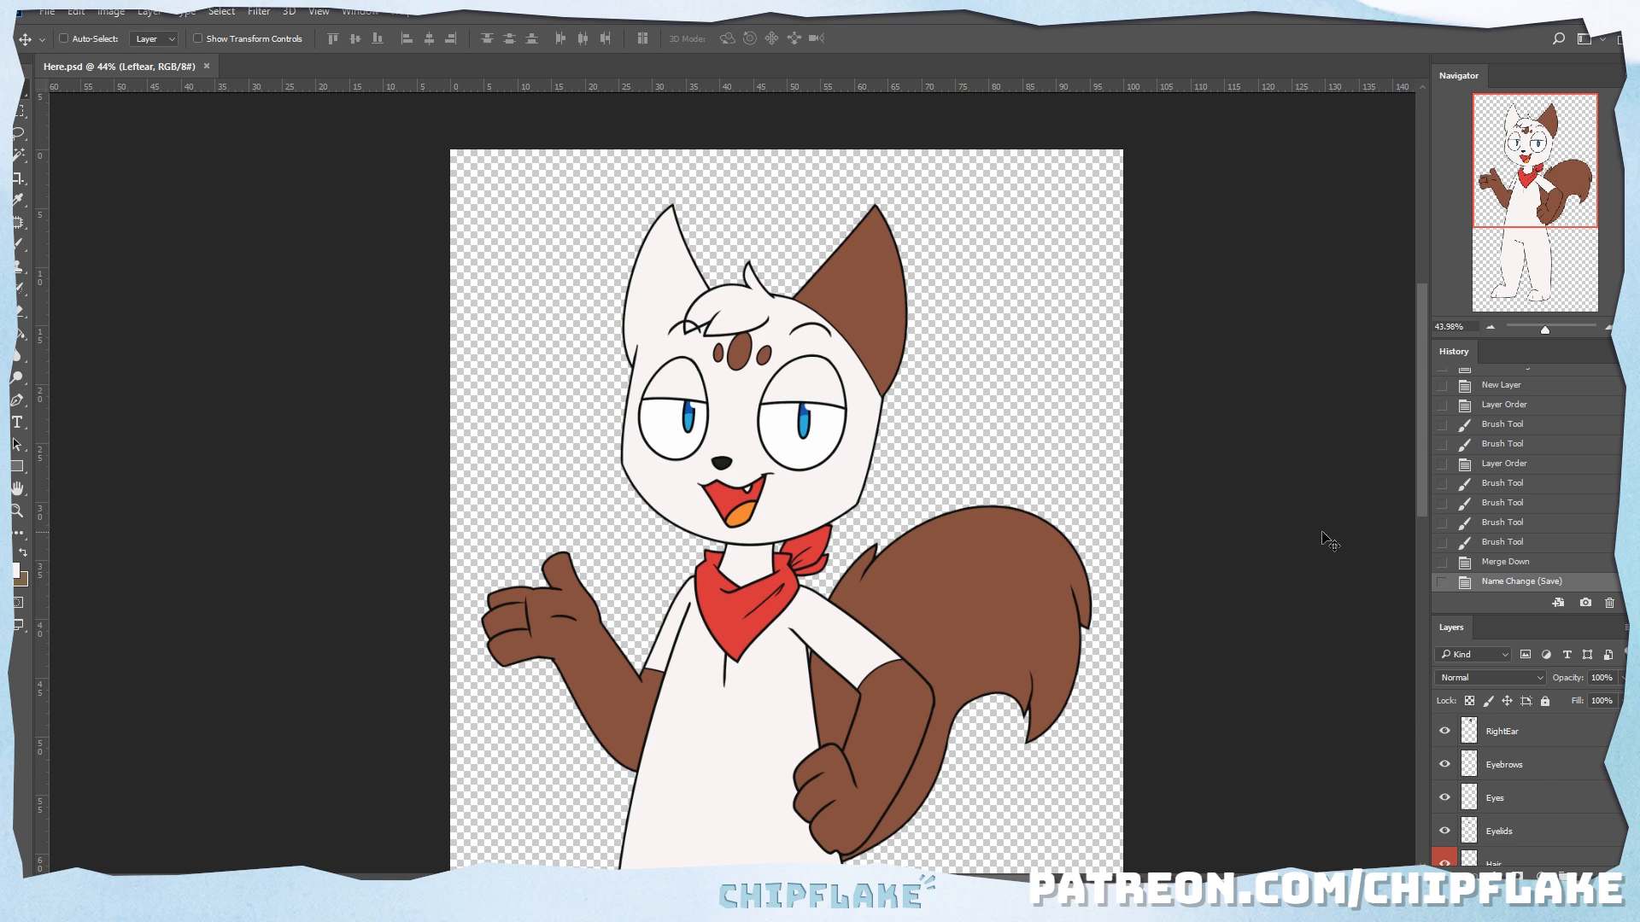
pyautogui.click(1525, 741)
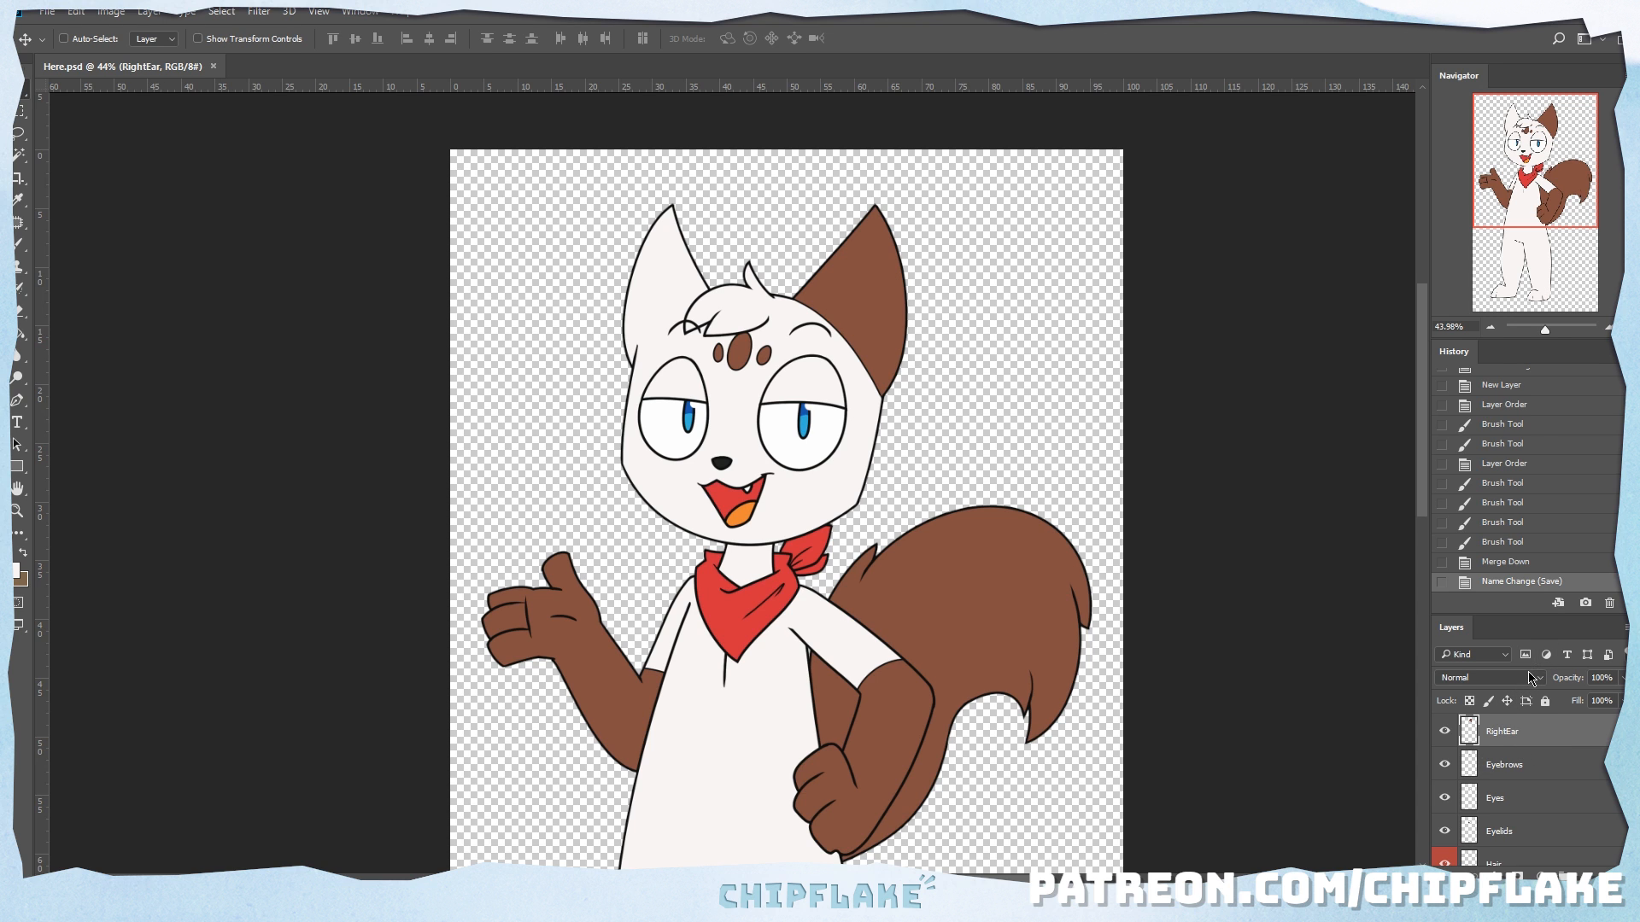
pyautogui.moveTo(1529, 617); pyautogui.dragTo(1496, 495)
# Step: Toggle the visibility of the RightEar, Eyebrows, Eyelids and other face layers to check which part each one holds
pyautogui.click(1444, 588)
pyautogui.click(1444, 589)
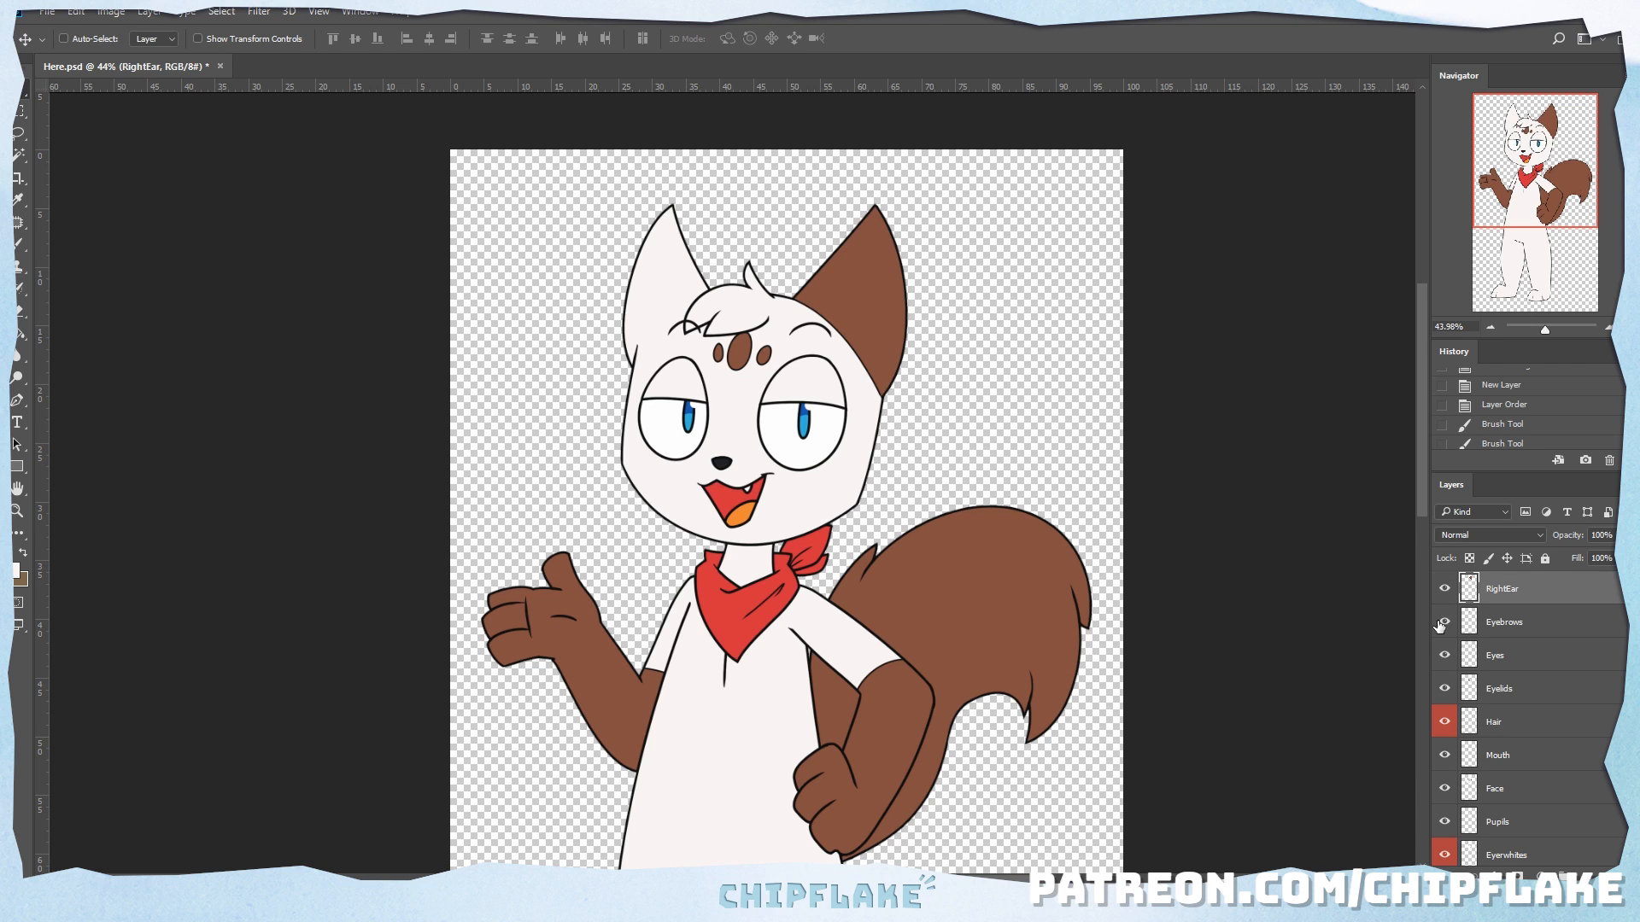
pyautogui.click(1444, 622)
pyautogui.click(1445, 622)
pyautogui.click(1444, 655)
pyautogui.click(1444, 655)
pyautogui.click(1444, 689)
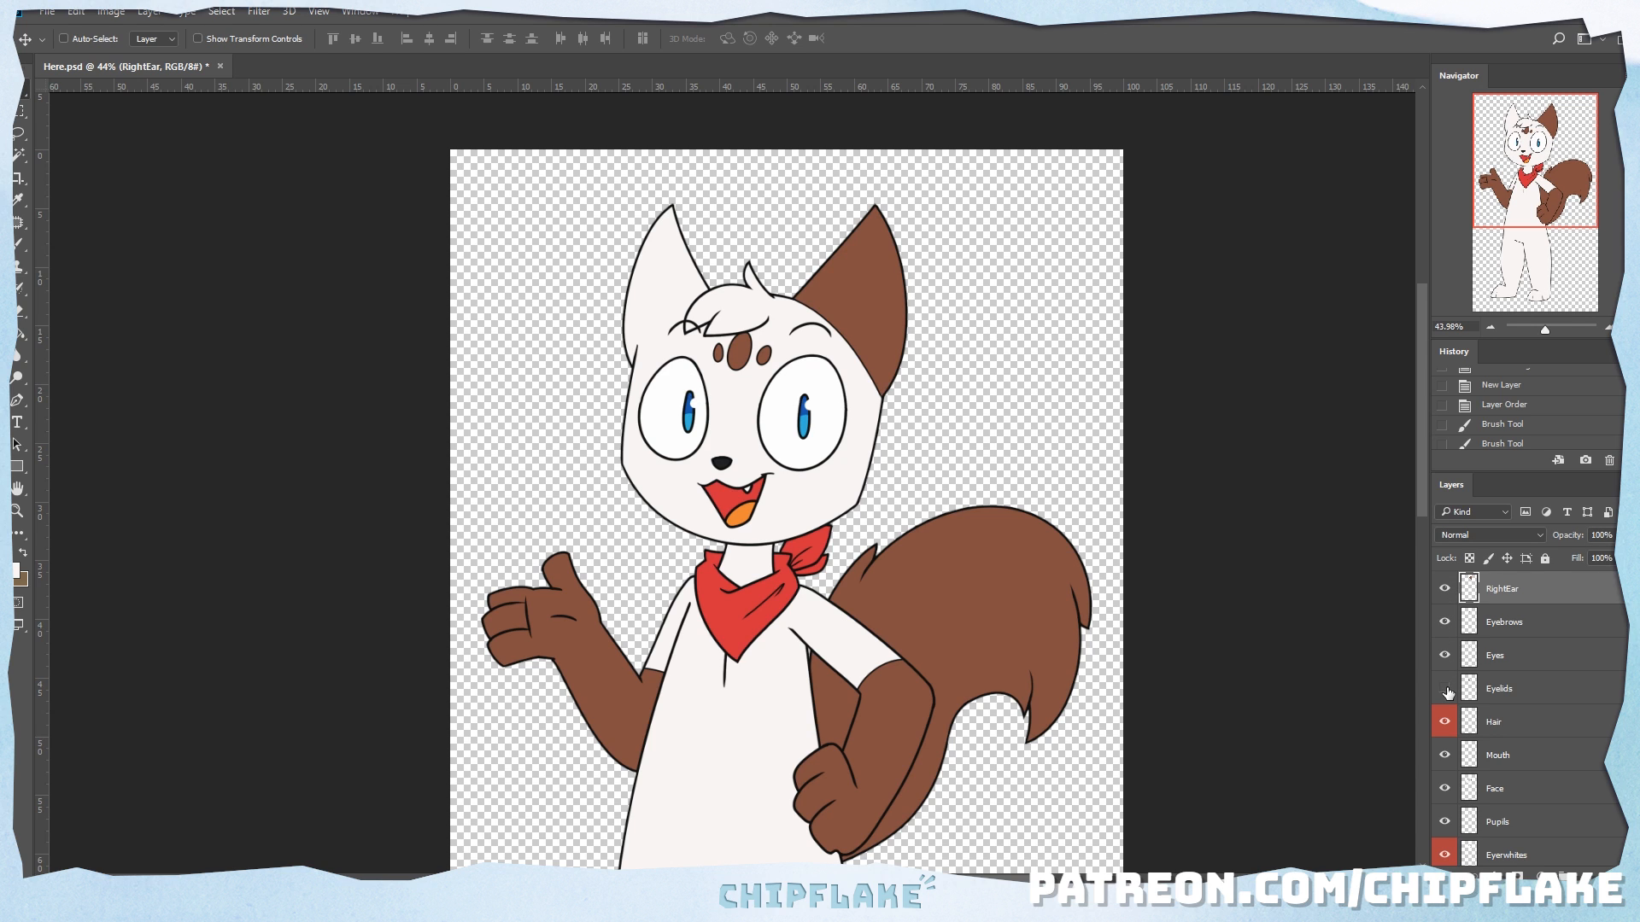
pyautogui.click(1444, 688)
pyautogui.click(1444, 721)
pyautogui.click(1444, 721)
pyautogui.click(1444, 755)
pyautogui.click(1444, 755)
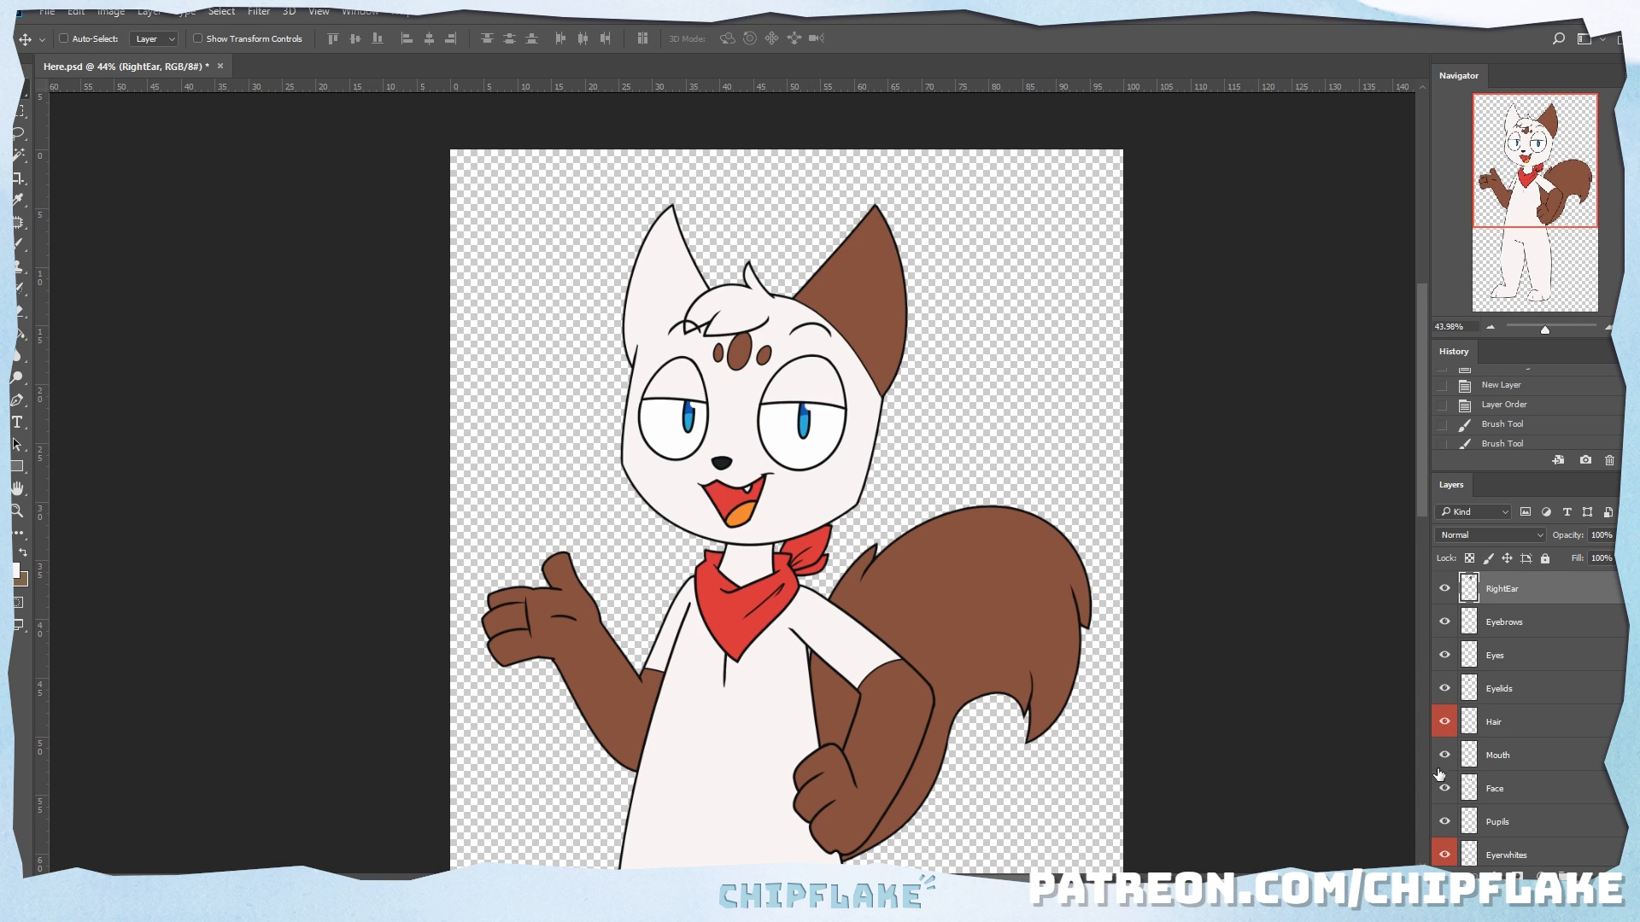
pyautogui.click(1444, 788)
pyautogui.click(1444, 788)
pyautogui.click(1444, 588)
pyautogui.click(1444, 588)
pyautogui.click(1444, 622)
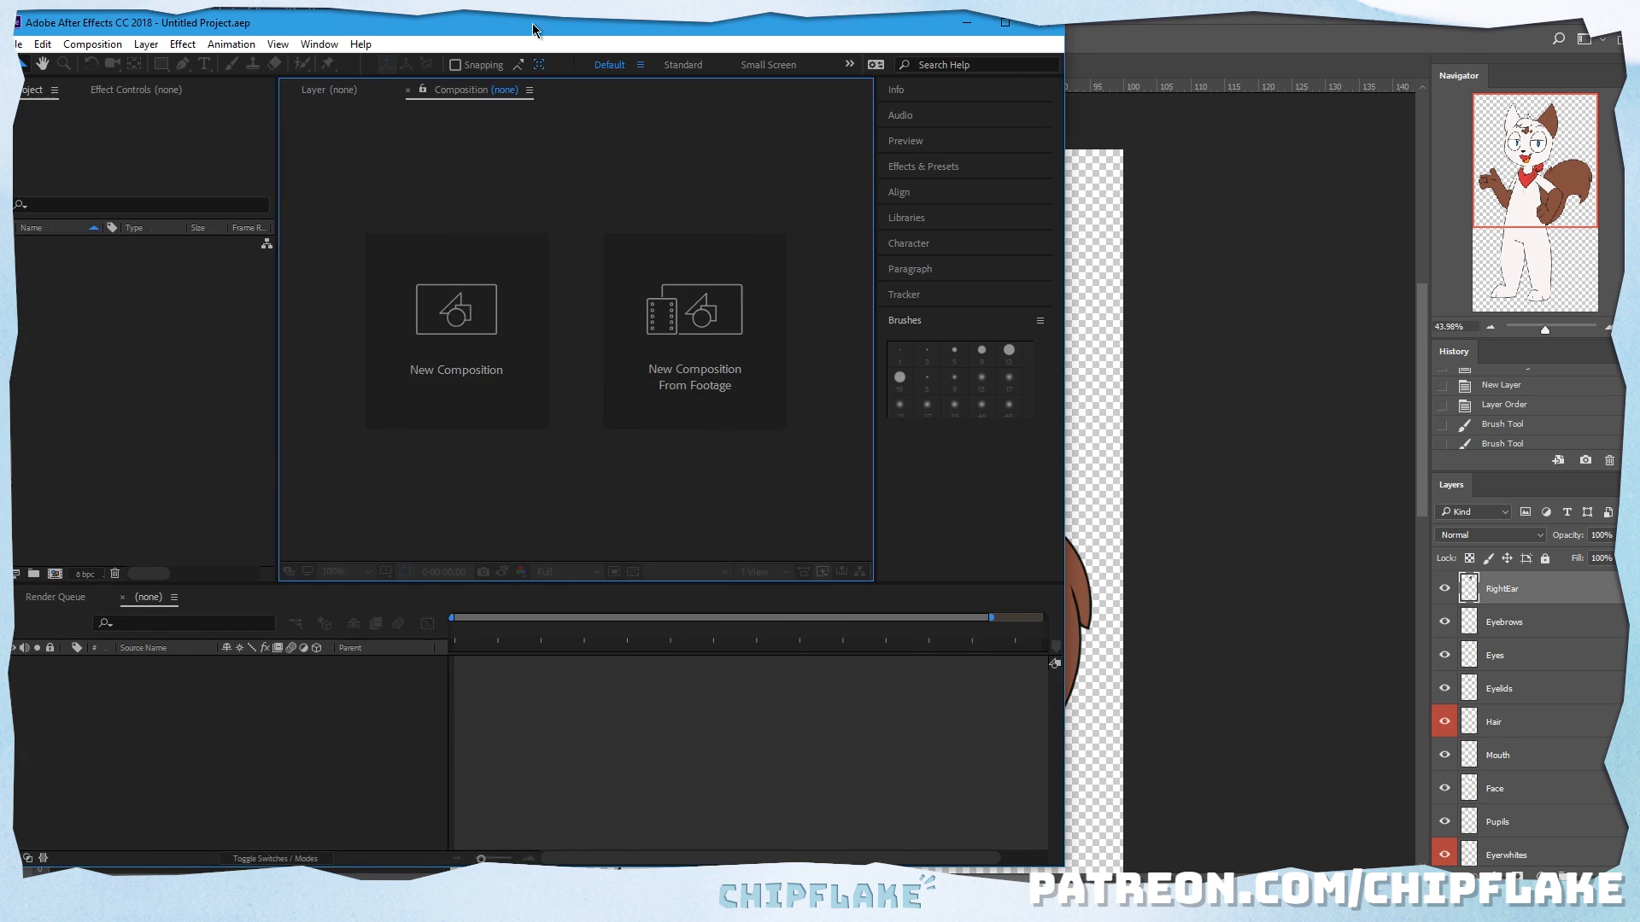
# Step: Switch to After Effects, maximize its window and start a new composition from the footage file Here.psd
pyautogui.click(1293, 25)
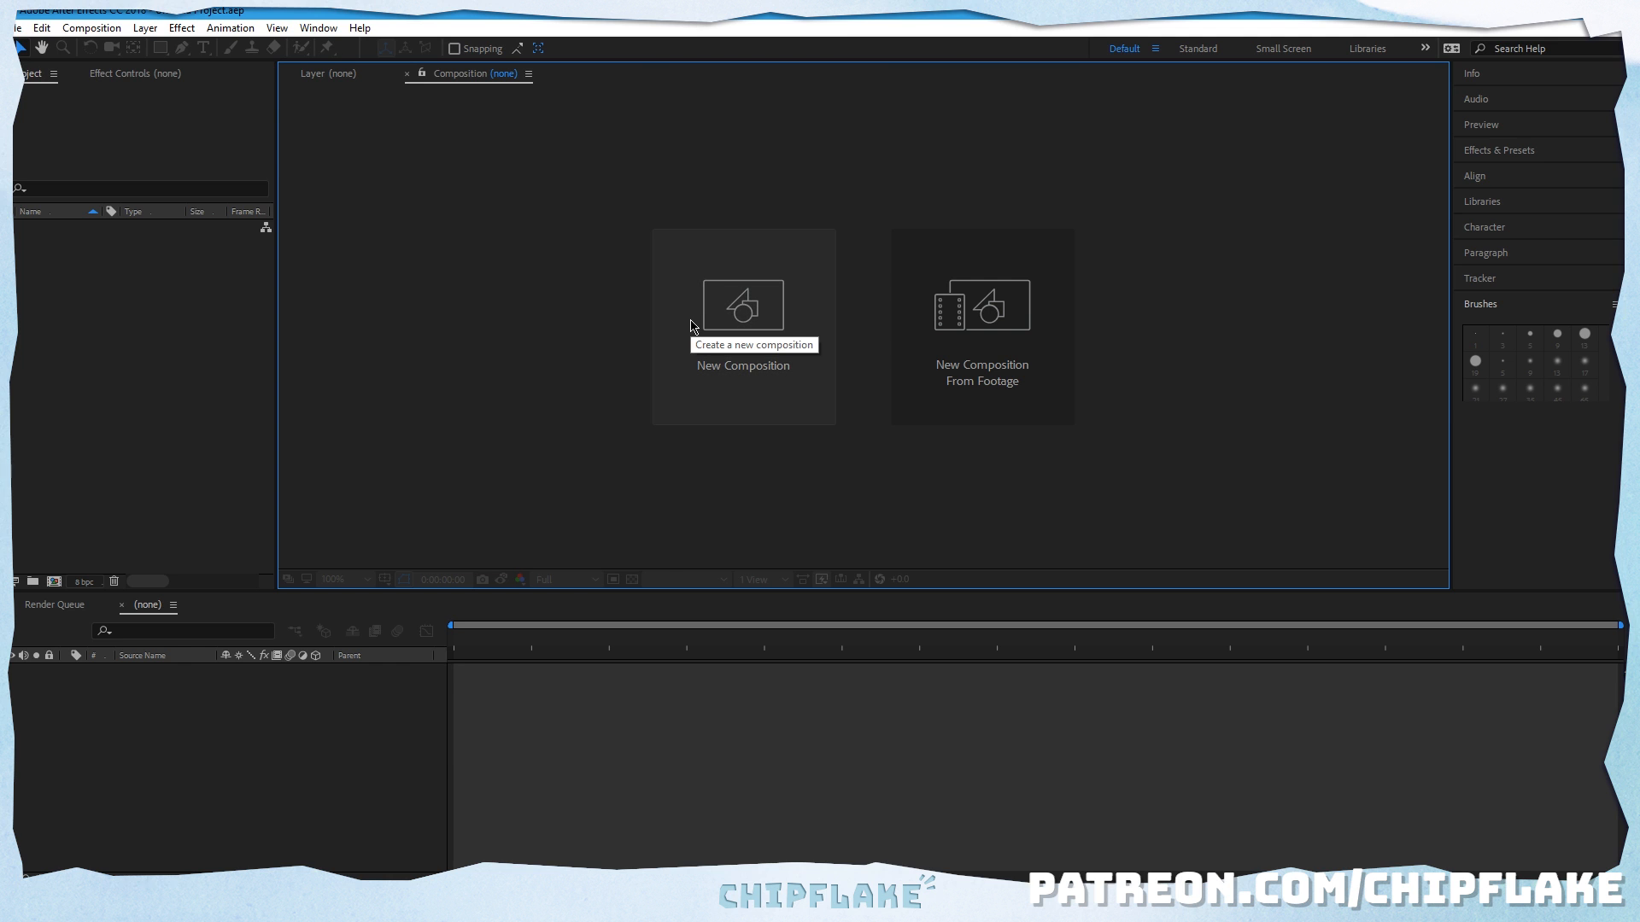
pyautogui.click(974, 332)
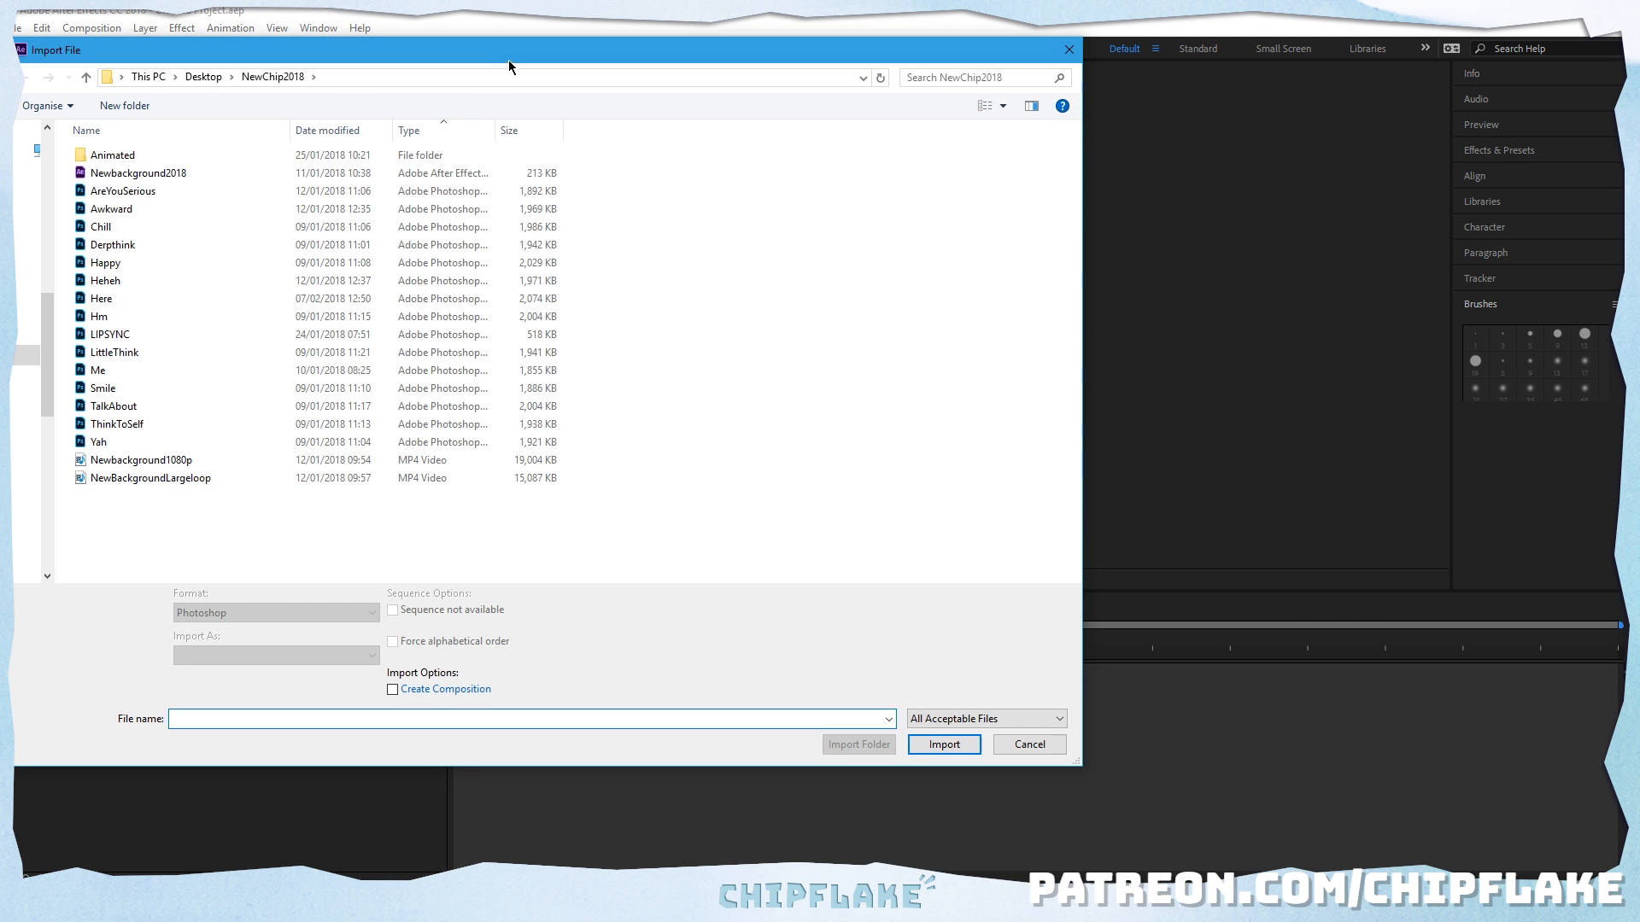
pyautogui.moveTo(509, 60); pyautogui.dragTo(857, 100)
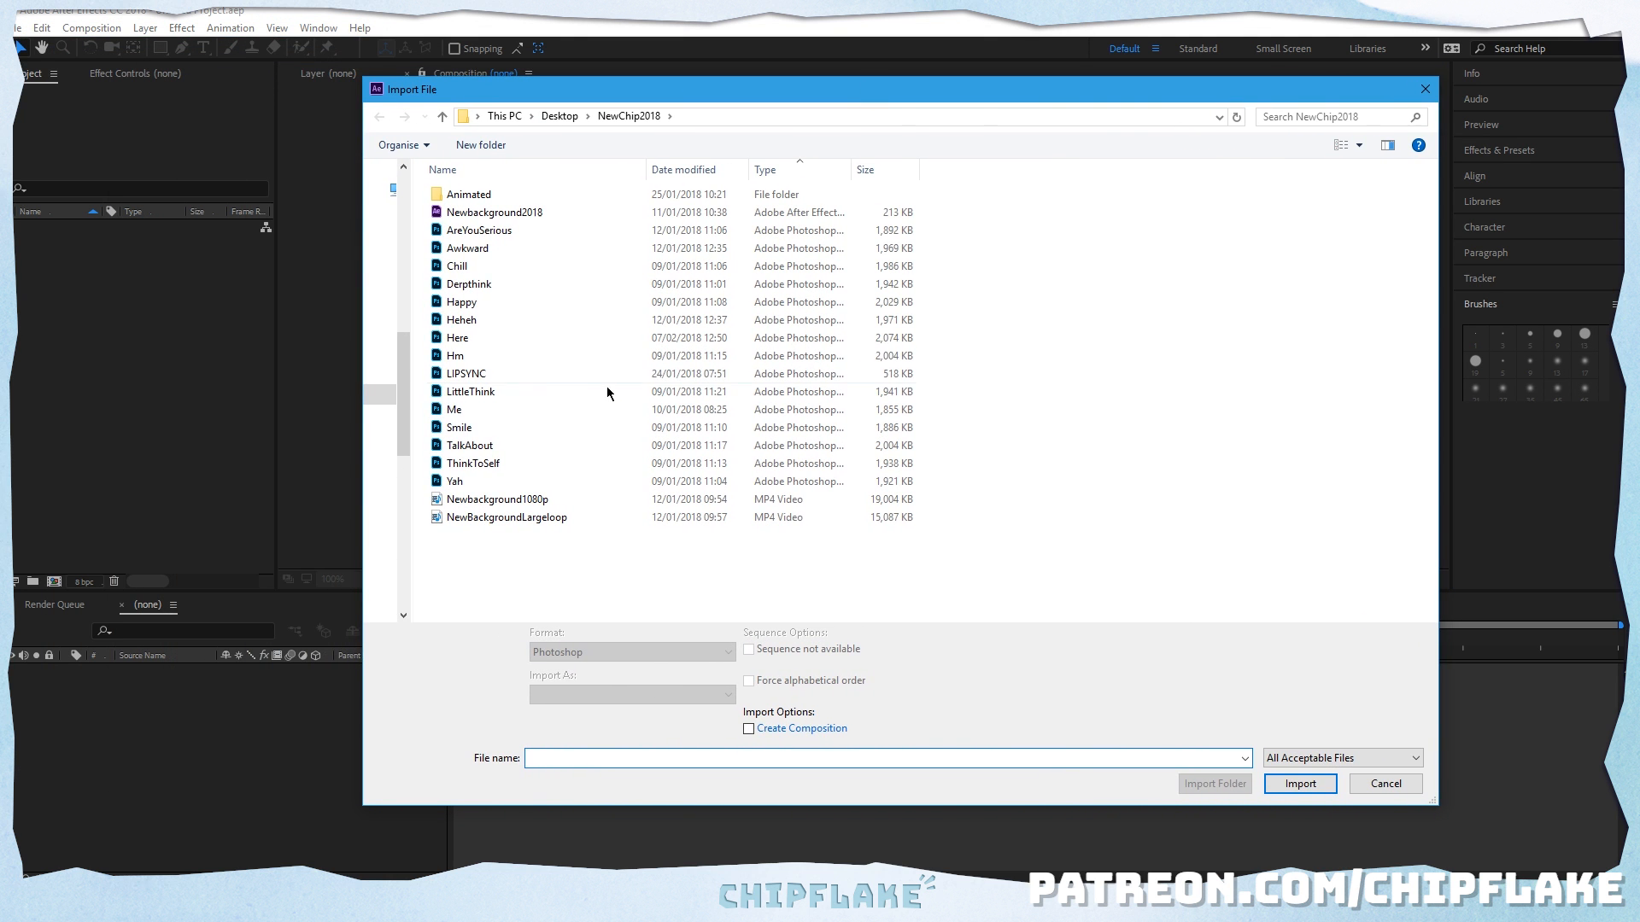
pyautogui.doubleClick(461, 338)
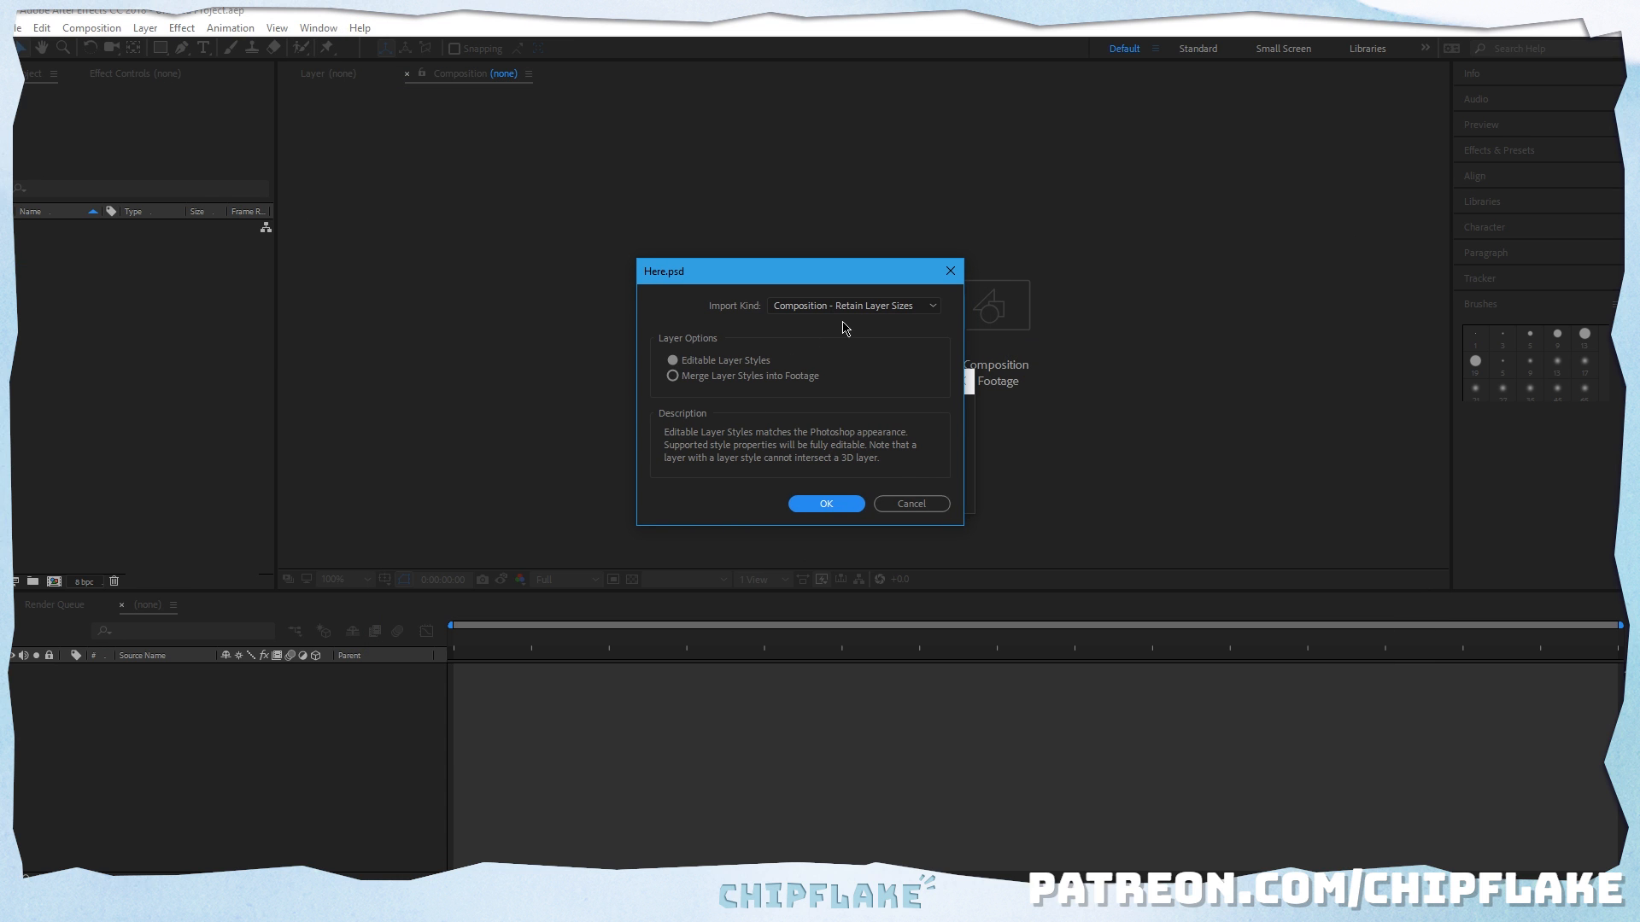
# Step: Import Here.psd as Composition - Retain Layer Sizes with Editable Layer Styles
pyautogui.click(860, 309)
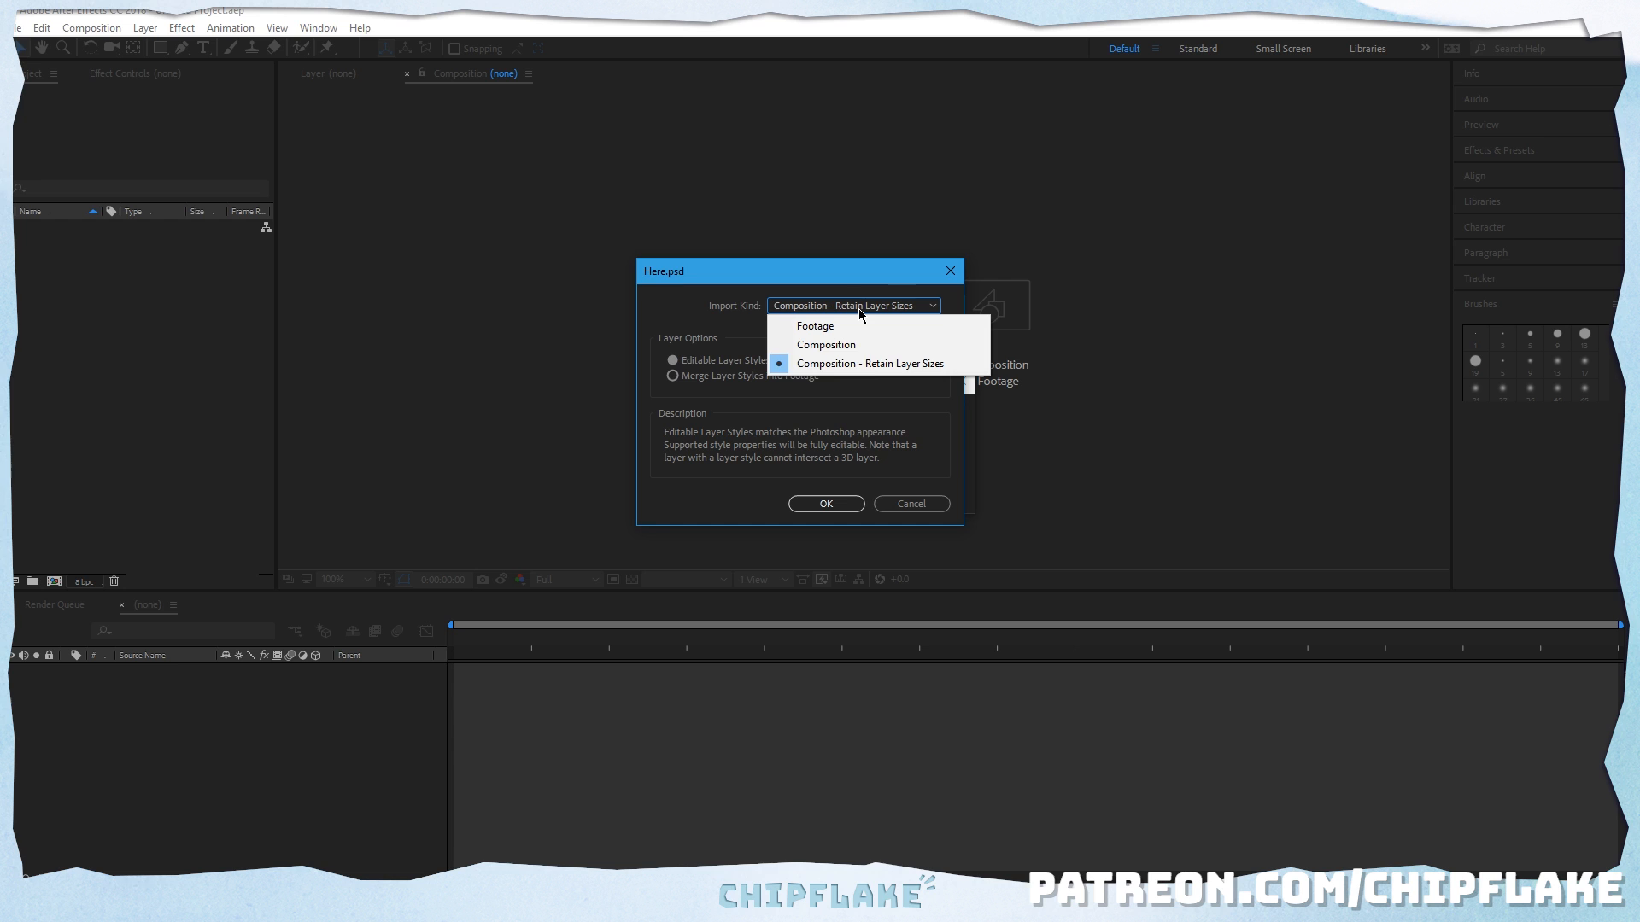
pyautogui.click(841, 365)
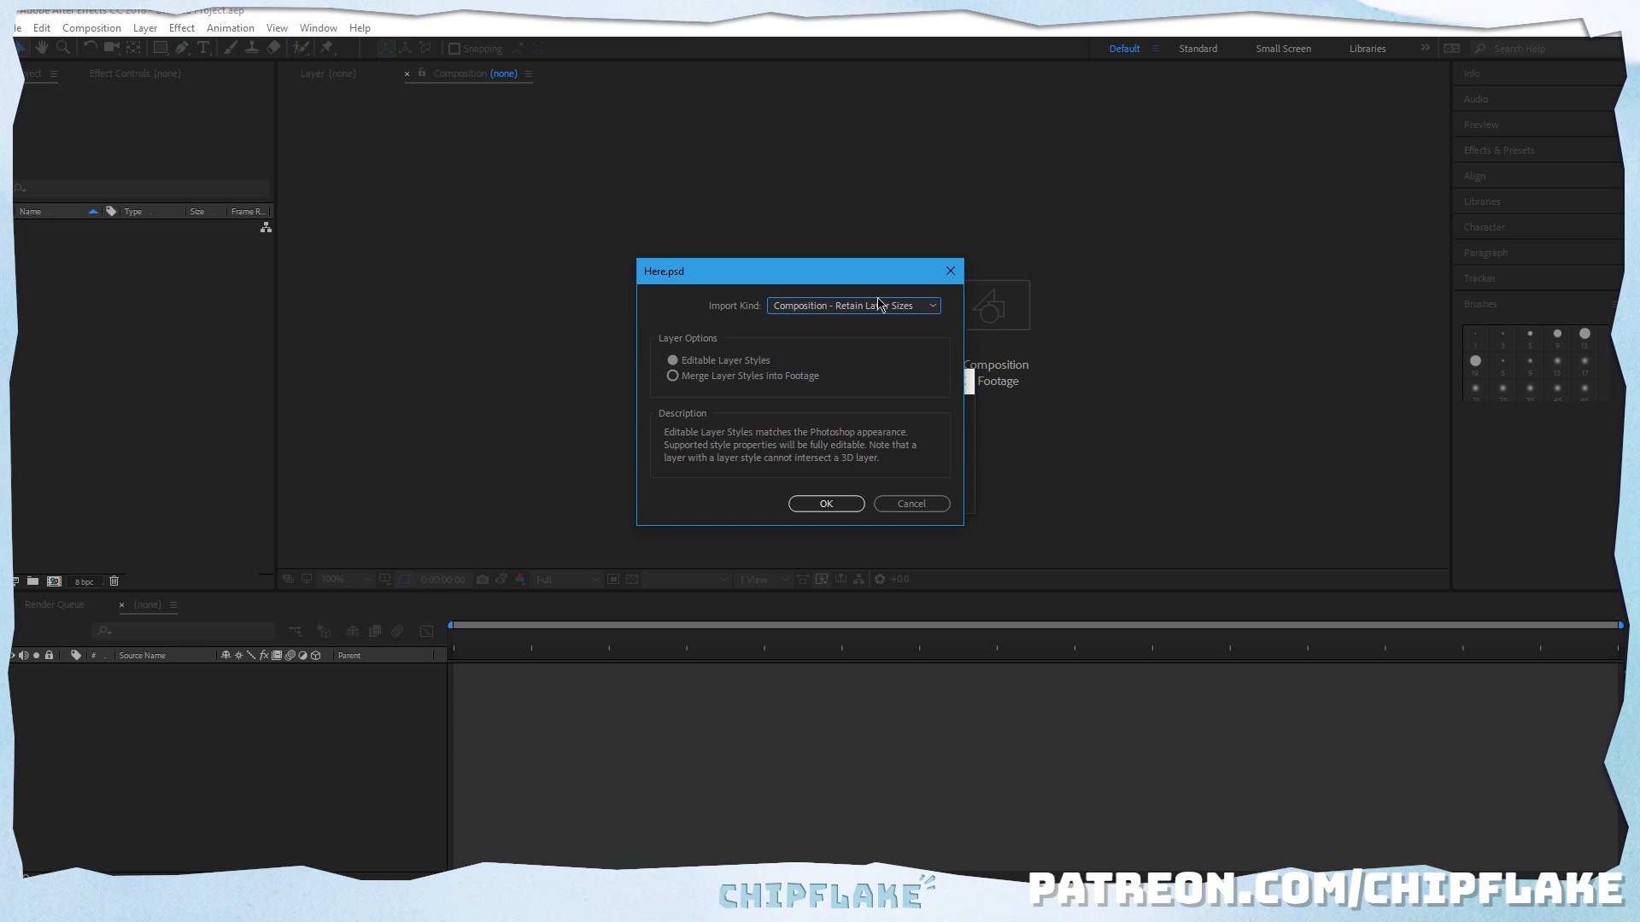
pyautogui.click(881, 306)
pyautogui.click(854, 363)
pyautogui.click(827, 309)
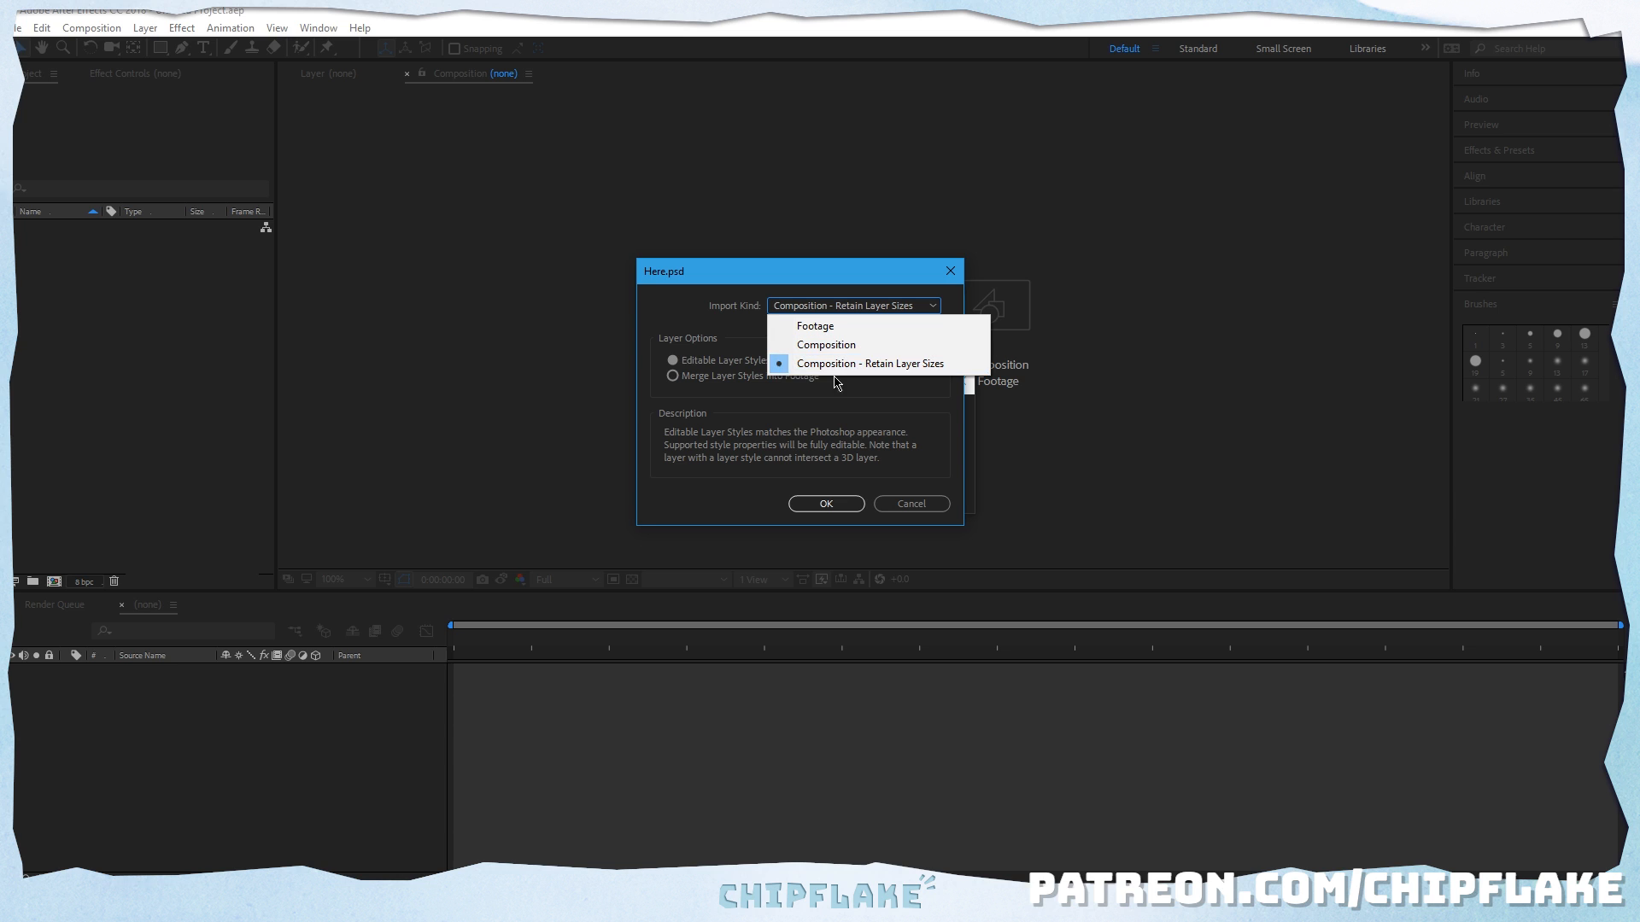
pyautogui.click(761, 413)
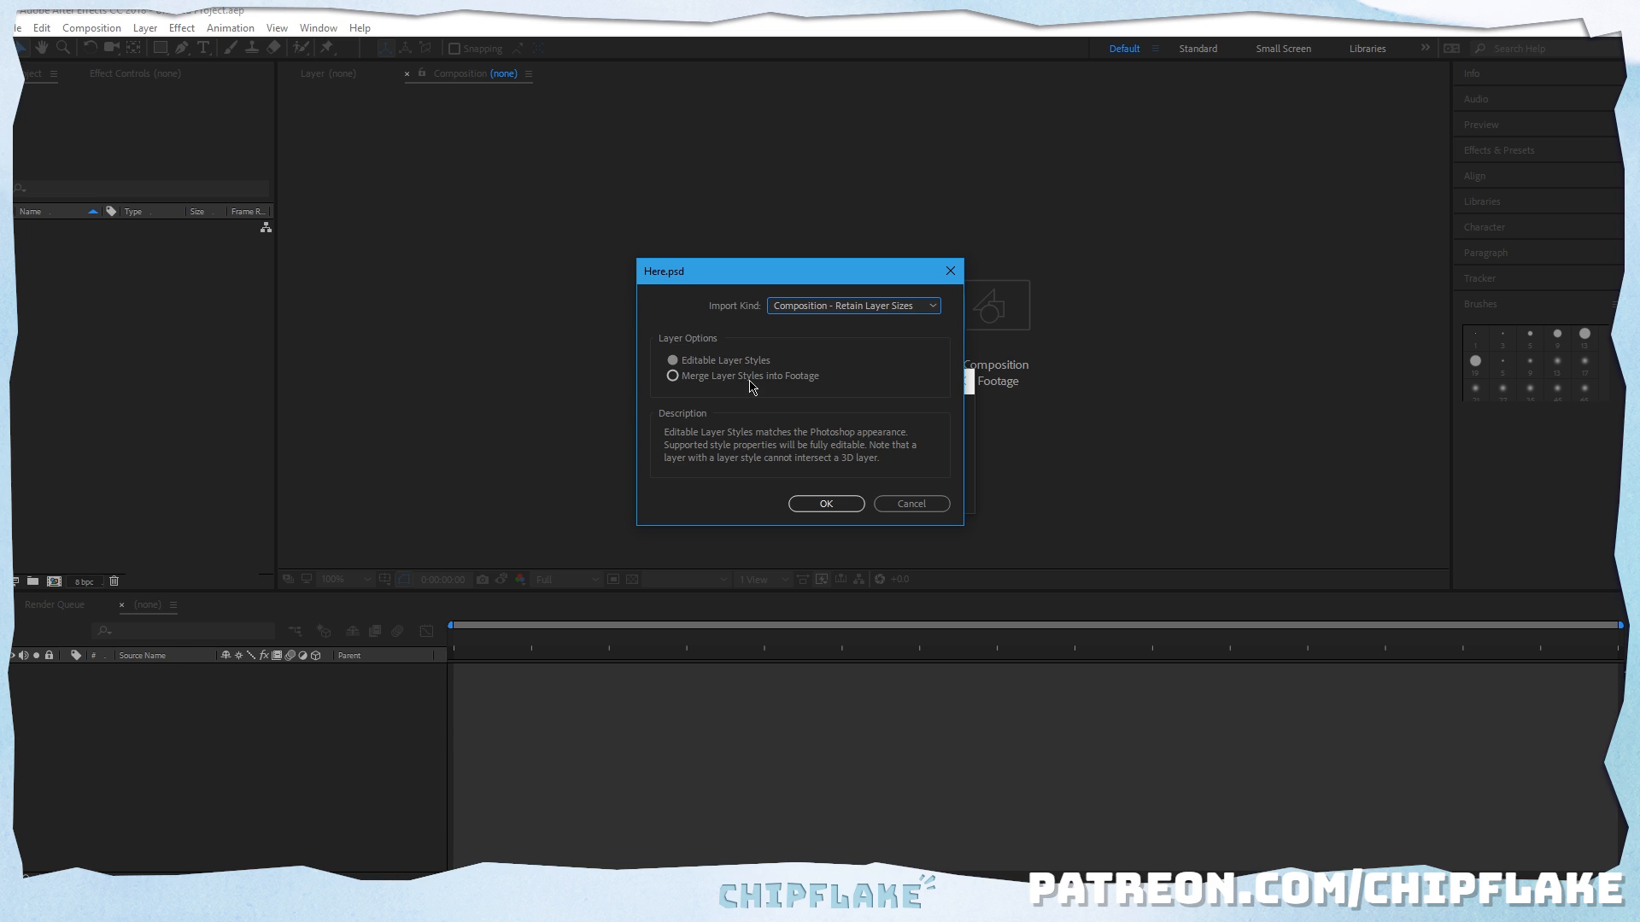
pyautogui.click(751, 377)
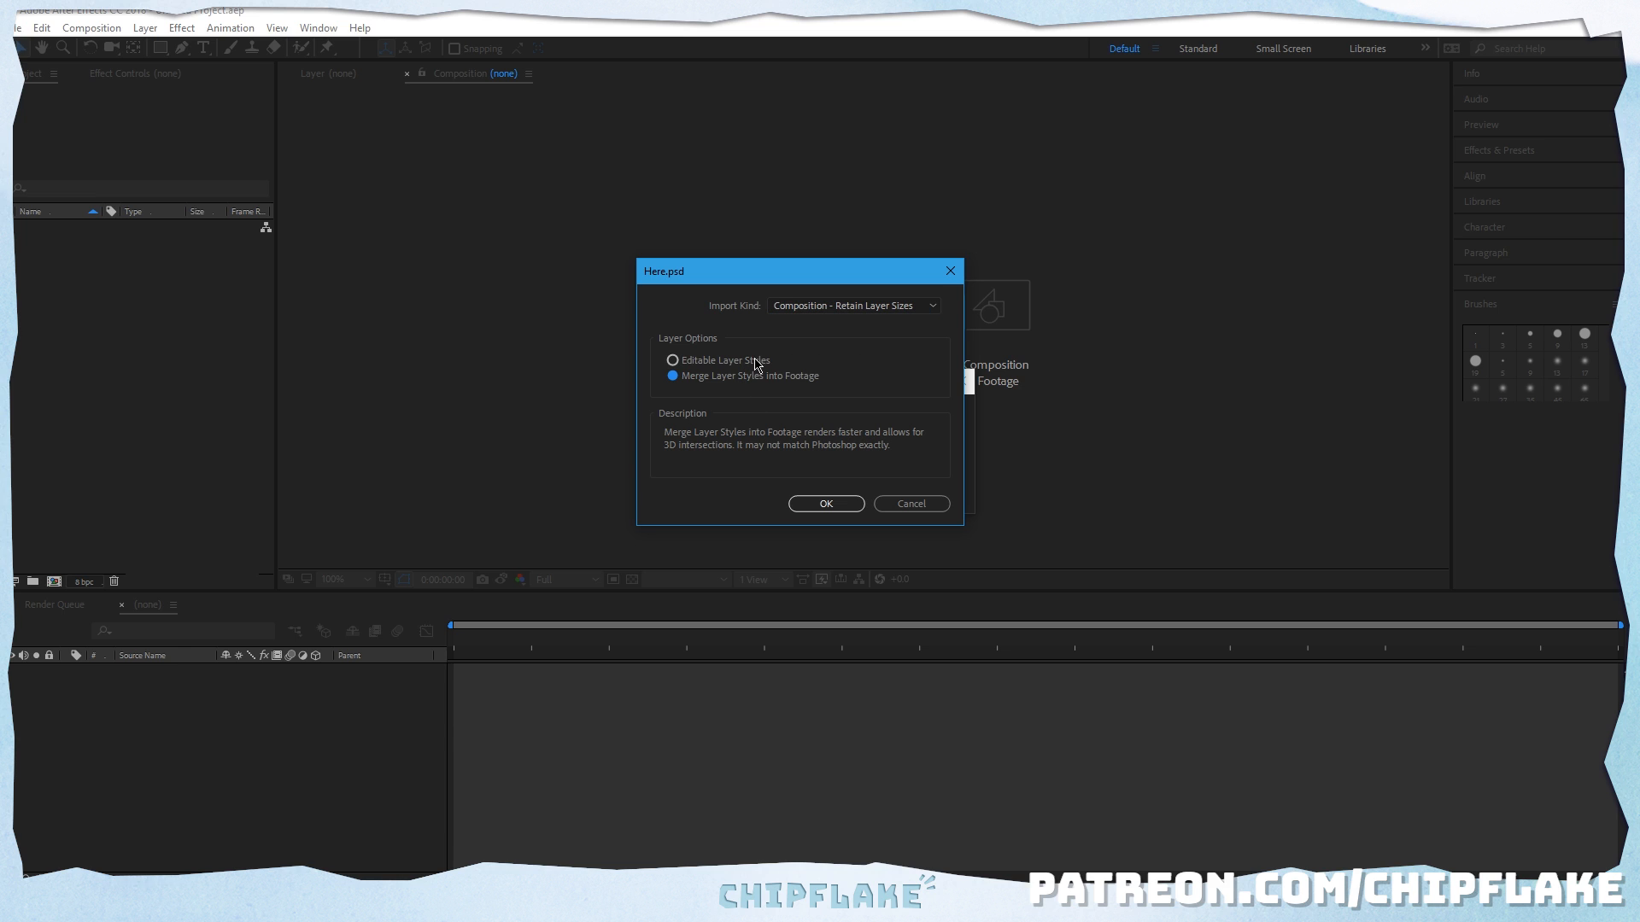
pyautogui.click(757, 365)
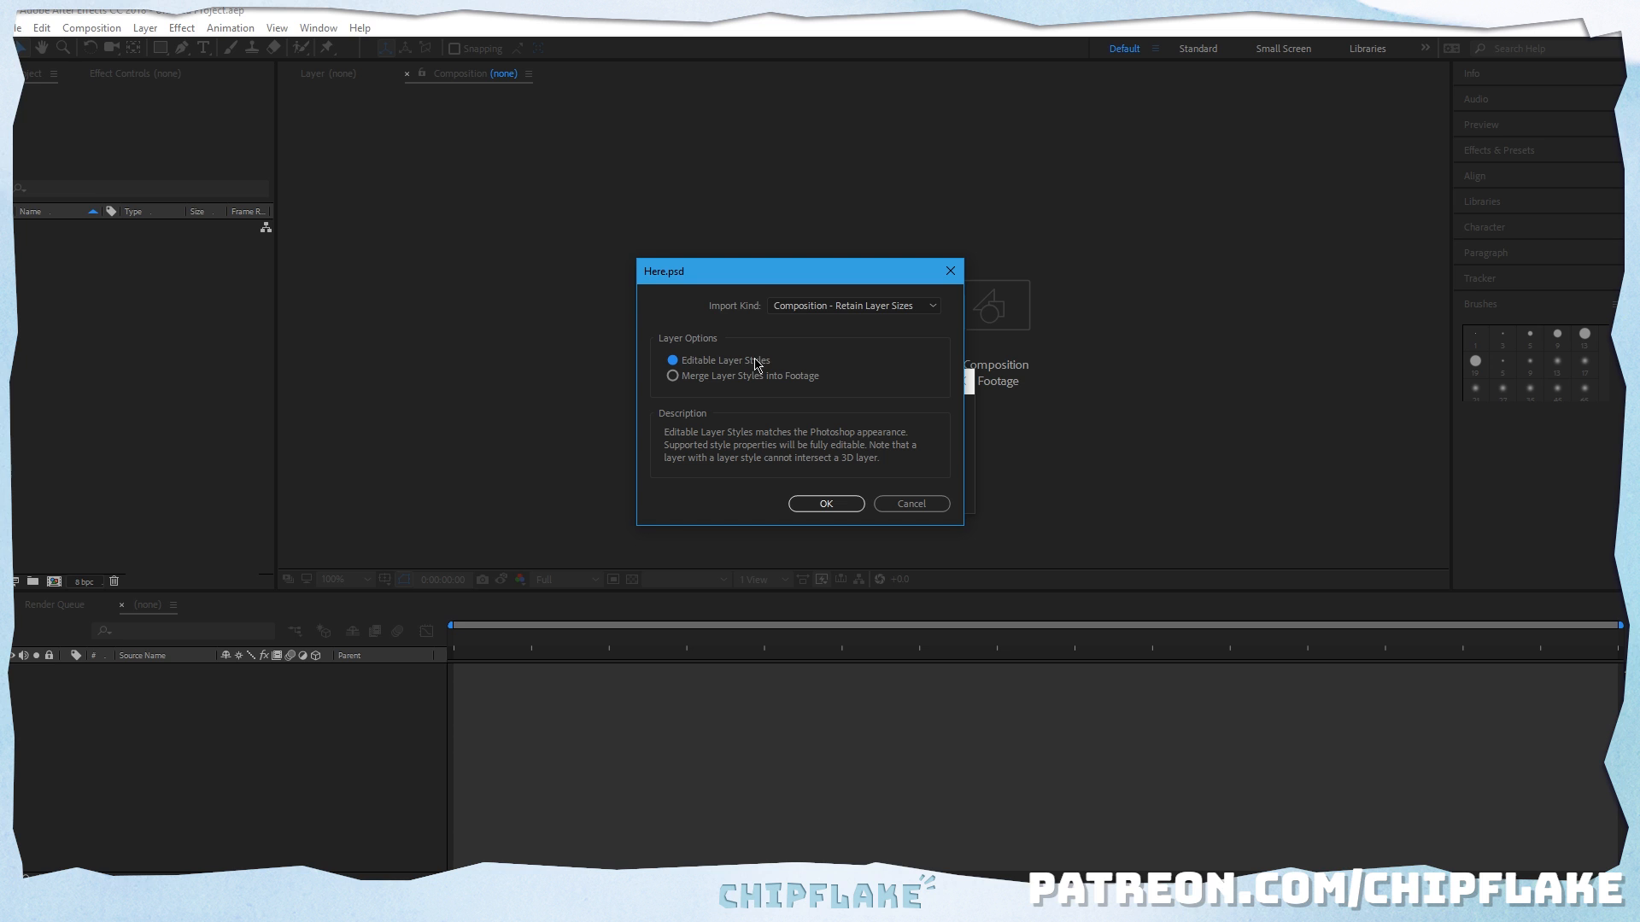
pyautogui.click(820, 504)
# Step: Open the nested Here composition from its layer in the Here 2 composition
pyautogui.press('space')
pyautogui.moveTo(784, 448); pyautogui.dragTo(910, 718)
pyautogui.moveTo(968, 134); pyautogui.dragTo(963, 486)
pyautogui.scroll(-1, 1014, 386)
pyautogui.moveTo(1014, 385); pyautogui.dragTo(949, 443)
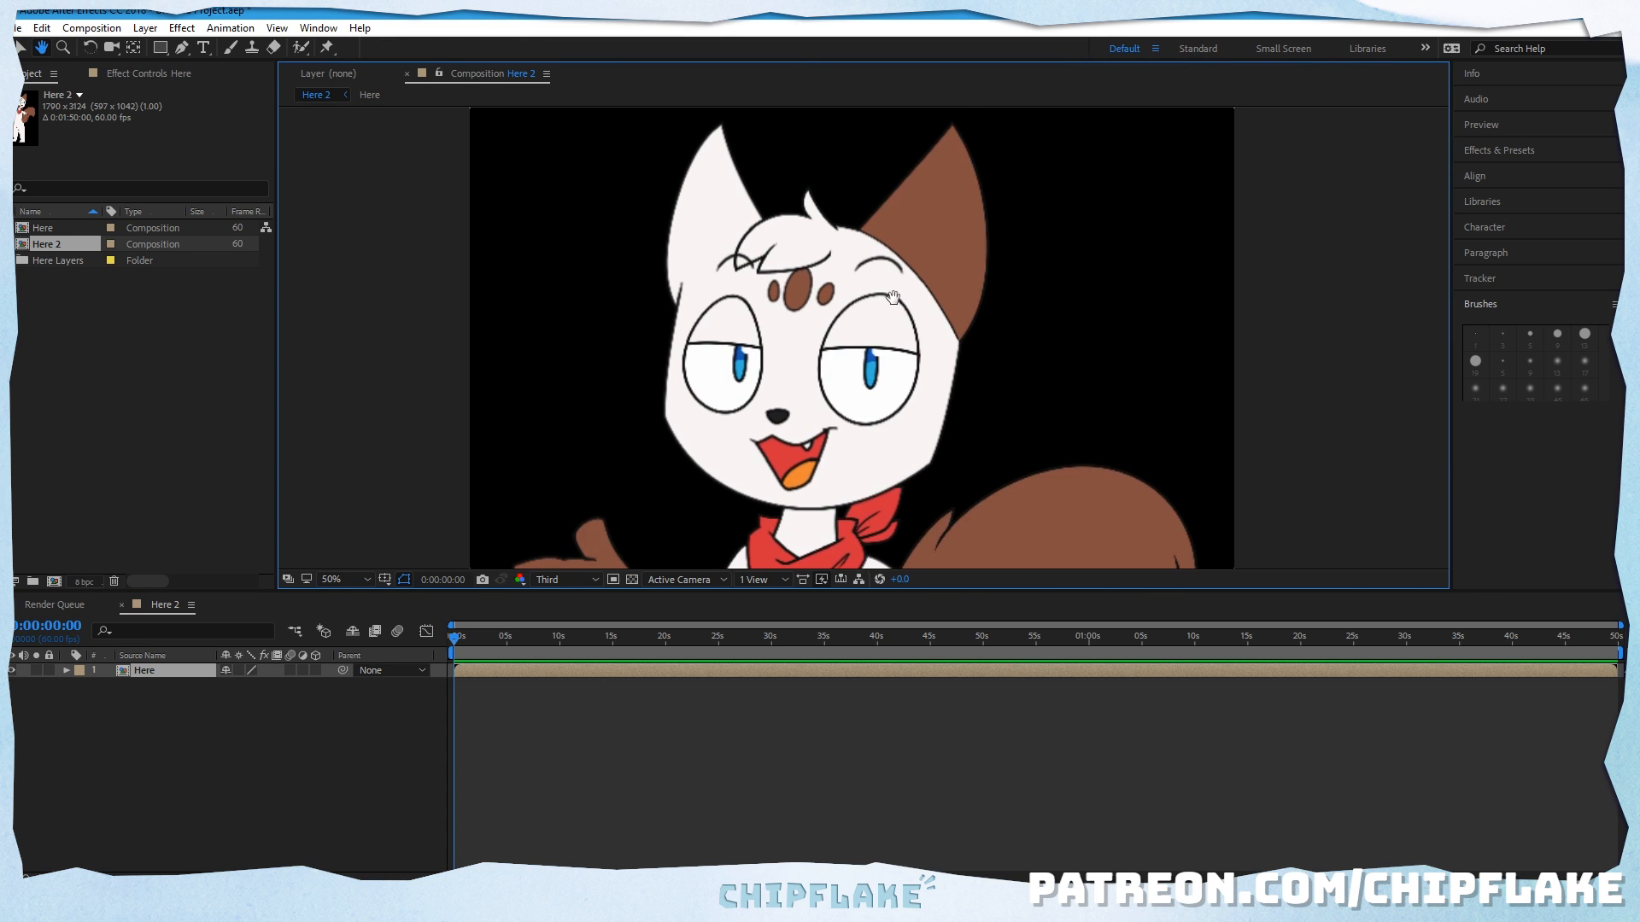
pyautogui.moveTo(897, 293); pyautogui.dragTo(902, 344)
pyautogui.click(24, 52)
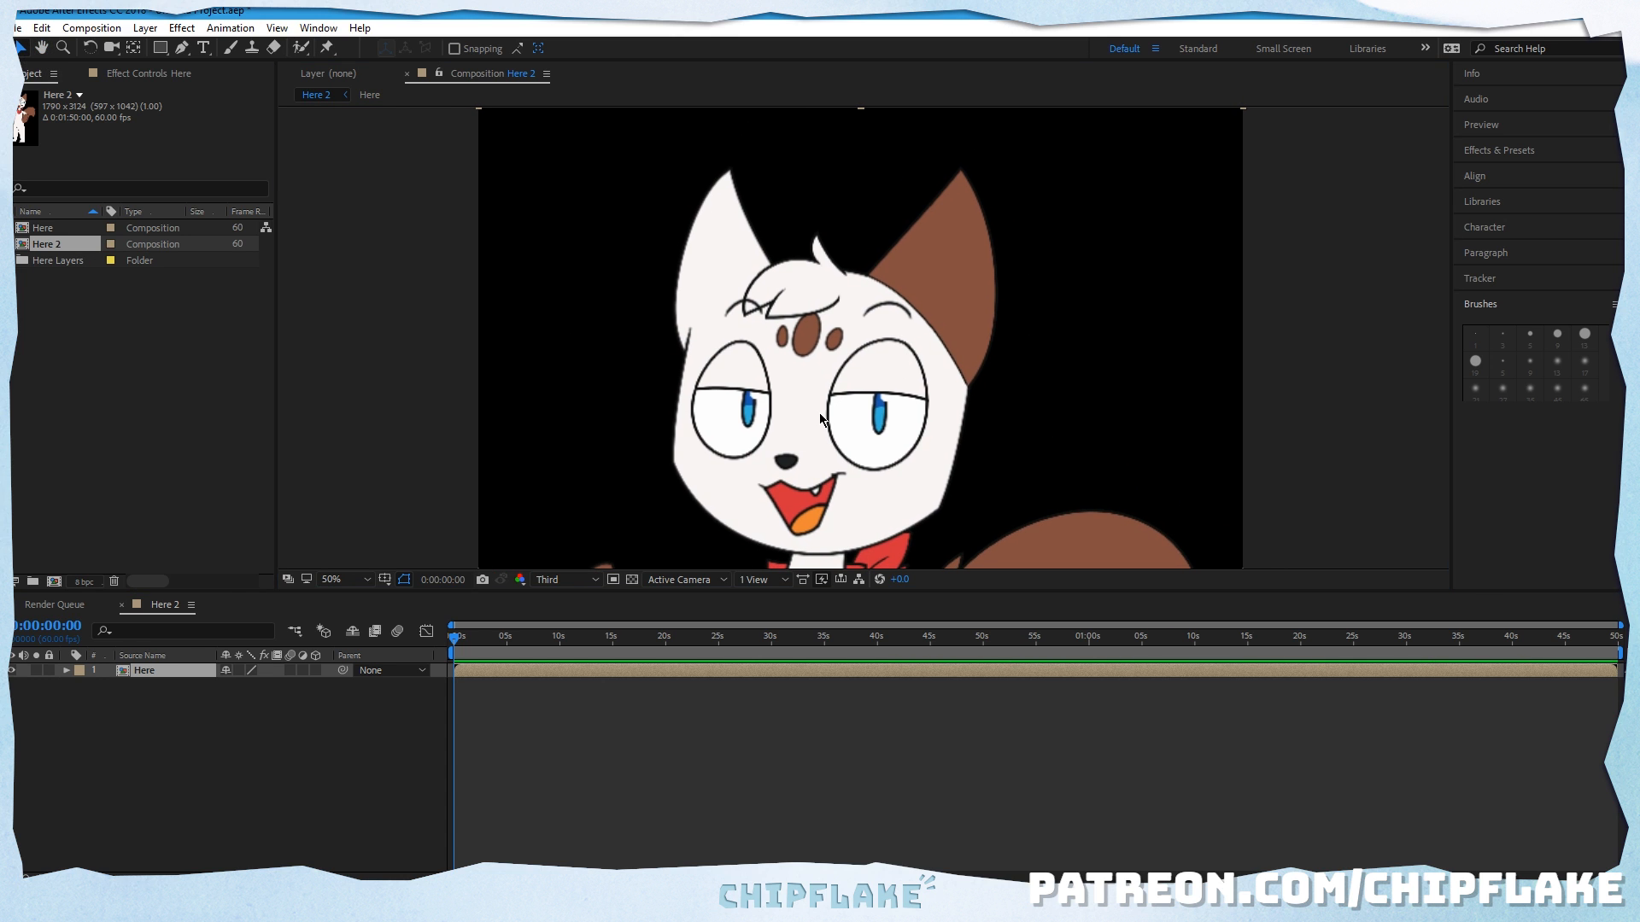
pyautogui.doubleClick(822, 417)
pyautogui.press('space')
pyautogui.moveTo(830, 261); pyautogui.dragTo(857, 549)
pyautogui.moveTo(889, 299); pyautogui.dragTo(836, 376)
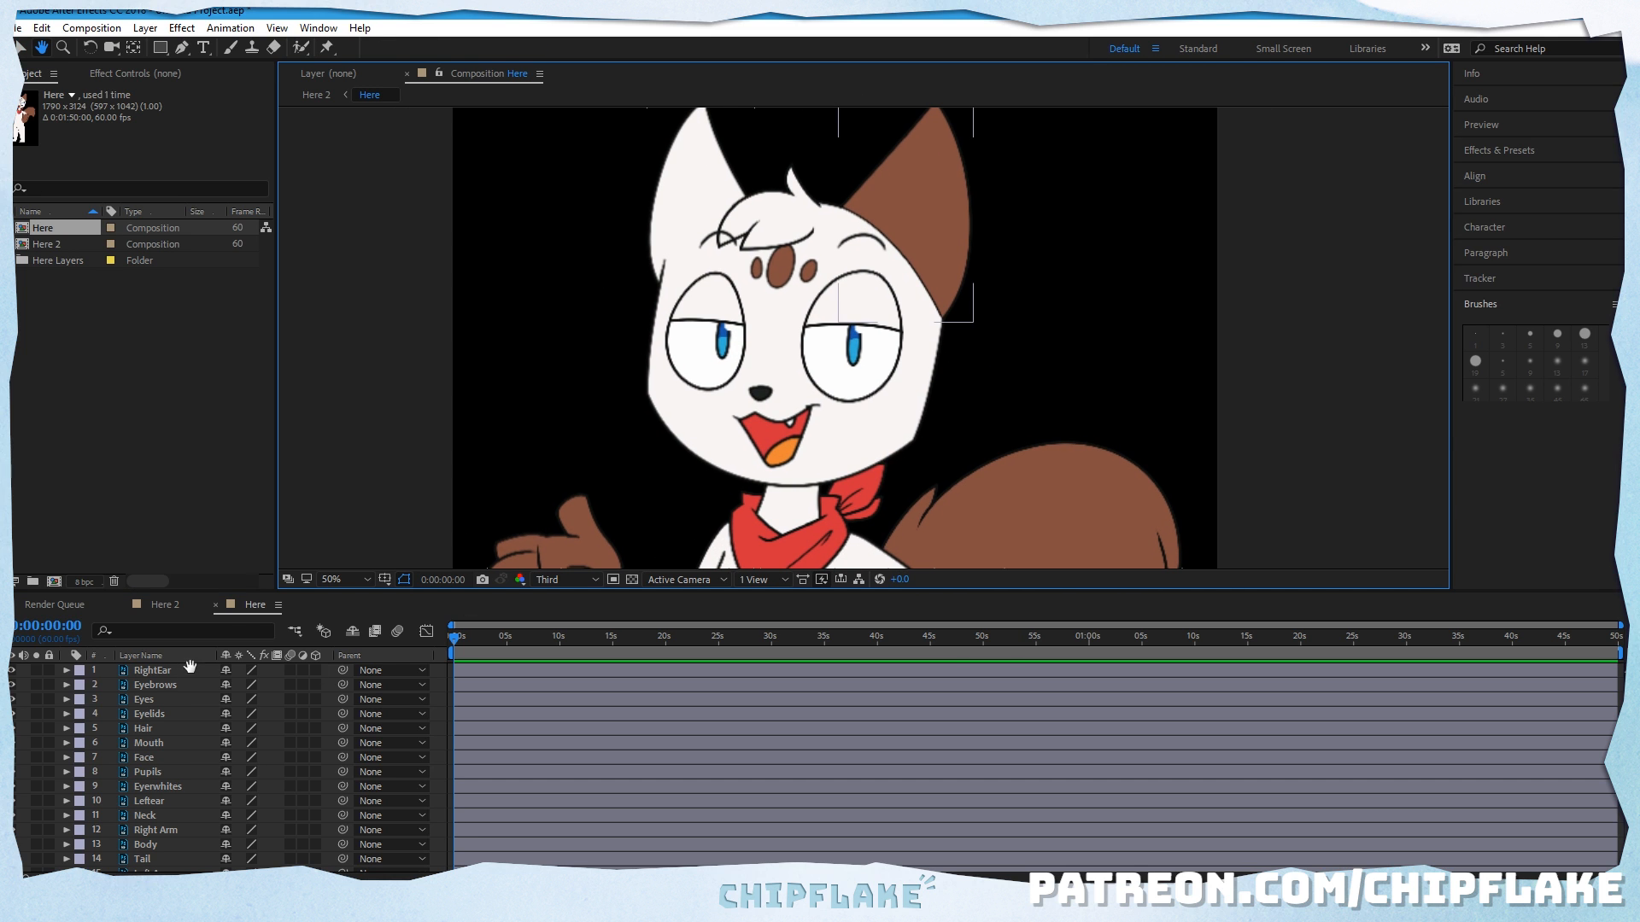
# Step: Parent the RightEar layer to the Face layer
pyautogui.click(23, 50)
pyautogui.click(181, 673)
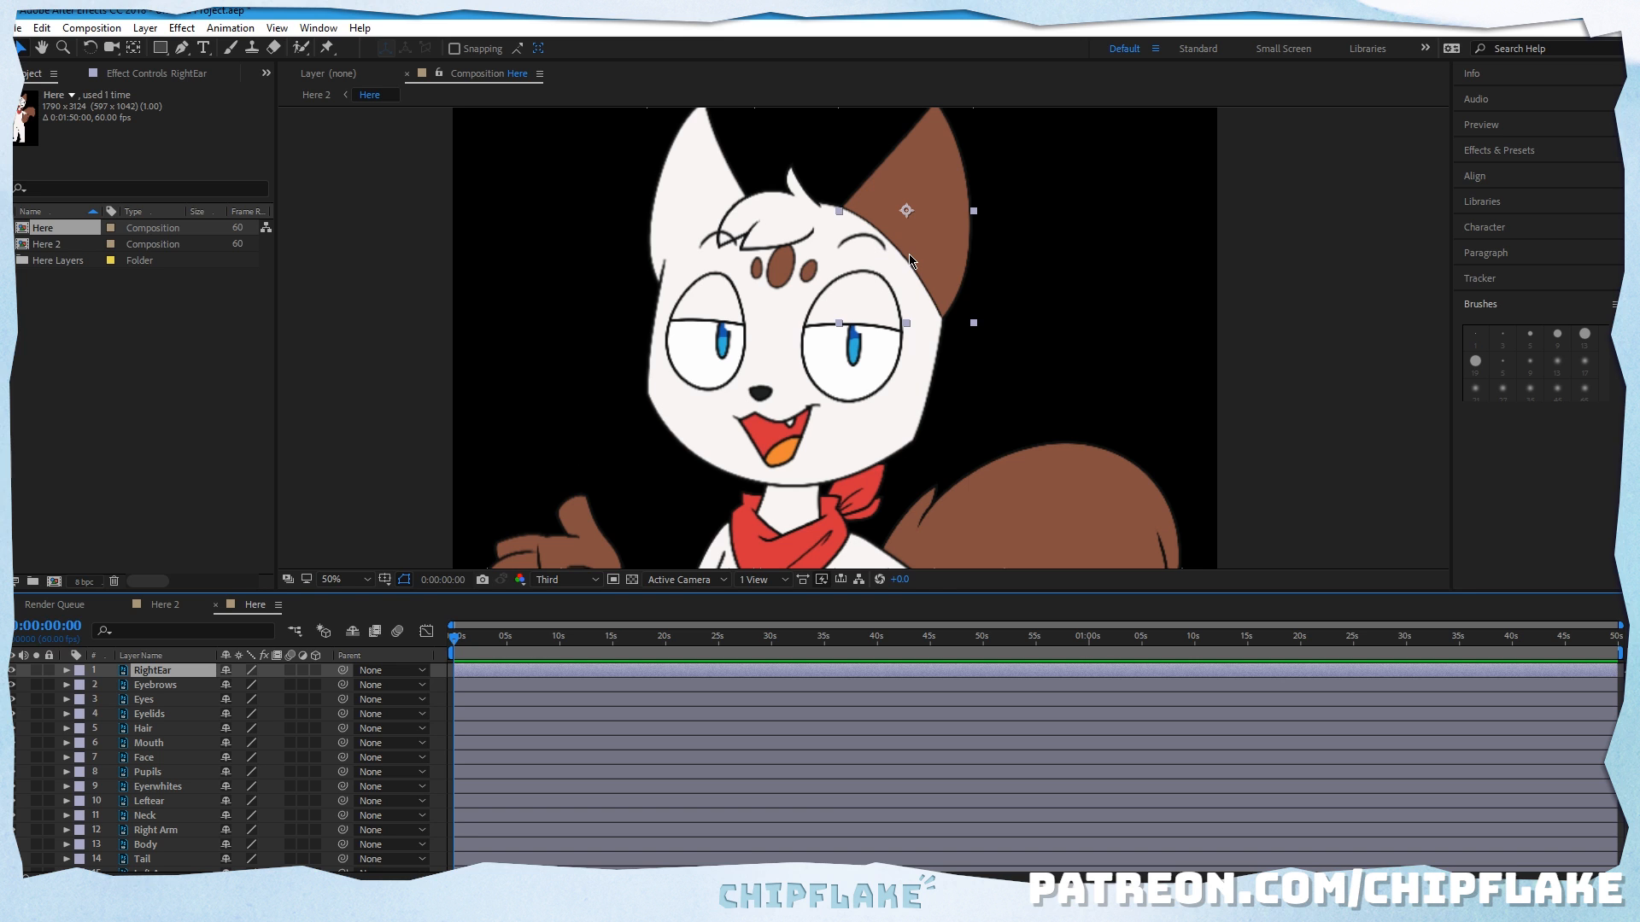
pyautogui.click(42, 48)
pyautogui.moveTo(913, 184); pyautogui.dragTo(899, 234)
pyautogui.click(22, 49)
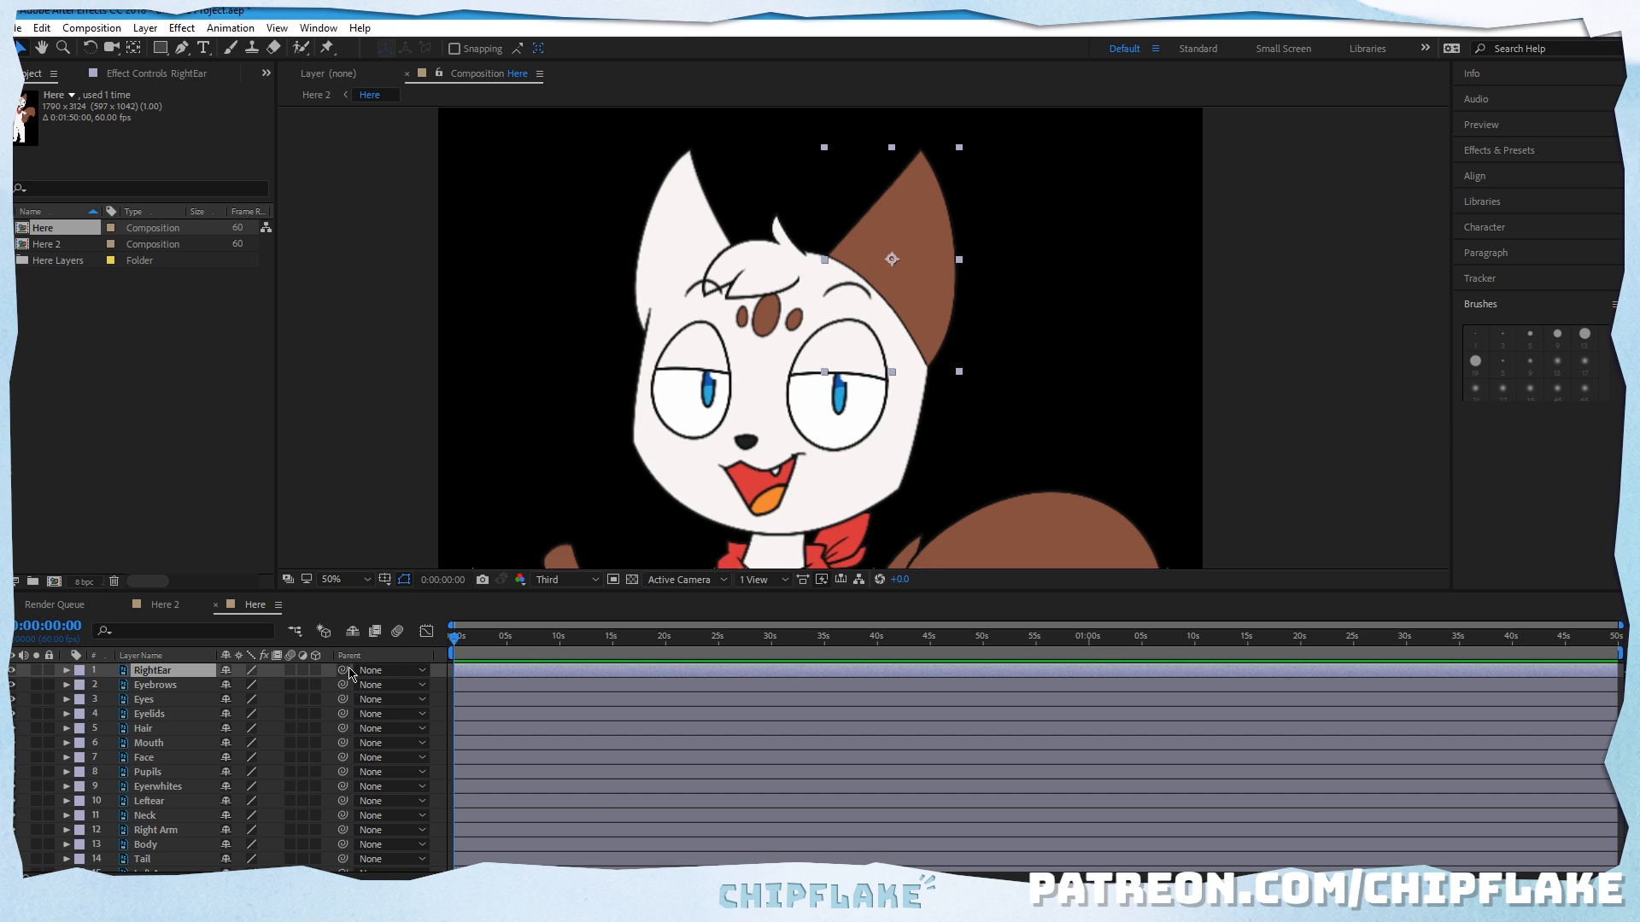
pyautogui.moveTo(343, 671)
pyautogui.mouseDown()
pyautogui.moveTo(402, 676)
pyautogui.moveTo(198, 739)
pyautogui.moveTo(434, 787)
pyautogui.moveTo(330, 678)
pyautogui.moveTo(341, 667)
pyautogui.mouseUp()
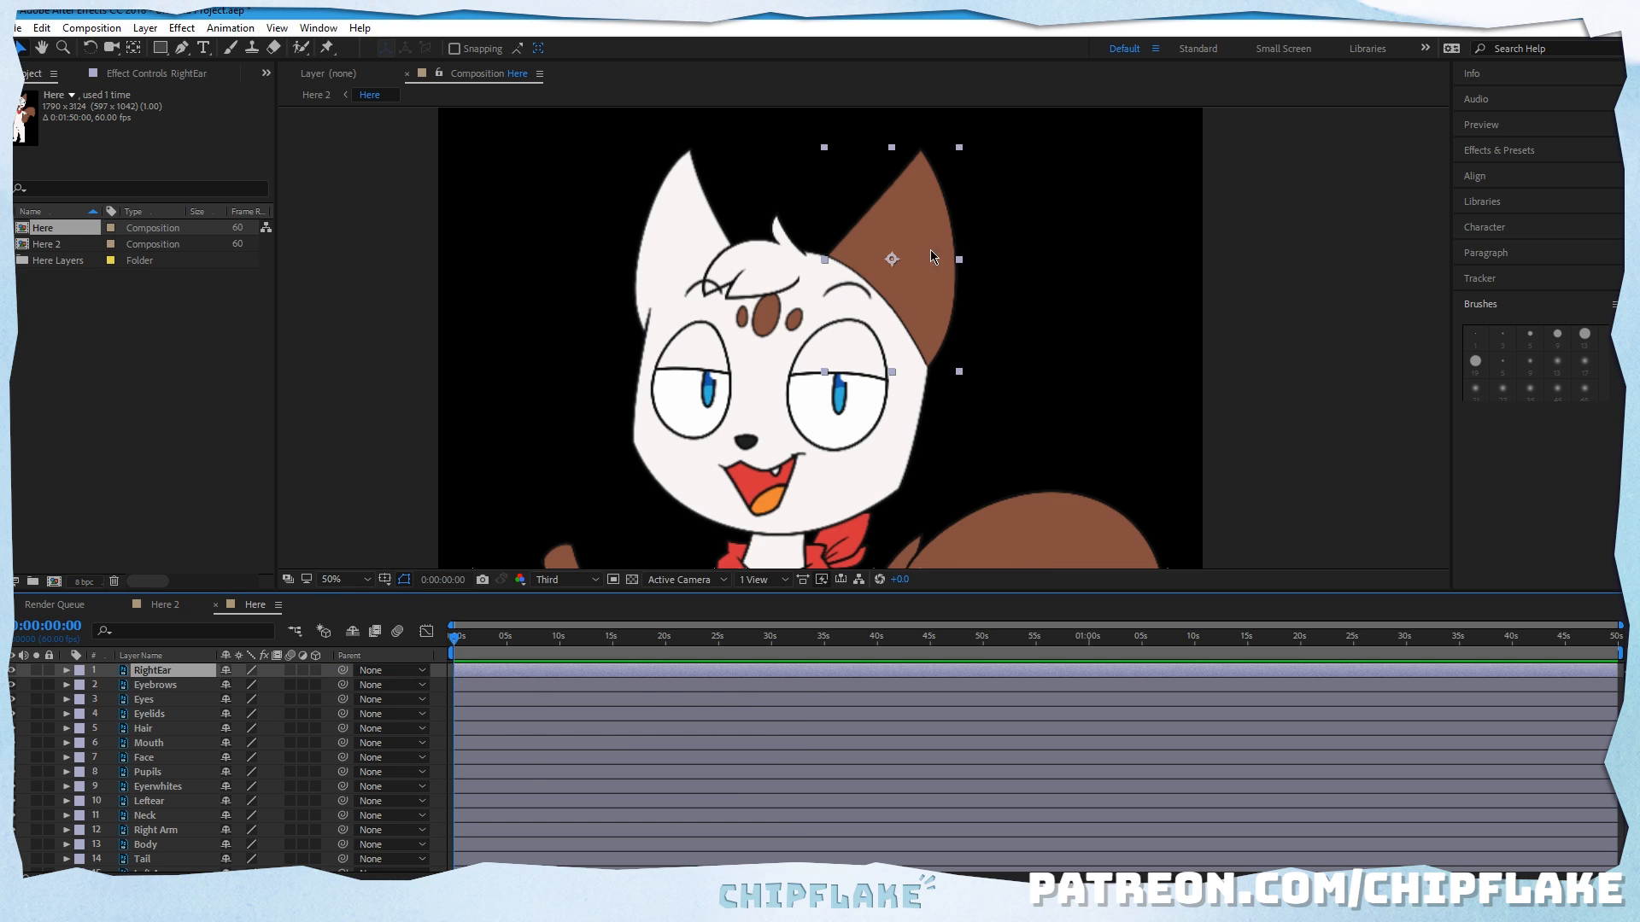
pyautogui.moveTo(897, 263); pyautogui.dragTo(850, 309)
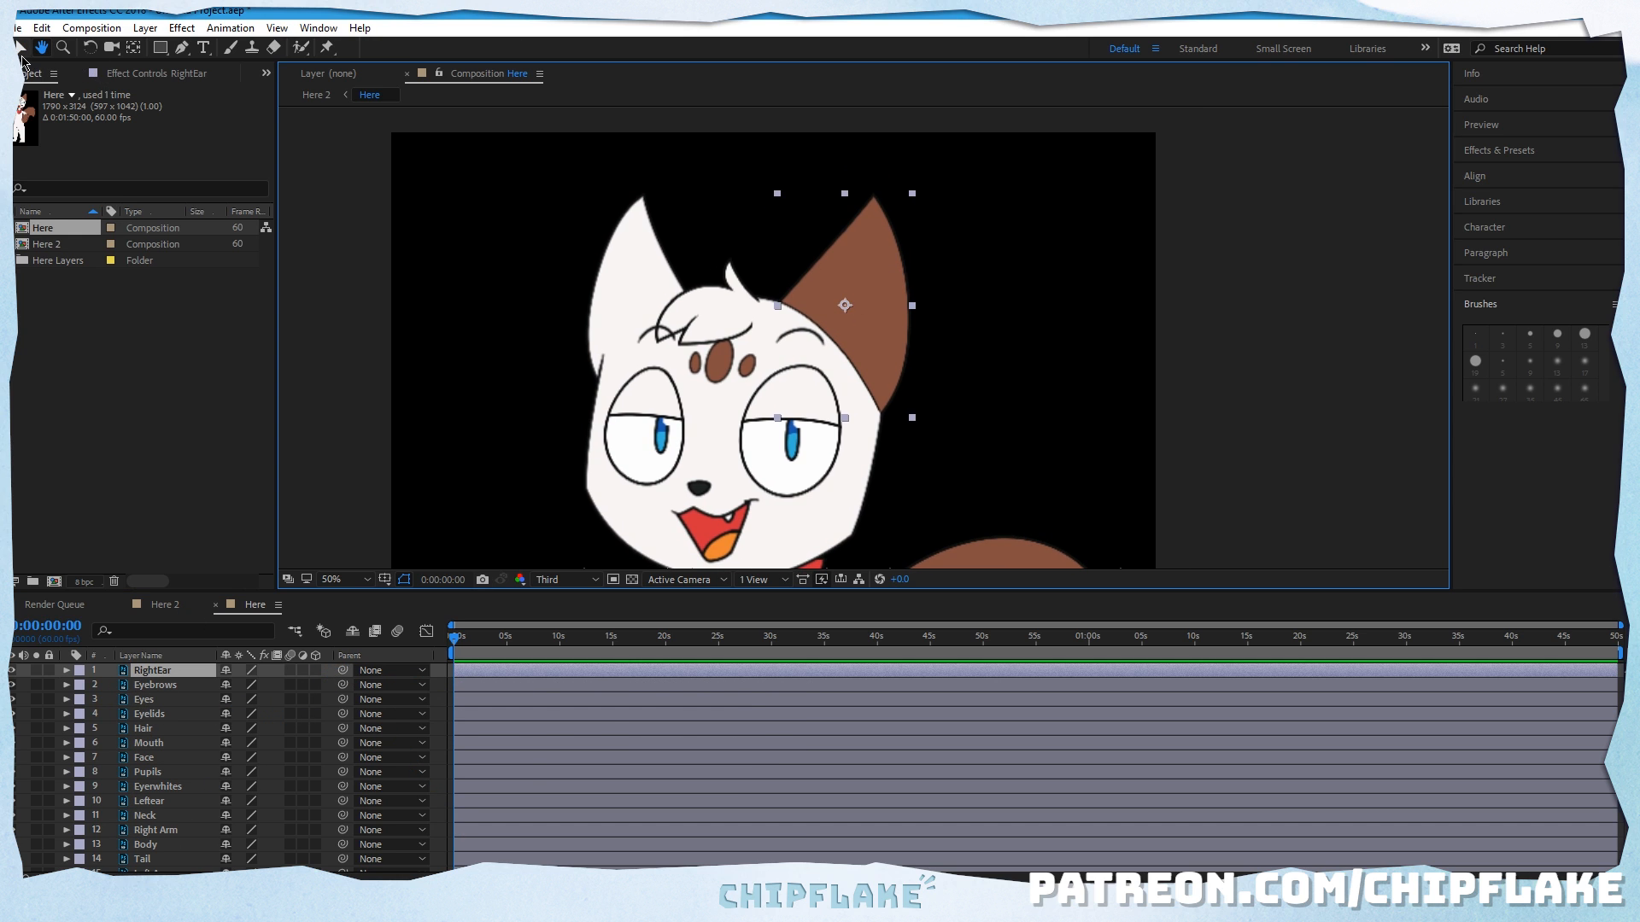
pyautogui.moveTo(341, 670); pyautogui.dragTo(136, 757)
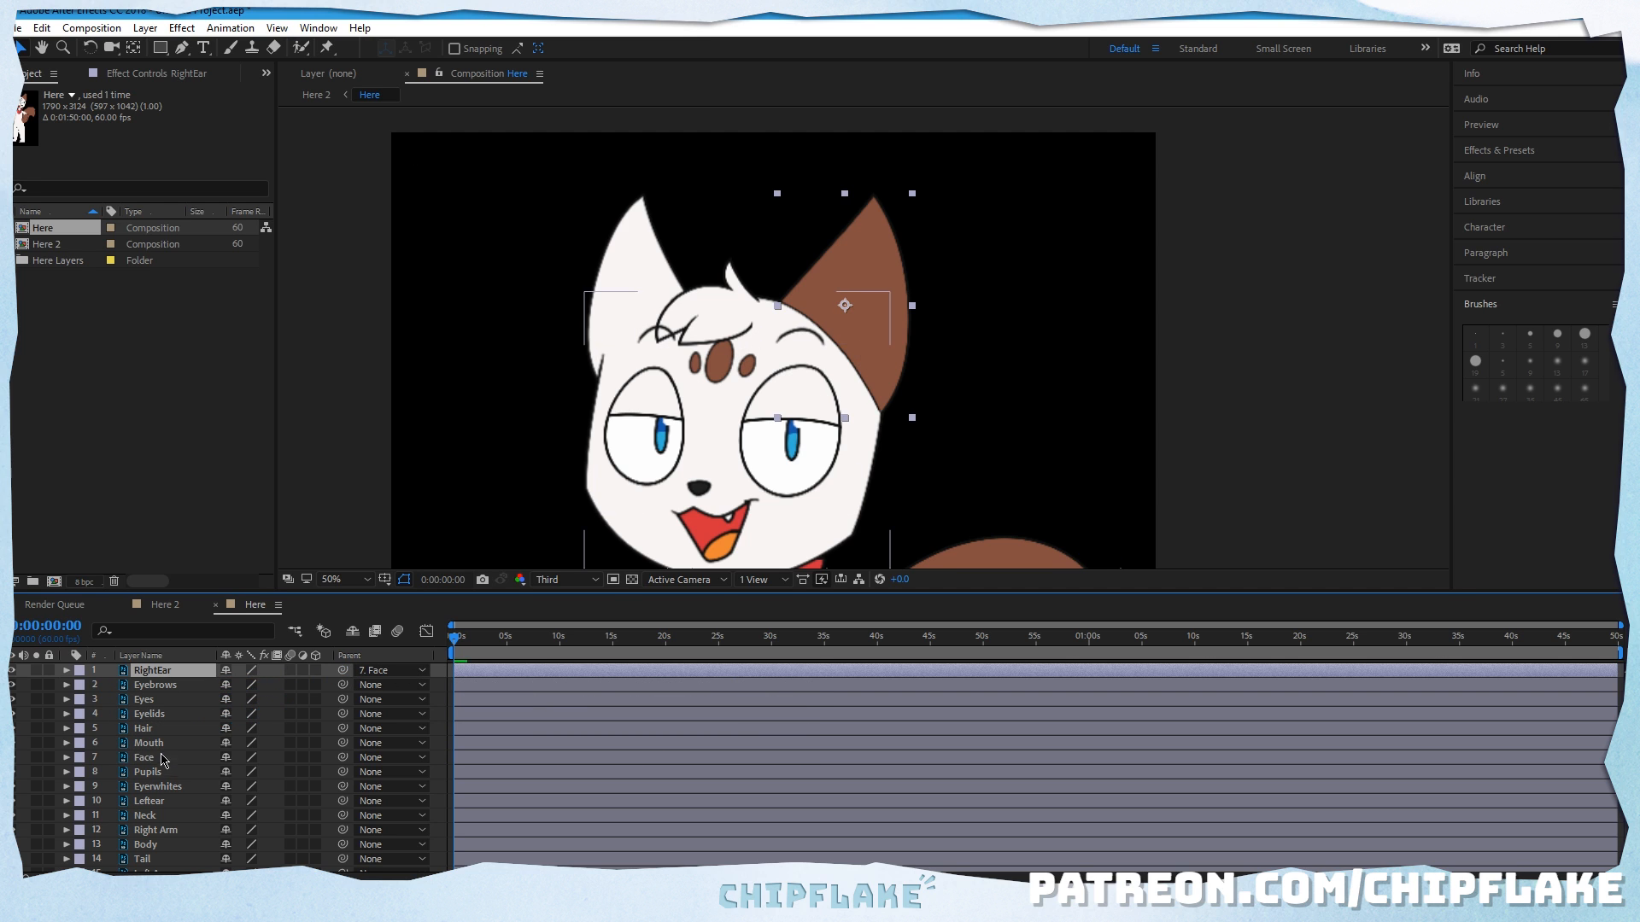
# Step: Move the Face layer around the canvas to test the ear's parenting, and undo the move
pyautogui.click(151, 757)
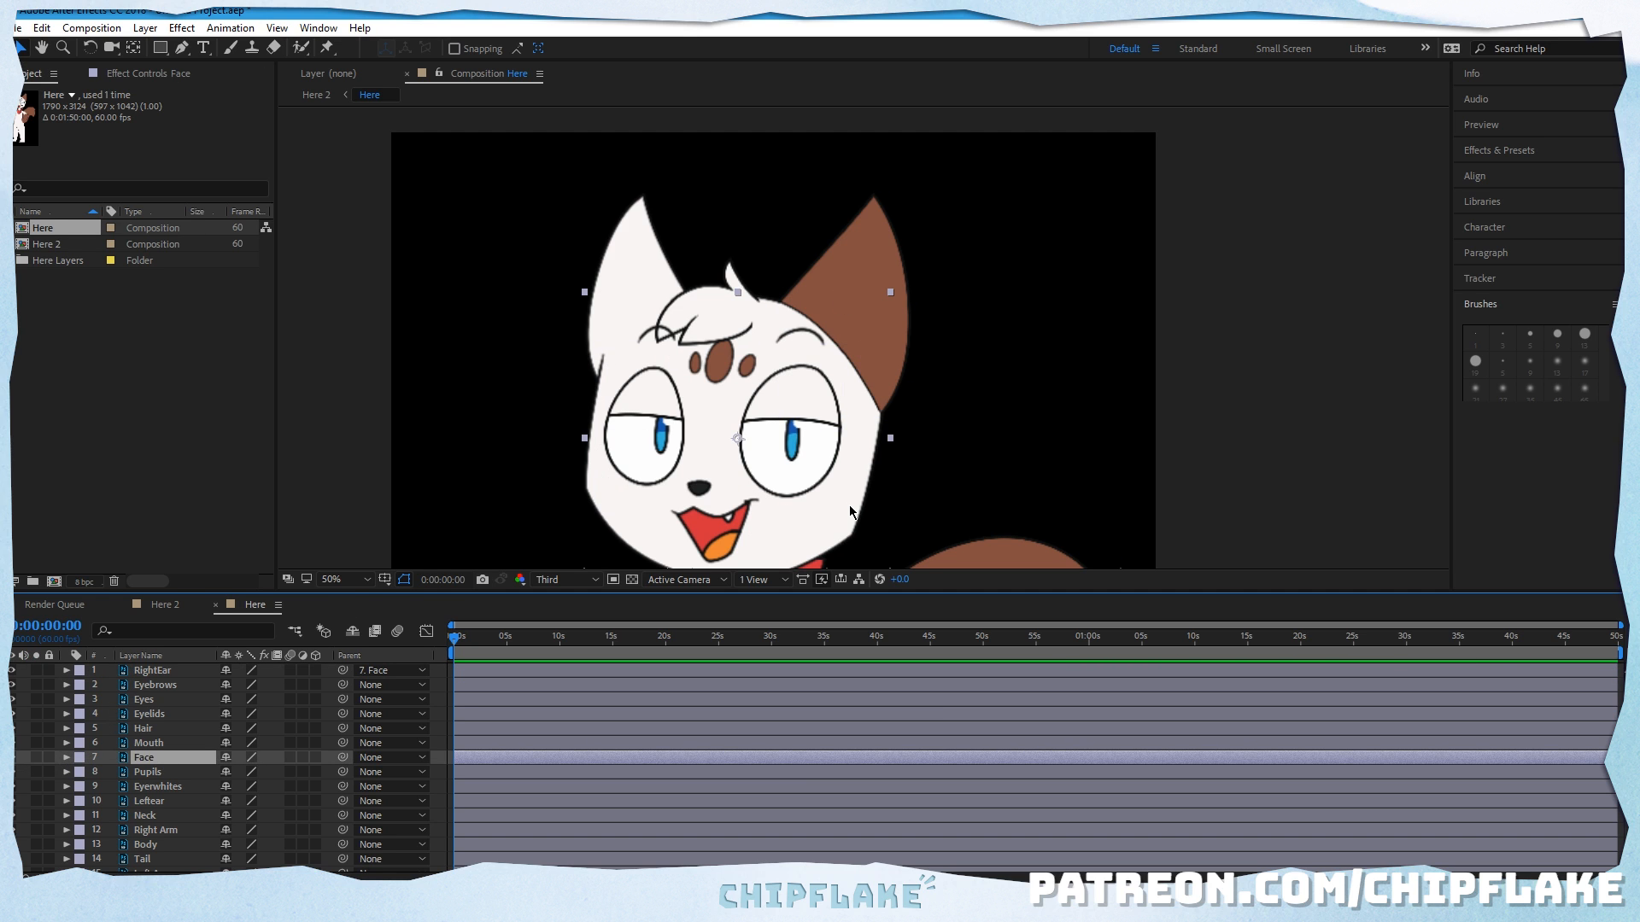
pyautogui.moveTo(849, 504); pyautogui.dragTo(977, 381)
pyautogui.moveTo(772, 514); pyautogui.dragTo(871, 445)
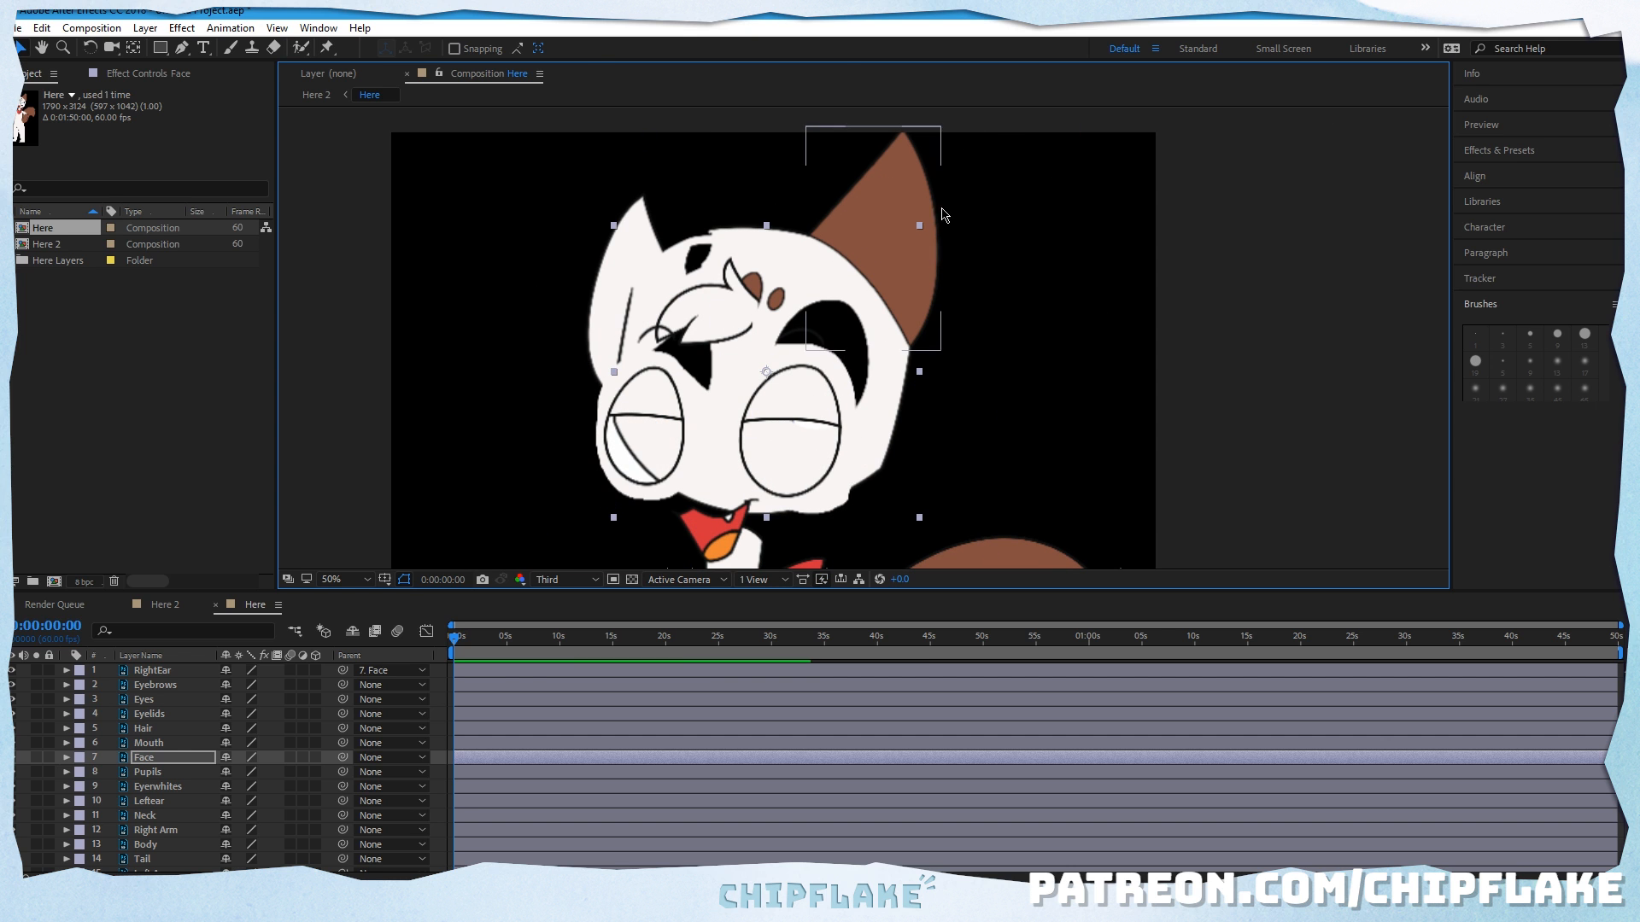
pyautogui.click(41, 28)
pyautogui.click(68, 42)
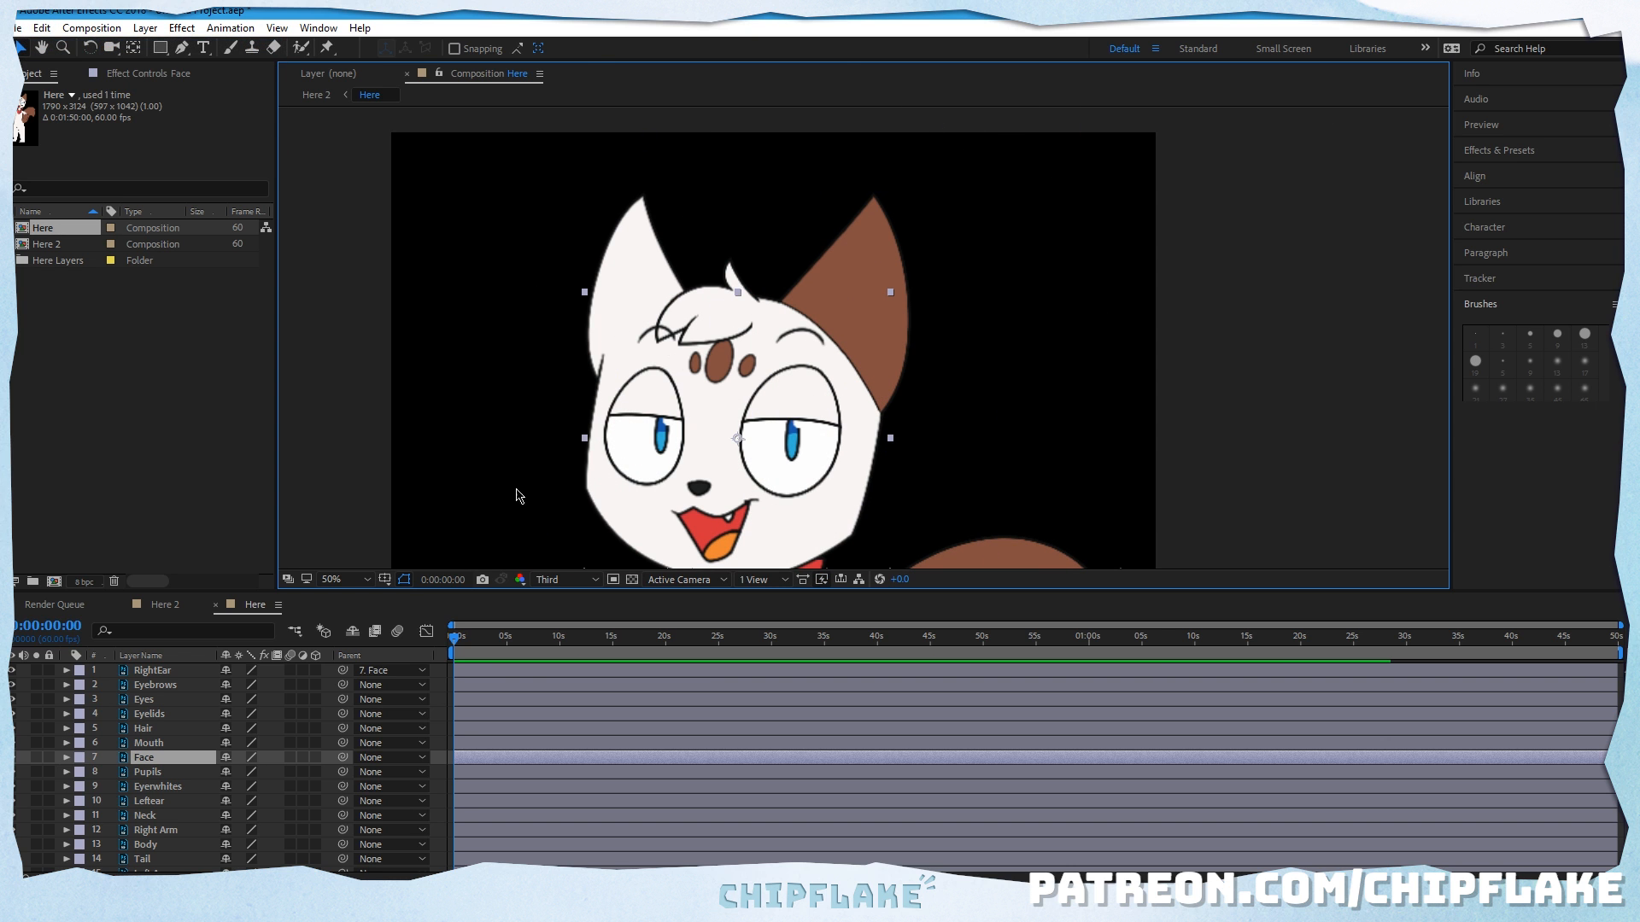
# Step: Shift the RightEar layer's anchor point slightly up and to the right within the ear
pyautogui.click(152, 670)
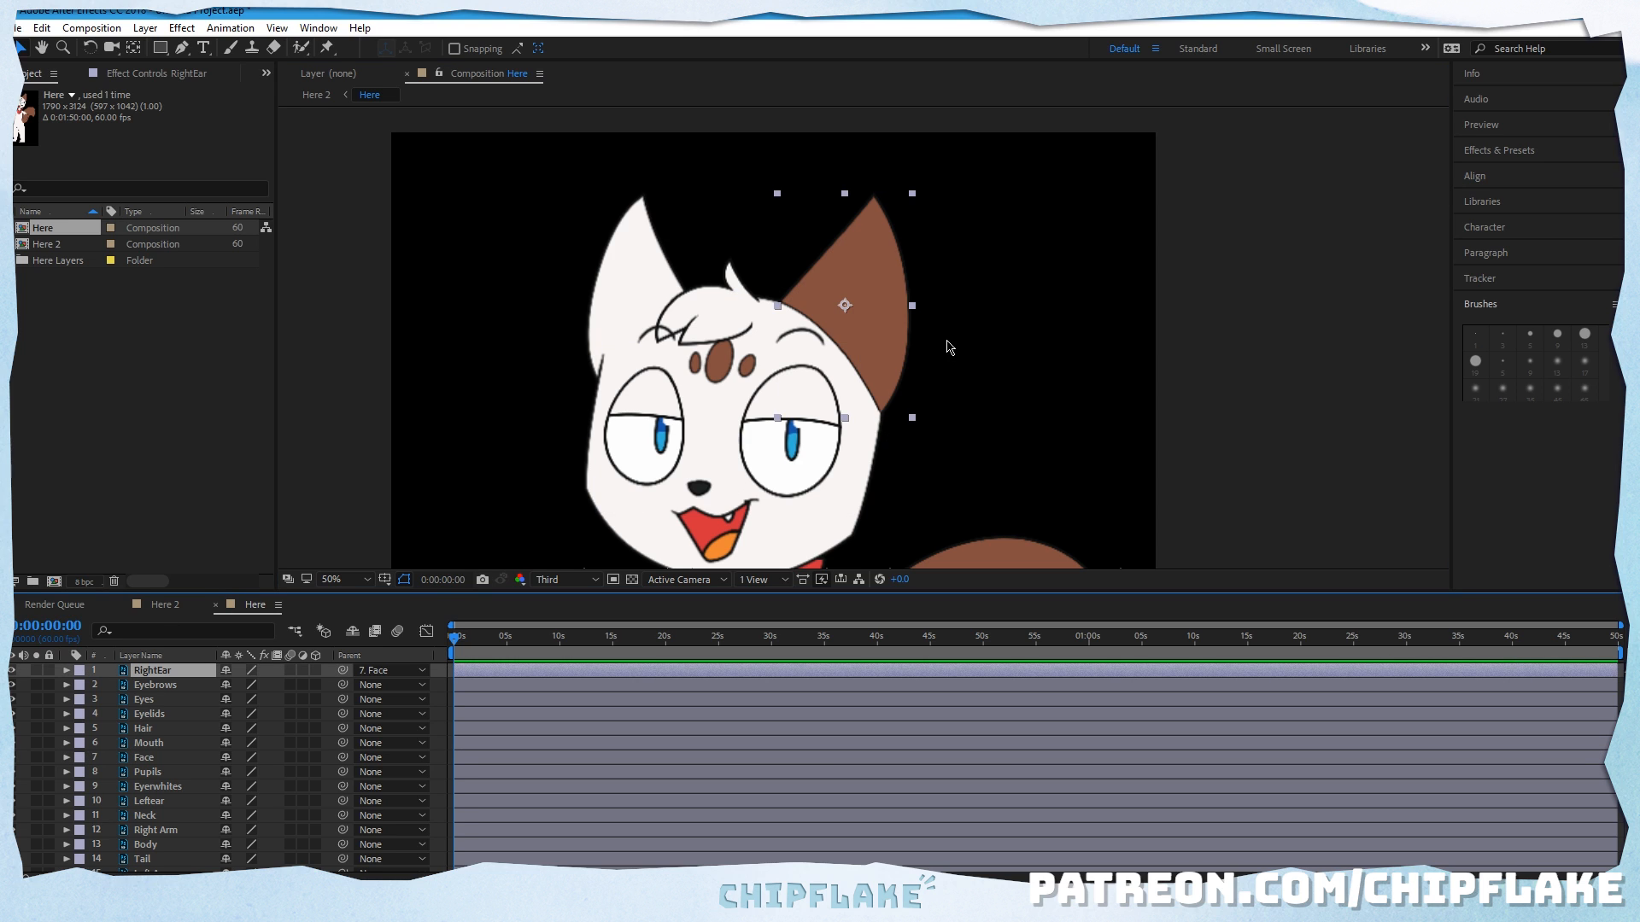
pyautogui.press('y')
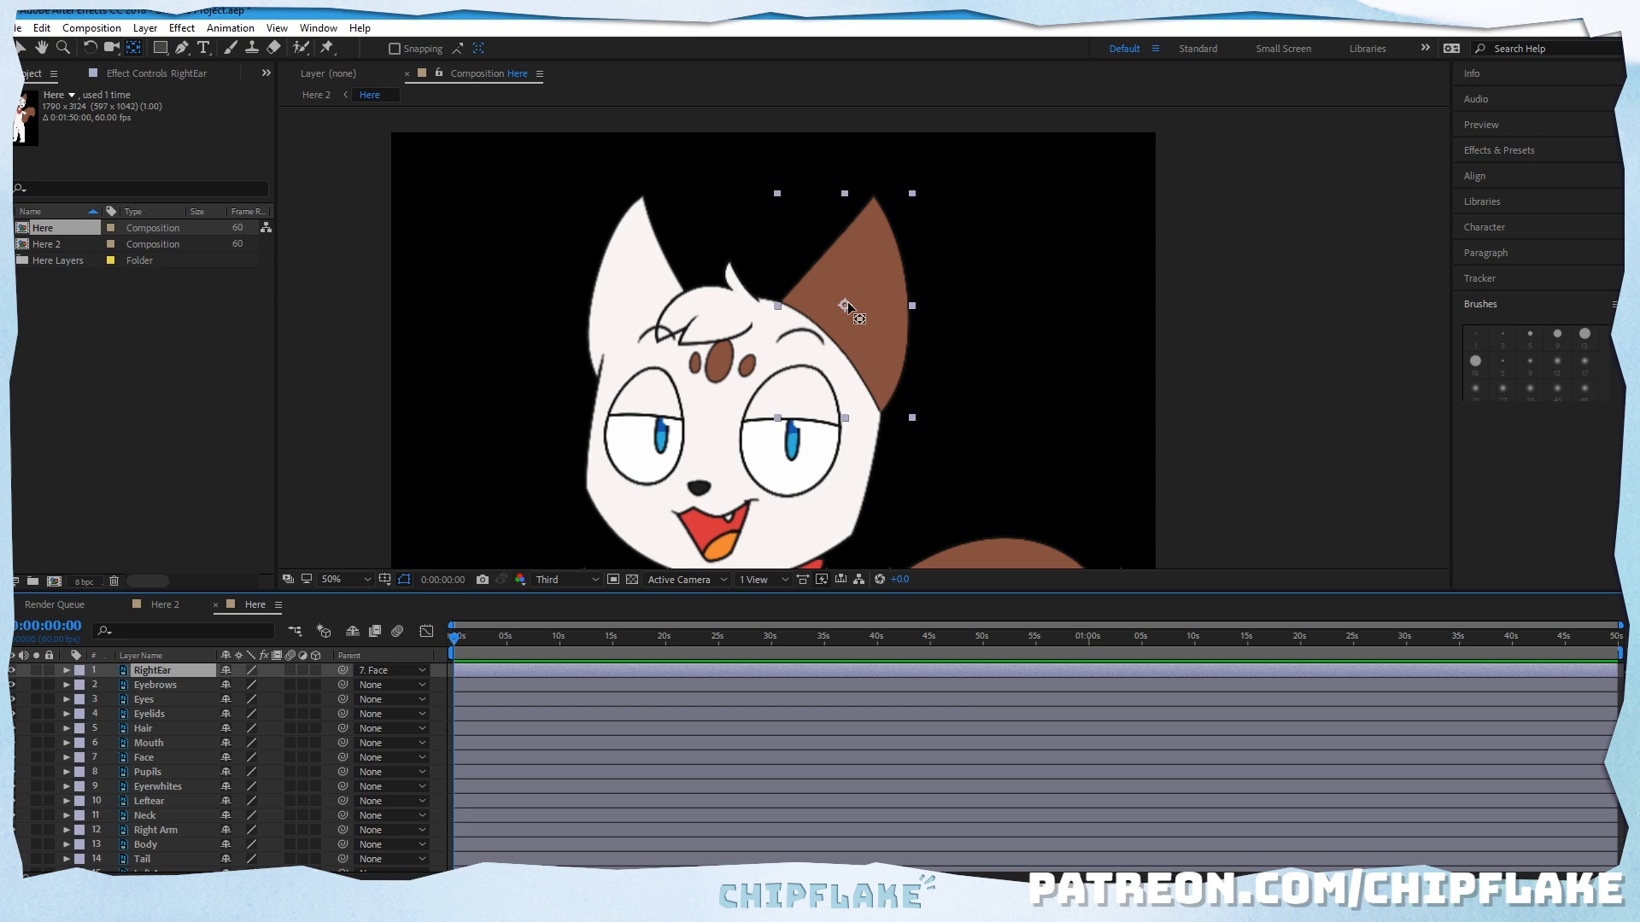
pyautogui.moveTo(847, 305)
pyautogui.mouseDown()
pyautogui.moveTo(869, 340)
pyautogui.moveTo(864, 324)
pyautogui.moveTo(833, 377)
pyautogui.moveTo(862, 273)
pyautogui.moveTo(862, 359)
pyautogui.moveTo(844, 338)
pyautogui.moveTo(866, 292)
pyautogui.mouseUp()
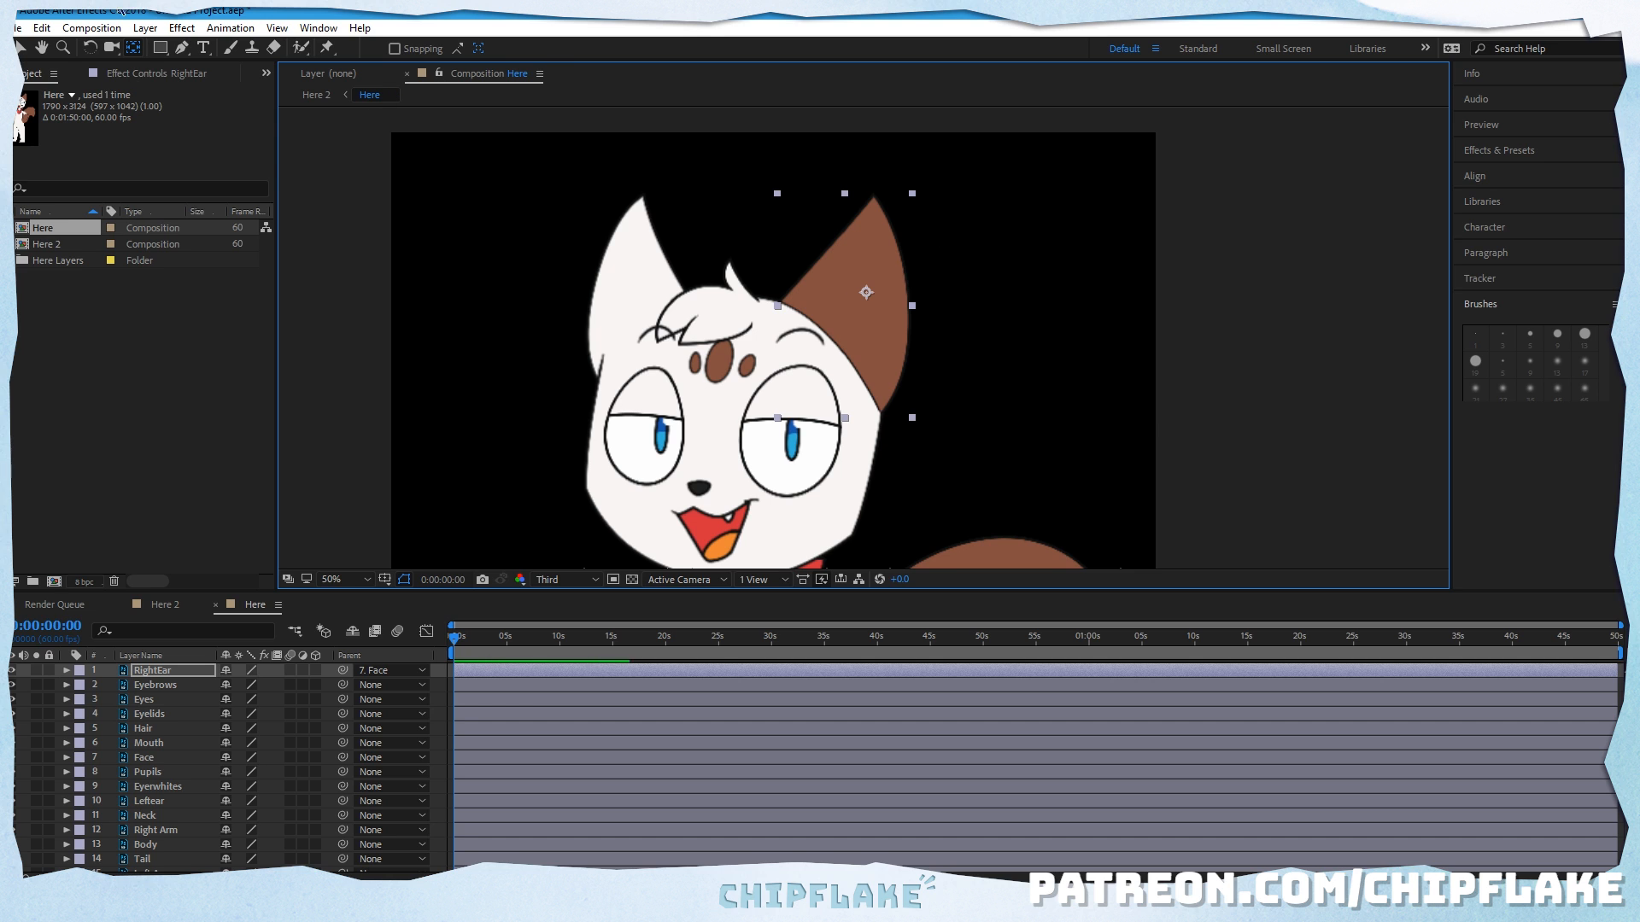
# Step: Test rotating the right ear around its anchor point, and undo the rotation
pyautogui.click(90, 48)
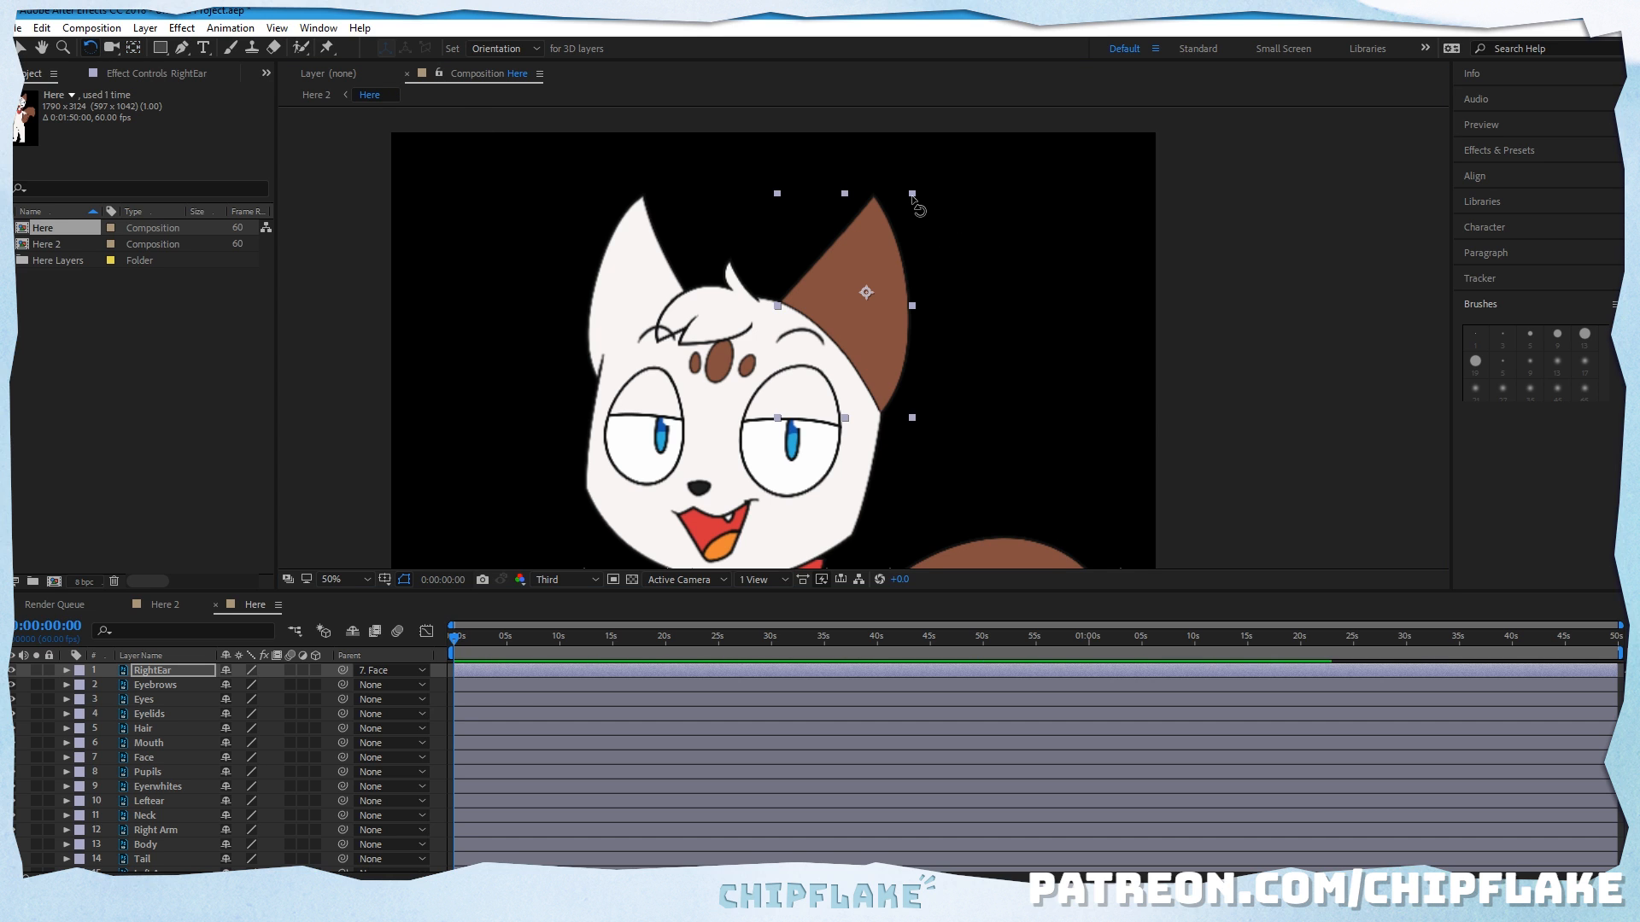
pyautogui.moveTo(914, 198); pyautogui.dragTo(868, 292)
pyautogui.click(41, 28)
pyautogui.click(60, 47)
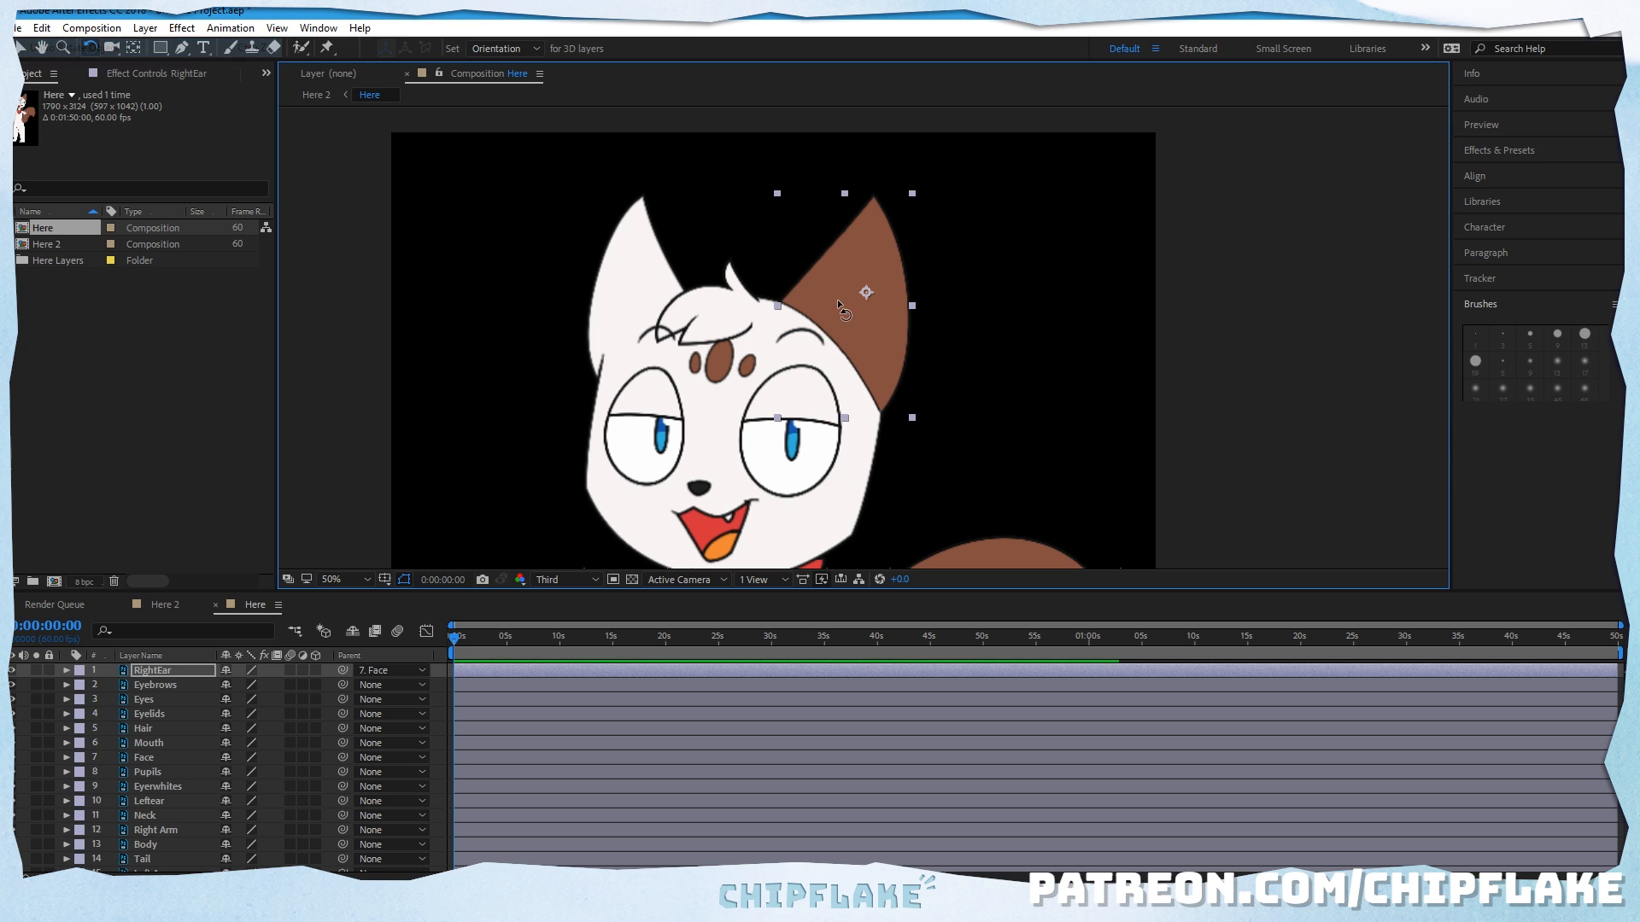
# Step: Move the RightEar layer's anchor point down to the ear's base, test rotating the ear around it, and undo the rotation
pyautogui.press('y')
pyautogui.moveTo(866, 292); pyautogui.dragTo(844, 338)
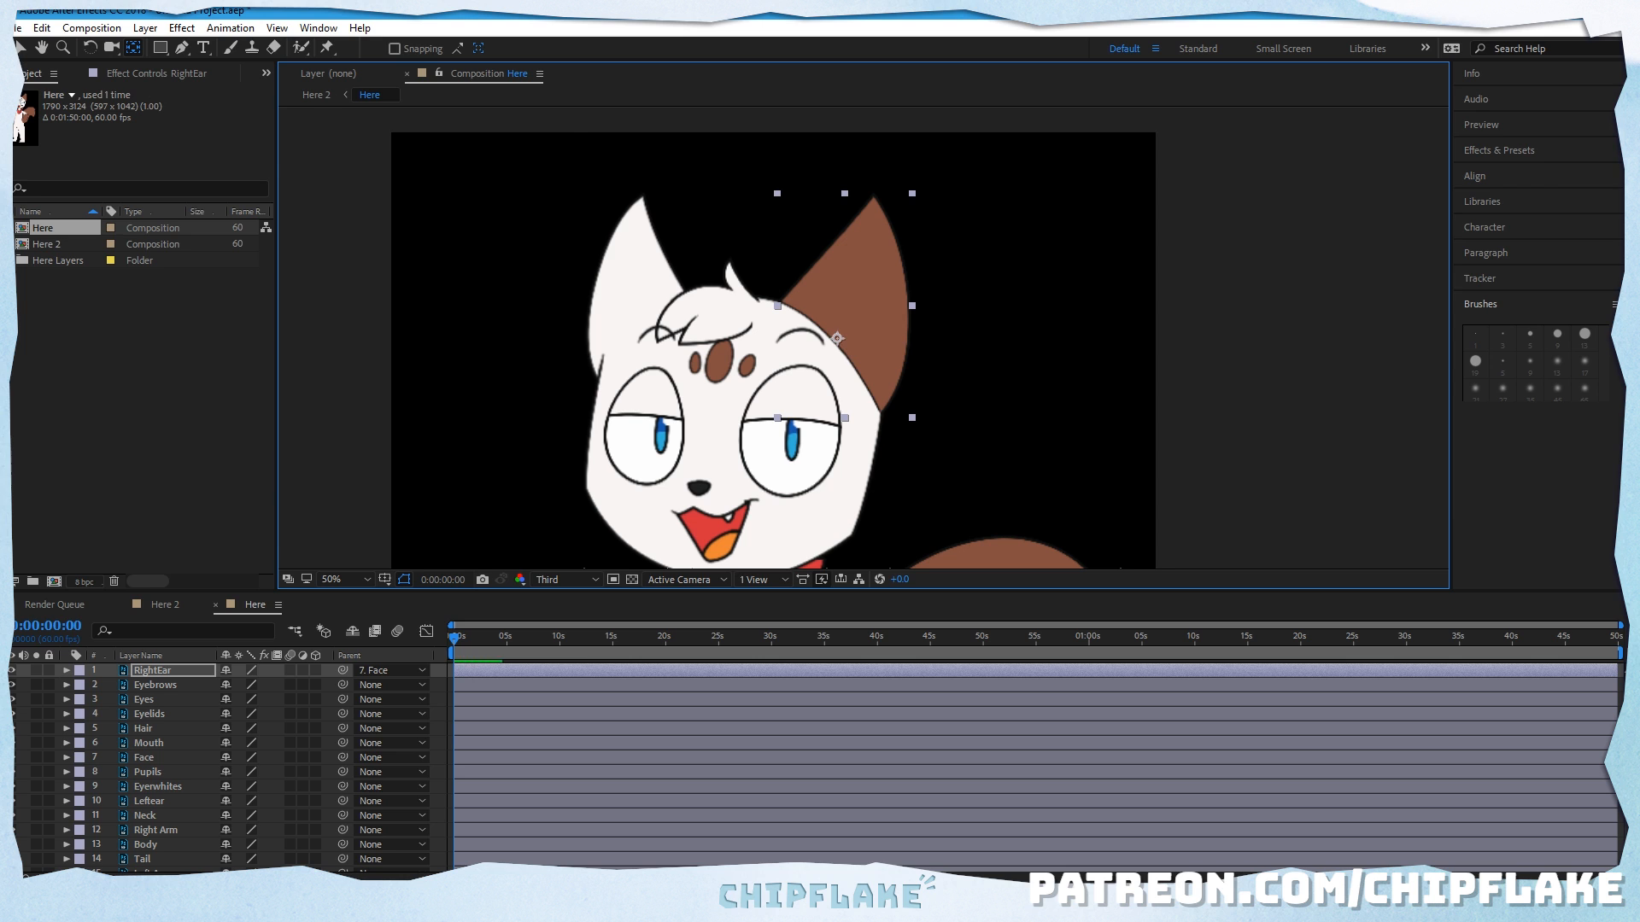
pyautogui.click(90, 48)
pyautogui.moveTo(912, 198); pyautogui.dragTo(918, 232)
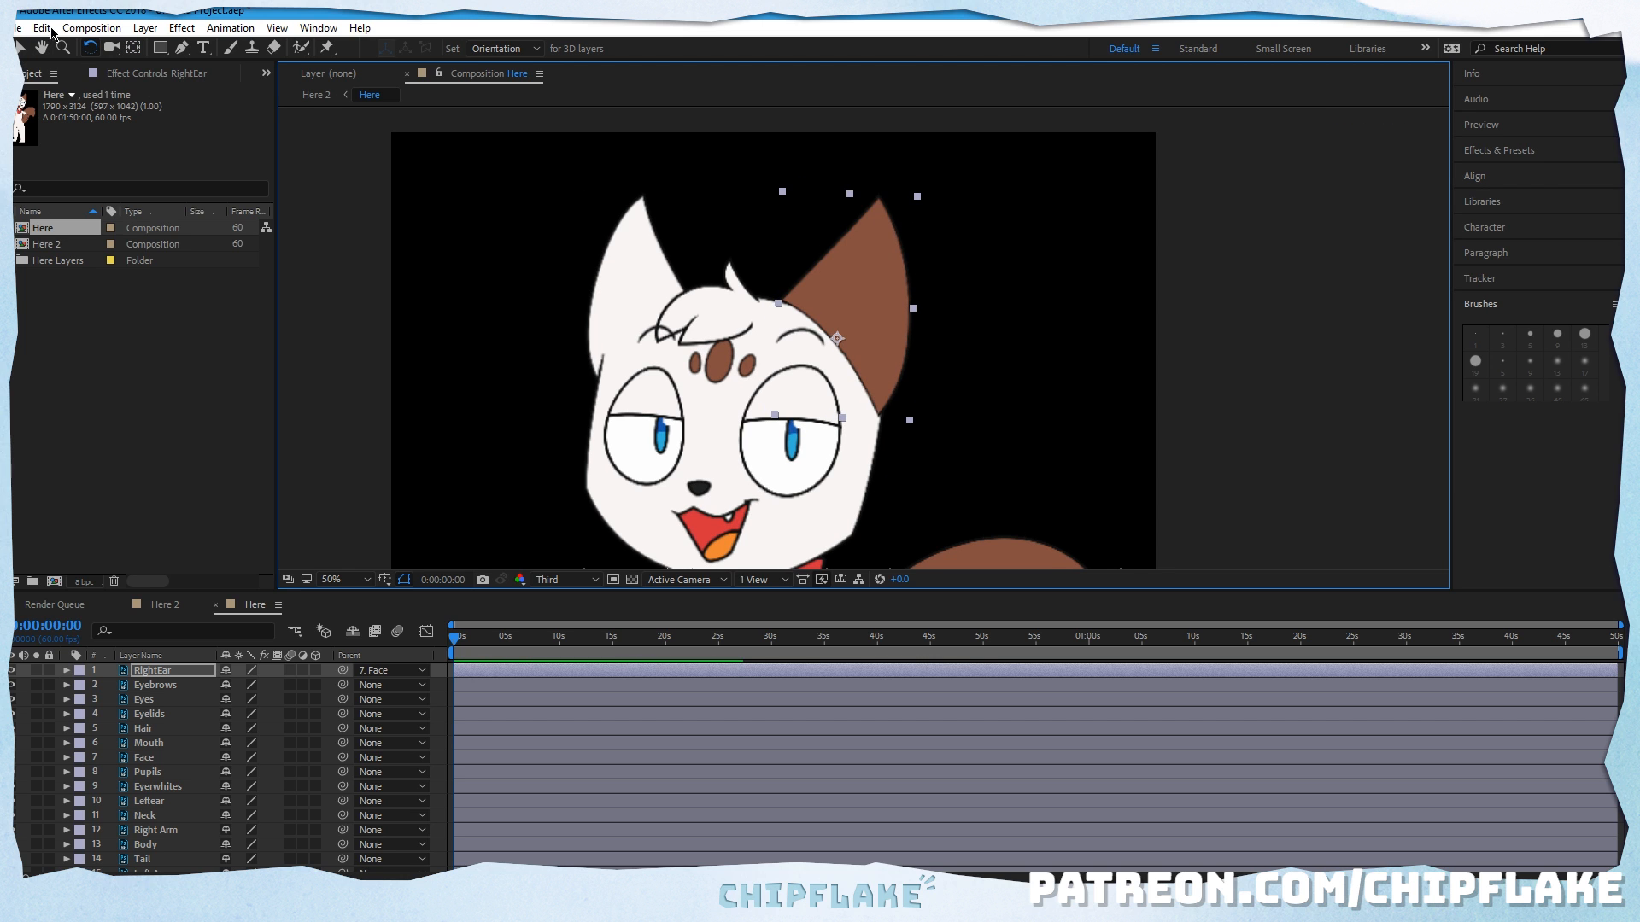
pyautogui.click(42, 29)
pyautogui.click(73, 48)
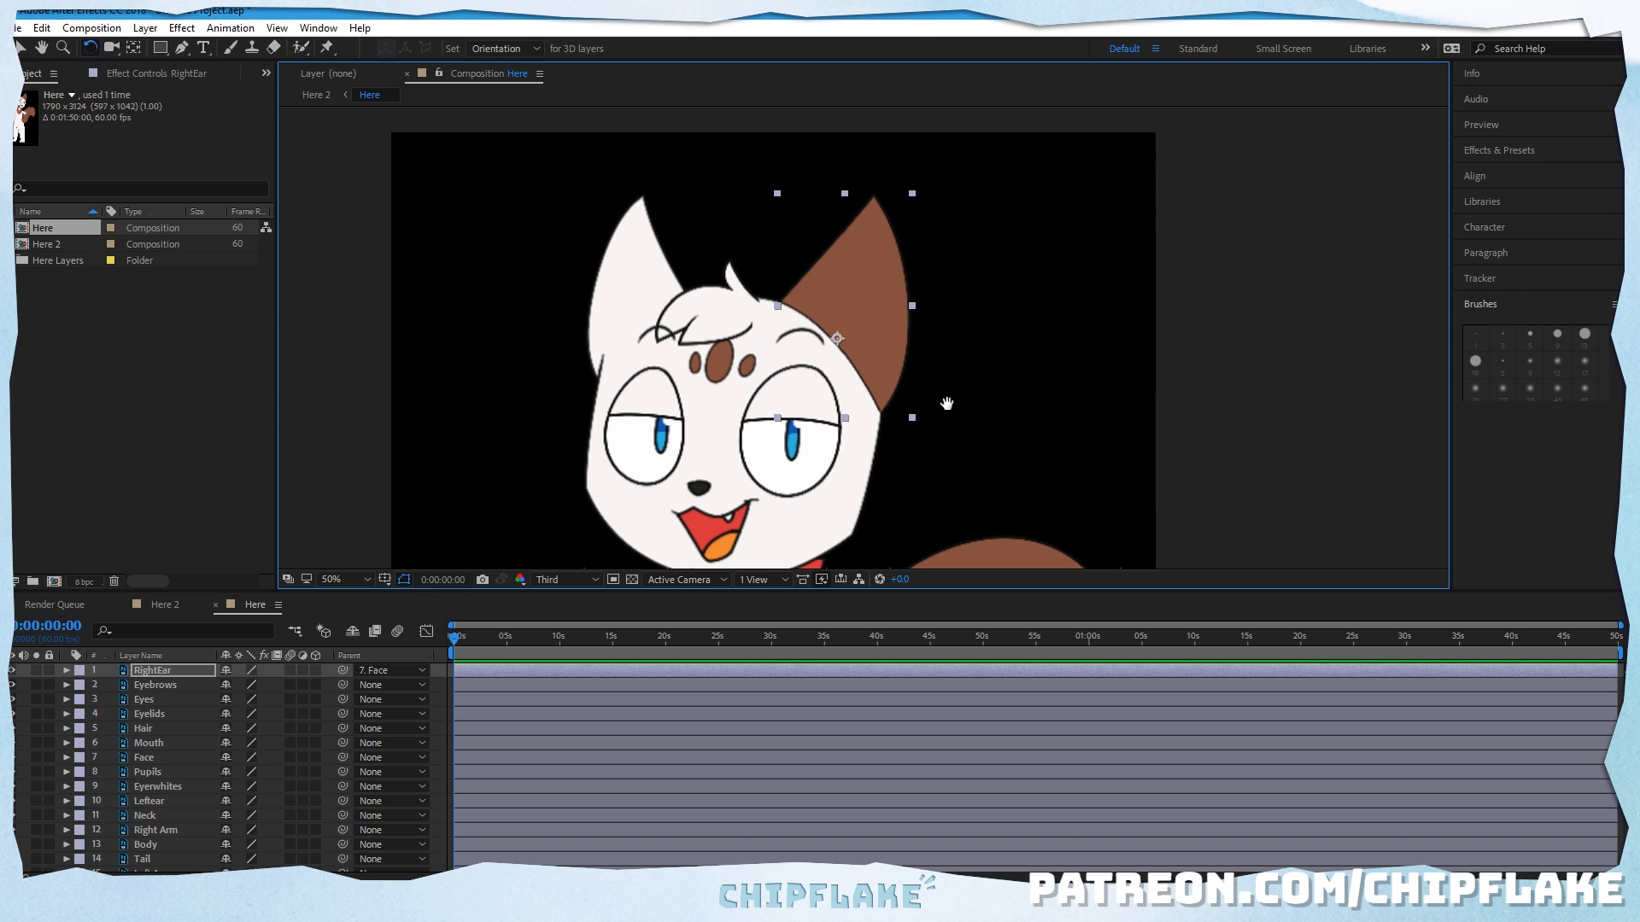
# Step: Parent the Eyebrows, Eyes and Eyelids layers to the Face layer
pyautogui.press('h')
pyautogui.moveTo(819, 408); pyautogui.dragTo(836, 345)
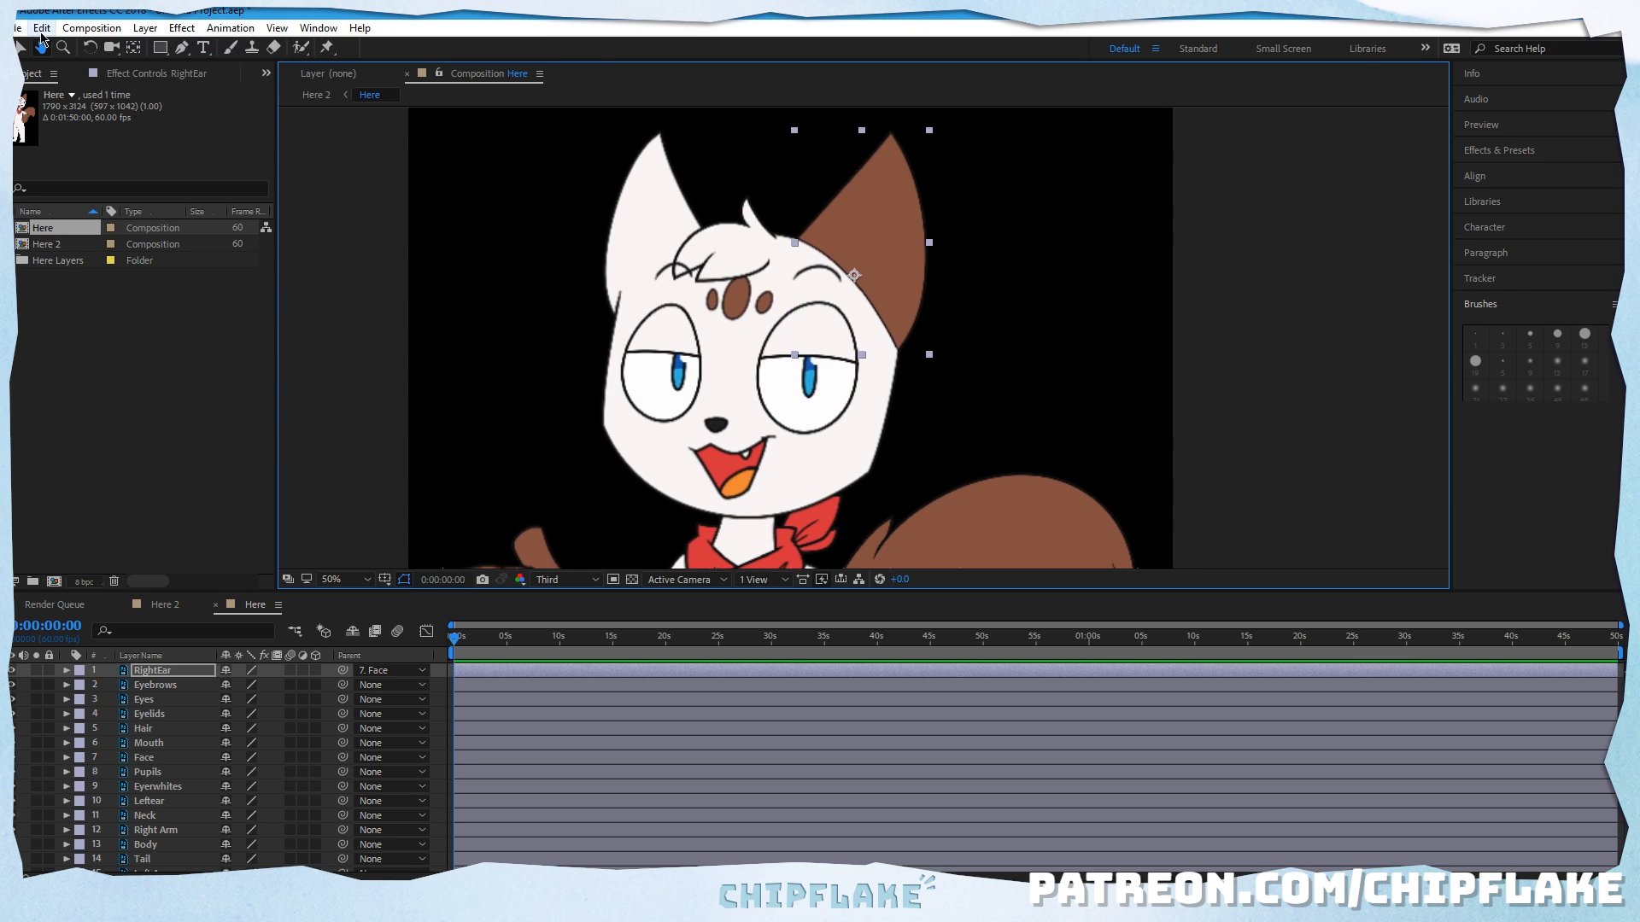
pyautogui.click(17, 28)
pyautogui.click(1313, 322)
pyautogui.click(21, 47)
pyautogui.click(368, 227)
pyautogui.click(189, 670)
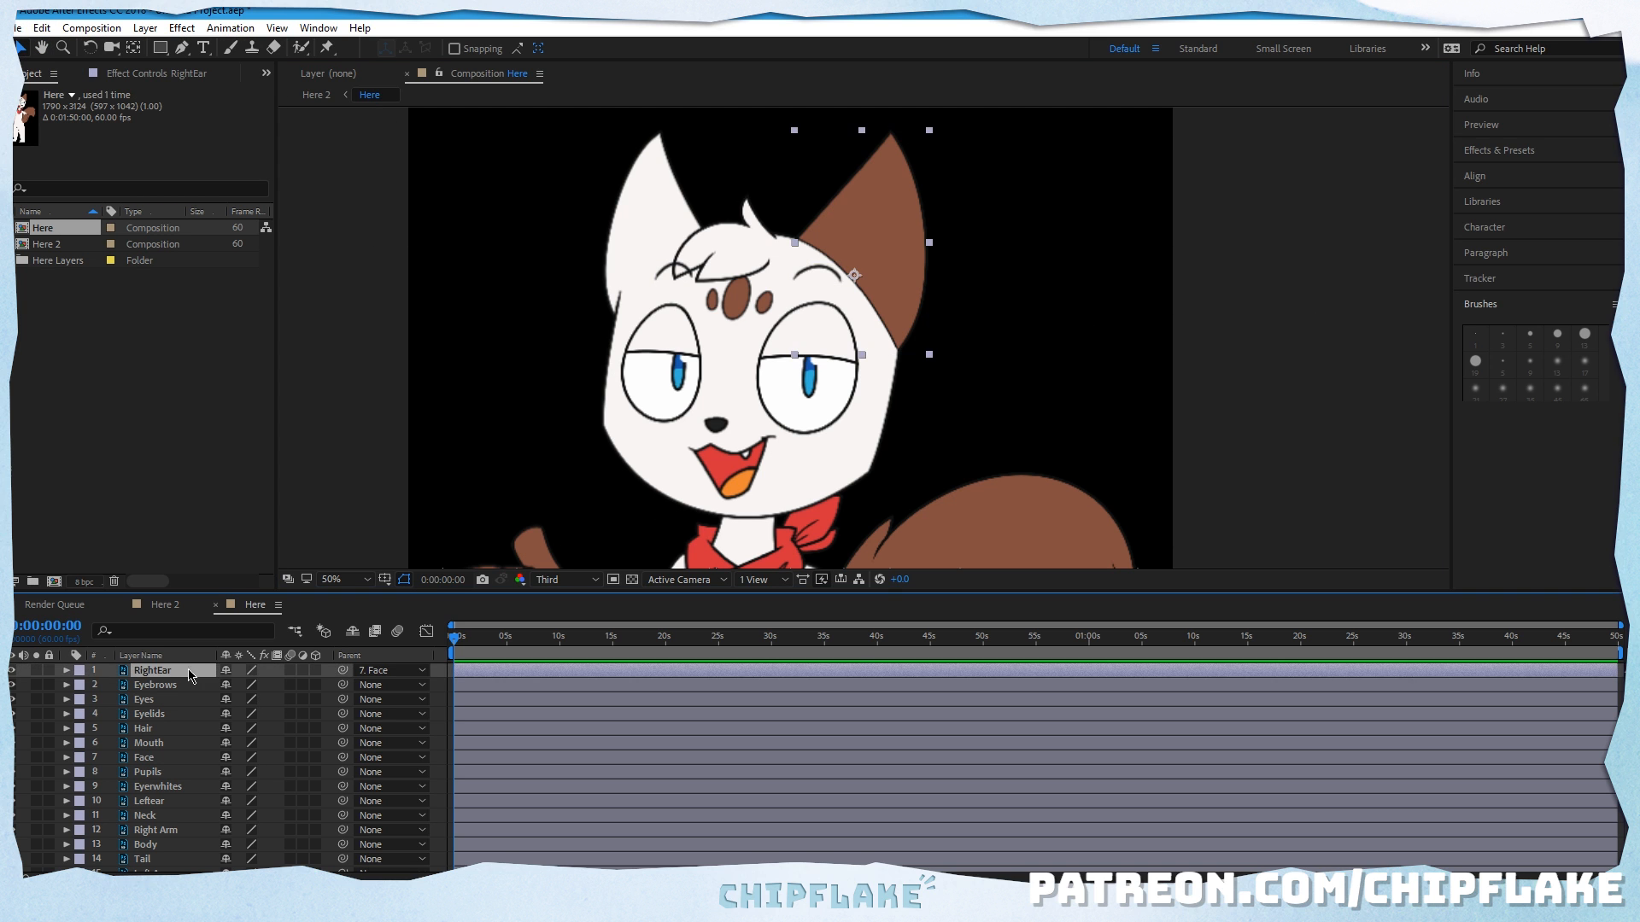
pyautogui.click(171, 684)
pyautogui.moveTo(342, 685); pyautogui.dragTo(173, 757)
pyautogui.click(179, 706)
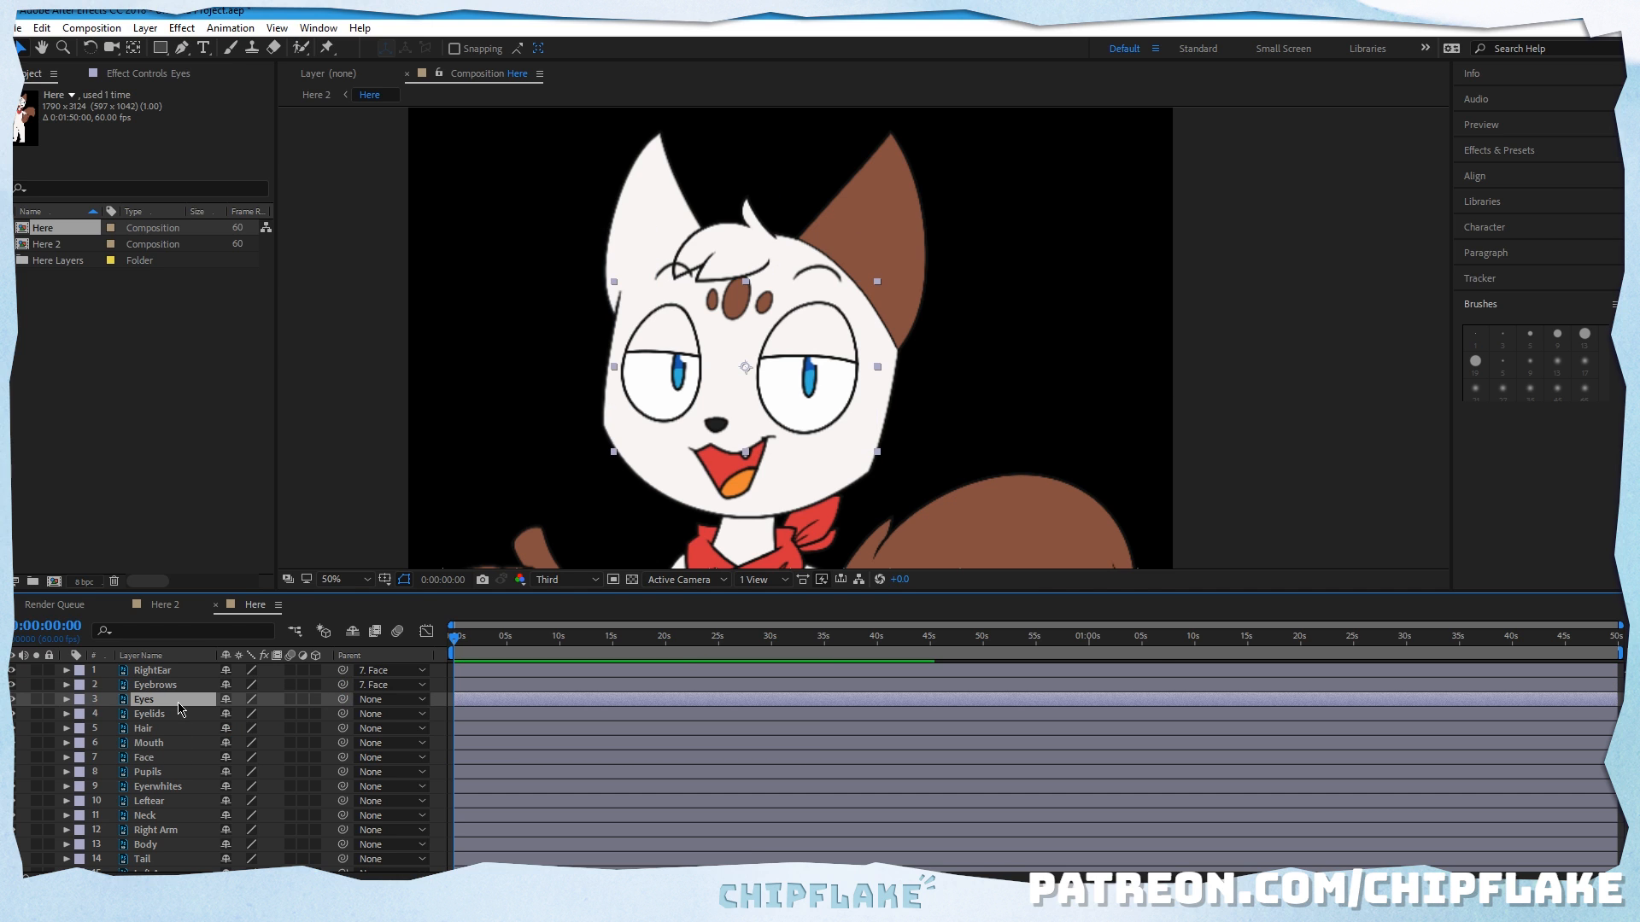
pyautogui.moveTo(343, 700); pyautogui.dragTo(173, 758)
pyautogui.click(324, 714)
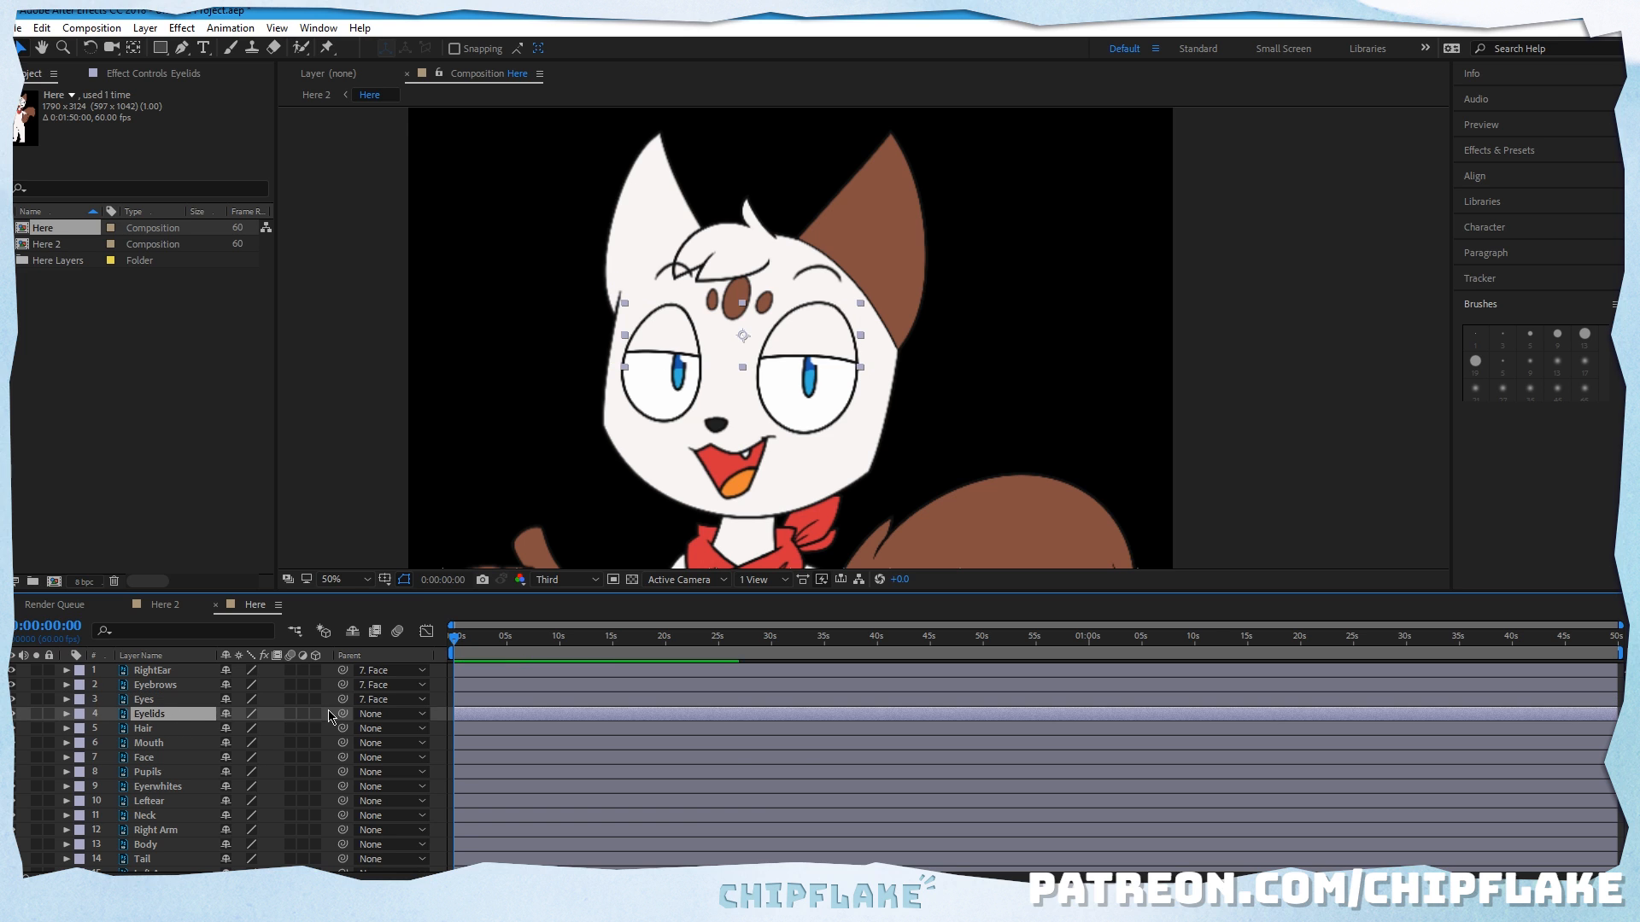
pyautogui.moveTo(331, 715); pyautogui.dragTo(171, 758)
# Step: Parent the Hair, Mouth and Pupils layers to the Face layer
pyautogui.click(290, 731)
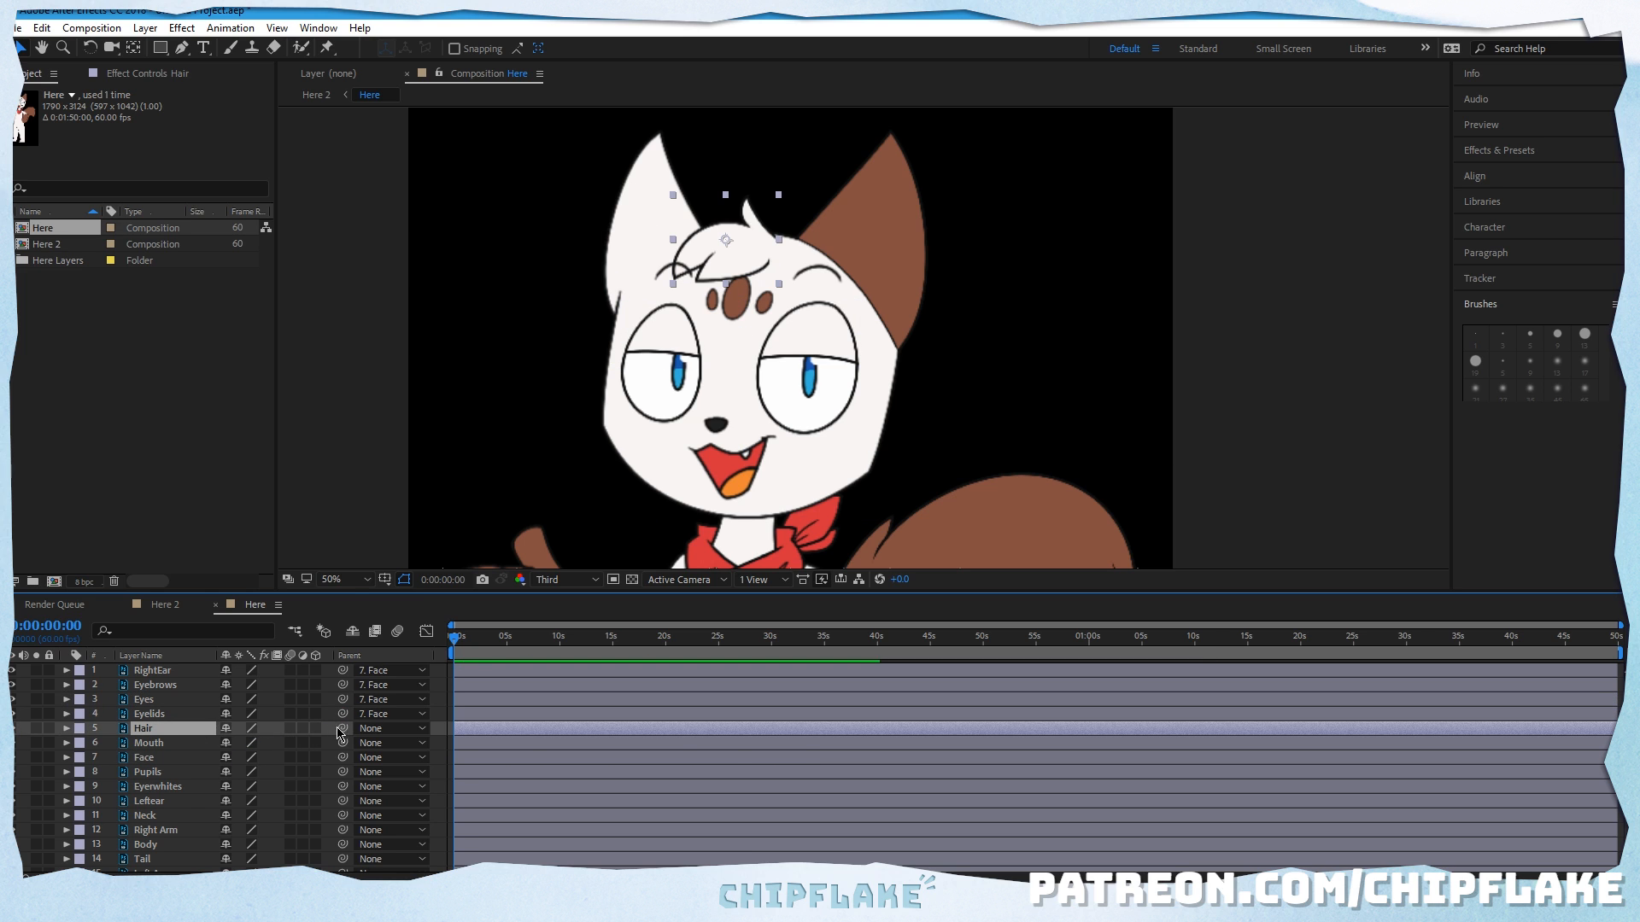
pyautogui.moveTo(342, 731); pyautogui.dragTo(175, 758)
pyautogui.click(301, 743)
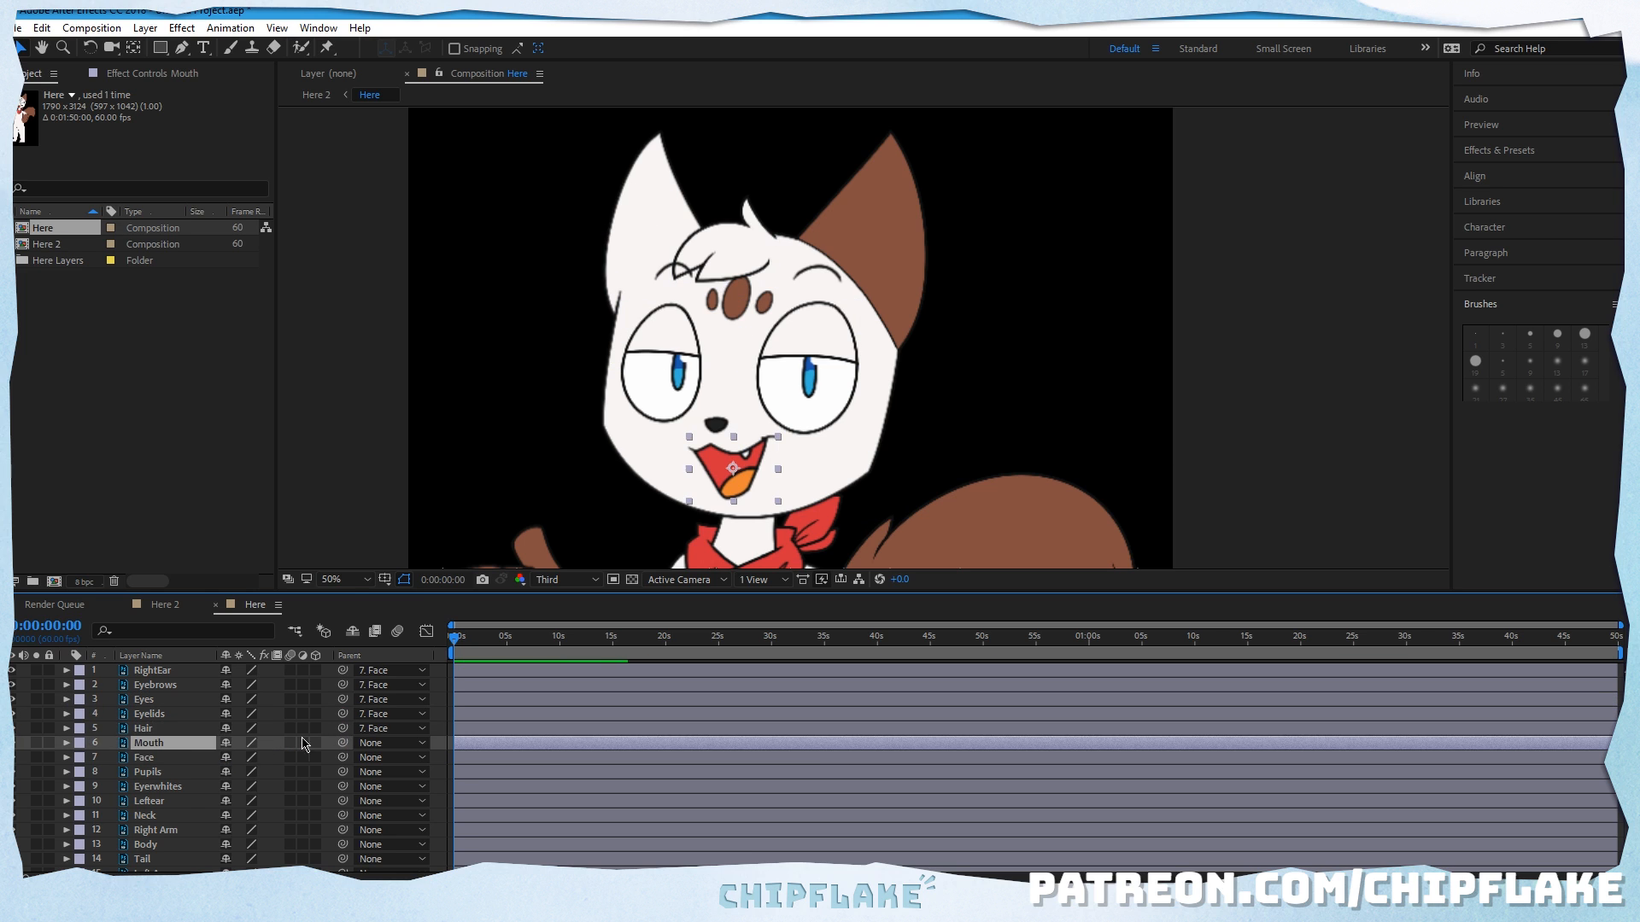
pyautogui.moveTo(342, 743); pyautogui.dragTo(175, 757)
pyautogui.click(346, 773)
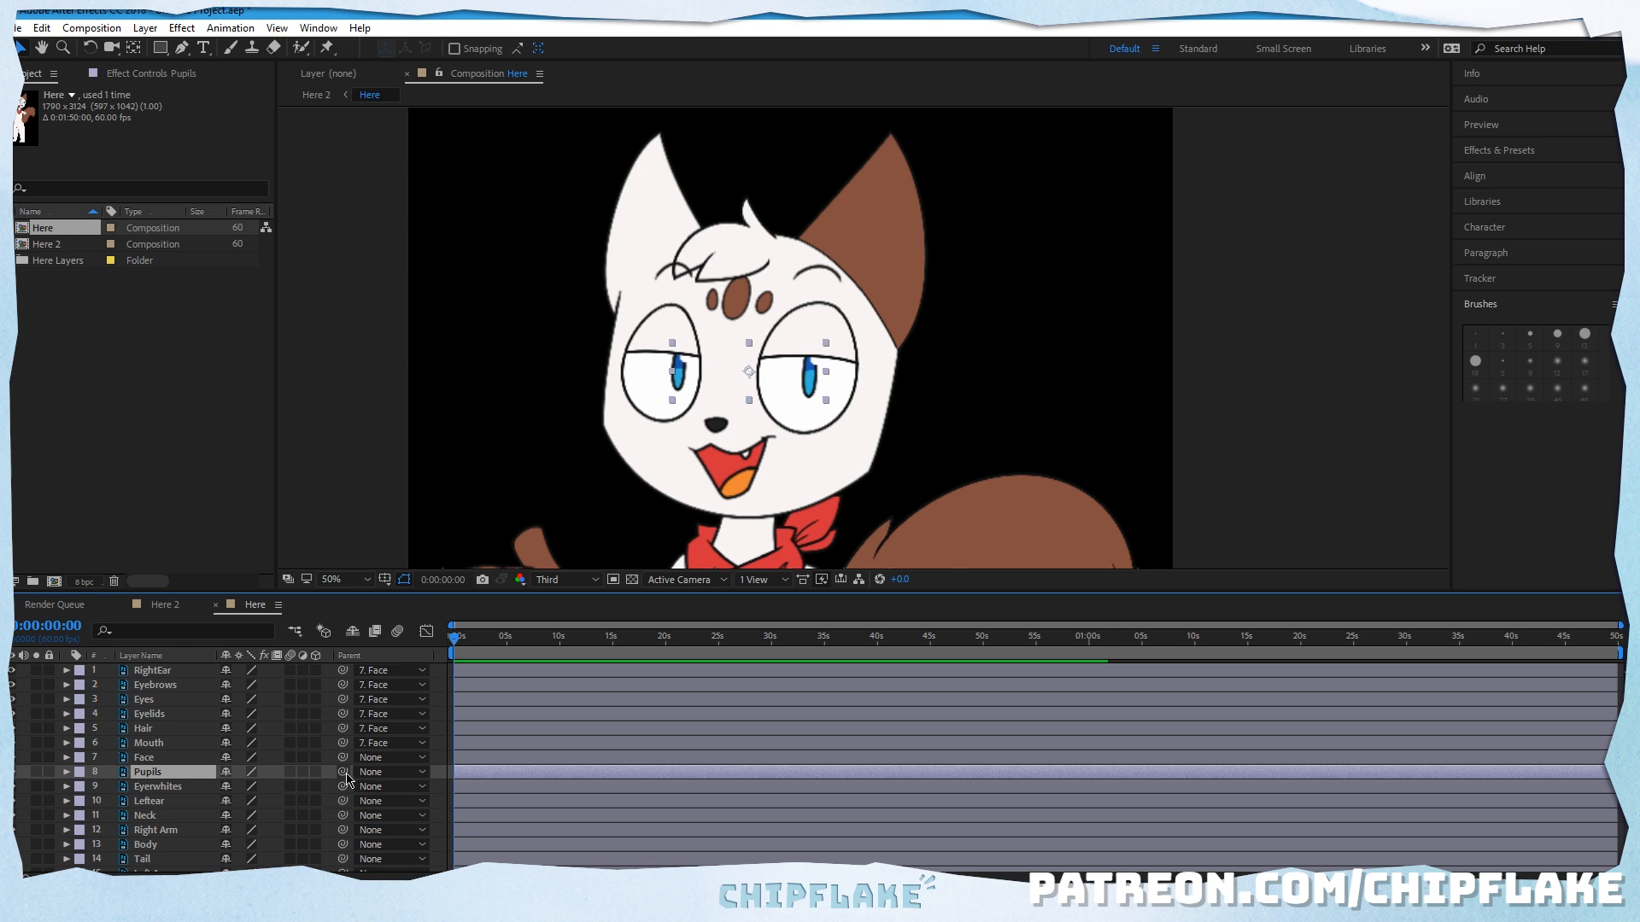
pyautogui.moveTo(342, 772); pyautogui.dragTo(171, 757)
# Step: Parent the Eyerwhites and Leftear layers to the Face layer
pyautogui.click(170, 758)
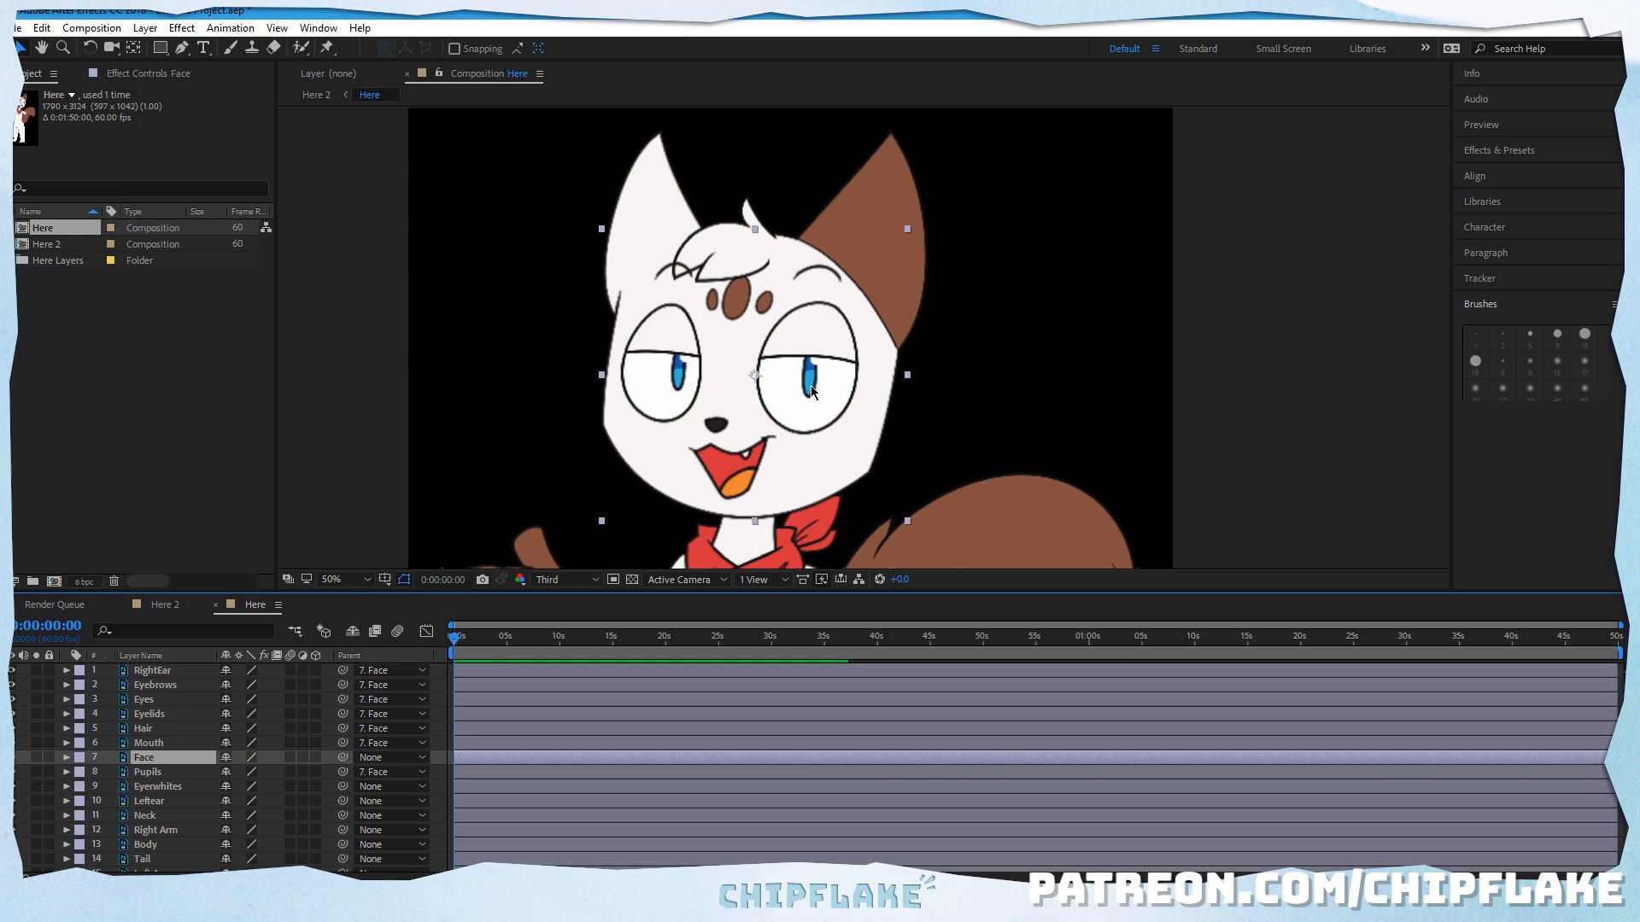
pyautogui.scroll(-2, 814, 390)
pyautogui.scroll(2, 858, 421)
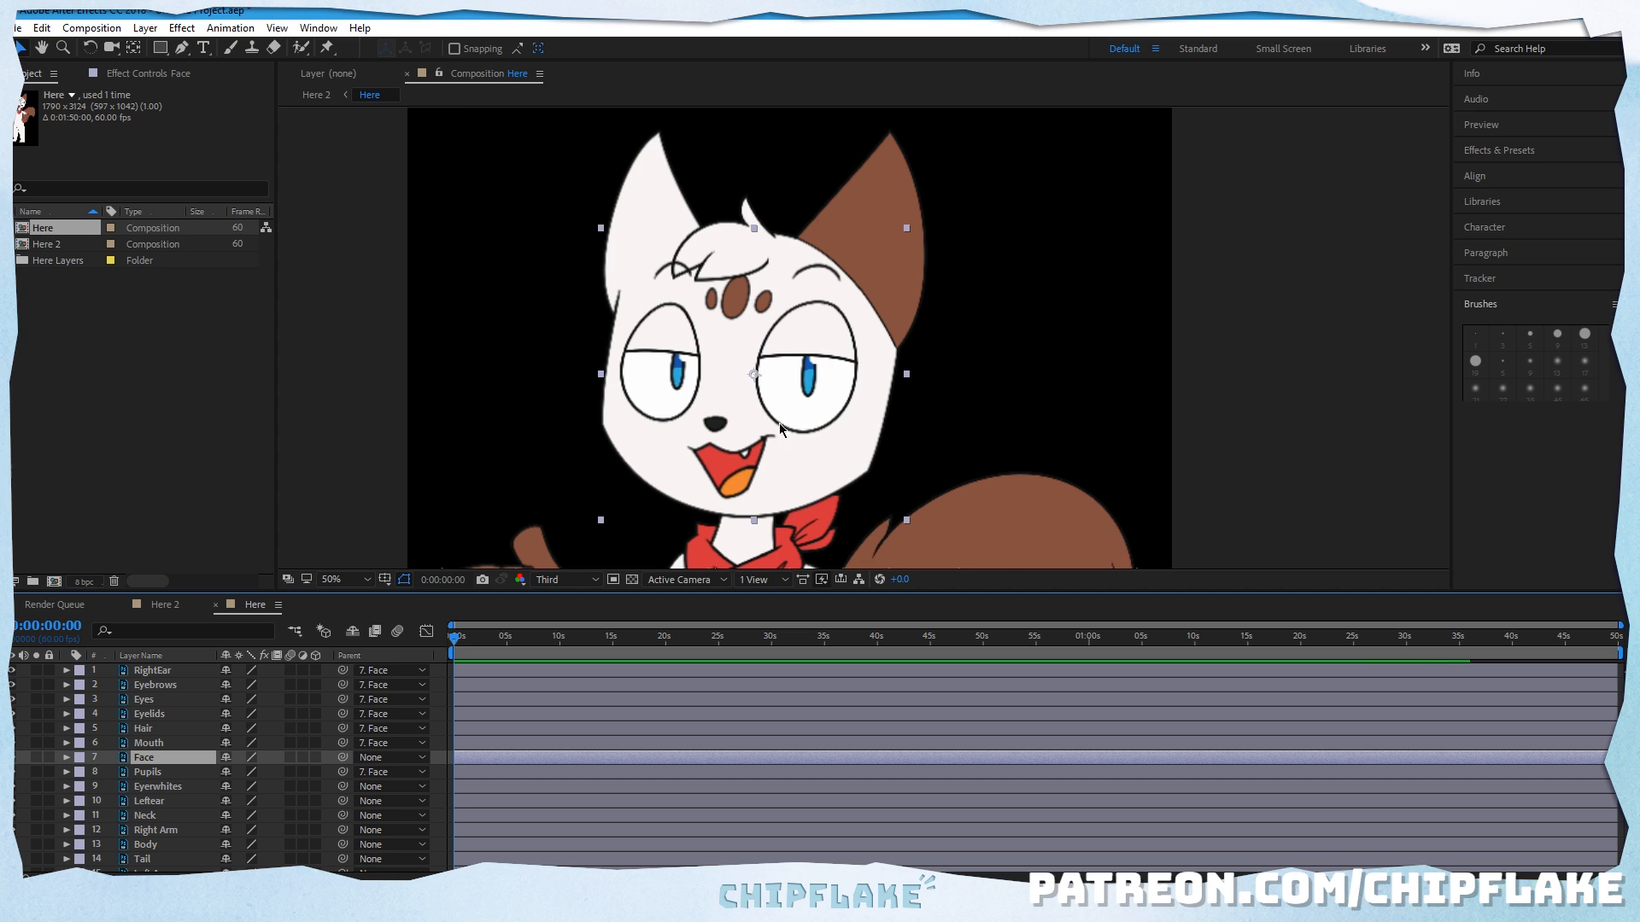
pyautogui.moveTo(779, 423); pyautogui.dragTo(709, 384)
pyautogui.click(18, 49)
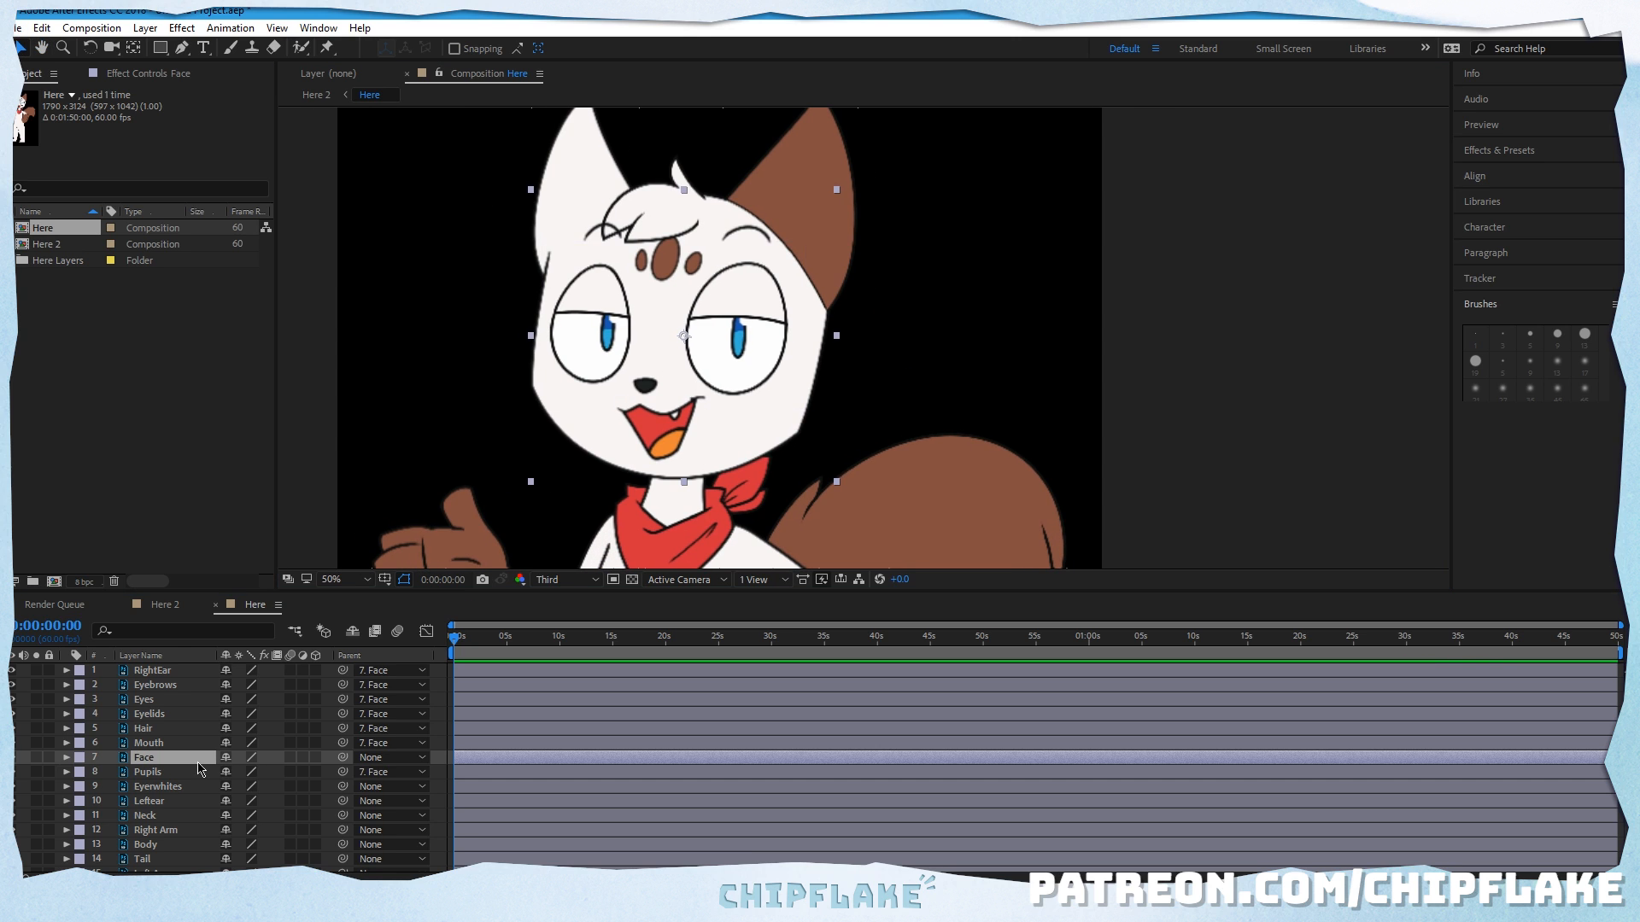
pyautogui.click(183, 772)
pyautogui.click(182, 787)
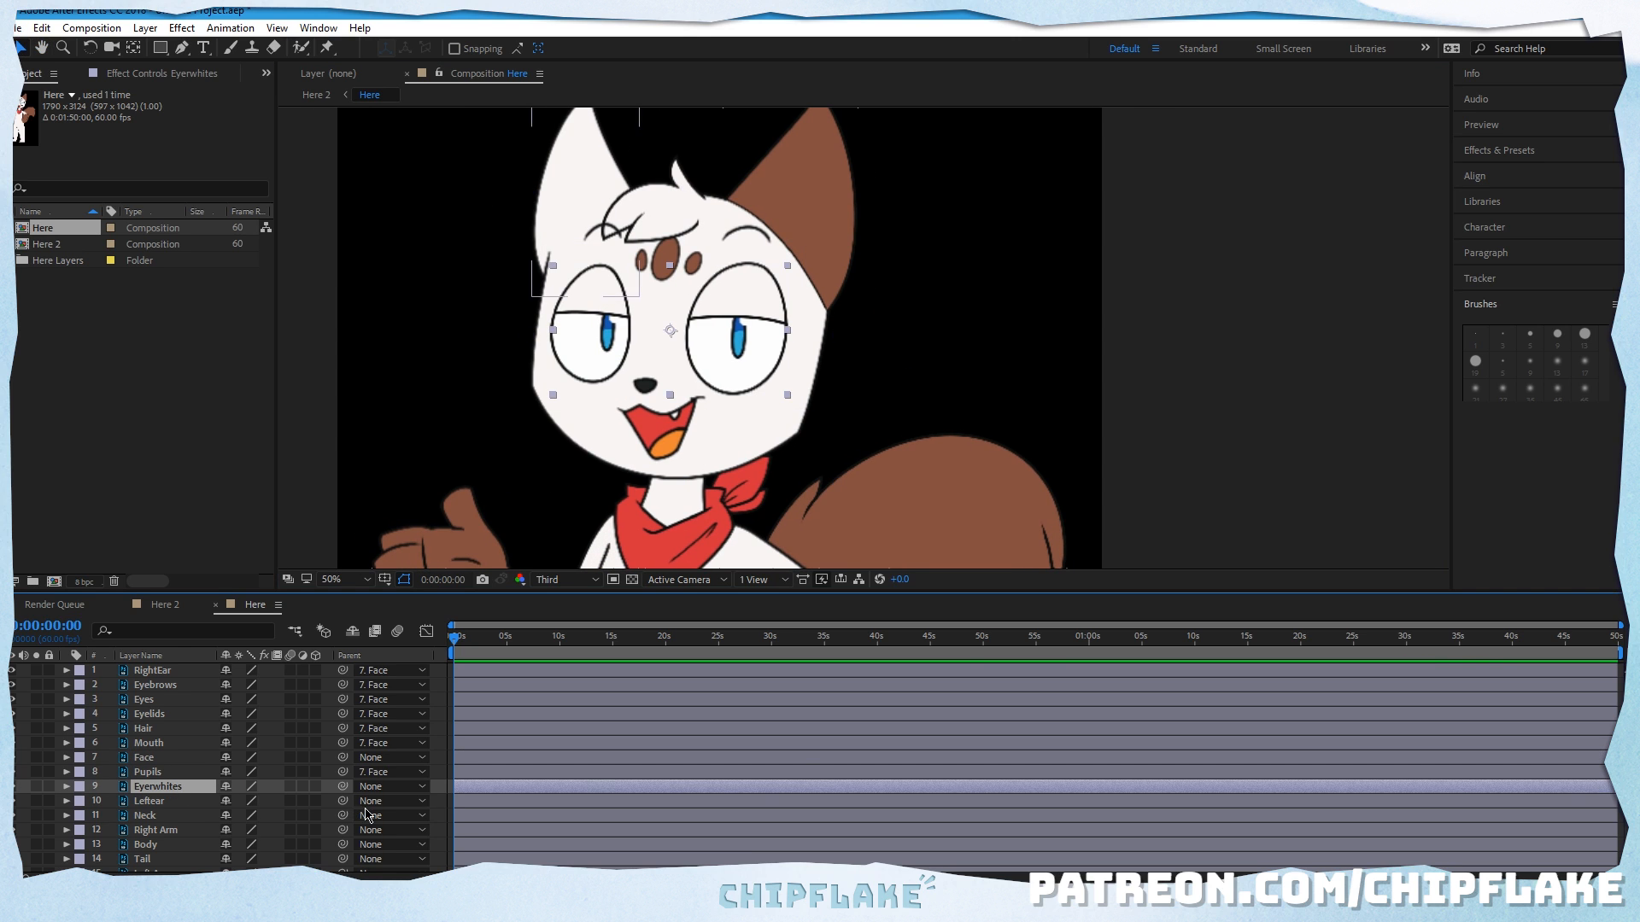
pyautogui.moveTo(342, 786); pyautogui.dragTo(144, 757)
pyautogui.click(279, 802)
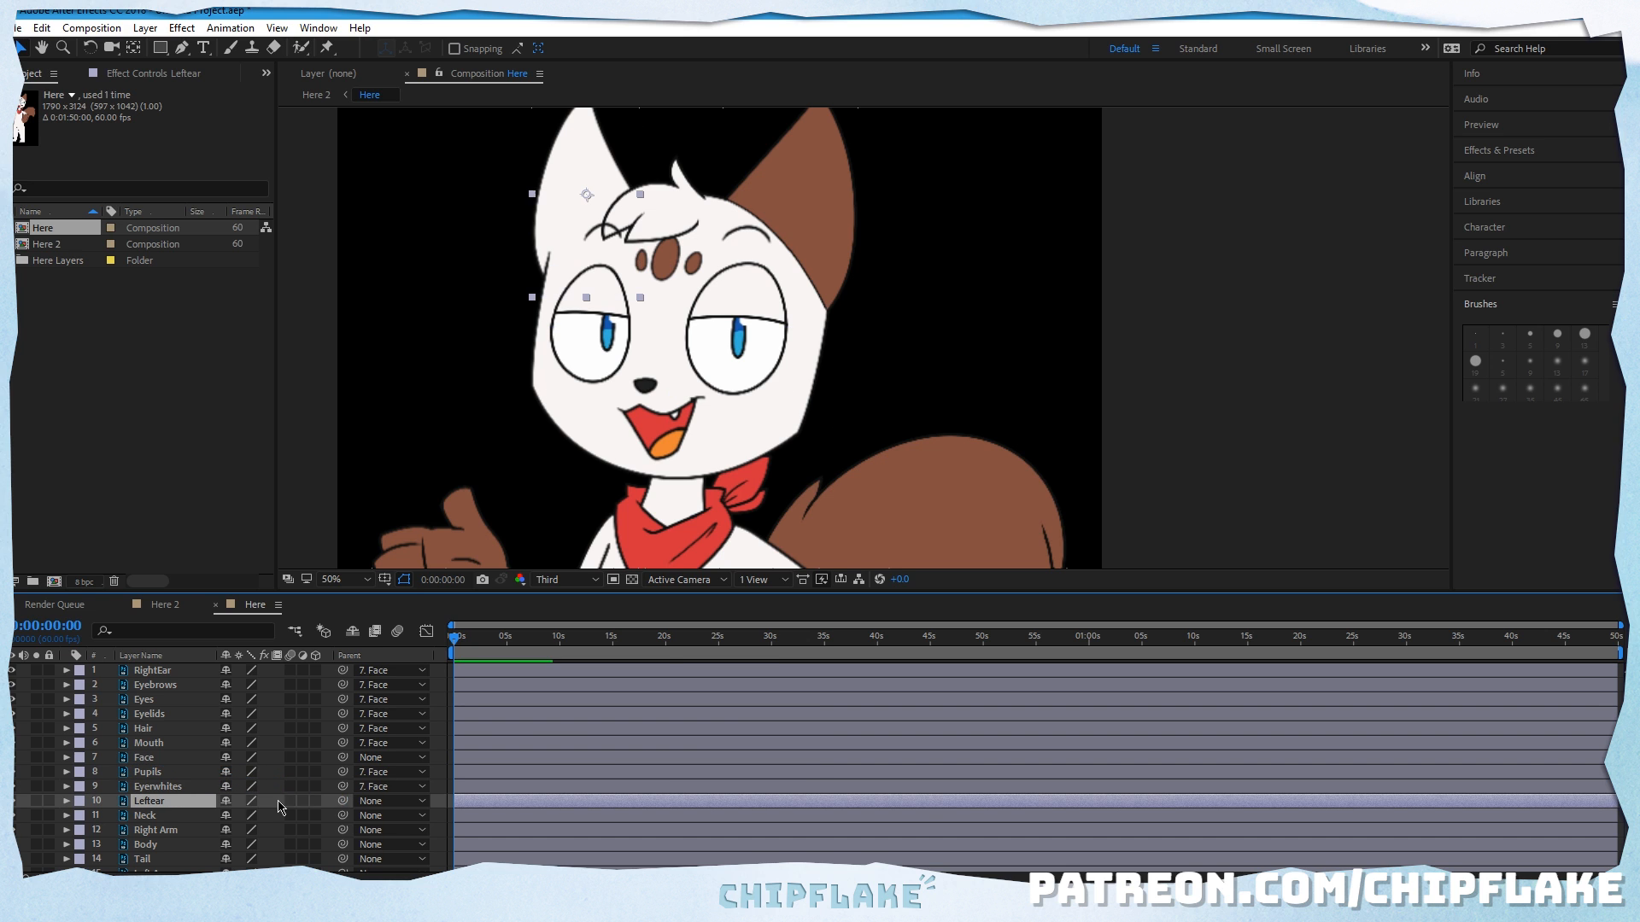
pyautogui.moveTo(342, 801); pyautogui.dragTo(158, 758)
pyautogui.click(724, 394)
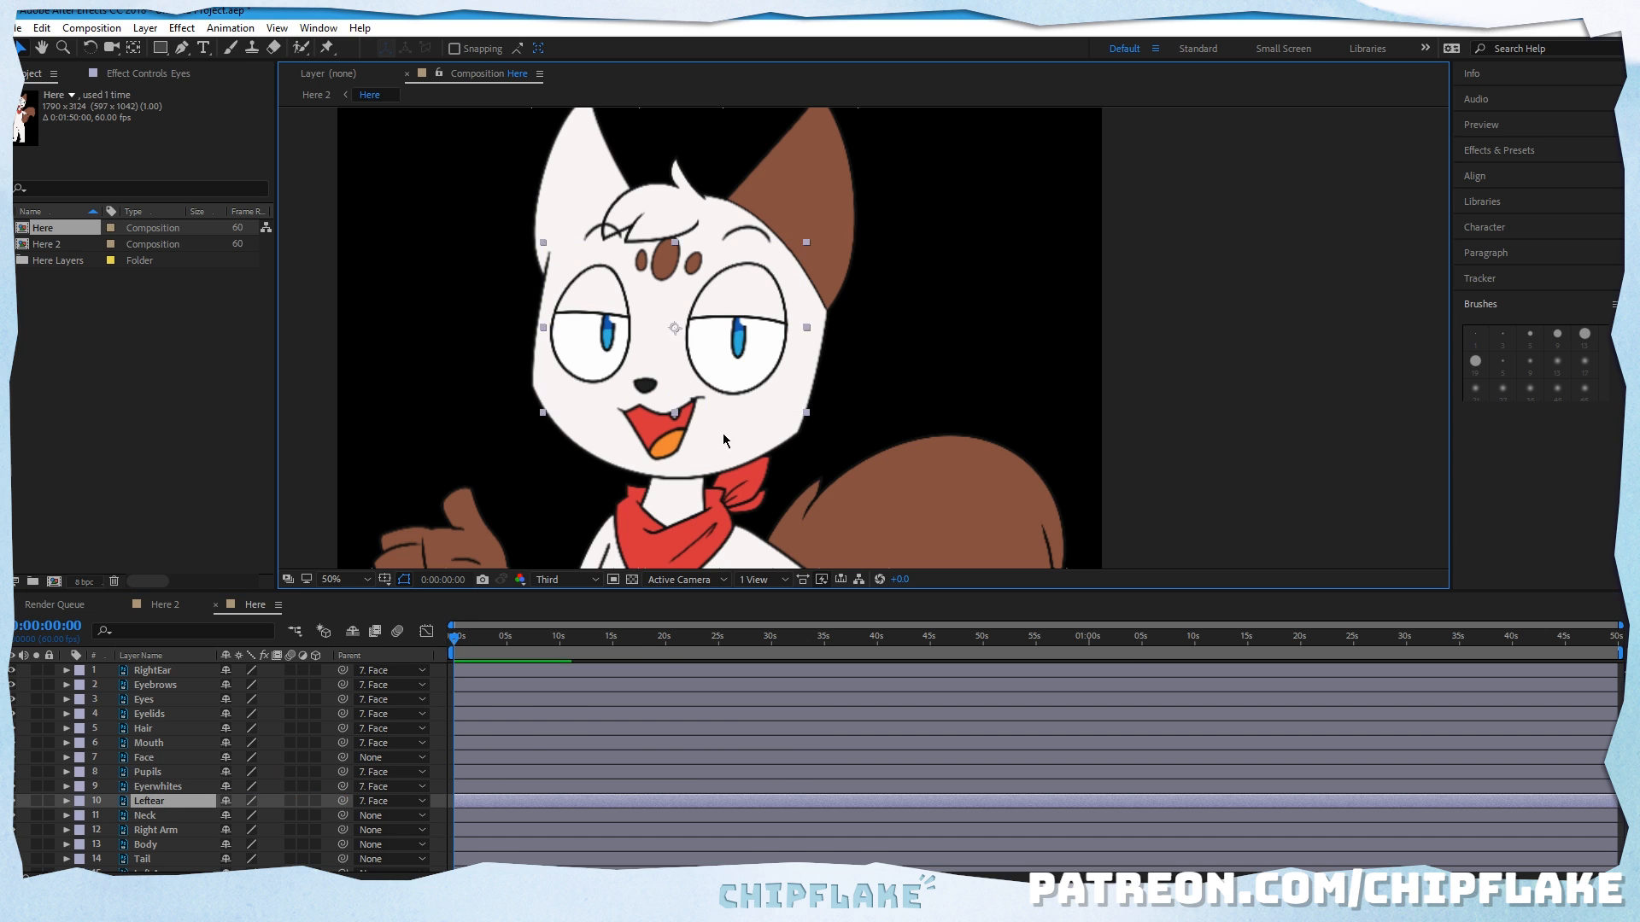
pyautogui.moveTo(722, 433); pyautogui.dragTo(791, 359)
pyautogui.click(41, 28)
pyautogui.click(60, 48)
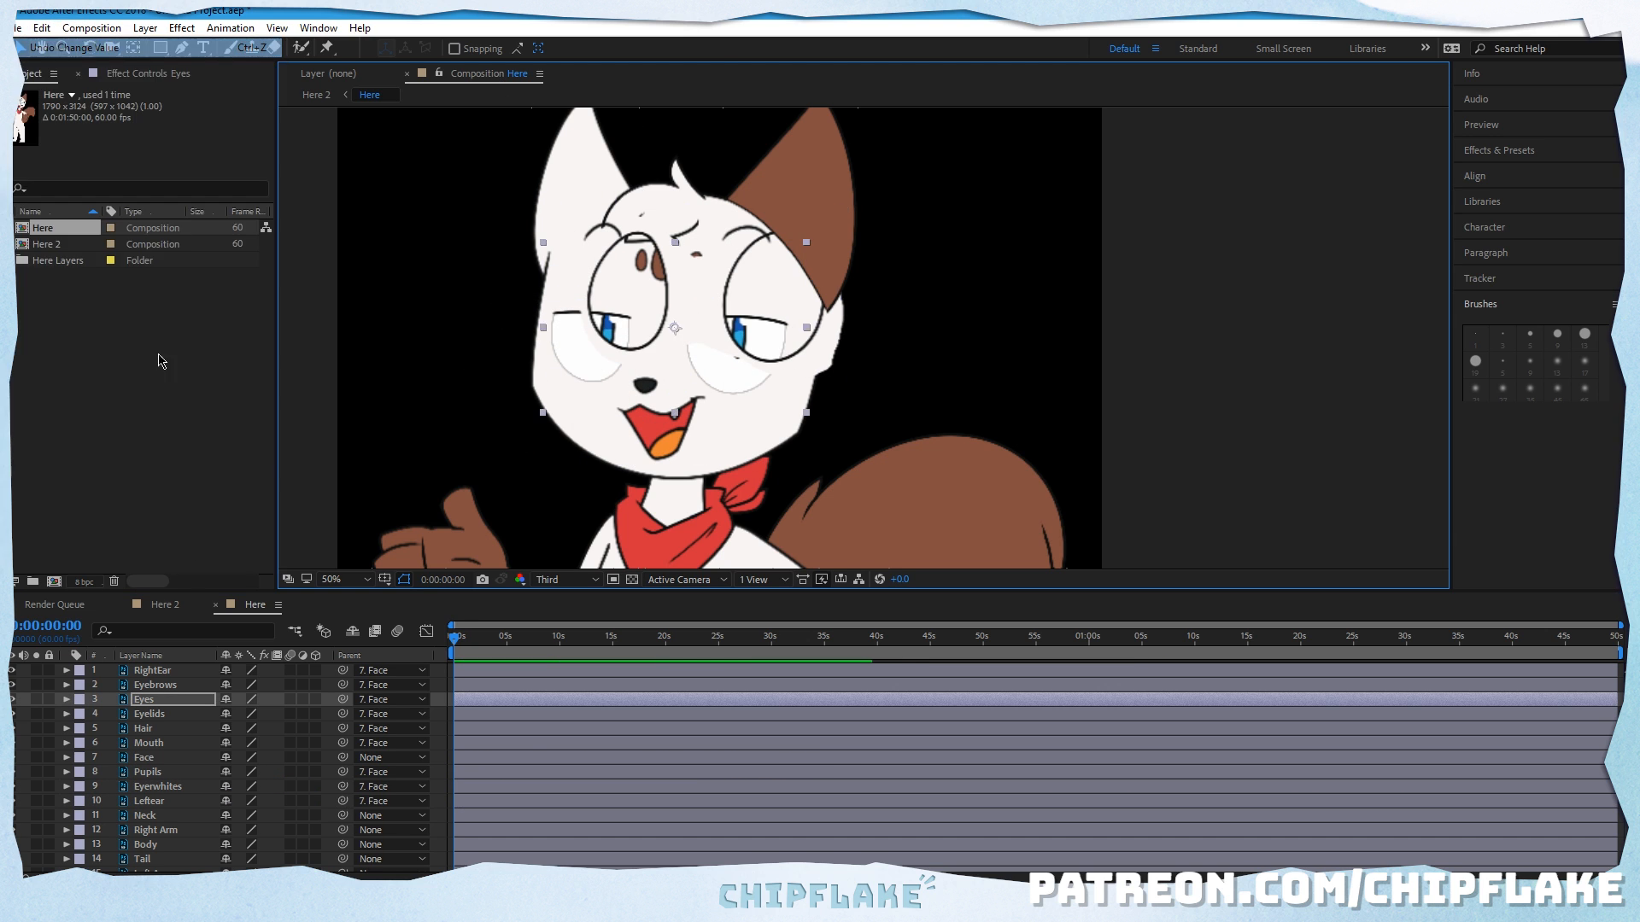
# Step: Move the Face layer around the canvas to test the parenting of all the head parts, and undo the move
pyautogui.click(175, 759)
pyautogui.moveTo(742, 380); pyautogui.dragTo(672, 518)
pyautogui.click(41, 28)
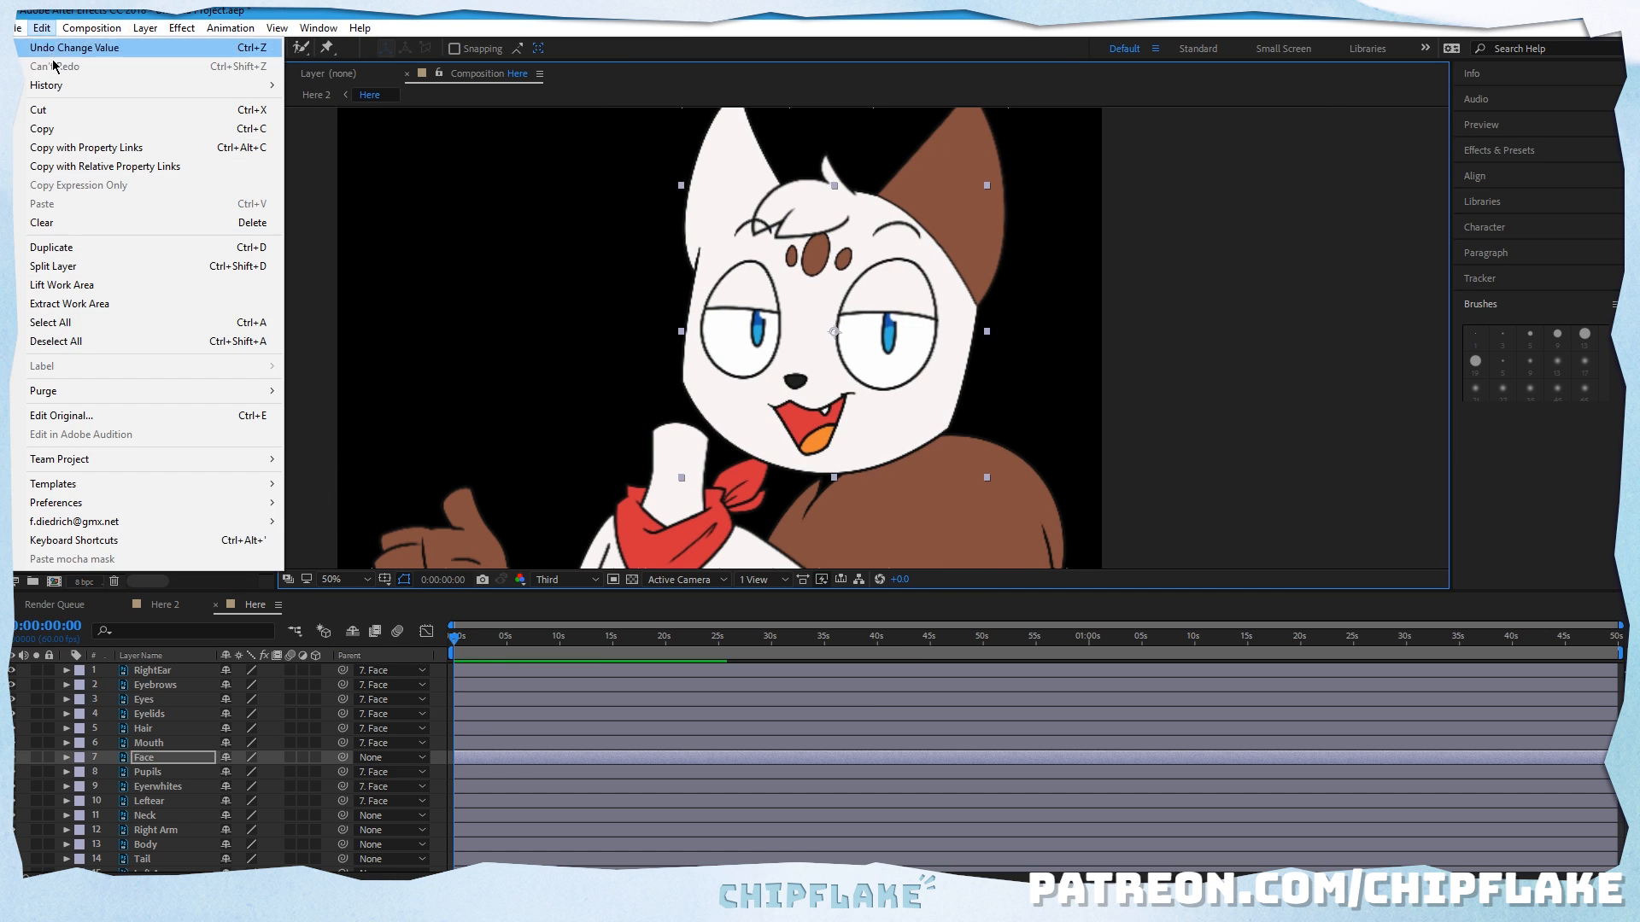
pyautogui.click(56, 48)
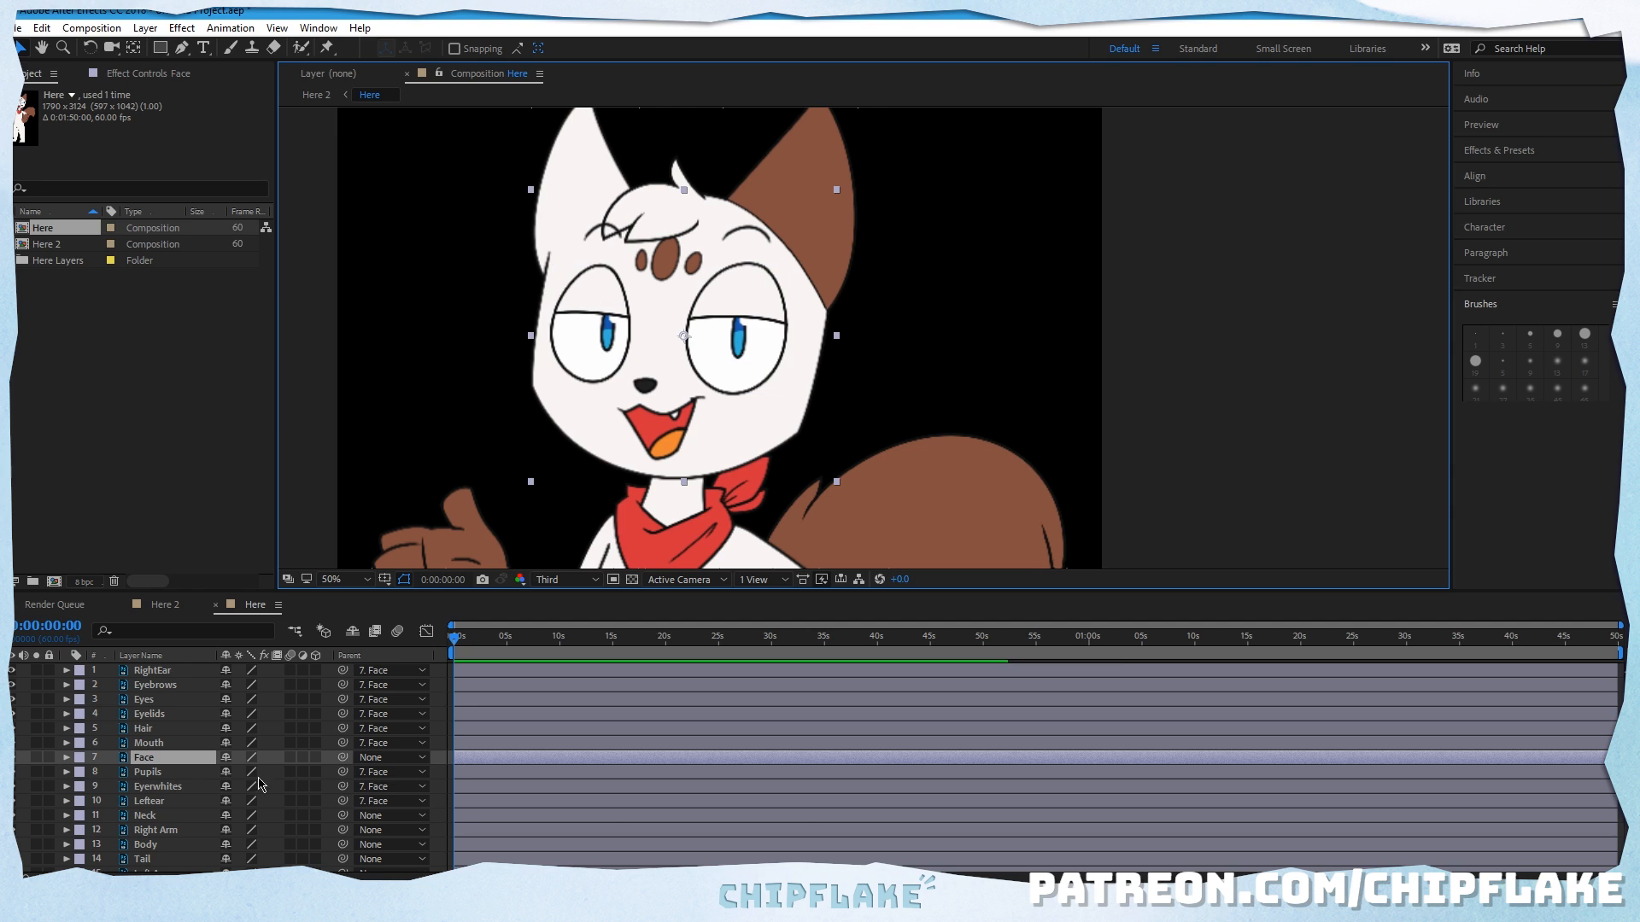
# Step: Parent the Face layer to the Neck layer and move the face's anchor point to the chin where it meets the neck
pyautogui.moveTo(342, 758); pyautogui.dragTo(179, 822)
pyautogui.press('y')
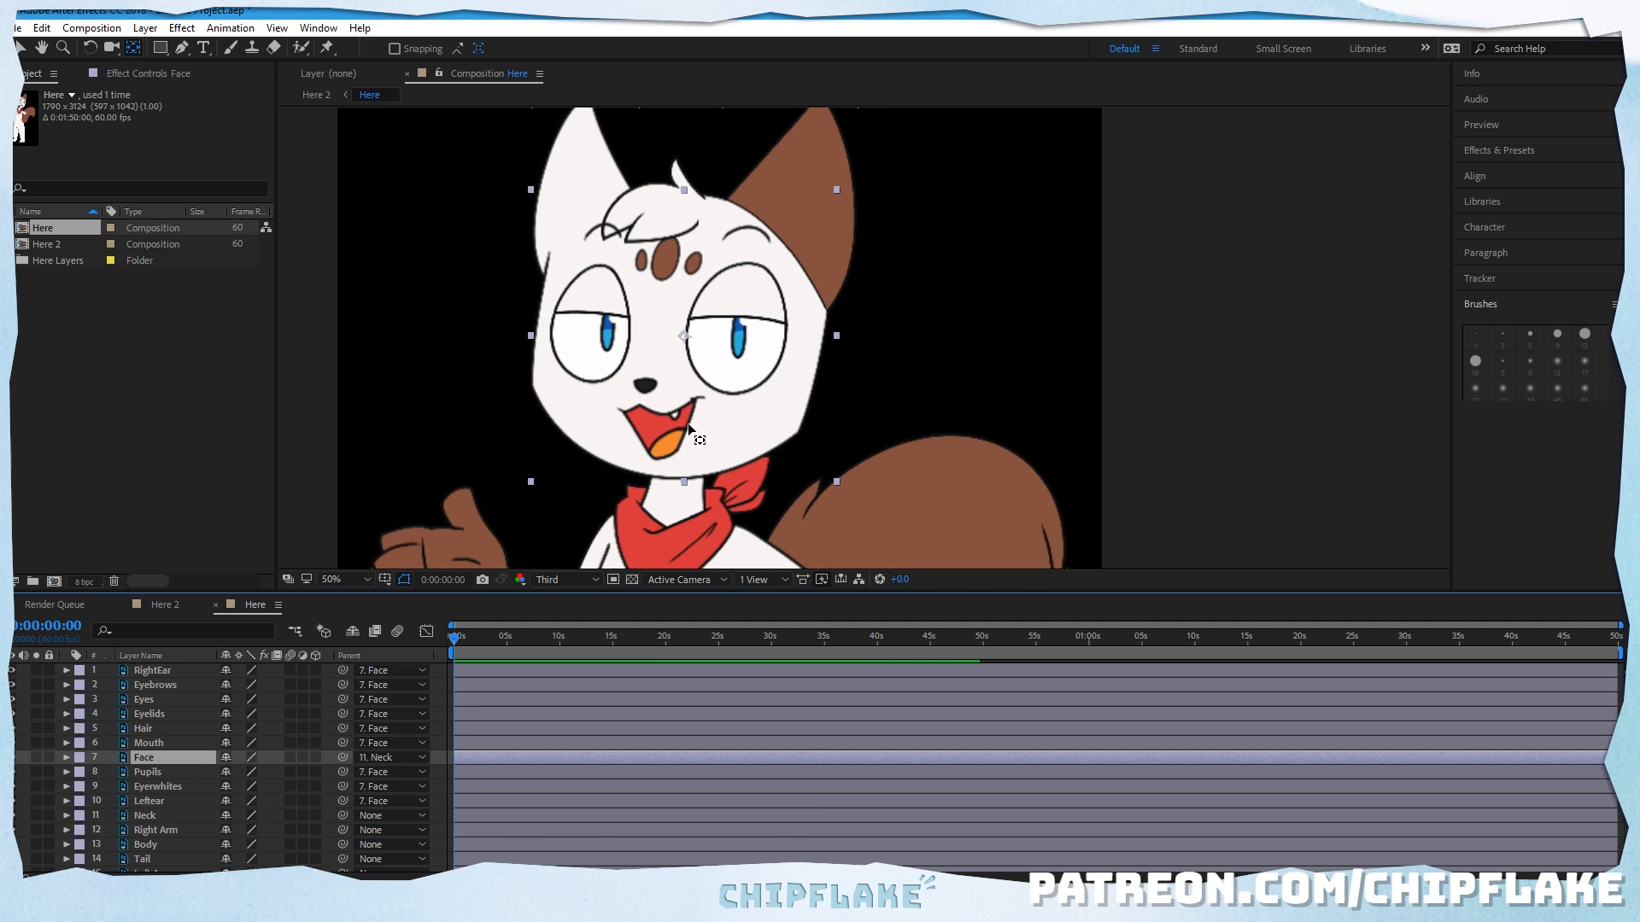
pyautogui.moveTo(684, 335); pyautogui.dragTo(678, 473)
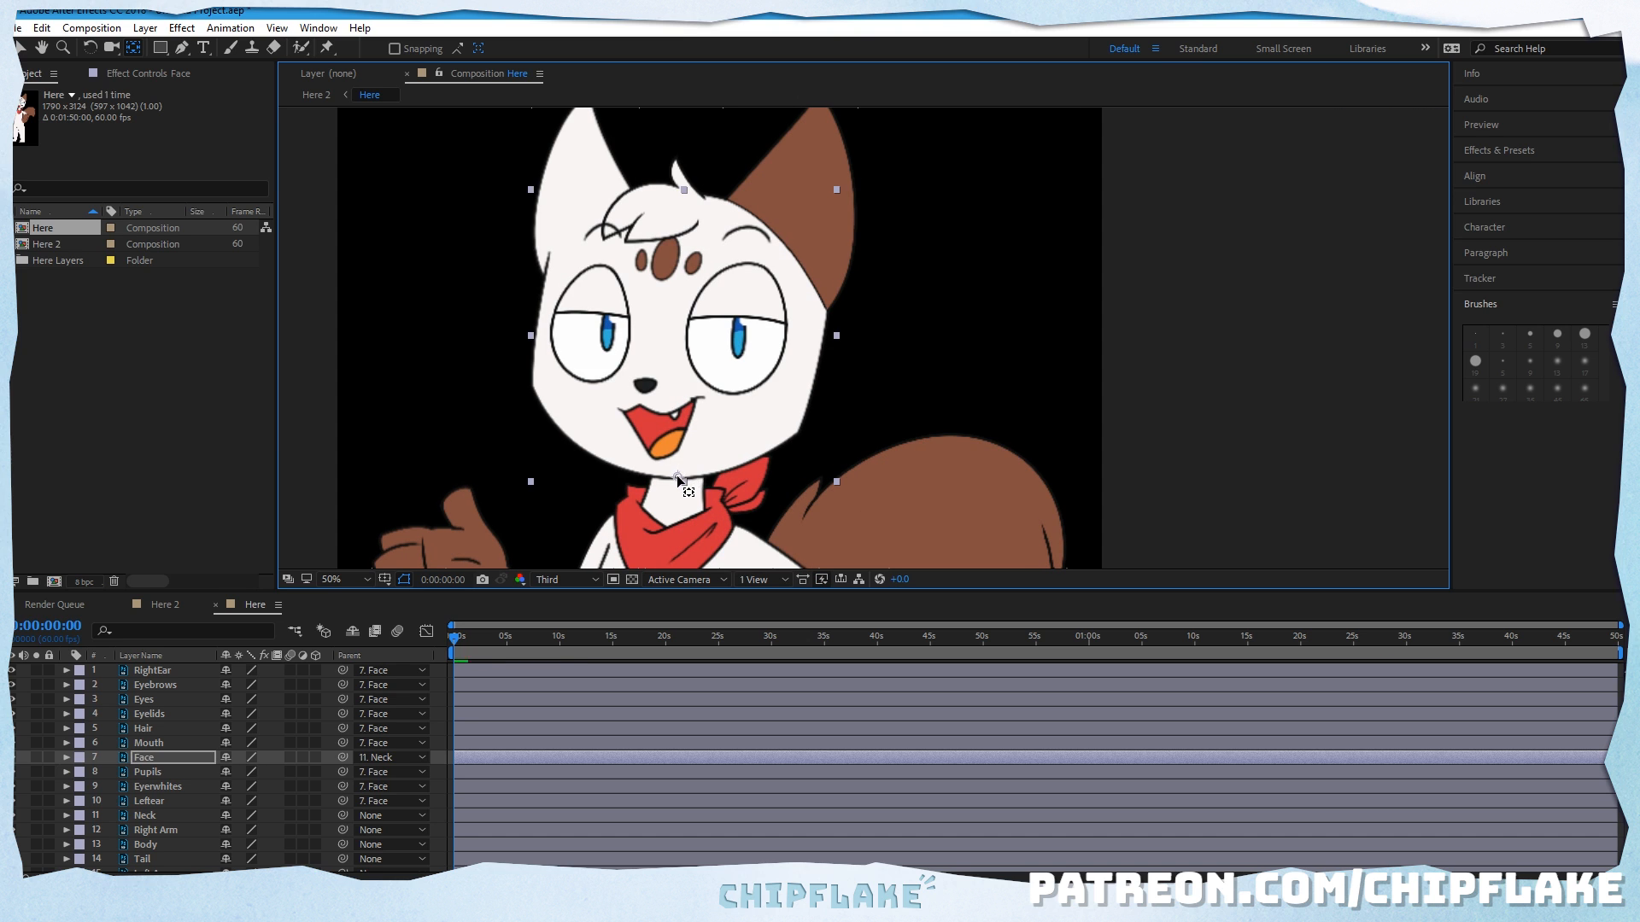
pyautogui.click(1179, 365)
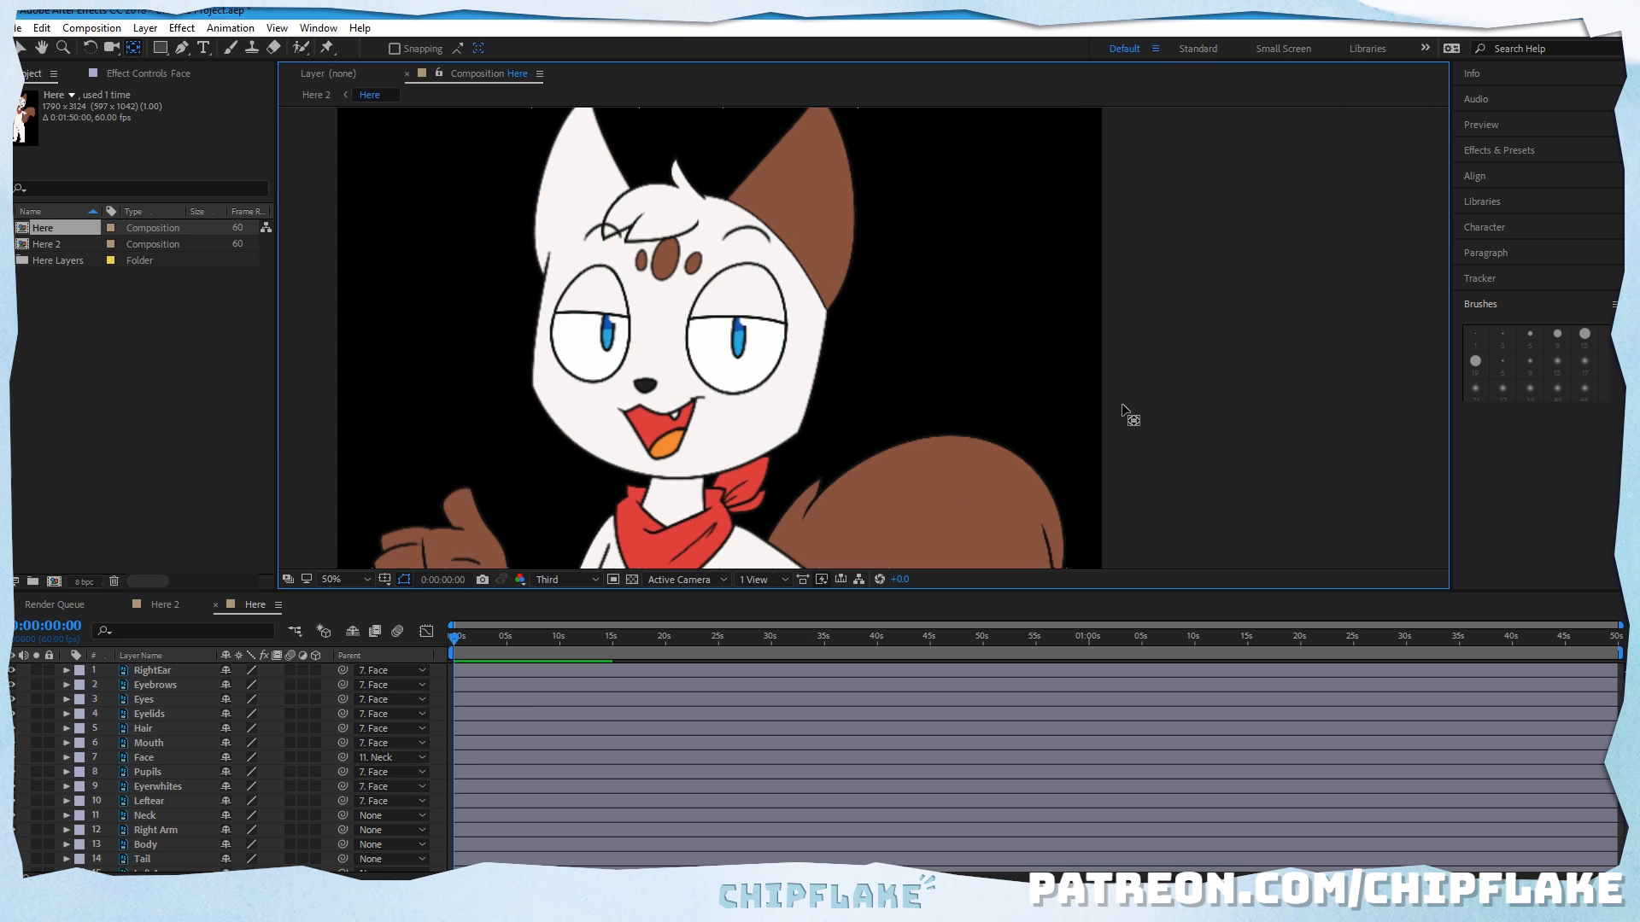
# Step: Parent the Neck and Right Arm layers to the Body layer
pyautogui.click(188, 774)
pyautogui.scroll(-1, 184, 777)
pyautogui.click(171, 807)
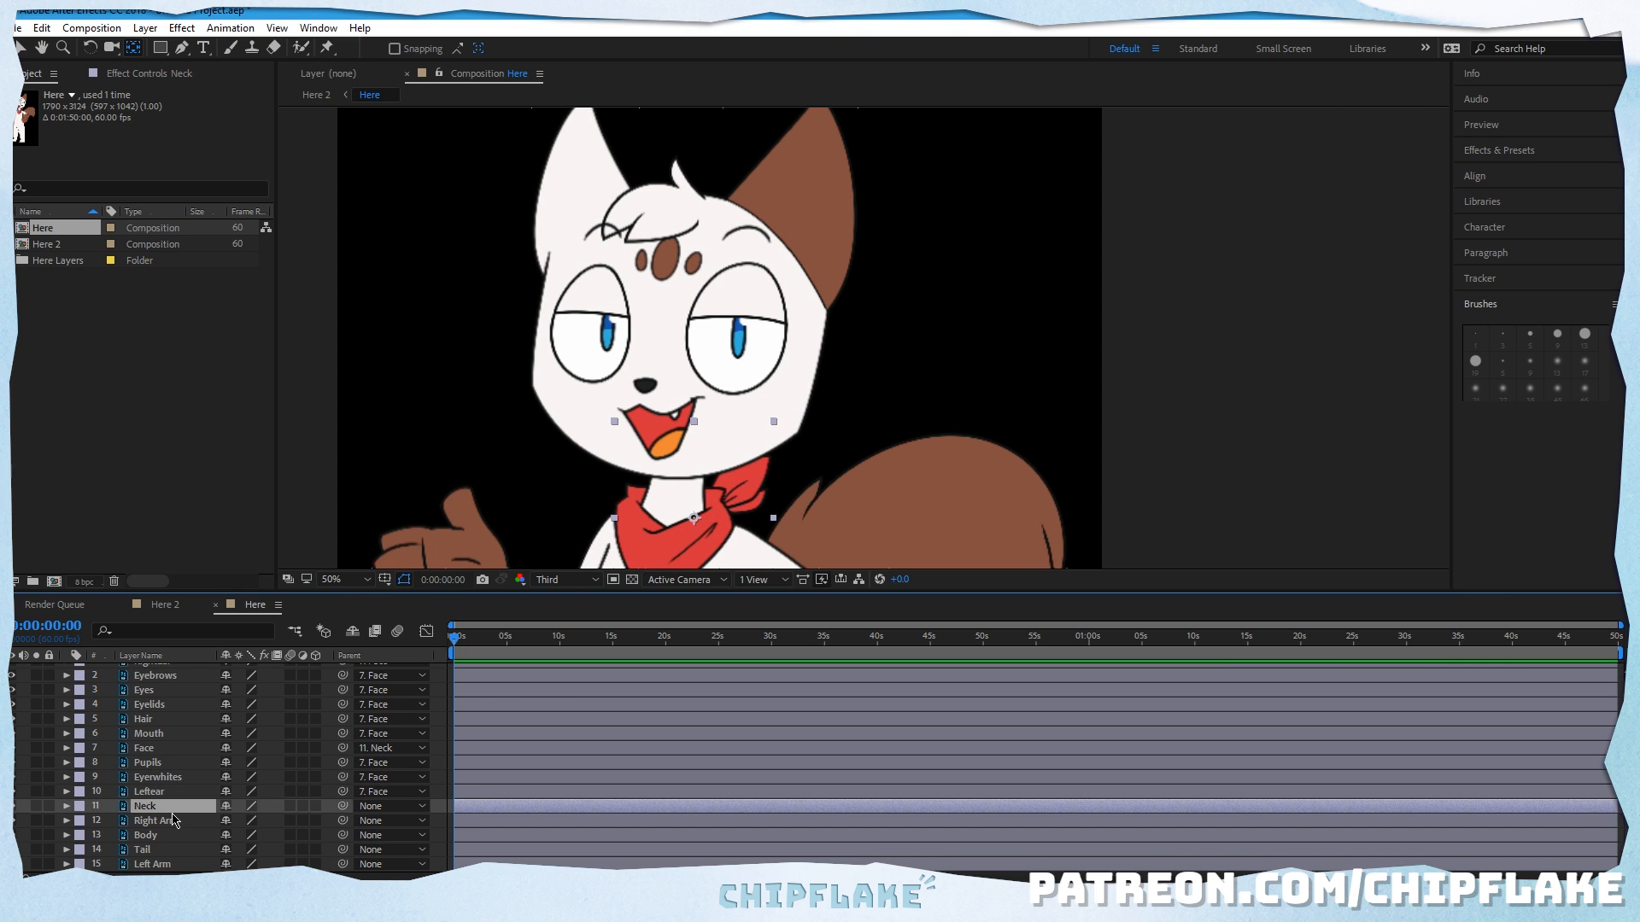
pyautogui.moveTo(342, 806); pyautogui.dragTo(169, 837)
pyautogui.click(171, 821)
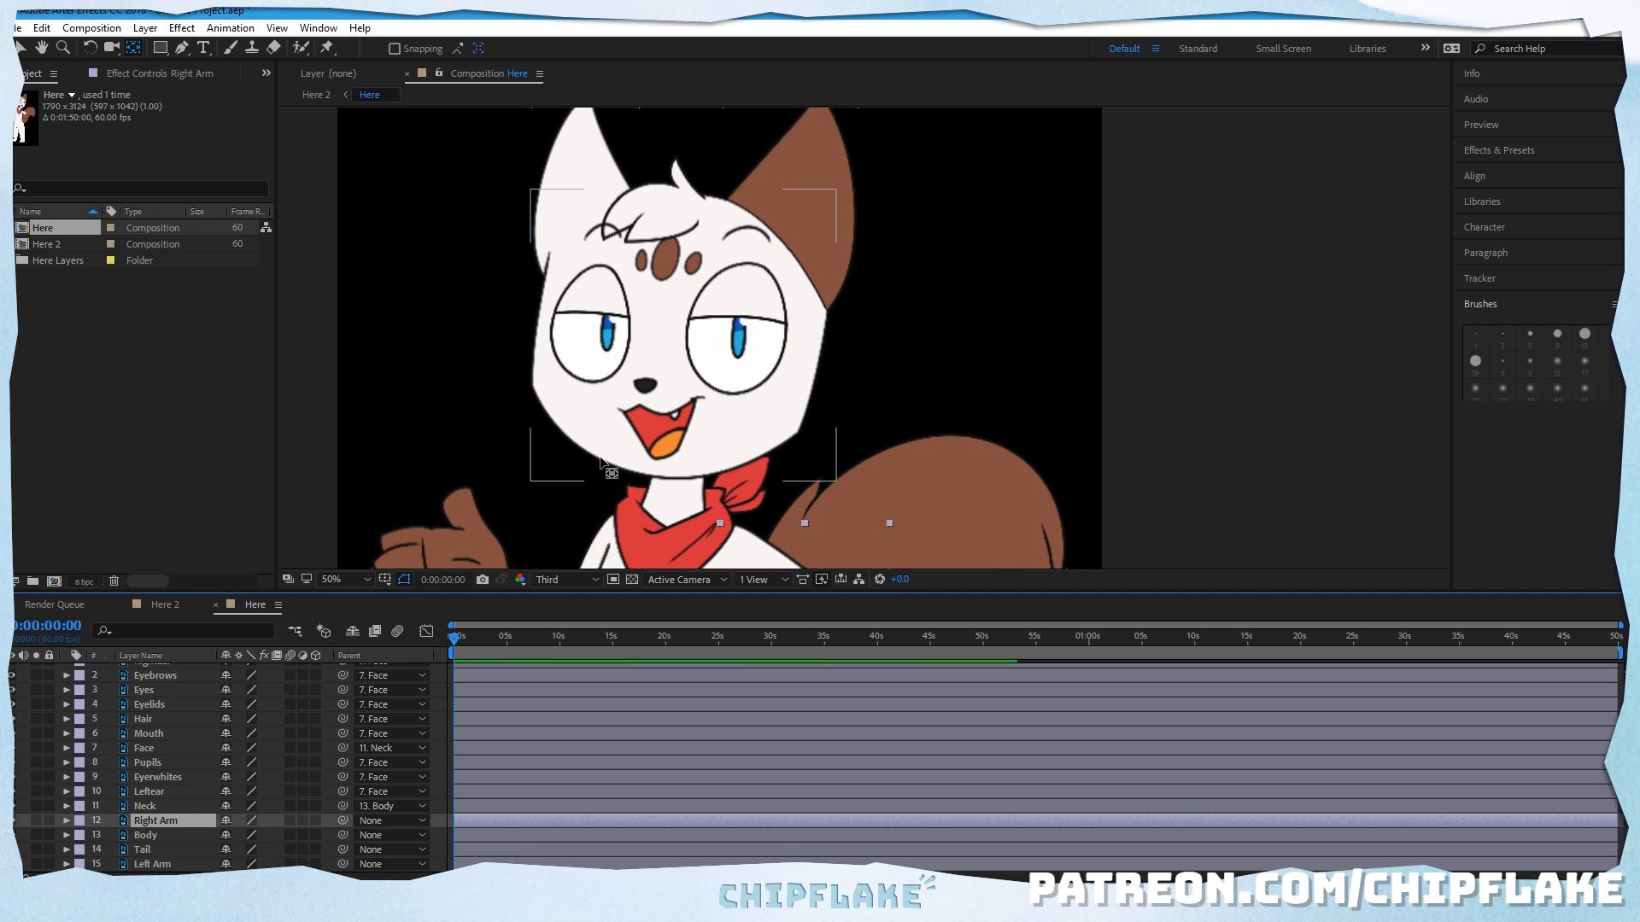
pyautogui.moveTo(600, 462); pyautogui.dragTo(611, 261)
pyautogui.press('v')
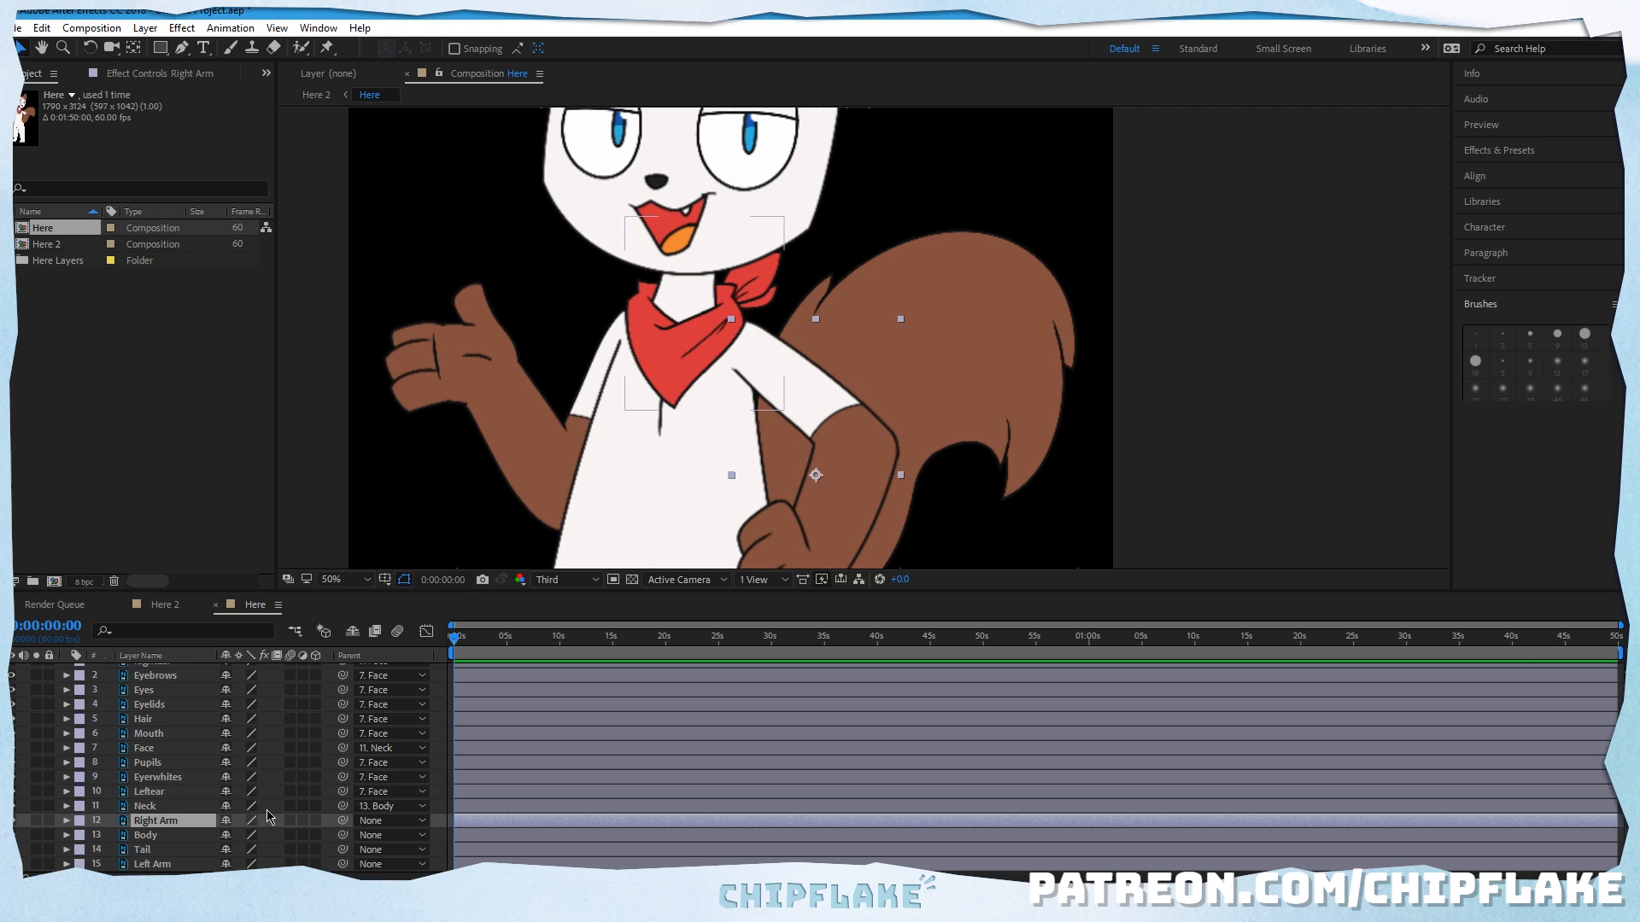
pyautogui.moveTo(342, 821); pyautogui.dragTo(145, 835)
# Step: Parent the Tail and Left Arm layers to the Body layer
pyautogui.click(154, 835)
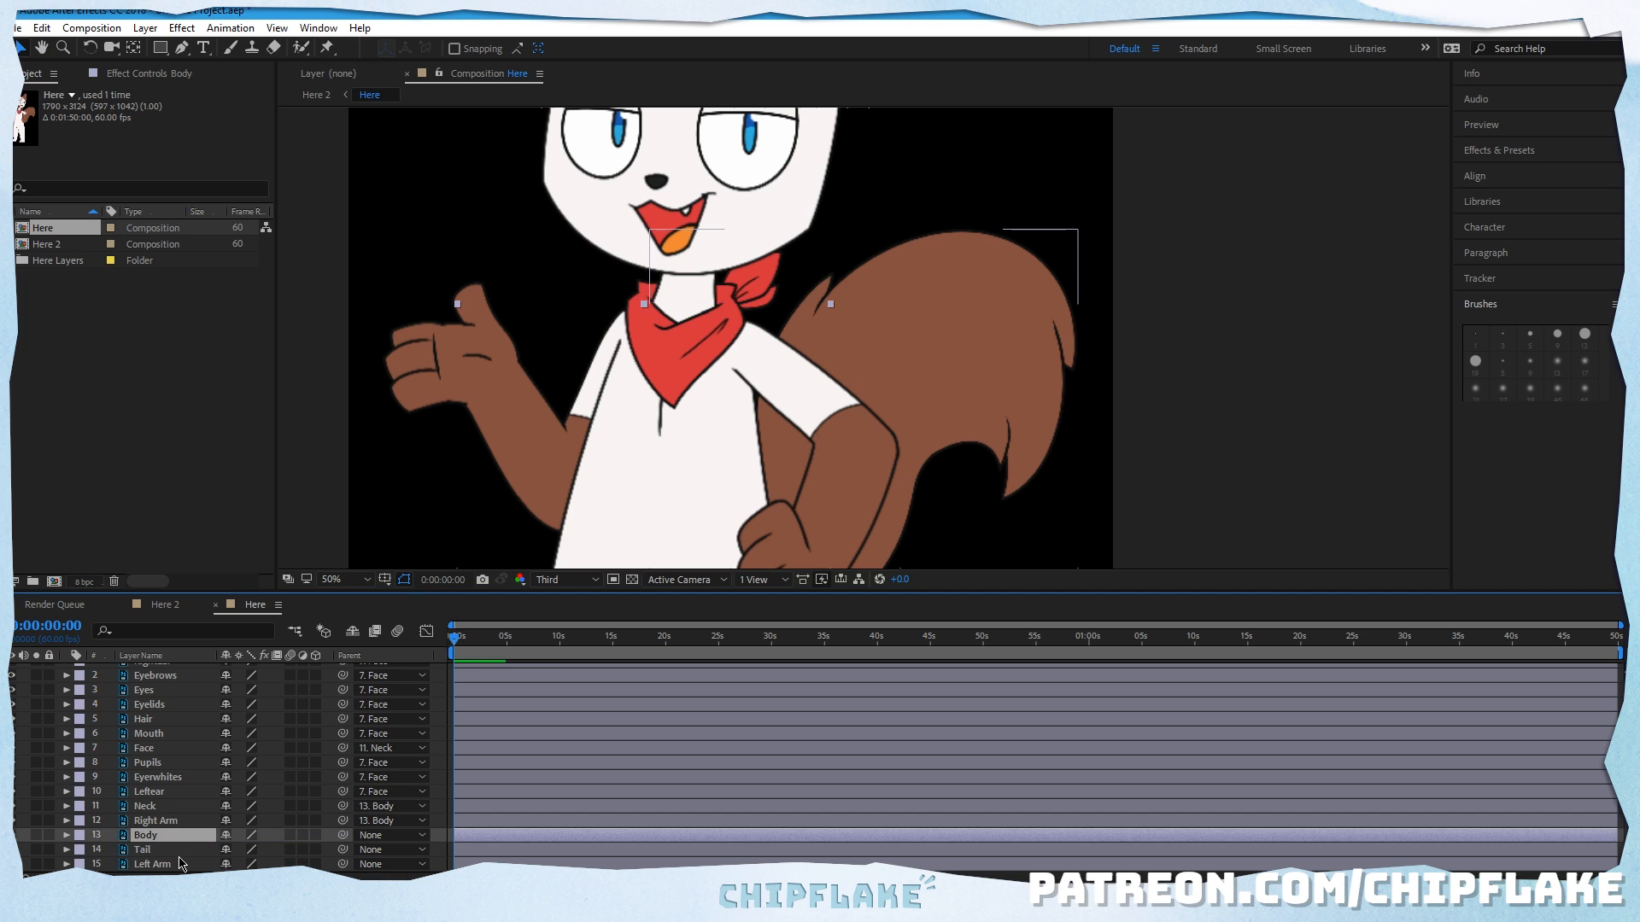
pyautogui.click(162, 850)
pyautogui.moveTo(342, 849); pyautogui.dragTo(150, 835)
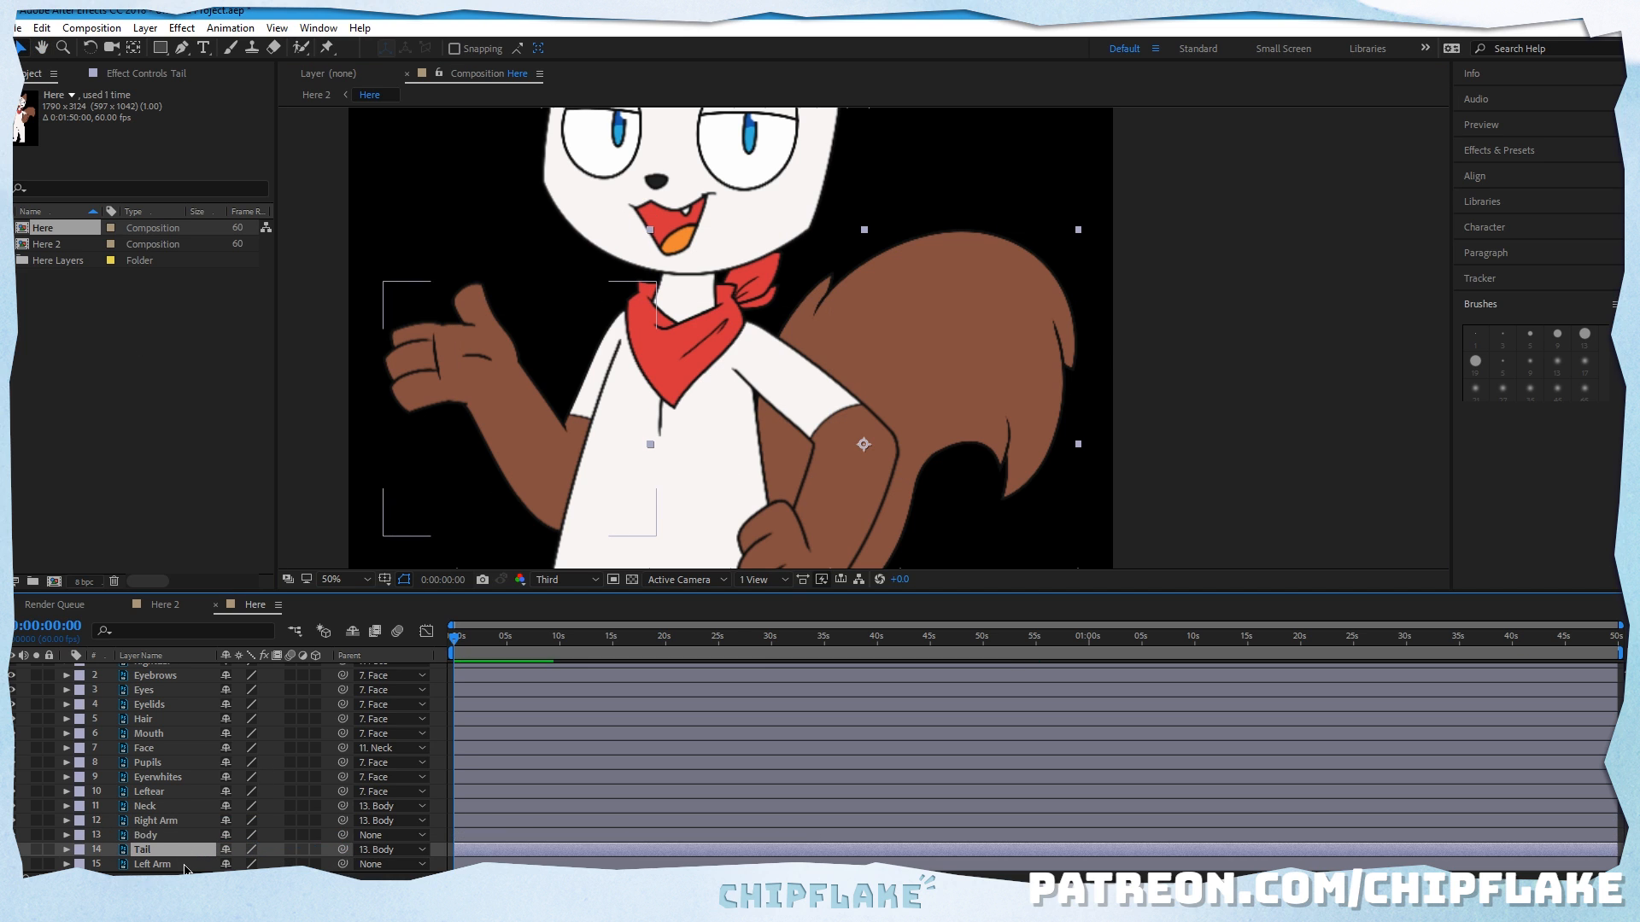
pyautogui.click(185, 865)
pyautogui.moveTo(343, 864); pyautogui.dragTo(147, 836)
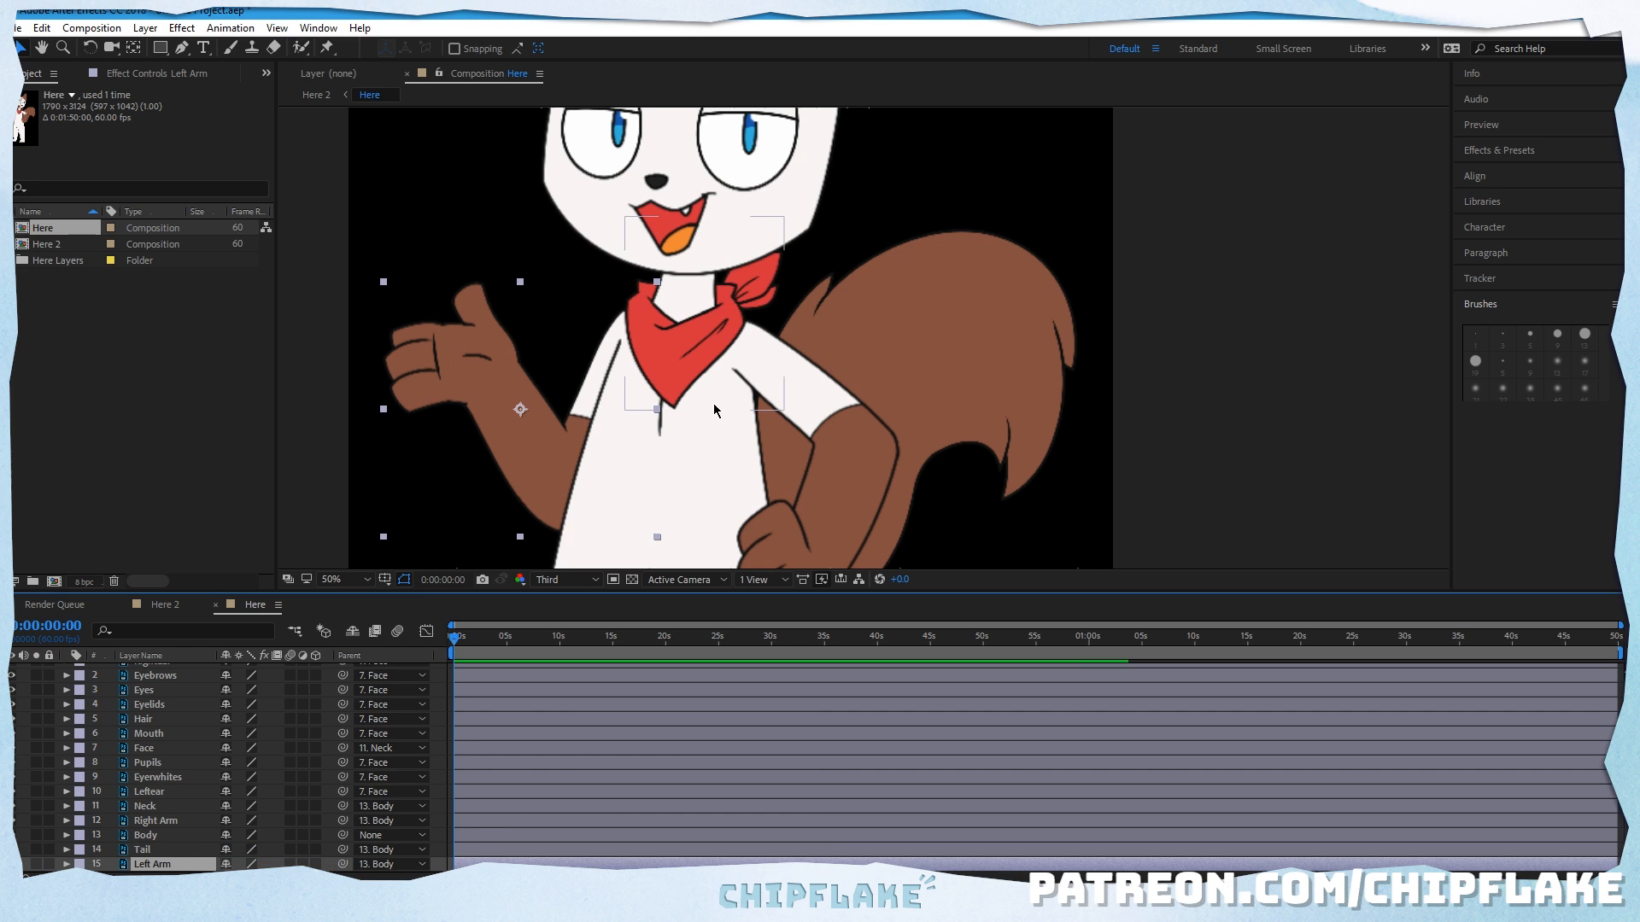
# Step: Move the Left Arm layer's anchor point to the shoulder beside the bandana
pyautogui.moveTo(693, 421); pyautogui.dragTo(707, 337)
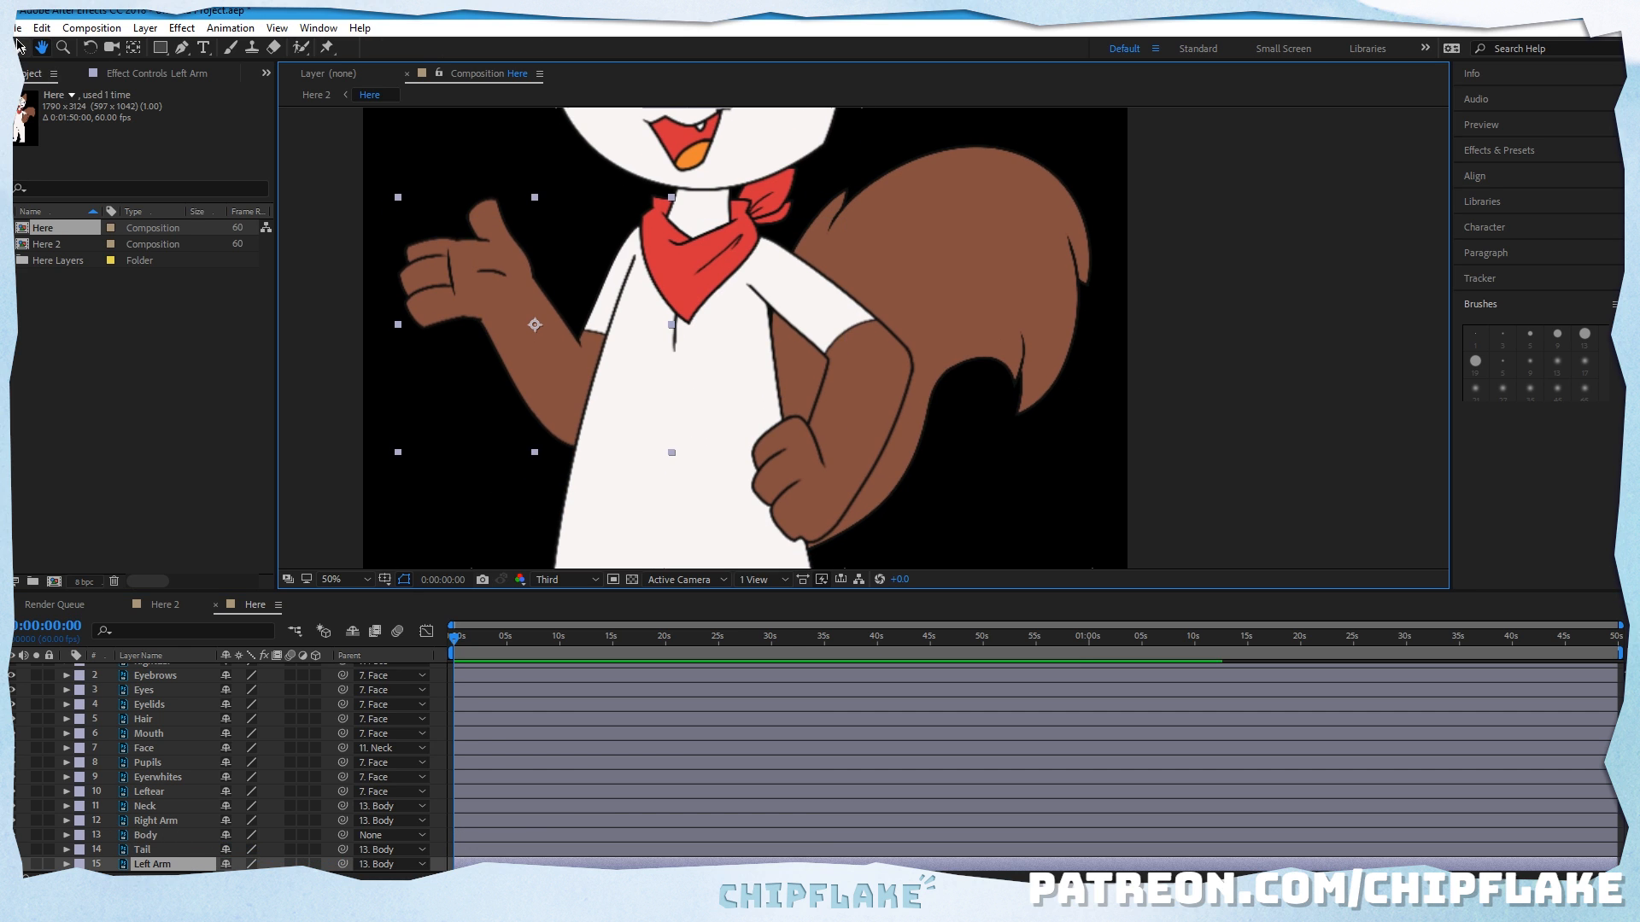
pyautogui.press('y')
pyautogui.moveTo(535, 323); pyautogui.dragTo(637, 241)
pyautogui.click(156, 864)
# Step: Move the Tail layer's anchor point to the tail's base, hiding the Body layer temporarily while placing it
pyautogui.click(157, 851)
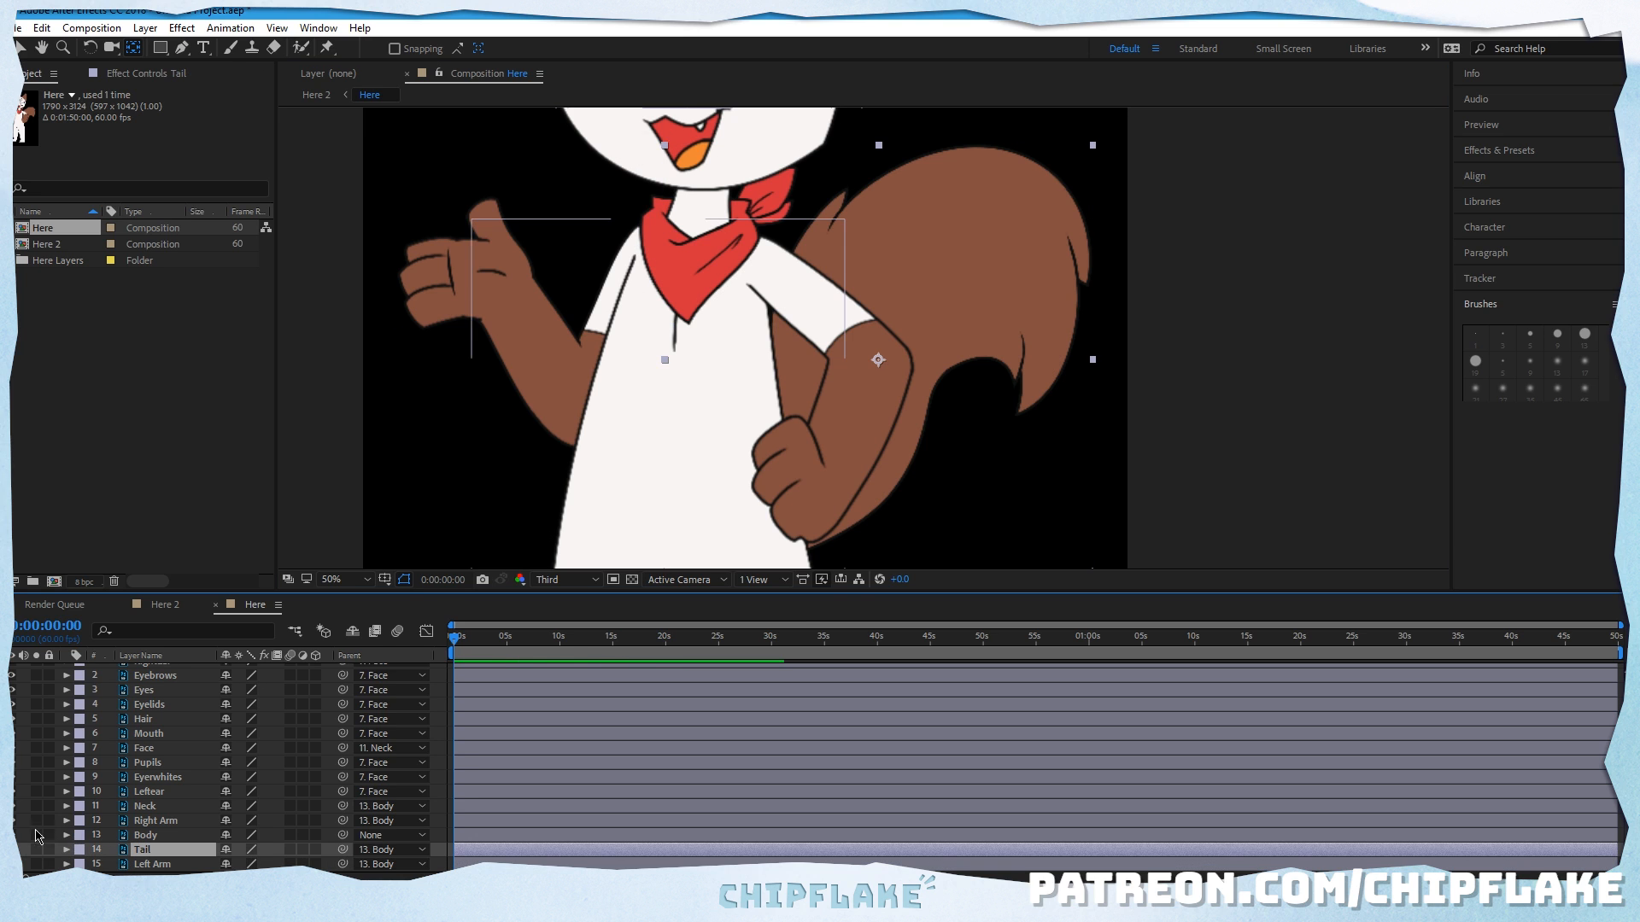
pyautogui.click(12, 836)
pyautogui.moveTo(878, 359); pyautogui.dragTo(680, 554)
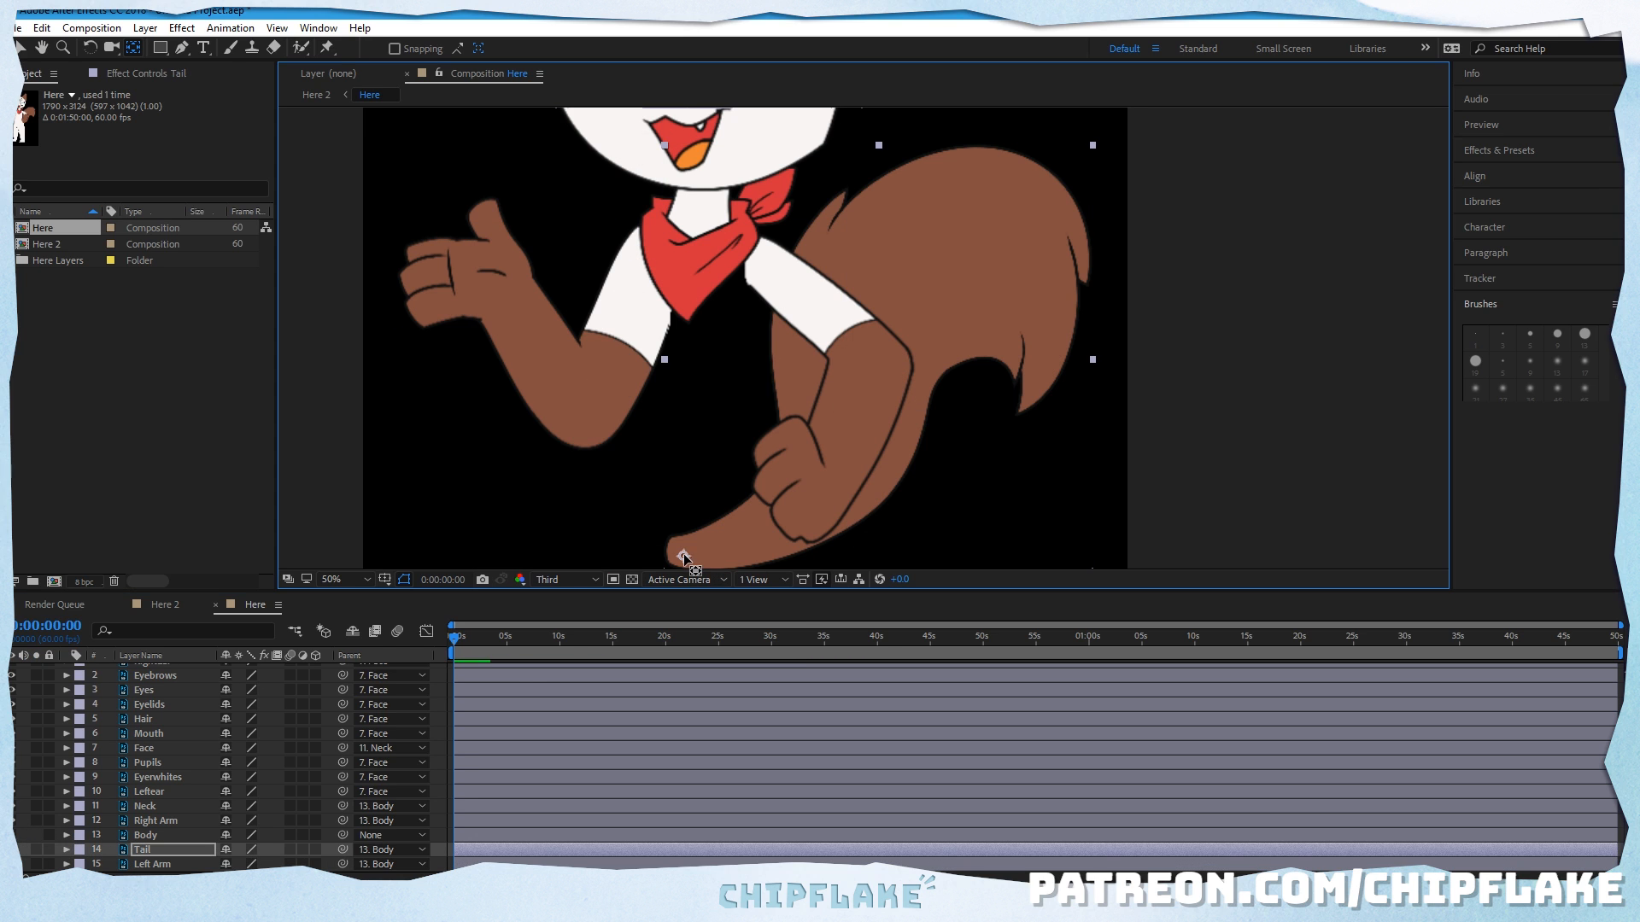
pyautogui.click(12, 835)
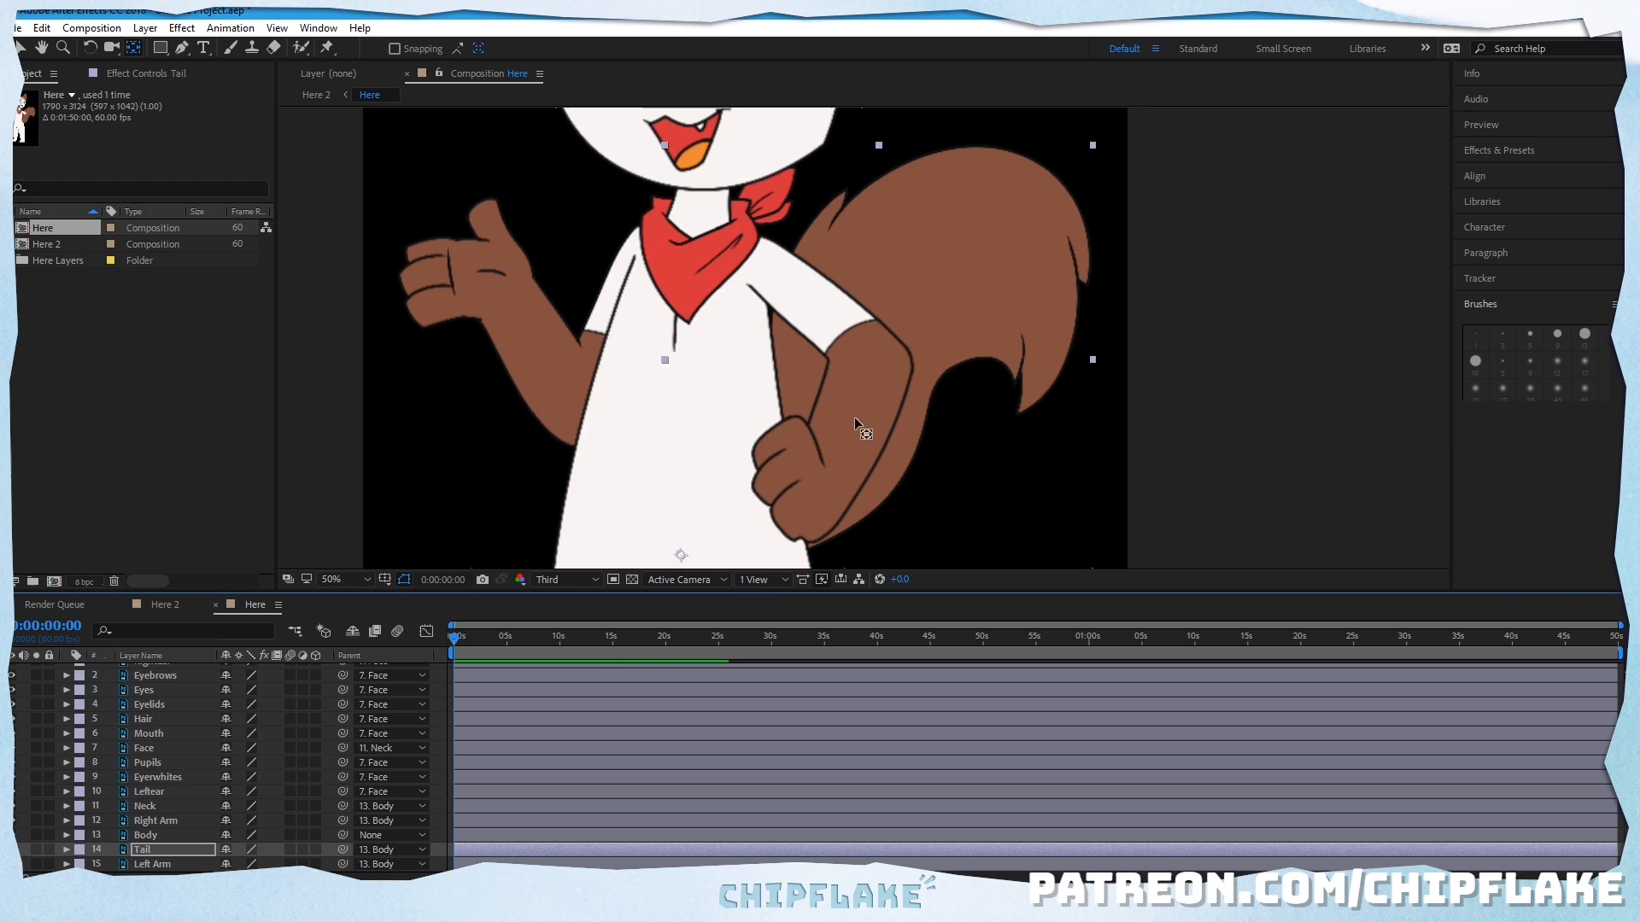
# Step: Delete the Mouth layer from the character composition
pyautogui.scroll(-2, 863, 427)
pyautogui.moveTo(803, 436); pyautogui.dragTo(788, 385)
pyautogui.scroll(2, 801, 444)
pyautogui.scroll(-2, 855, 458)
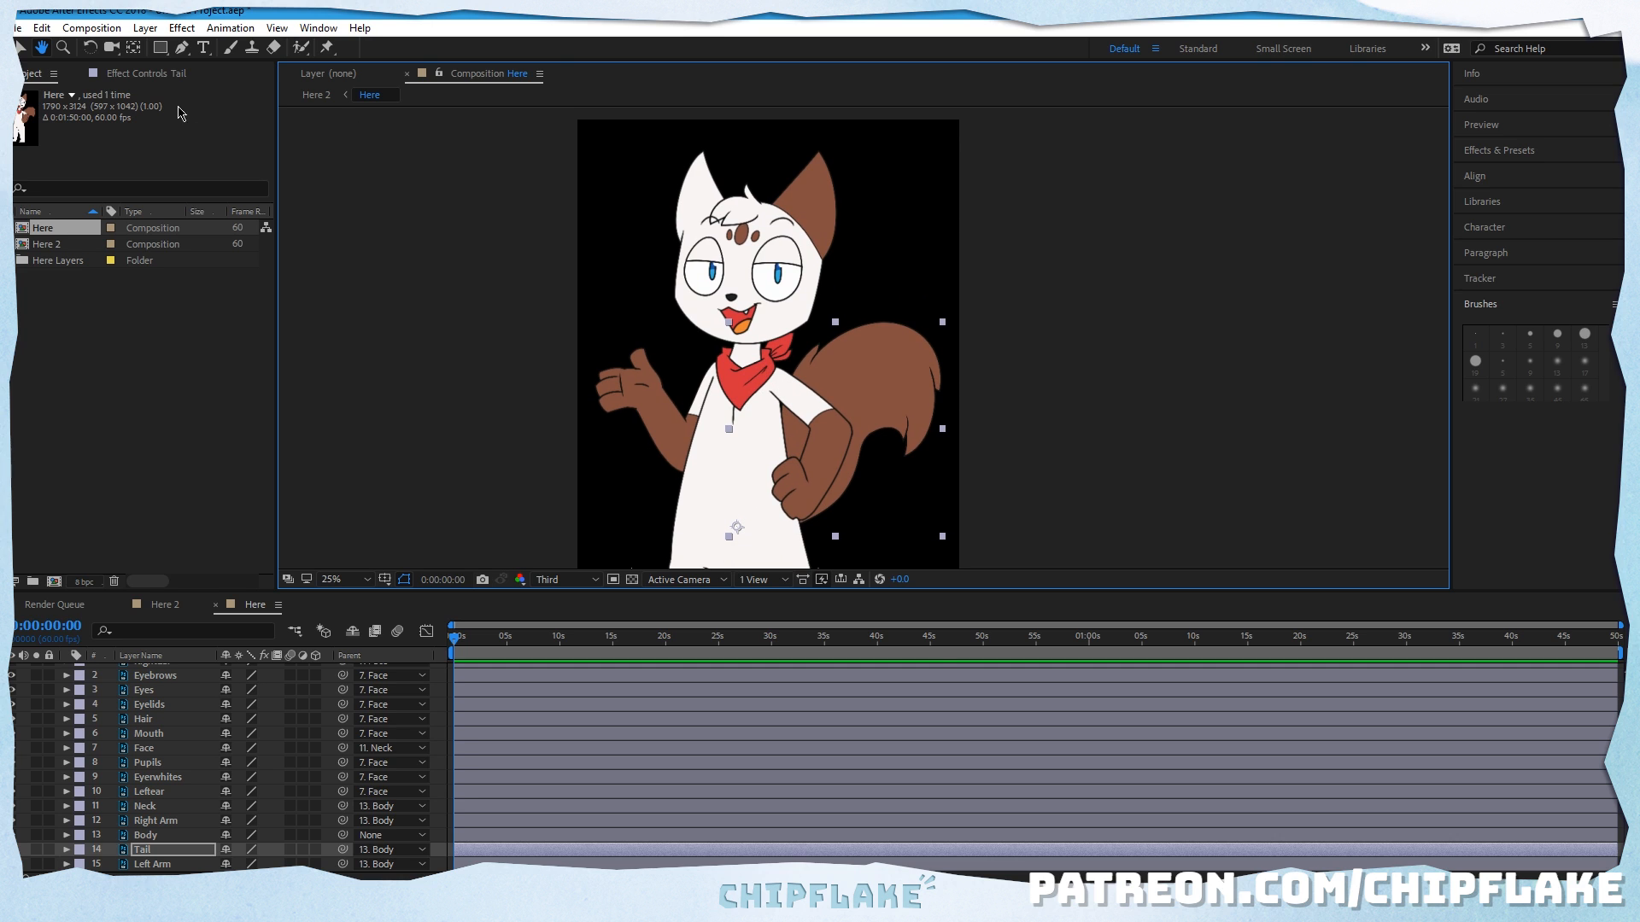
pyautogui.click(19, 49)
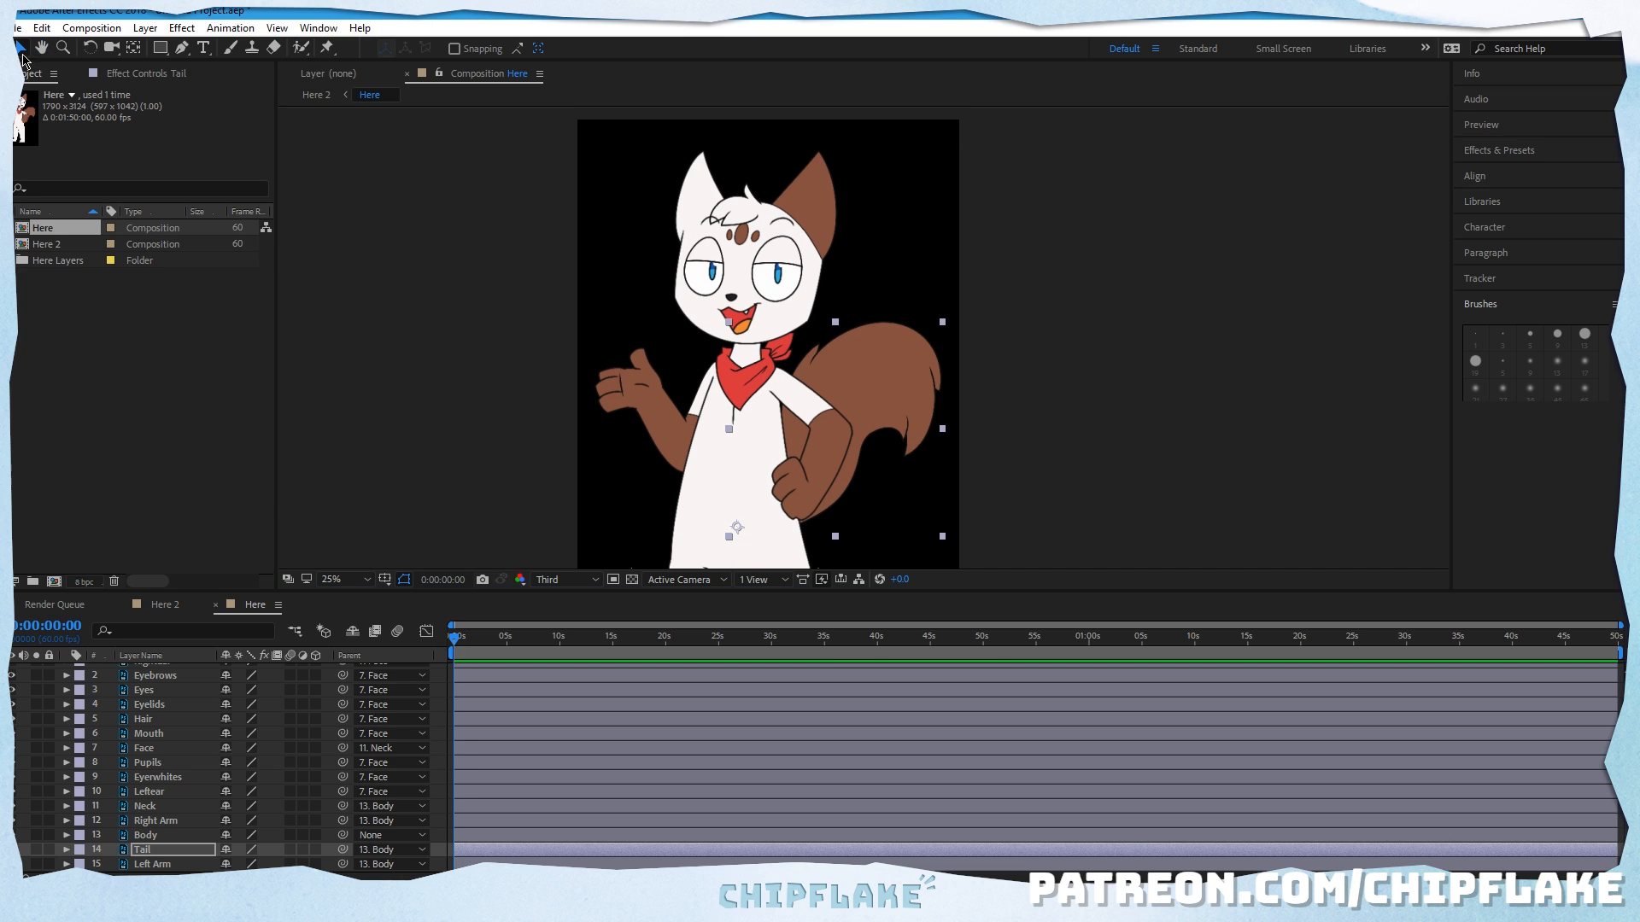
pyautogui.click(165, 734)
pyautogui.press('Delete')
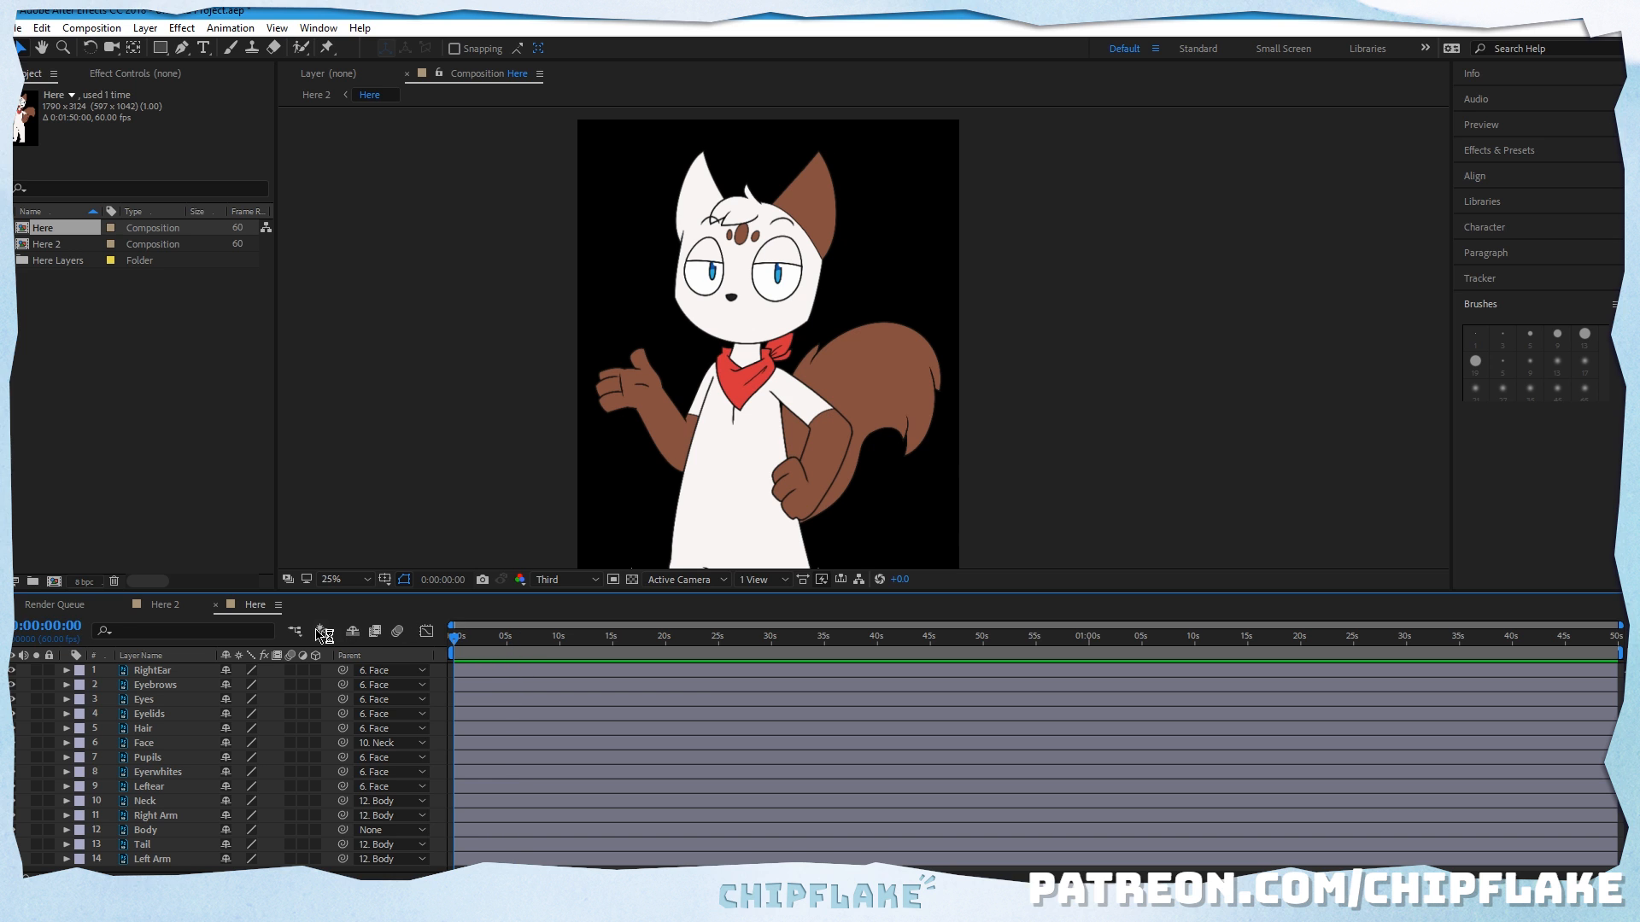
# Step: Select the Face layer and expand its Transform properties in the timeline
pyautogui.press('.')
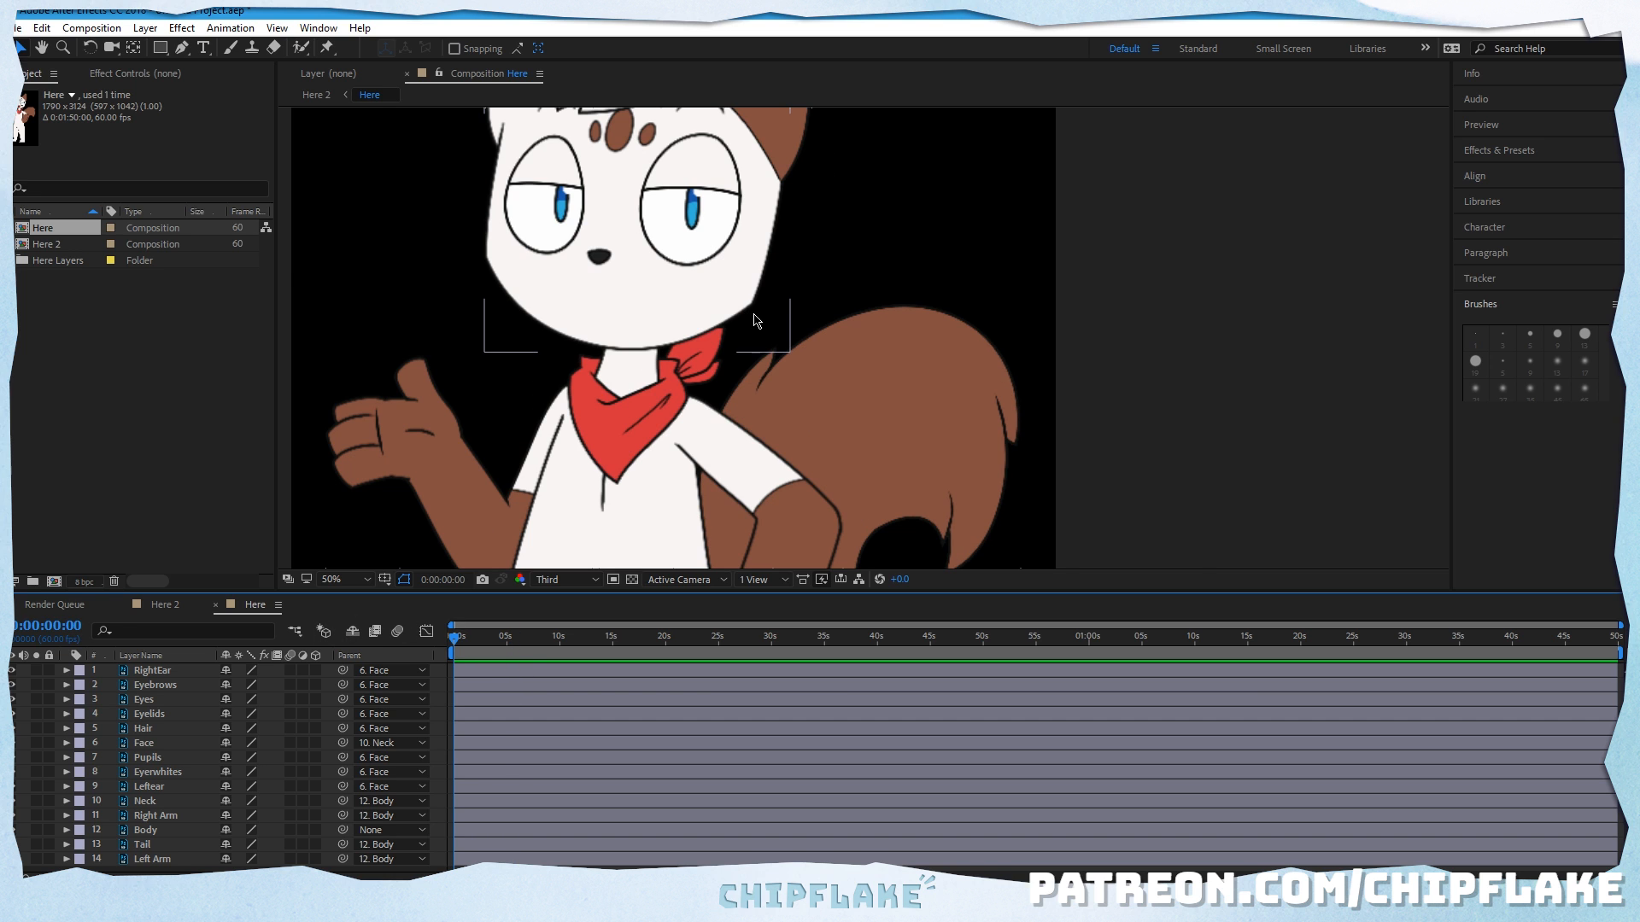
pyautogui.press(',')
pyautogui.moveTo(640, 350); pyautogui.dragTo(600, 354)
pyautogui.click(28, 47)
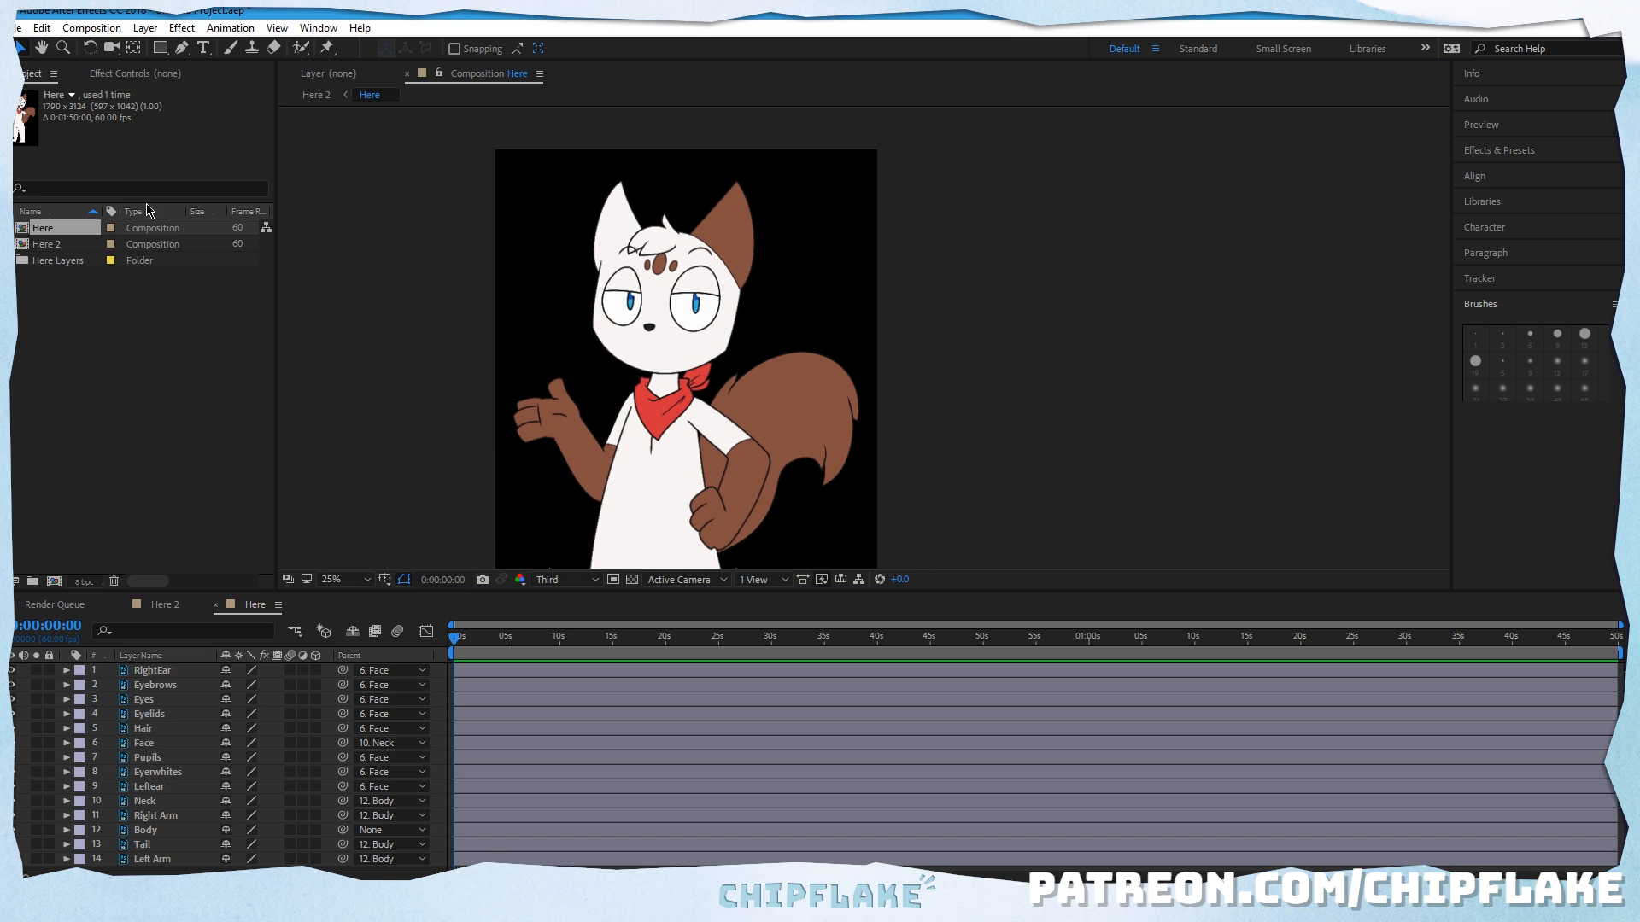
pyautogui.click(144, 742)
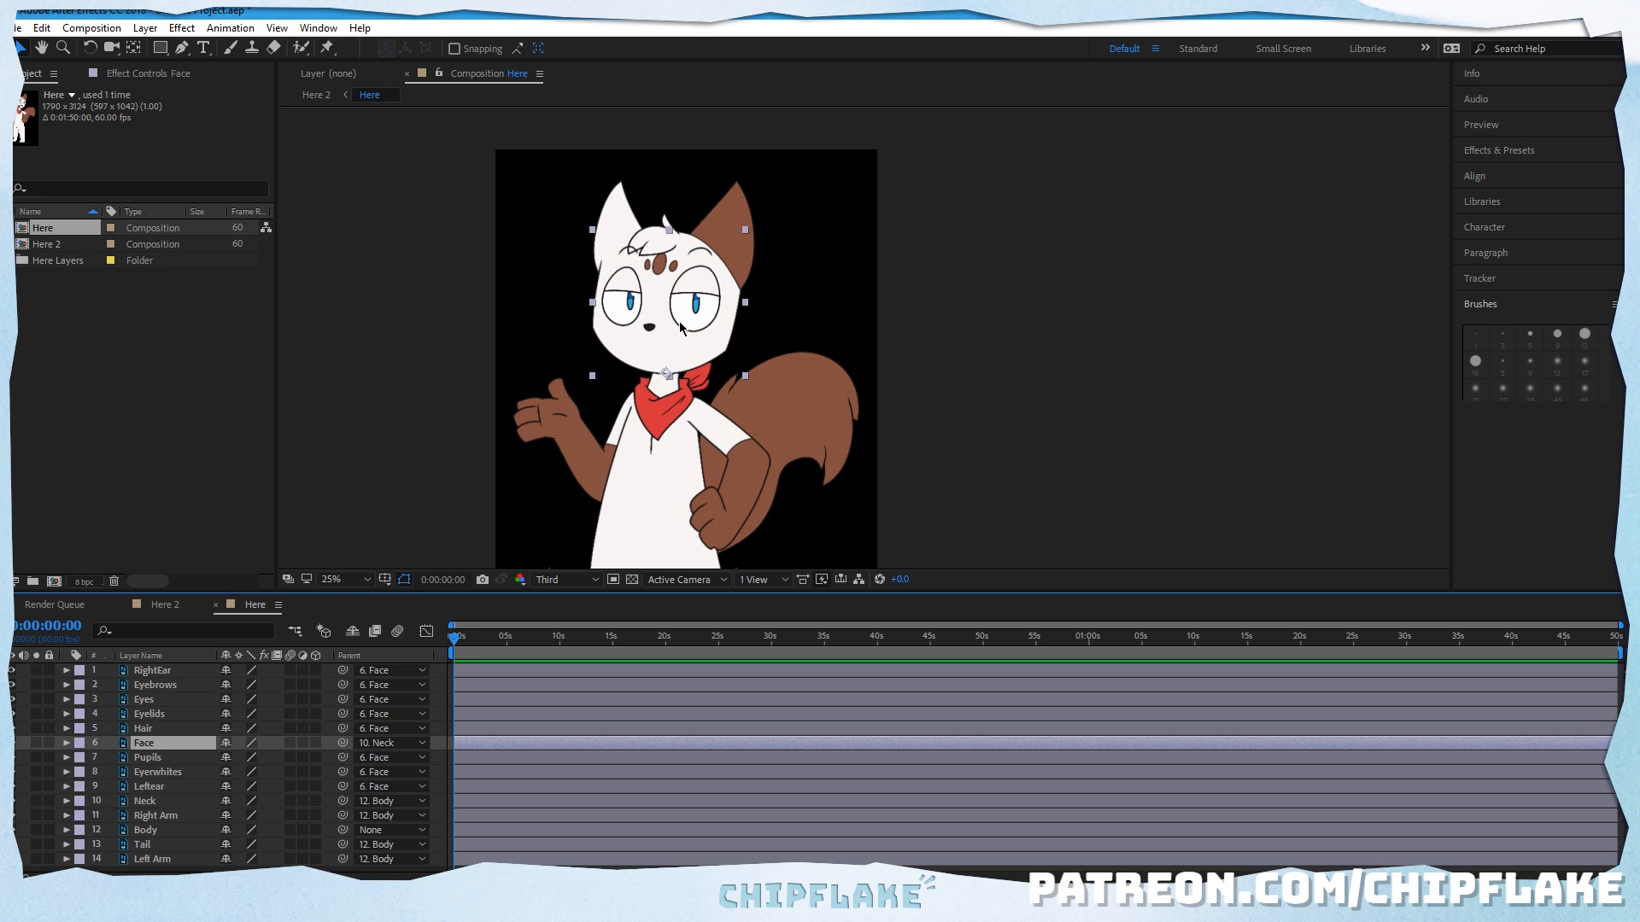
pyautogui.press('.')
pyautogui.press('space')
pyautogui.moveTo(413, 315); pyautogui.dragTo(598, 405)
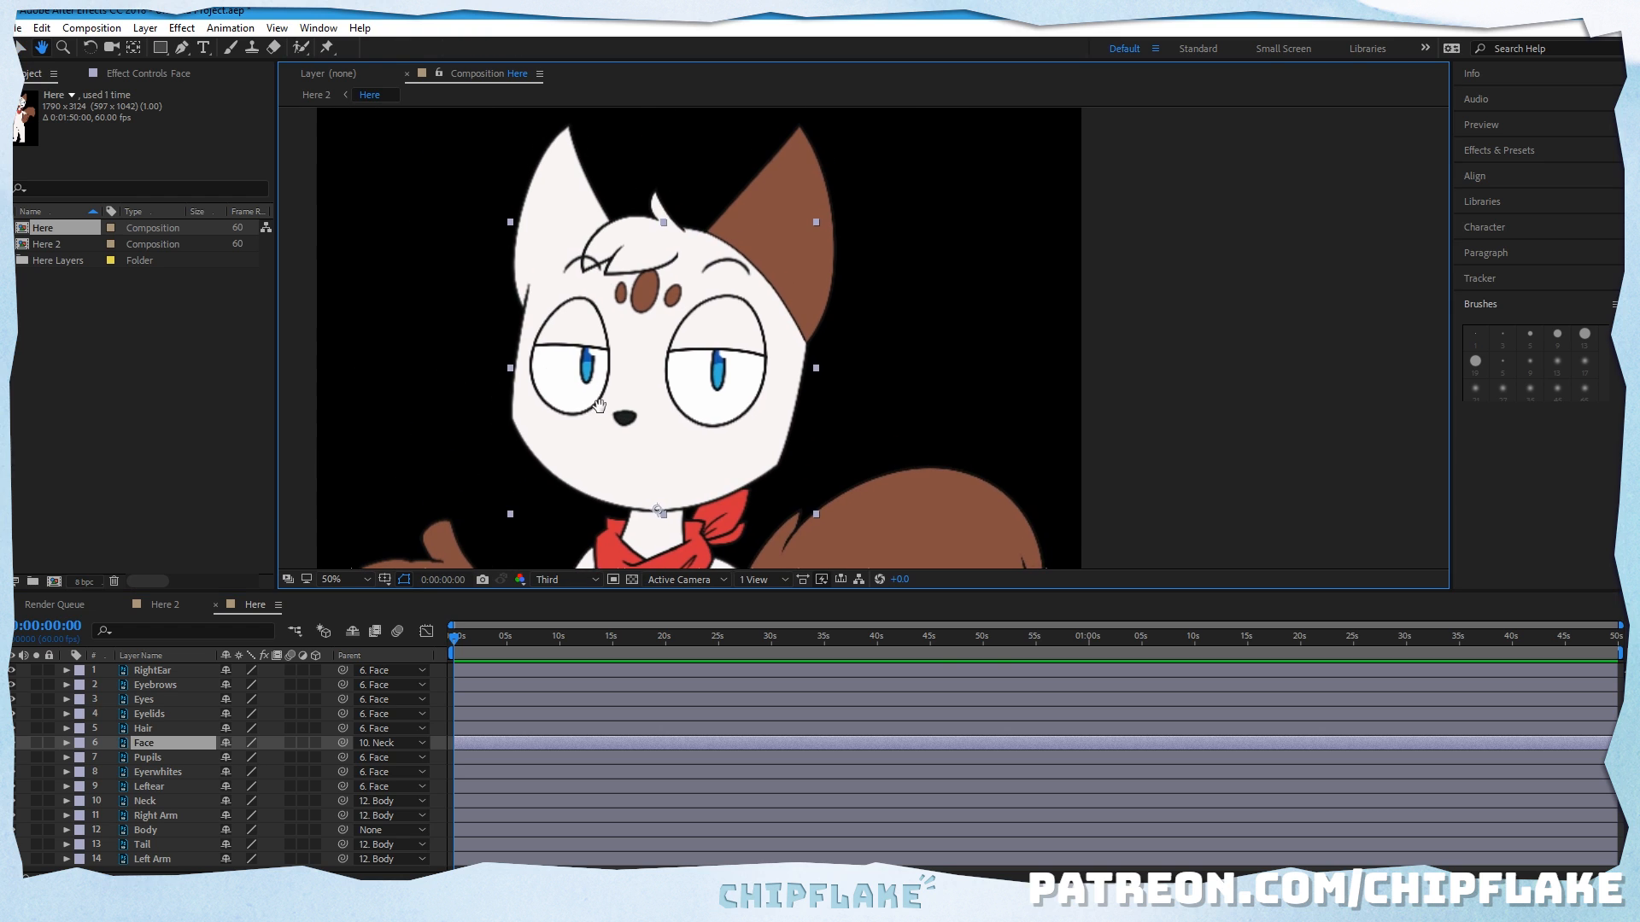
pyautogui.click(67, 742)
pyautogui.scroll(-1, 168, 755)
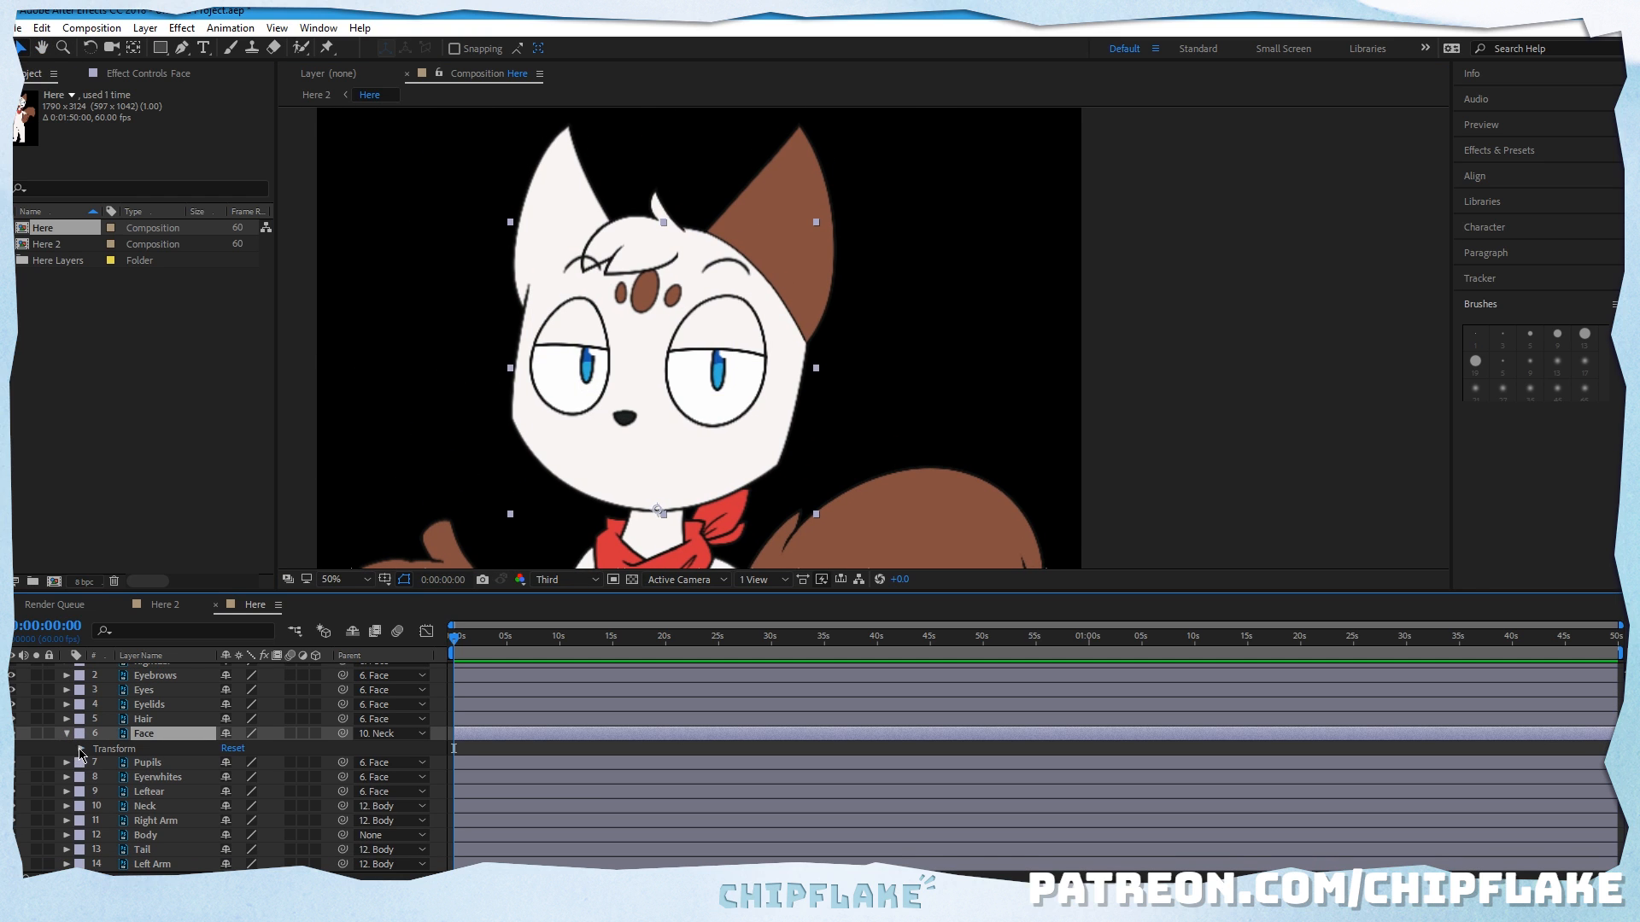
pyautogui.click(81, 750)
pyautogui.scroll(-1, 153, 760)
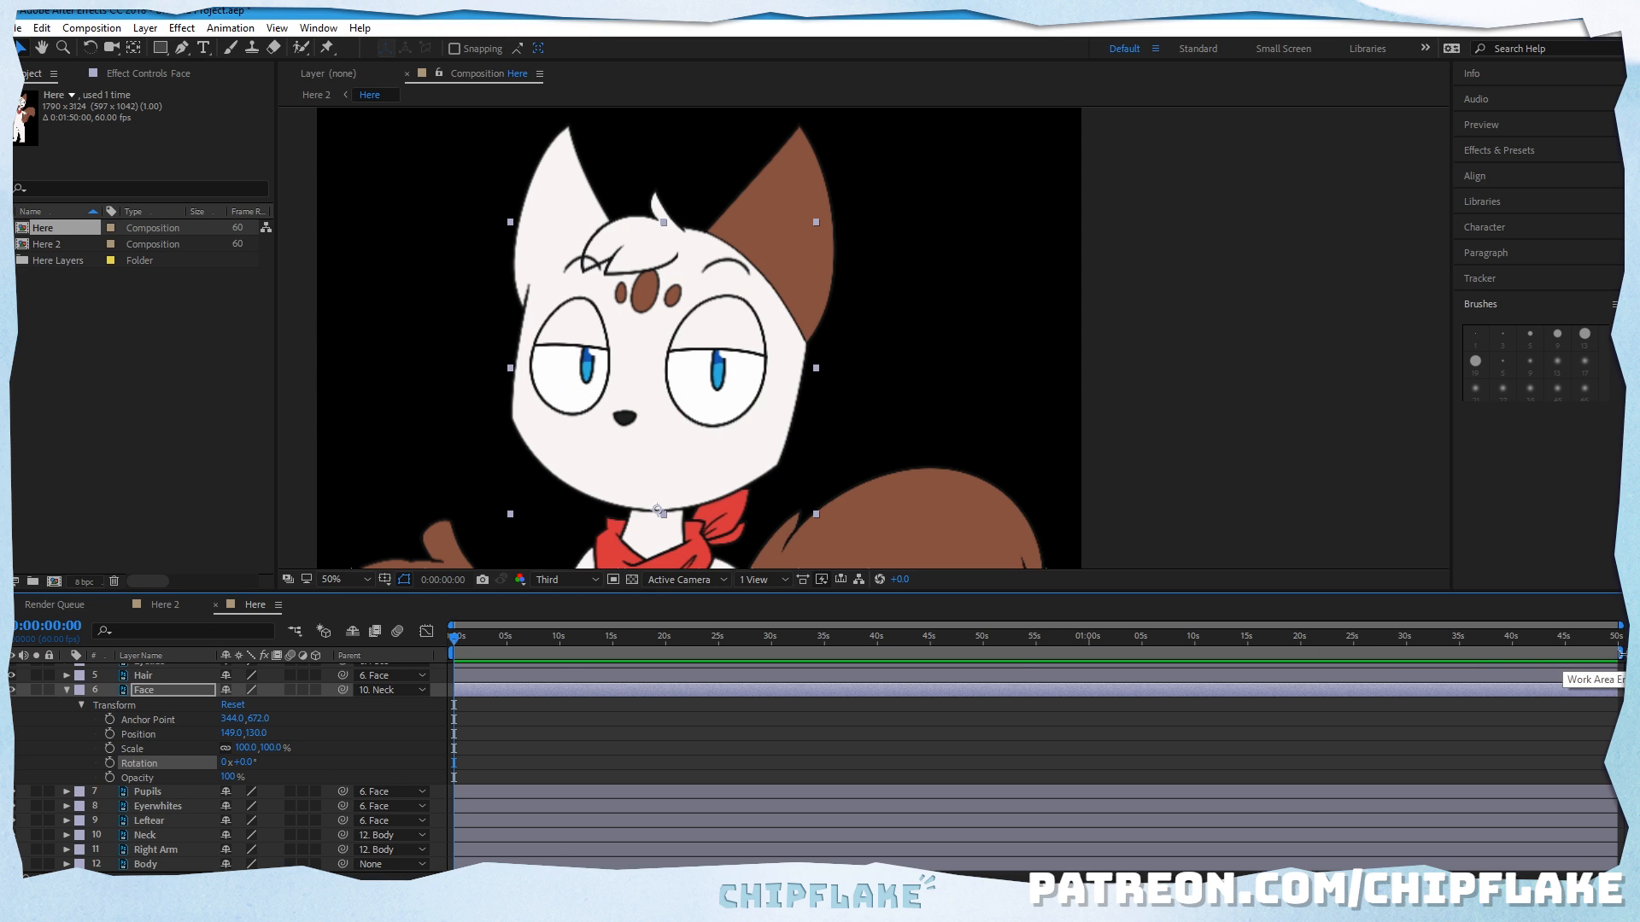
# Step: Shorten the composition's work area to about the first 10 seconds and return the playhead to the start
pyautogui.moveTo(1619, 656); pyautogui.dragTo(570, 738)
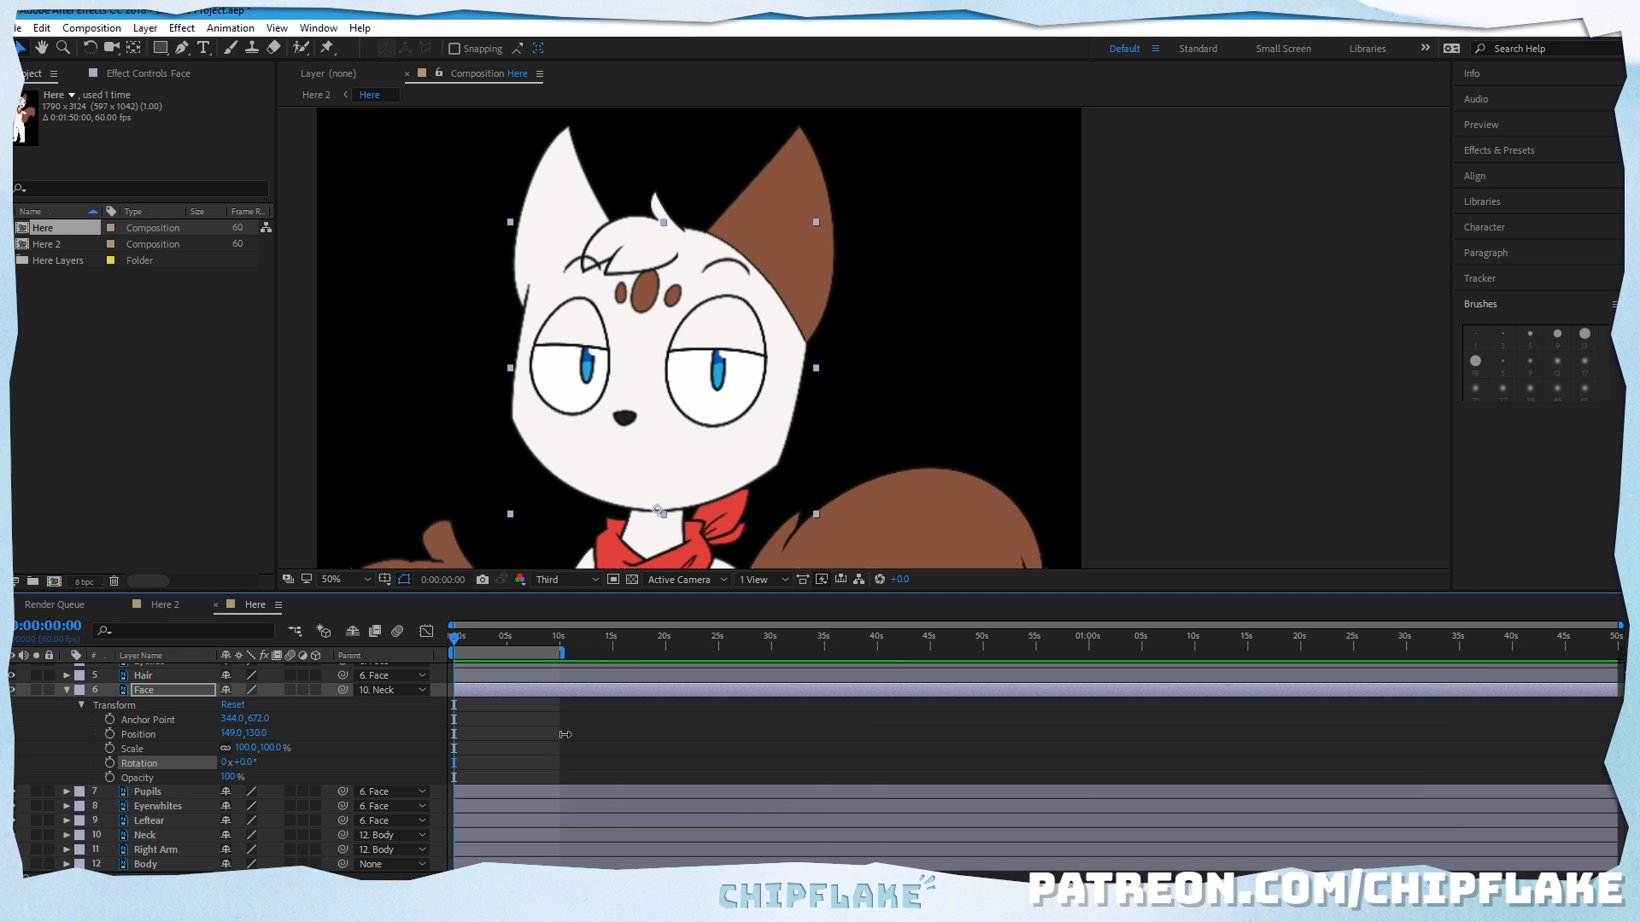
pyautogui.click(559, 649)
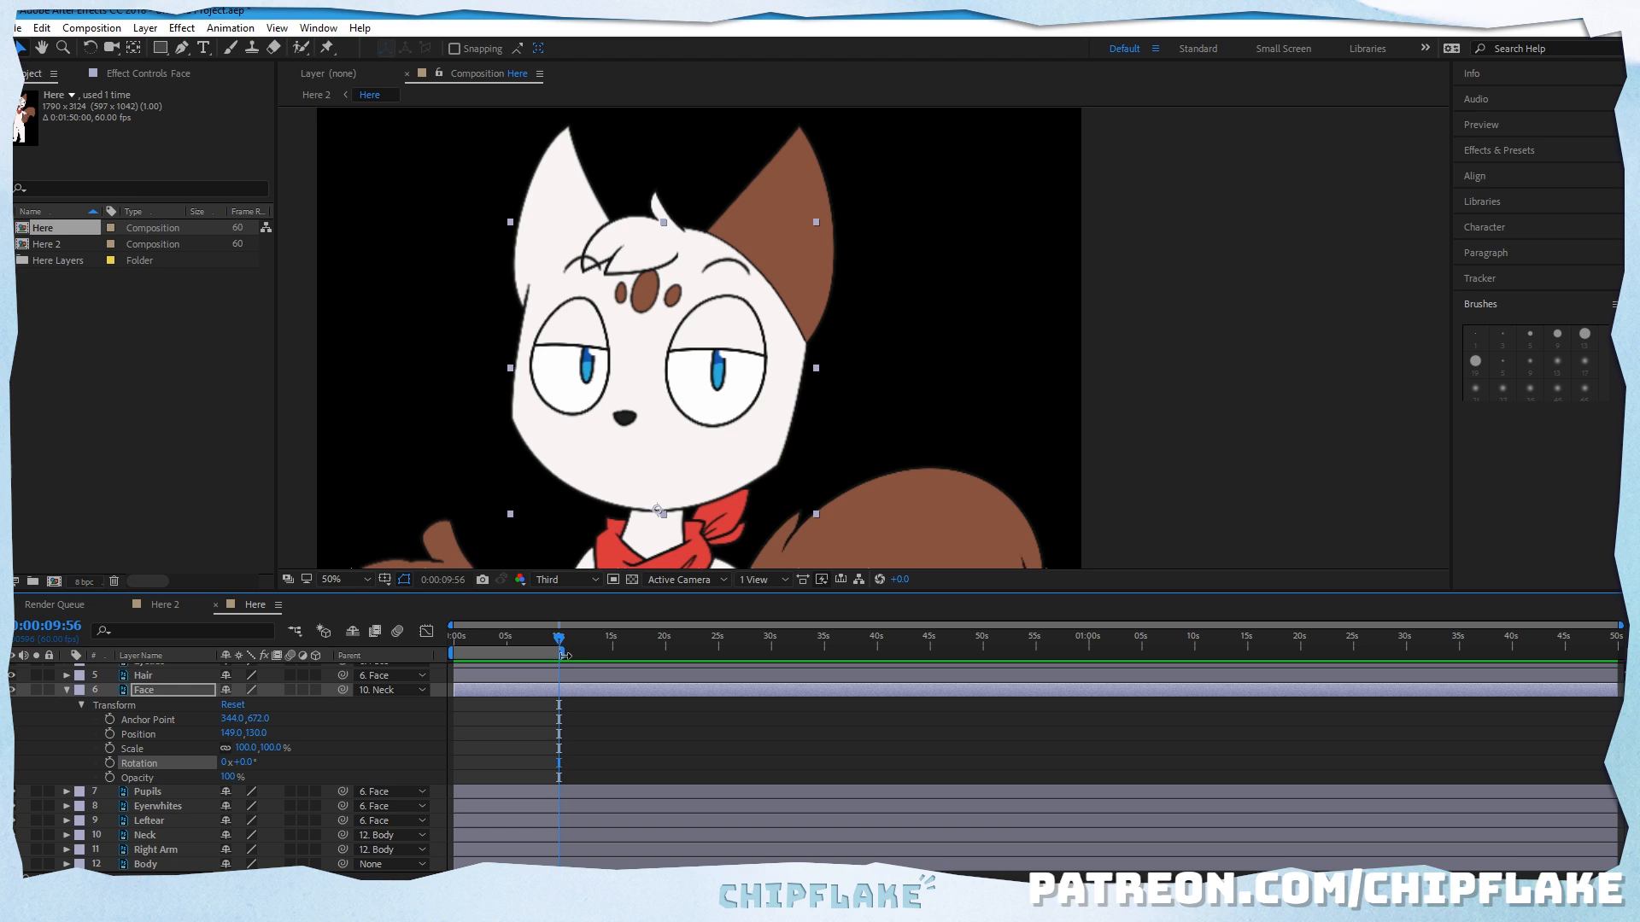
pyautogui.click(585, 718)
pyautogui.moveTo(559, 640); pyautogui.dragTo(449, 640)
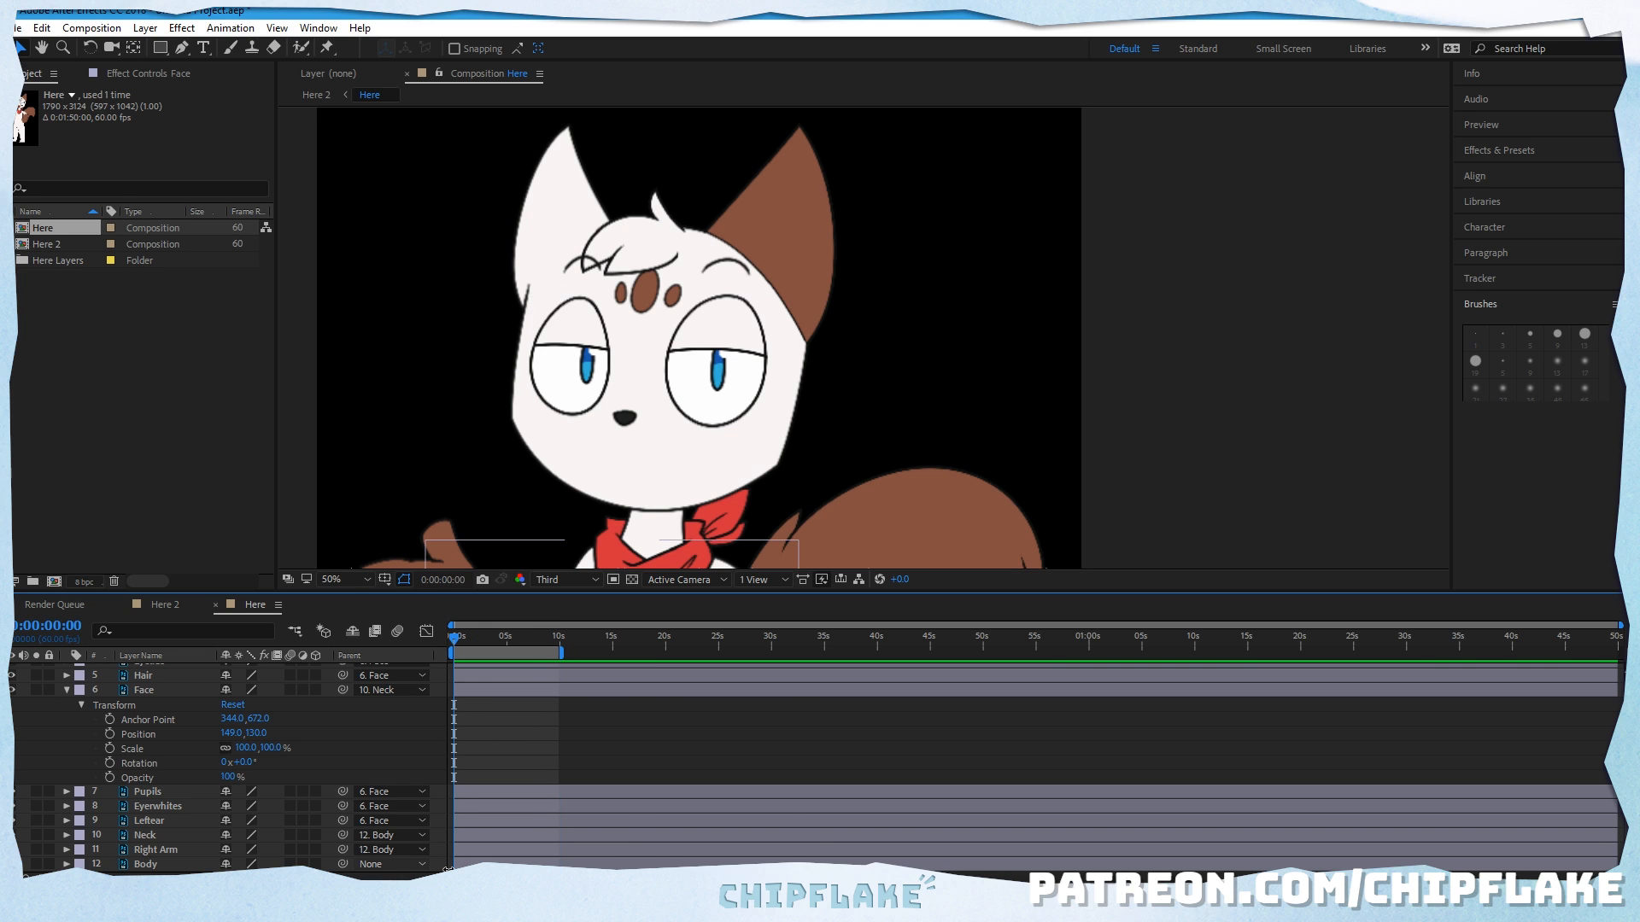
pyautogui.moveTo(469, 878); pyautogui.dragTo(501, 878)
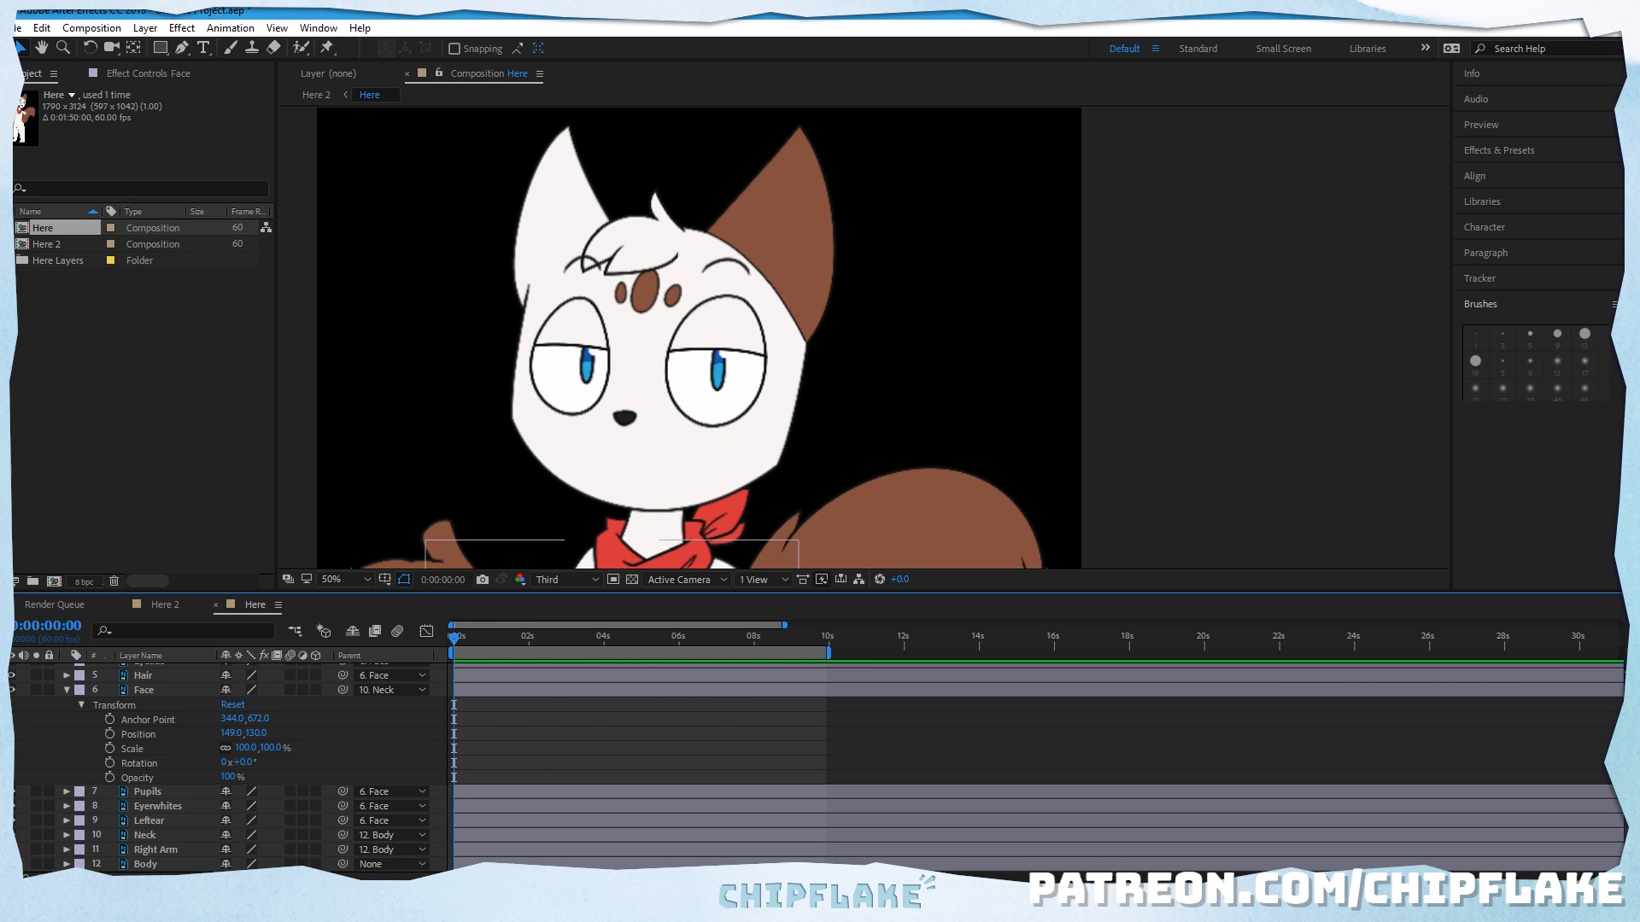
# Step: Set the composition's duration to 0:00:10:00, keeping the frame rate at 60
pyautogui.click(91, 28)
pyautogui.click(81, 72)
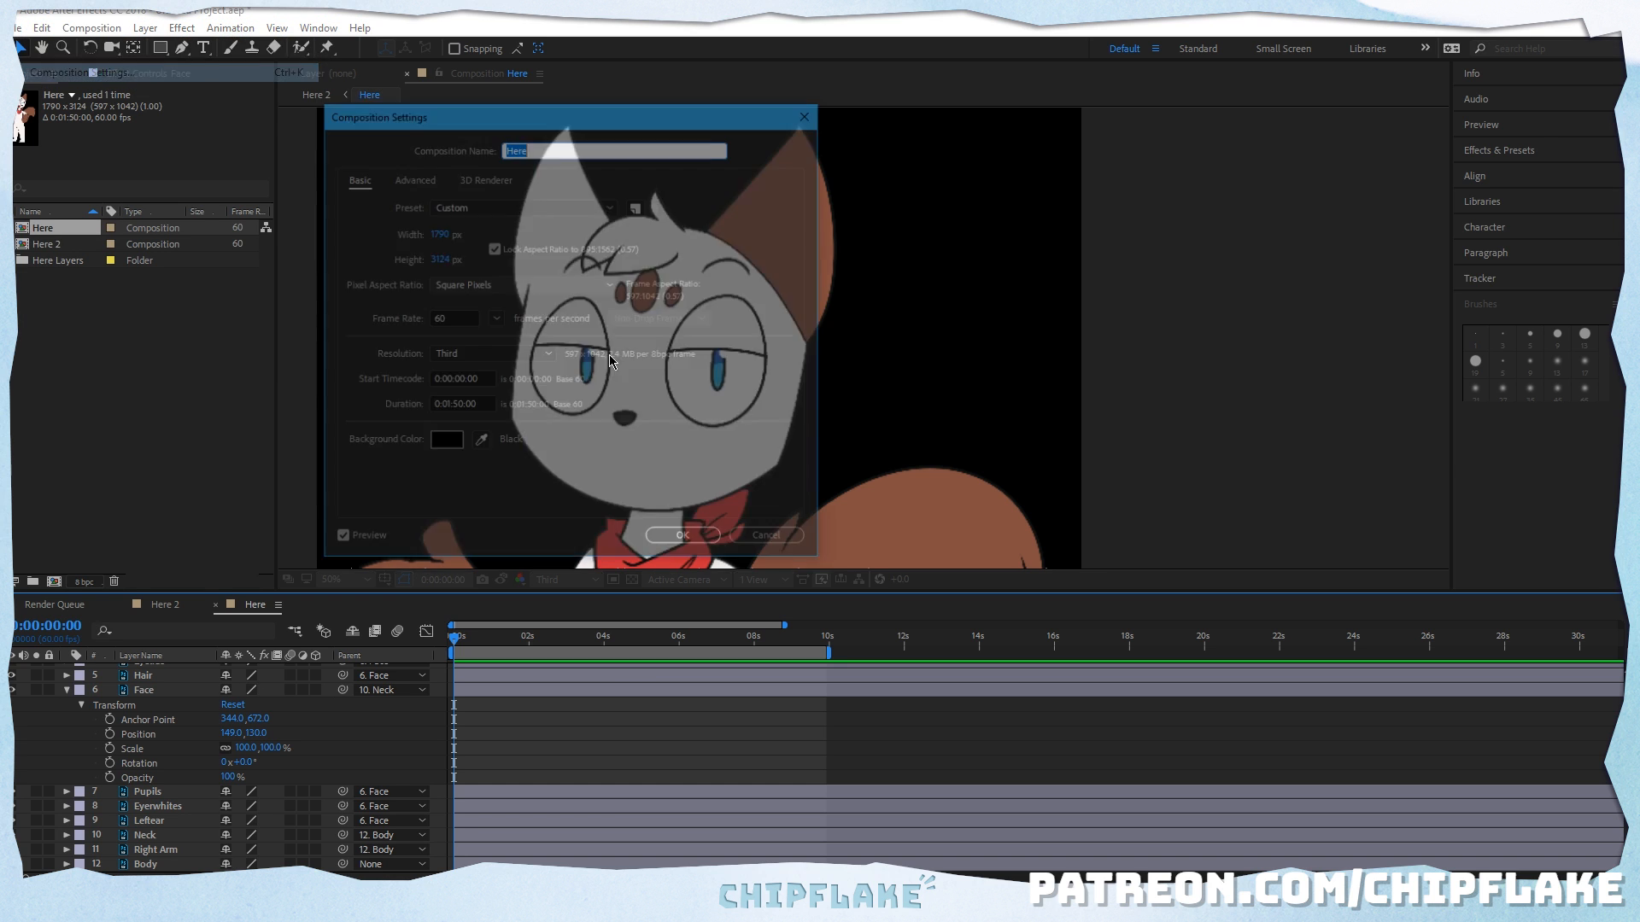
pyautogui.moveTo(533, 114); pyautogui.dragTo(629, 214)
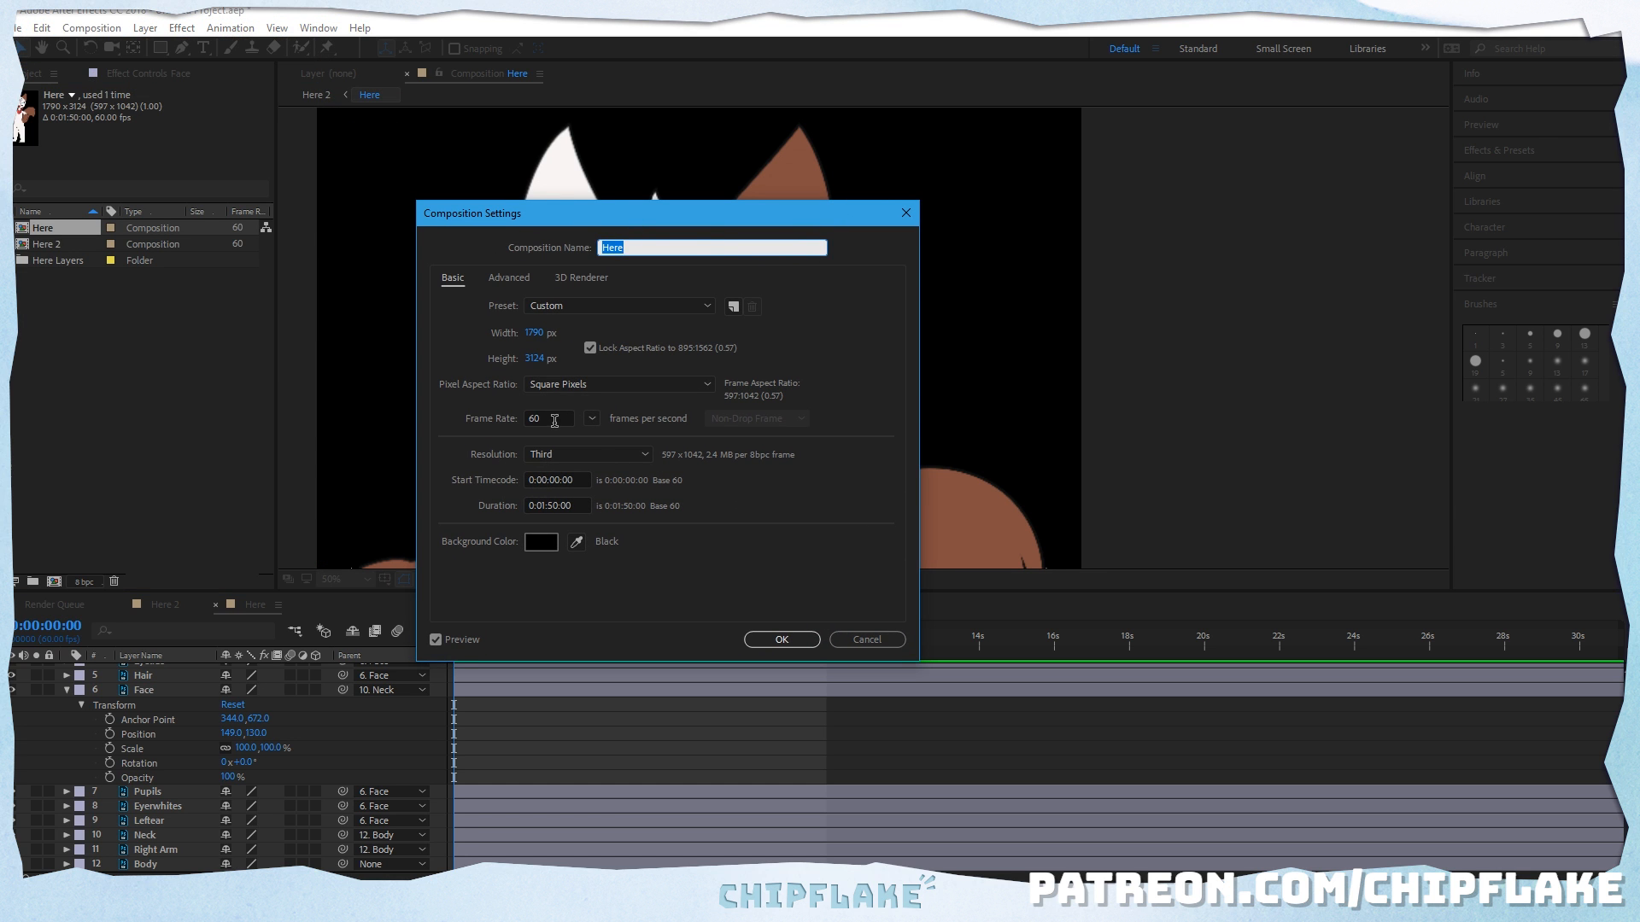
pyautogui.doubleClick(559, 418)
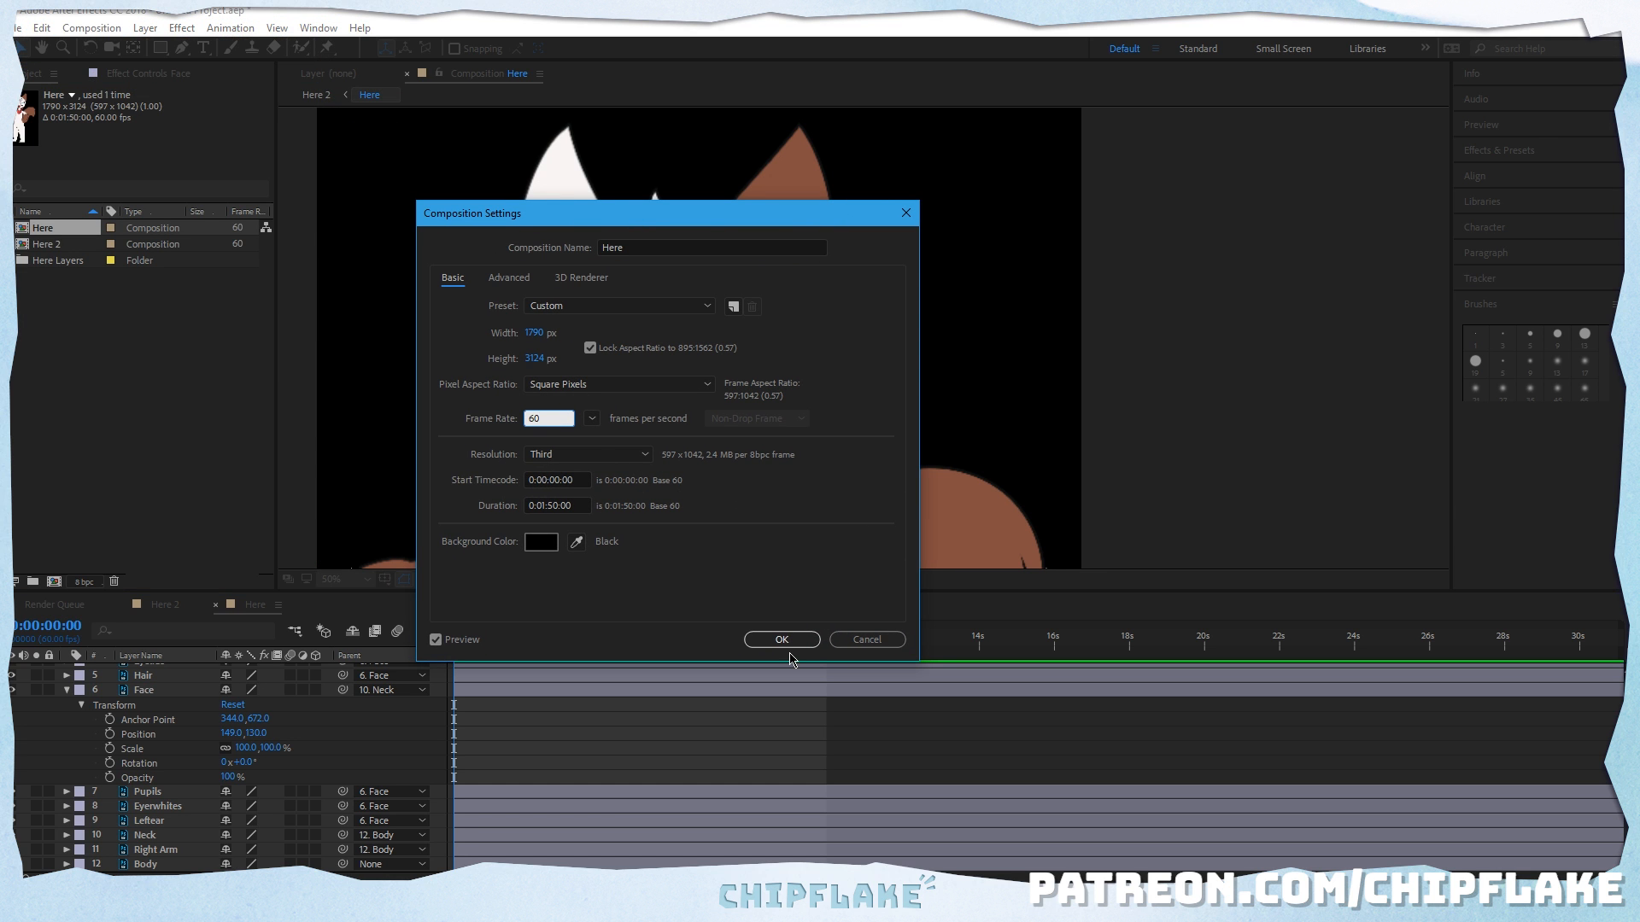
pyautogui.click(553, 505)
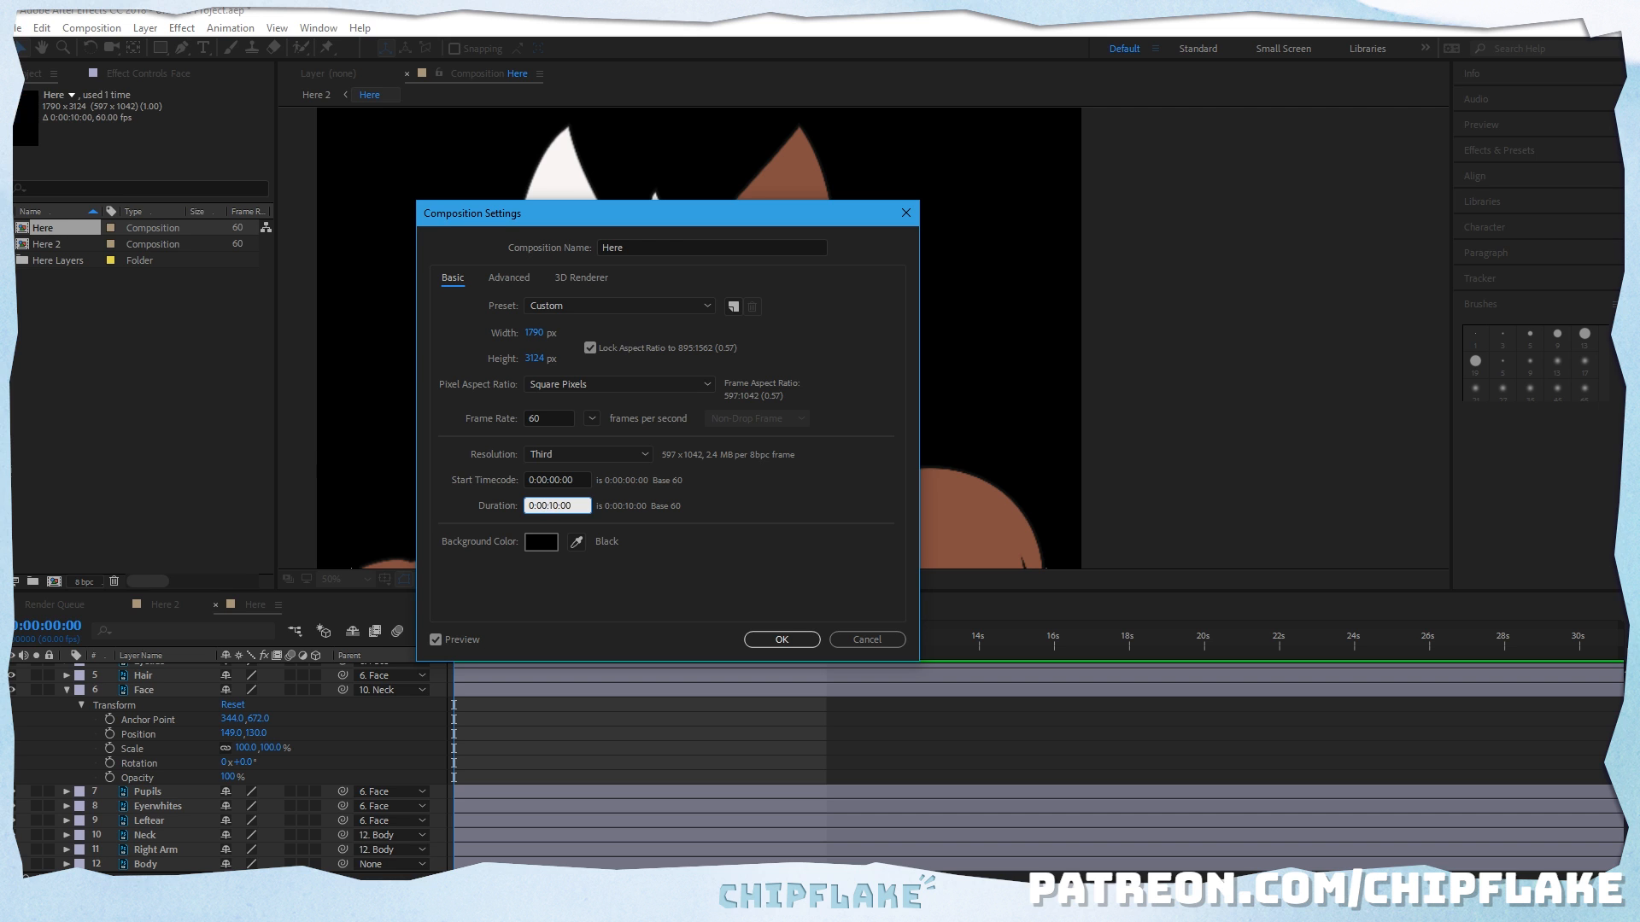
pyautogui.press('Return')
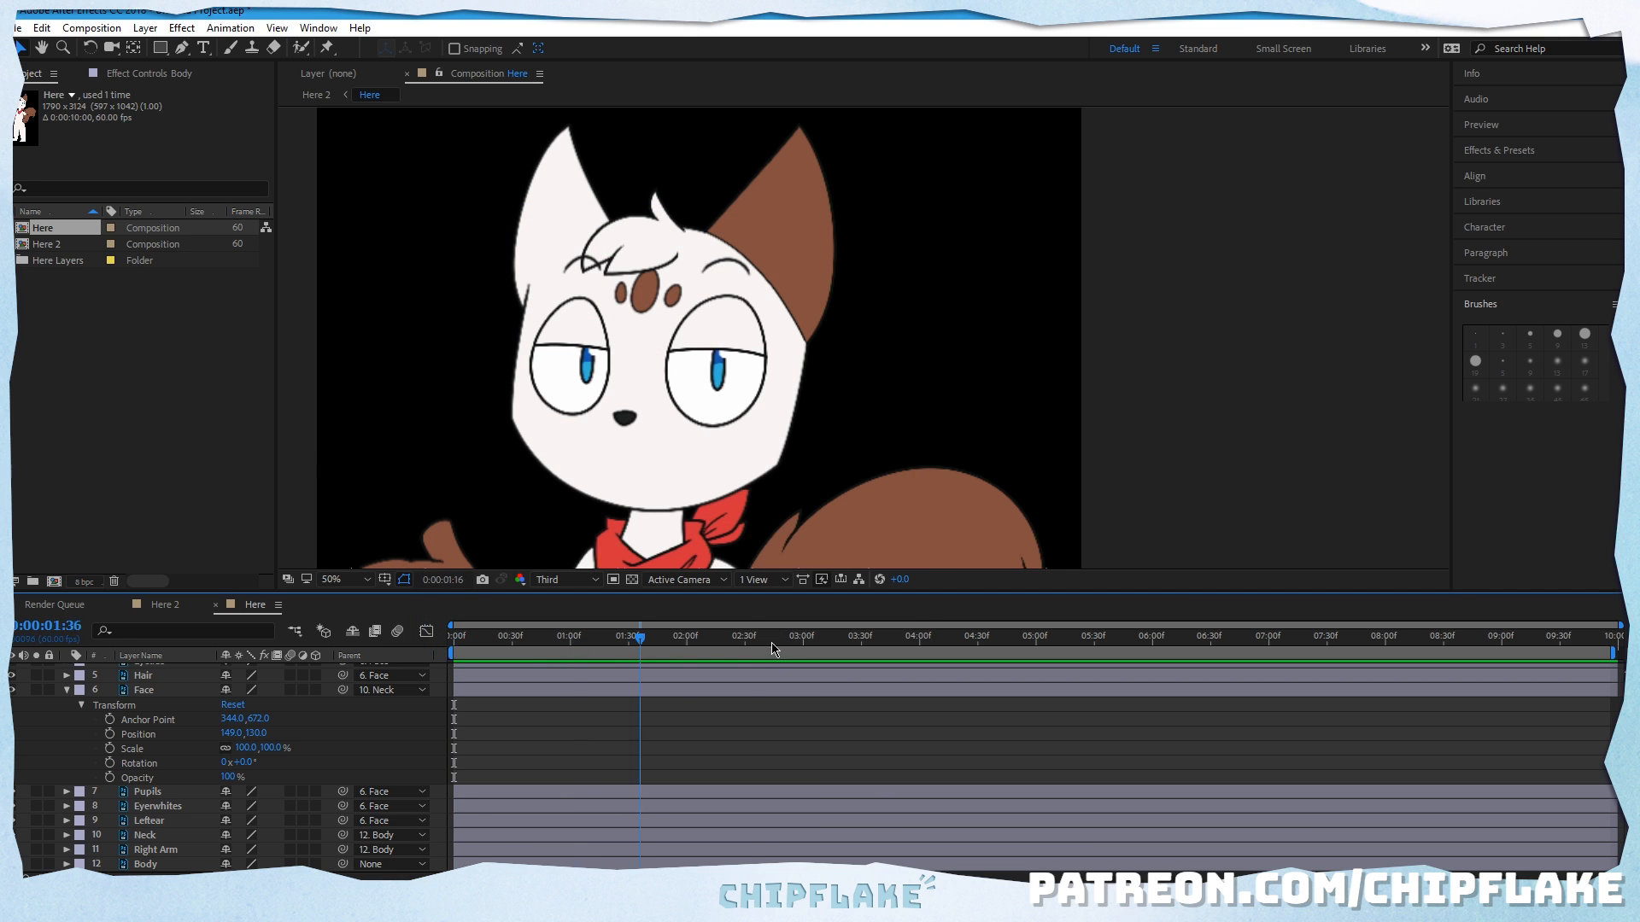
# Step: Enable rotation keyframing on the Face layer at 0:00:00:00 with a 0° keyframe
pyautogui.click(720, 362)
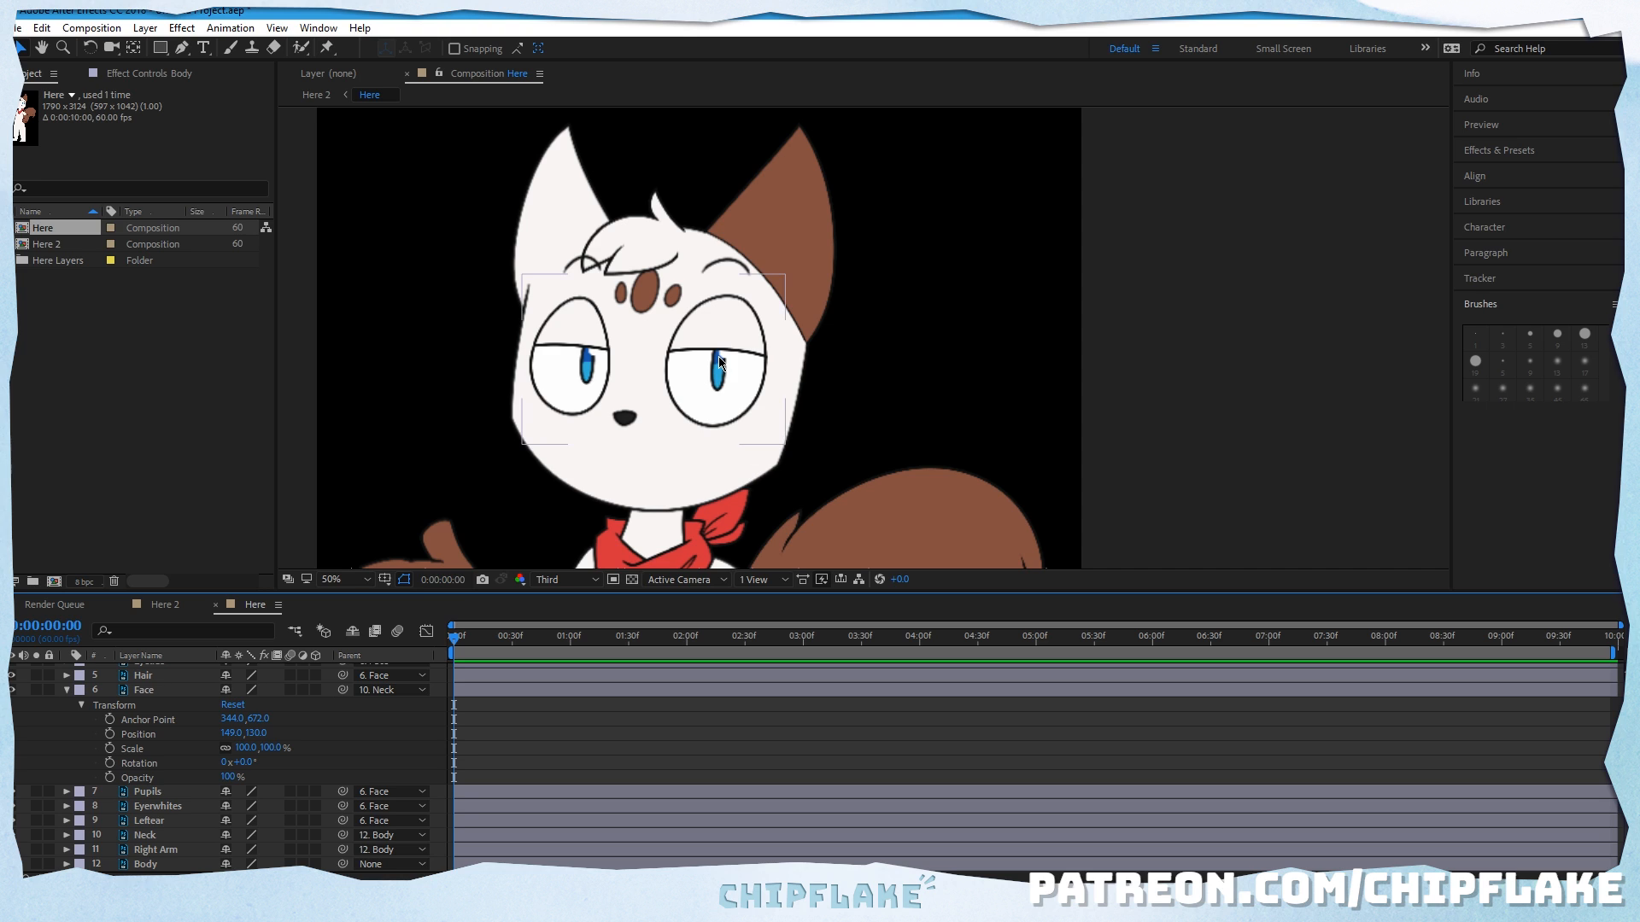
pyautogui.click(653, 489)
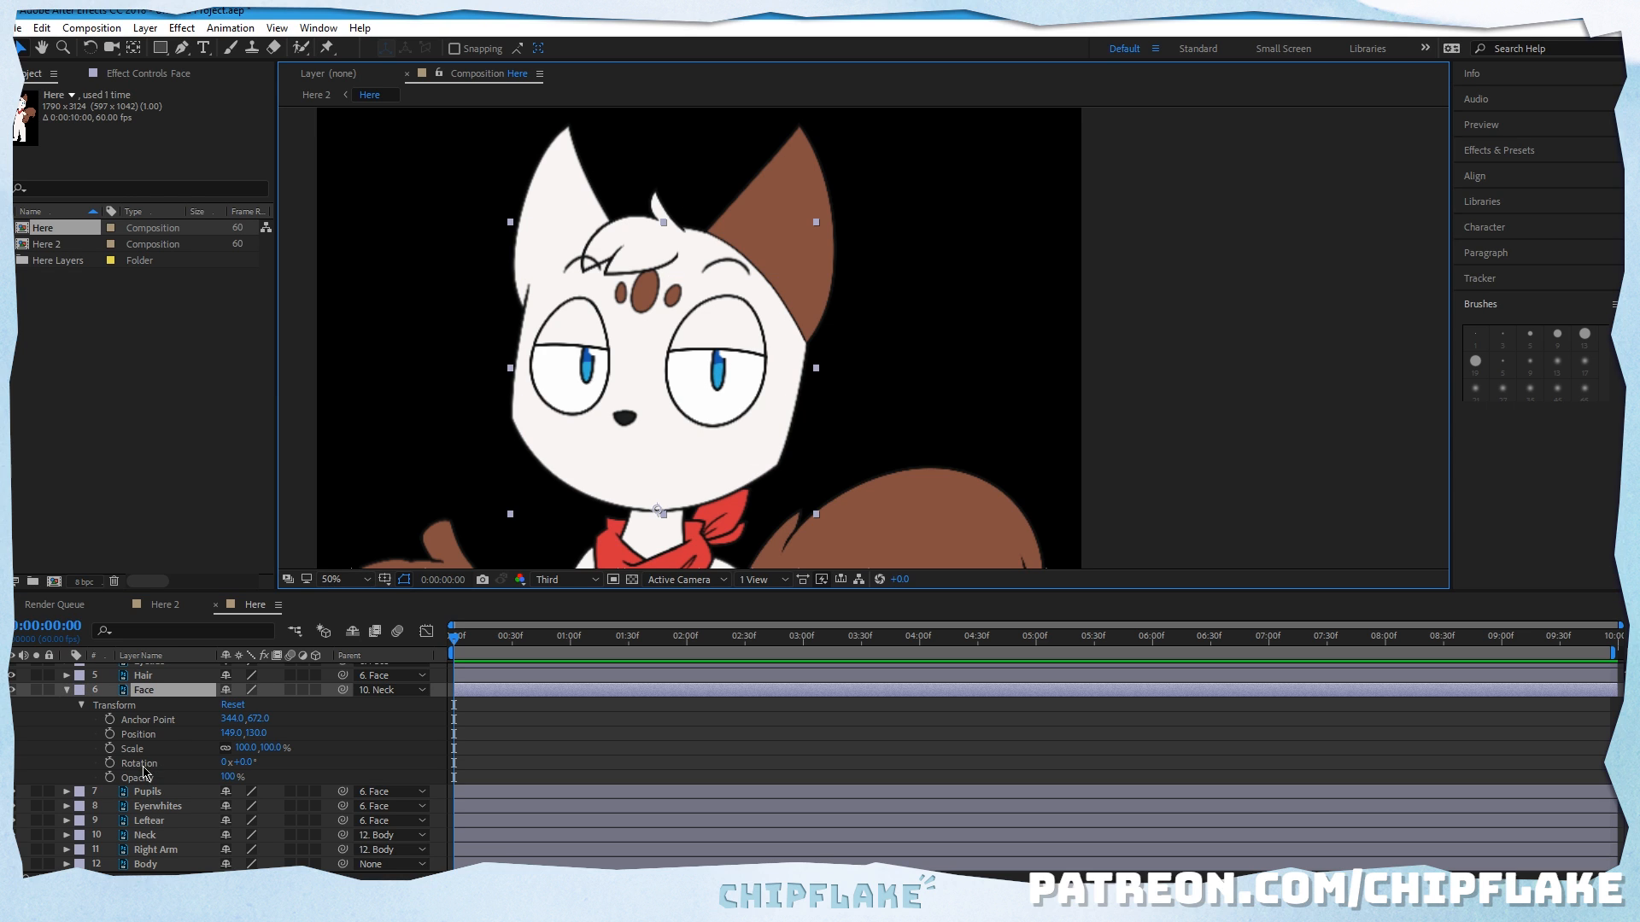
pyautogui.click(109, 763)
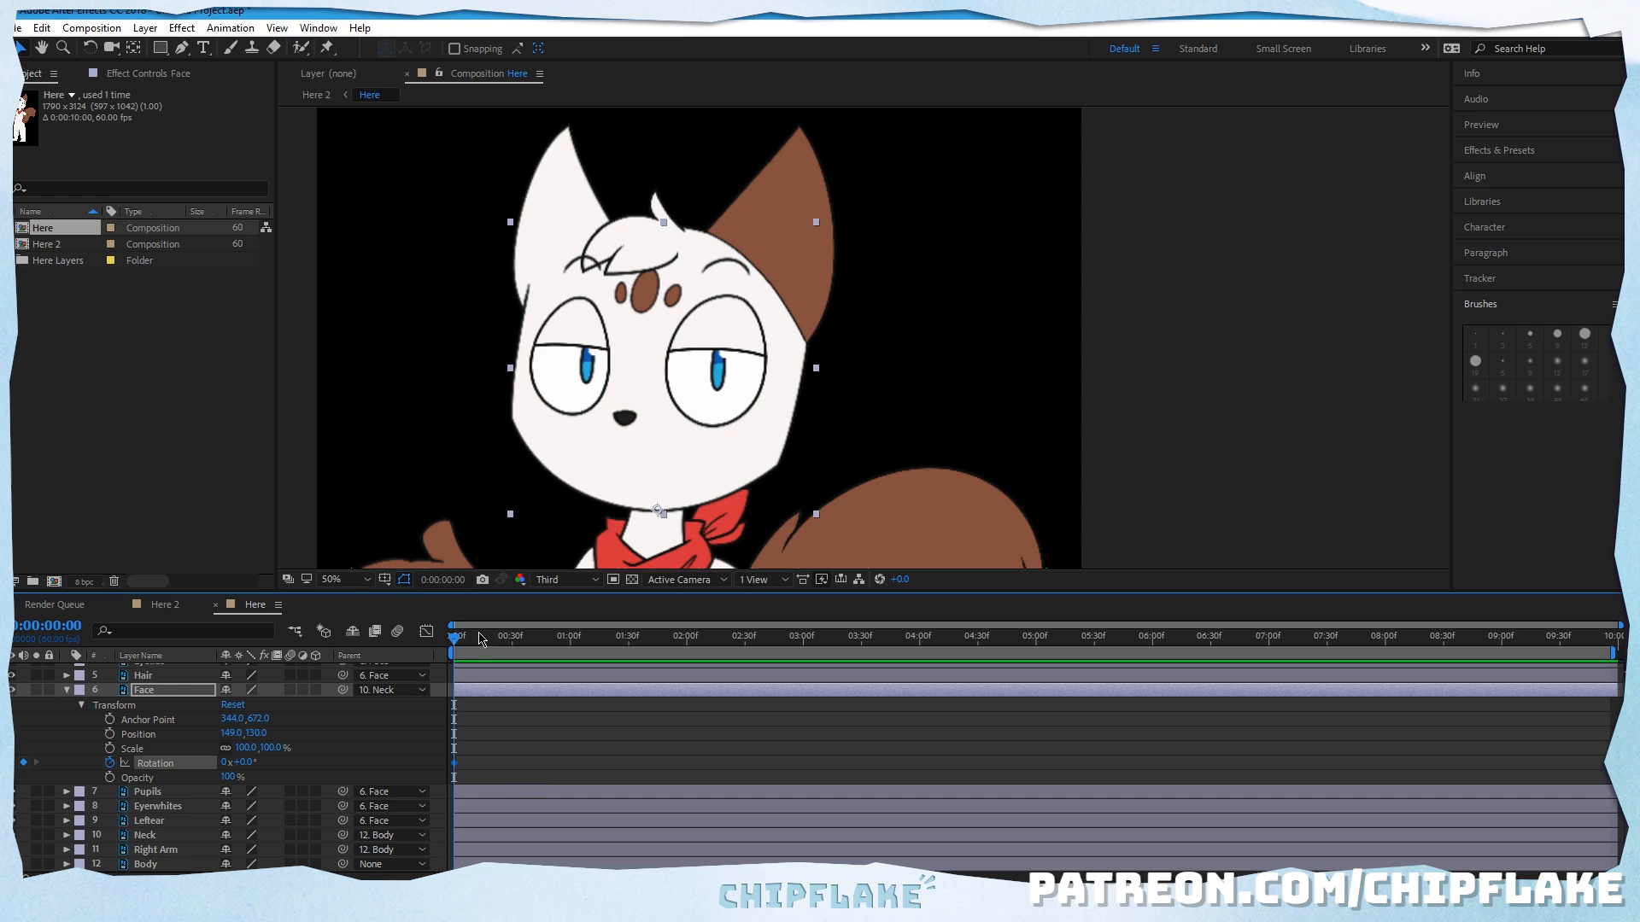
# Step: Keyframe the Face layer's rotation to -5° at frame 11 and 8° at frame 26, and play back the motion
pyautogui.moveTo(465, 644); pyautogui.dragTo(480, 647)
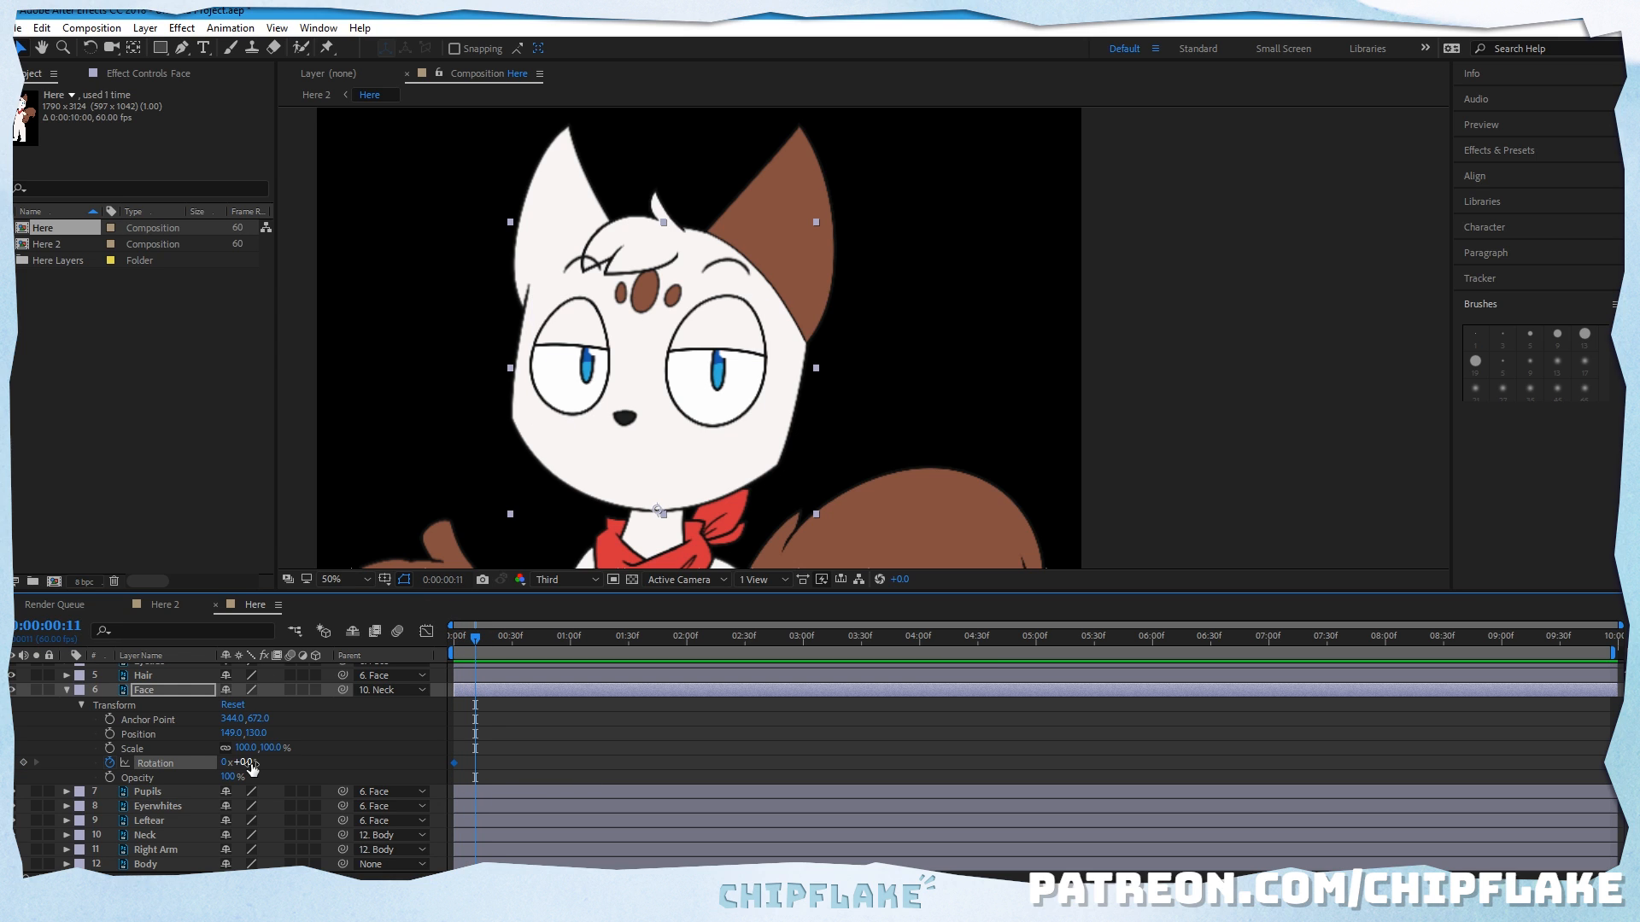
pyautogui.moveTo(247, 762); pyautogui.dragTo(246, 762)
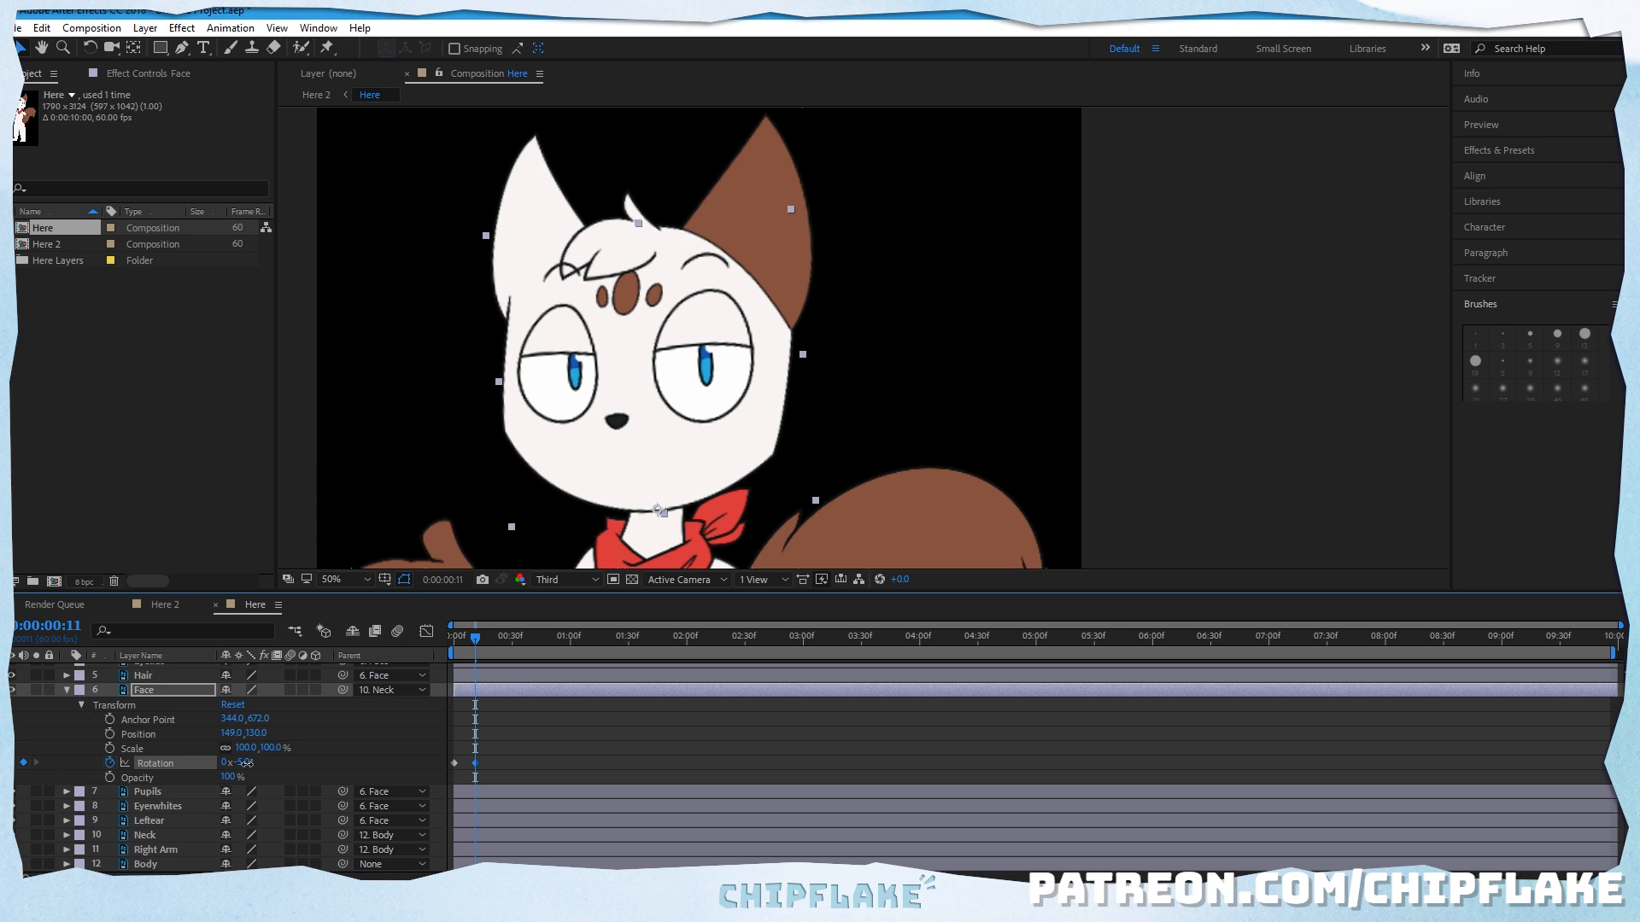
pyautogui.moveTo(501, 642); pyautogui.dragTo(504, 642)
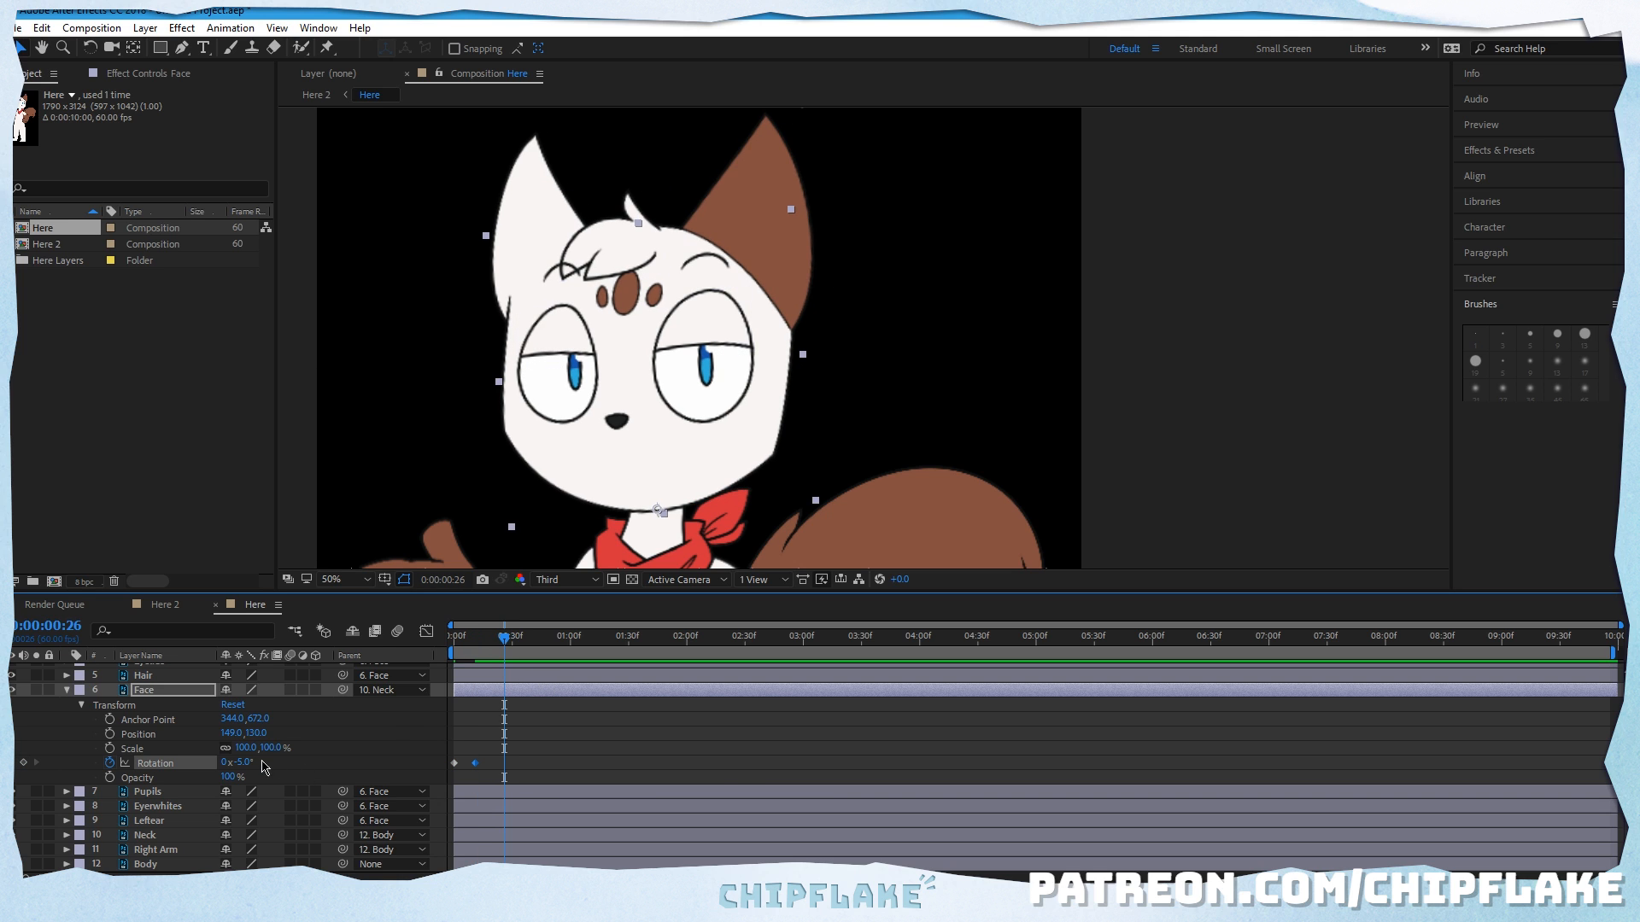
pyautogui.moveTo(251, 759); pyautogui.dragTo(255, 757)
pyautogui.click(599, 716)
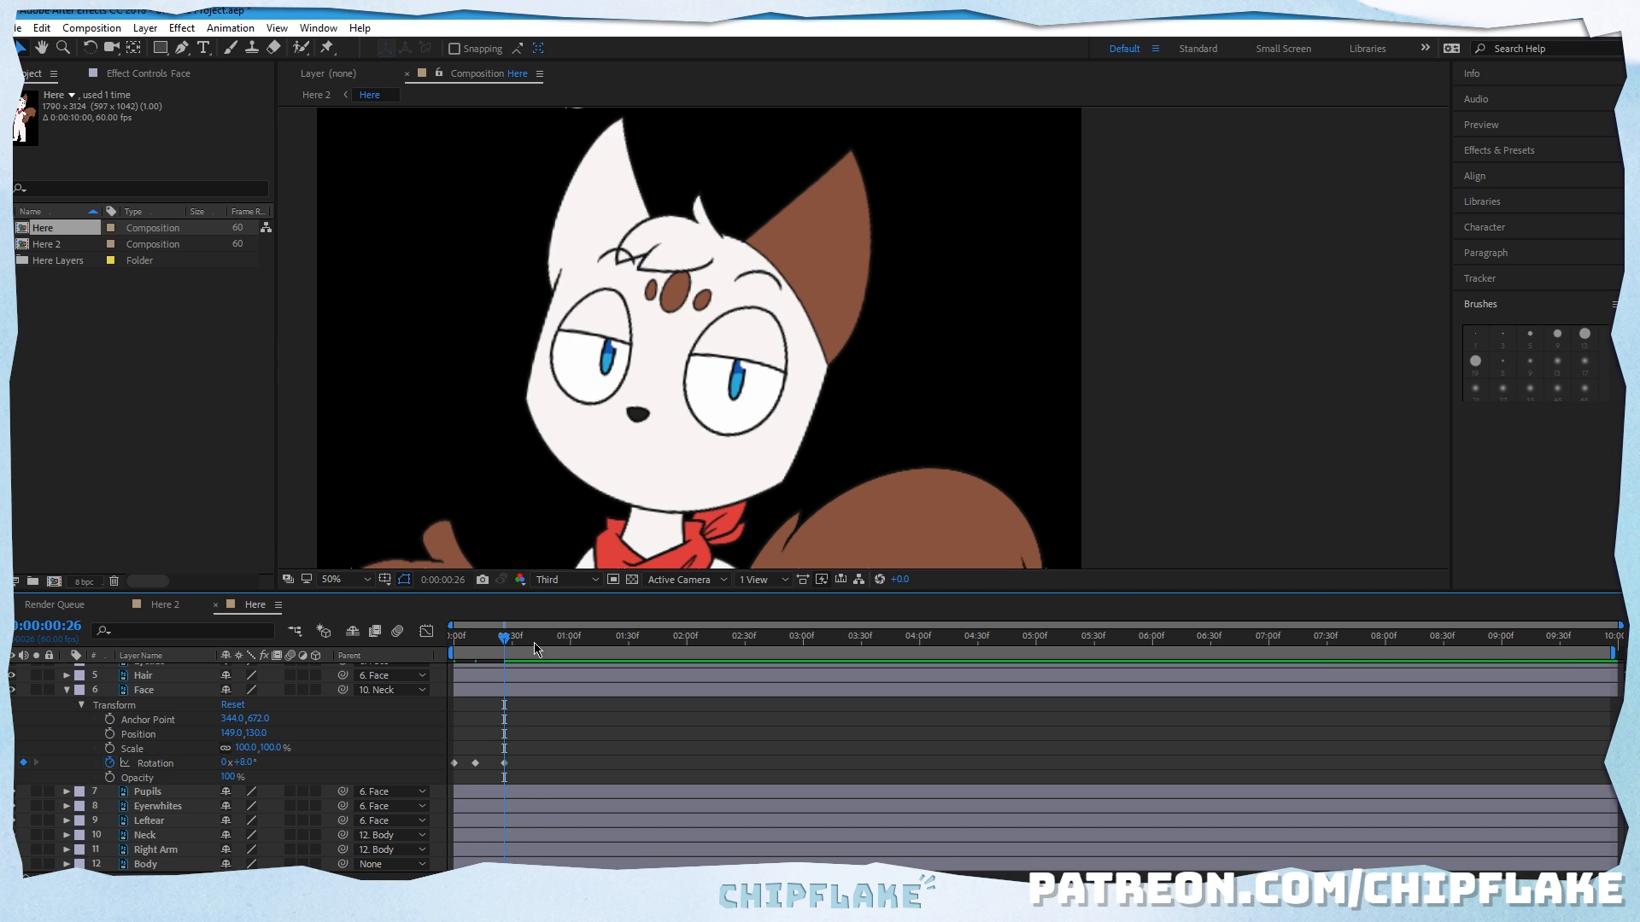
pyautogui.moveTo(534, 640); pyautogui.dragTo(441, 639)
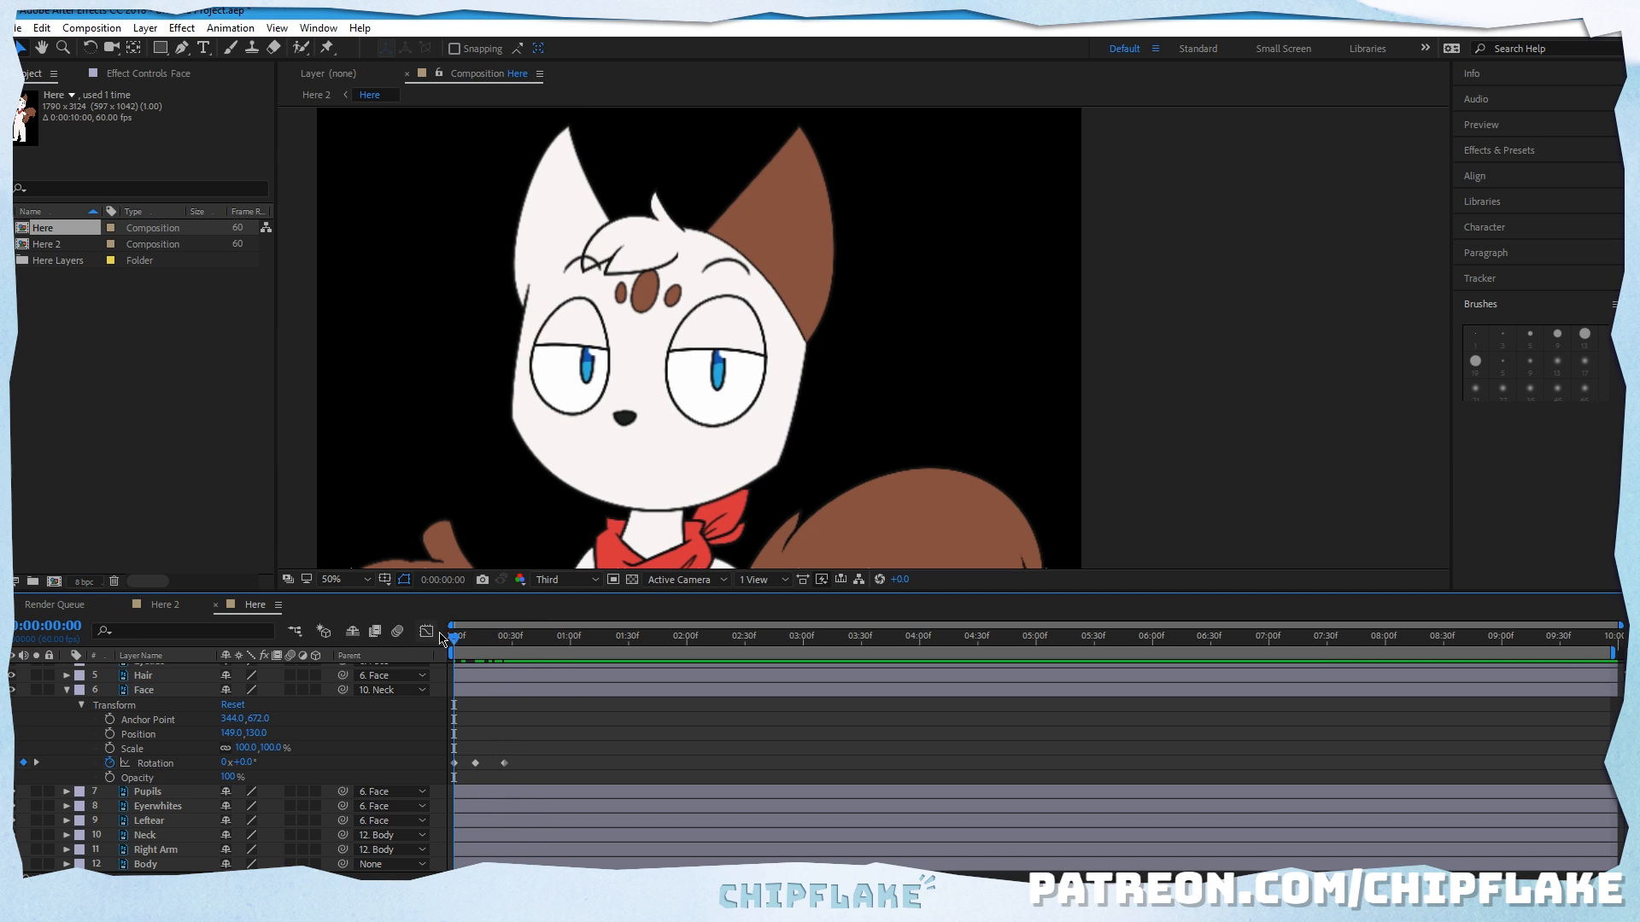
pyautogui.press('space')
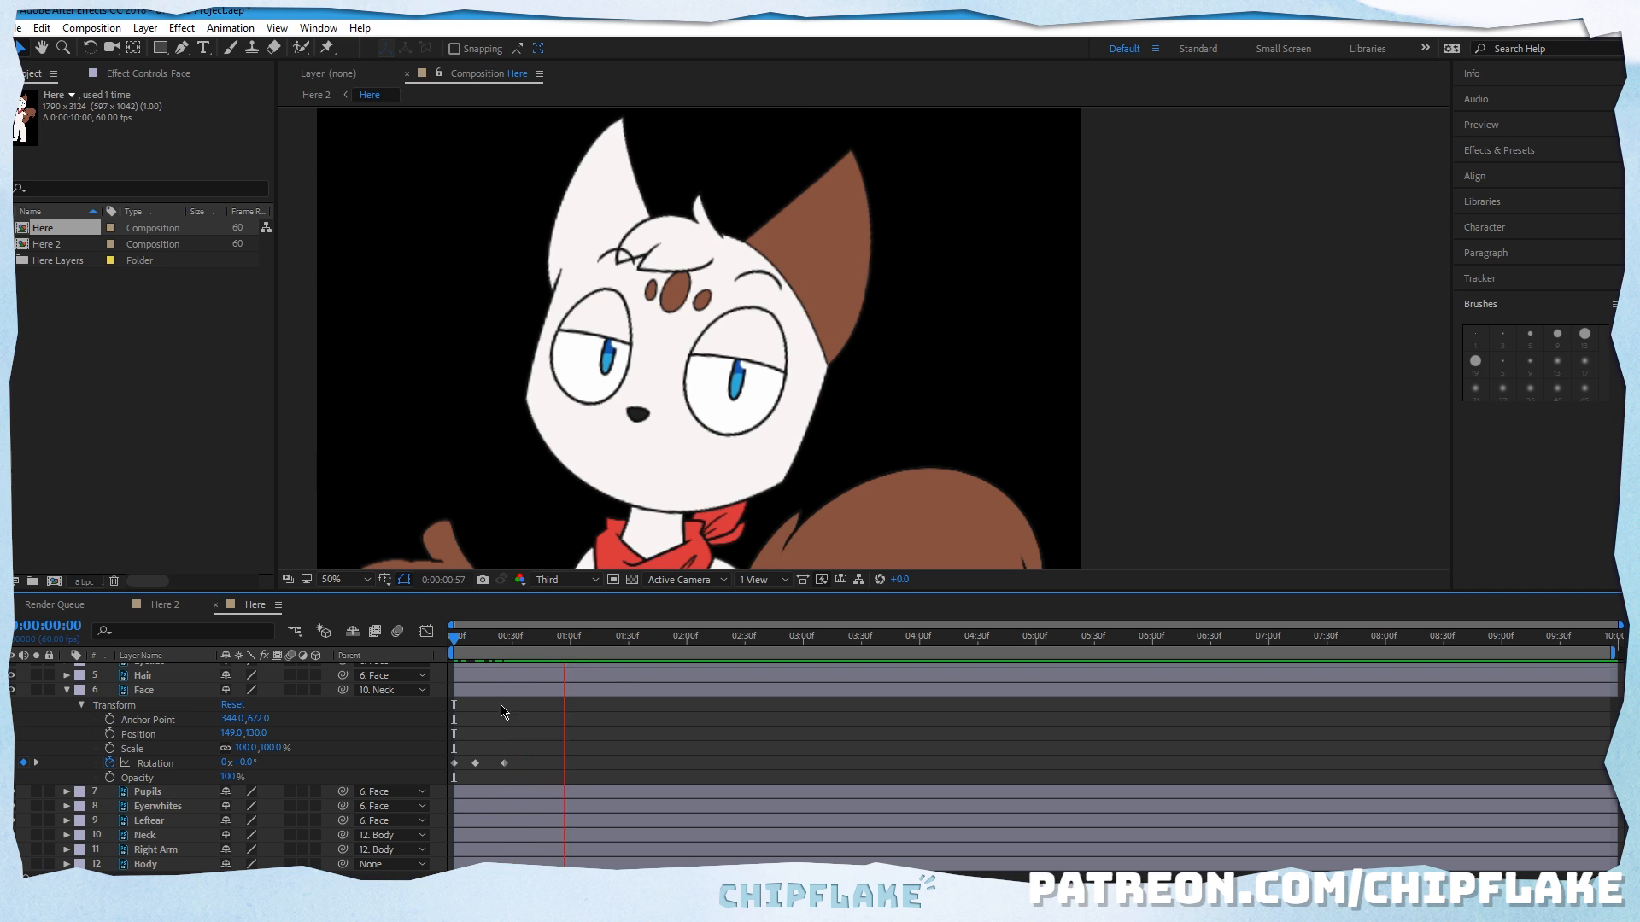
pyautogui.press('space')
pyautogui.press('space')
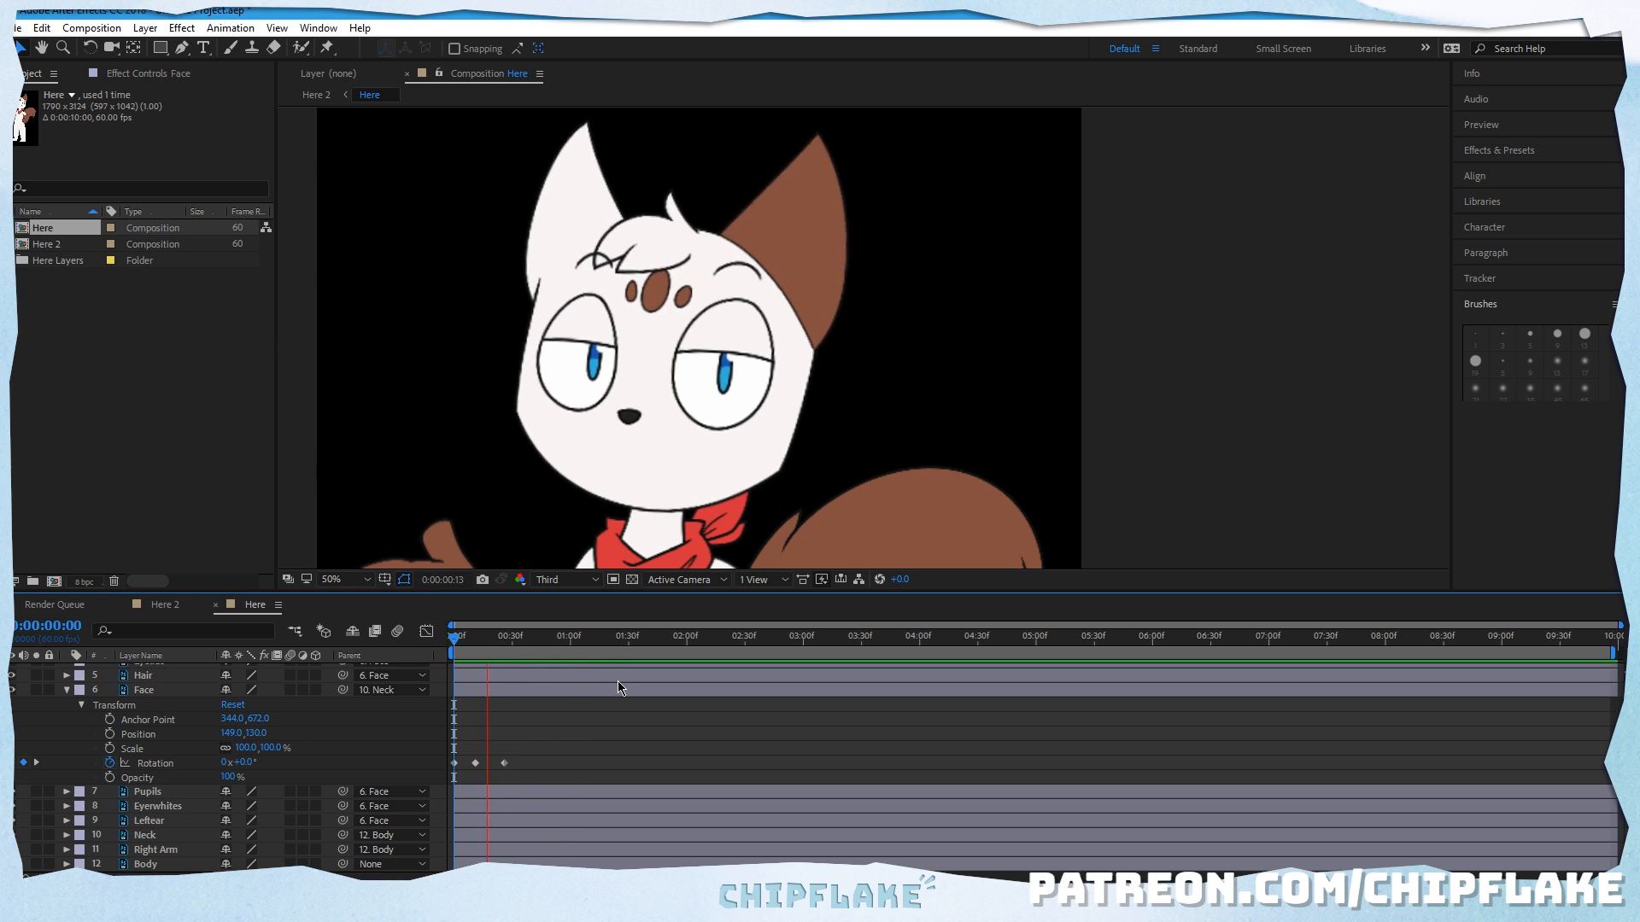
pyautogui.press('space')
# Step: Apply Easy Ease Out to the Face layer's first rotation keyframe, Easy Ease to the middle one, and Easy Ease In to the last
pyautogui.click(455, 763)
pyautogui.rightClick(455, 763)
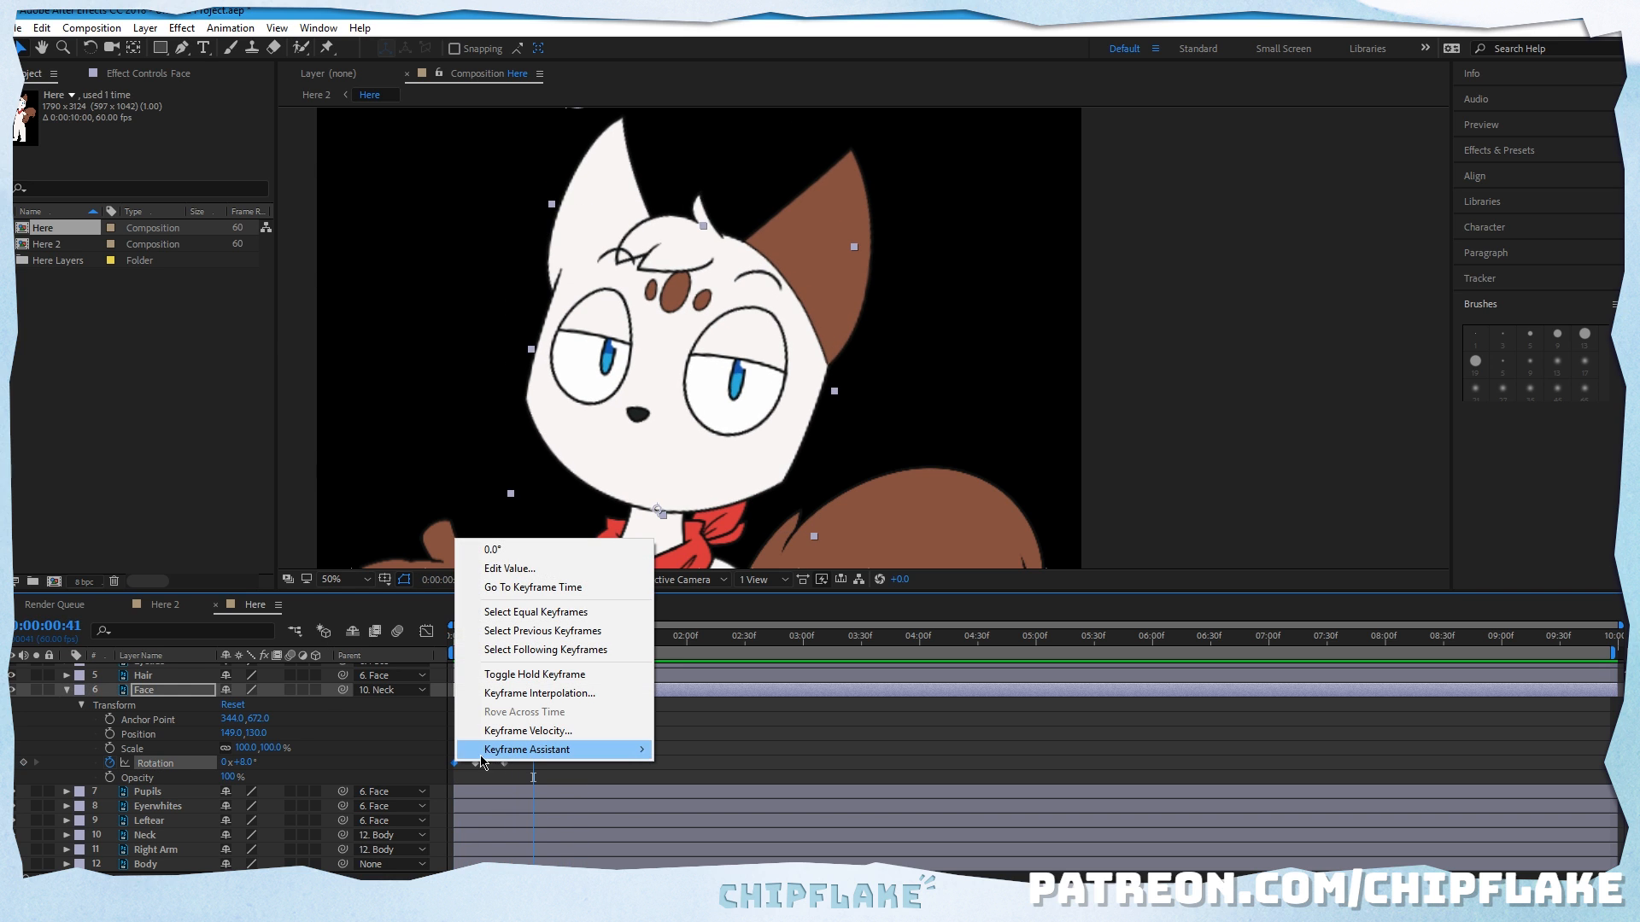
pyautogui.moveTo(486, 751)
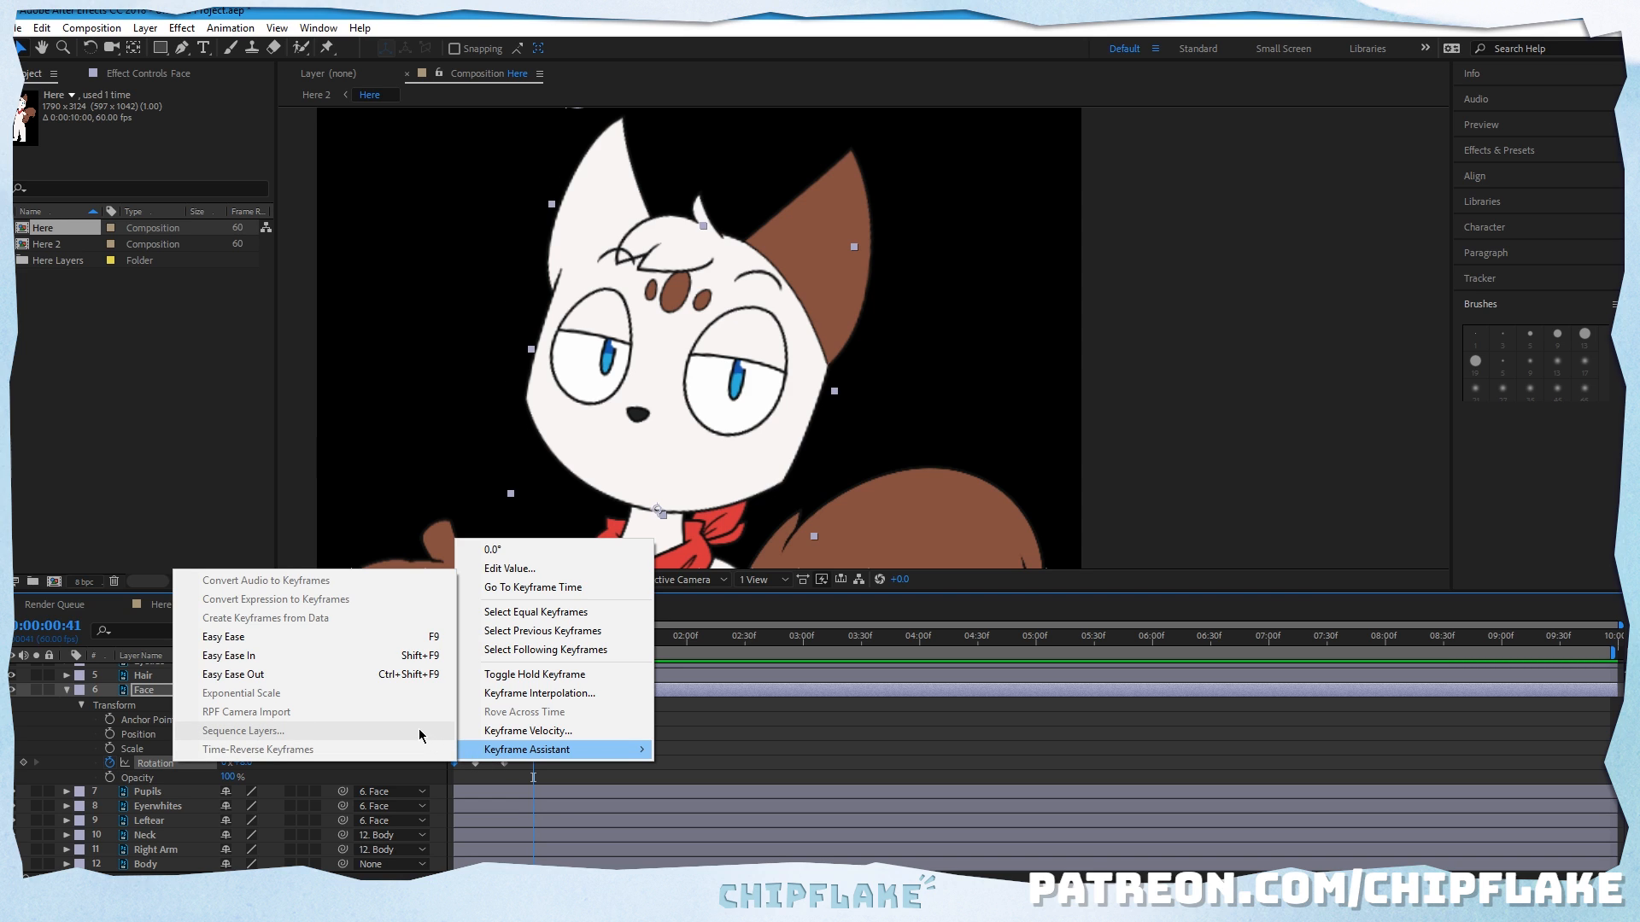
pyautogui.click(291, 678)
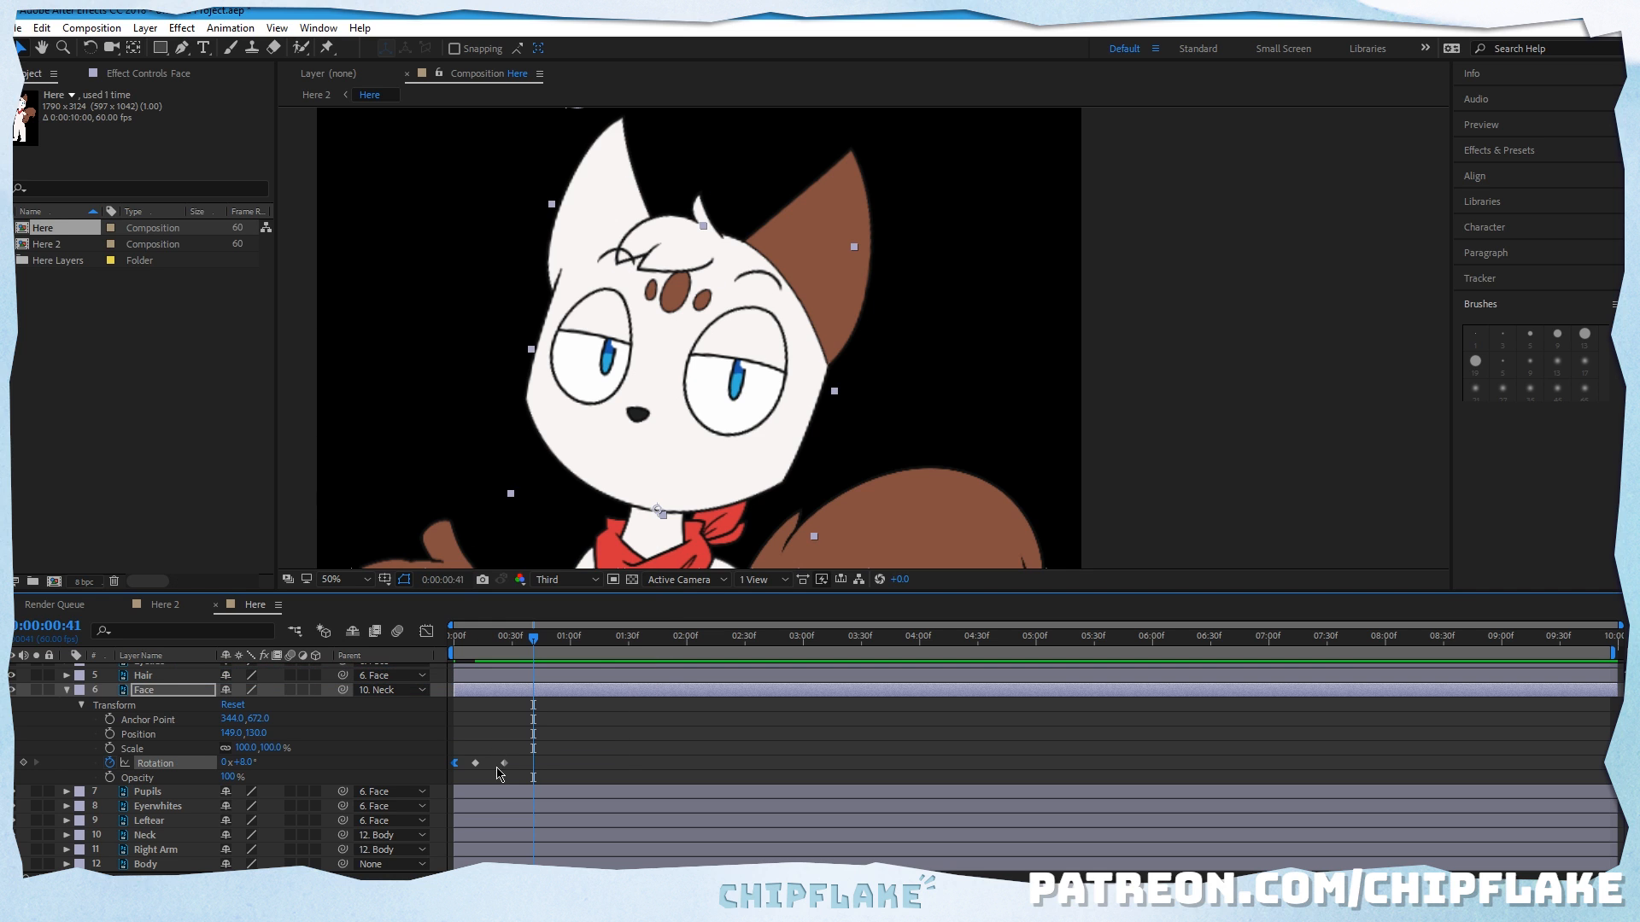
pyautogui.rightClick(476, 764)
pyautogui.moveTo(551, 746)
pyautogui.click(393, 641)
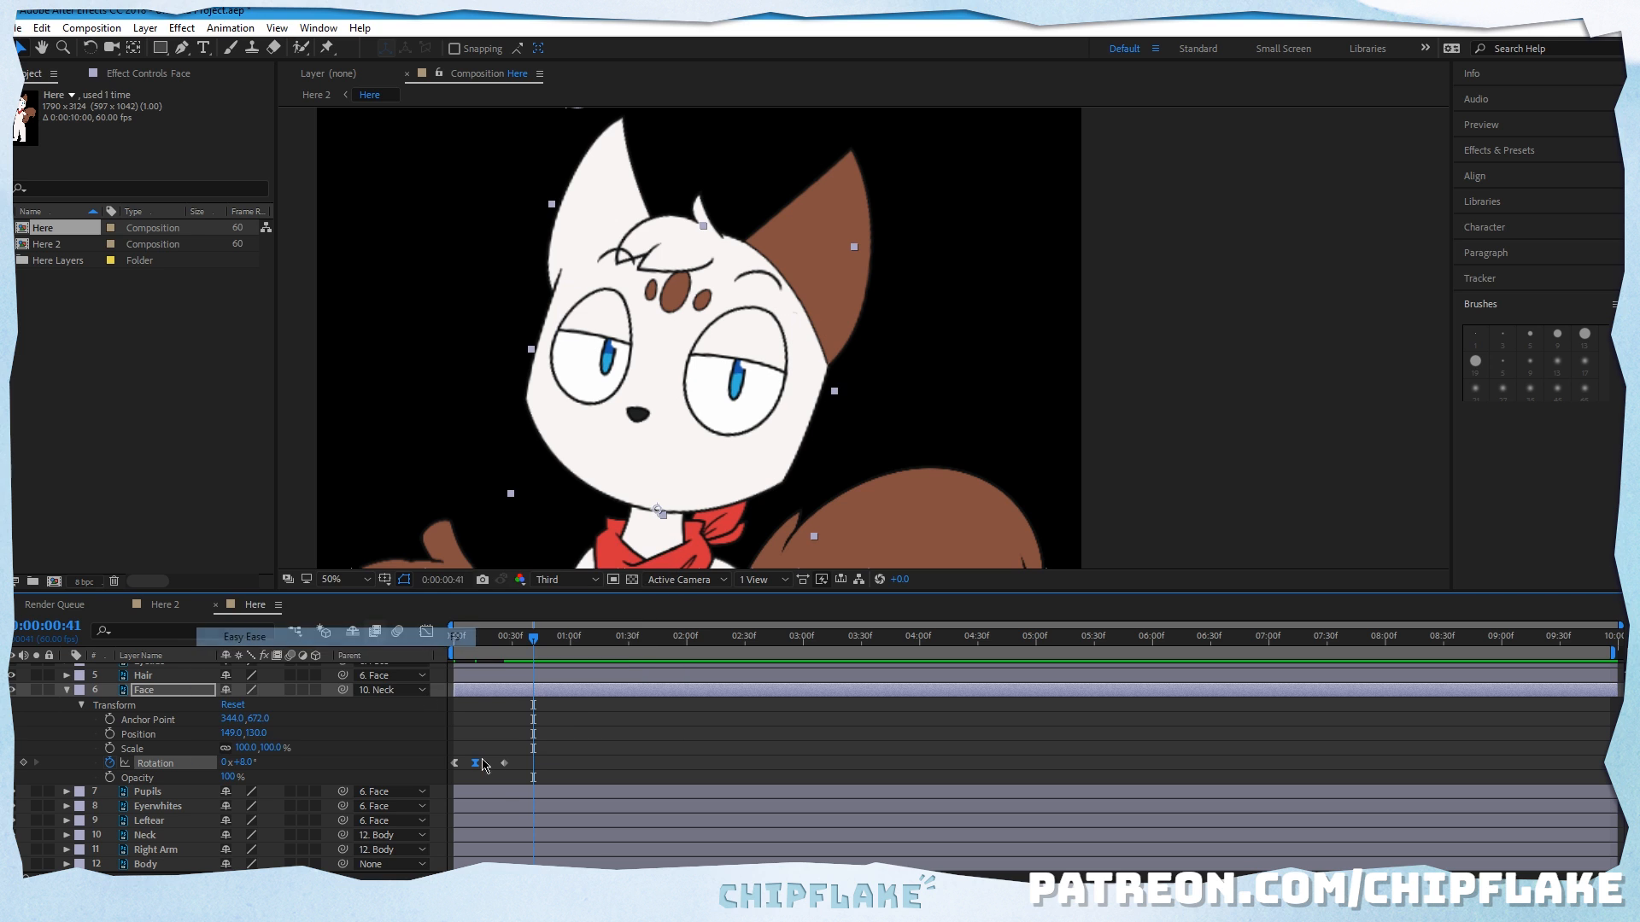
pyautogui.rightClick(505, 763)
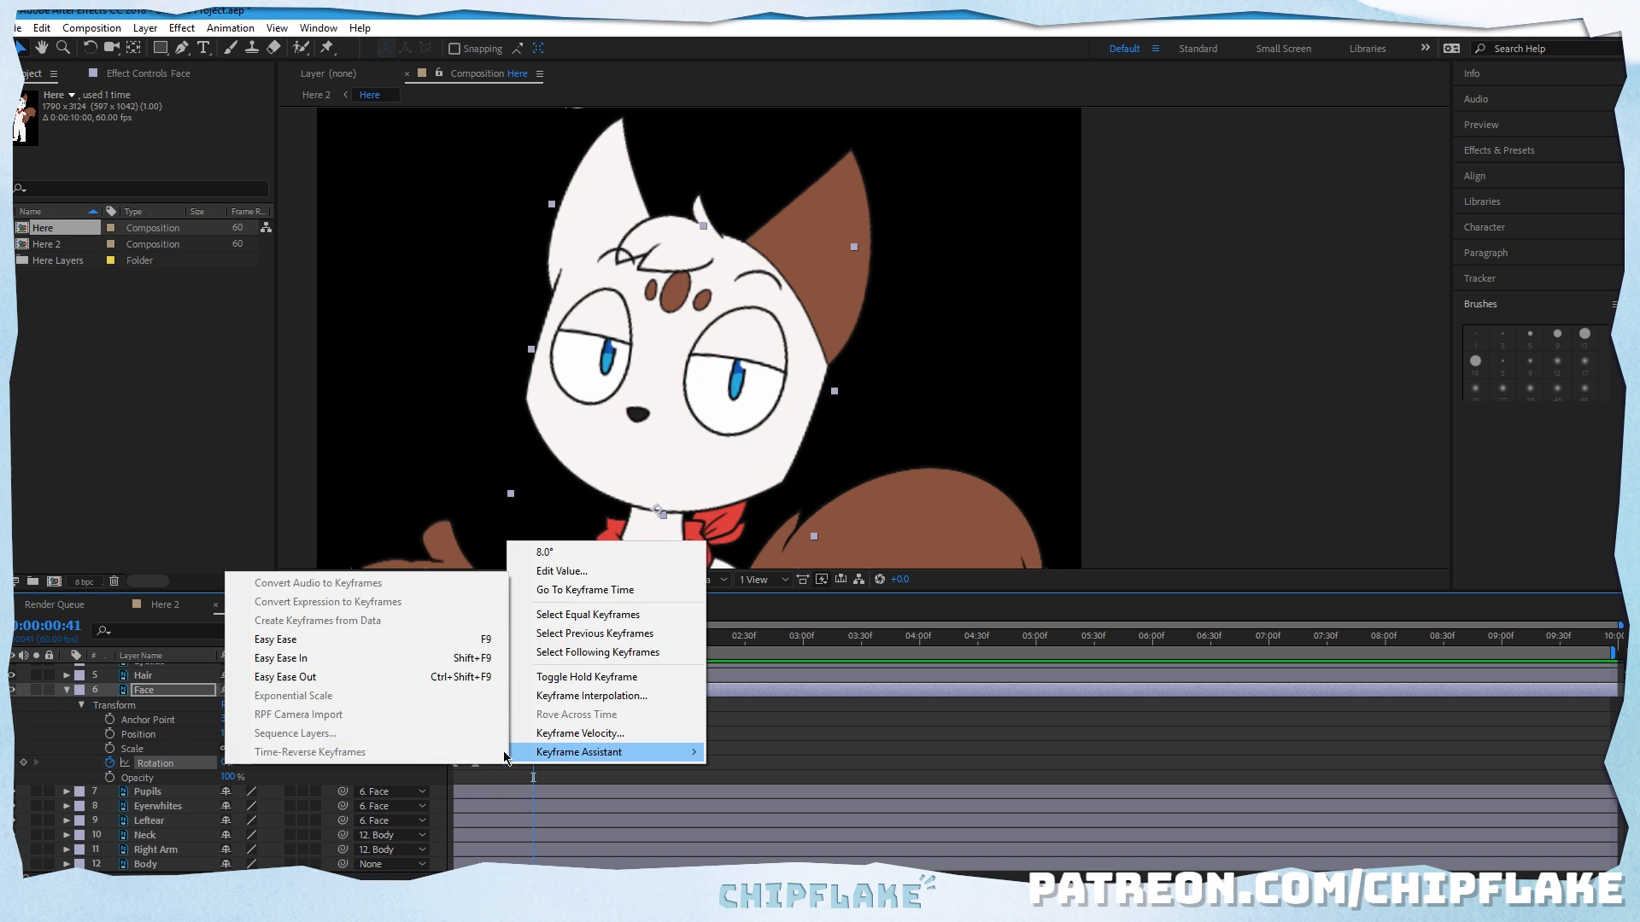
pyautogui.click(366, 659)
# Step: Play back and scrub through the eased head rotation from the start of the timeline
pyautogui.moveTo(533, 642); pyautogui.dragTo(442, 646)
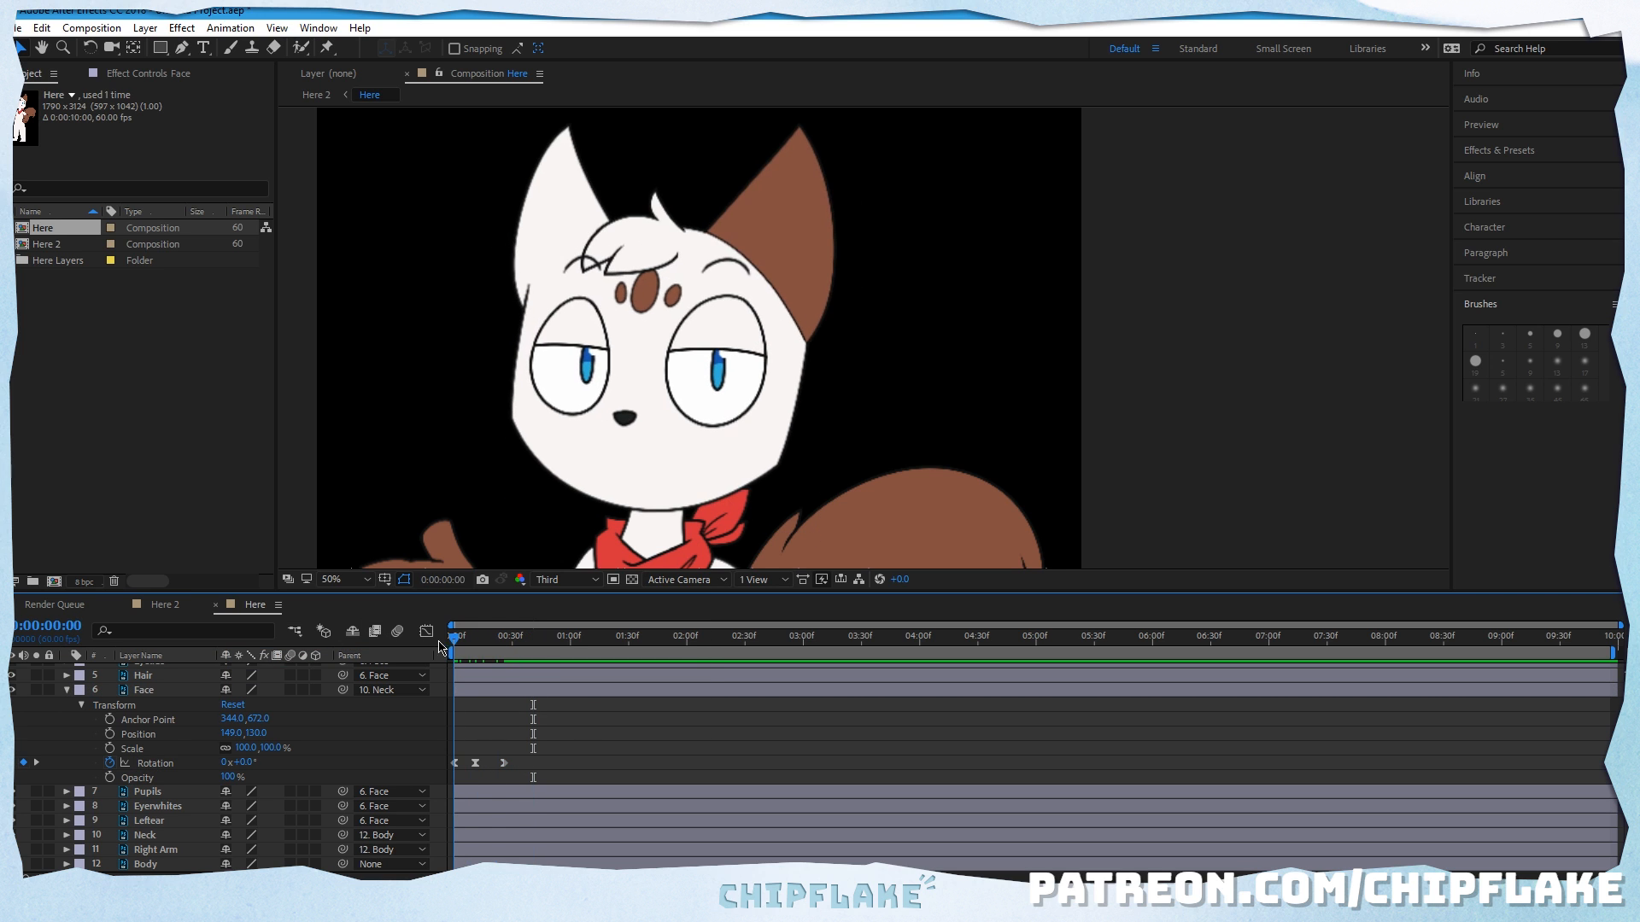
pyautogui.press('space')
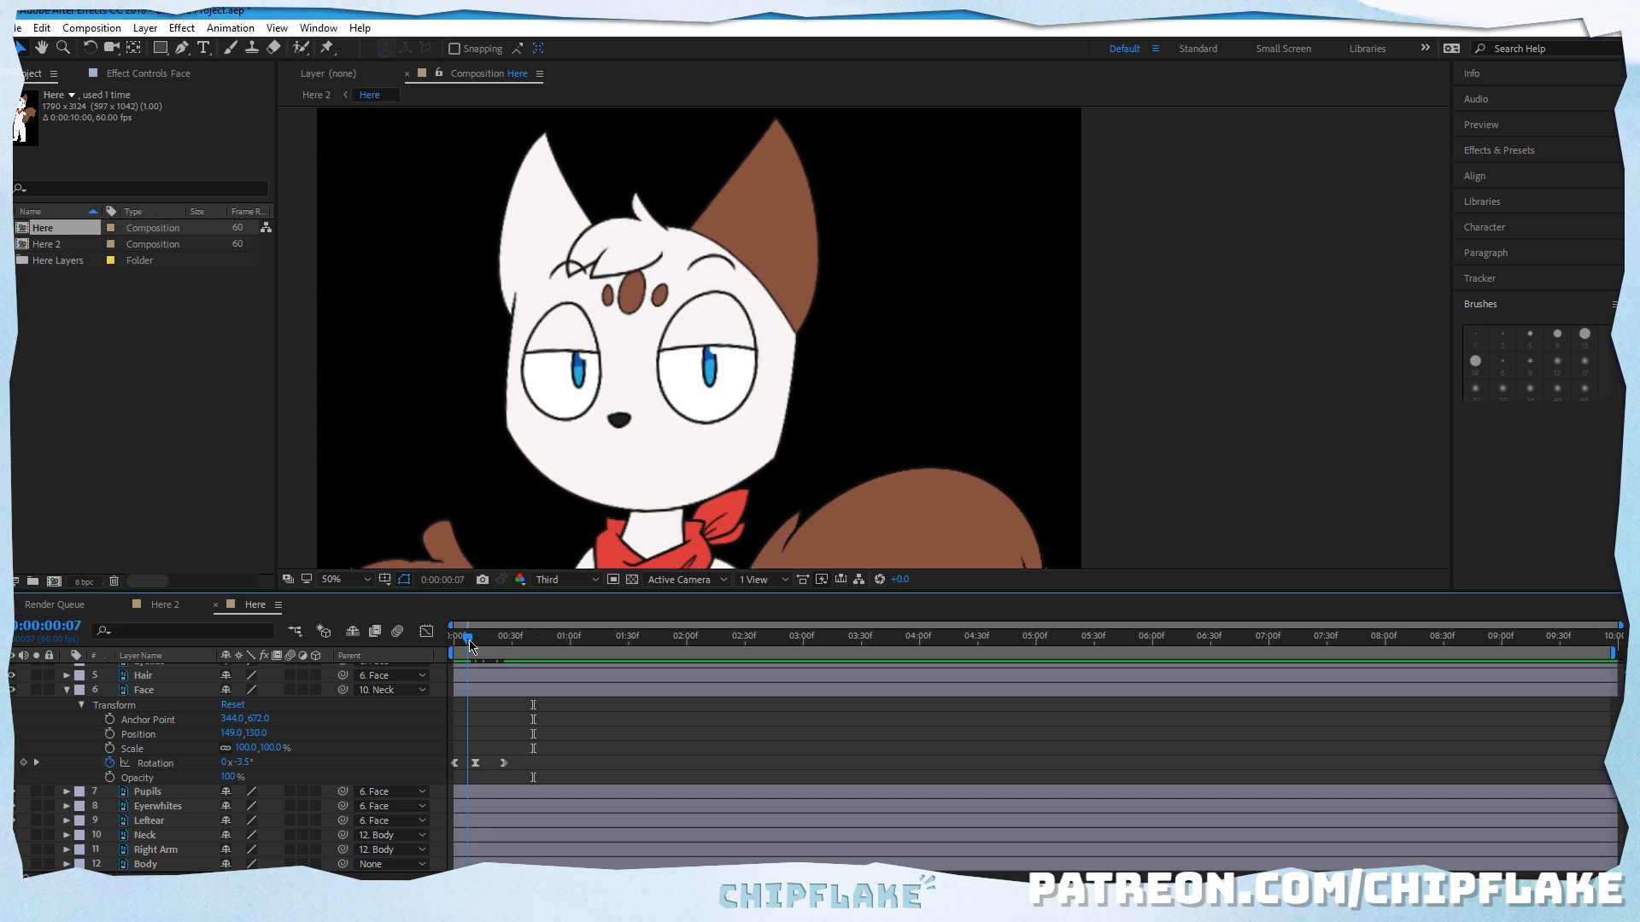
pyautogui.press('space')
pyautogui.moveTo(455, 655); pyautogui.dragTo(502, 655)
pyautogui.moveTo(519, 651); pyautogui.dragTo(531, 650)
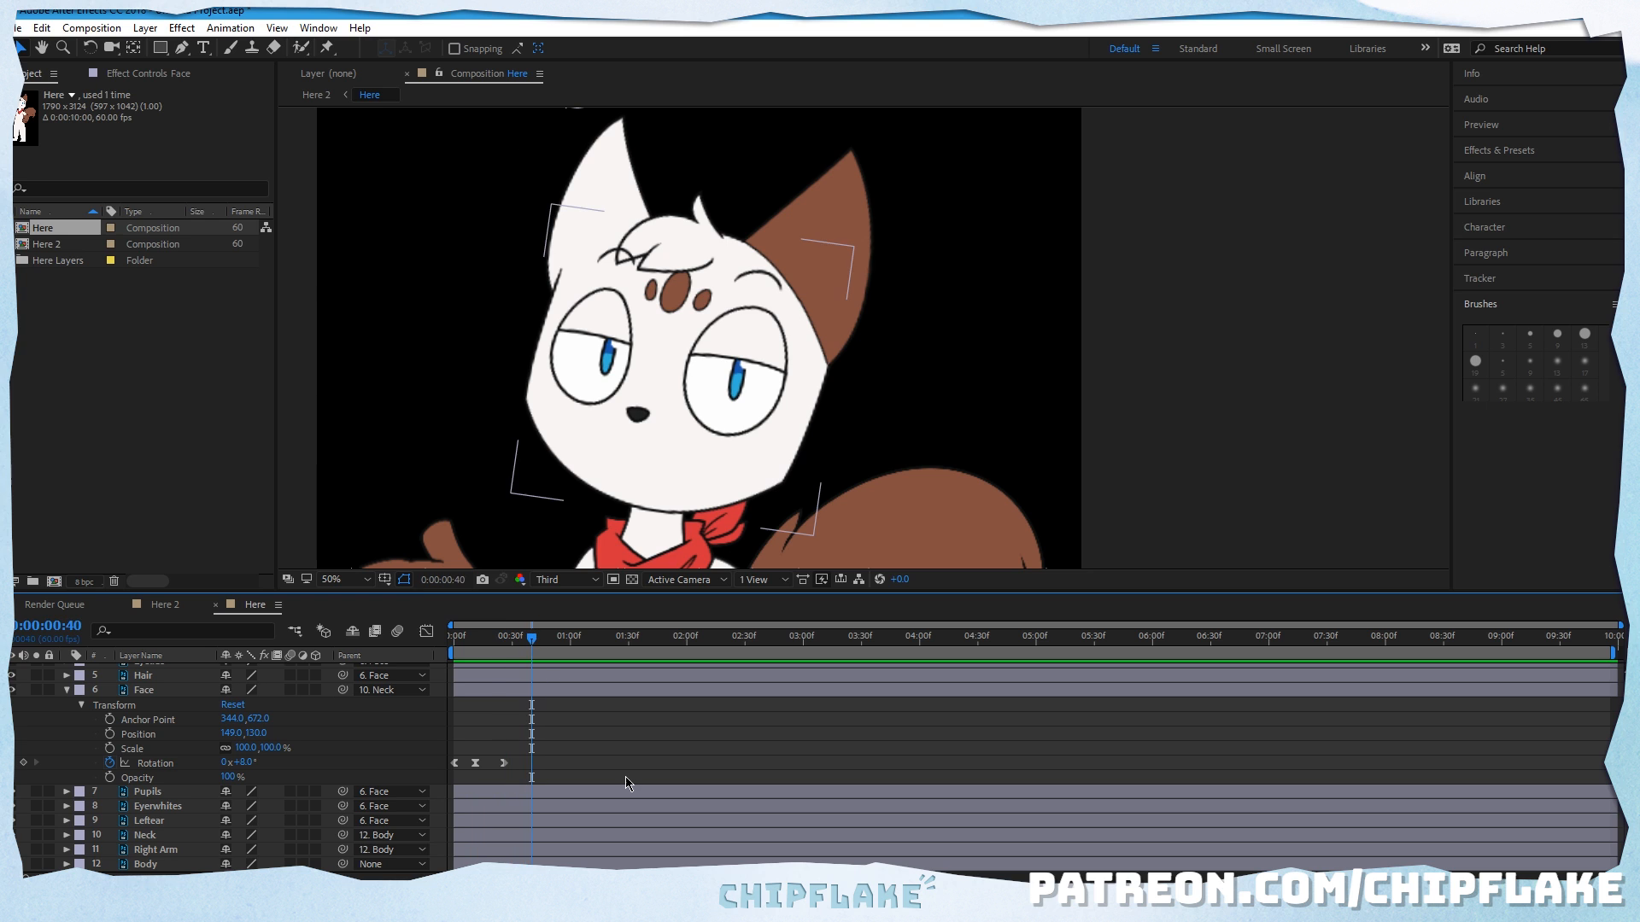
pyautogui.press('space')
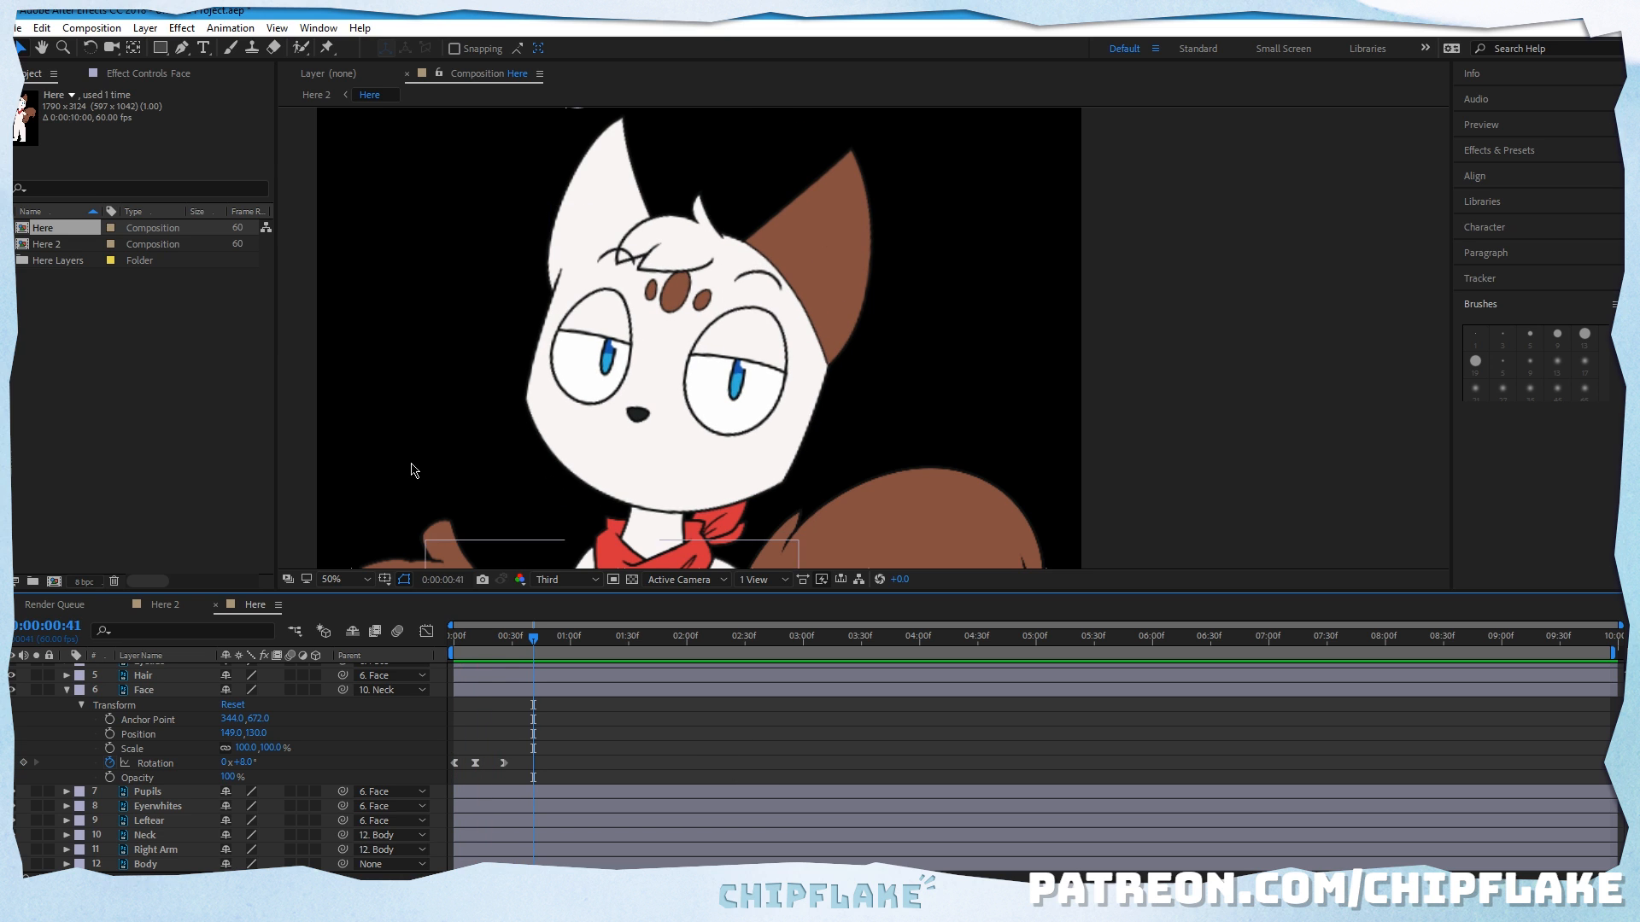
pyautogui.press('space')
pyautogui.click(317, 28)
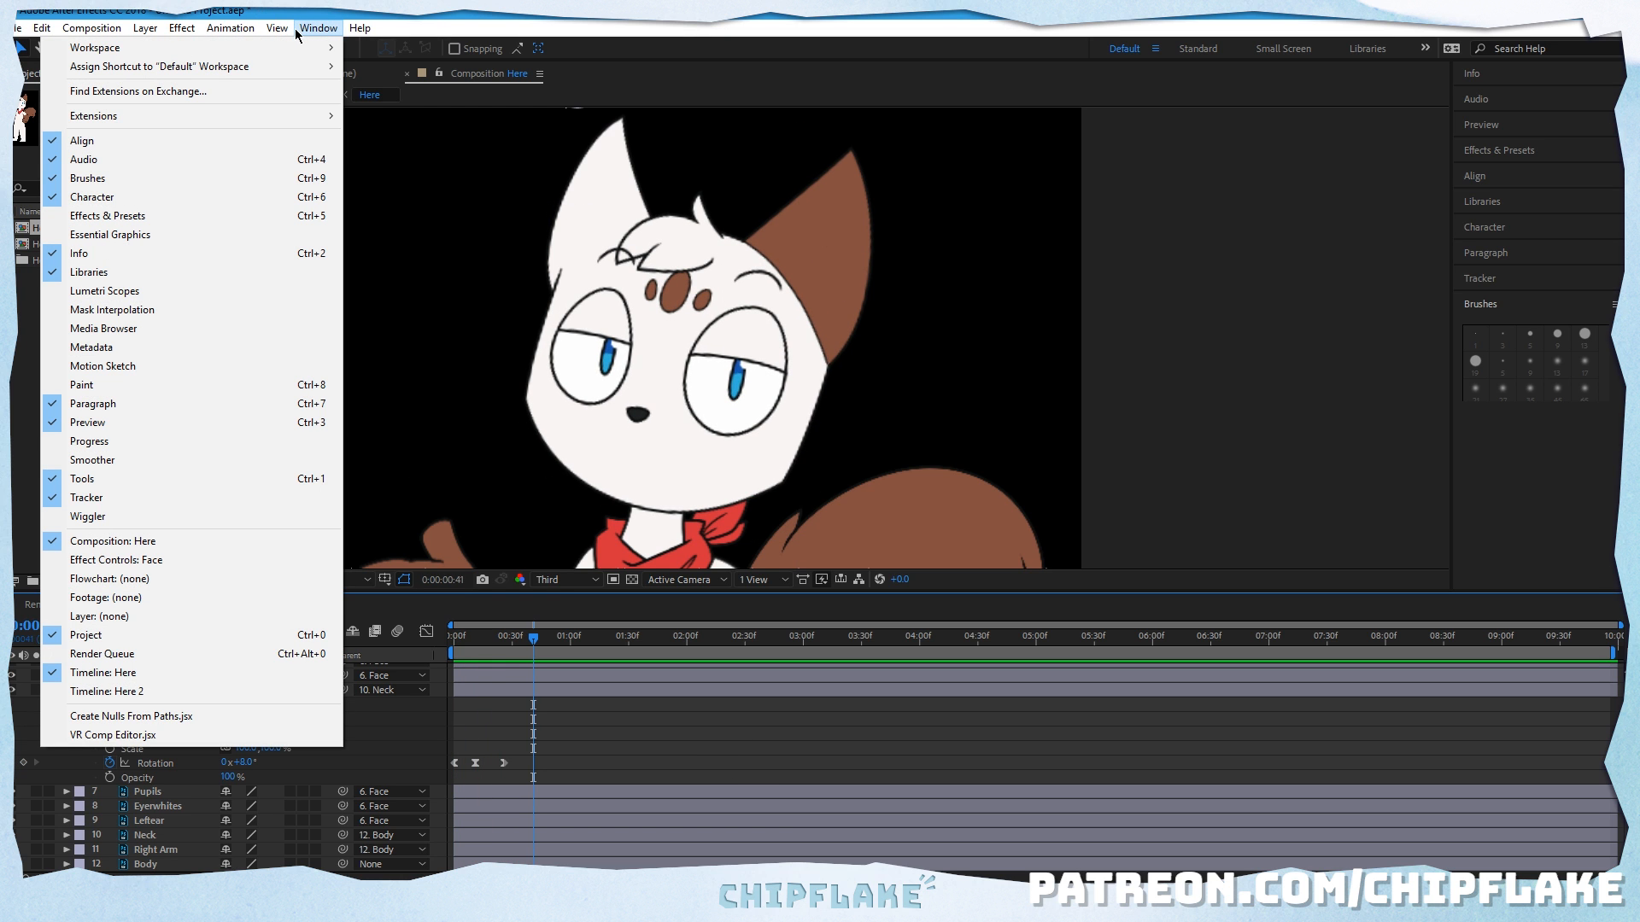
pyautogui.moveTo(269, 30)
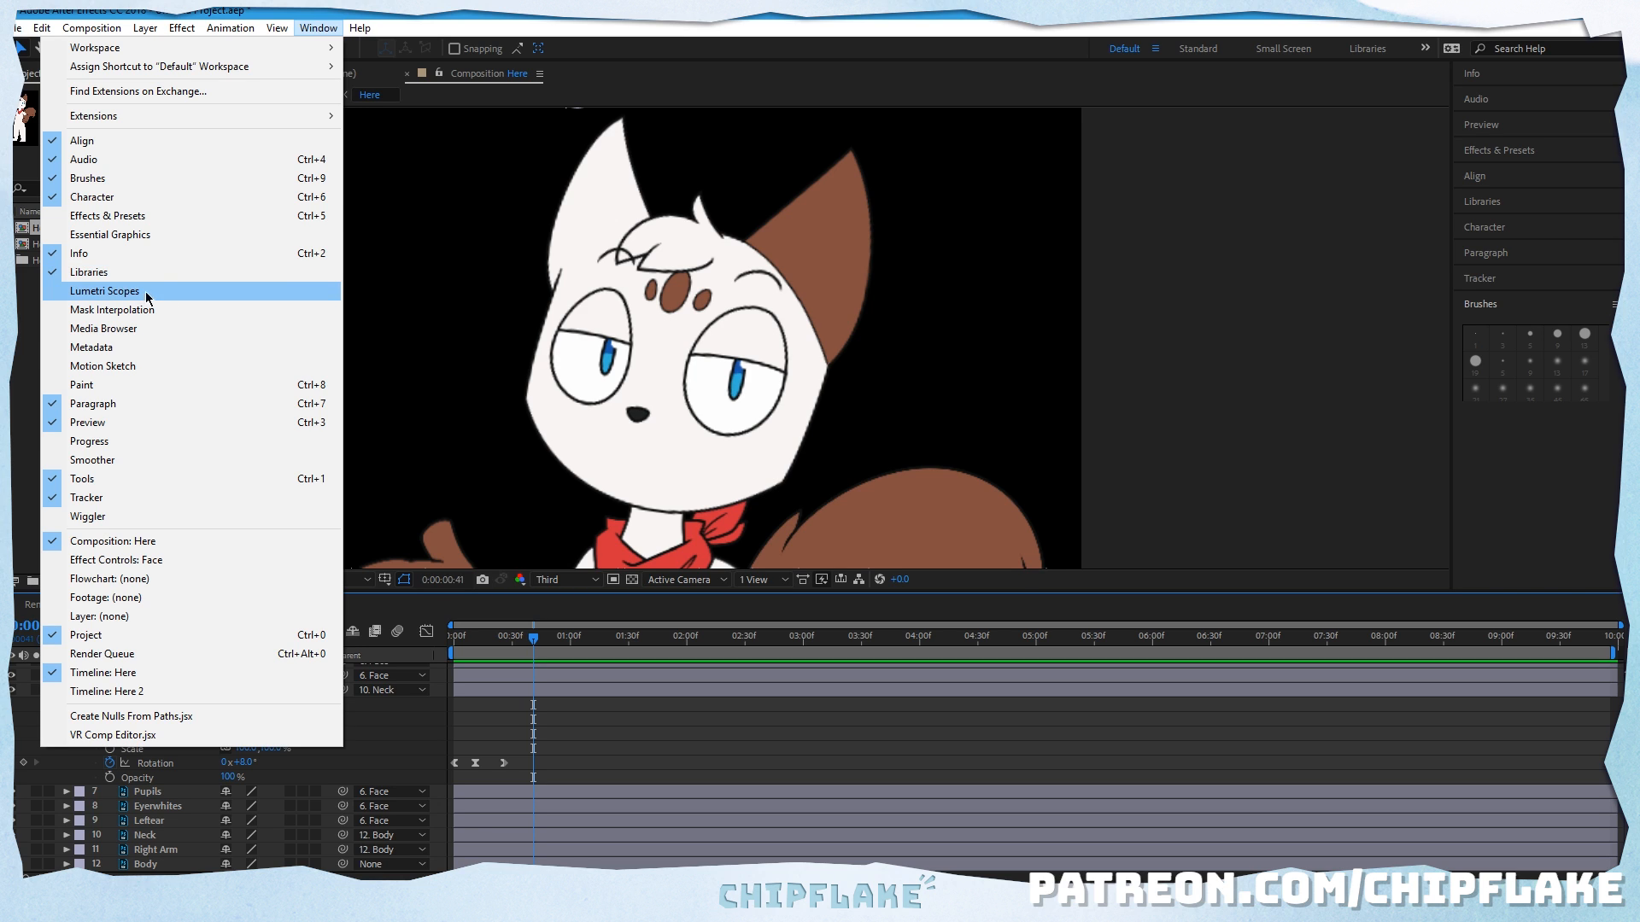
pyautogui.click(16, 348)
# Step: Undo the easing on all three of the Face layer's rotation keyframes
pyautogui.click(47, 27)
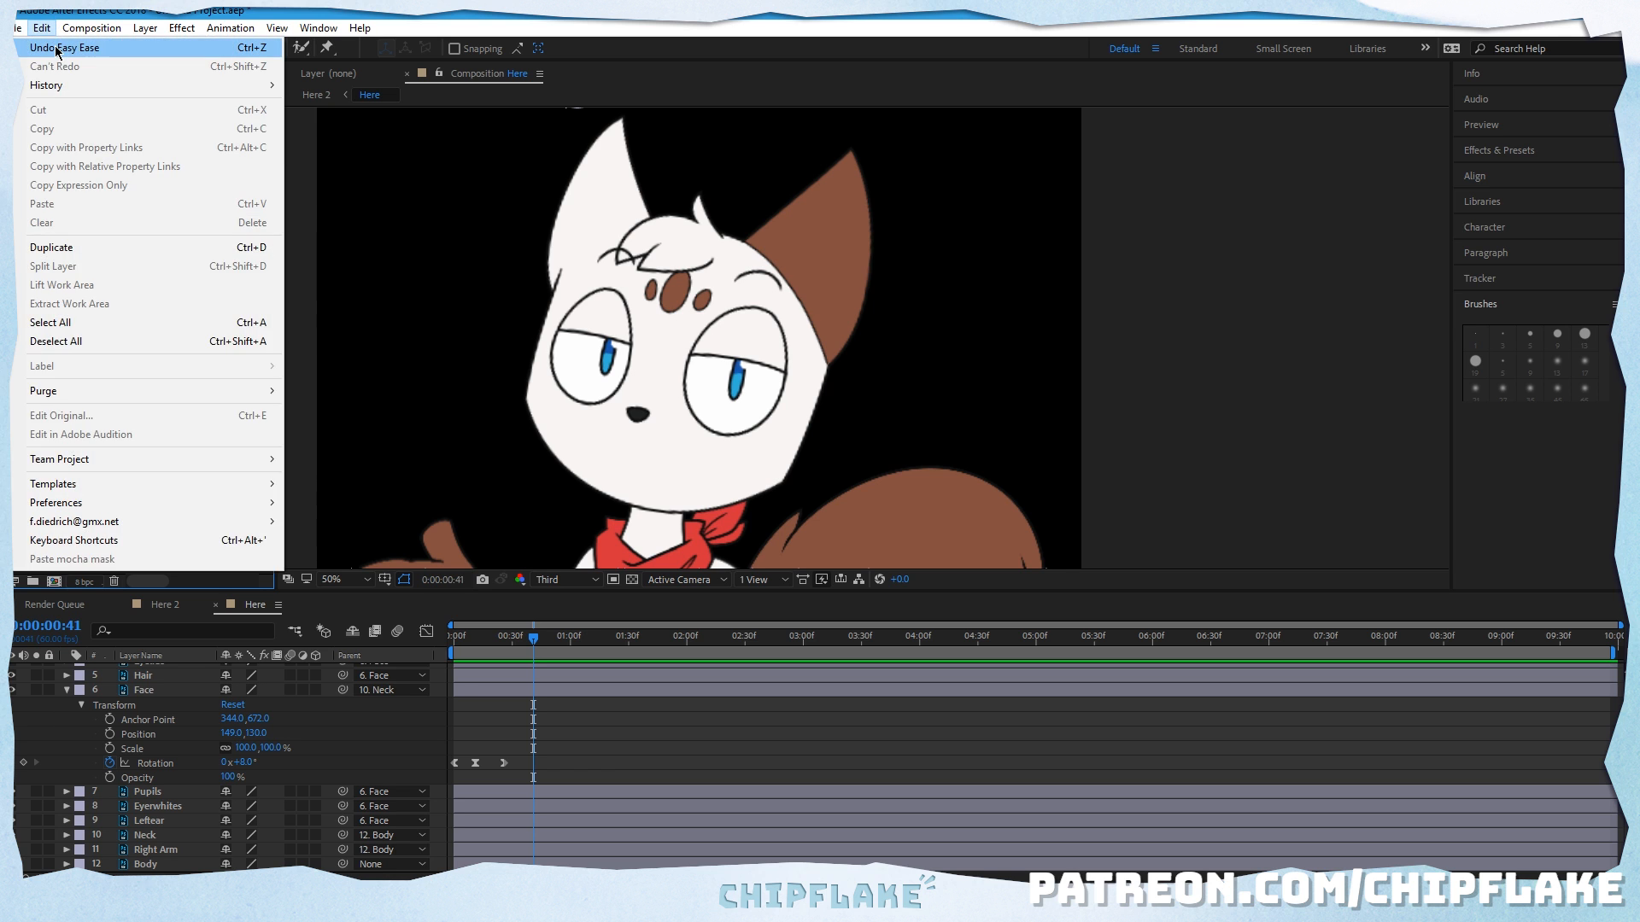
pyautogui.click(58, 48)
pyautogui.click(47, 27)
pyautogui.click(58, 48)
pyautogui.click(45, 30)
pyautogui.click(56, 47)
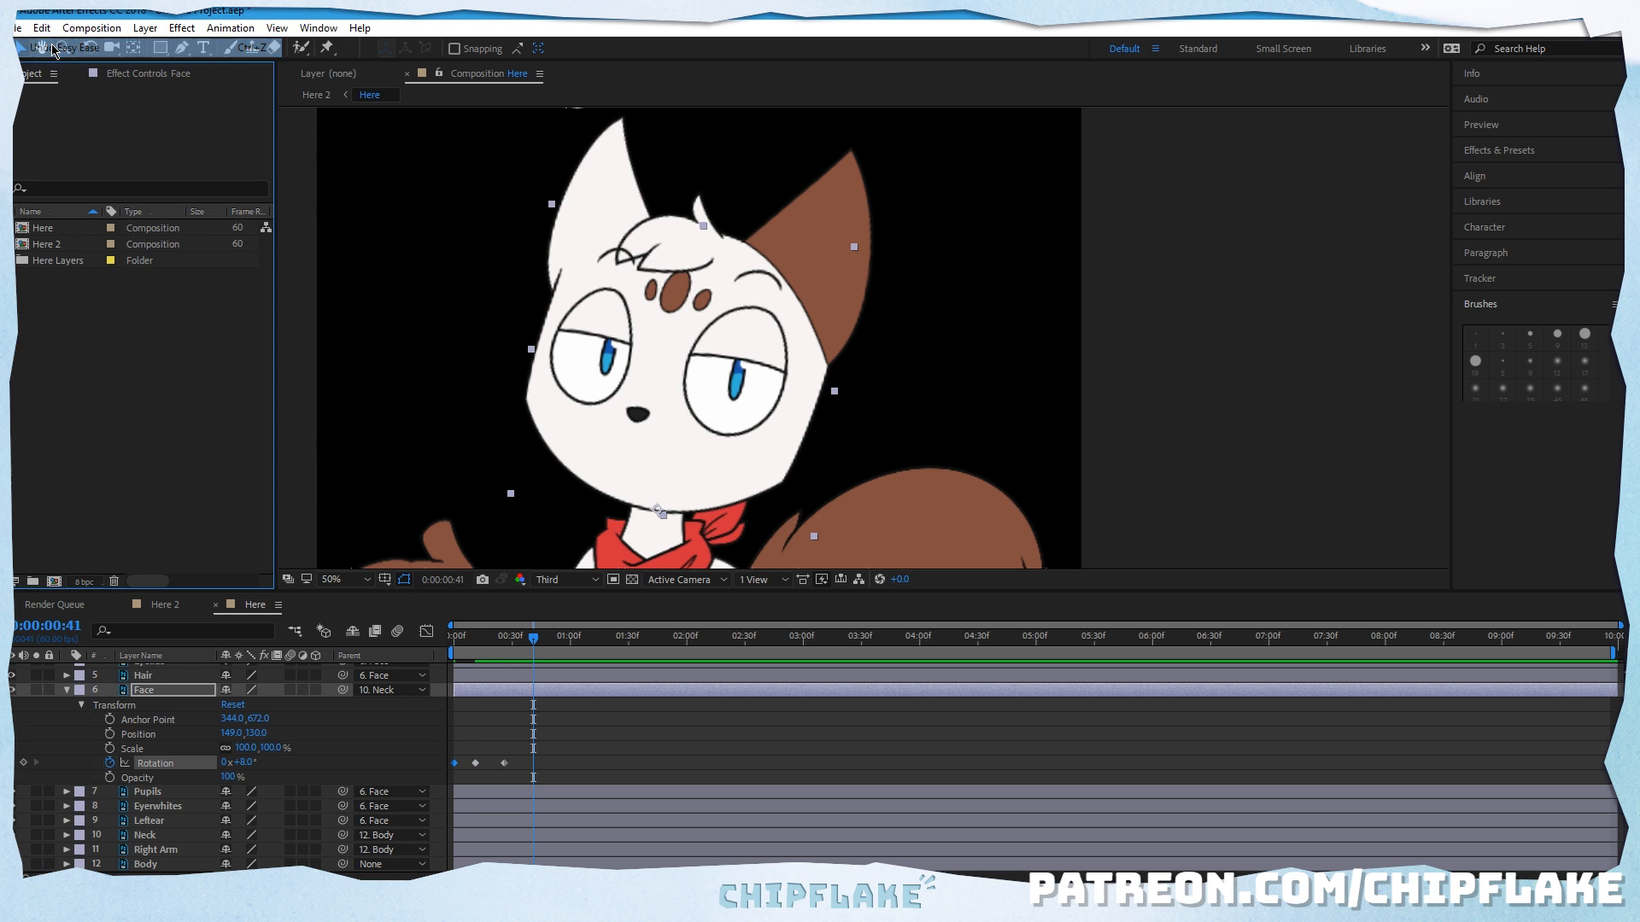
pyautogui.click(45, 30)
pyautogui.click(44, 30)
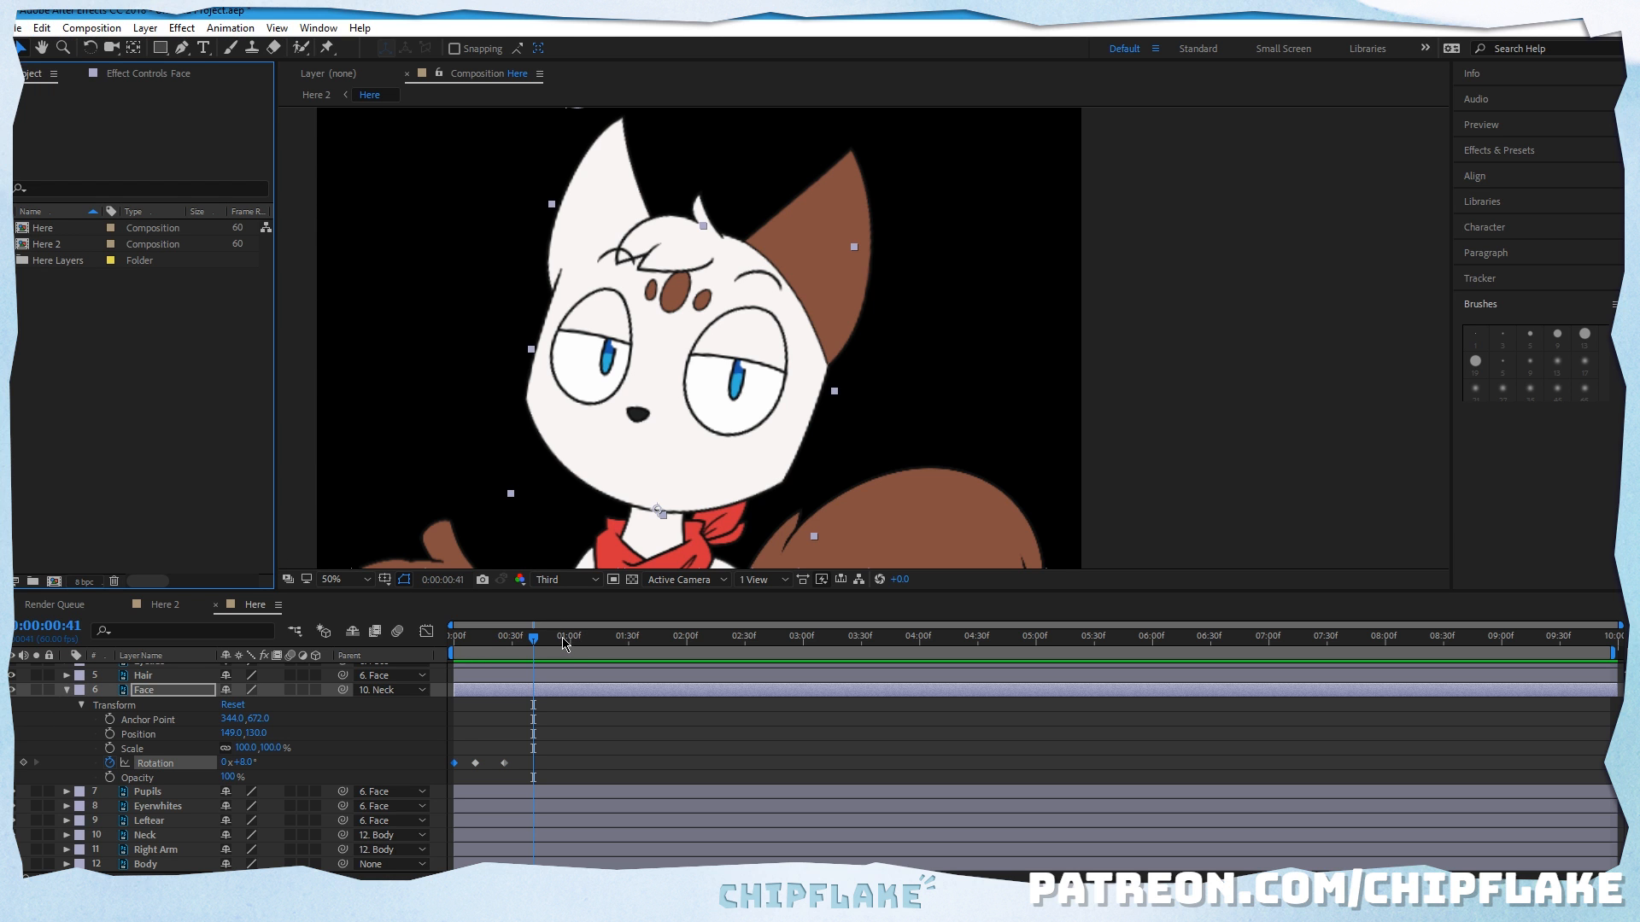
# Step: Play back the head rotation without easing from the start of the timeline
pyautogui.moveTo(560, 640); pyautogui.dragTo(451, 640)
pyautogui.click(745, 745)
pyautogui.press('space')
pyautogui.press('space')
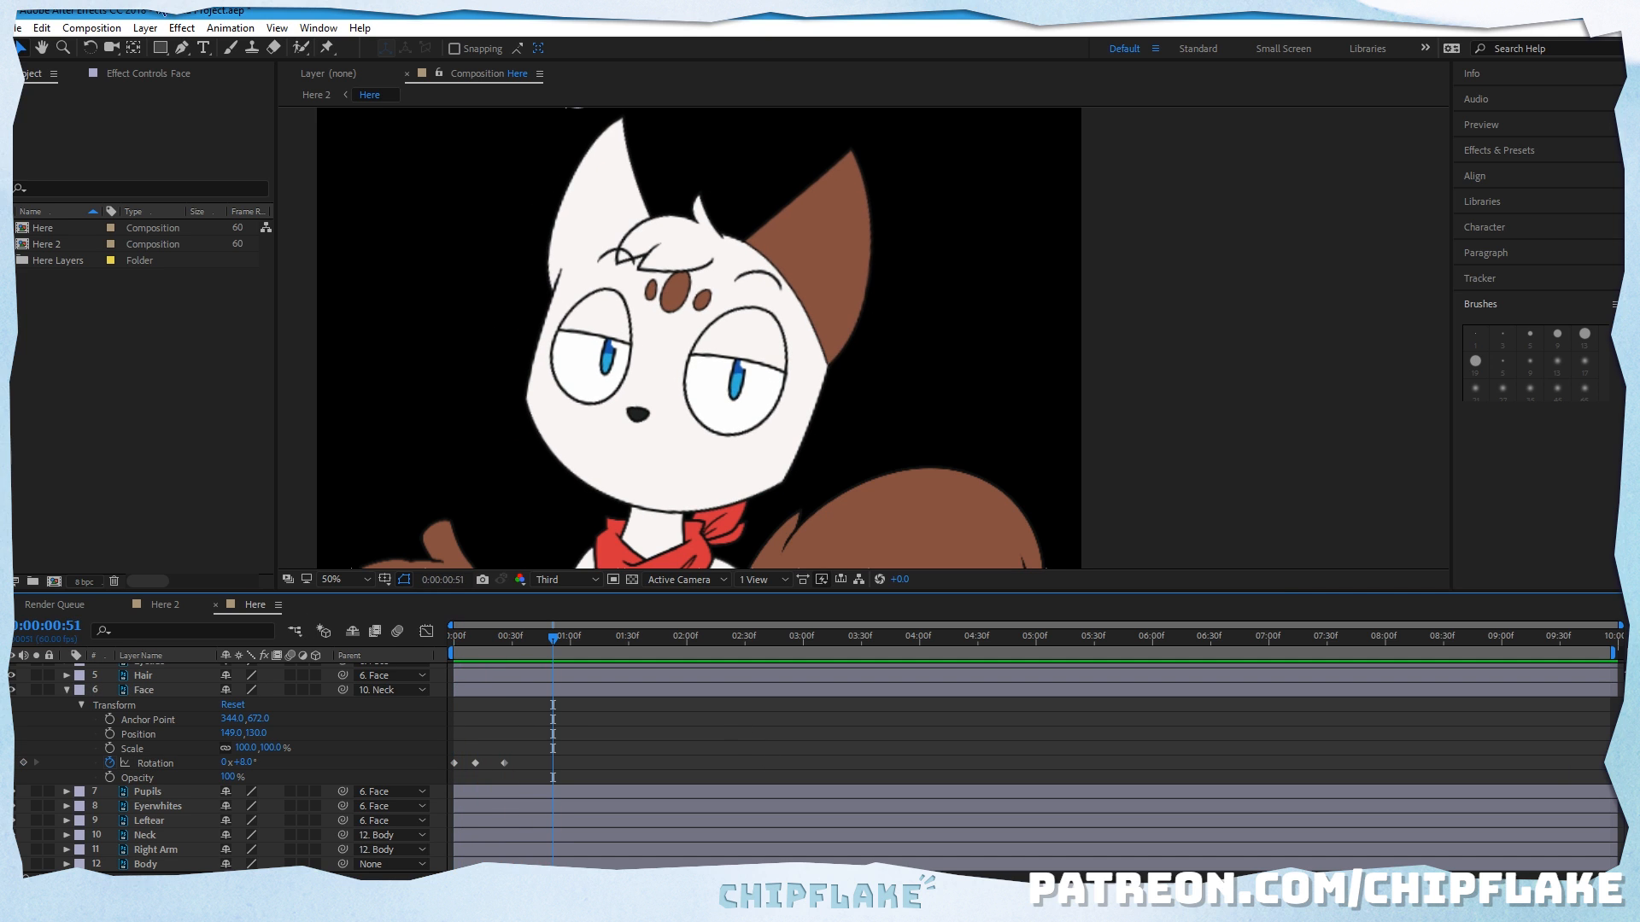
# Step: Undo and redo the last value change on the Face layer's rotation
pyautogui.click(39, 24)
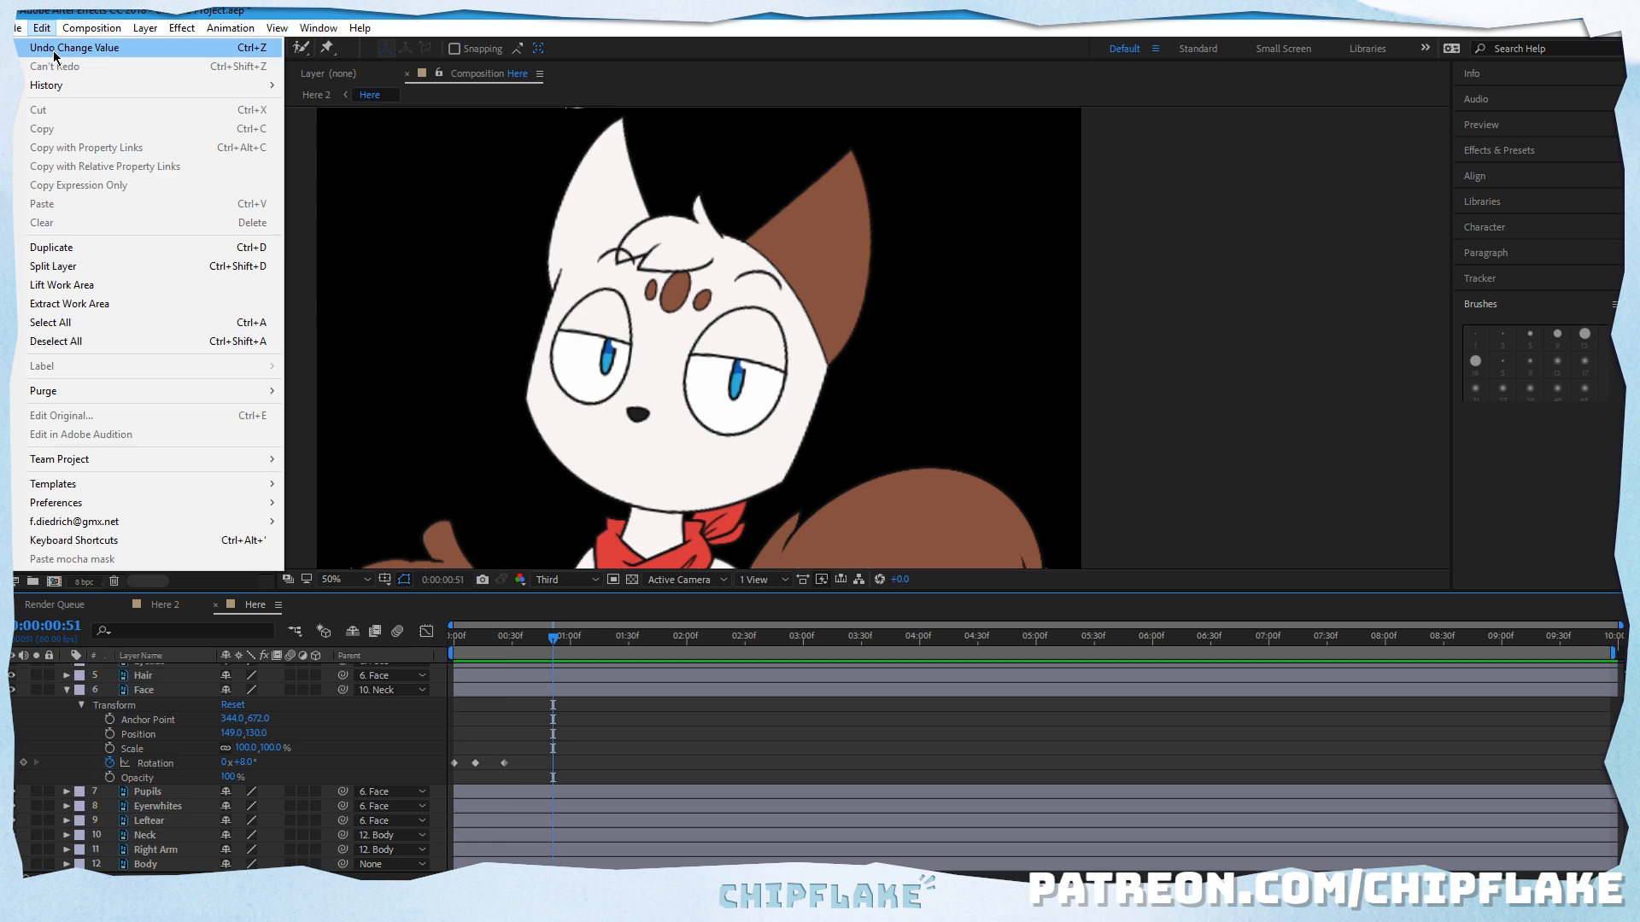
pyautogui.click(53, 48)
pyautogui.click(41, 28)
pyautogui.click(60, 68)
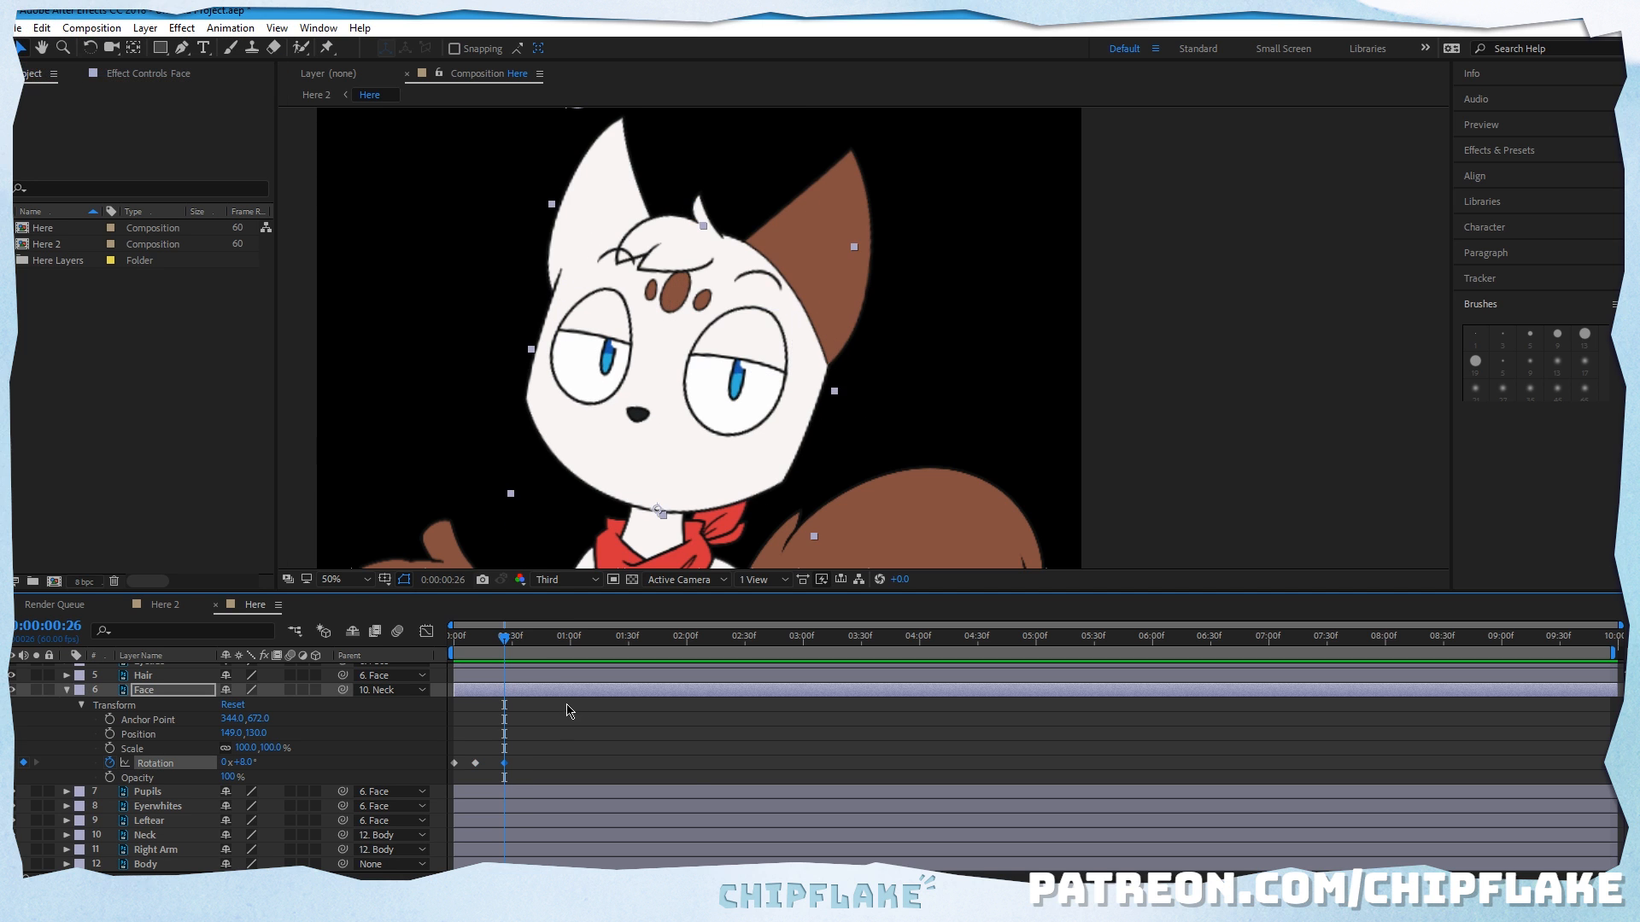
# Step: Apply Easy Ease In to the Face layer's last rotation keyframe, Easy Ease to the middle one, and Easy Ease Out to the first
pyautogui.click(540, 767)
pyautogui.rightClick(505, 763)
pyautogui.moveTo(581, 752)
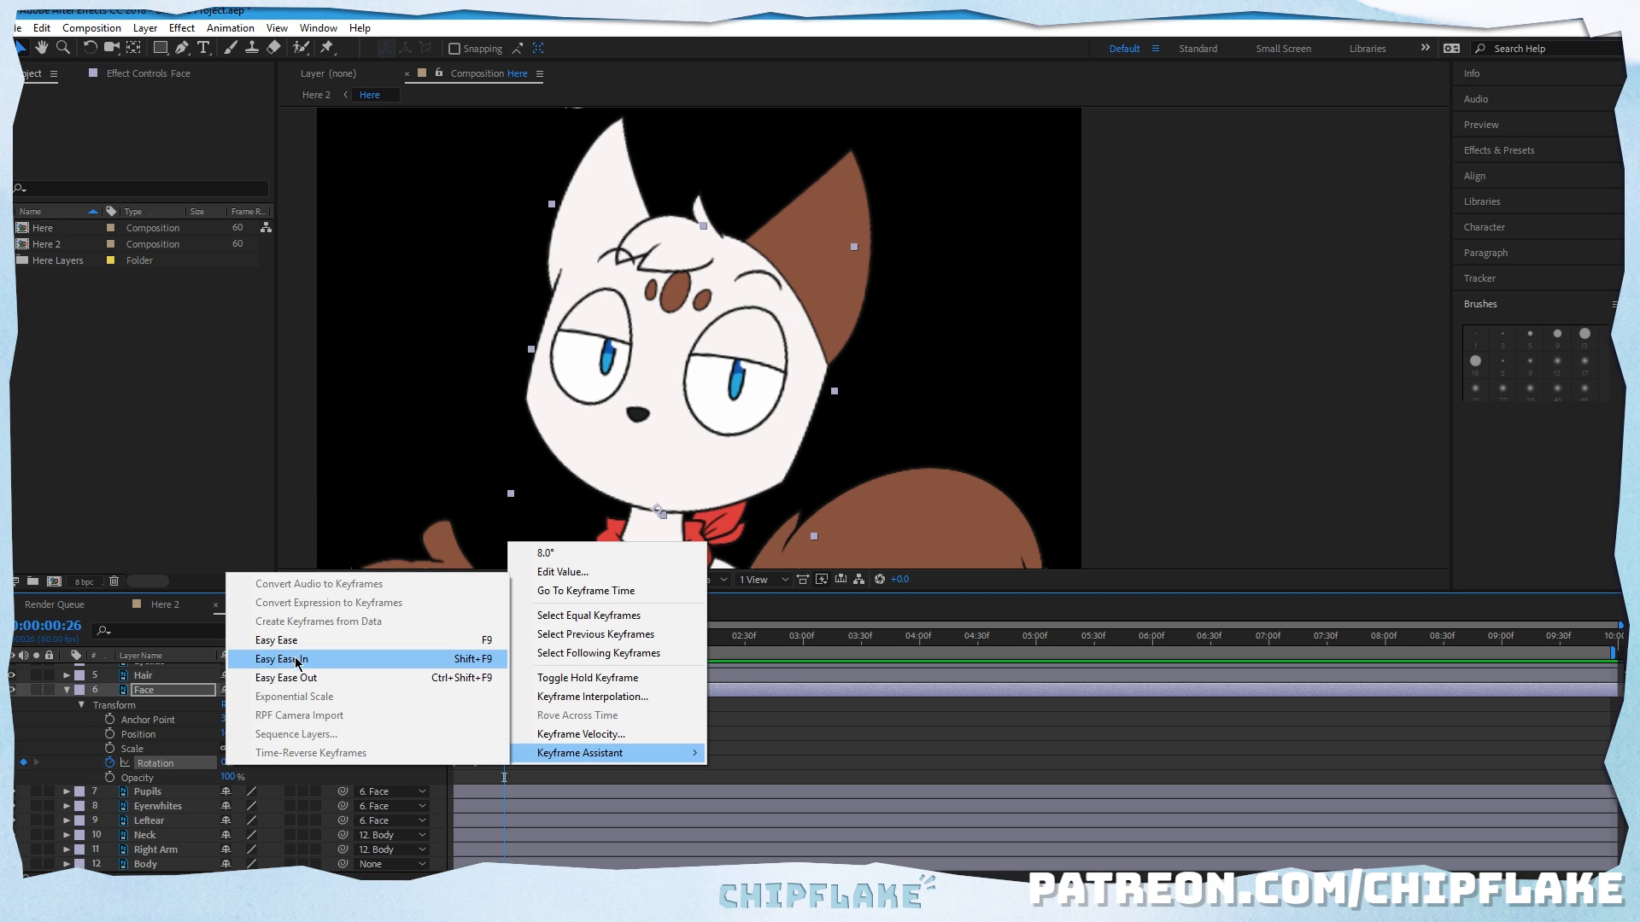
pyautogui.click(282, 641)
pyautogui.rightClick(475, 763)
pyautogui.click(334, 646)
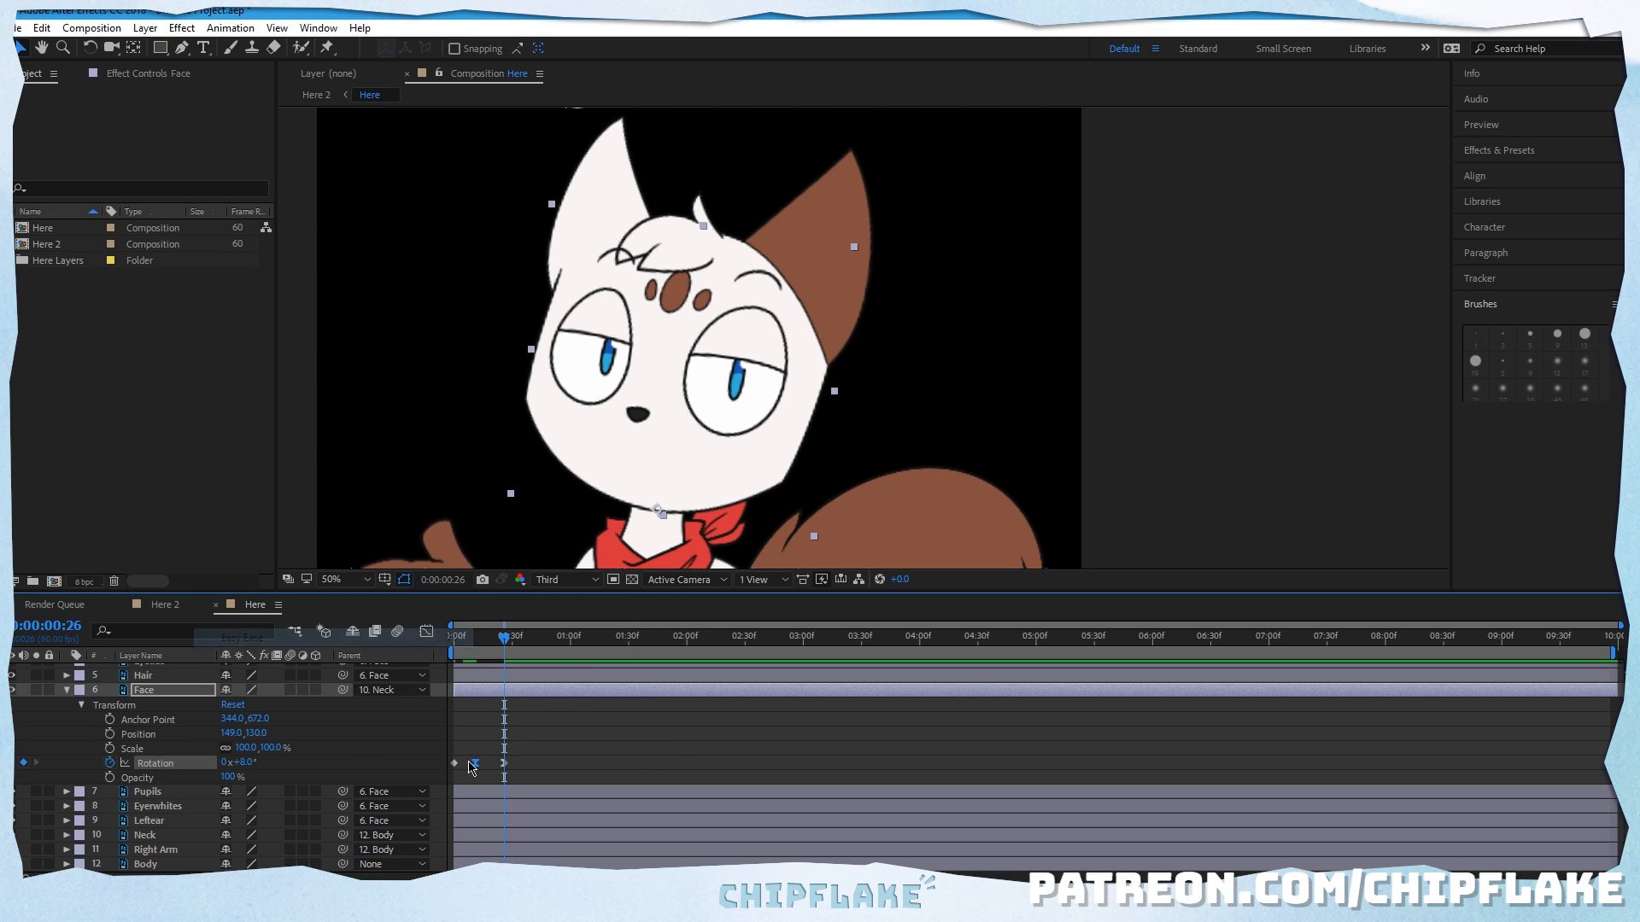
pyautogui.rightClick(455, 763)
pyautogui.click(256, 674)
# Step: Move the Face layer's last rotation keyframe to about frame 45 and play back the slower head motion
pyautogui.press('space')
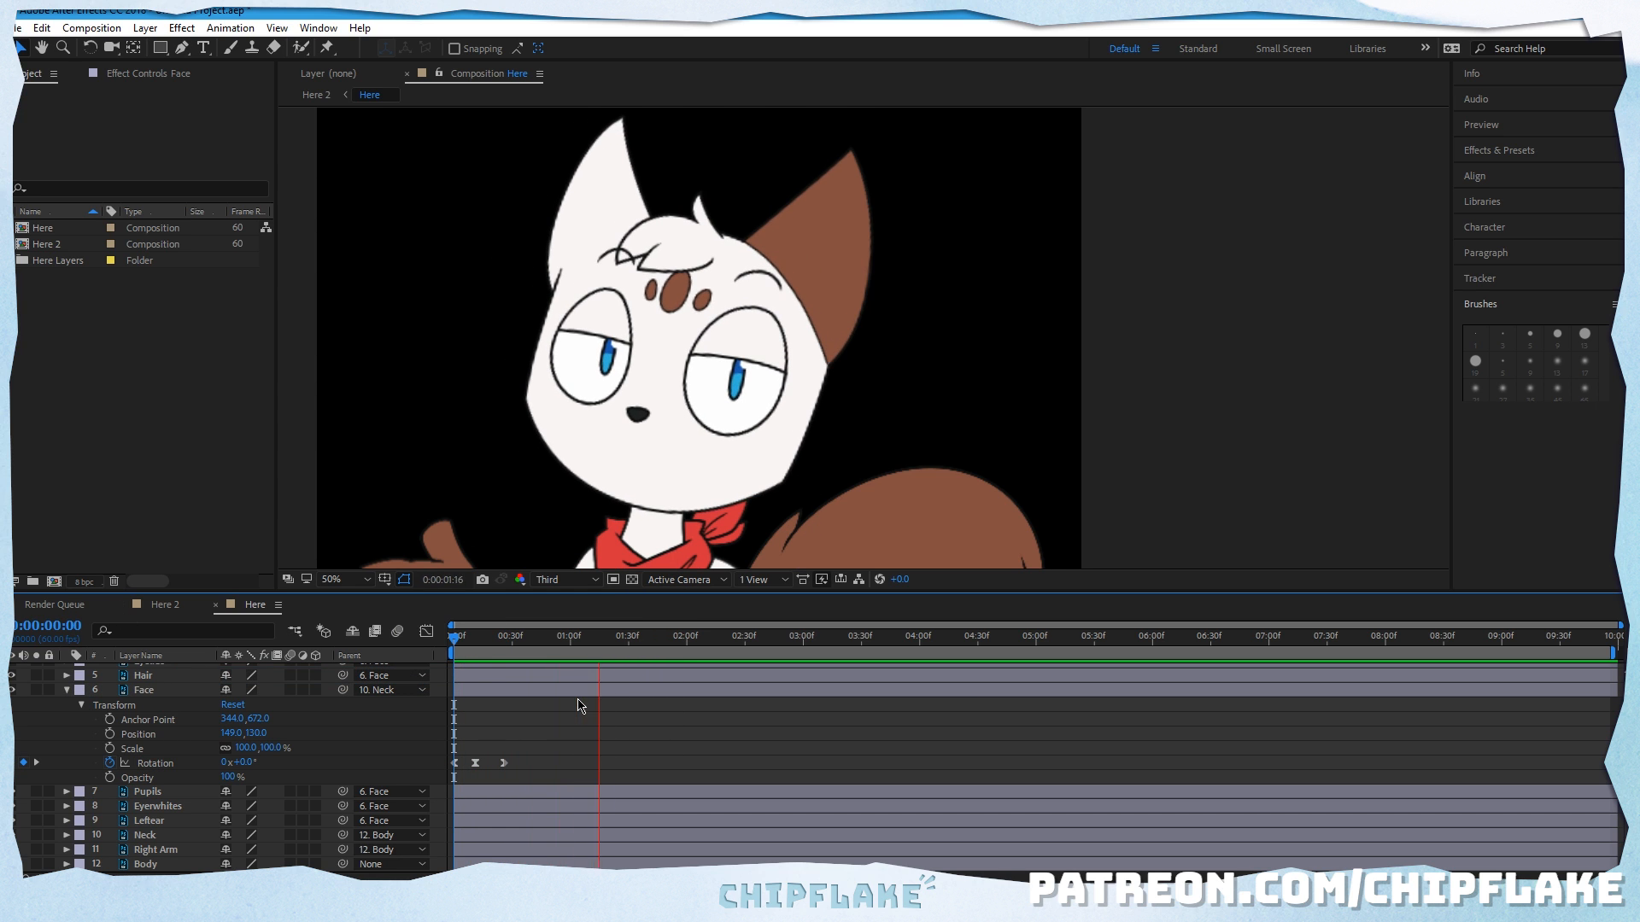
pyautogui.press('space')
pyautogui.moveTo(505, 764); pyautogui.dragTo(538, 763)
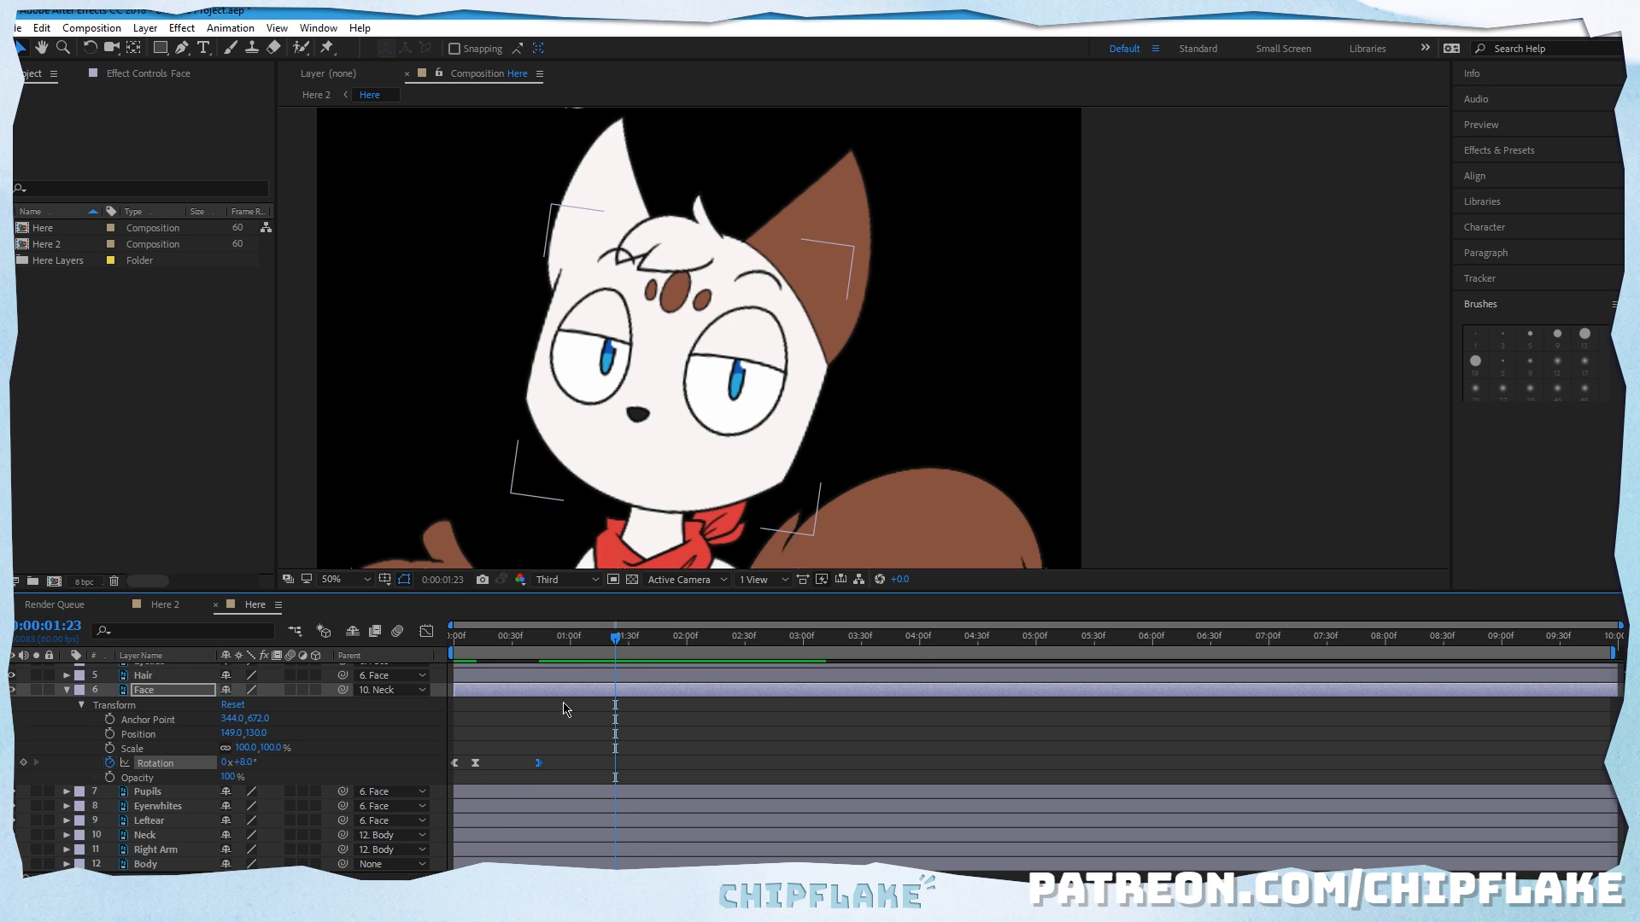
pyautogui.press('space')
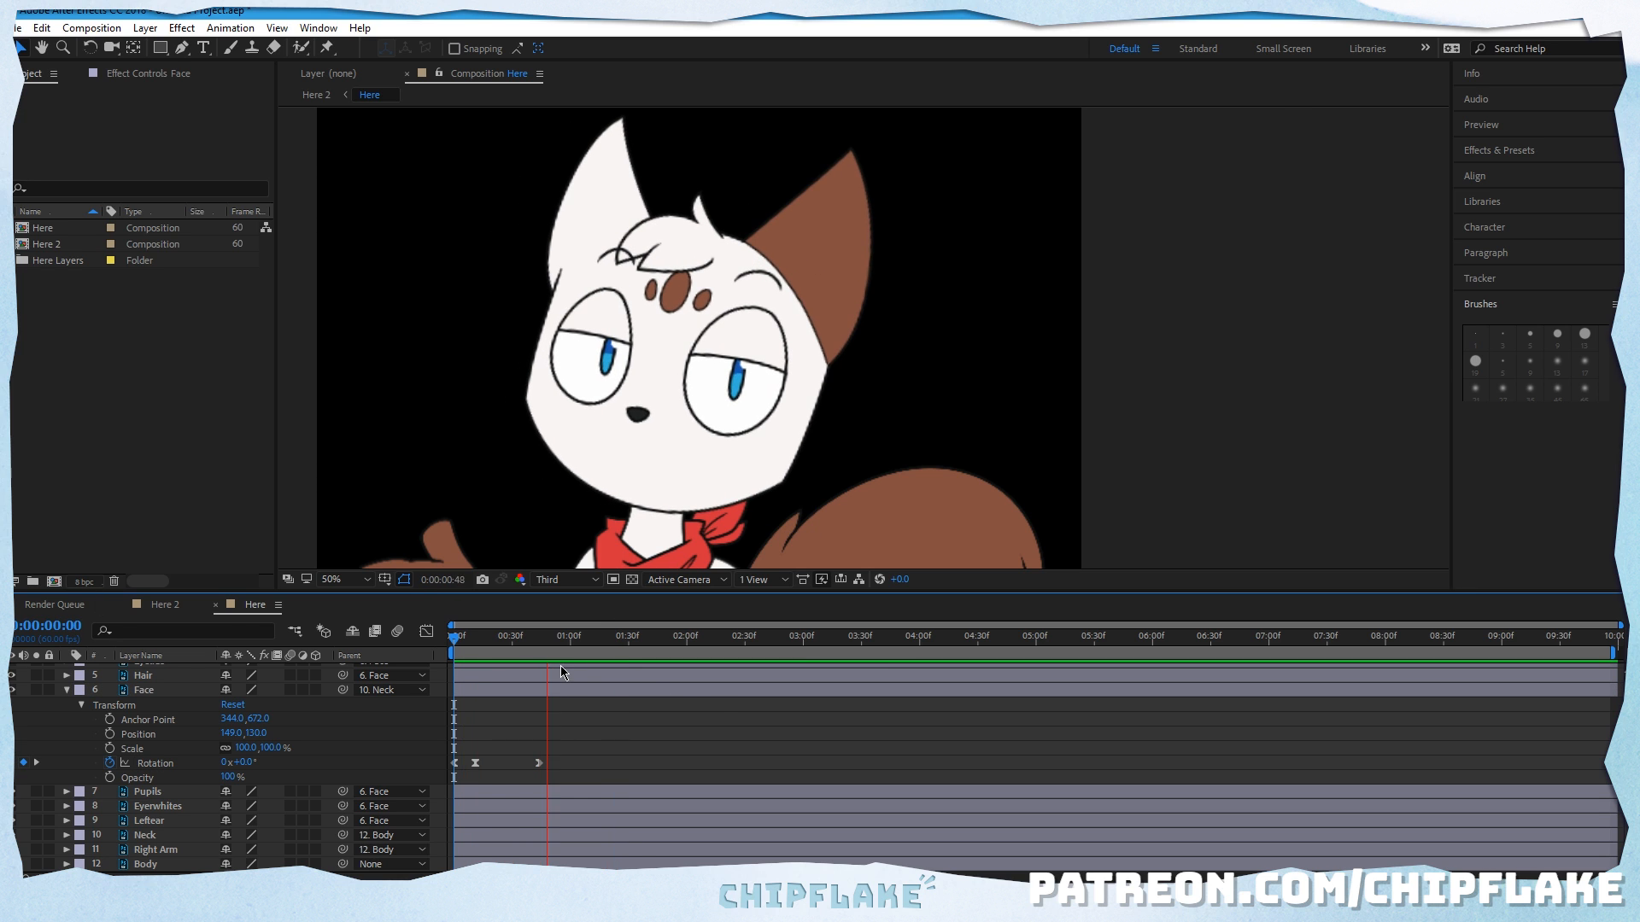
pyautogui.press('space')
pyautogui.press('space')
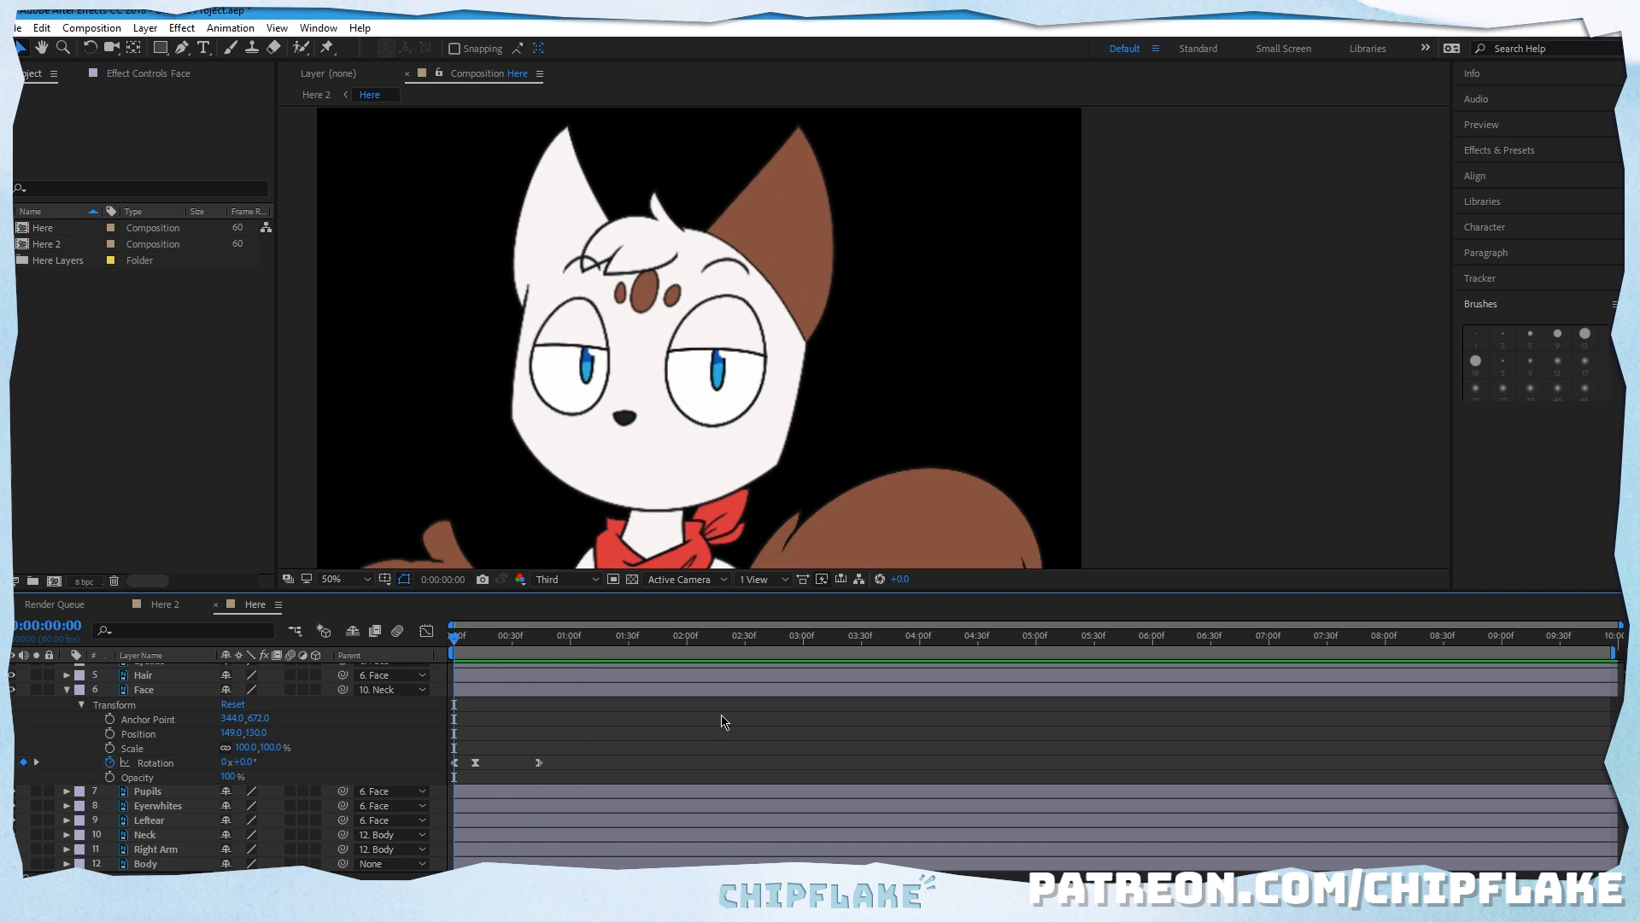
pyautogui.press('space')
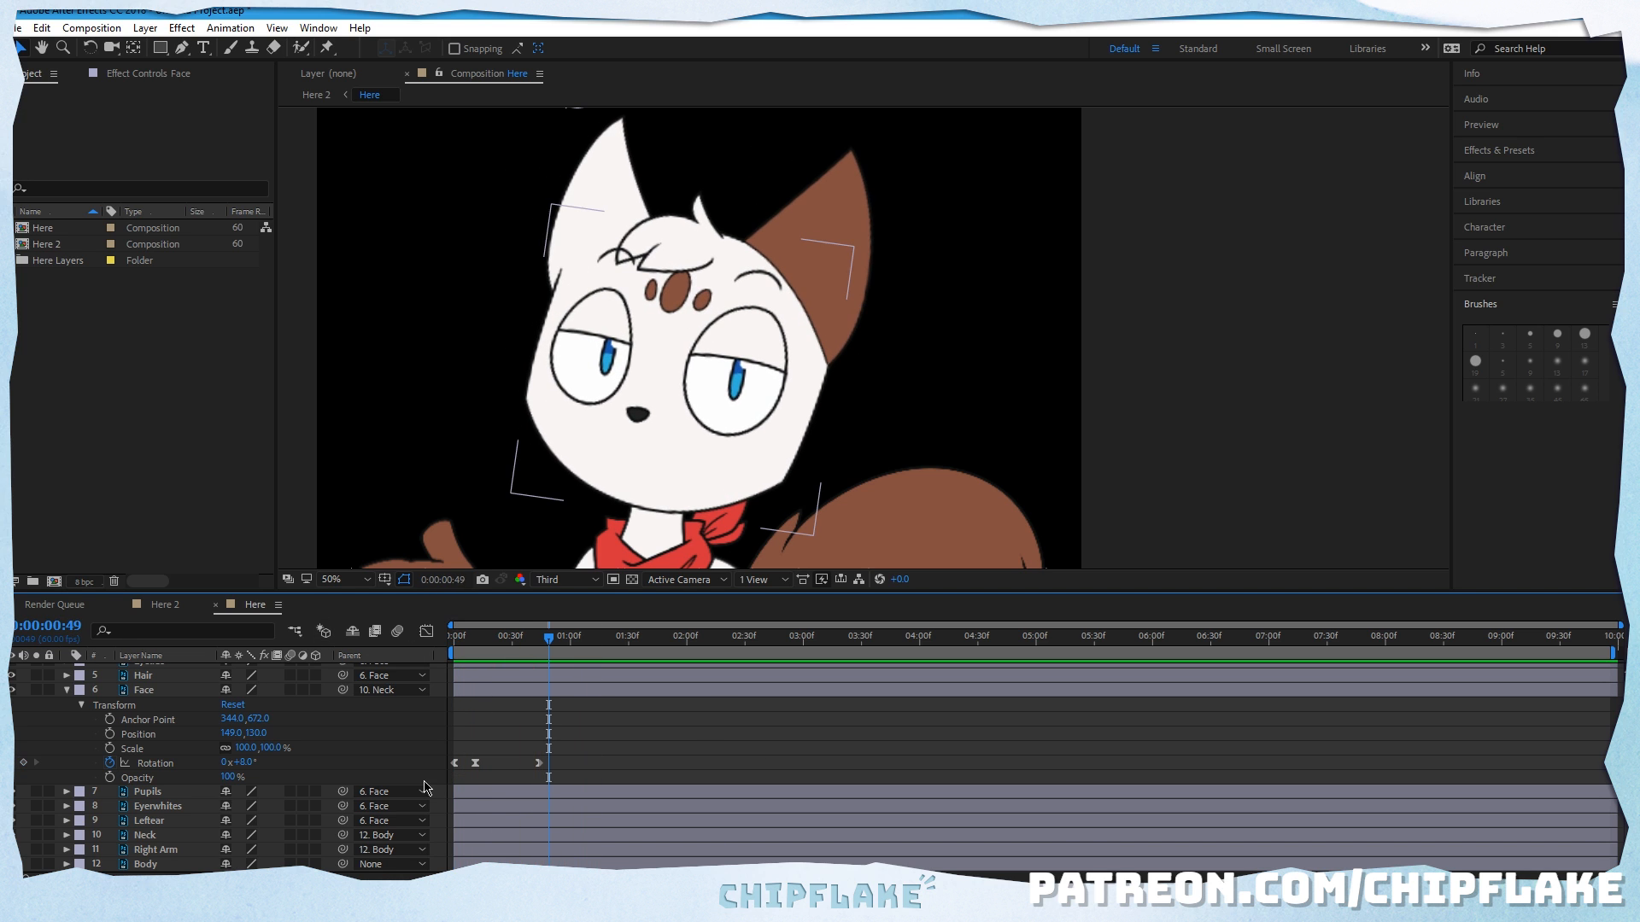
# Step: Collapse the Face layer's properties, replay the head rotation, and return the playhead to 0:00:00:00
pyautogui.click(67, 690)
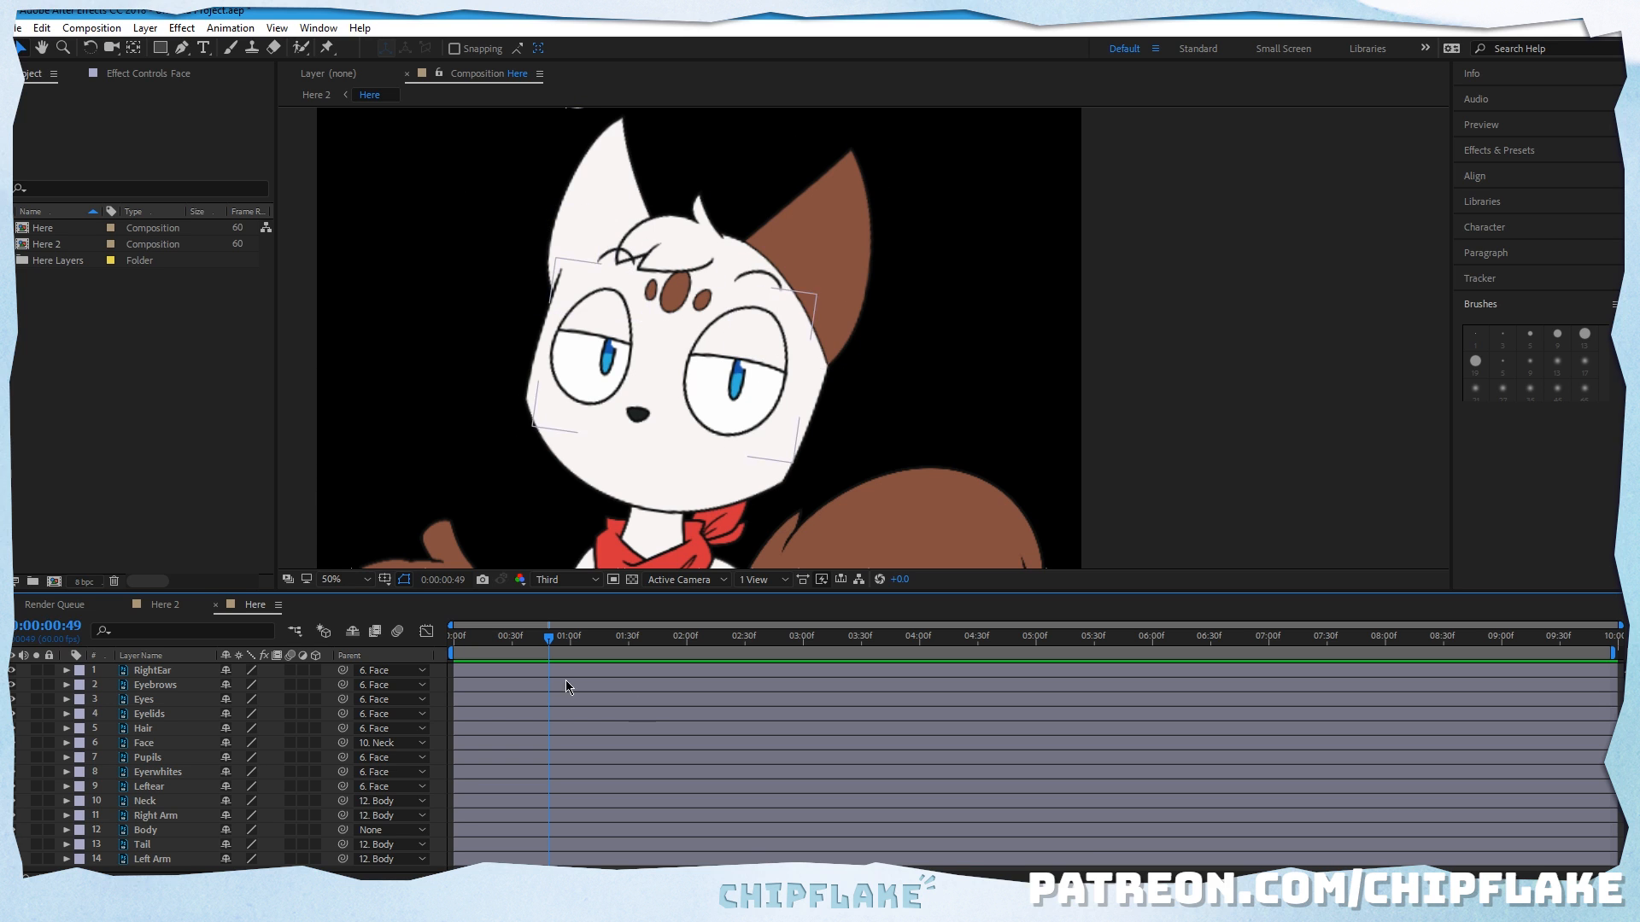
pyautogui.press('Home')
pyautogui.press('space')
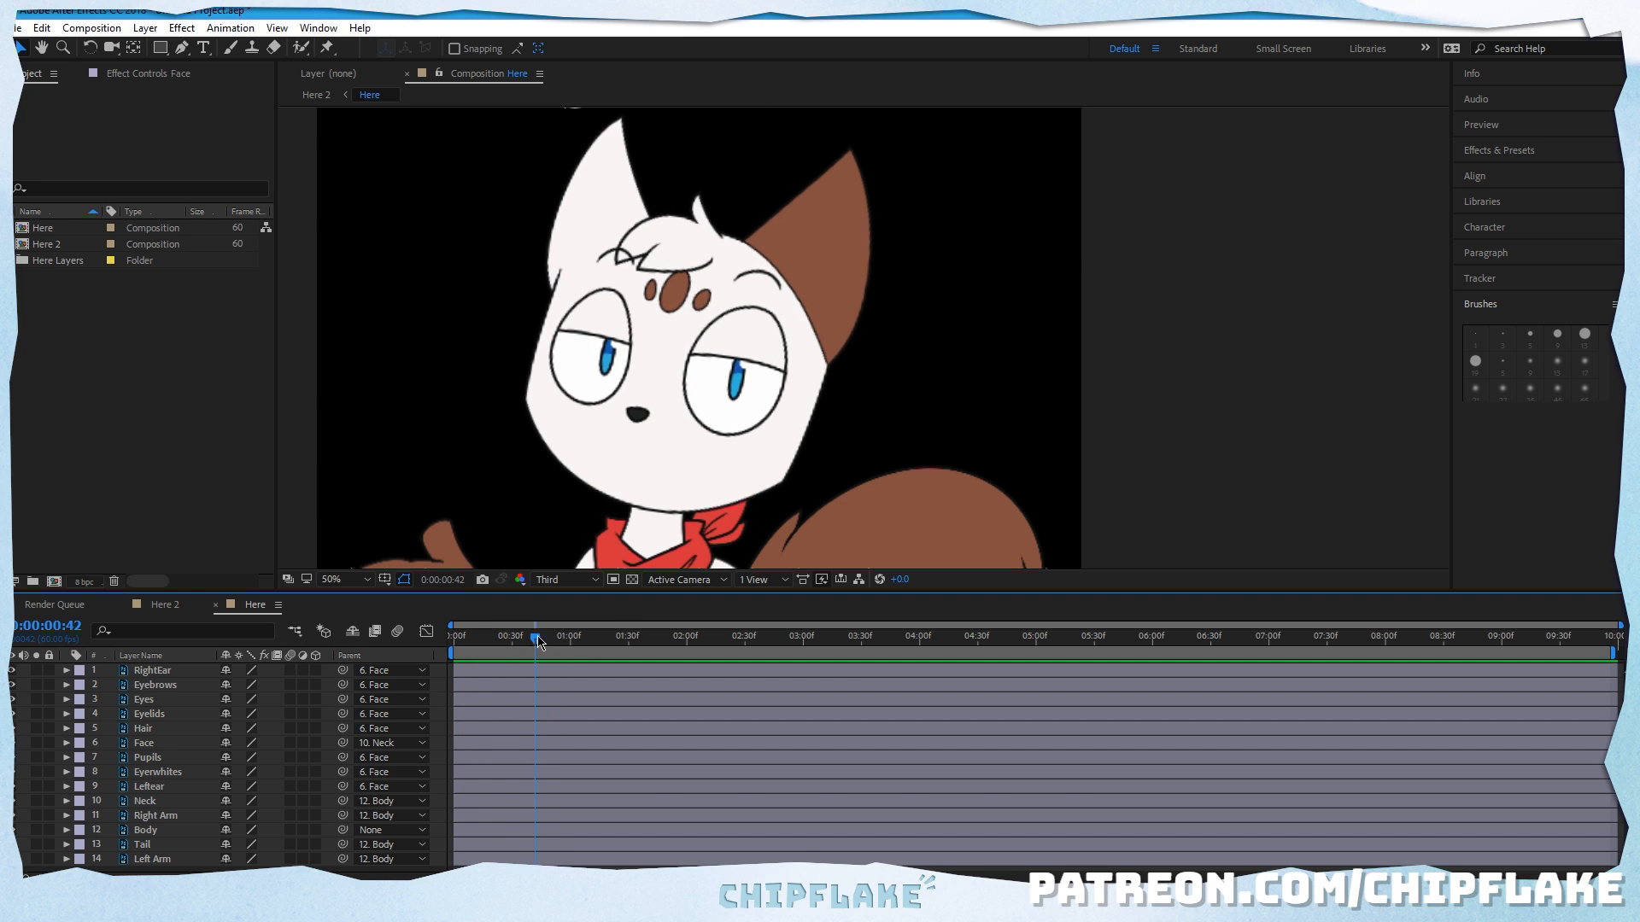
pyautogui.moveTo(538, 639); pyautogui.dragTo(329, 636)
# Step: Place three Puppet pins on the RightEar layer: one at each corner of the ear's base and one at its tip
pyautogui.moveTo(731, 290); pyautogui.dragTo(735, 345)
pyautogui.moveTo(564, 495); pyautogui.dragTo(567, 493)
pyautogui.click(23, 47)
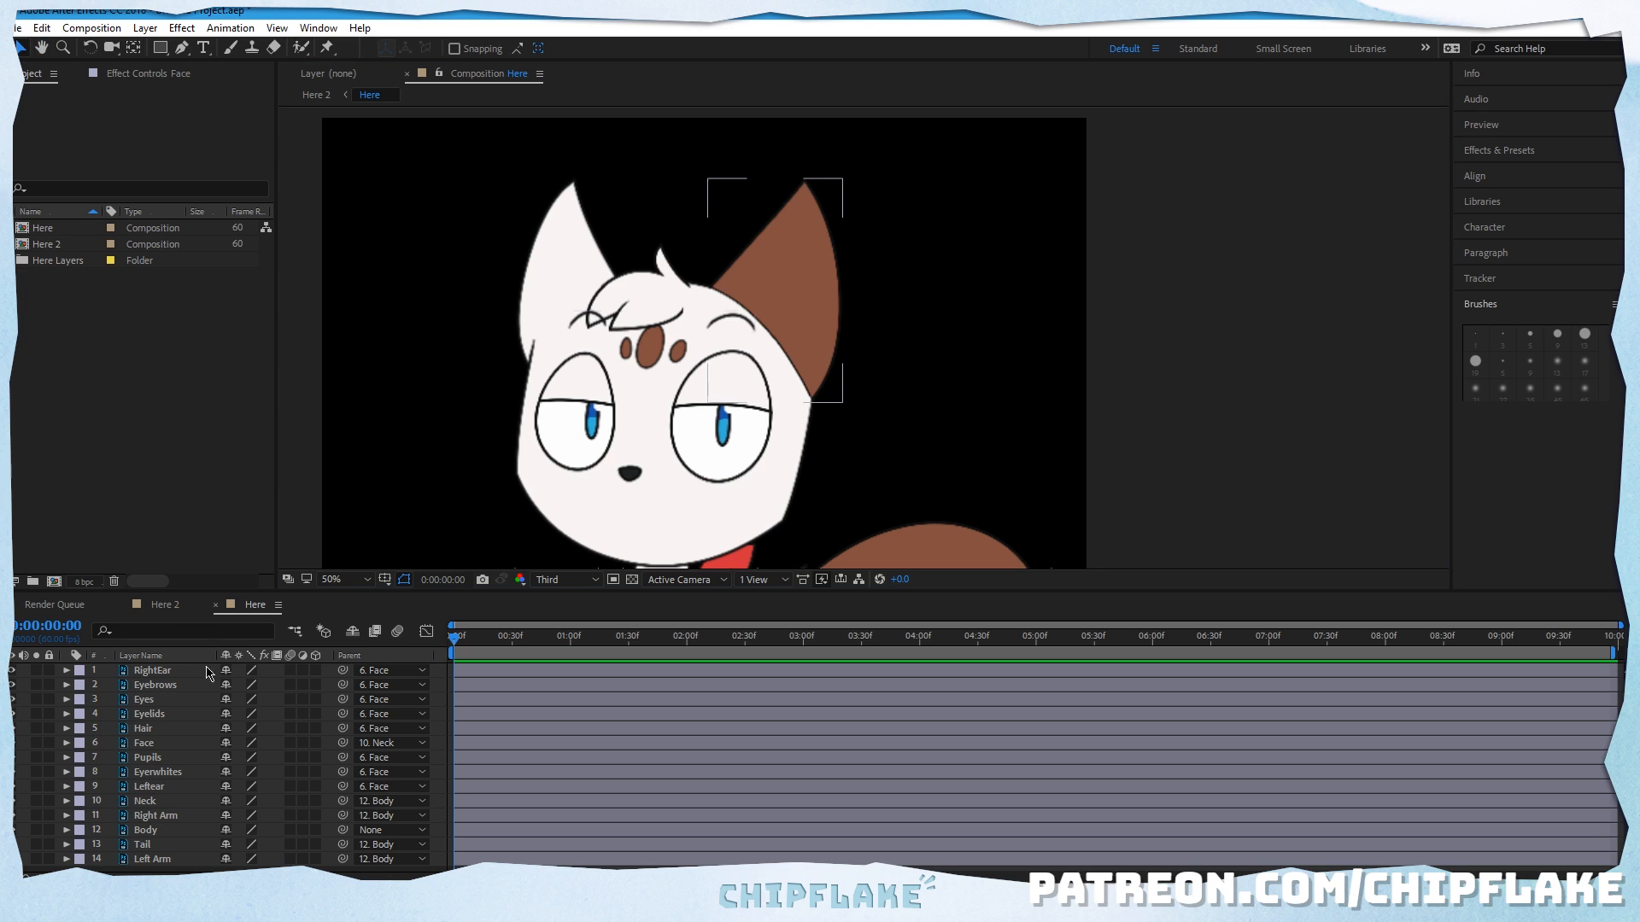
pyautogui.click(183, 672)
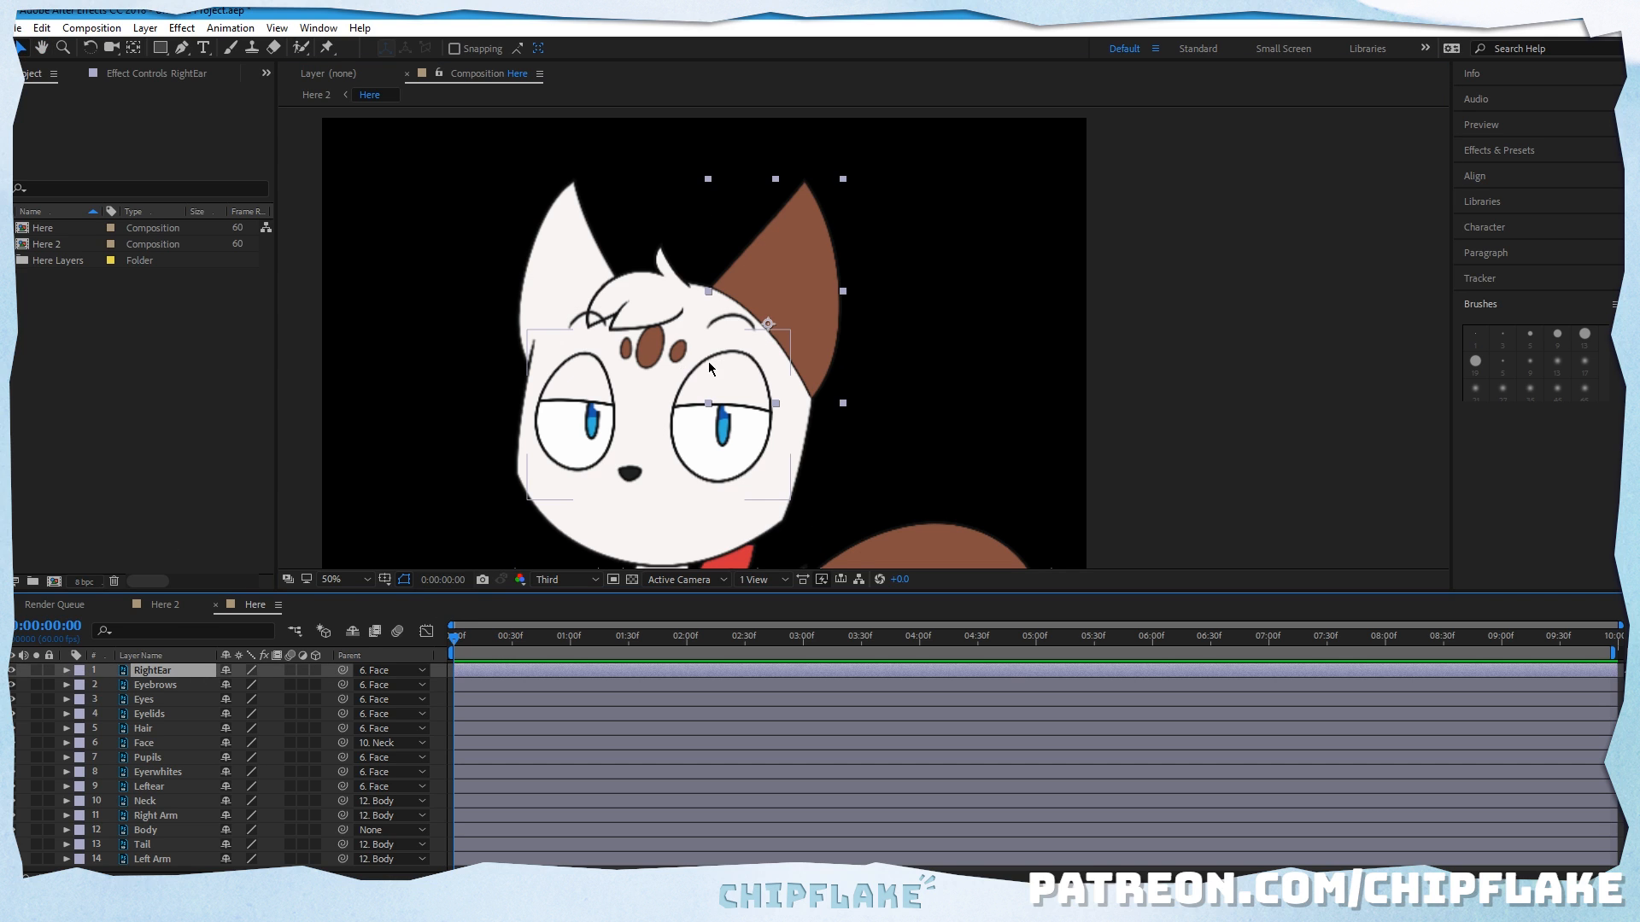
pyautogui.click(326, 49)
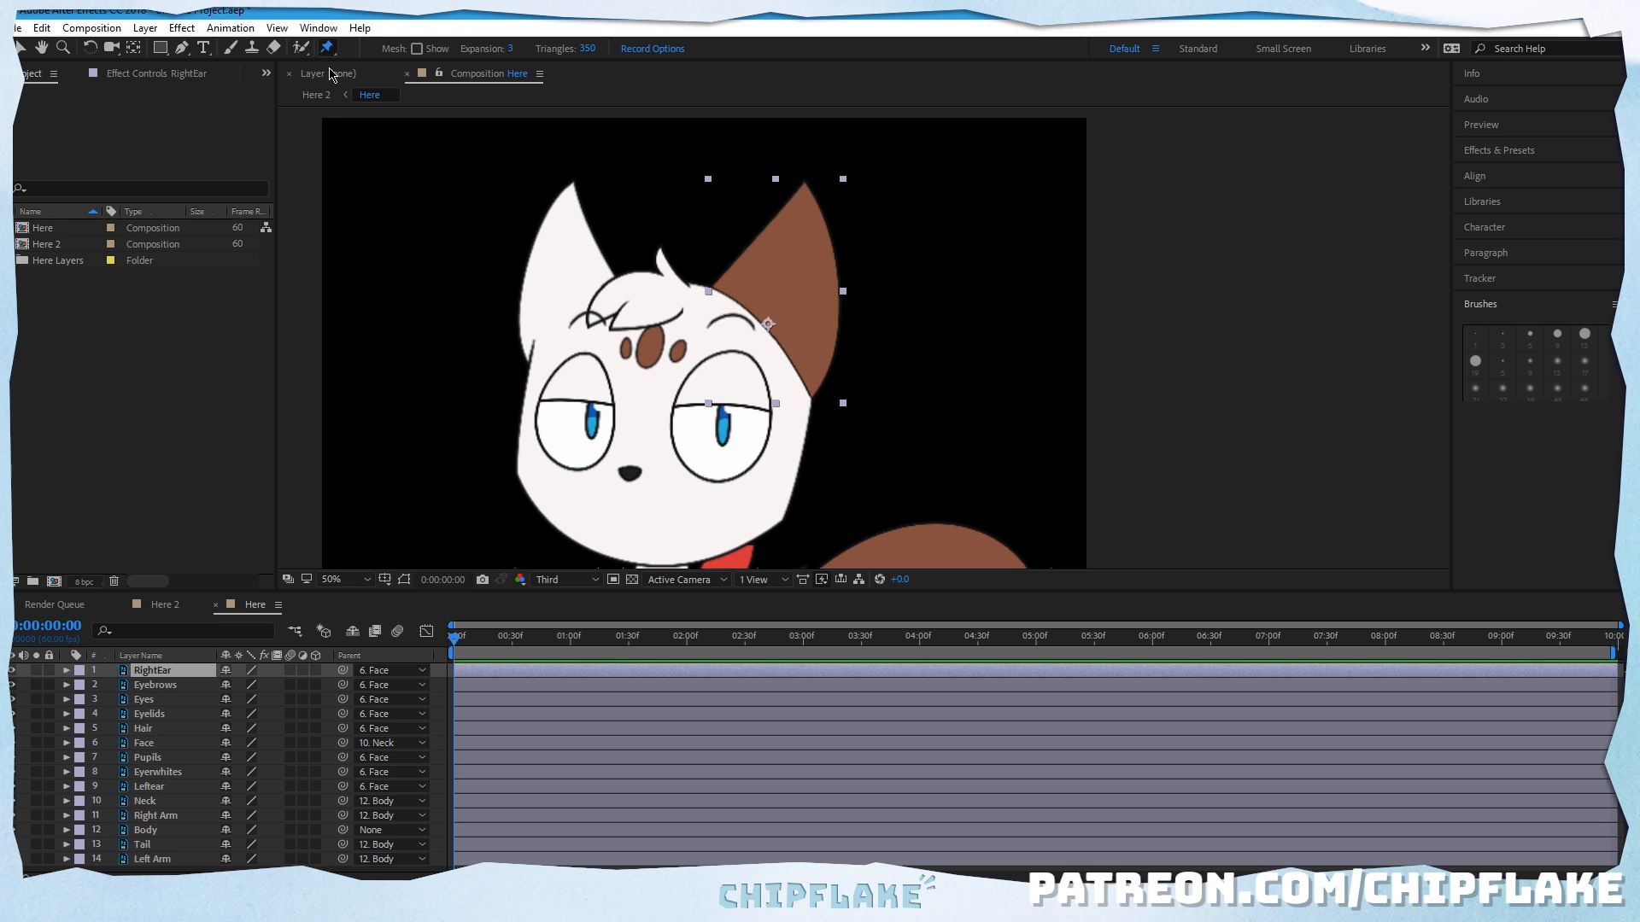
pyautogui.press('space')
pyautogui.scroll(1, 759, 351)
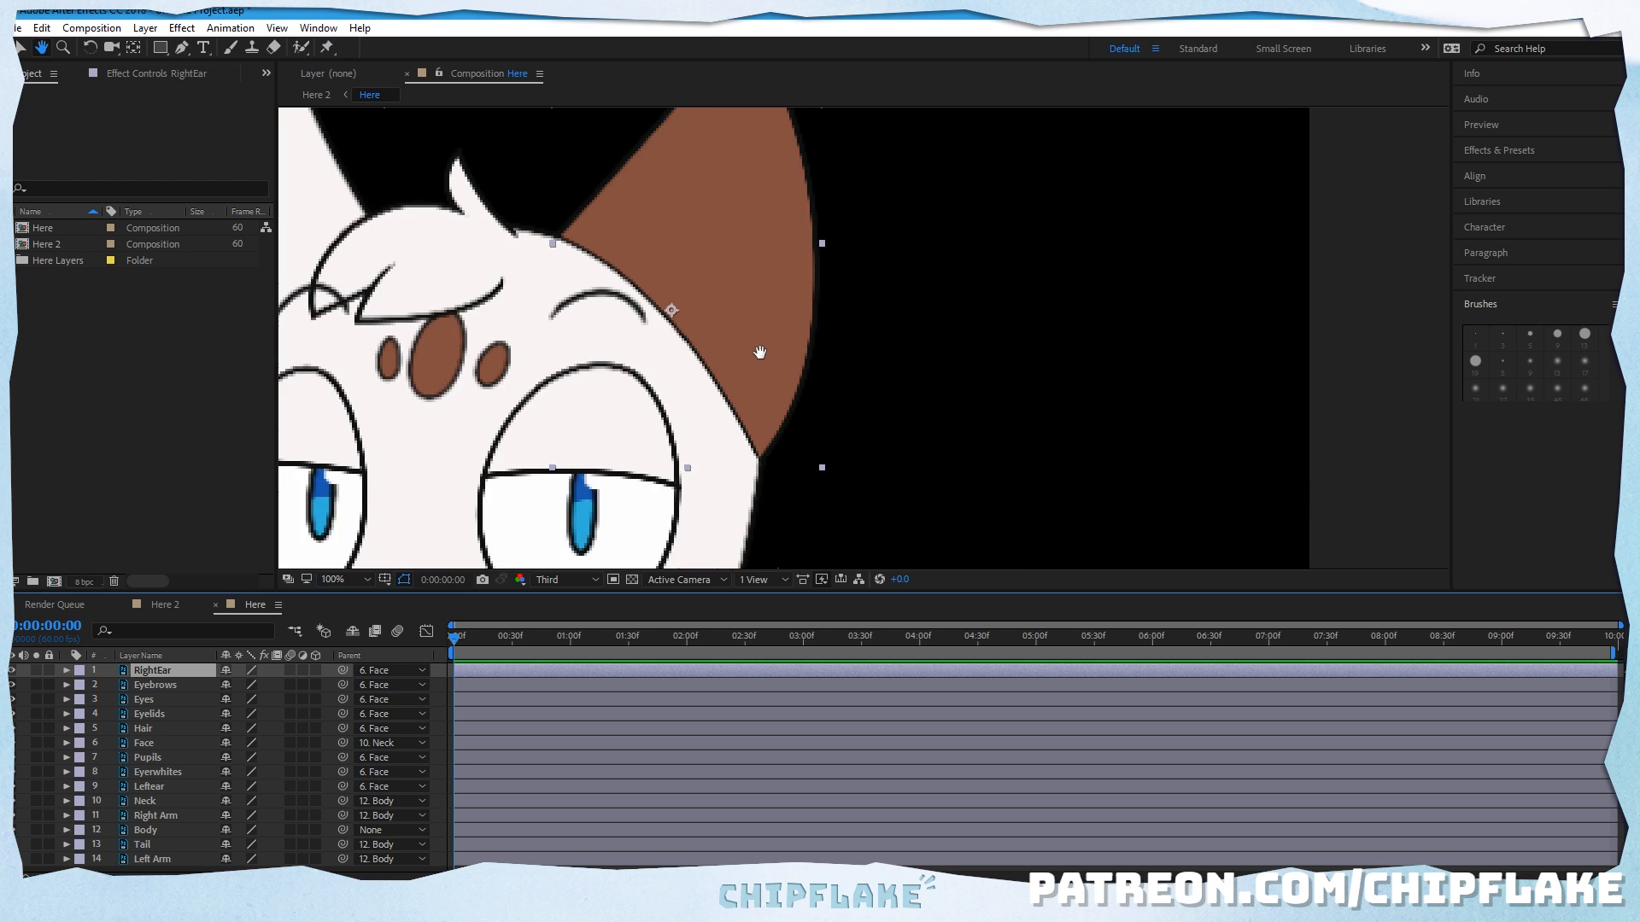
pyautogui.moveTo(696, 233); pyautogui.dragTo(640, 341)
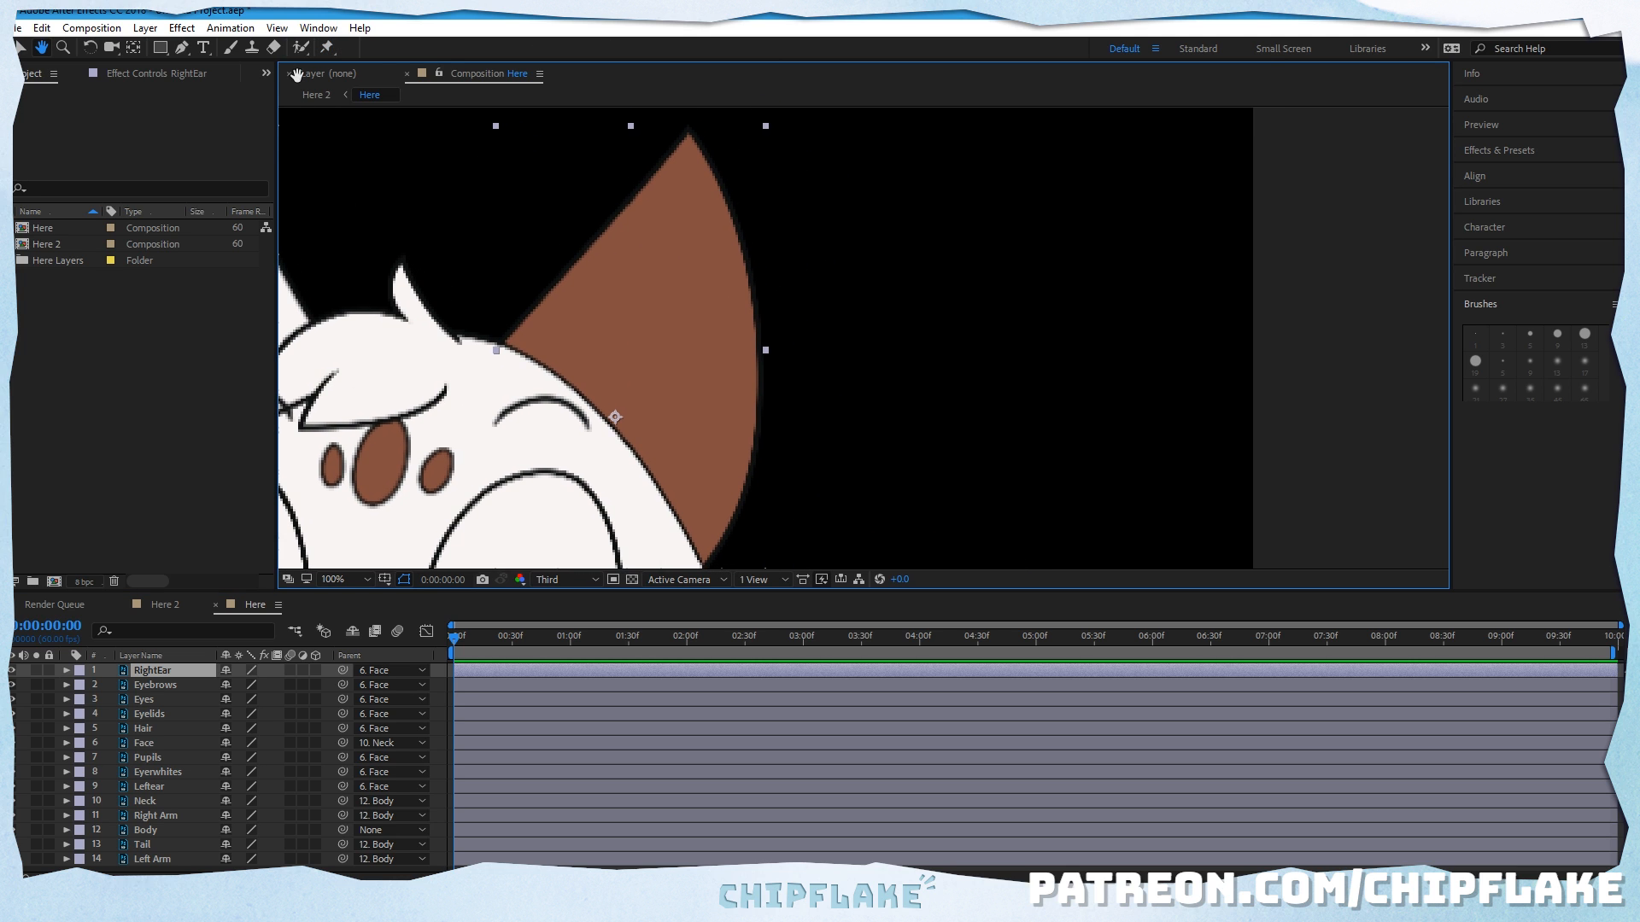
pyautogui.click(328, 47)
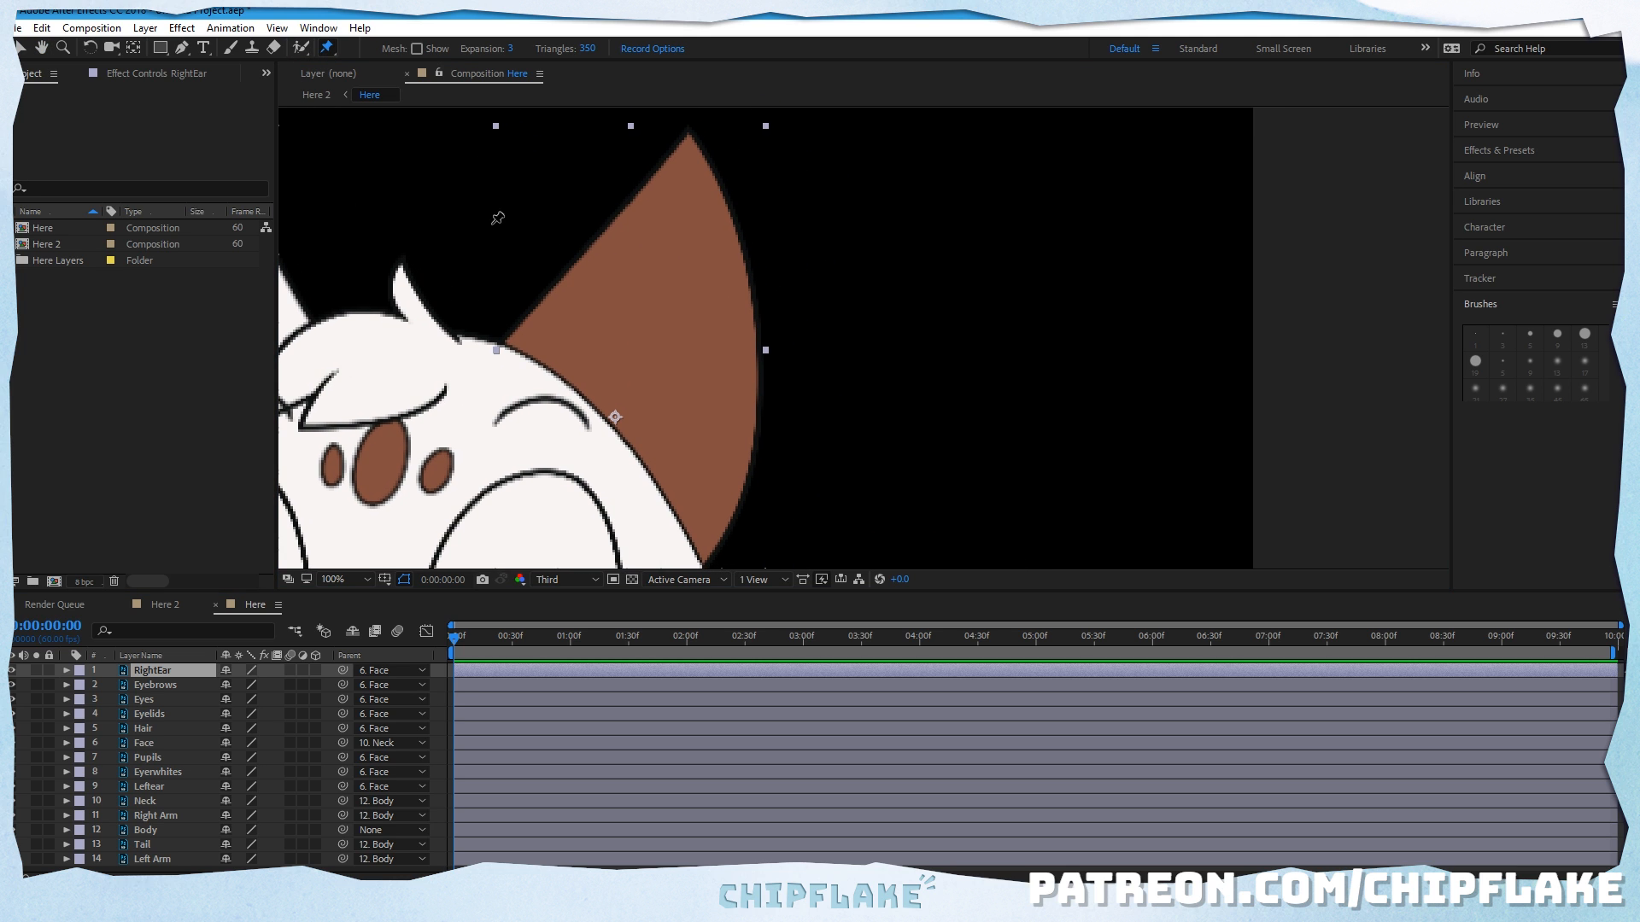
pyautogui.click(703, 549)
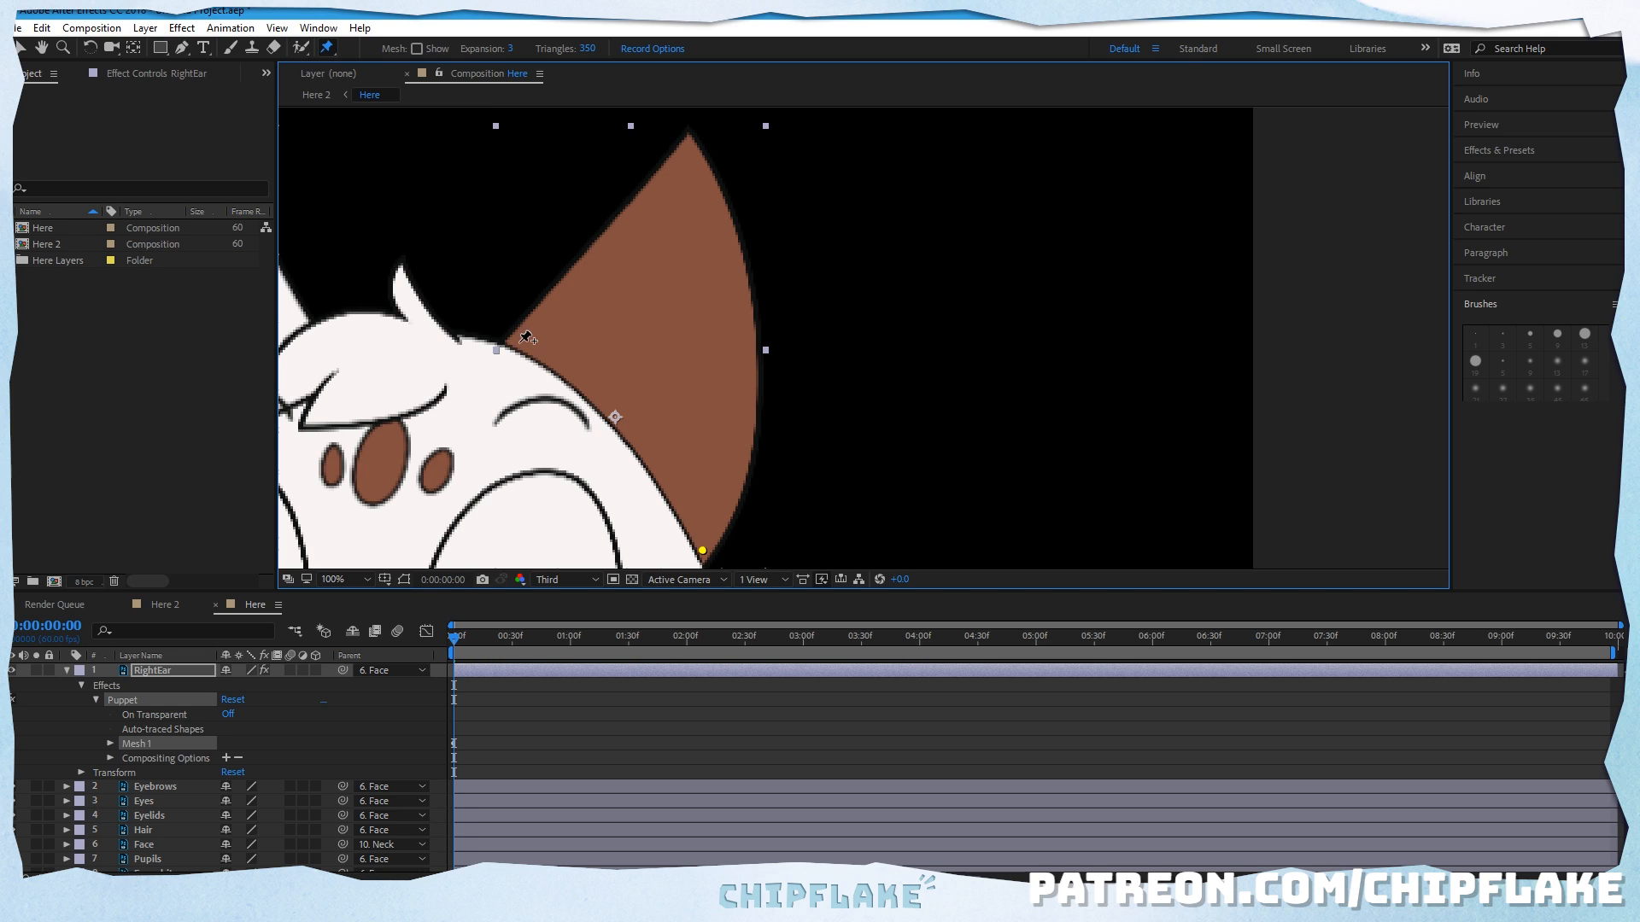
pyautogui.click(518, 342)
pyautogui.click(686, 145)
# Step: Try bending the right ear outward by its tip pin, and undo the deformation
pyautogui.moveTo(687, 146); pyautogui.dragTo(777, 229)
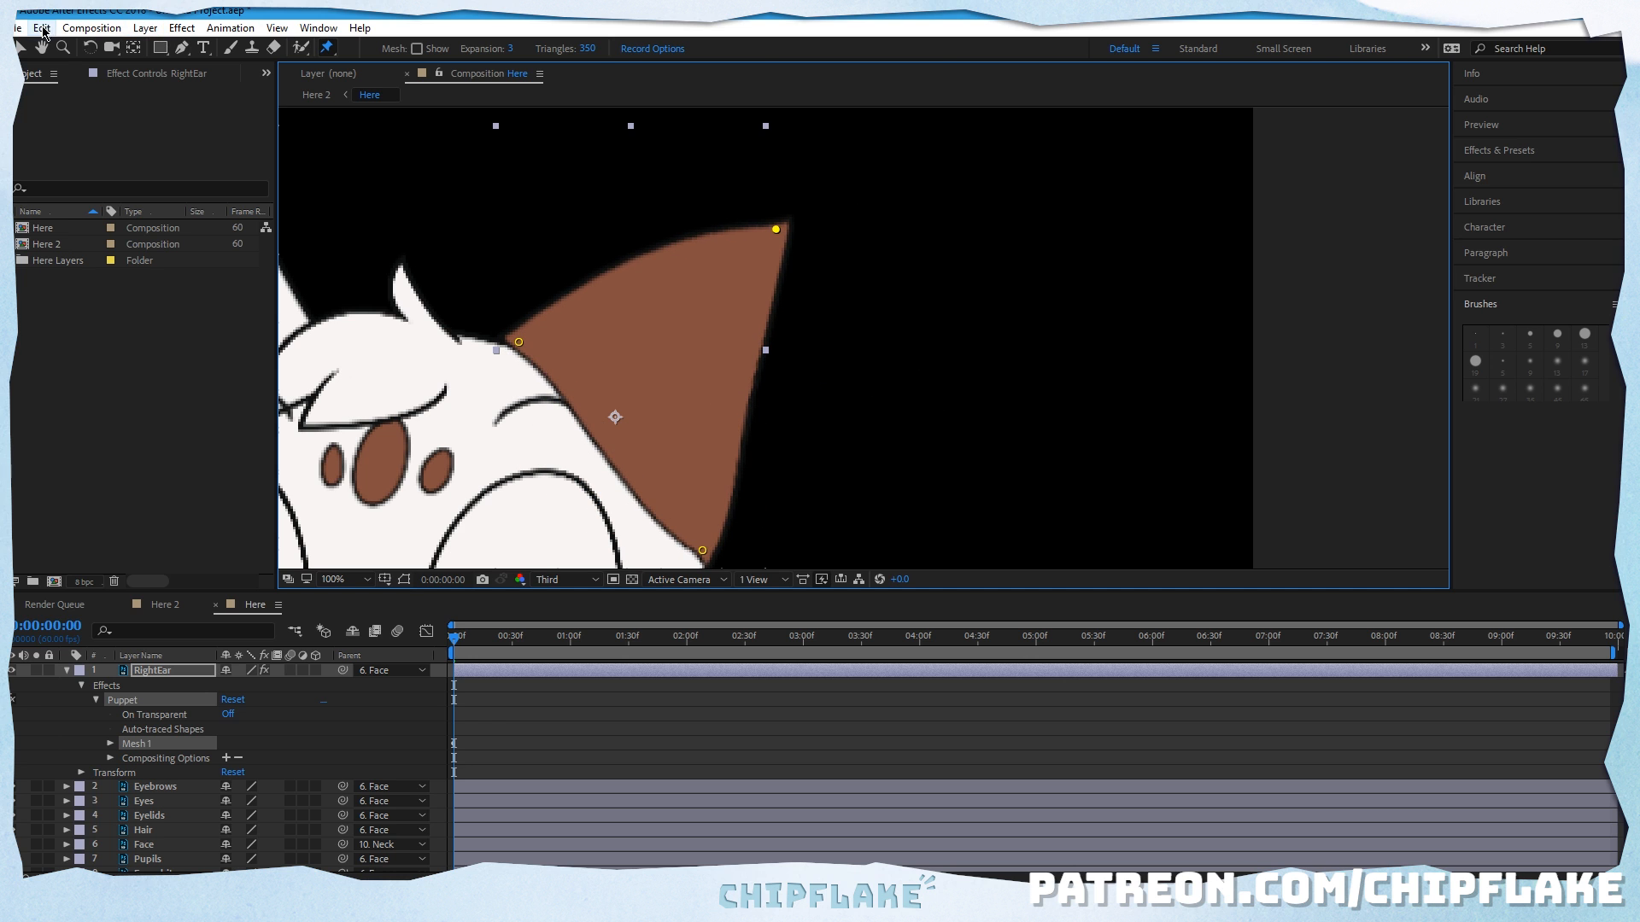
pyautogui.click(42, 28)
pyautogui.click(86, 46)
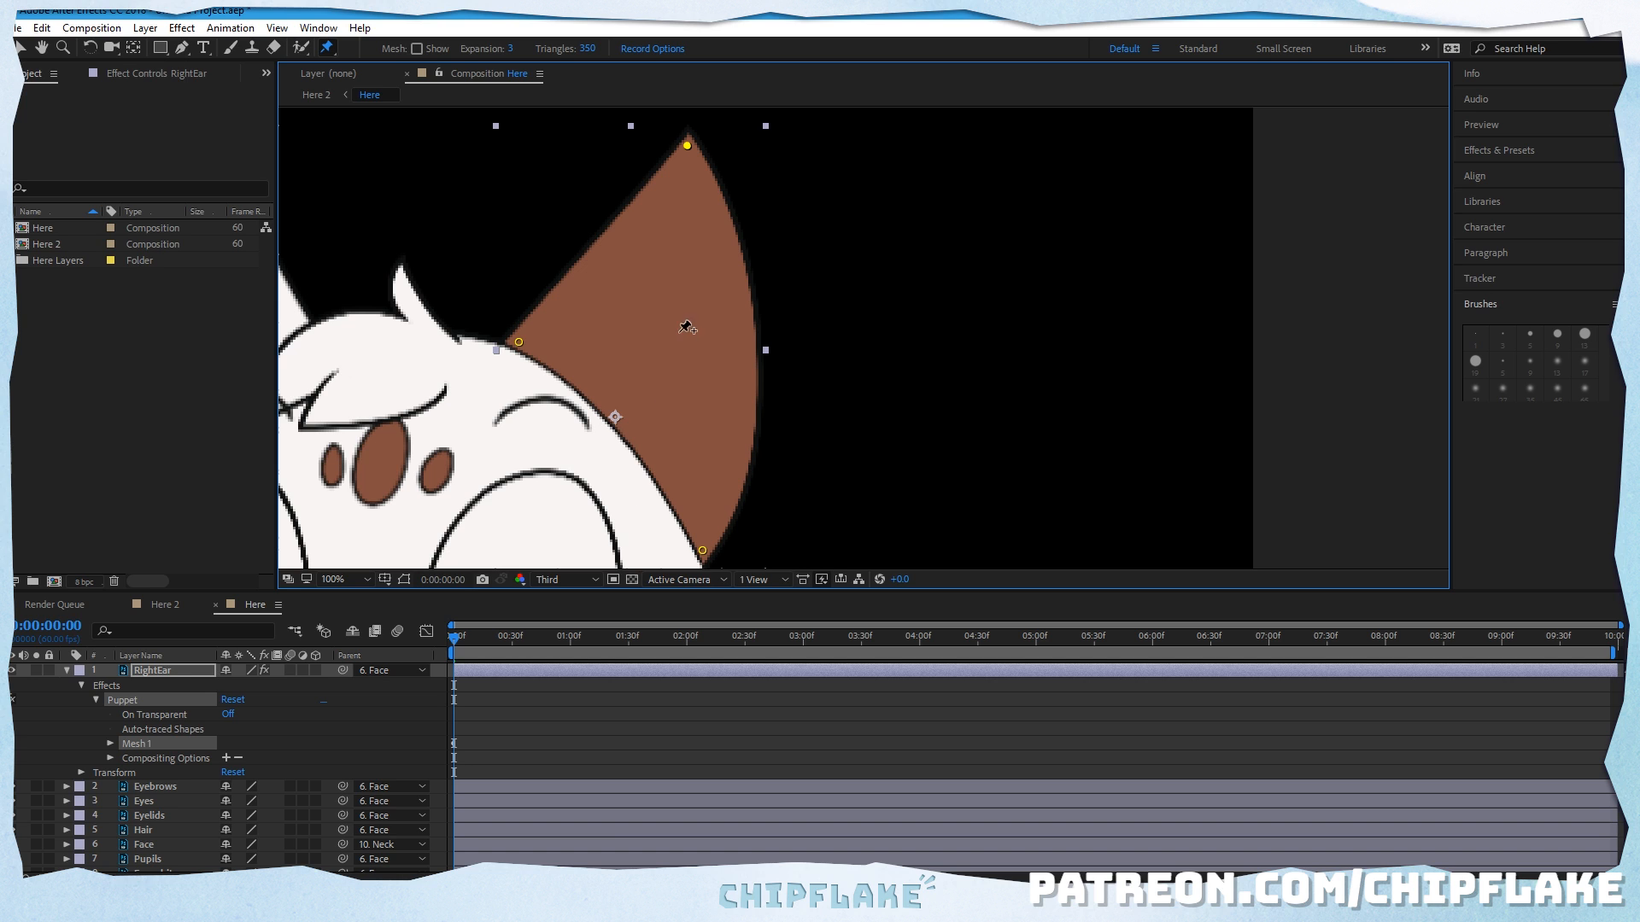
# Step: Try a fourth Puppet pin at the middle of the ear's base while bending the tip, and undo both
pyautogui.click(620, 423)
pyautogui.moveTo(688, 146); pyautogui.dragTo(730, 171)
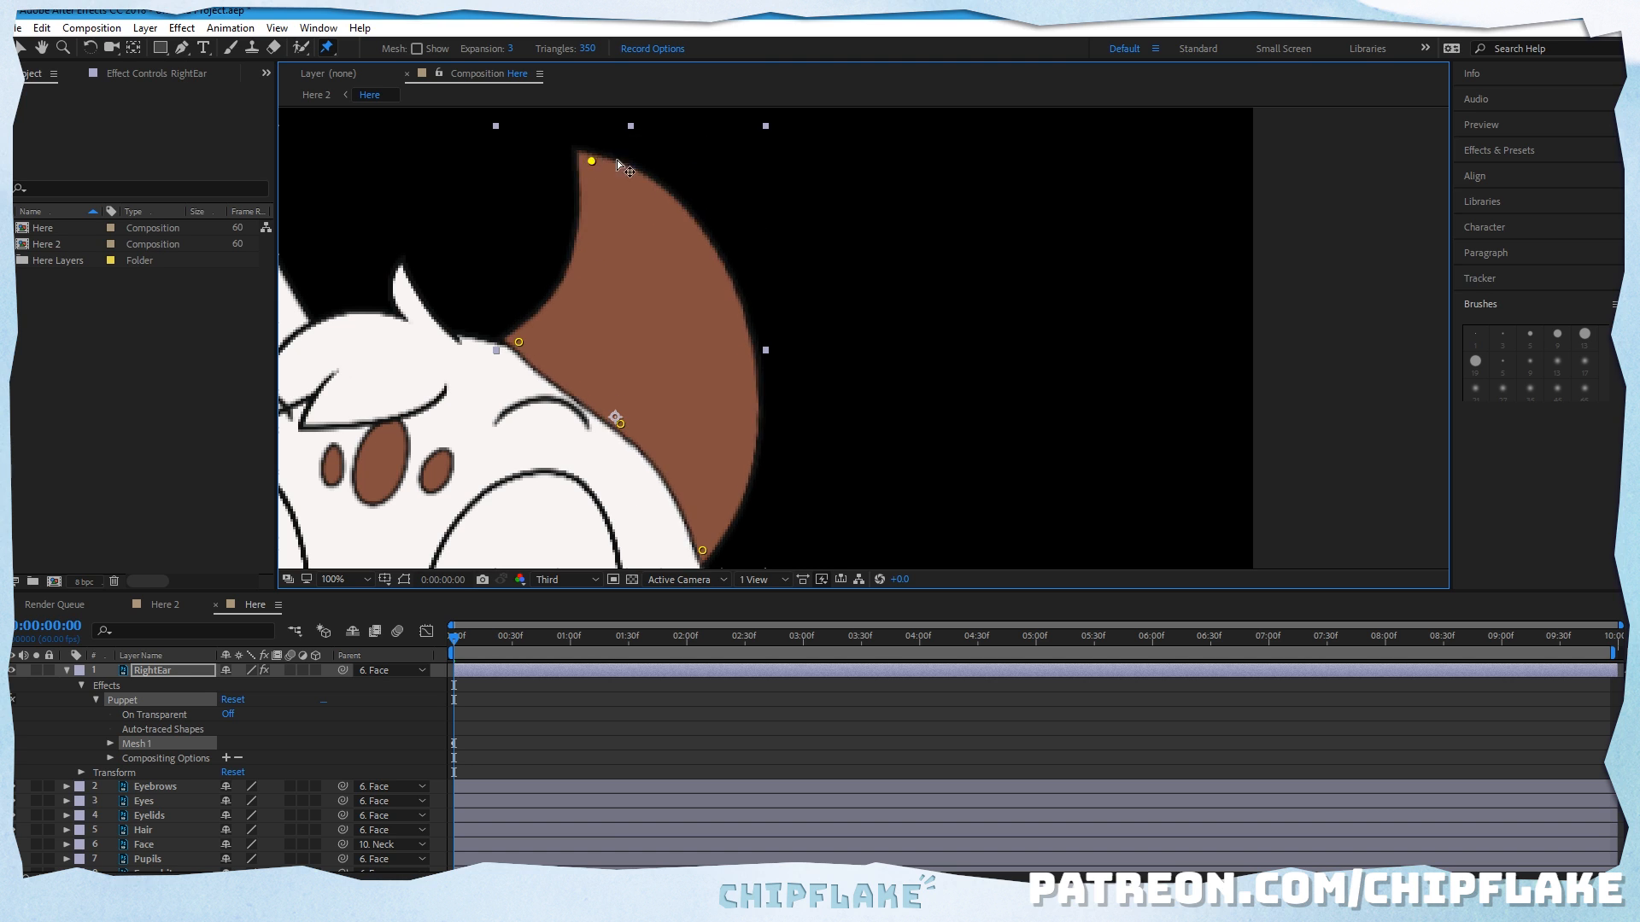
pyautogui.click(41, 28)
pyautogui.click(77, 41)
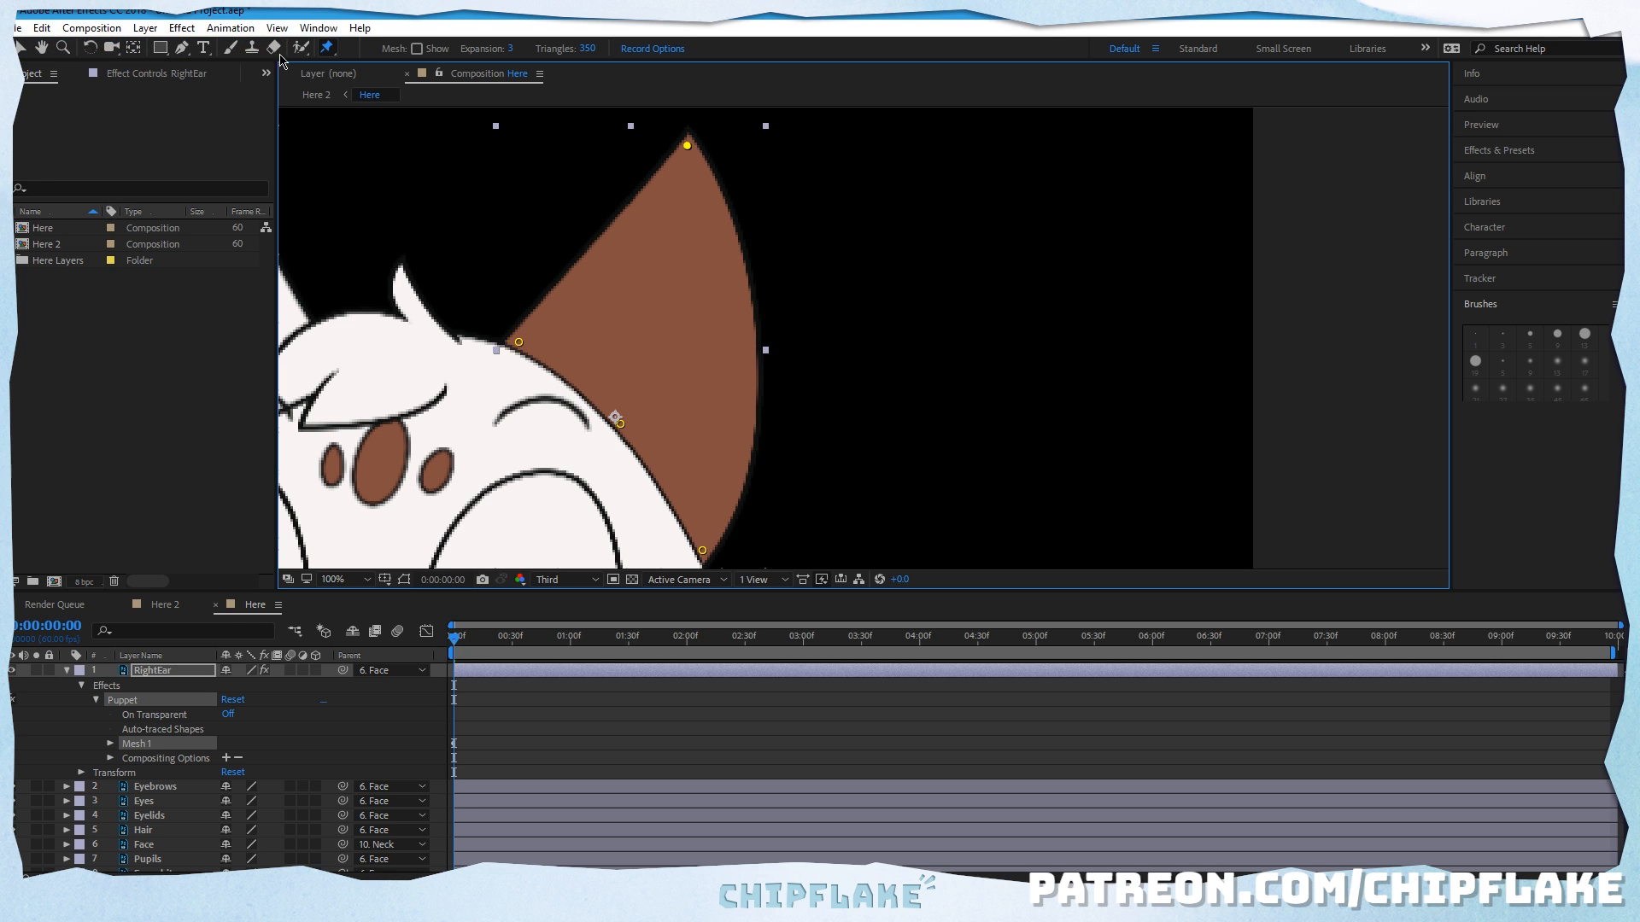
pyautogui.click(41, 29)
pyautogui.click(77, 41)
# Step: Test moving the right ear's tip pin slightly and pulling both base pins off the head, undoing every pin move
pyautogui.moveTo(689, 152)
pyautogui.mouseDown()
pyautogui.moveTo(663, 143)
pyautogui.moveTo(717, 165)
pyautogui.moveTo(705, 158)
pyautogui.mouseUp()
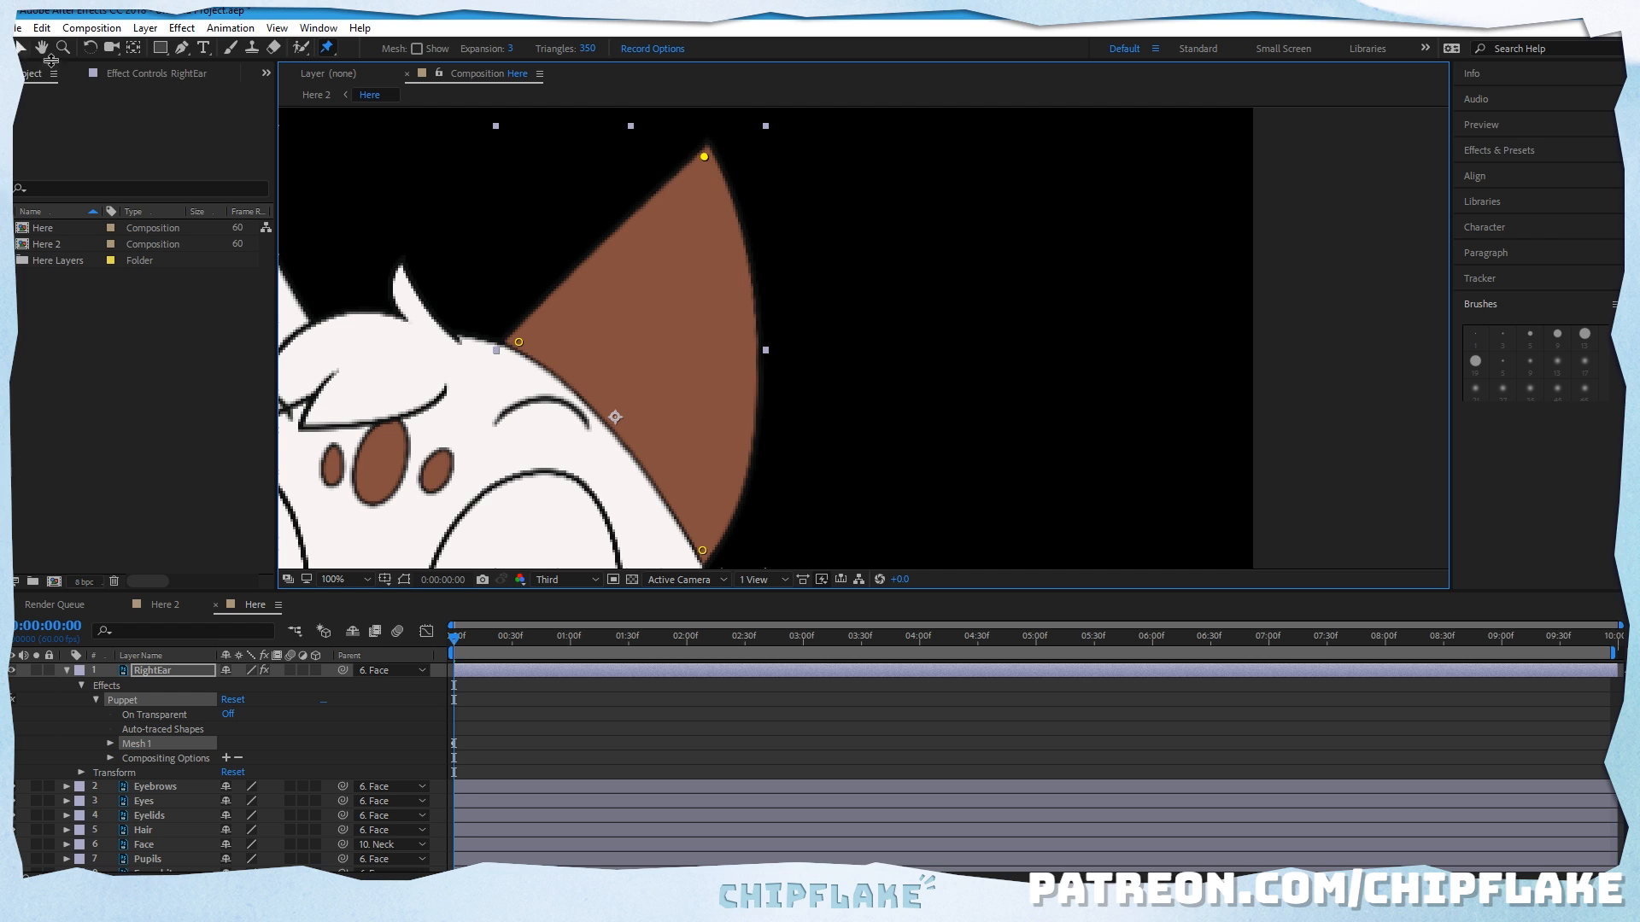
pyautogui.click(41, 29)
pyautogui.click(76, 41)
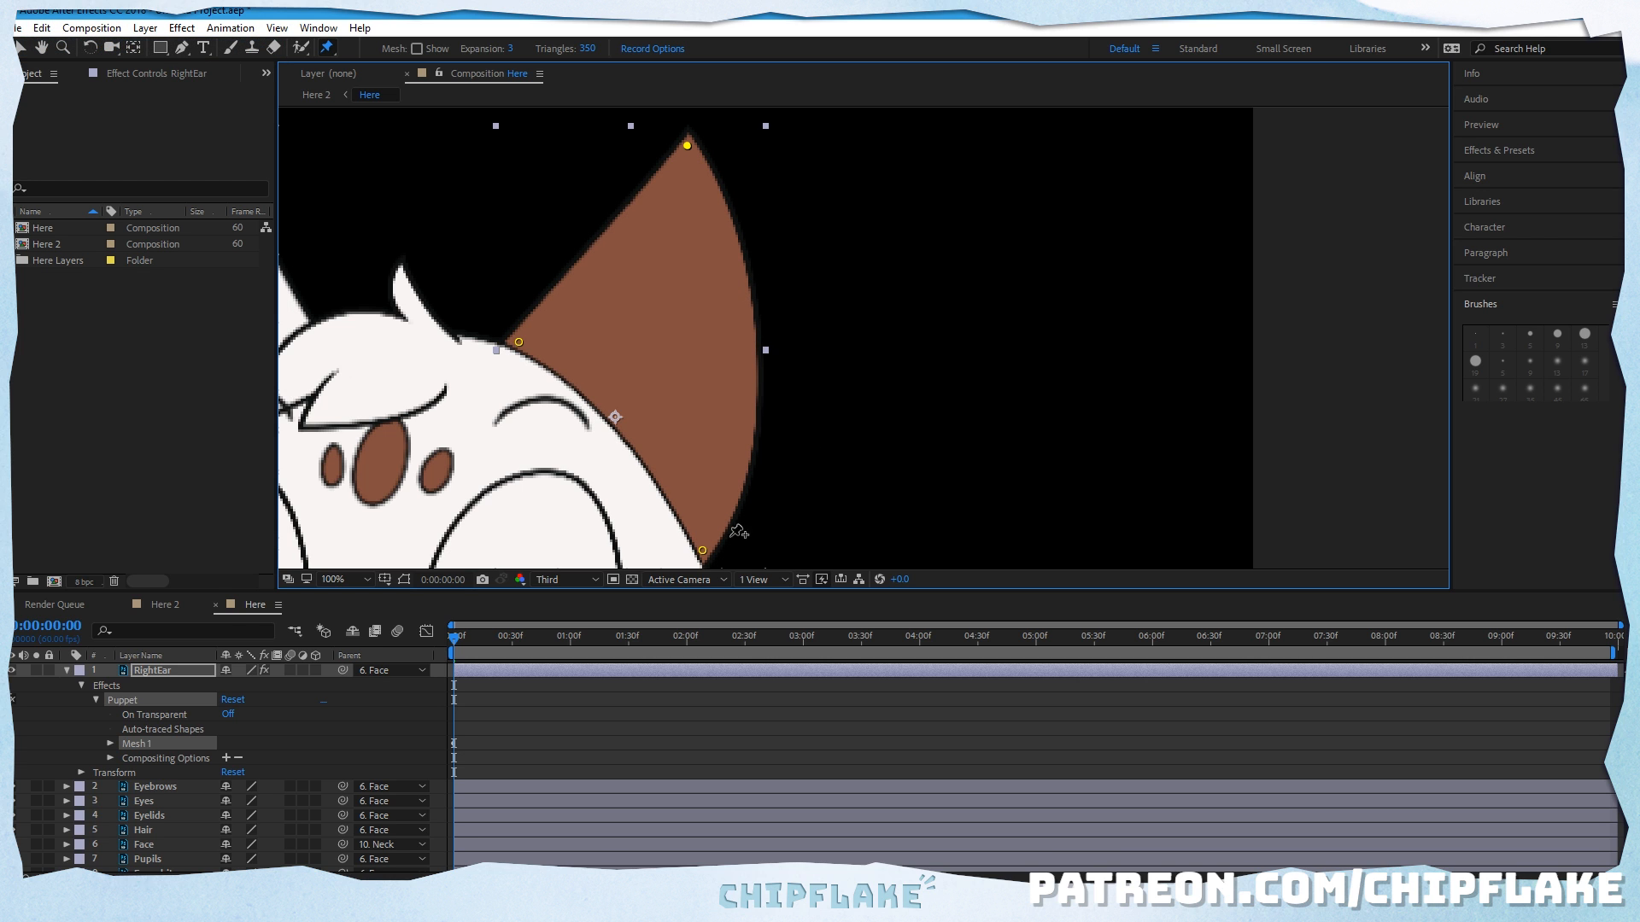
pyautogui.moveTo(703, 552); pyautogui.dragTo(823, 480)
pyautogui.moveTo(526, 336); pyautogui.dragTo(551, 291)
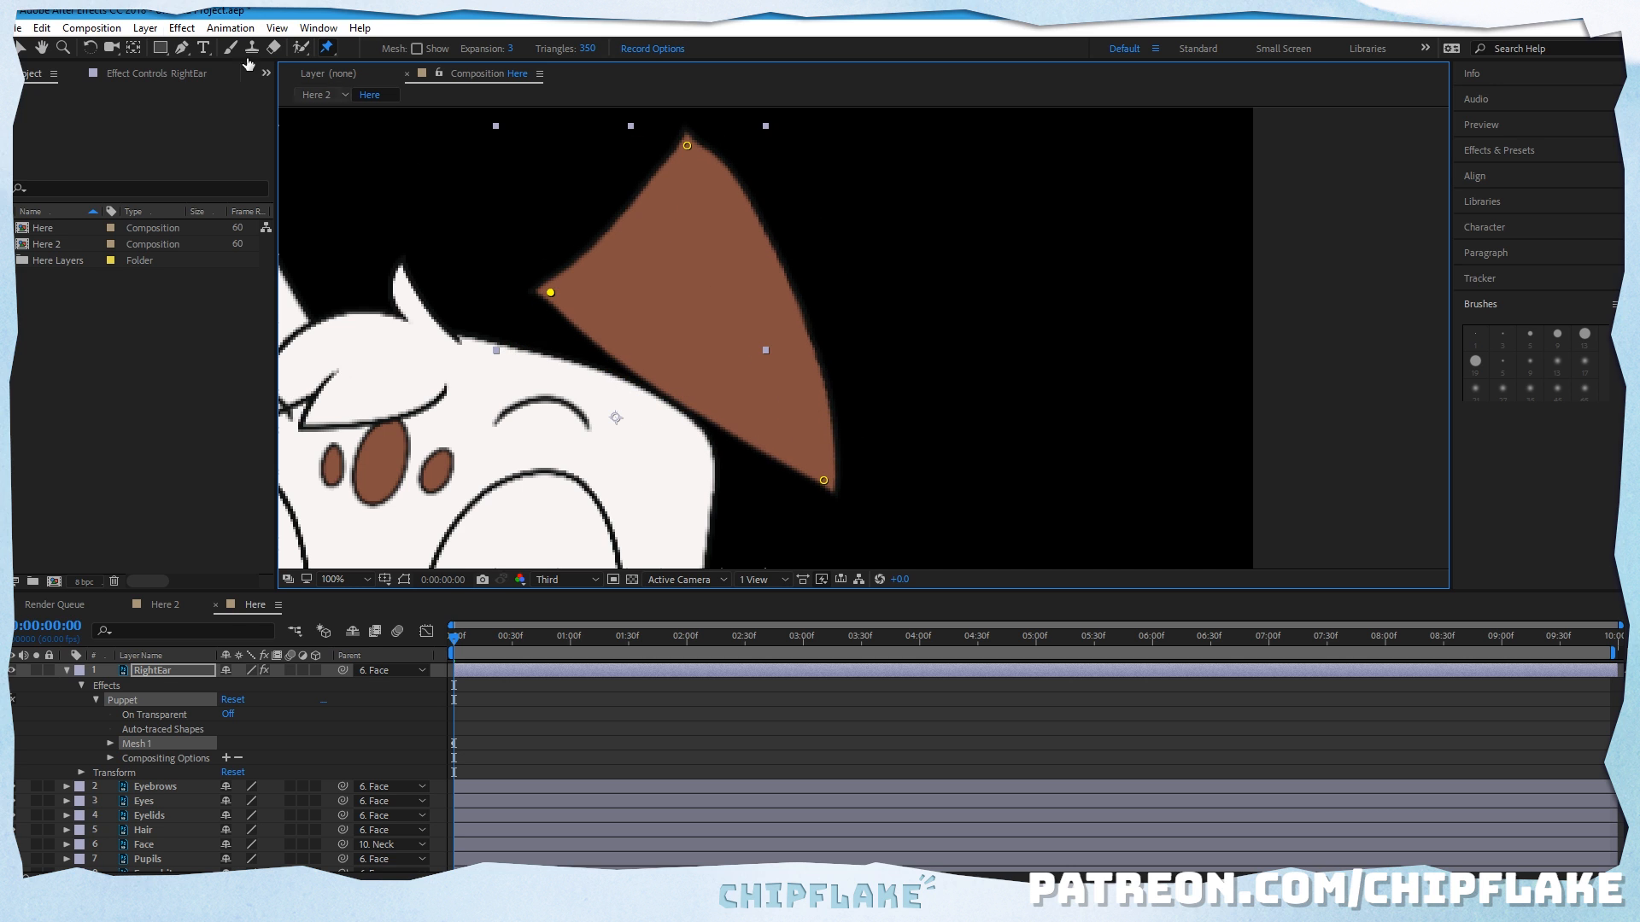
pyautogui.click(41, 28)
pyautogui.click(53, 47)
pyautogui.click(41, 28)
pyautogui.click(53, 48)
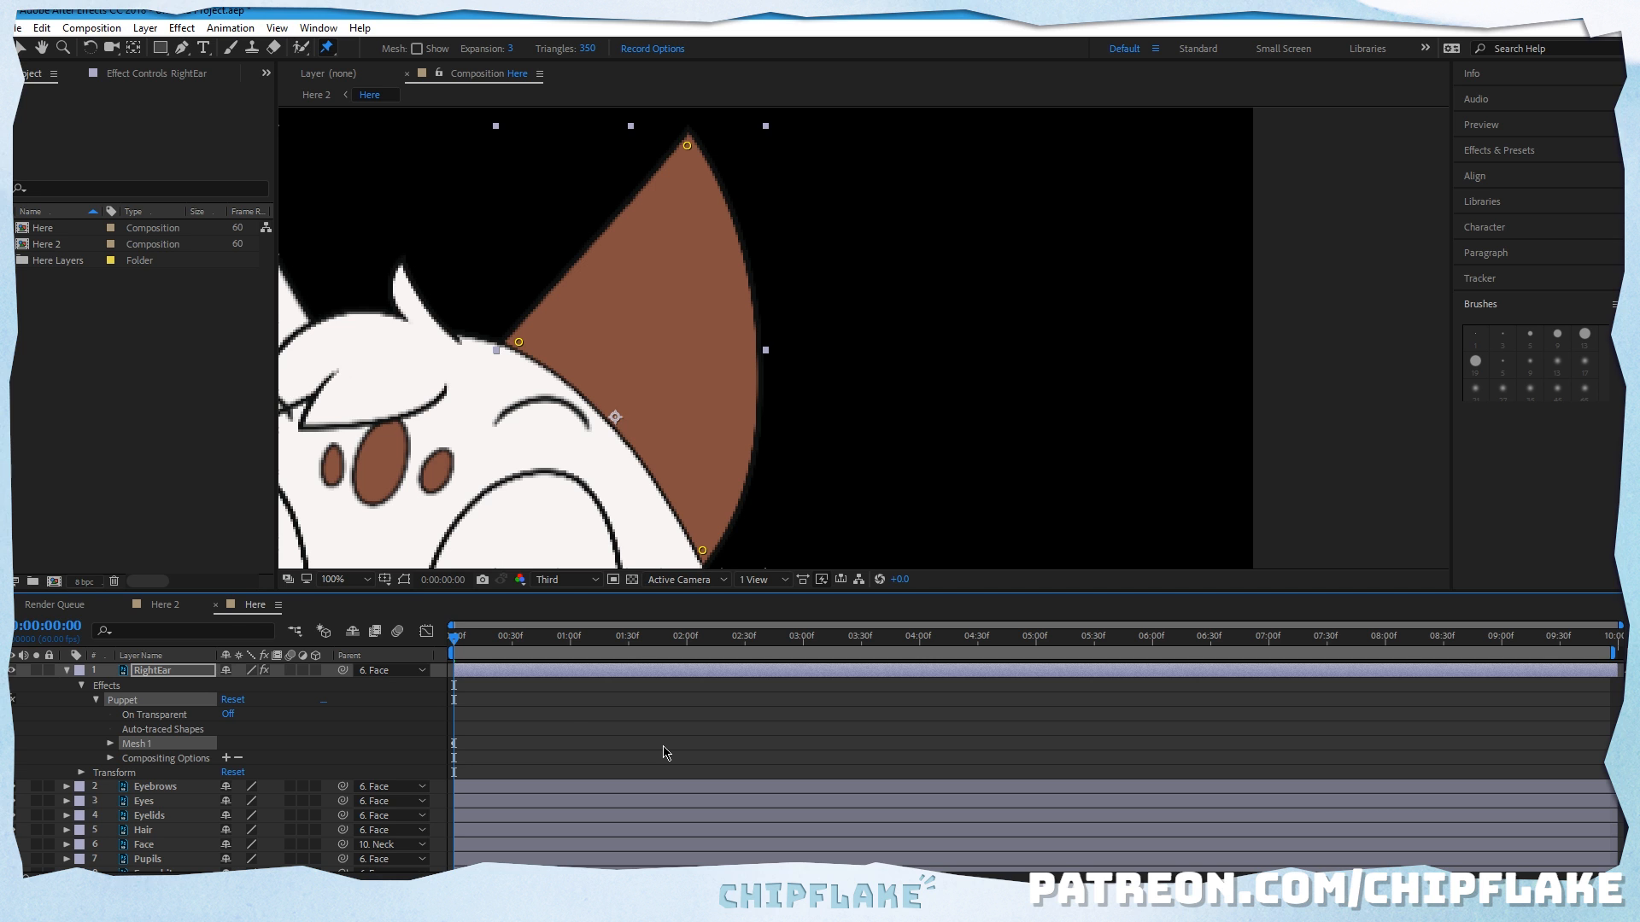
pyautogui.press('h')
pyautogui.moveTo(564, 466); pyautogui.dragTo(753, 440)
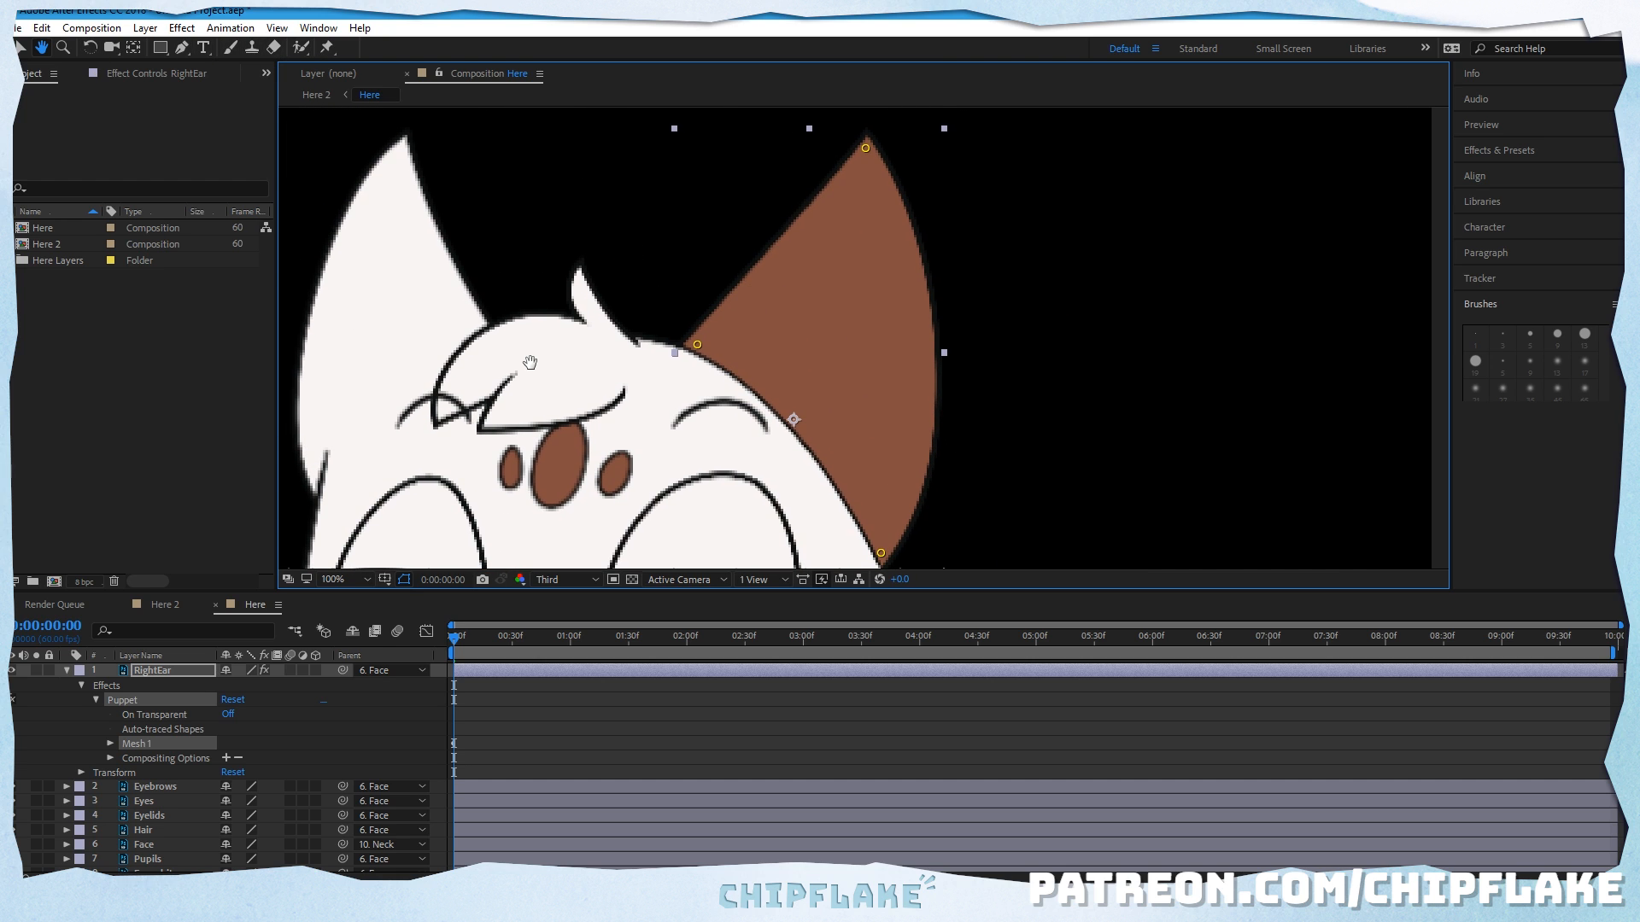
pyautogui.moveTo(607, 416); pyautogui.dragTo(690, 285)
pyautogui.moveTo(597, 521); pyautogui.dragTo(630, 529)
pyautogui.moveTo(632, 281); pyautogui.dragTo(629, 402)
pyautogui.moveTo(766, 370); pyautogui.dragTo(724, 311)
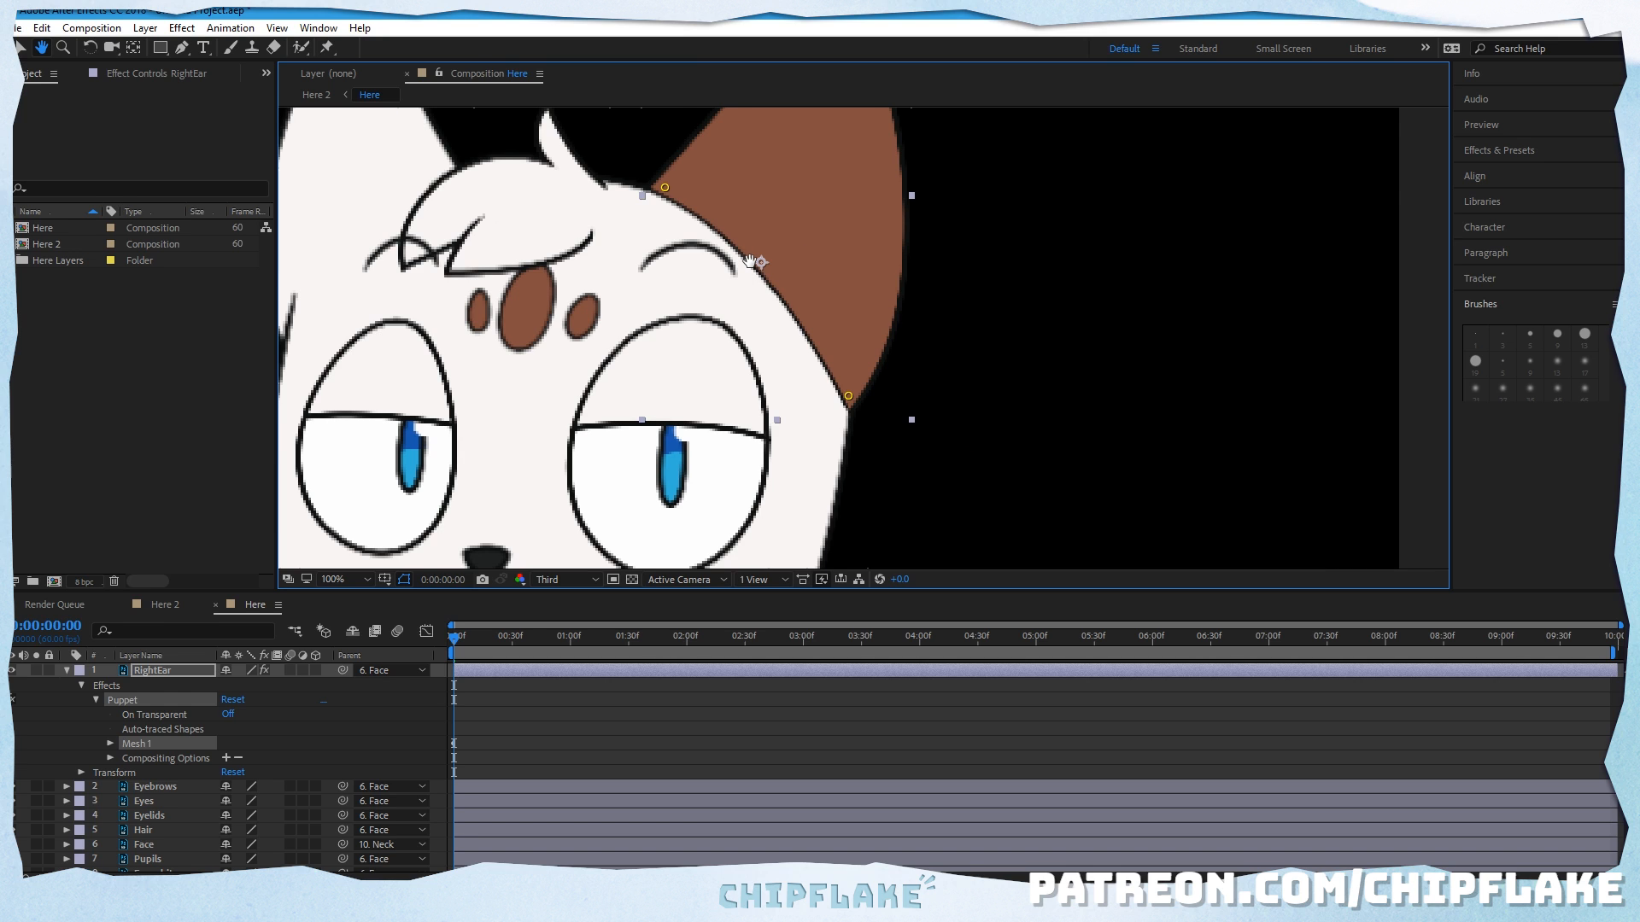
pyautogui.moveTo(590, 221); pyautogui.dragTo(624, 316)
pyautogui.moveTo(718, 248); pyautogui.dragTo(653, 289)
# Step: Keyframe the right ear's tip pin slightly inward at 0:00:00:14 and preview the motion from the start
pyautogui.click(326, 48)
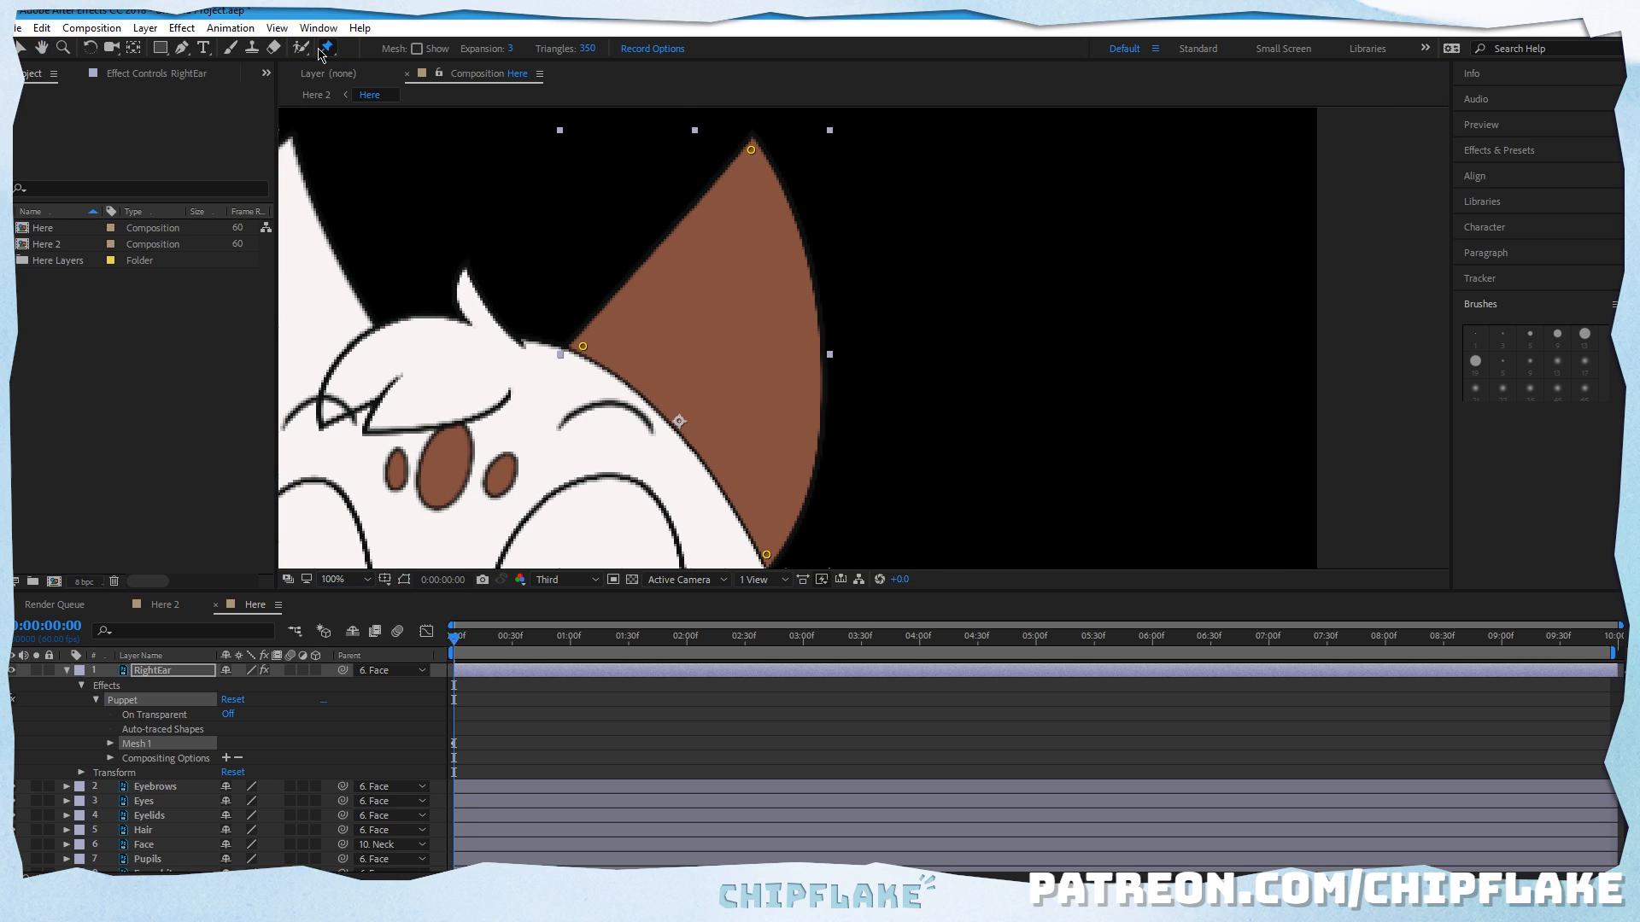
pyautogui.click(457, 642)
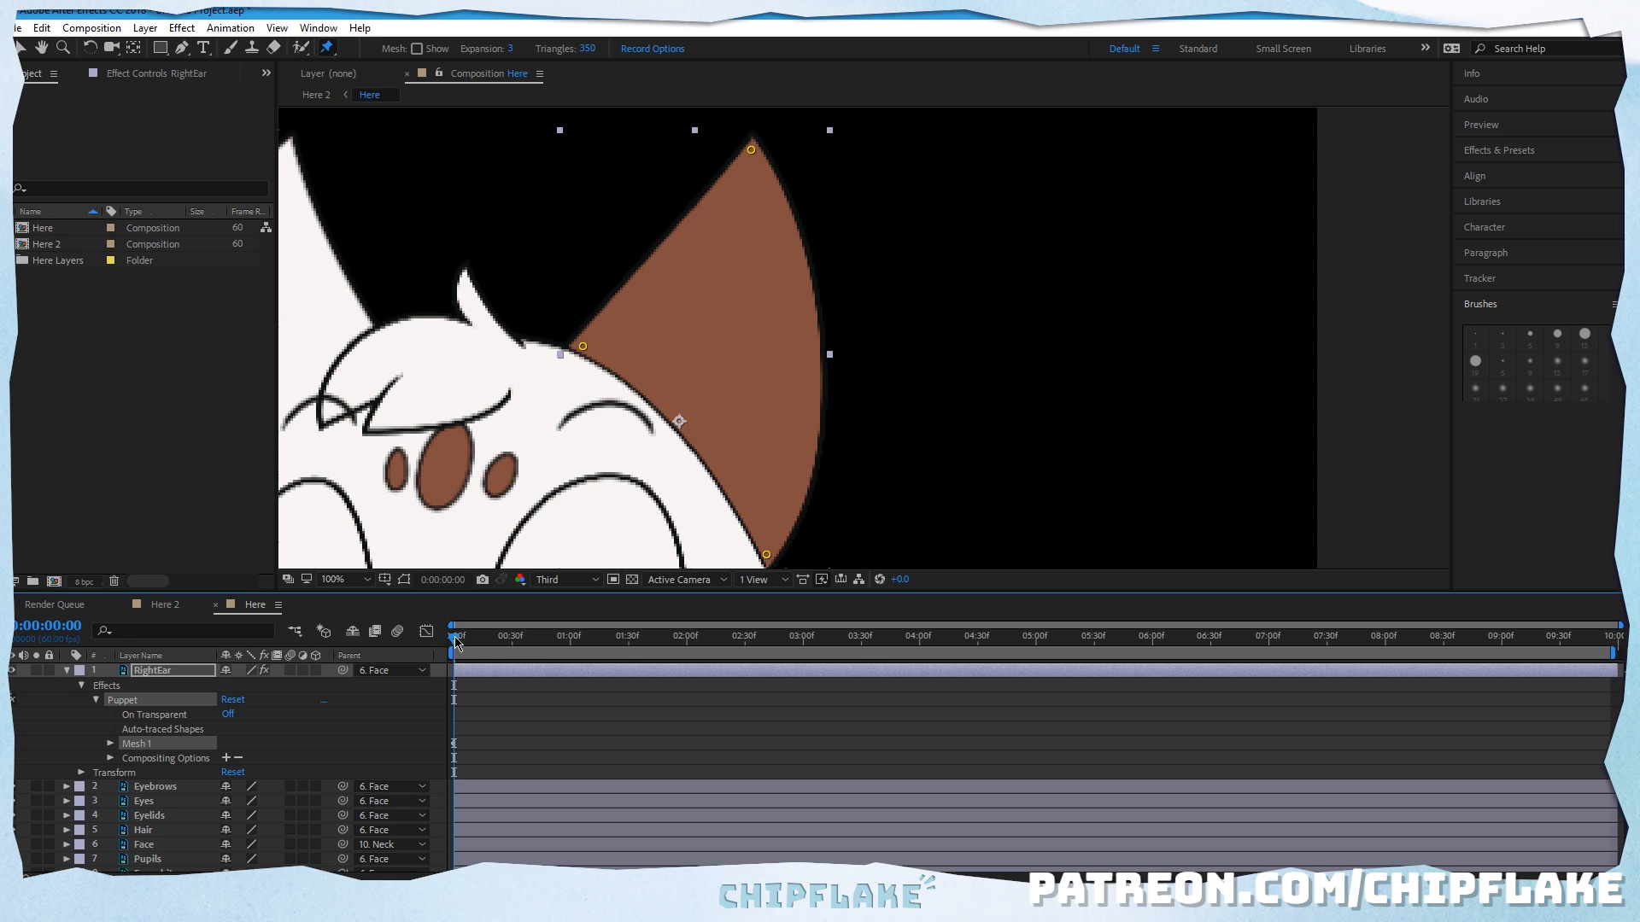
pyautogui.moveTo(457, 642)
pyautogui.mouseDown()
pyautogui.moveTo(478, 642)
pyautogui.moveTo(421, 632)
pyautogui.moveTo(484, 637)
pyautogui.mouseUp()
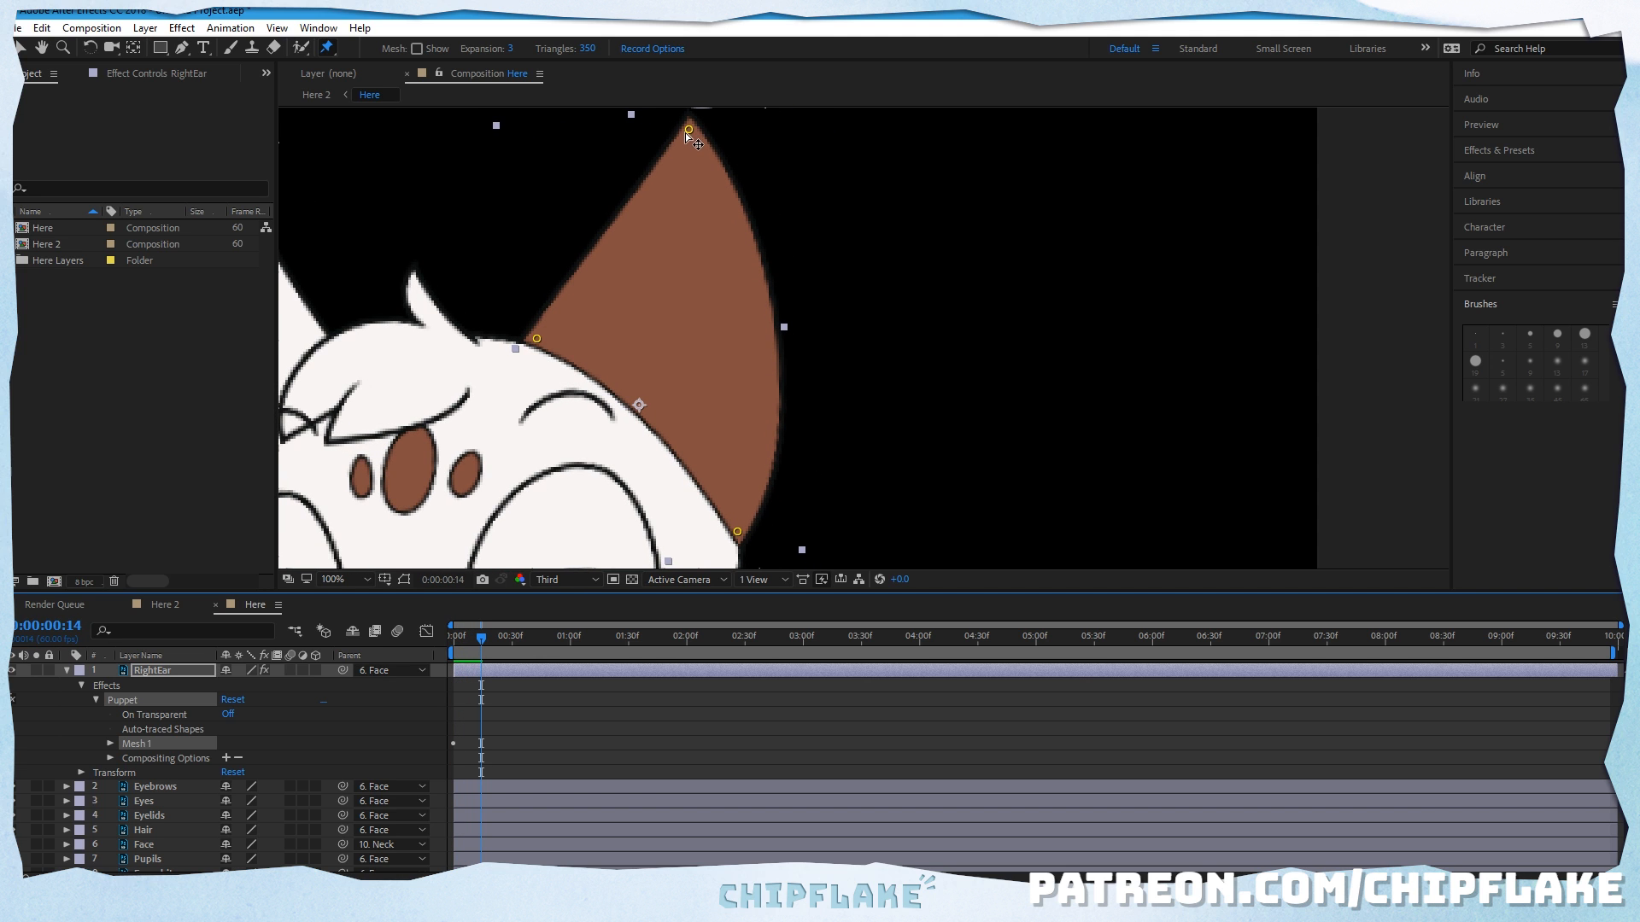
pyautogui.moveTo(689, 129); pyautogui.dragTo(662, 128)
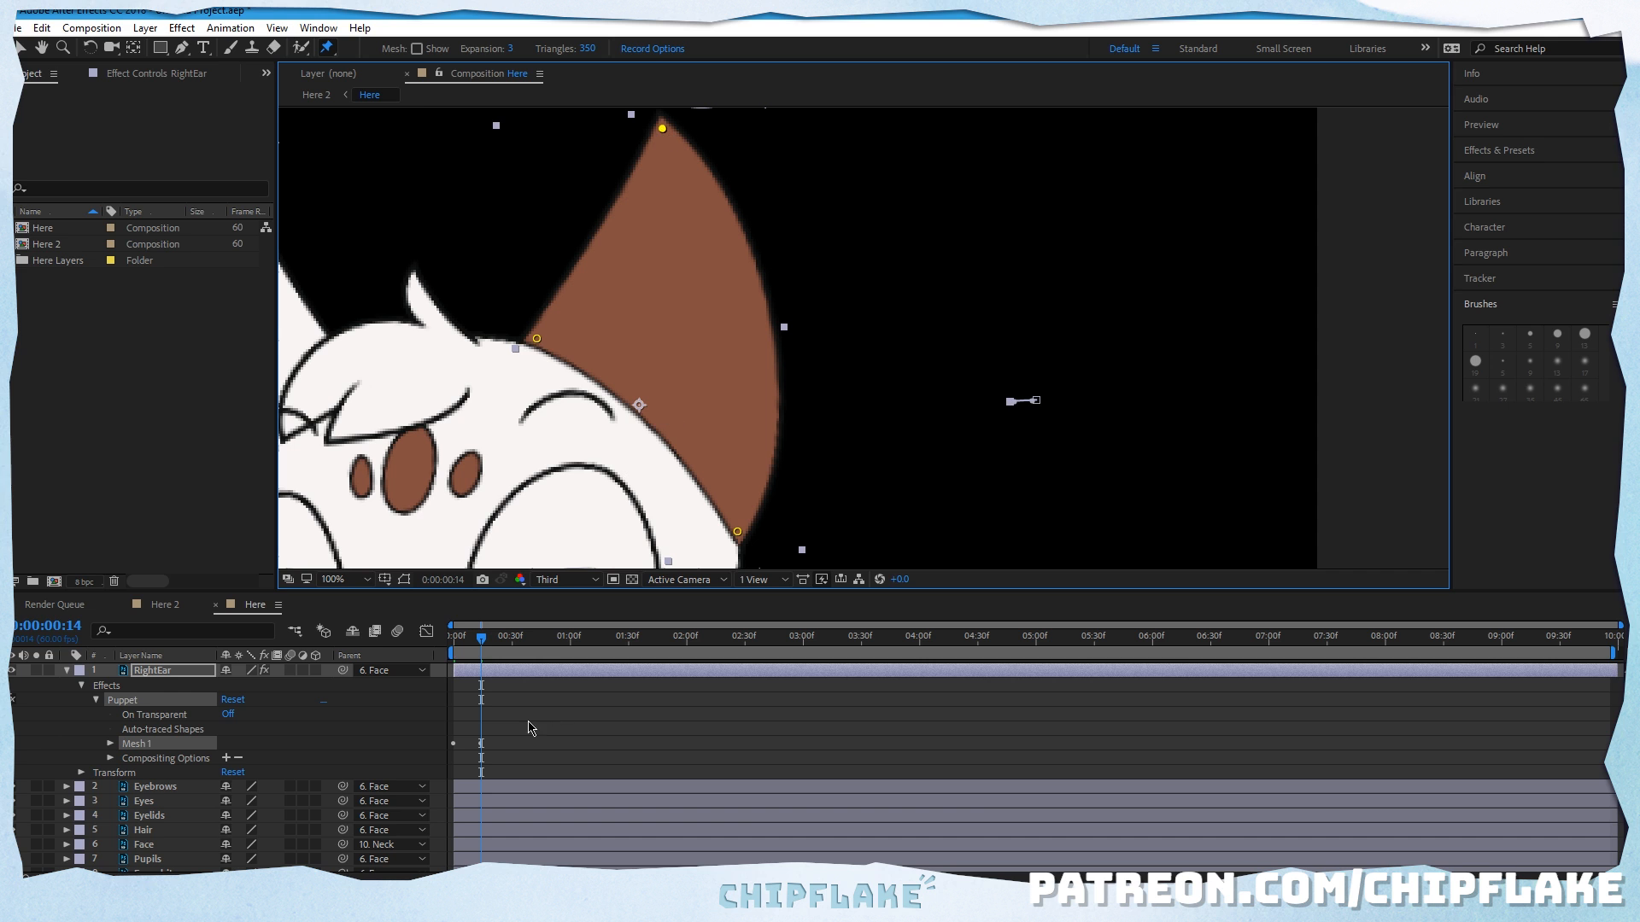
pyautogui.click(529, 728)
pyautogui.press('Home')
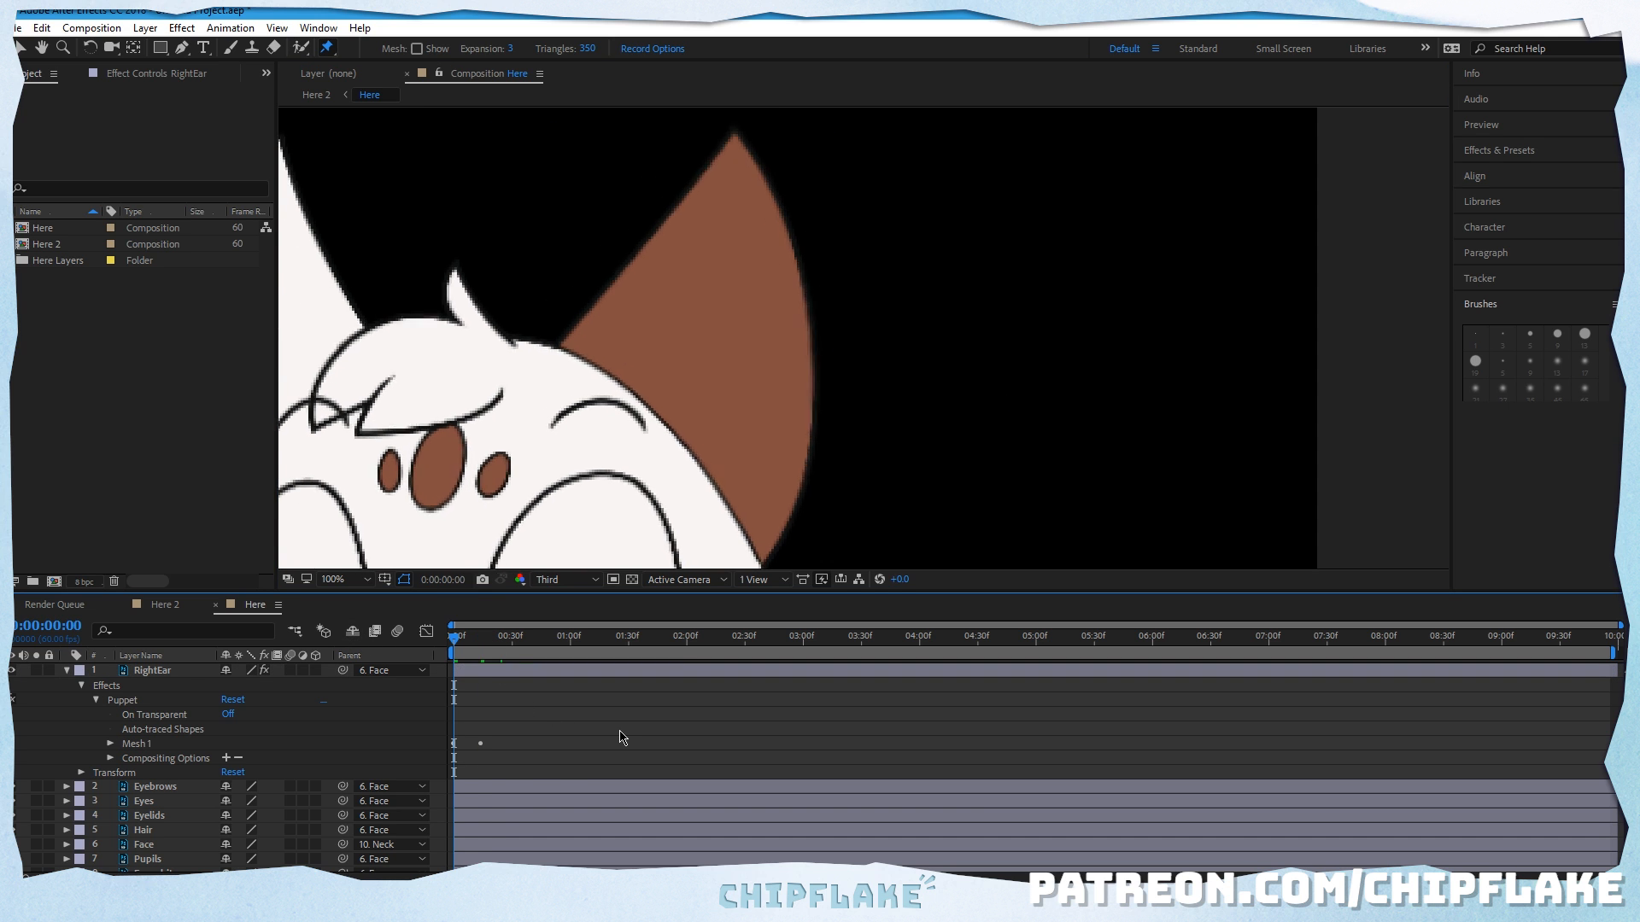
pyautogui.press('space')
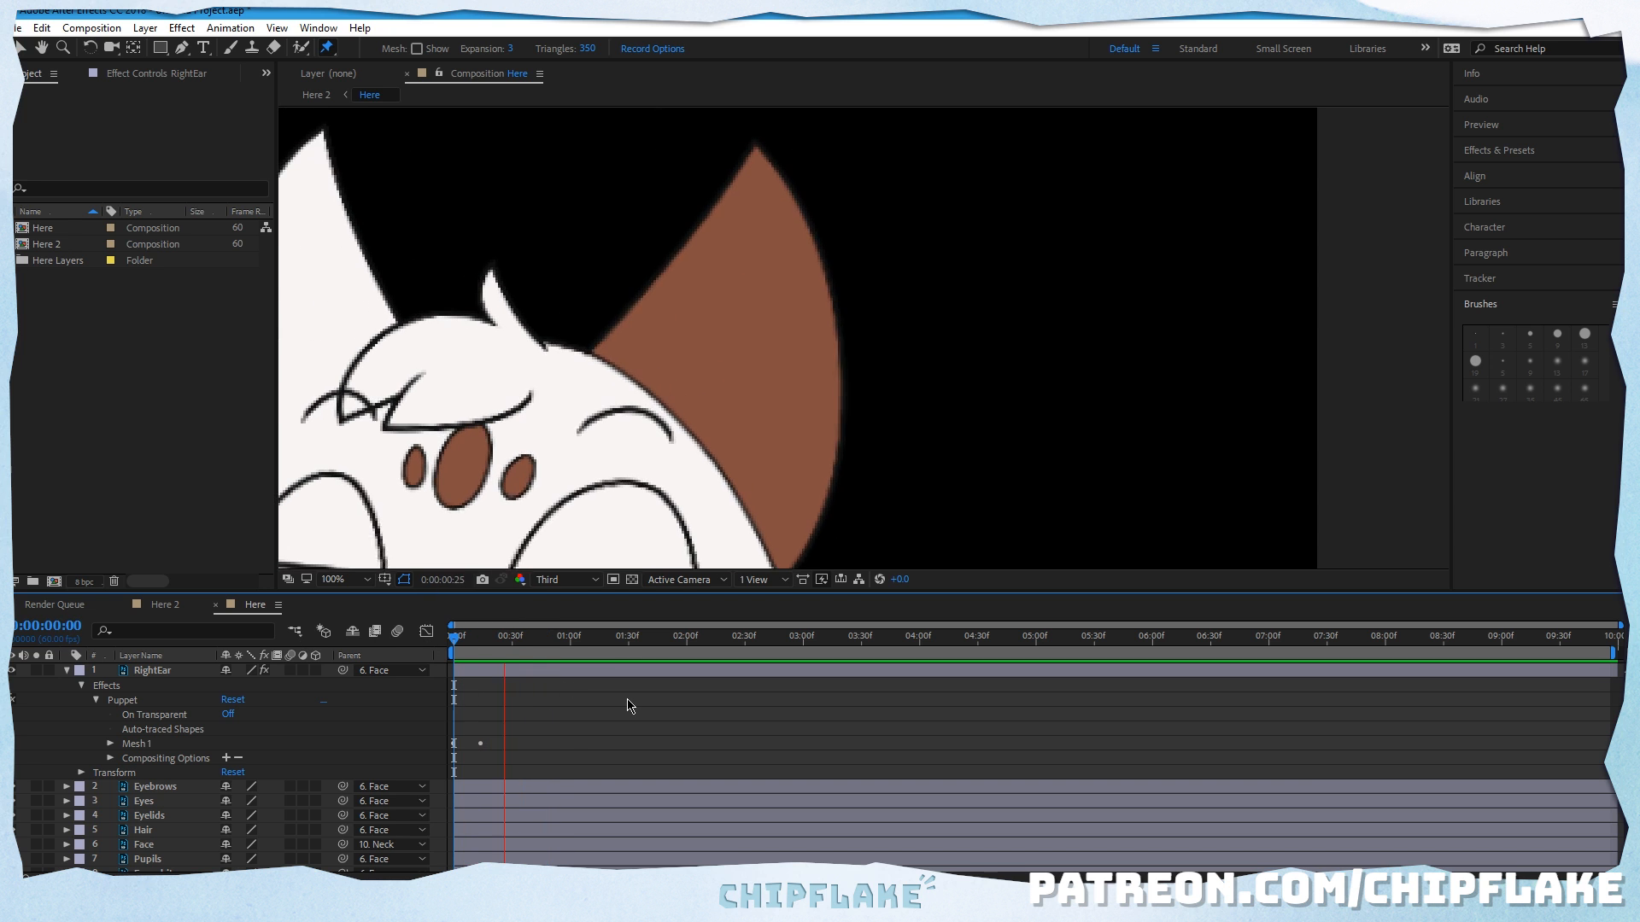
# Step: Try bending the right ear's tip pin far outward at 0:00:00:45 and preview the motion
pyautogui.moveTo(568, 642)
pyautogui.mouseDown()
pyautogui.moveTo(483, 647)
pyautogui.moveTo(540, 642)
pyautogui.mouseUp()
pyautogui.click(820, 362)
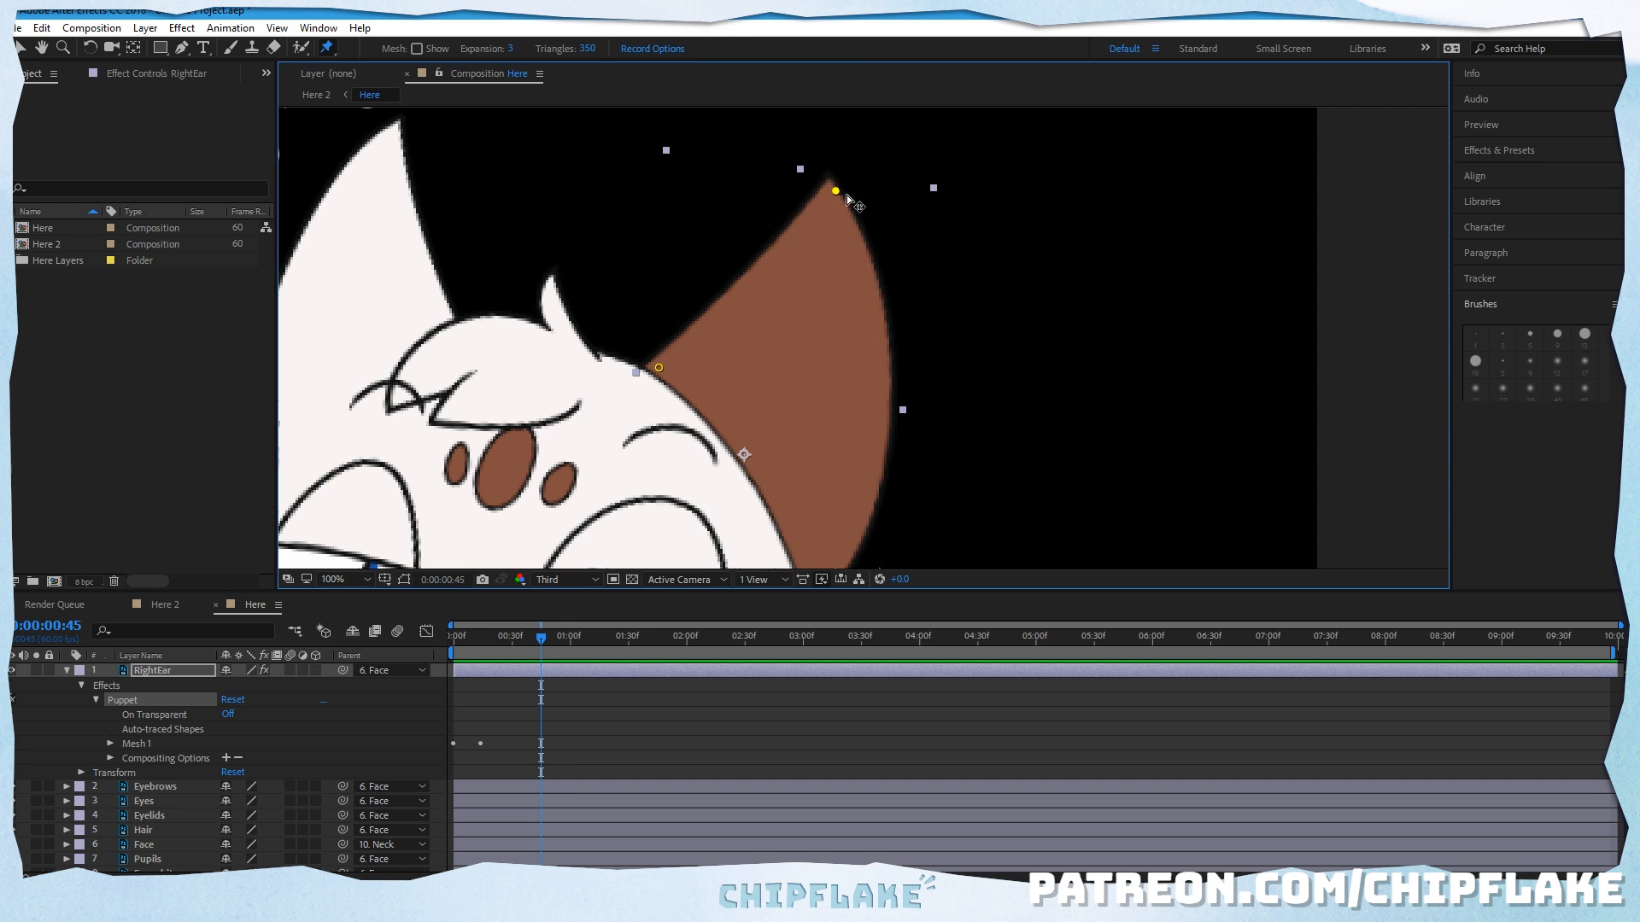
pyautogui.moveTo(846, 196); pyautogui.dragTo(913, 223)
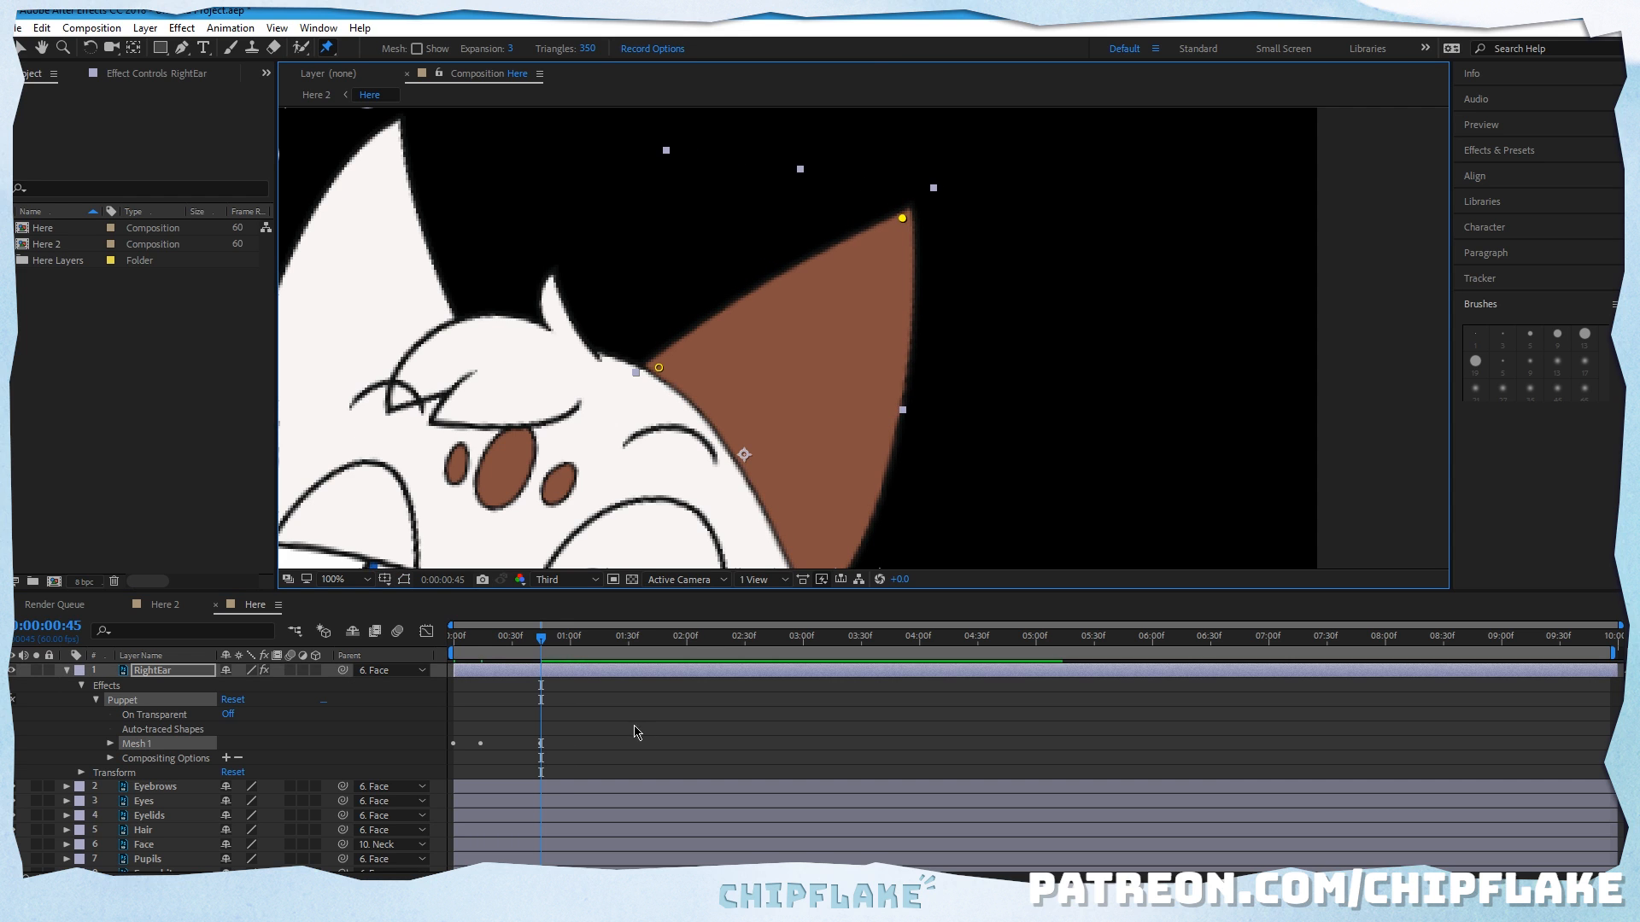
pyautogui.press('space')
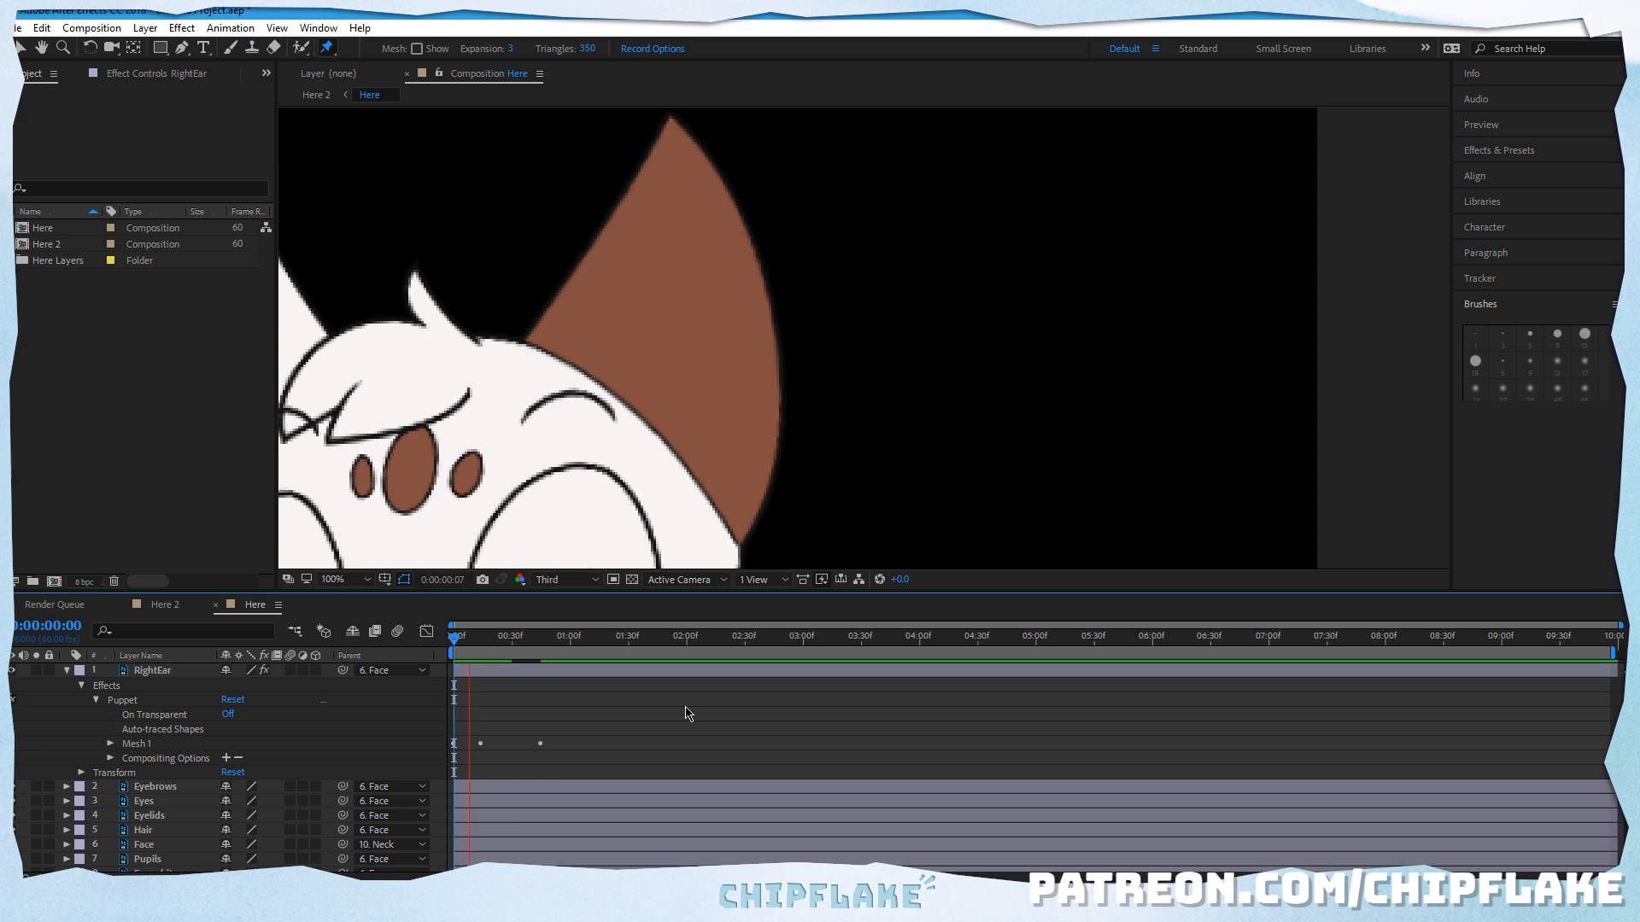
pyautogui.press('space')
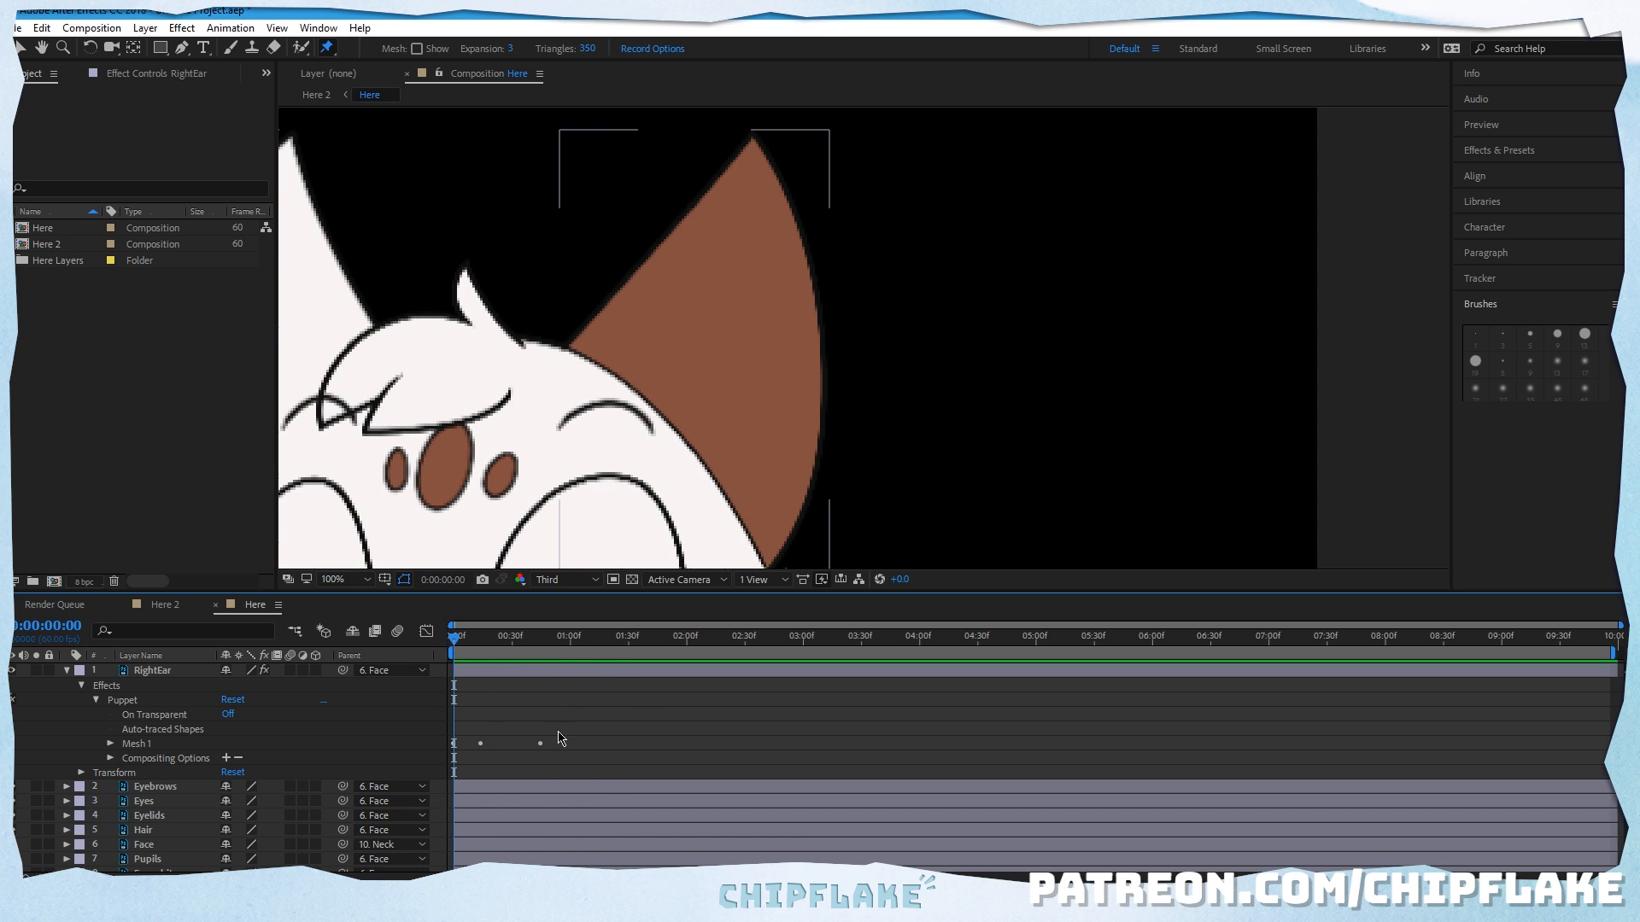
pyautogui.press('space')
pyautogui.press('space')
# Step: Set the current time to 0:00:00:43 and reveal the keyframed Puppet pin positions of the RightEar layer
pyautogui.click(546, 639)
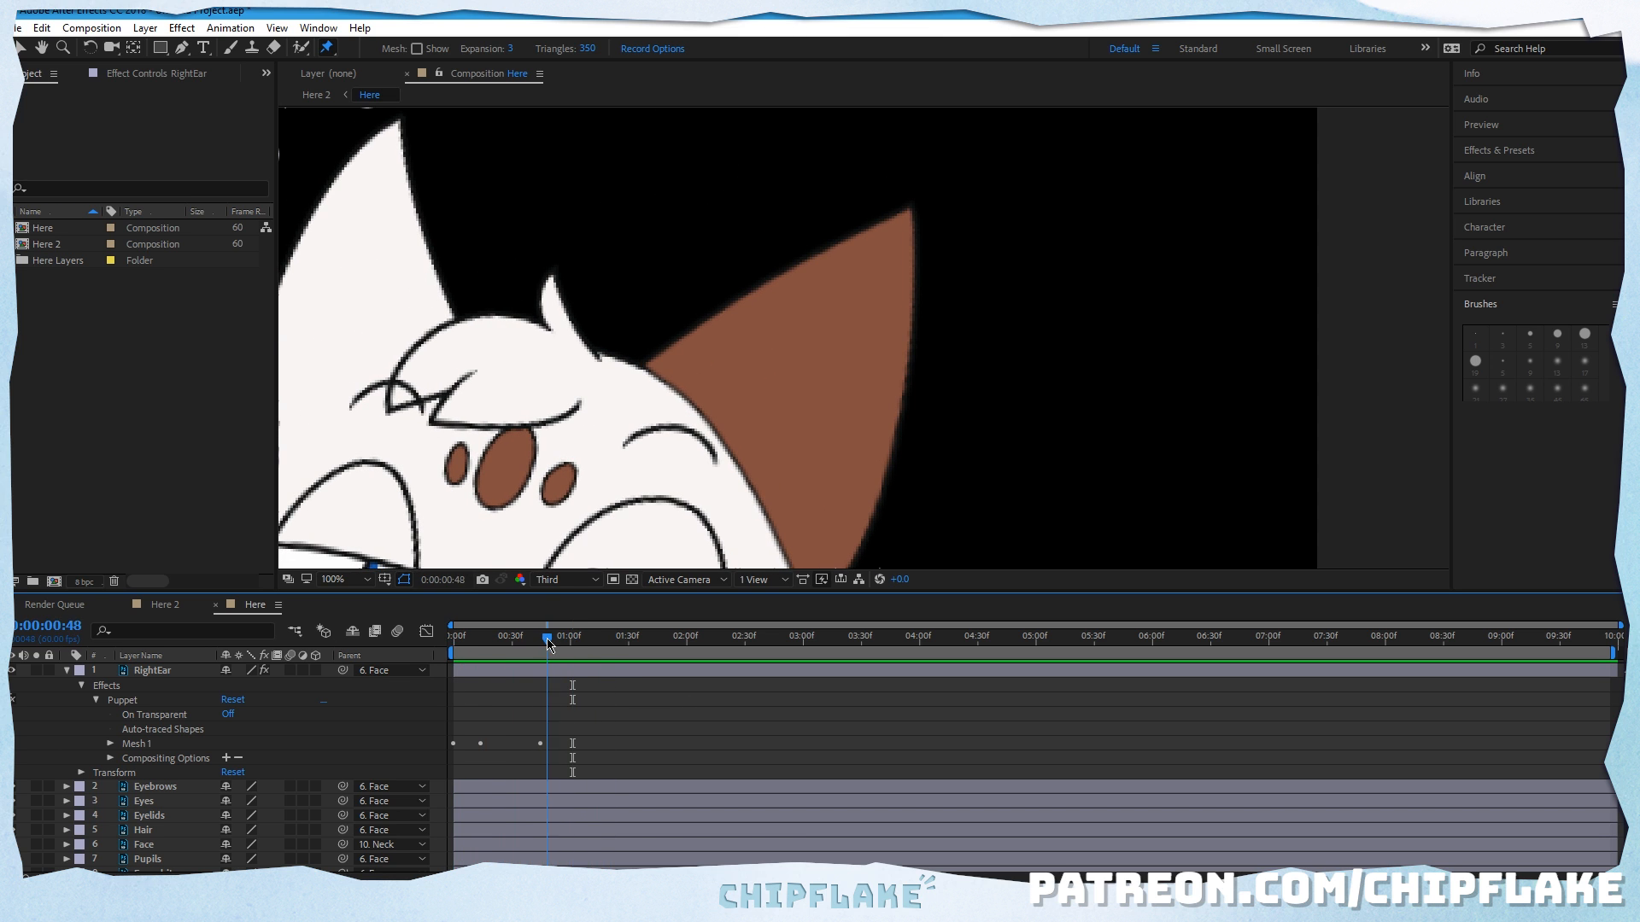
pyautogui.moveTo(547, 642); pyautogui.dragTo(537, 641)
pyautogui.click(170, 673)
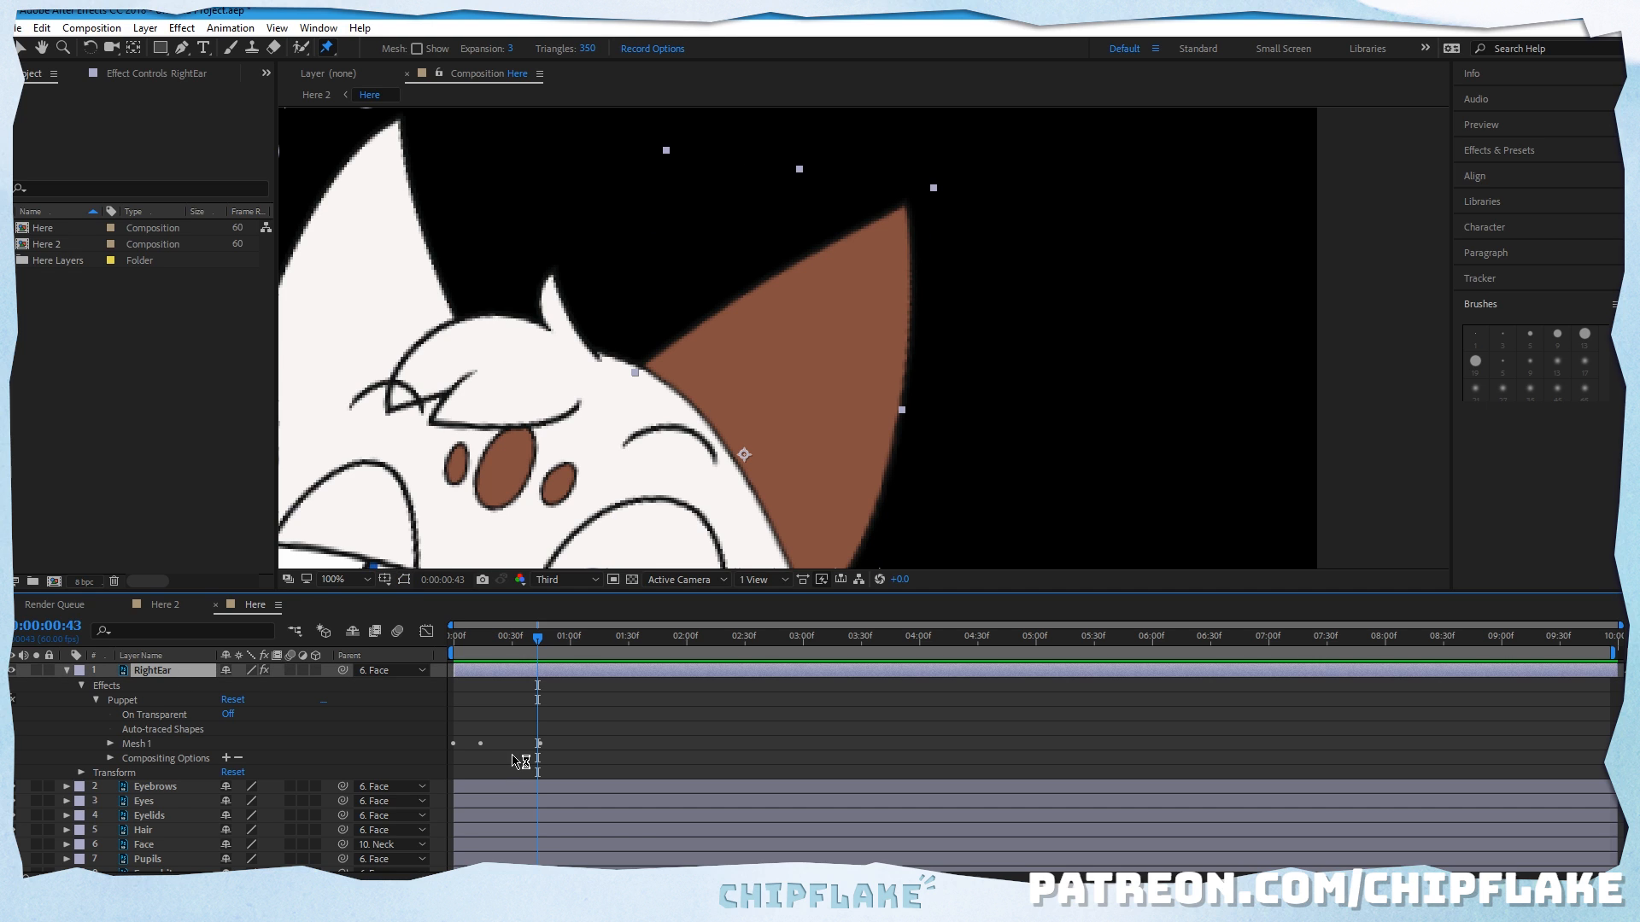
pyautogui.press('u')
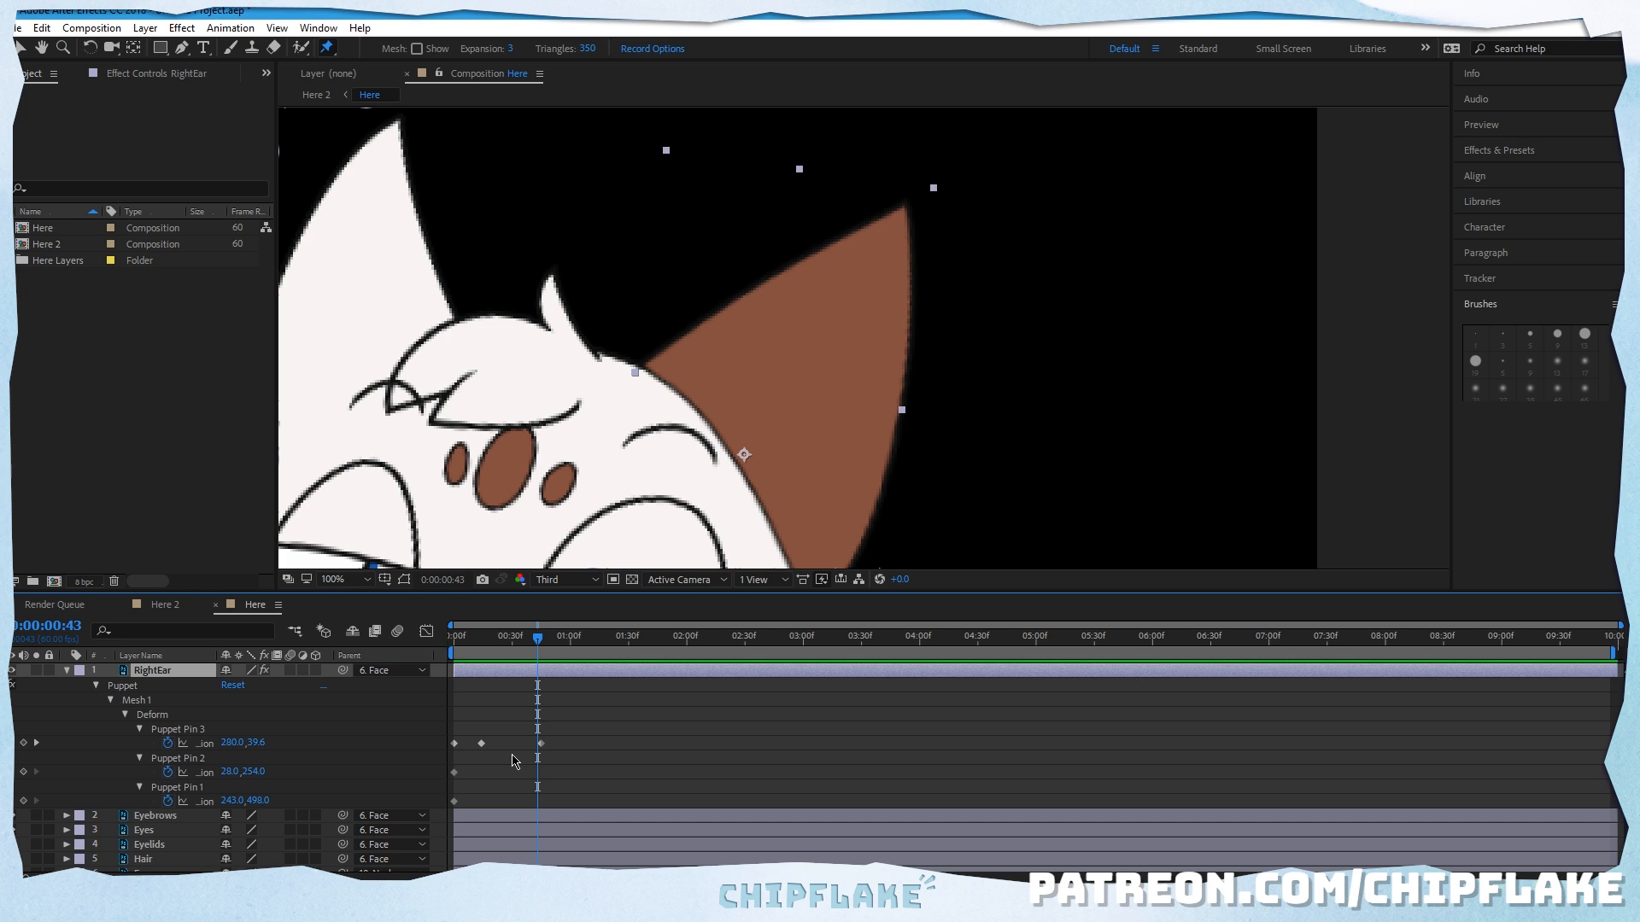
pyautogui.click(125, 716)
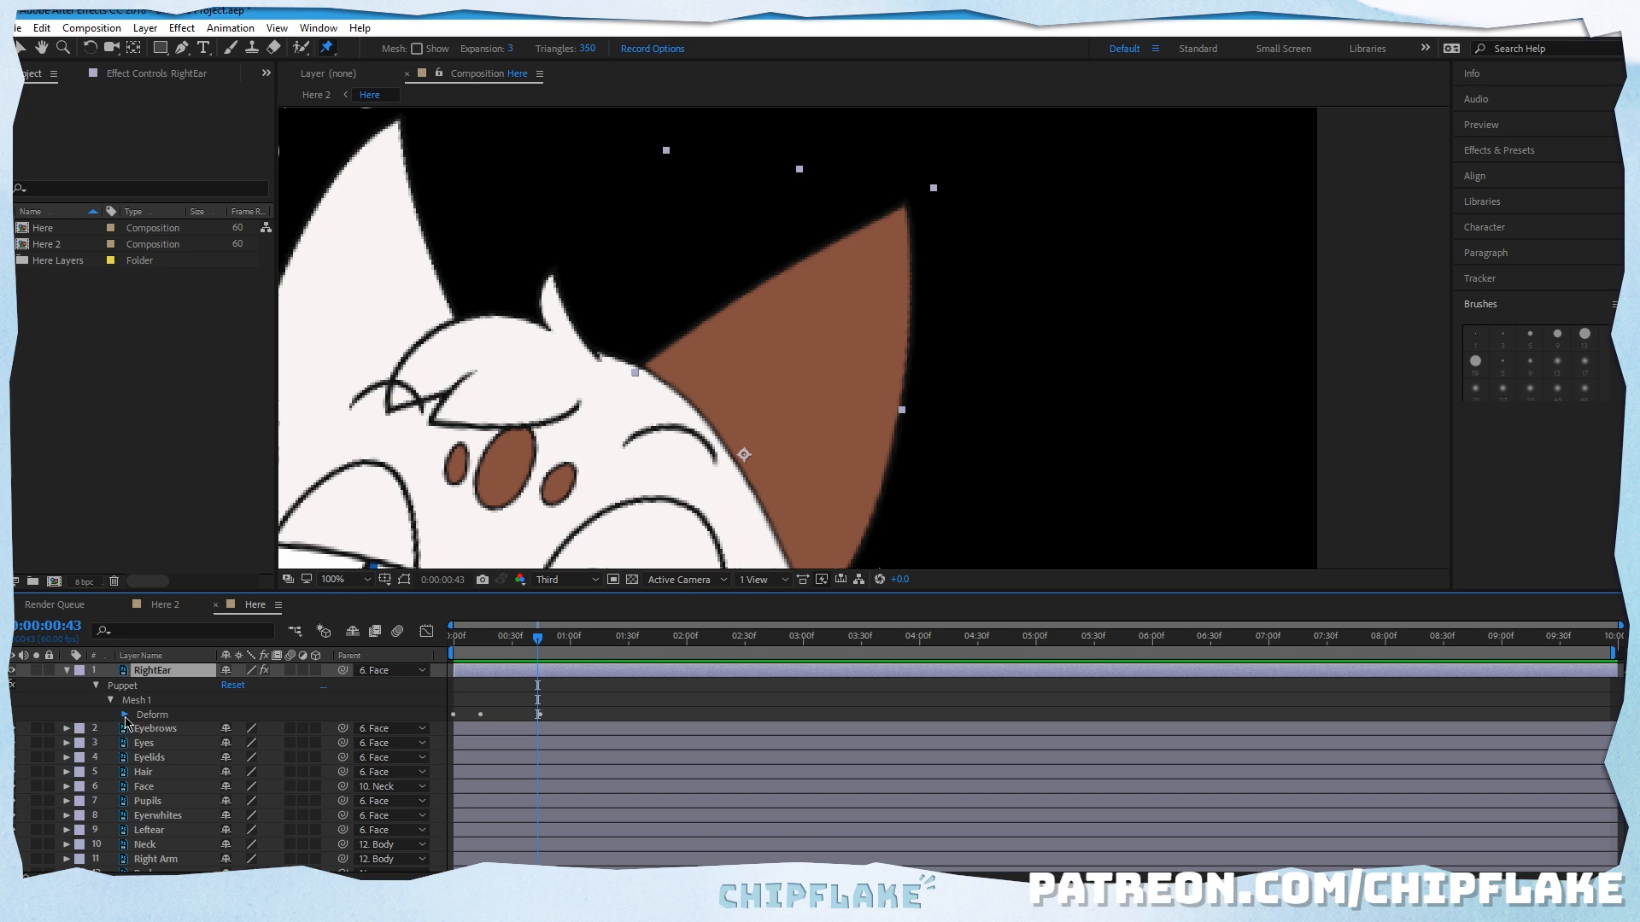
pyautogui.click(126, 716)
pyautogui.click(110, 701)
pyautogui.click(97, 687)
pyautogui.click(97, 687)
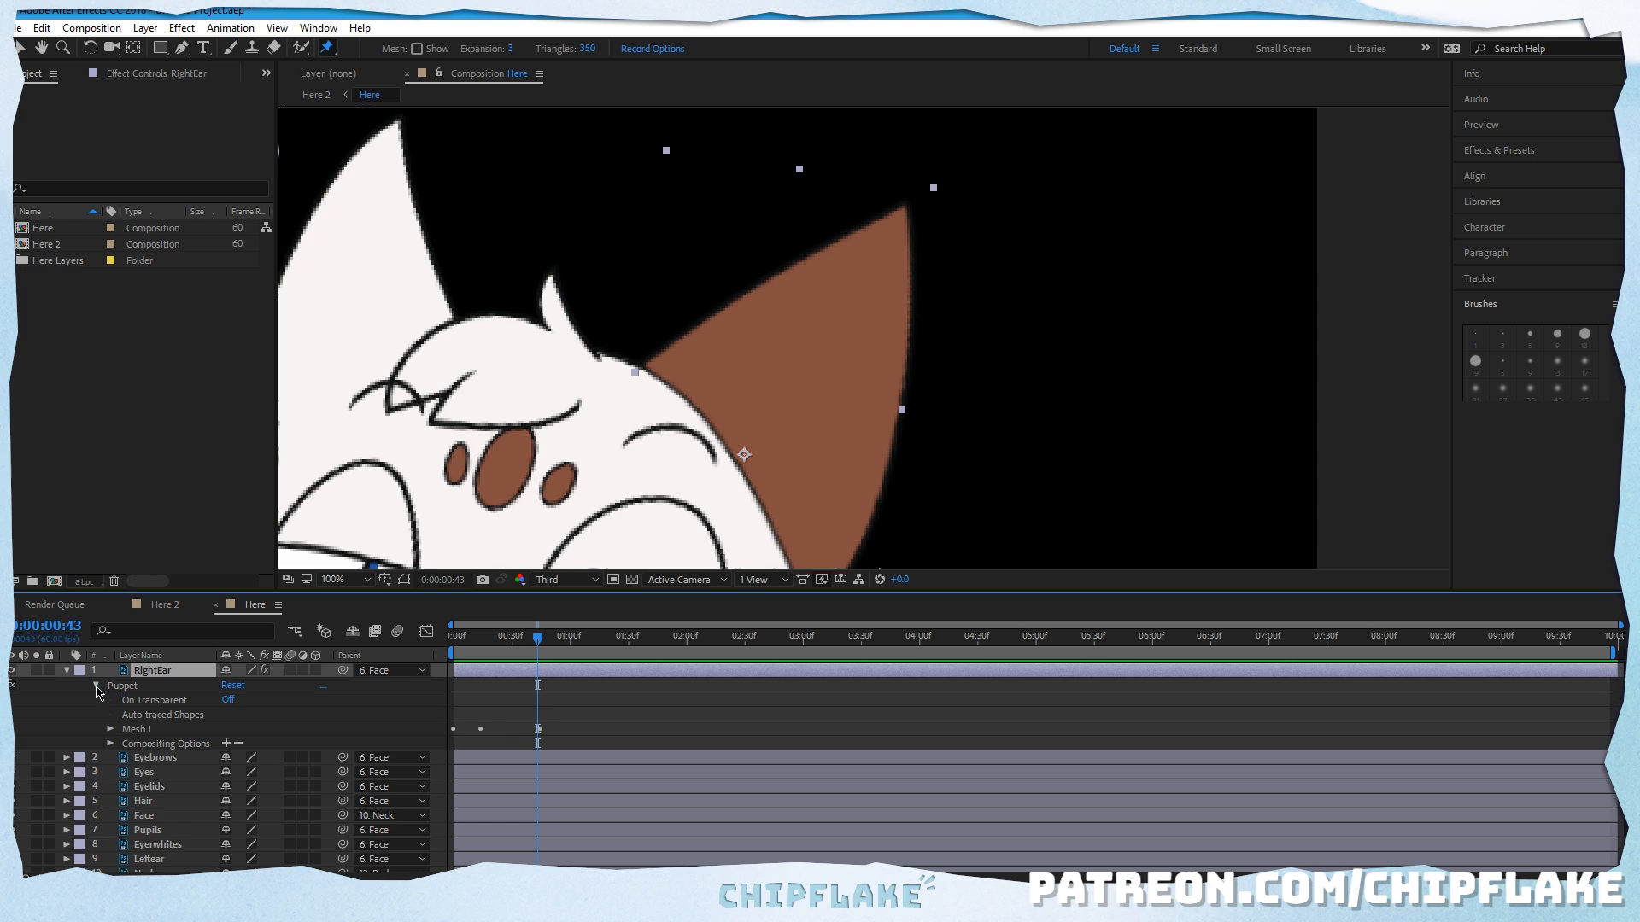
pyautogui.click(111, 730)
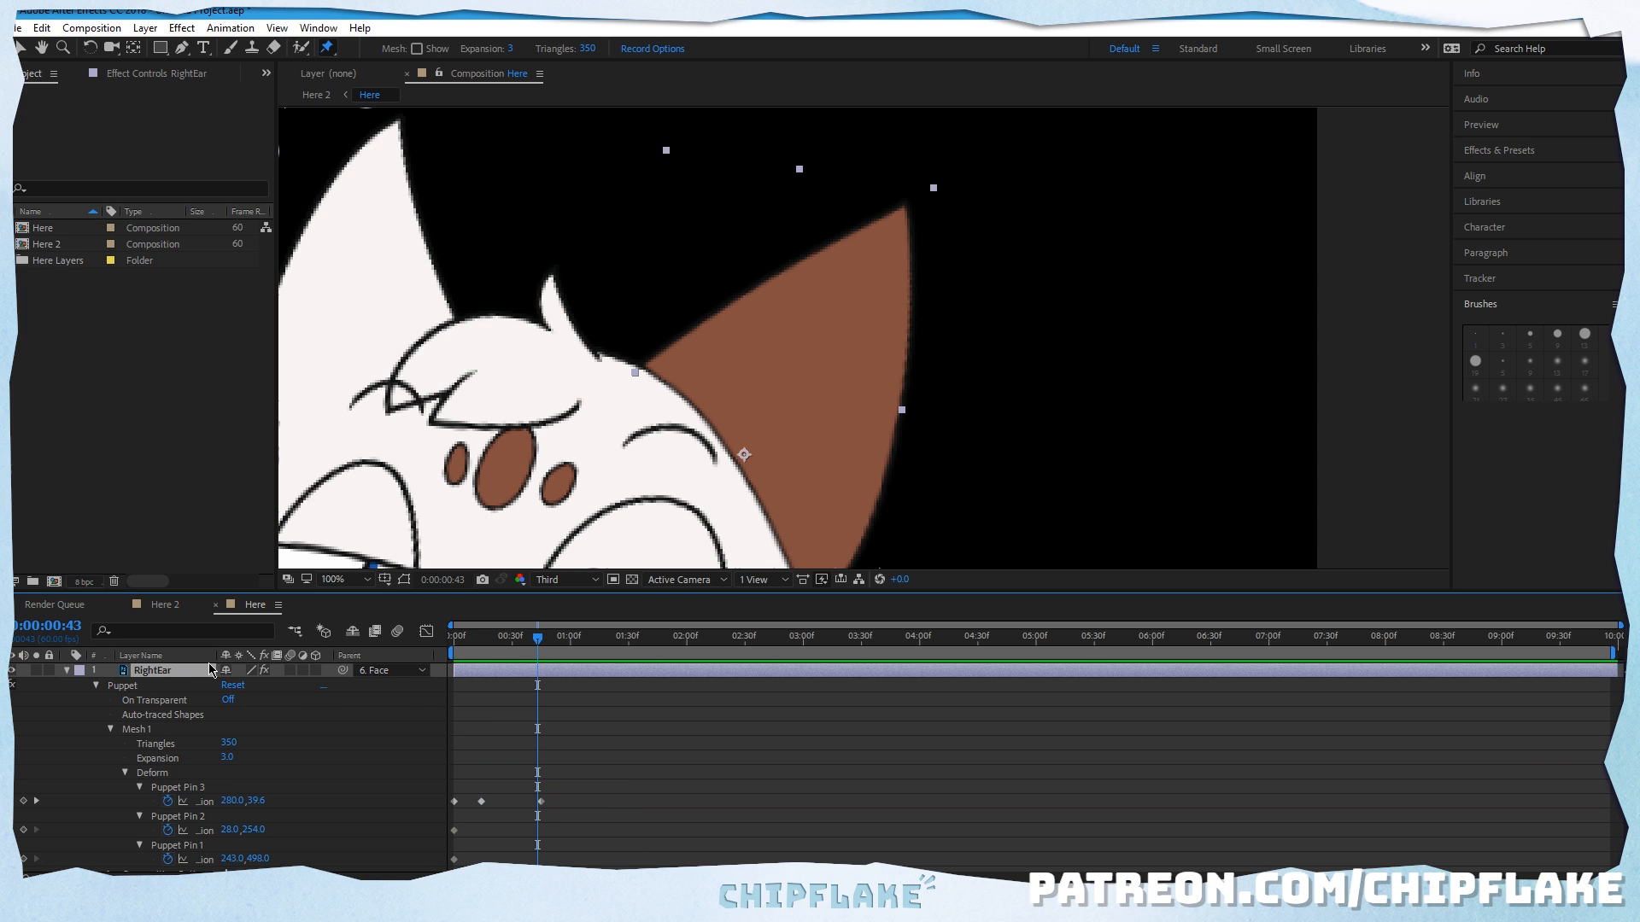
pyautogui.press('u')
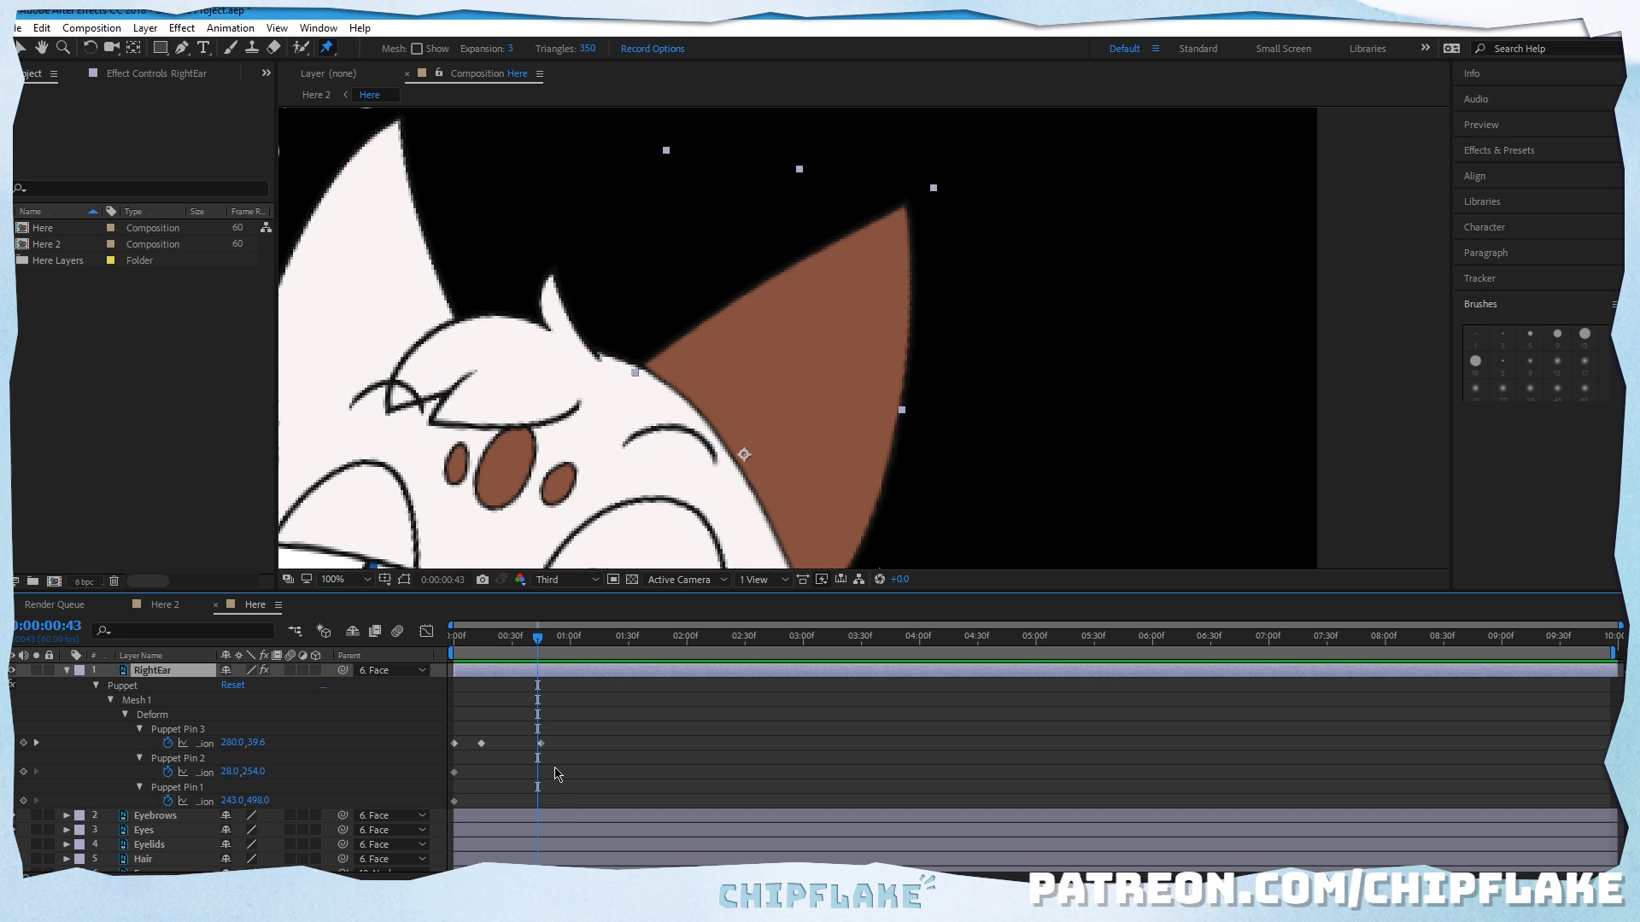
# Step: Replace the tip pin's last keyframe with a smaller outward bend at 0:00:00:43, about (259.8, 34.5), and preview the motion
pyautogui.click(542, 745)
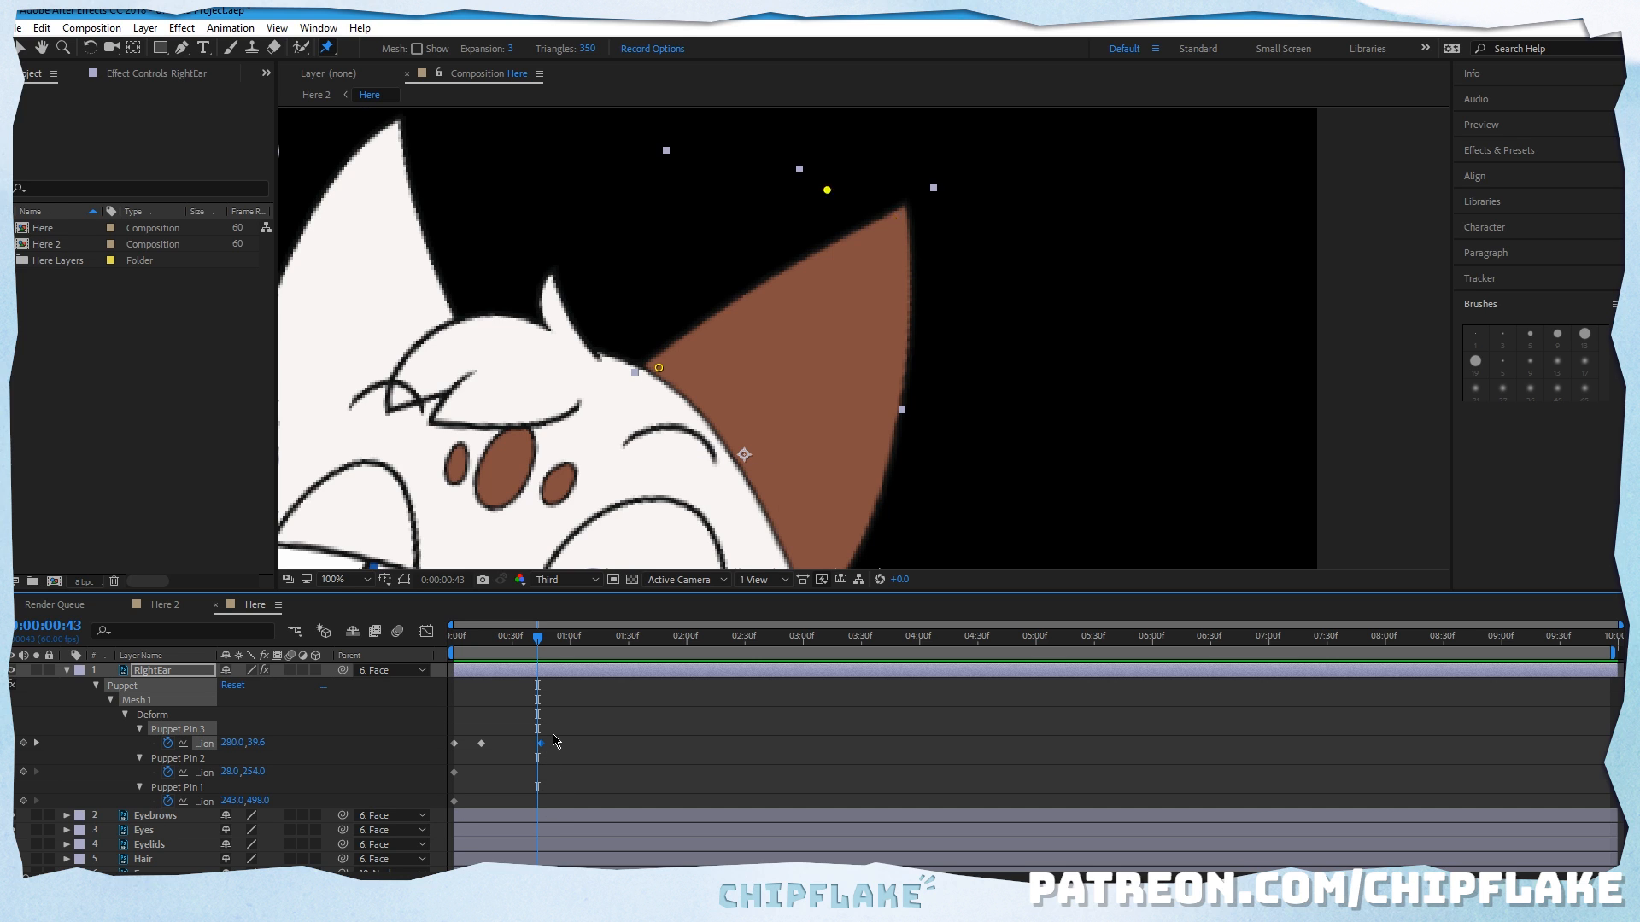
pyautogui.press('Delete')
pyautogui.moveTo(829, 191); pyautogui.dragTo(882, 212)
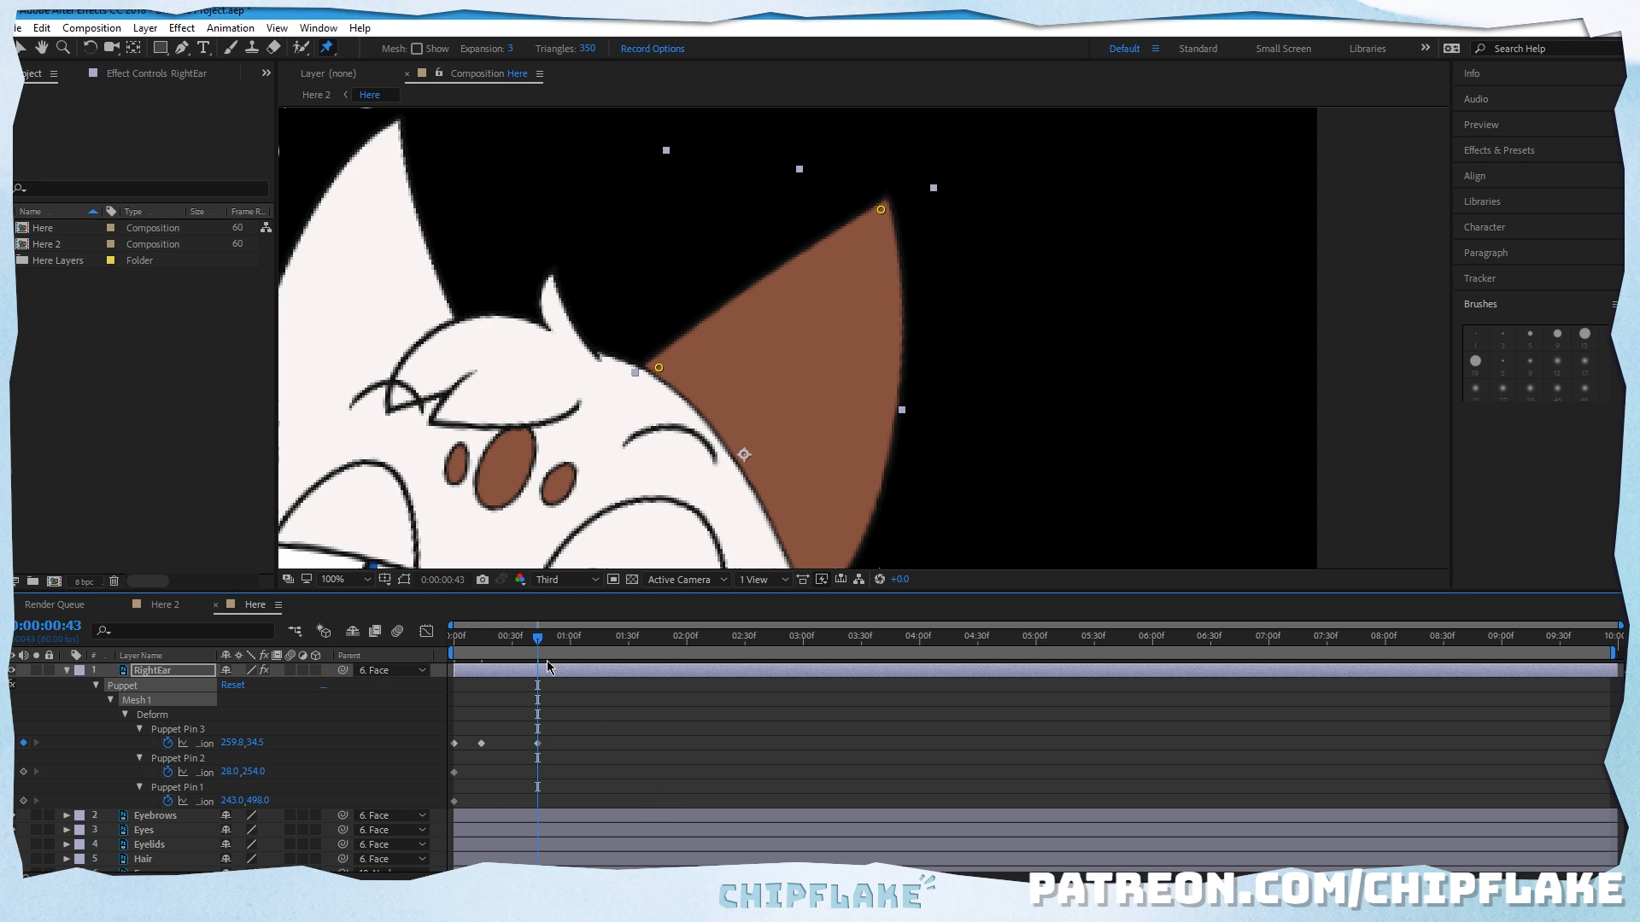
pyautogui.press('Home')
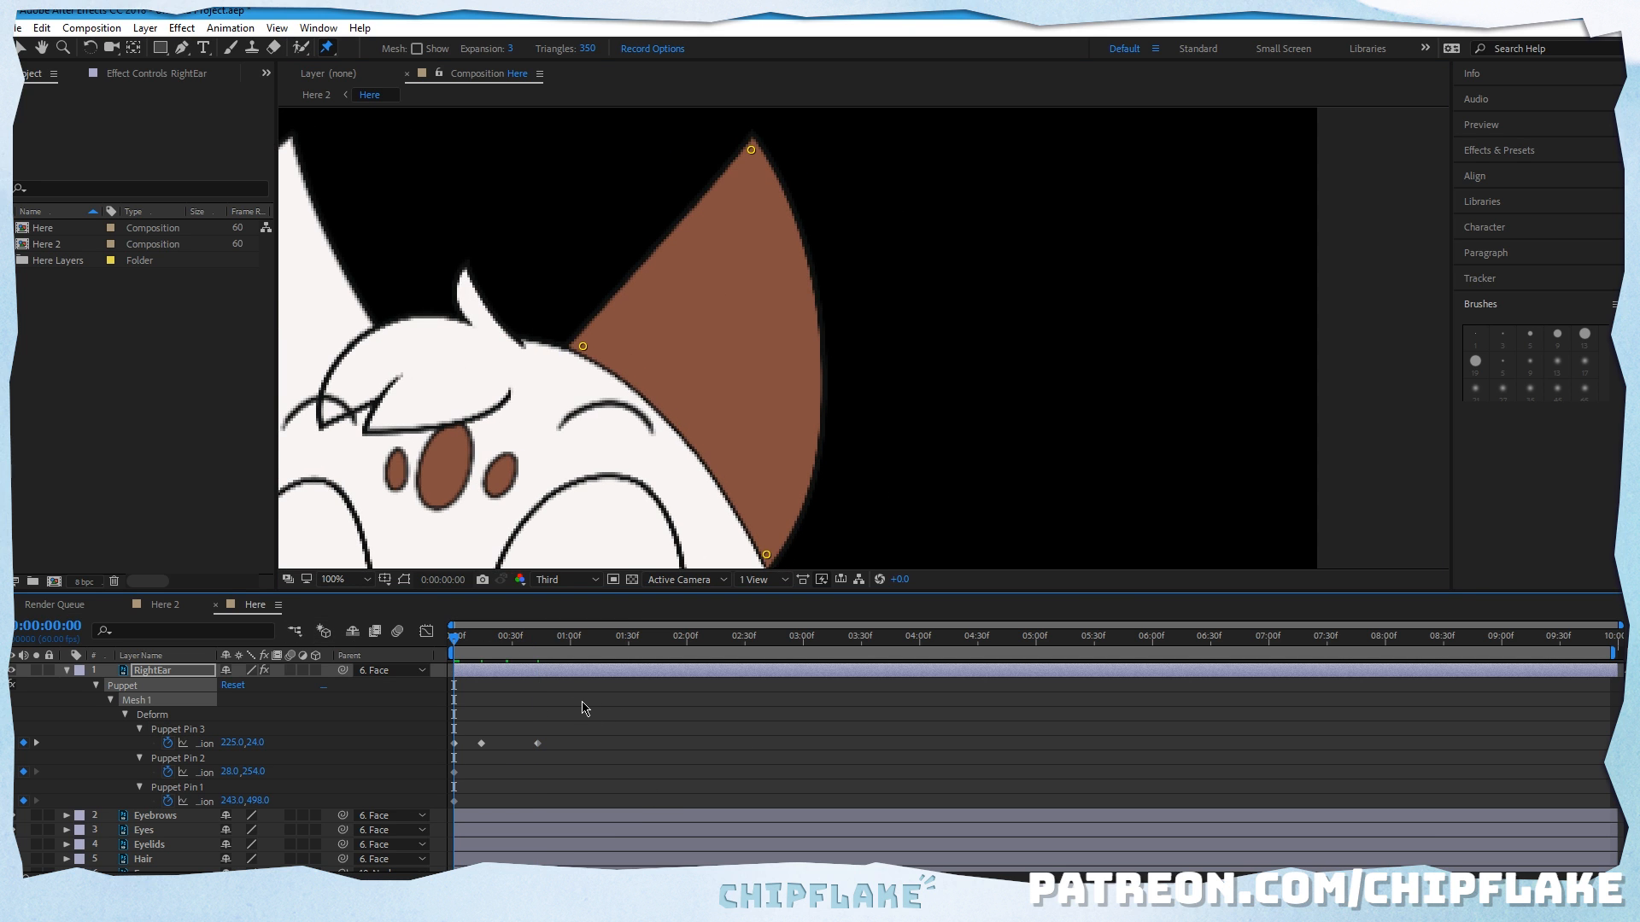
pyautogui.press('space')
pyautogui.press('space')
pyautogui.moveTo(534, 640); pyautogui.dragTo(293, 640)
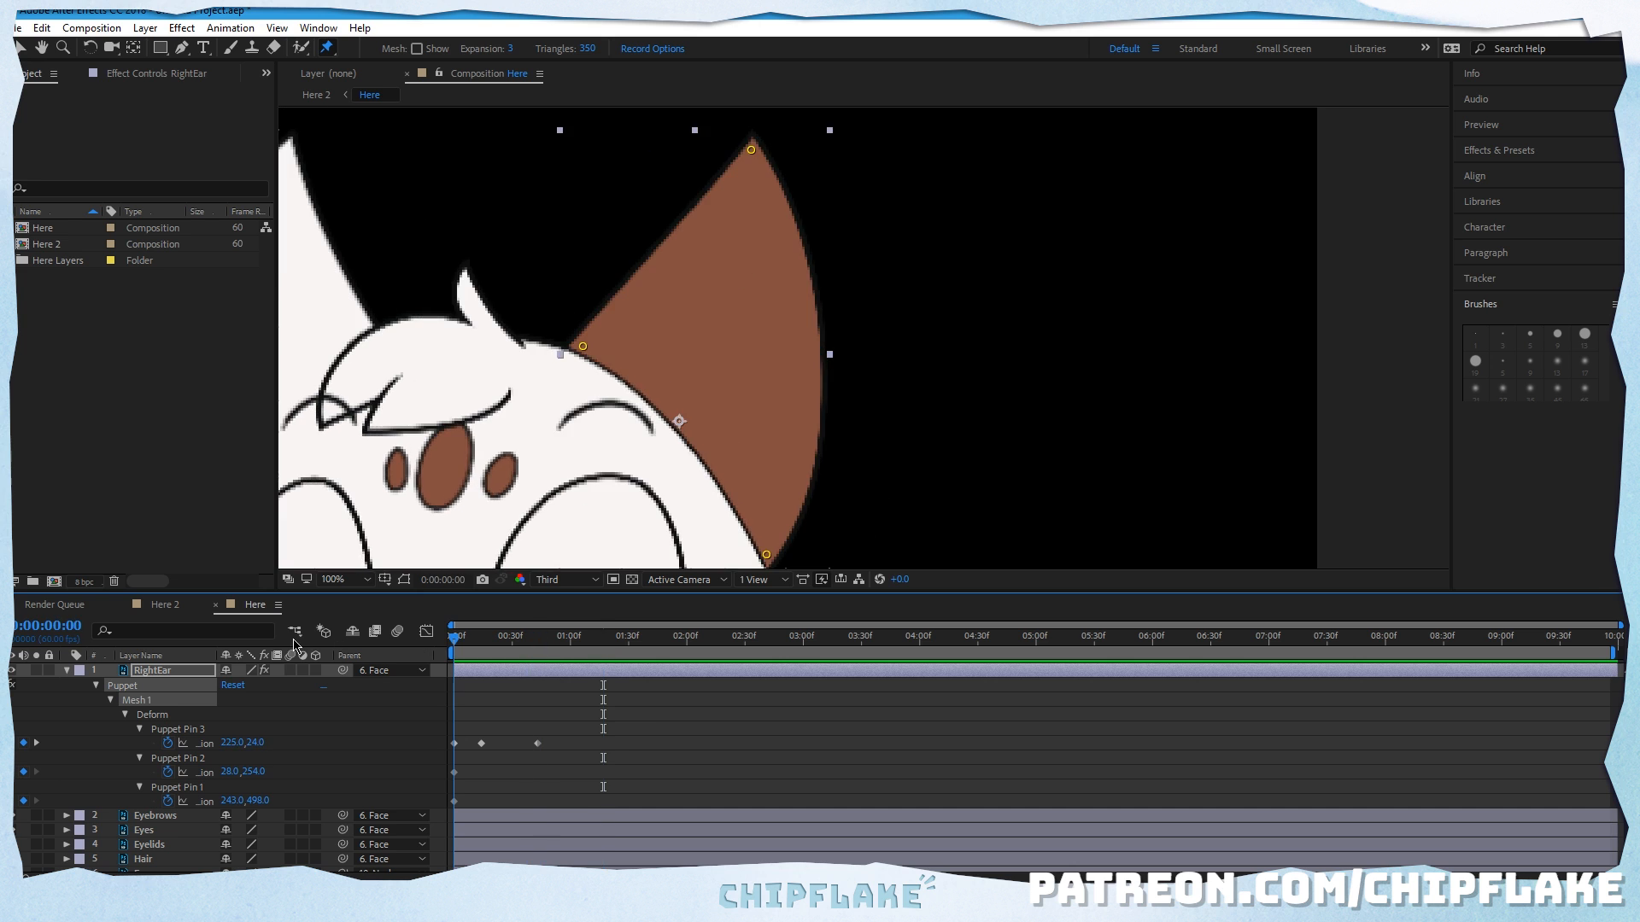
pyautogui.press('space')
pyautogui.press('space')
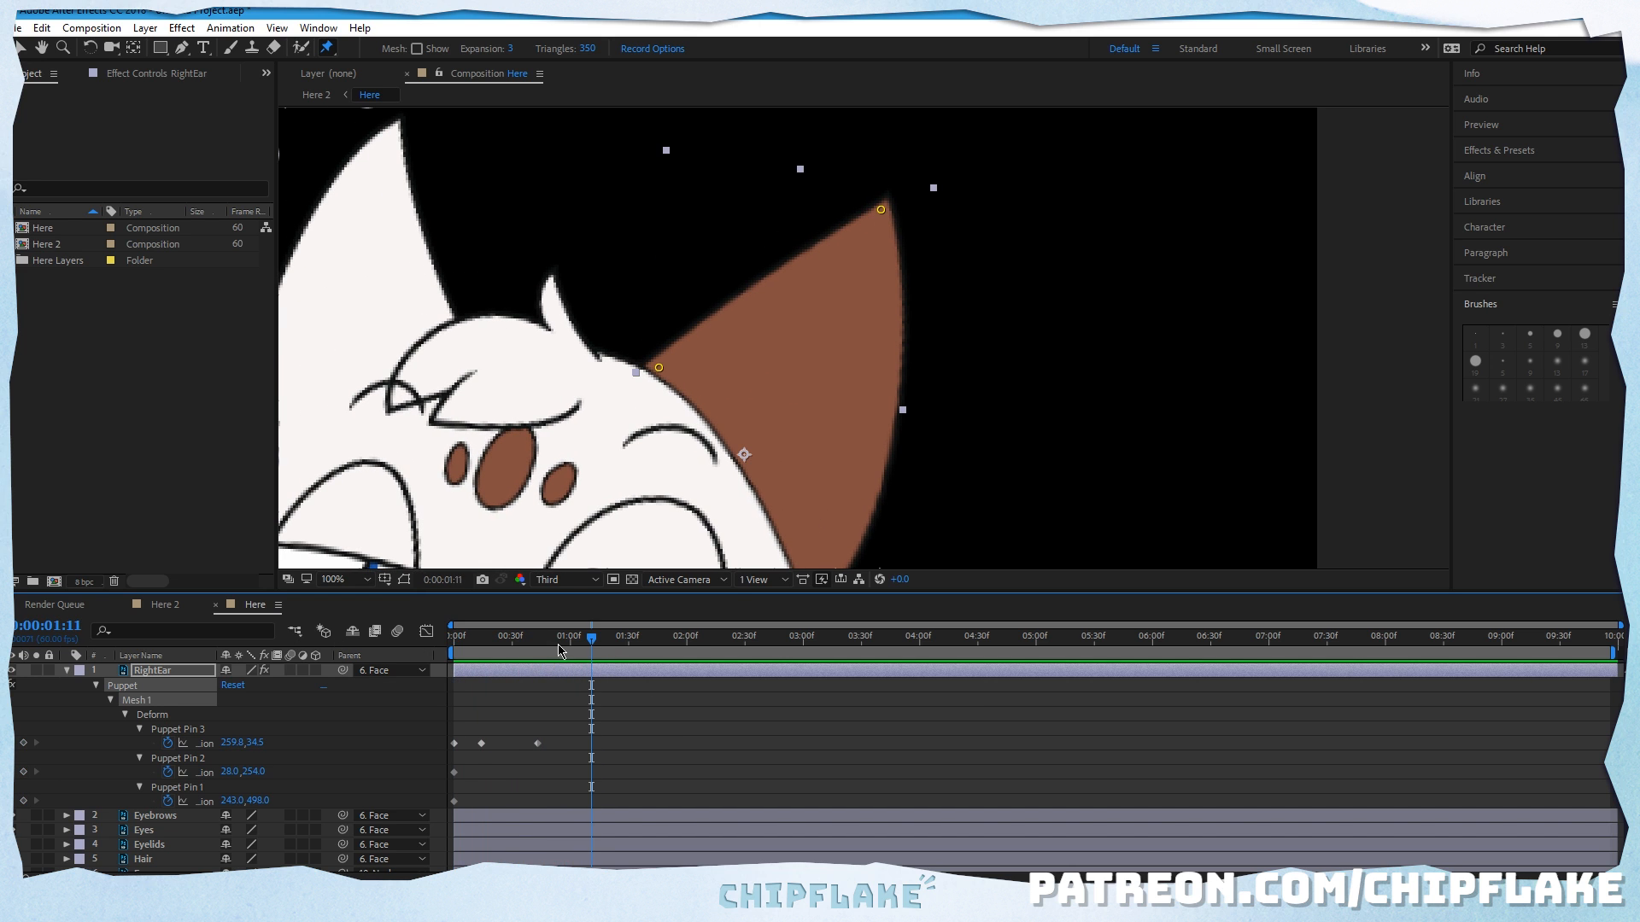
# Step: Apply Easy Ease In to the tip pin's last keyframe, Easy Ease to the middle one and Easy Ease Out to the first, and preview
pyautogui.rightClick(536, 743)
pyautogui.moveTo(632, 732)
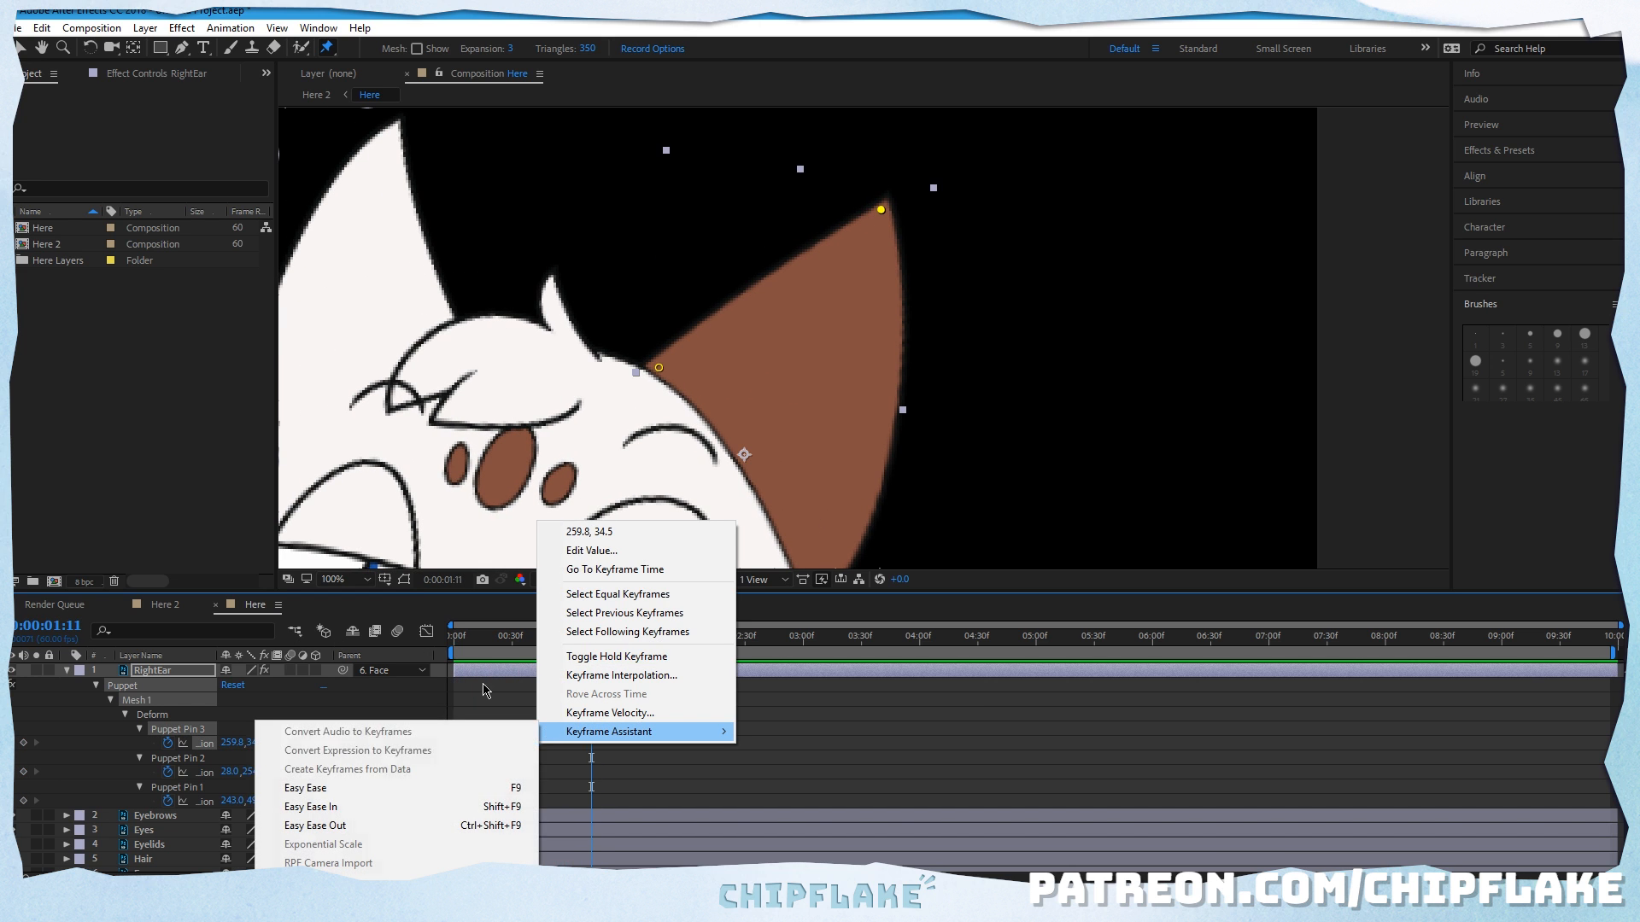
pyautogui.click(433, 806)
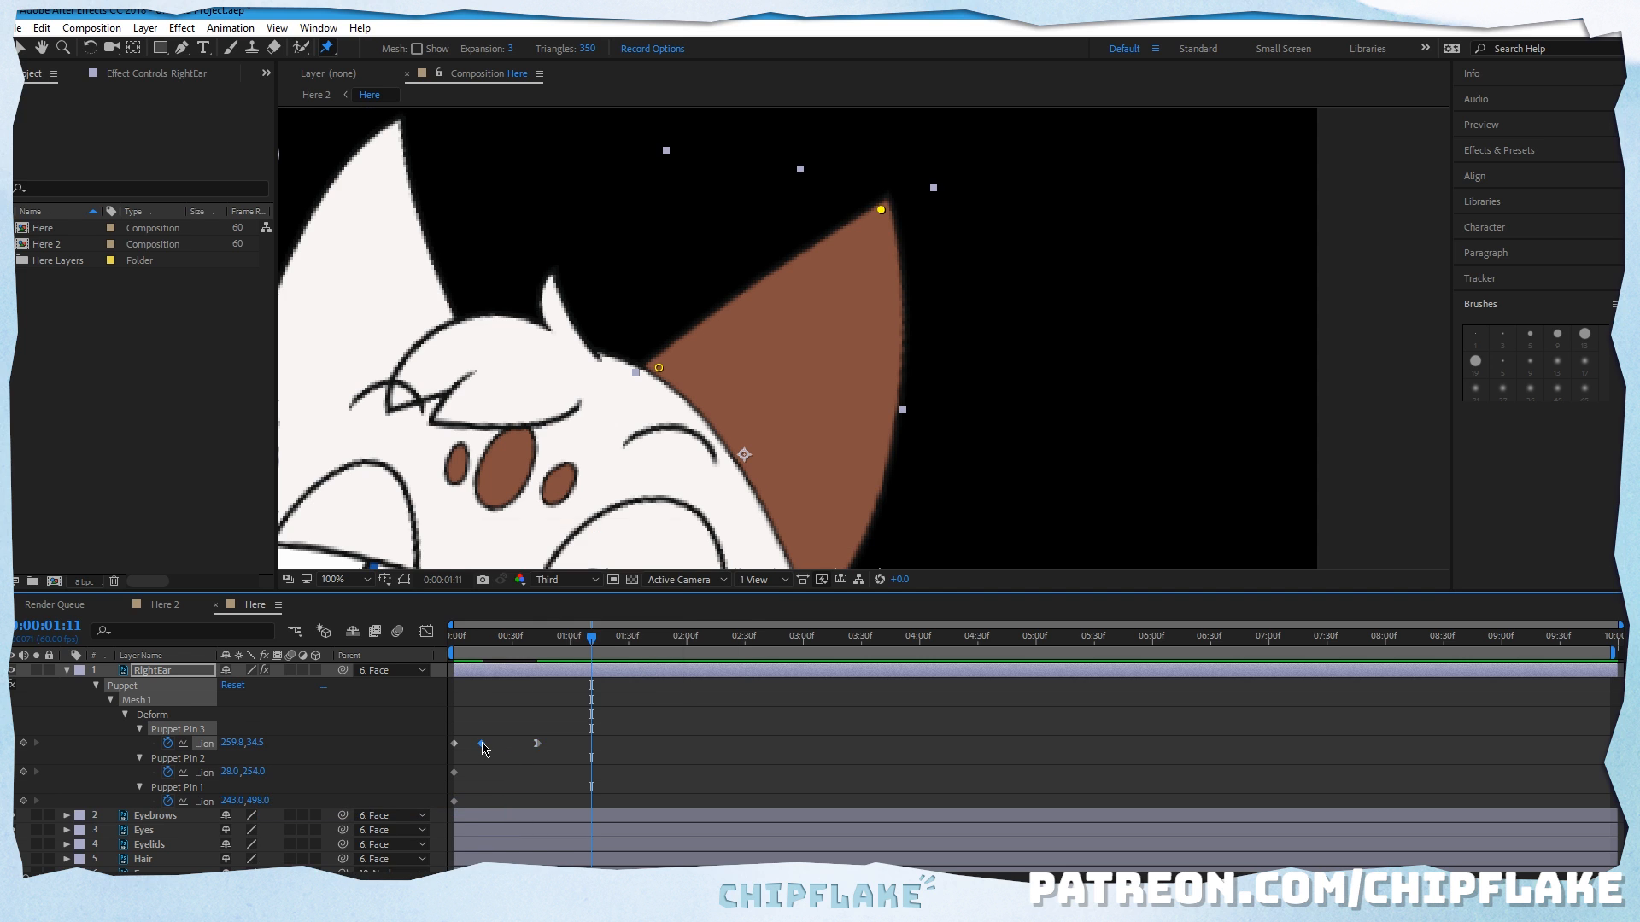
pyautogui.rightClick(482, 743)
pyautogui.moveTo(512, 728)
pyautogui.click(440, 777)
pyautogui.rightClick(454, 746)
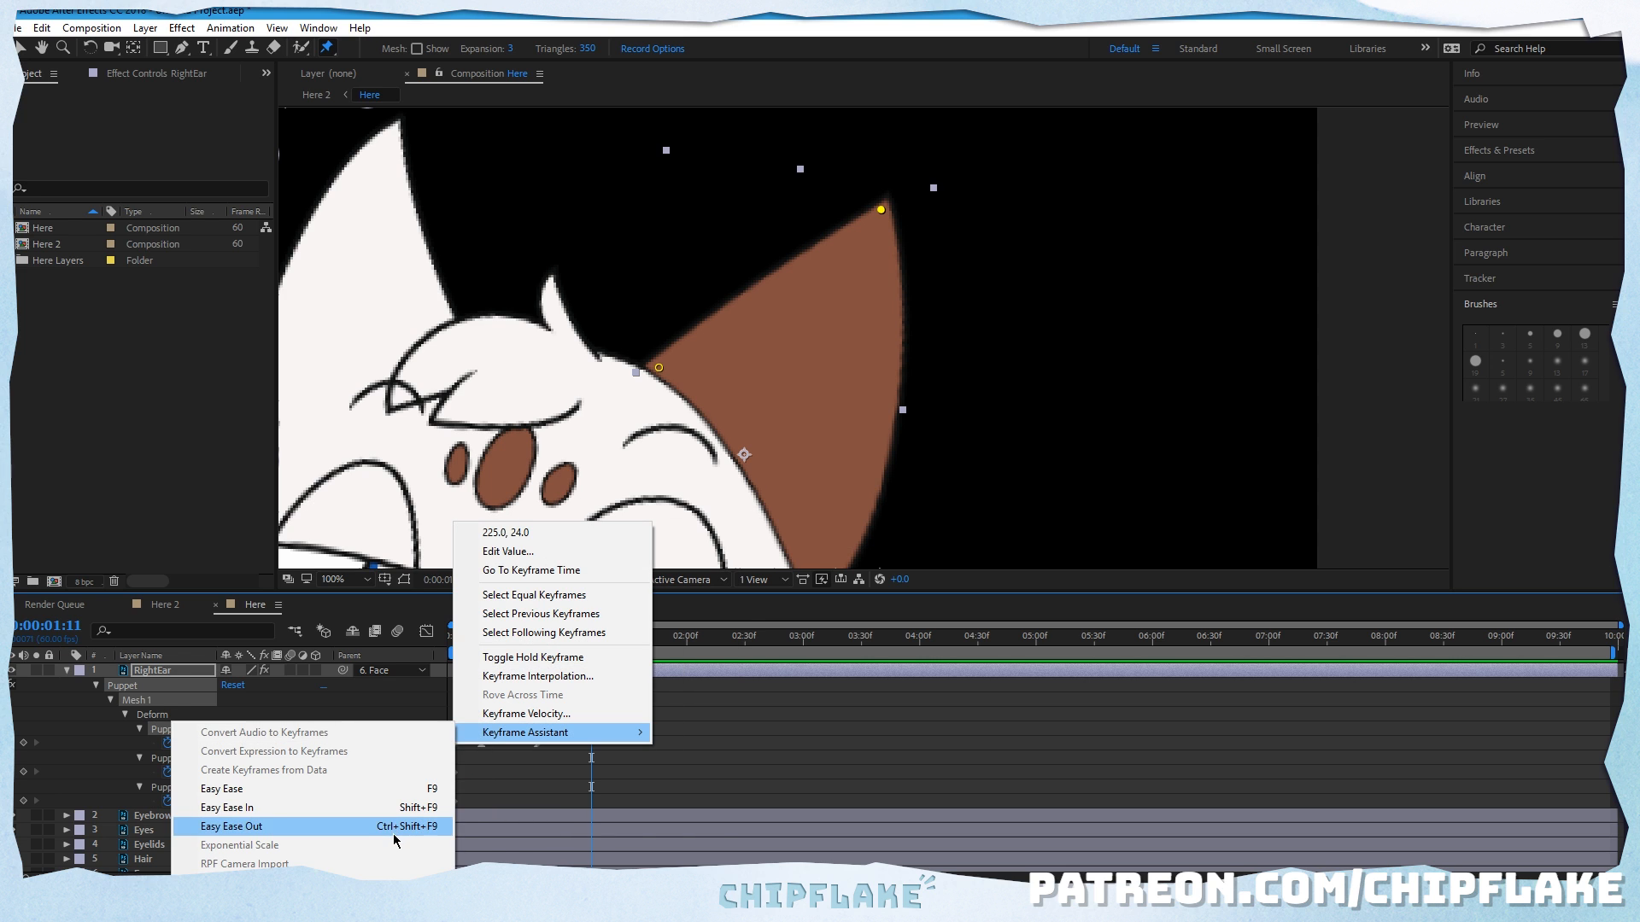
pyautogui.click(401, 822)
pyautogui.press('space')
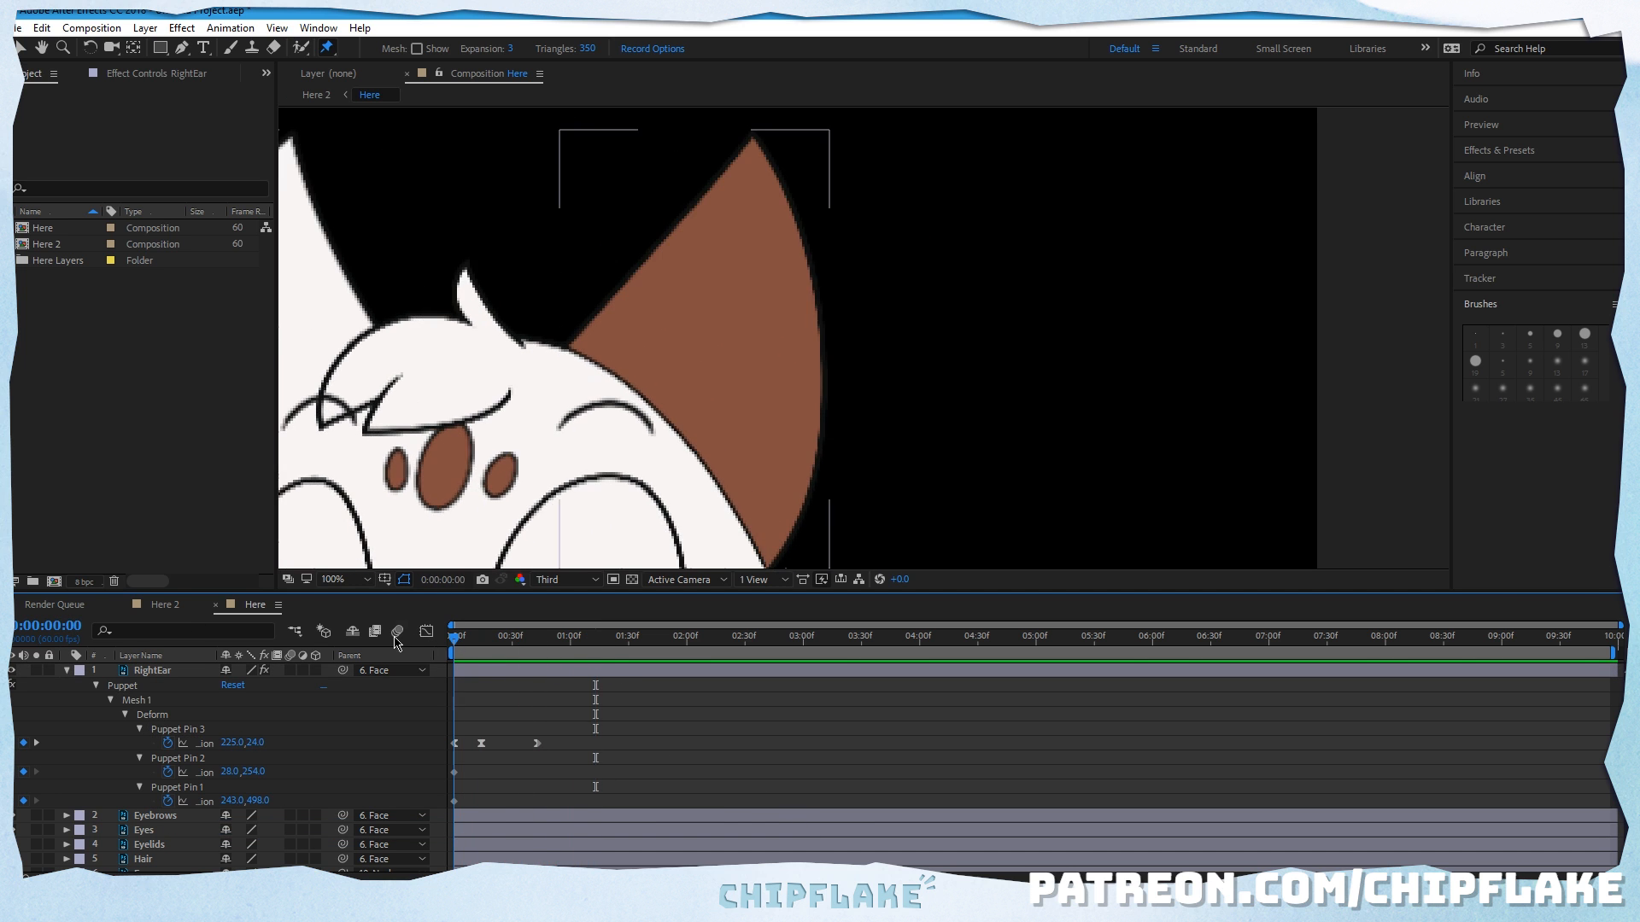
pyautogui.press('space')
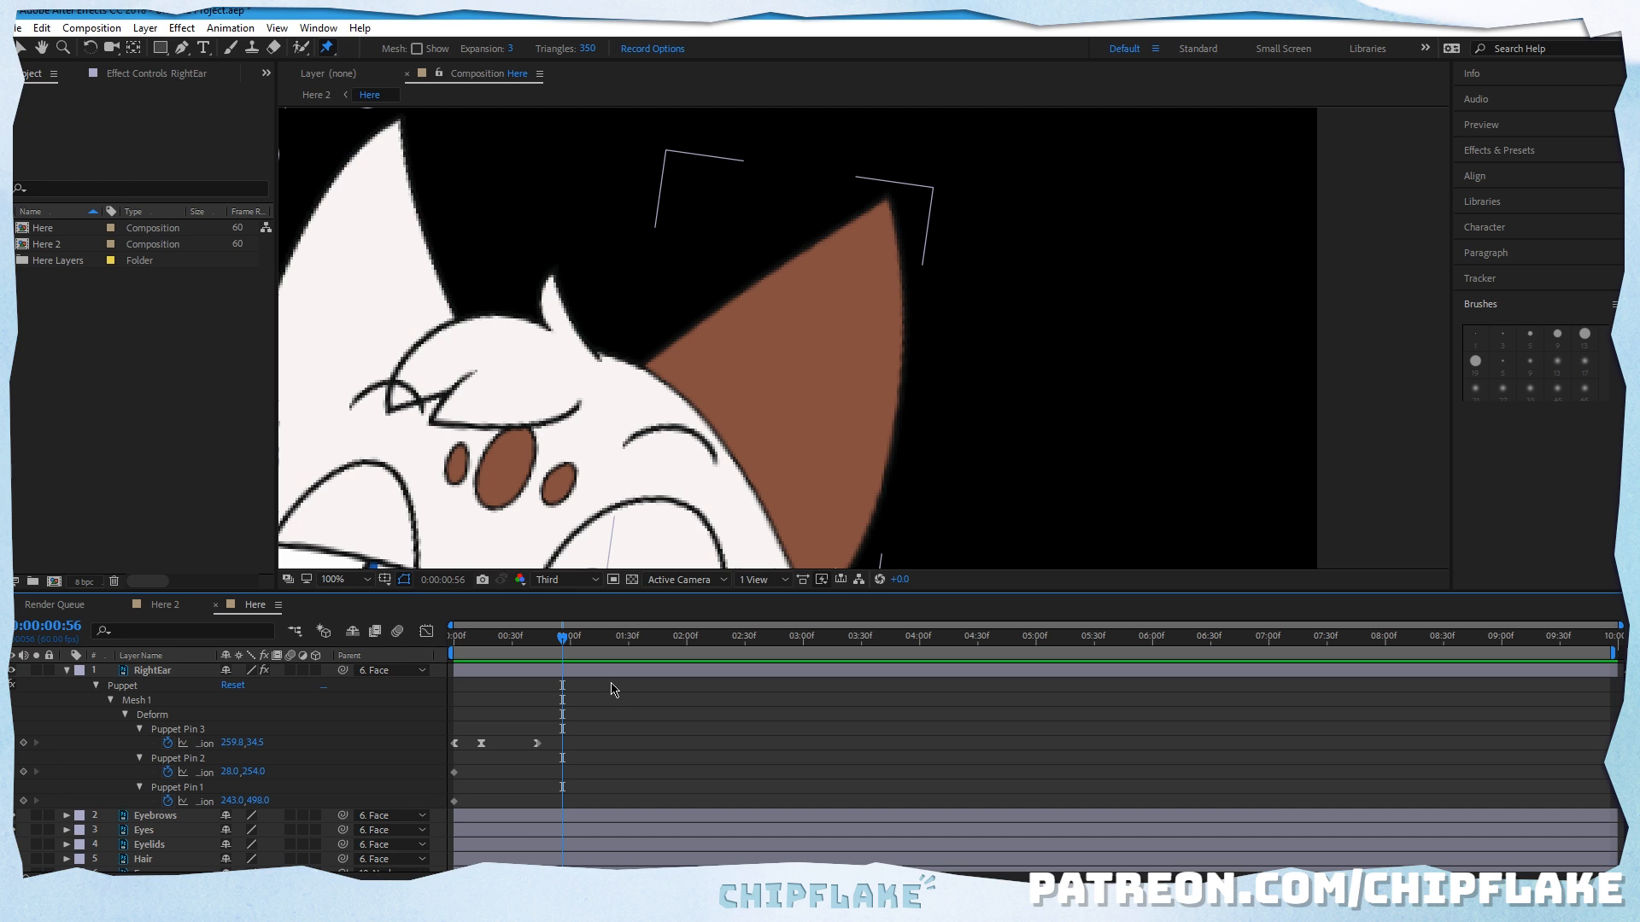
# Step: Keyframe the right ear's tip pin slightly back inward around 0:00:00:50, ease that keyframe in and preview the settling motion
pyautogui.moveTo(562, 637)
pyautogui.mouseDown()
pyautogui.moveTo(469, 646)
pyautogui.moveTo(550, 651)
pyautogui.mouseUp()
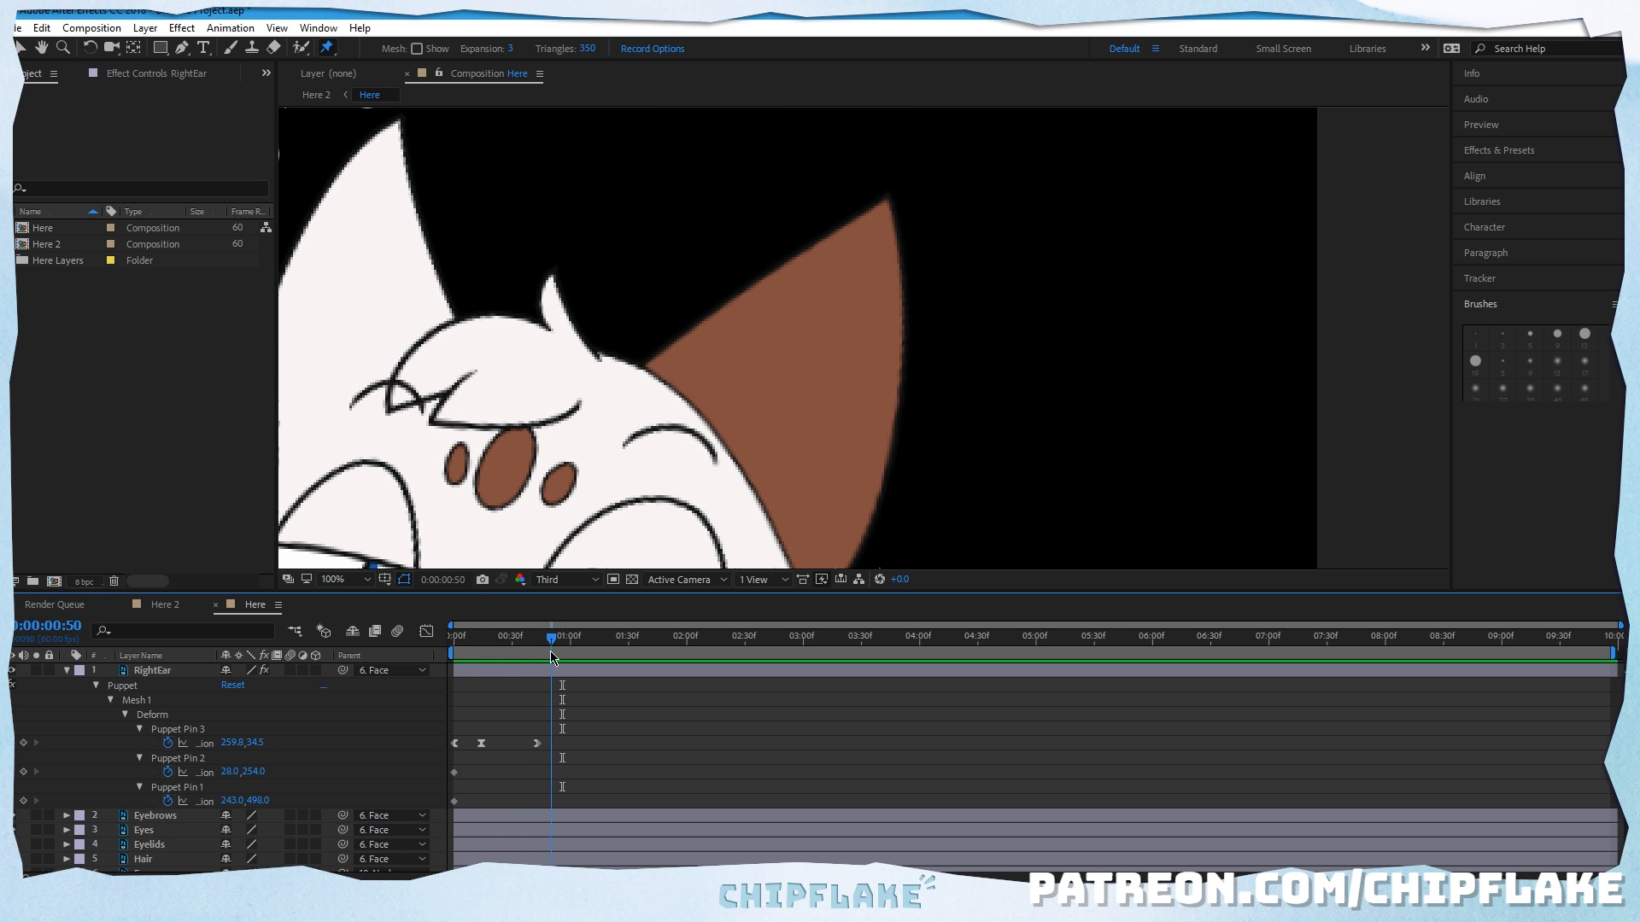
pyautogui.click(772, 478)
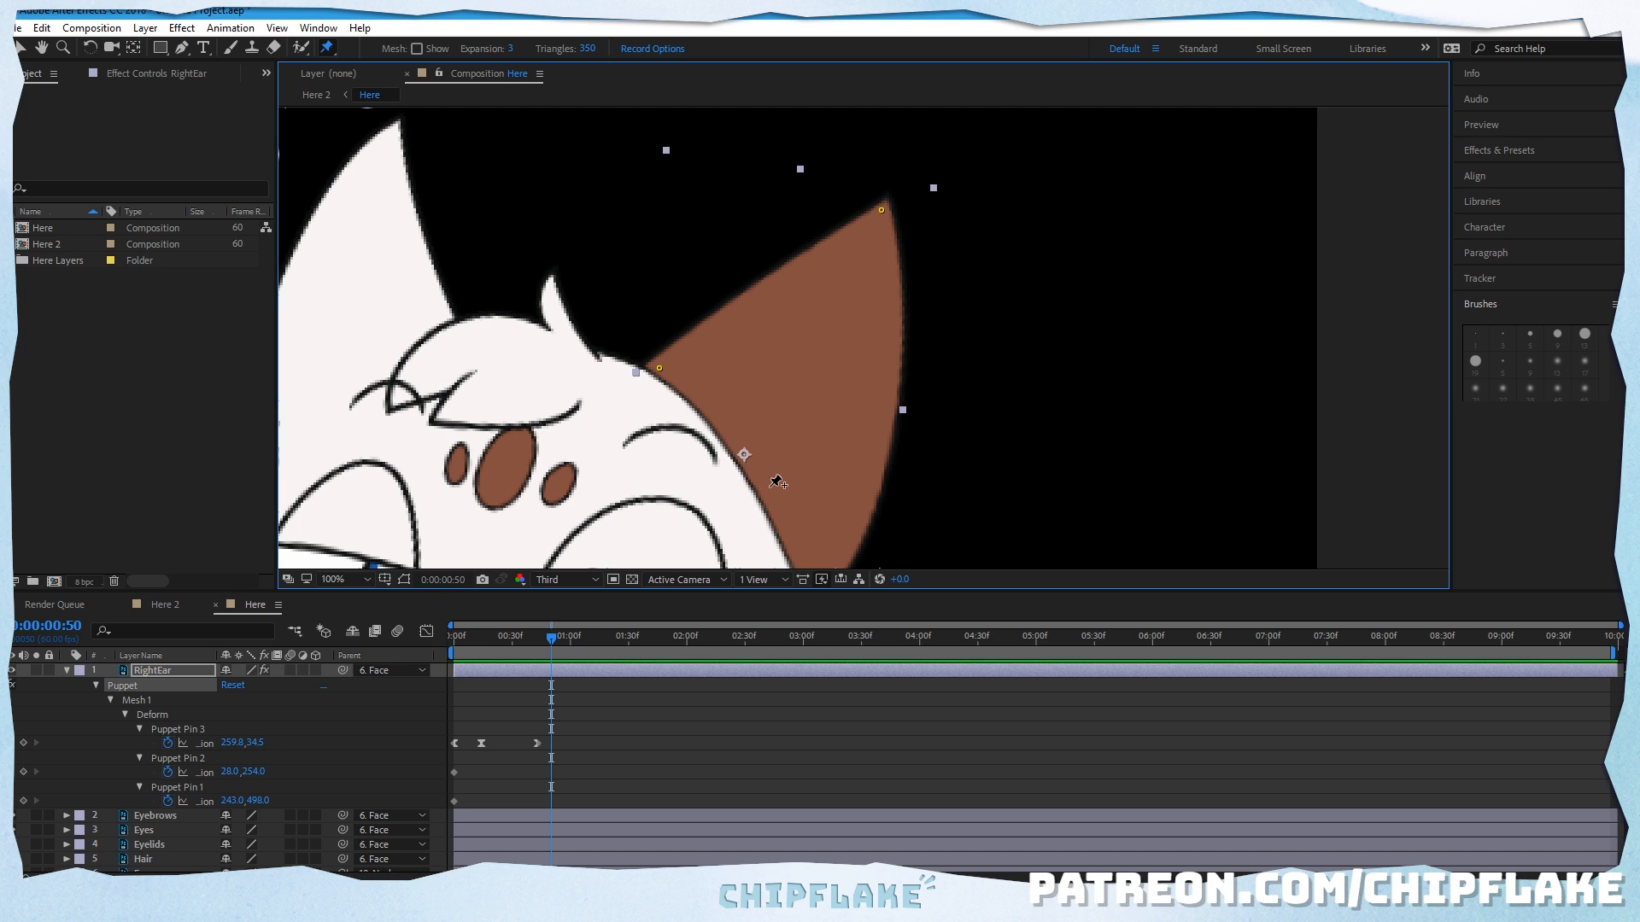
pyautogui.moveTo(883, 215); pyautogui.dragTo(873, 211)
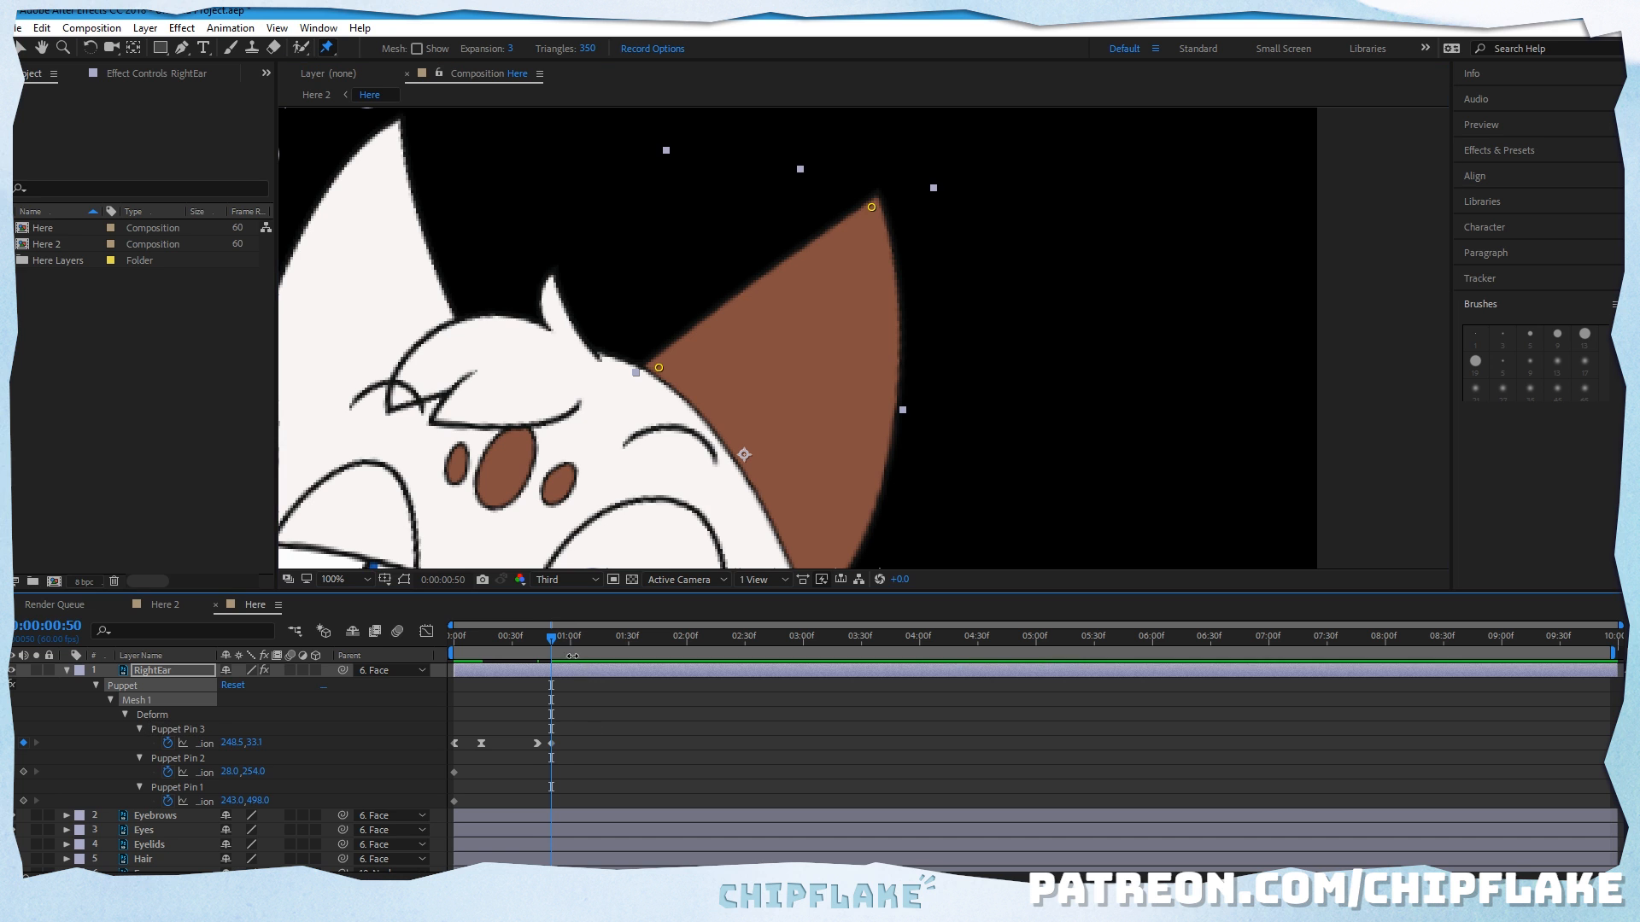
pyautogui.press('space')
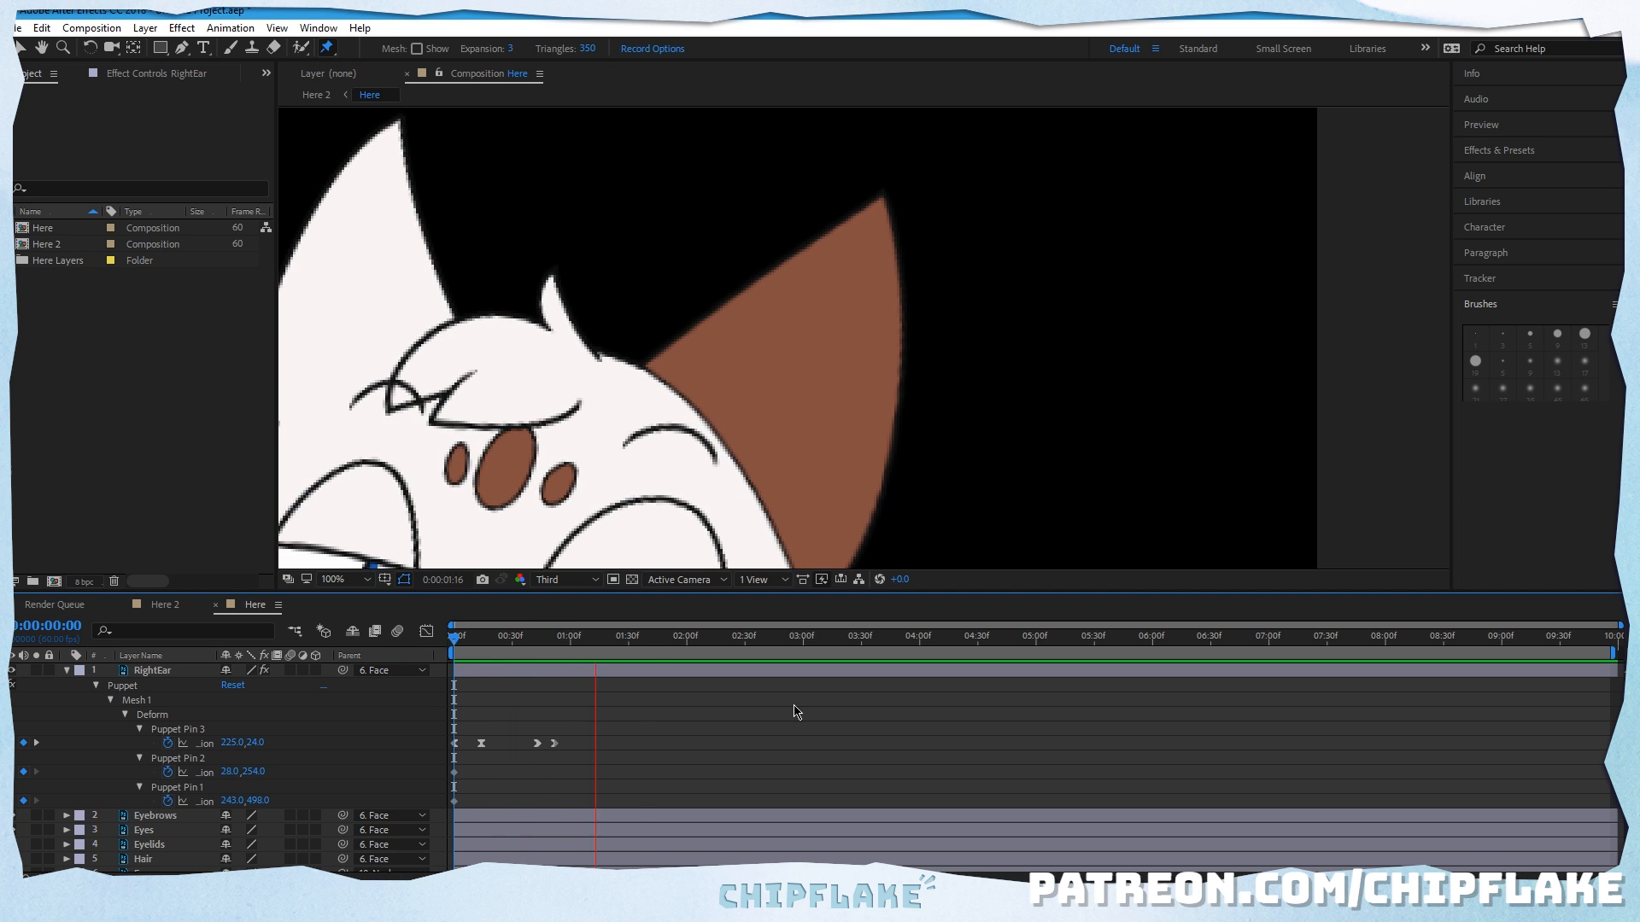
pyautogui.press('space')
pyautogui.press('space')
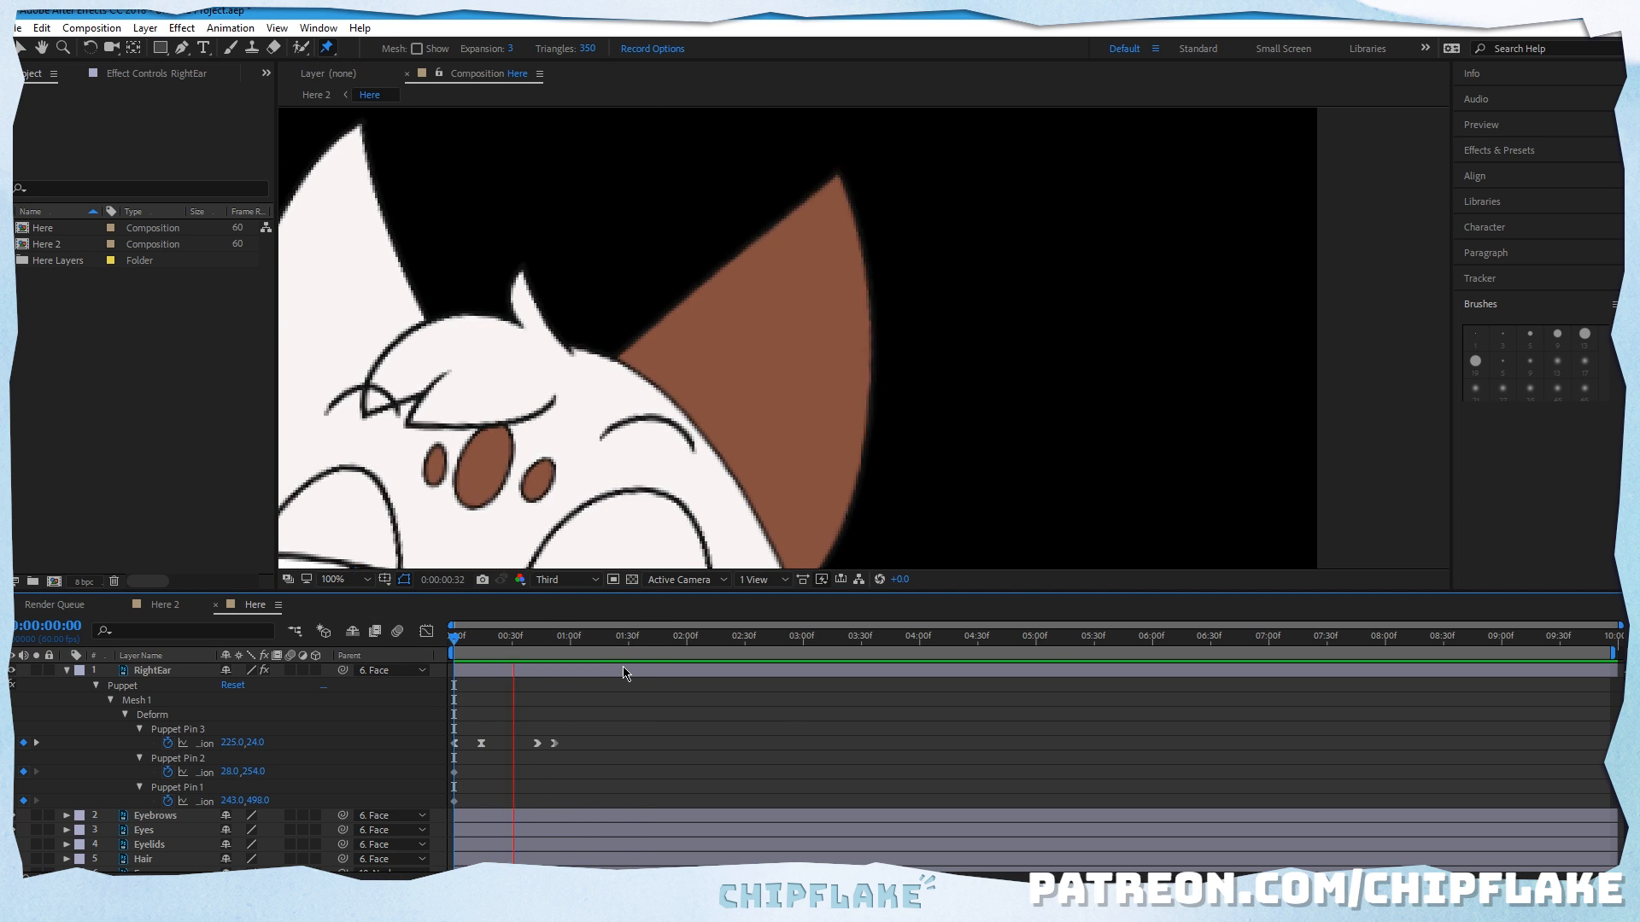
pyautogui.click(618, 647)
pyautogui.press('space')
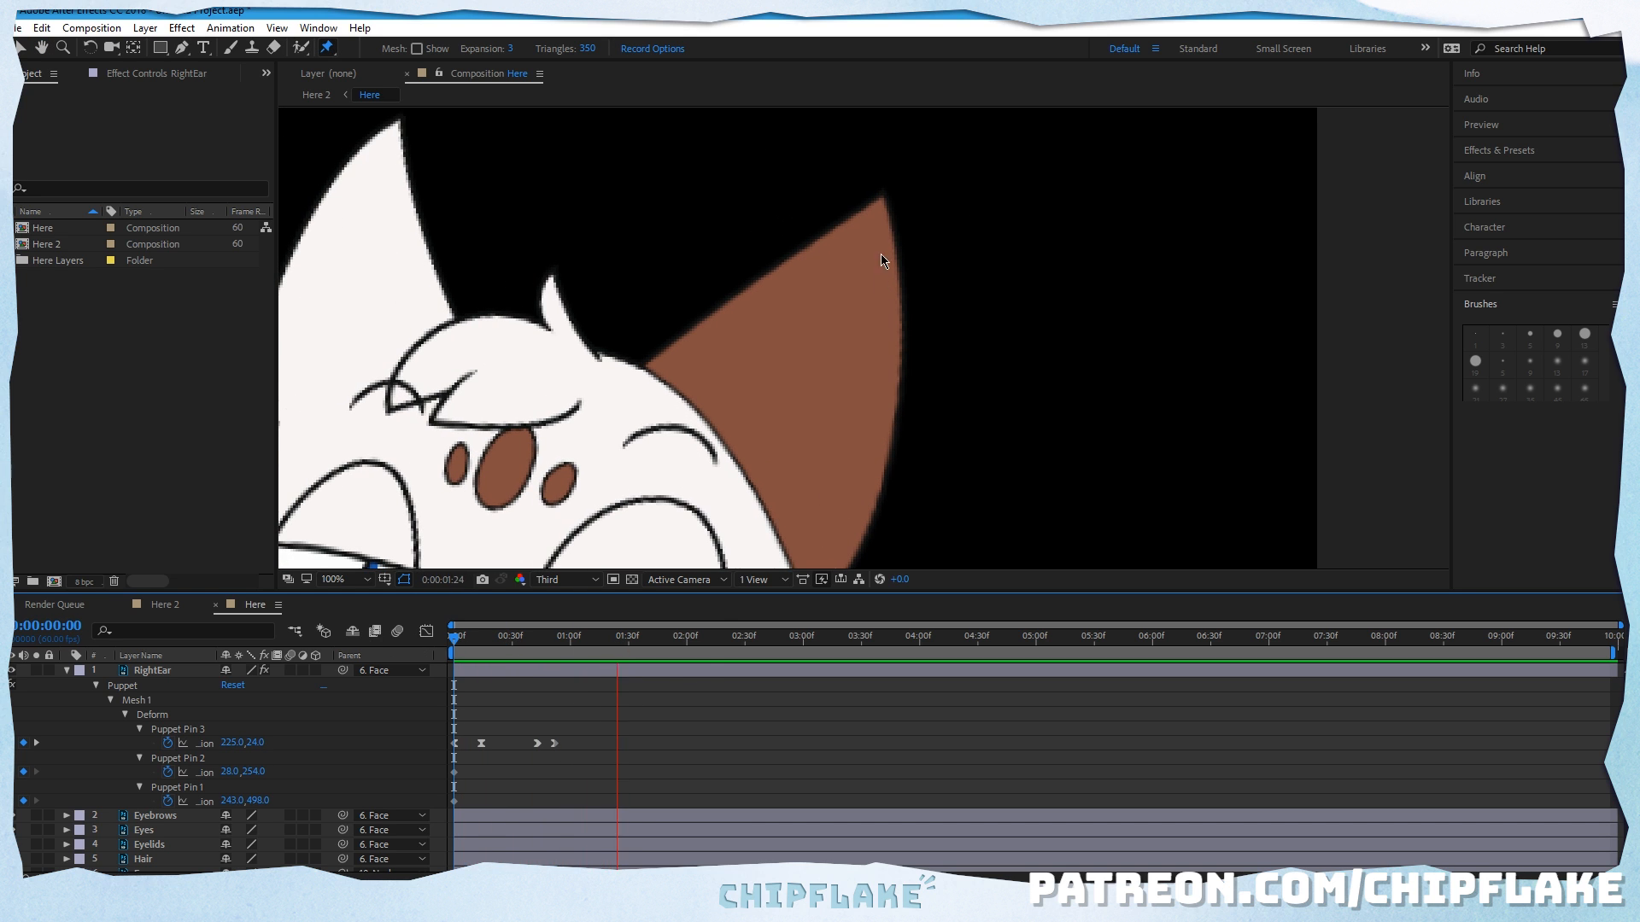
pyautogui.press('space')
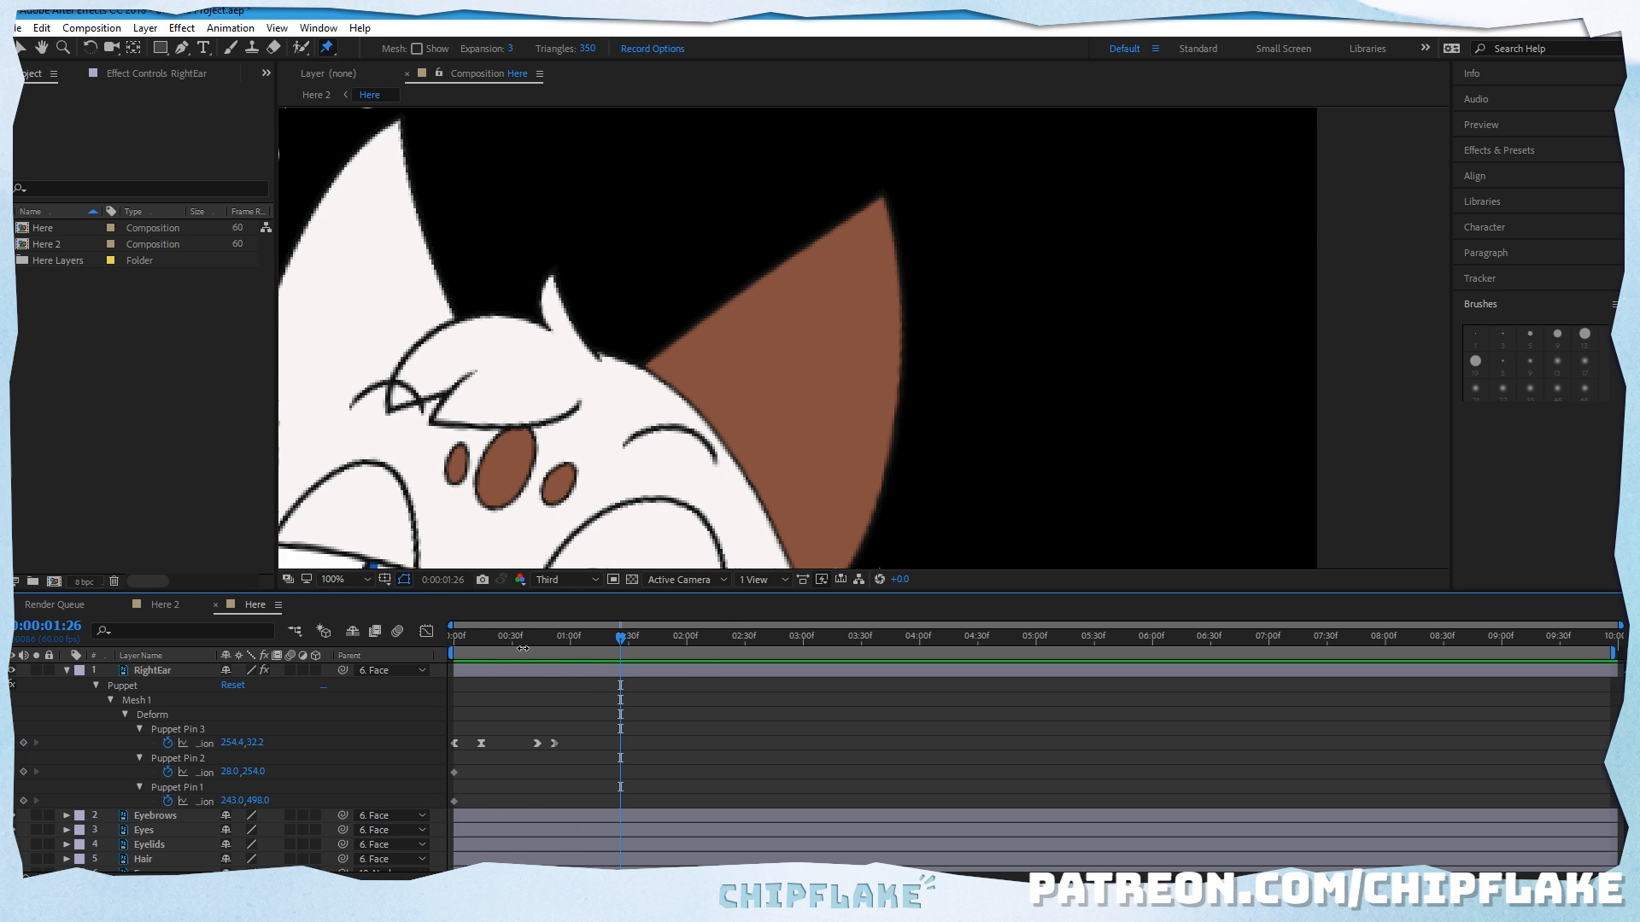
pyautogui.moveTo(527, 649); pyautogui.dragTo(568, 649)
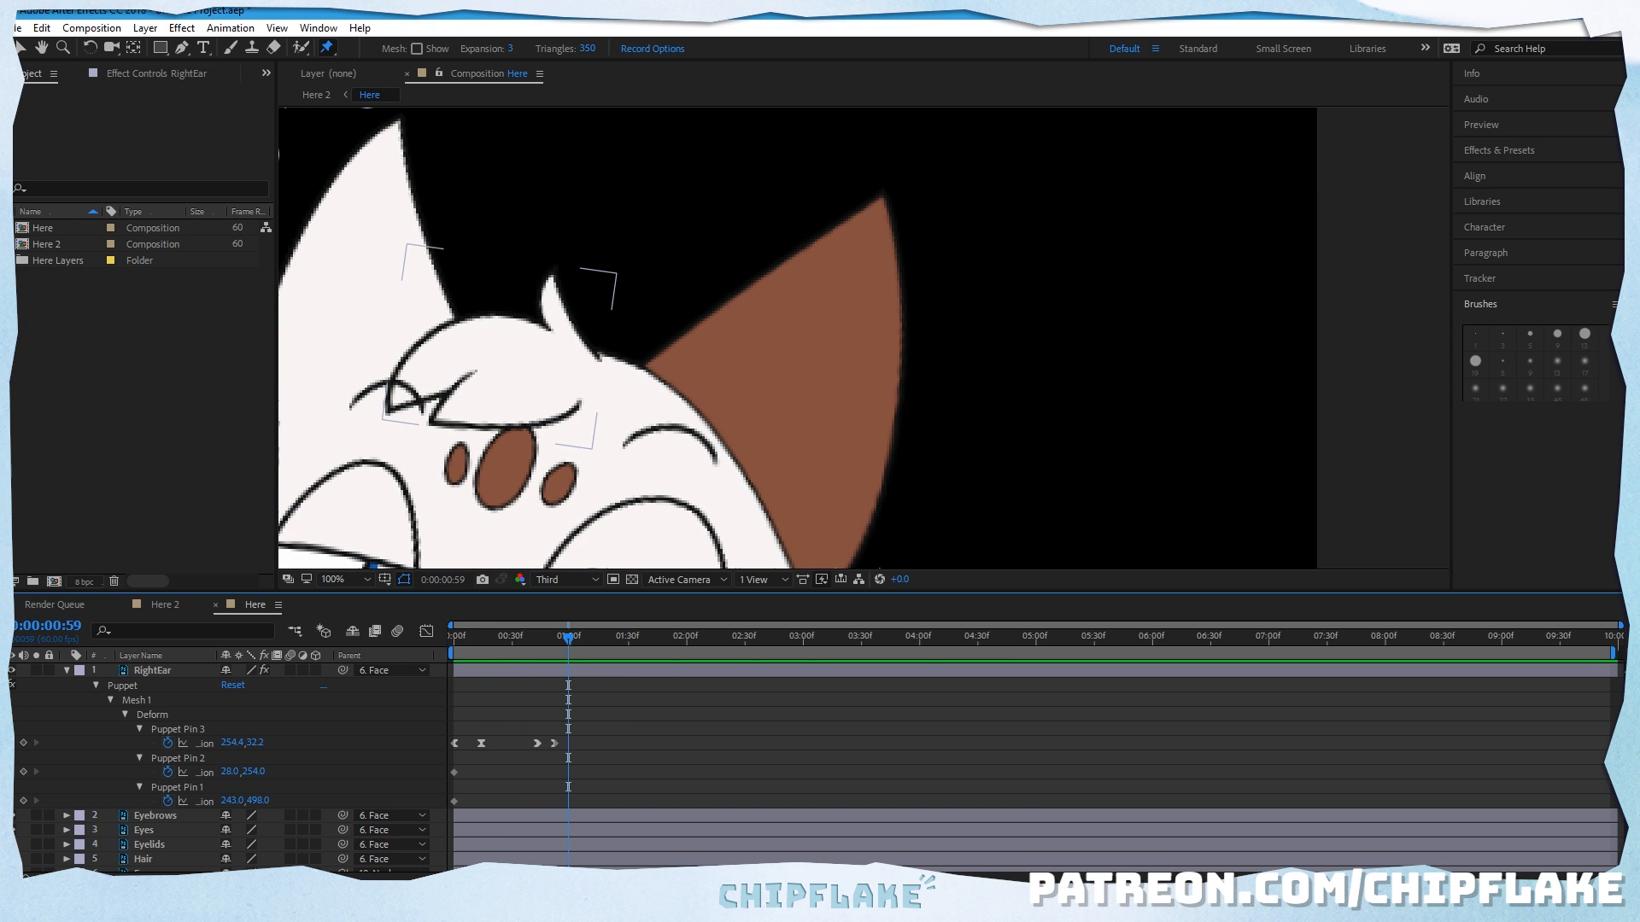
# Step: Delay the first Puppet Pin 3 keyframe of the right ear to 0:00:00:04 and preview the ear motion
pyautogui.scroll(-1, 537, 462)
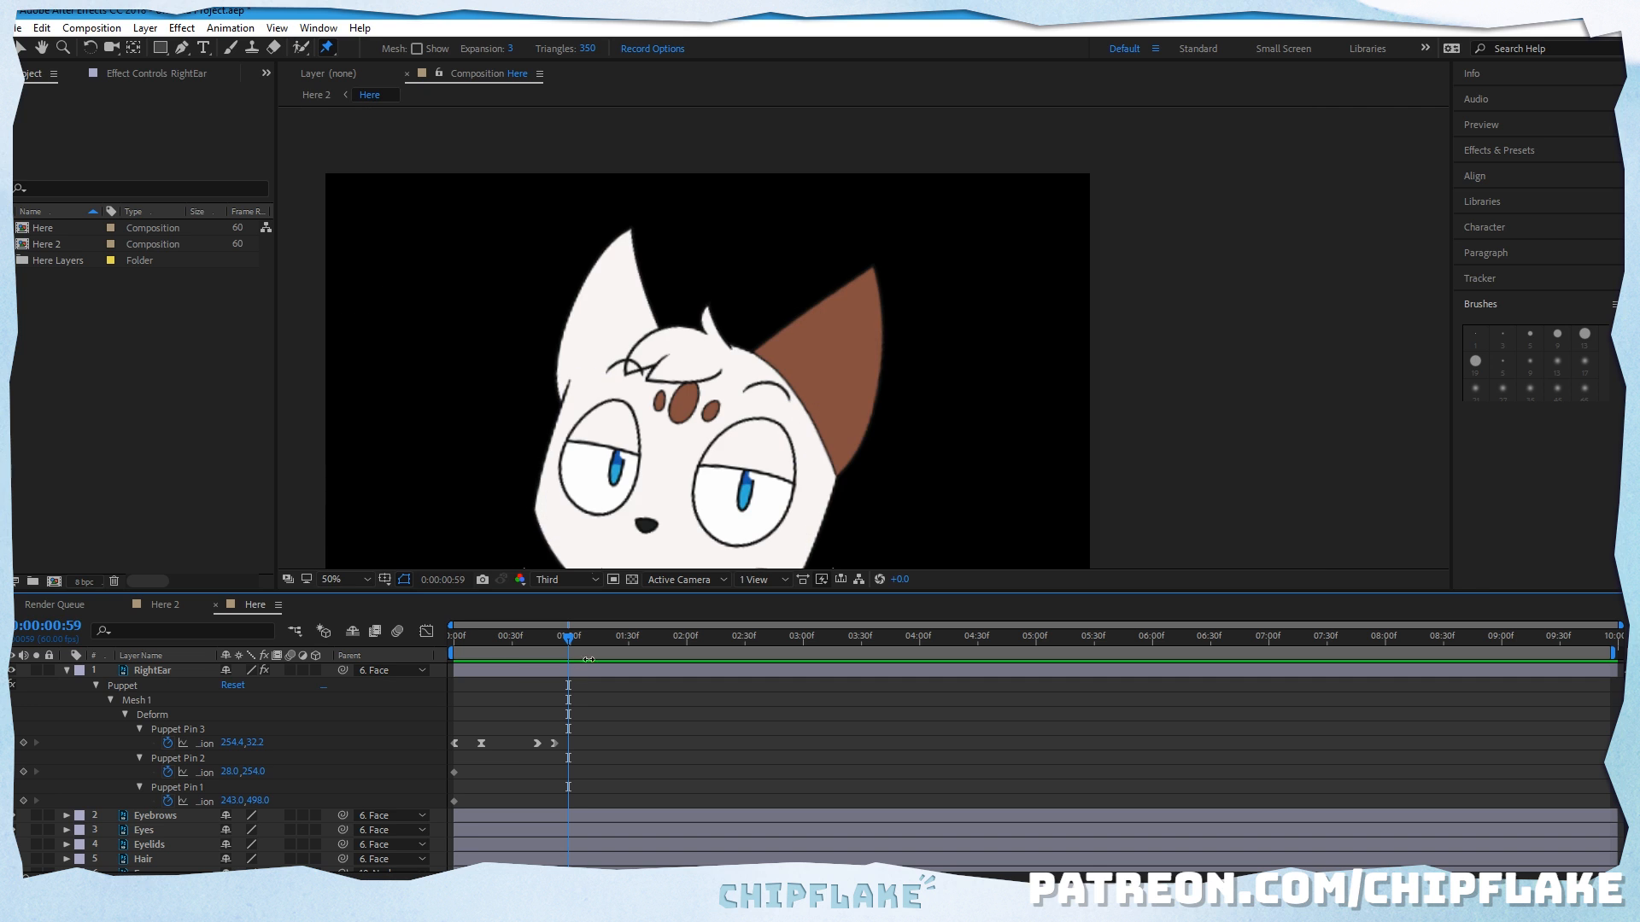
pyautogui.press('space')
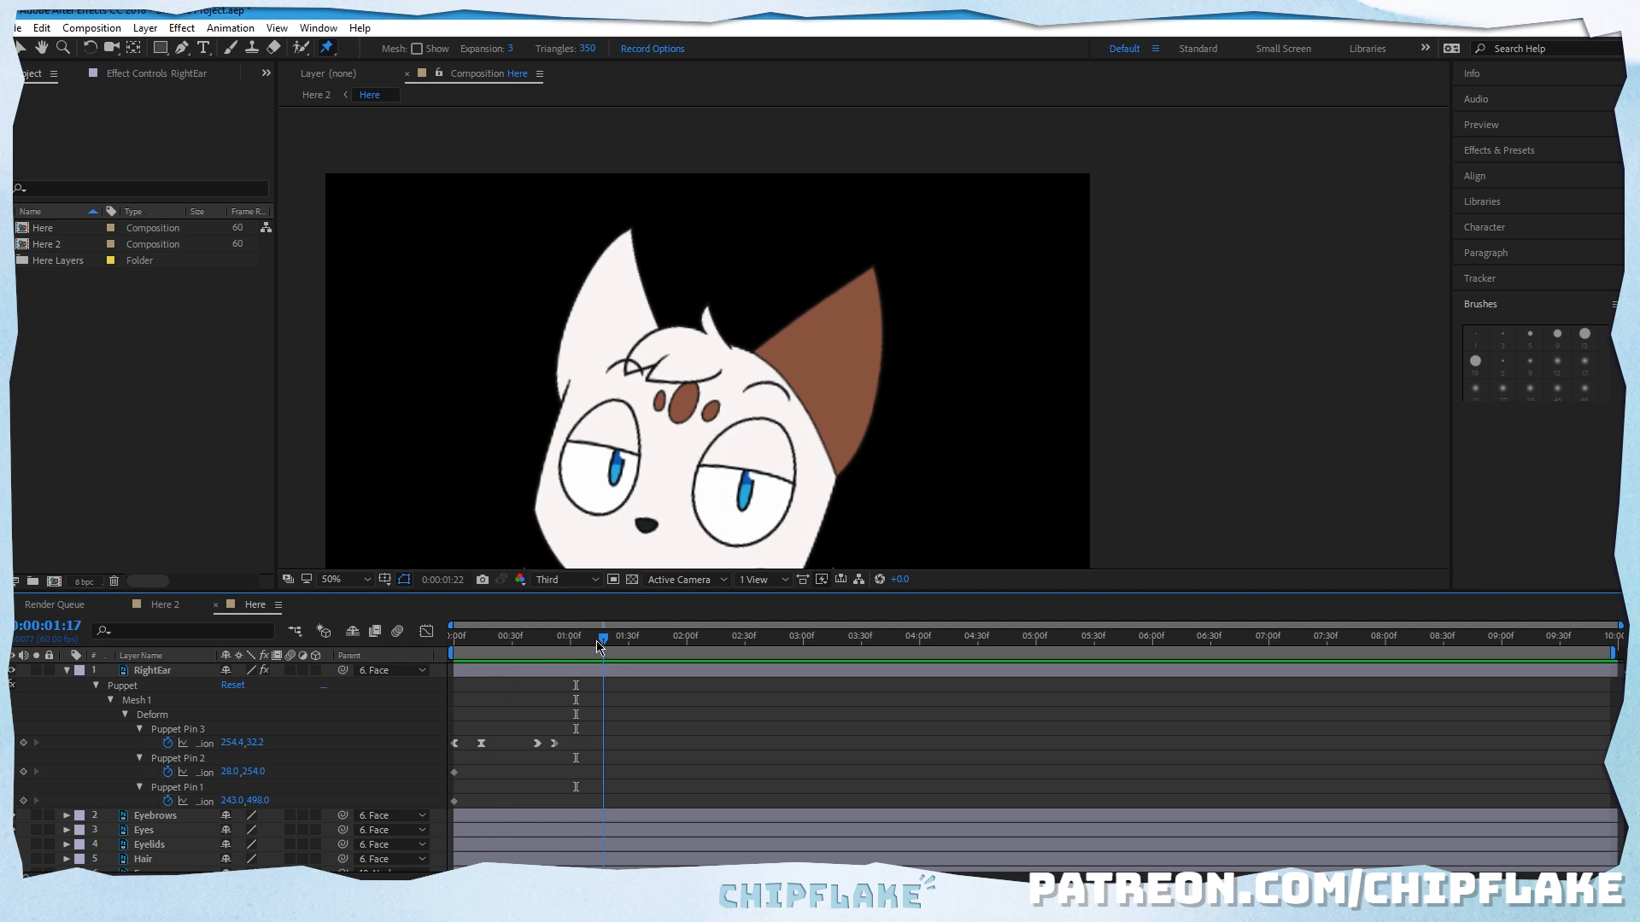
pyautogui.moveTo(450, 652); pyautogui.dragTo(462, 655)
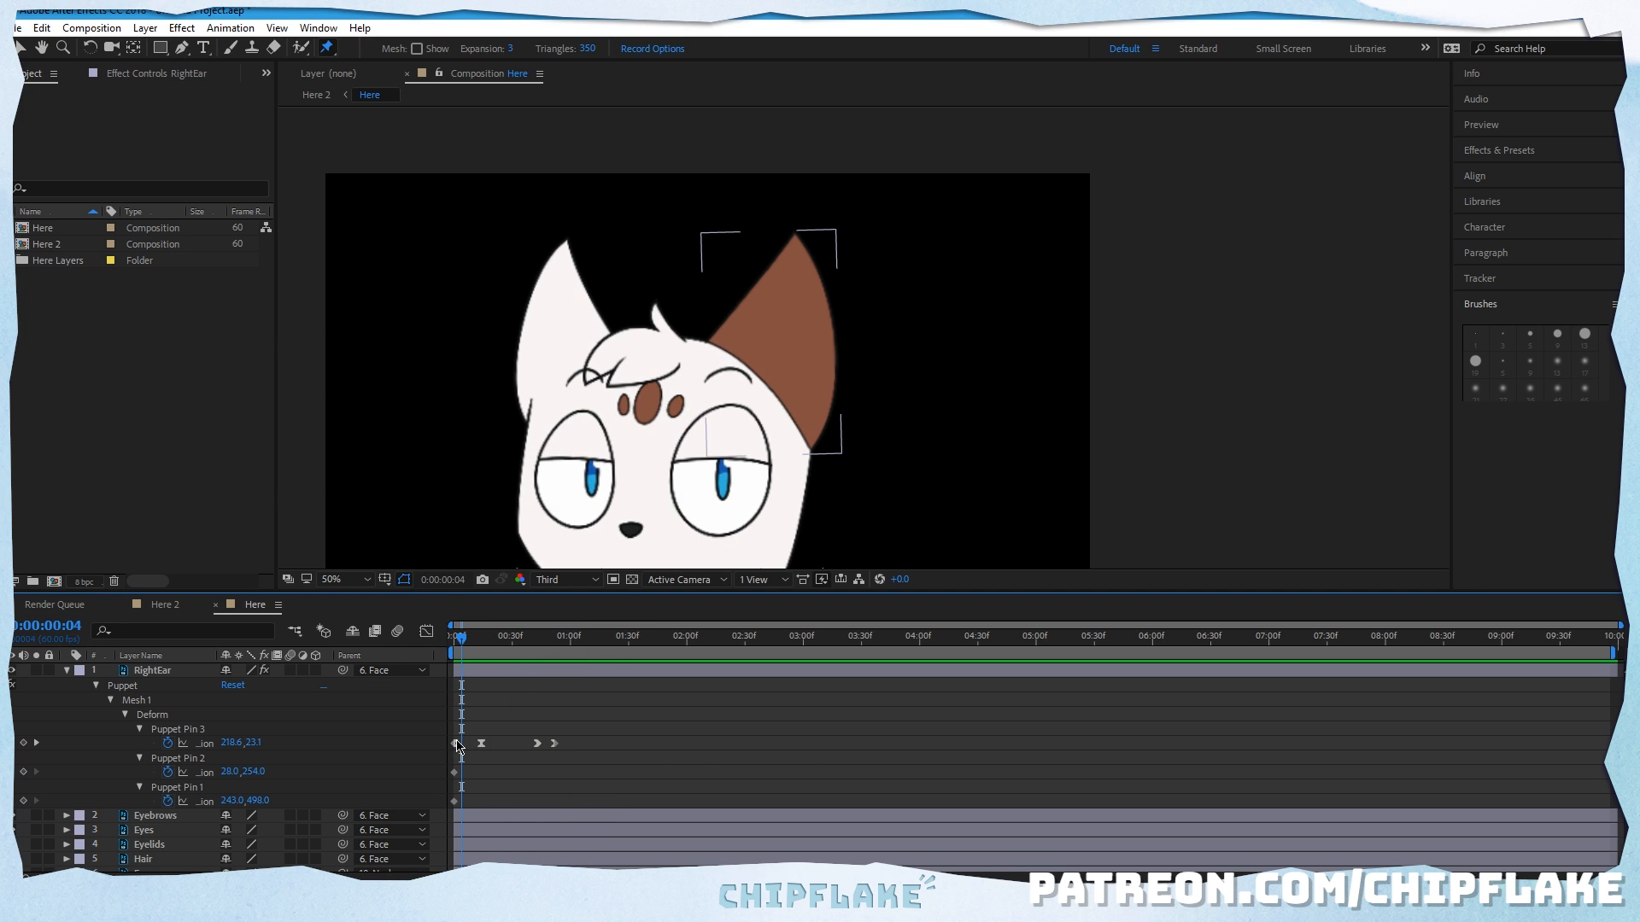
pyautogui.moveTo(455, 749); pyautogui.dragTo(461, 743)
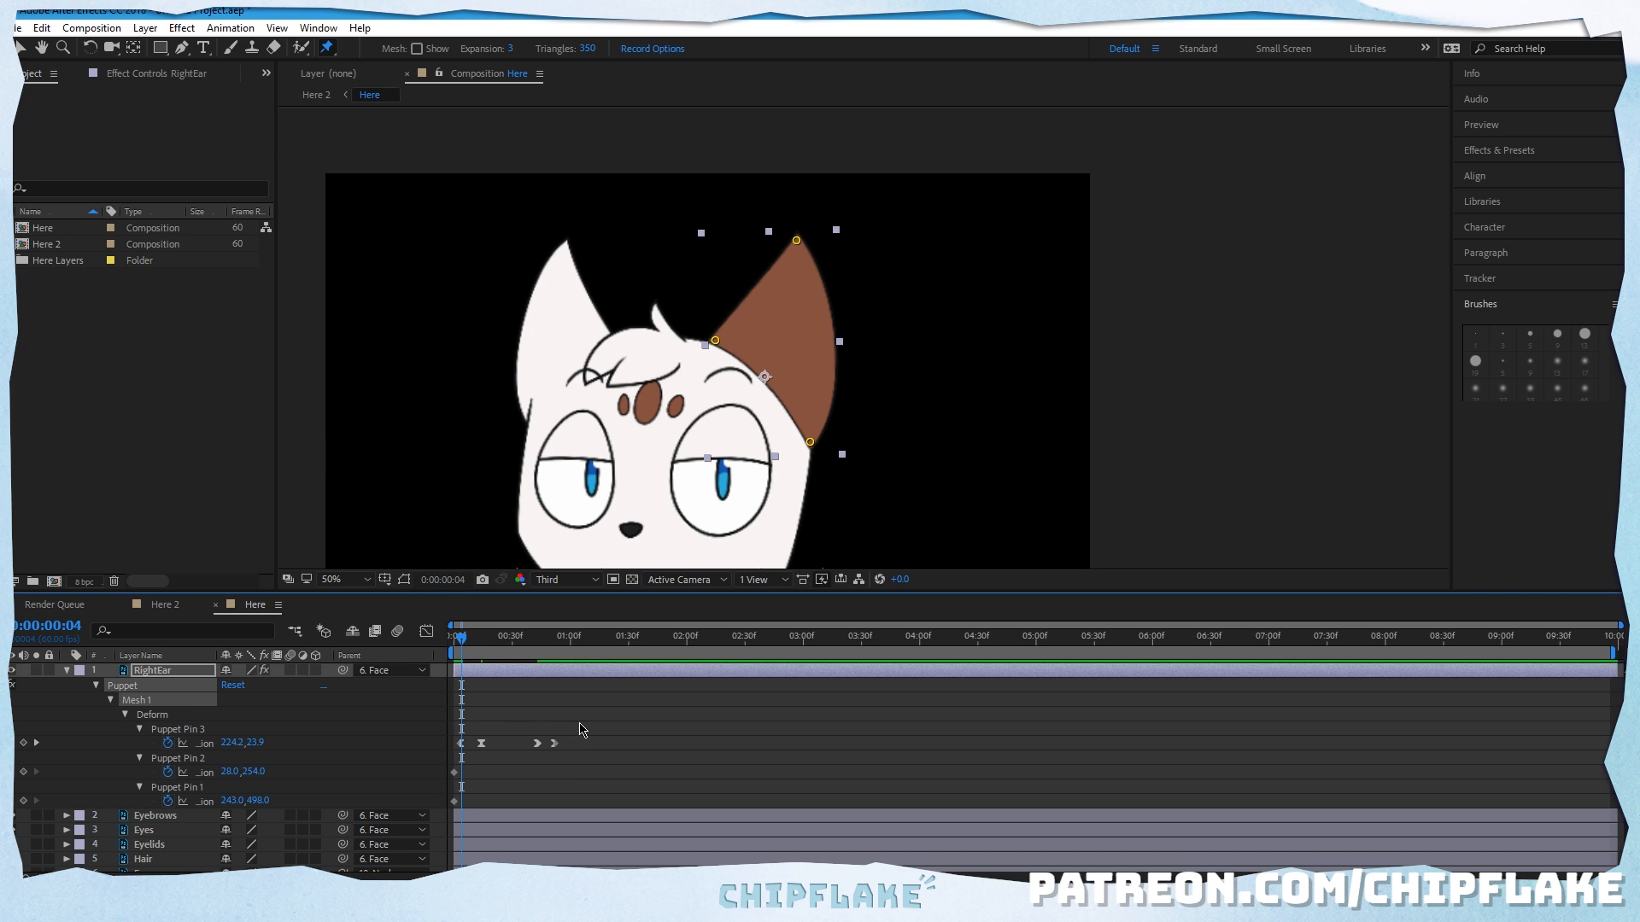
pyautogui.moveTo(498, 644); pyautogui.dragTo(450, 653)
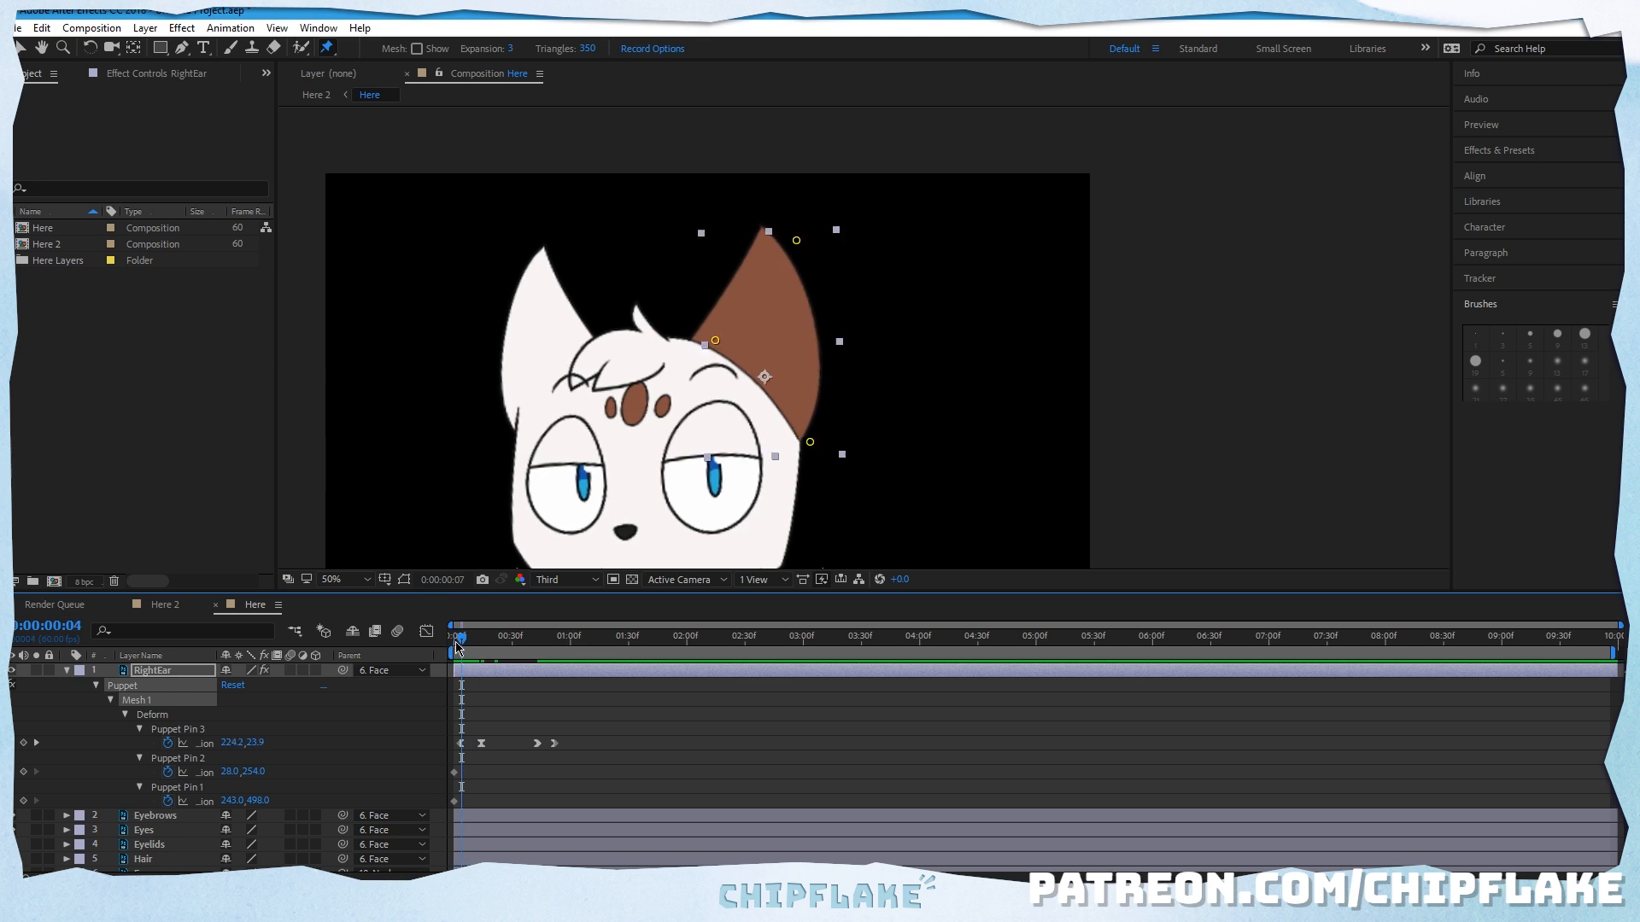
pyautogui.click(656, 714)
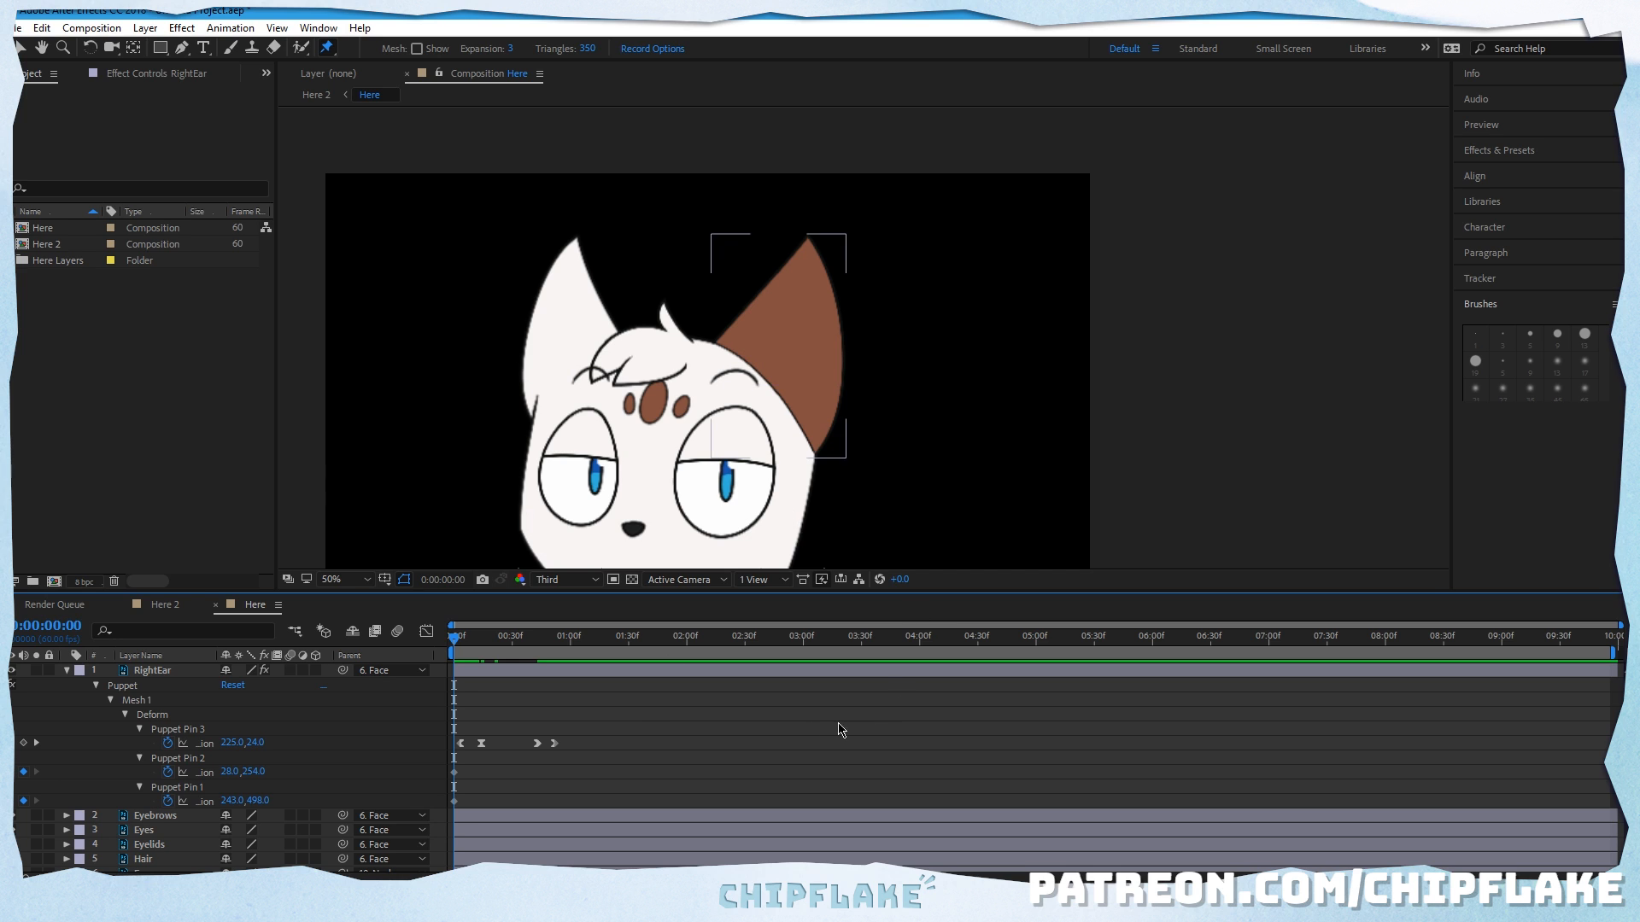
pyautogui.moveTo(457, 643); pyautogui.dragTo(572, 642)
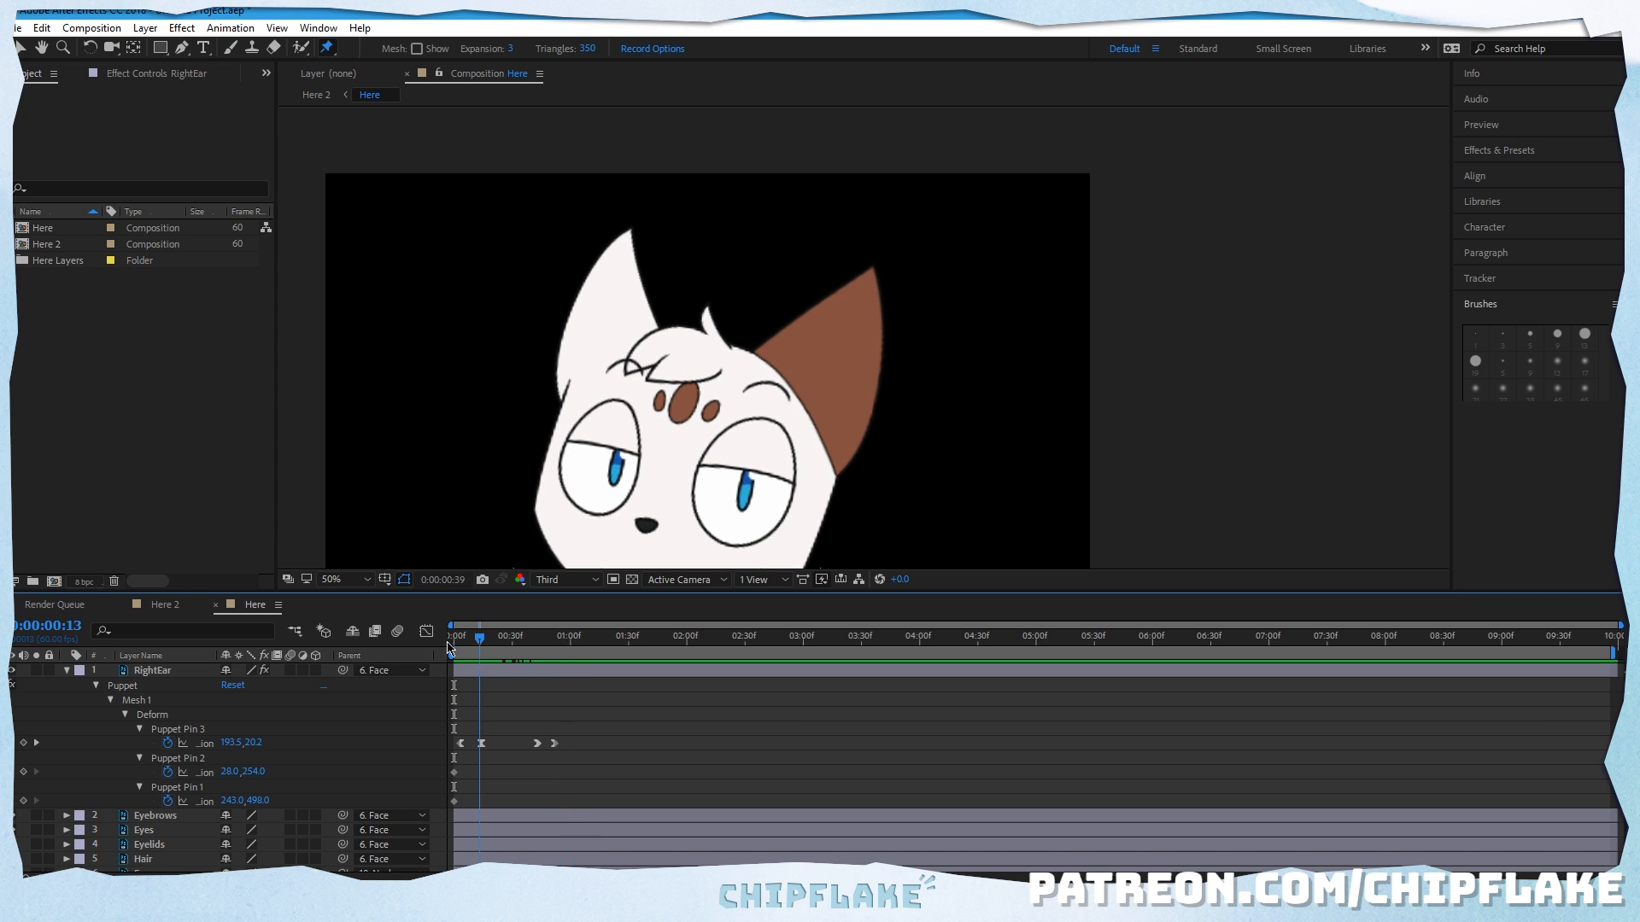
pyautogui.press('Home')
pyautogui.press('space')
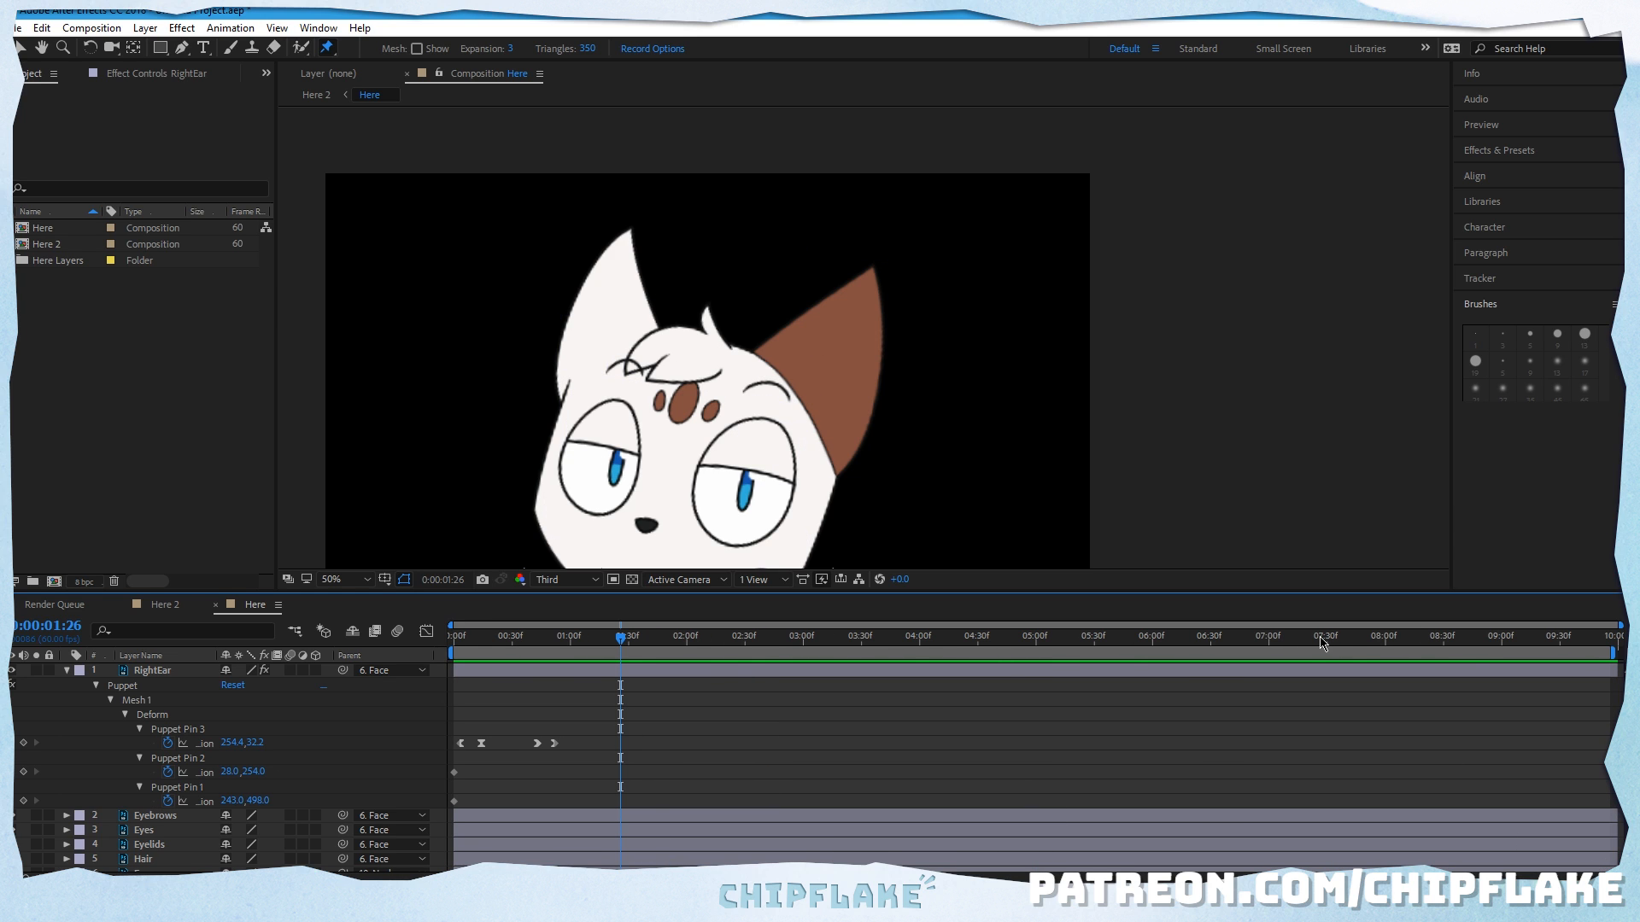
# Step: Copy the first Puppet Pin 3 keyframe of the right ear to 0:00:09:56 and preview the return motion
pyautogui.moveTo(1312, 639); pyautogui.dragTo(1610, 643)
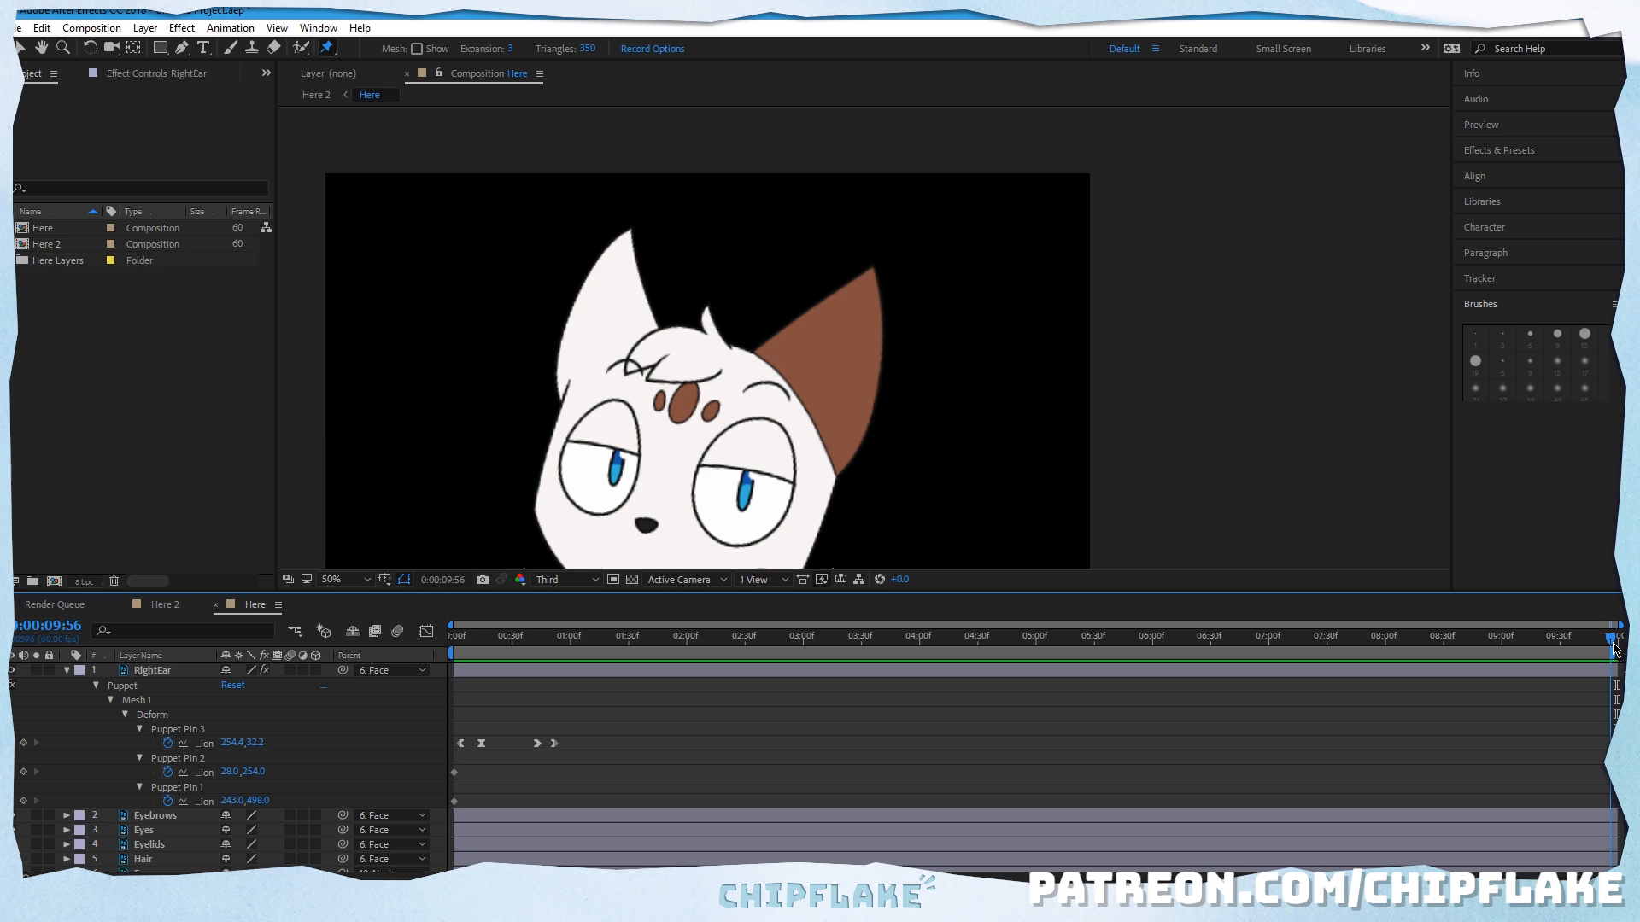
pyautogui.click(466, 745)
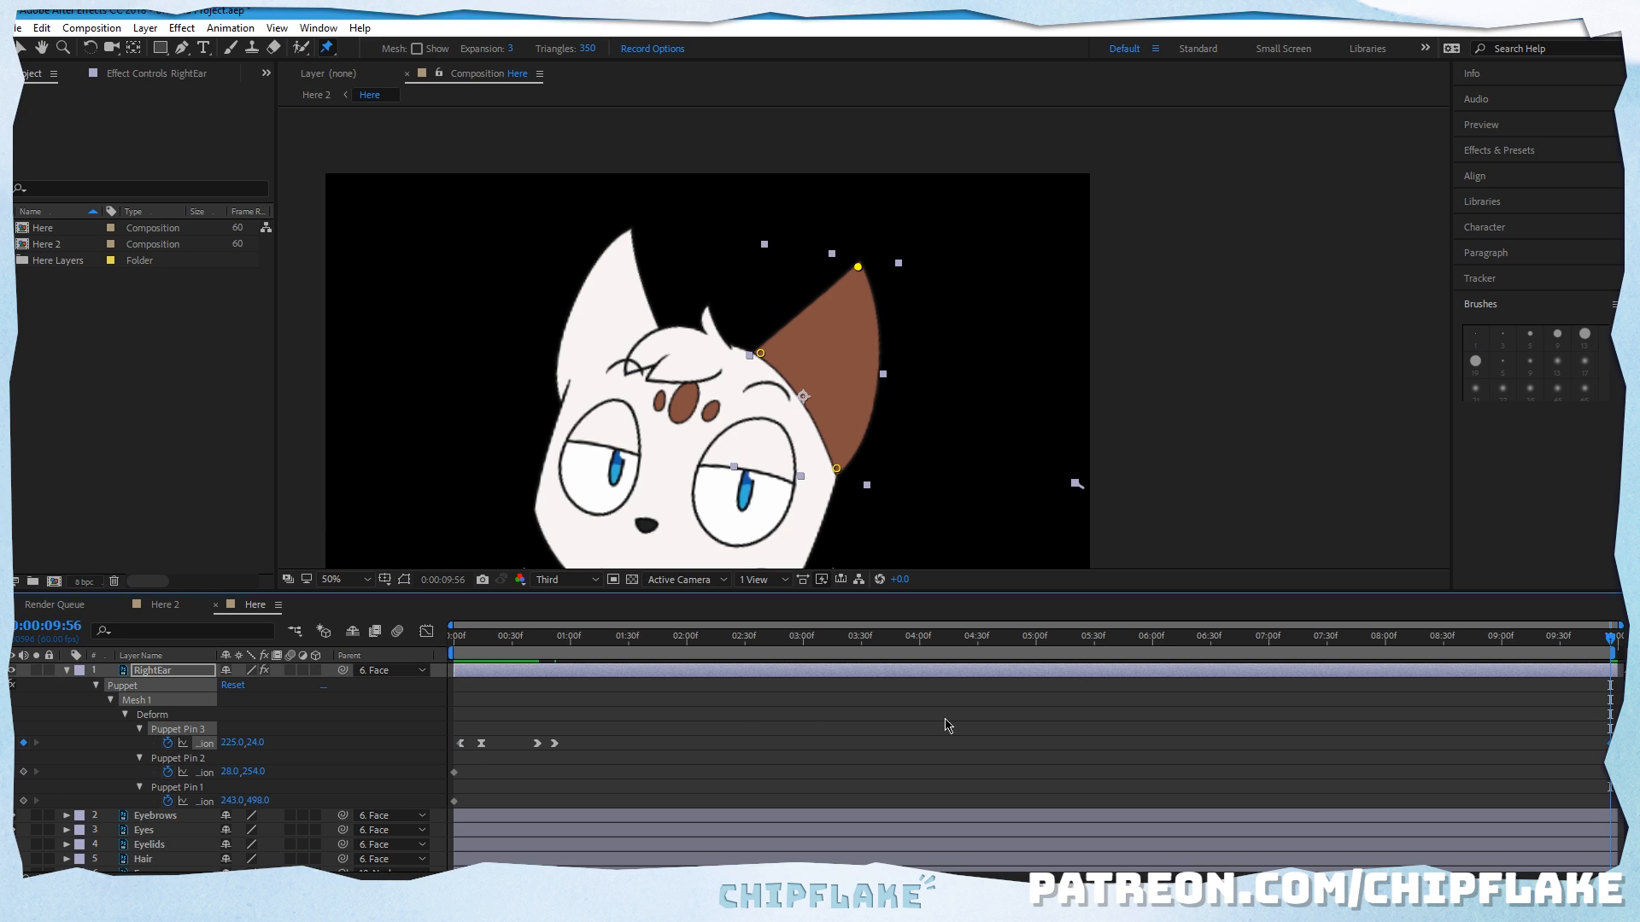
pyautogui.click(1042, 736)
pyautogui.moveTo(1153, 649); pyautogui.dragTo(611, 646)
pyautogui.moveTo(672, 691); pyautogui.dragTo(1582, 734)
pyautogui.press('space')
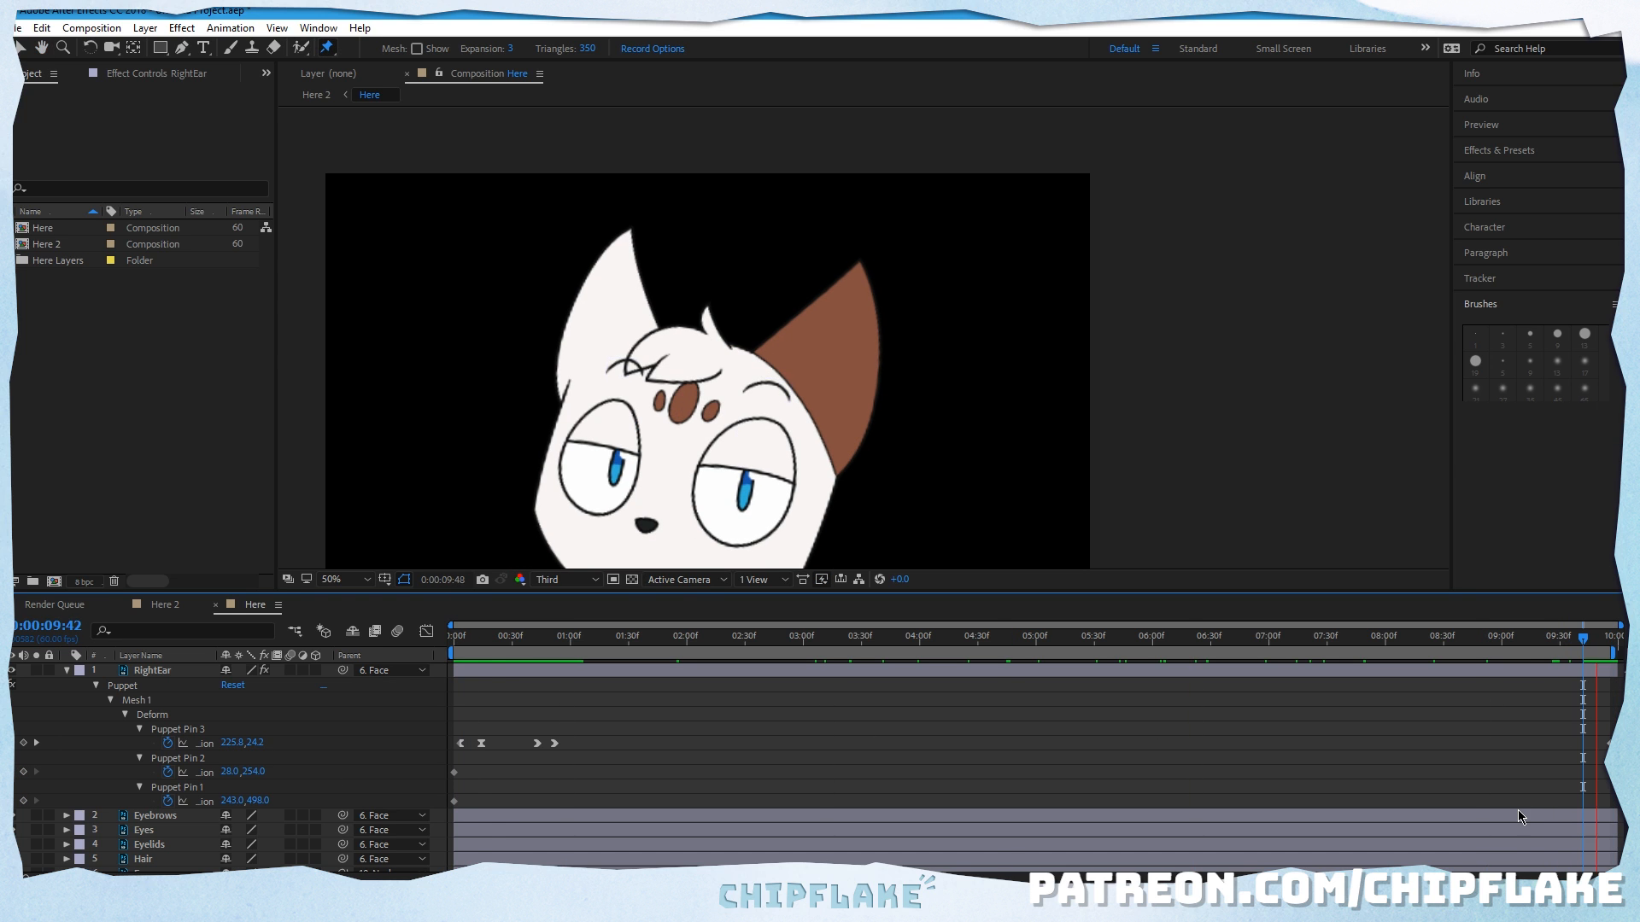
pyautogui.press('space')
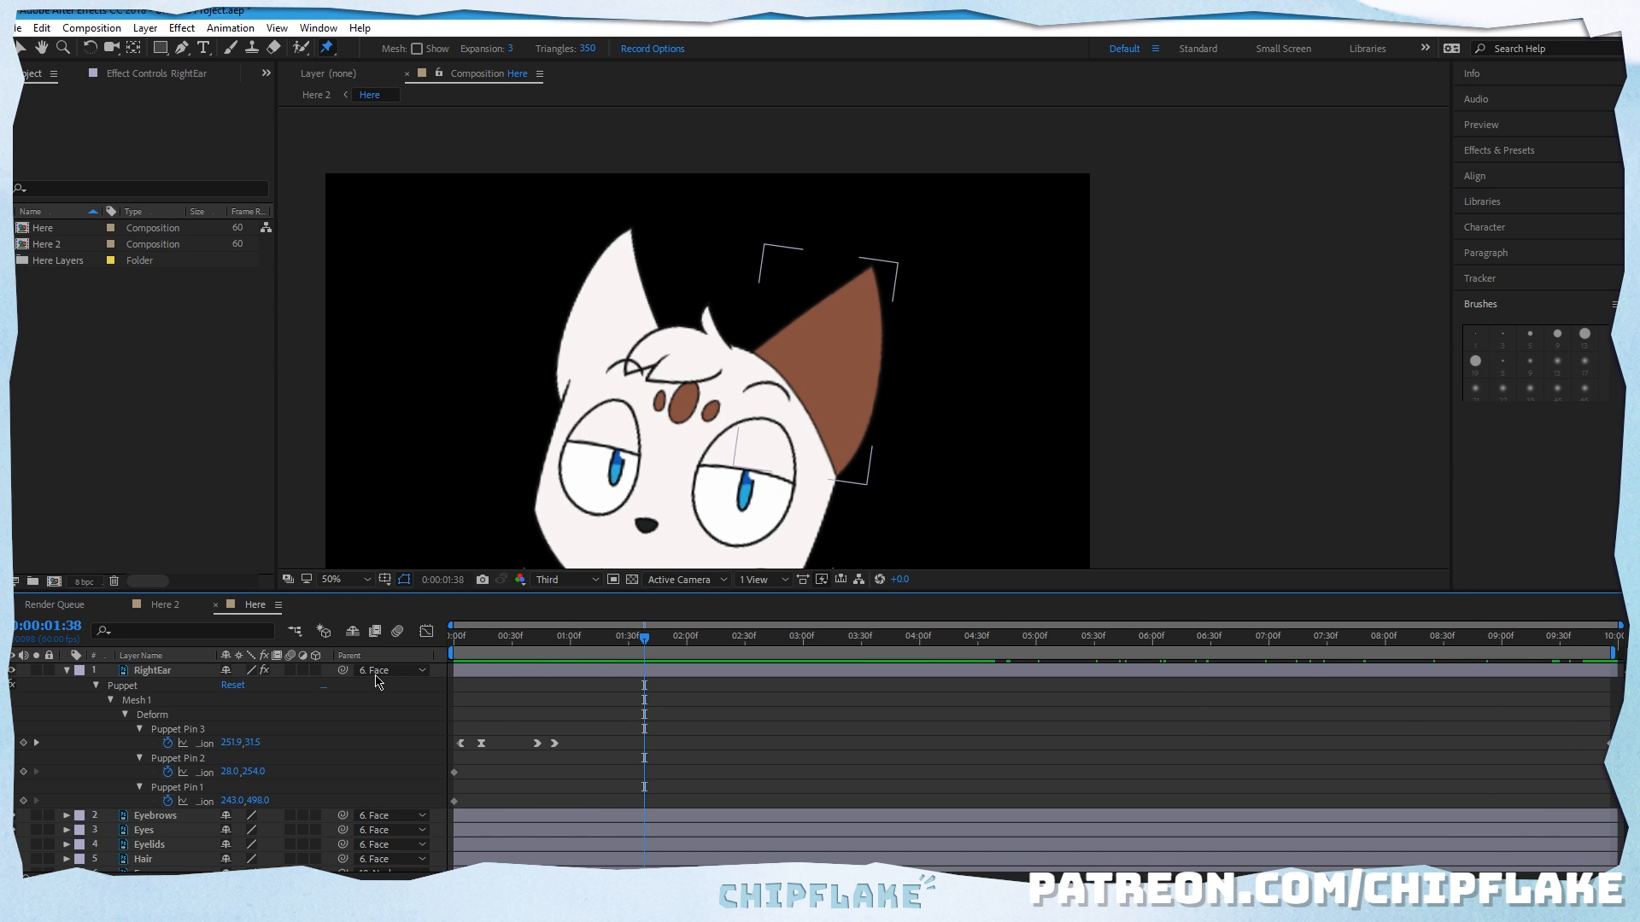
# Step: Collapse the RightEar layer and reveal the Face layer's transform properties
pyautogui.click(67, 671)
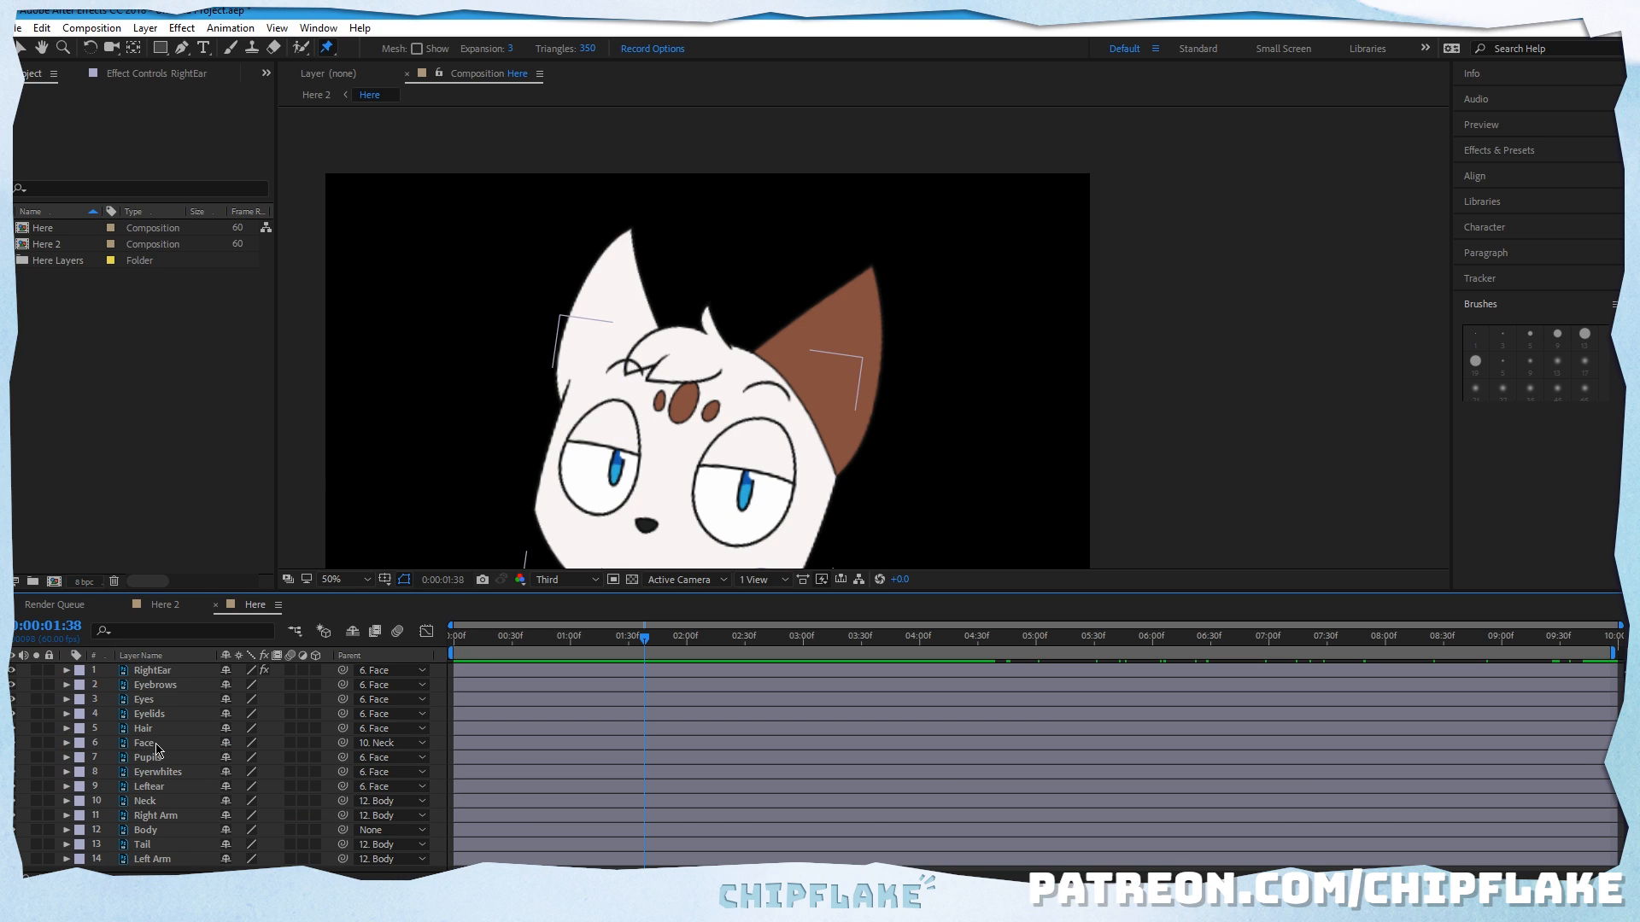
pyautogui.click(145, 801)
pyautogui.click(154, 772)
pyautogui.click(154, 743)
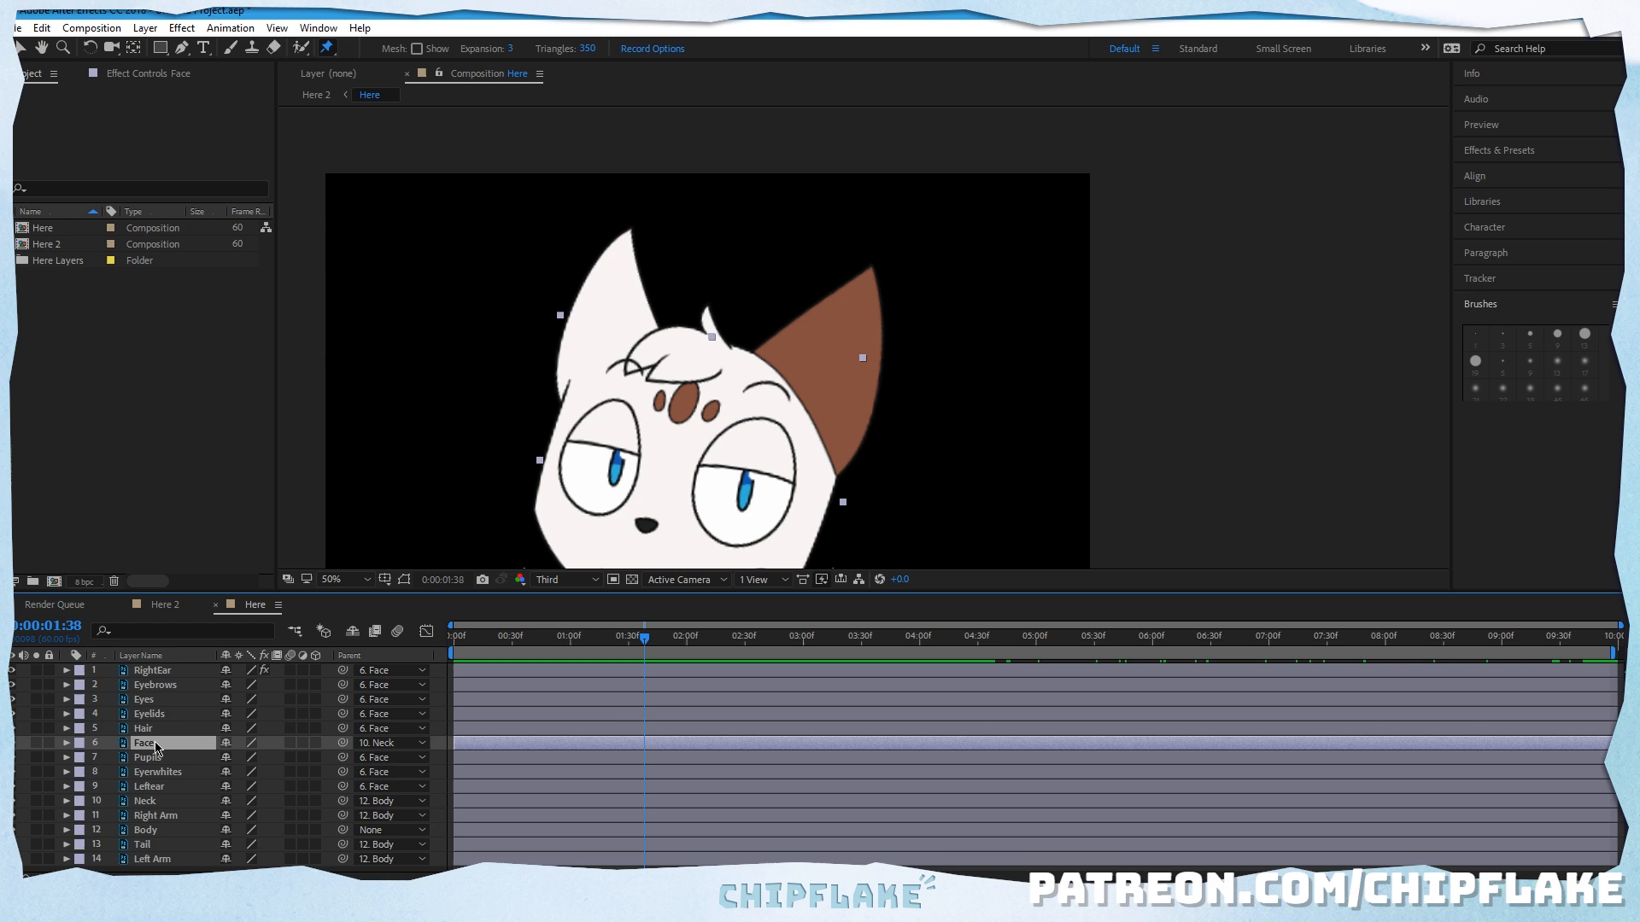
pyautogui.click(67, 743)
# Step: Copy the Face layer's first Rotation keyframe to the end of the composition and preview the loop
pyautogui.moveTo(626, 636); pyautogui.dragTo(1616, 641)
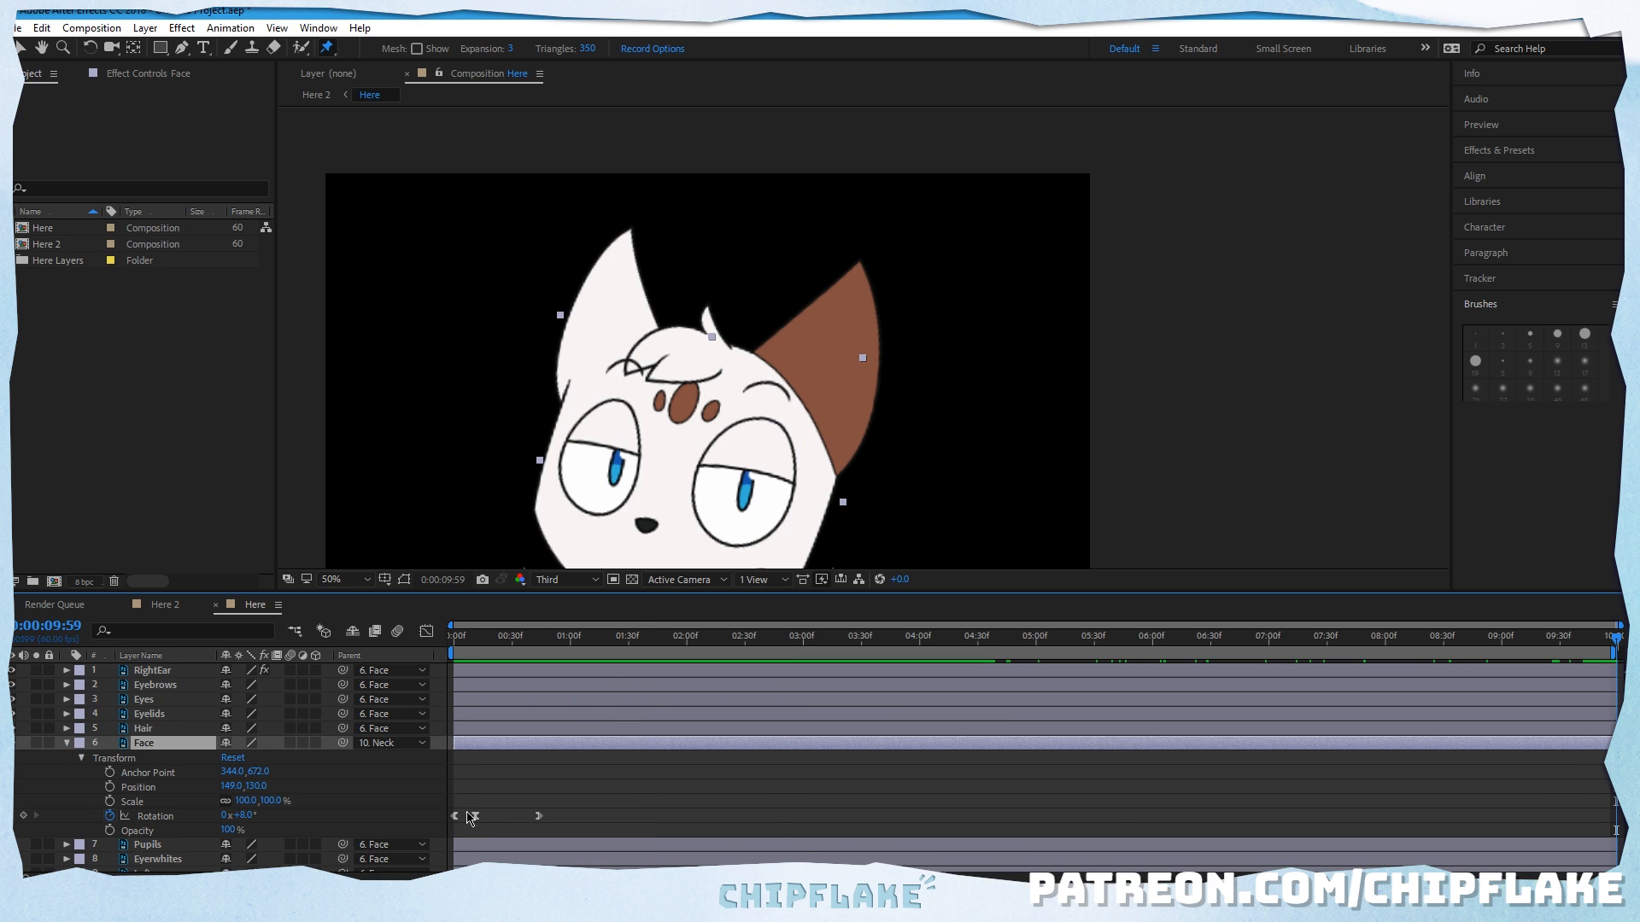
pyautogui.click(453, 815)
pyautogui.hotkey('ctrl', 'c')
pyautogui.hotkey('ctrl', 'v')
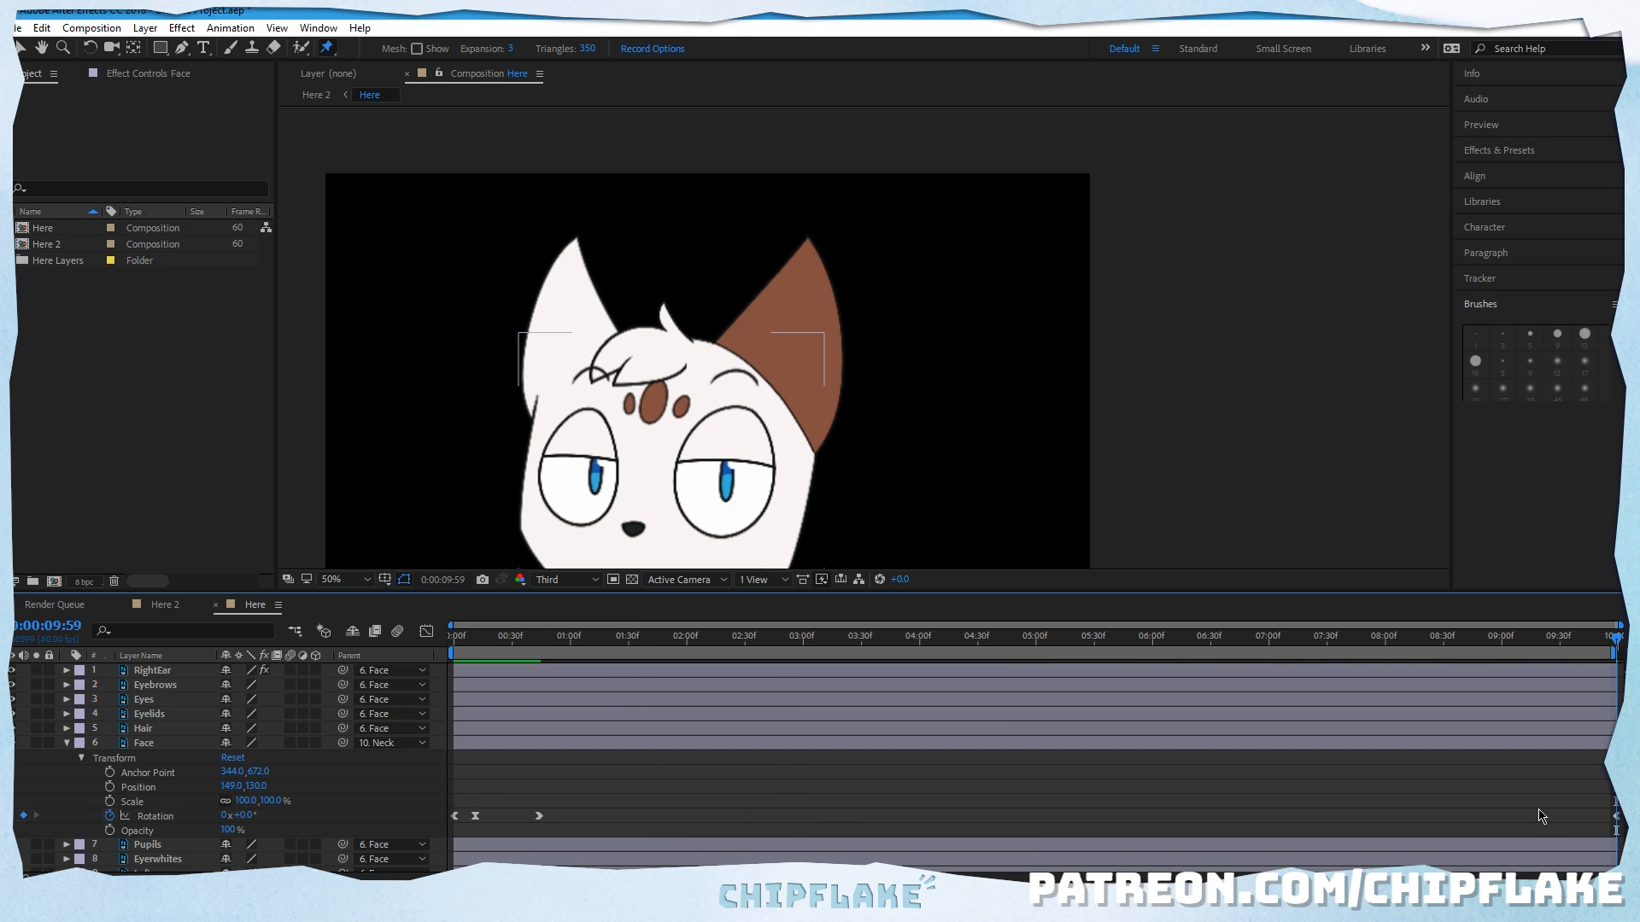
pyautogui.click(1615, 818)
pyautogui.click(1587, 794)
pyautogui.moveTo(1616, 638); pyautogui.dragTo(1466, 729)
pyautogui.press('space')
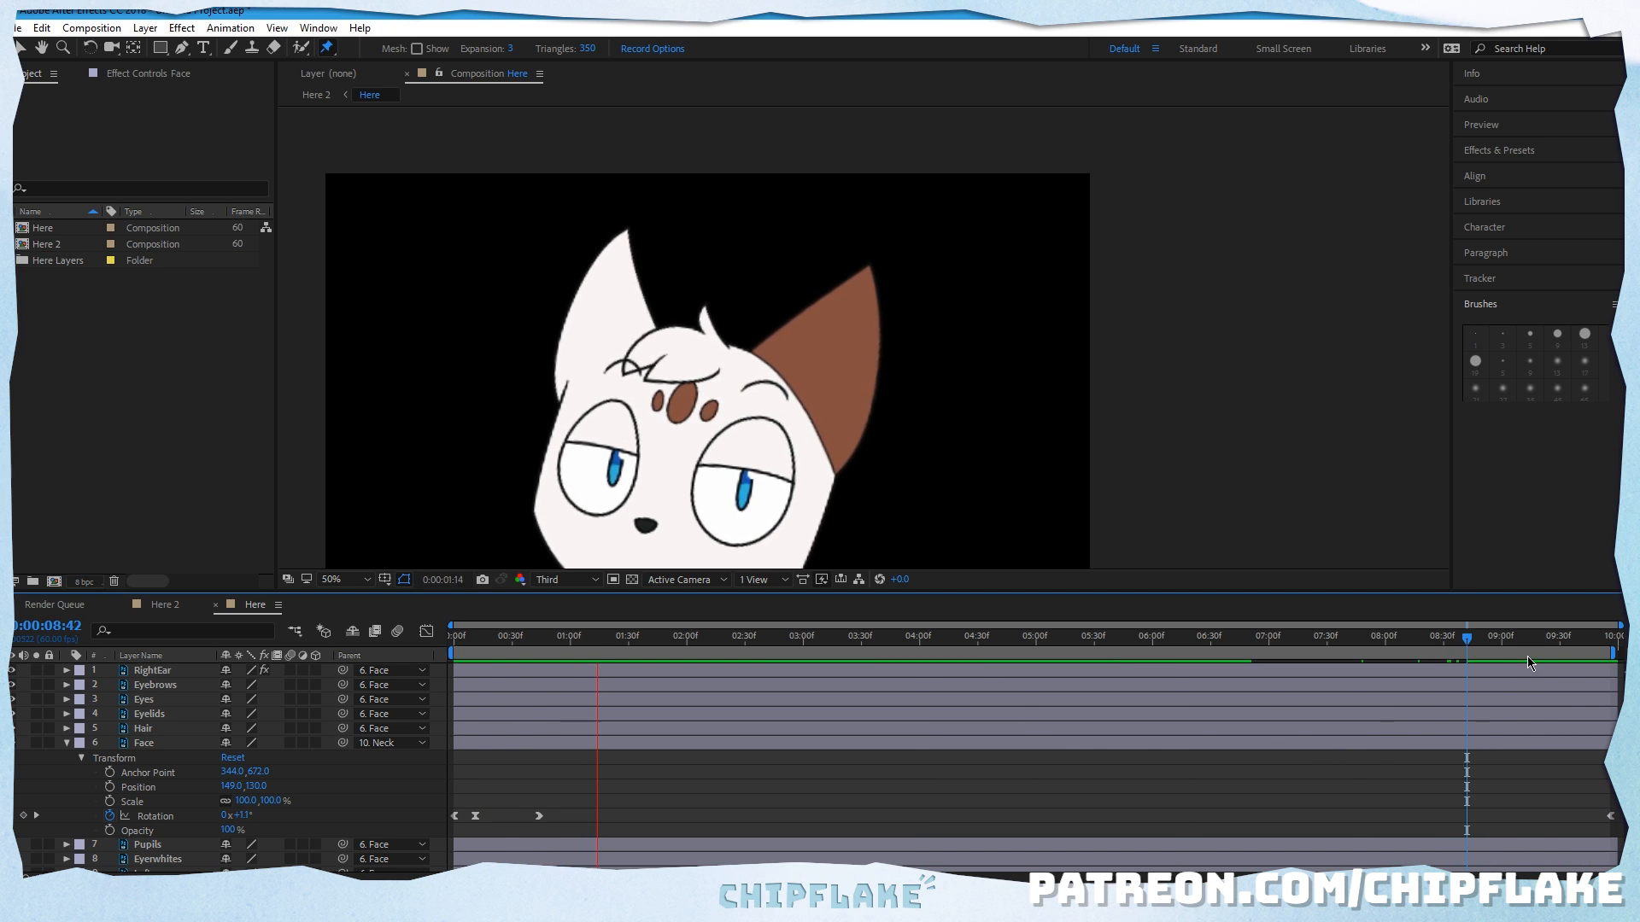
# Step: Check the head and ear poses near the composition's end, at 0:00:01:00 and at the first frame
pyautogui.click(1551, 639)
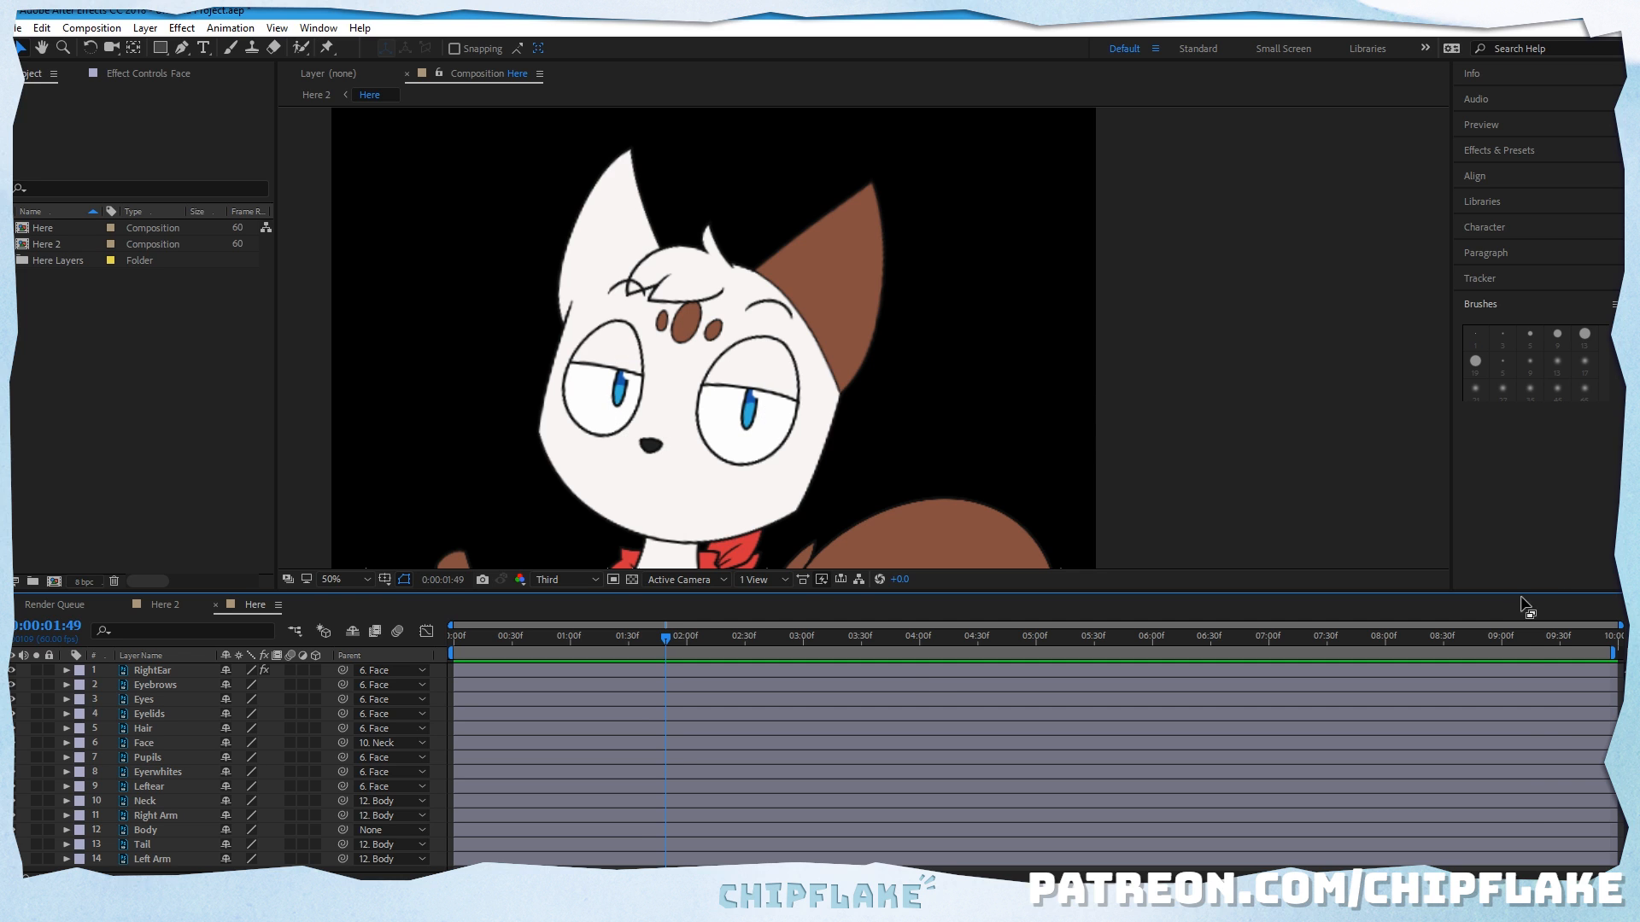
pyautogui.click(1568, 641)
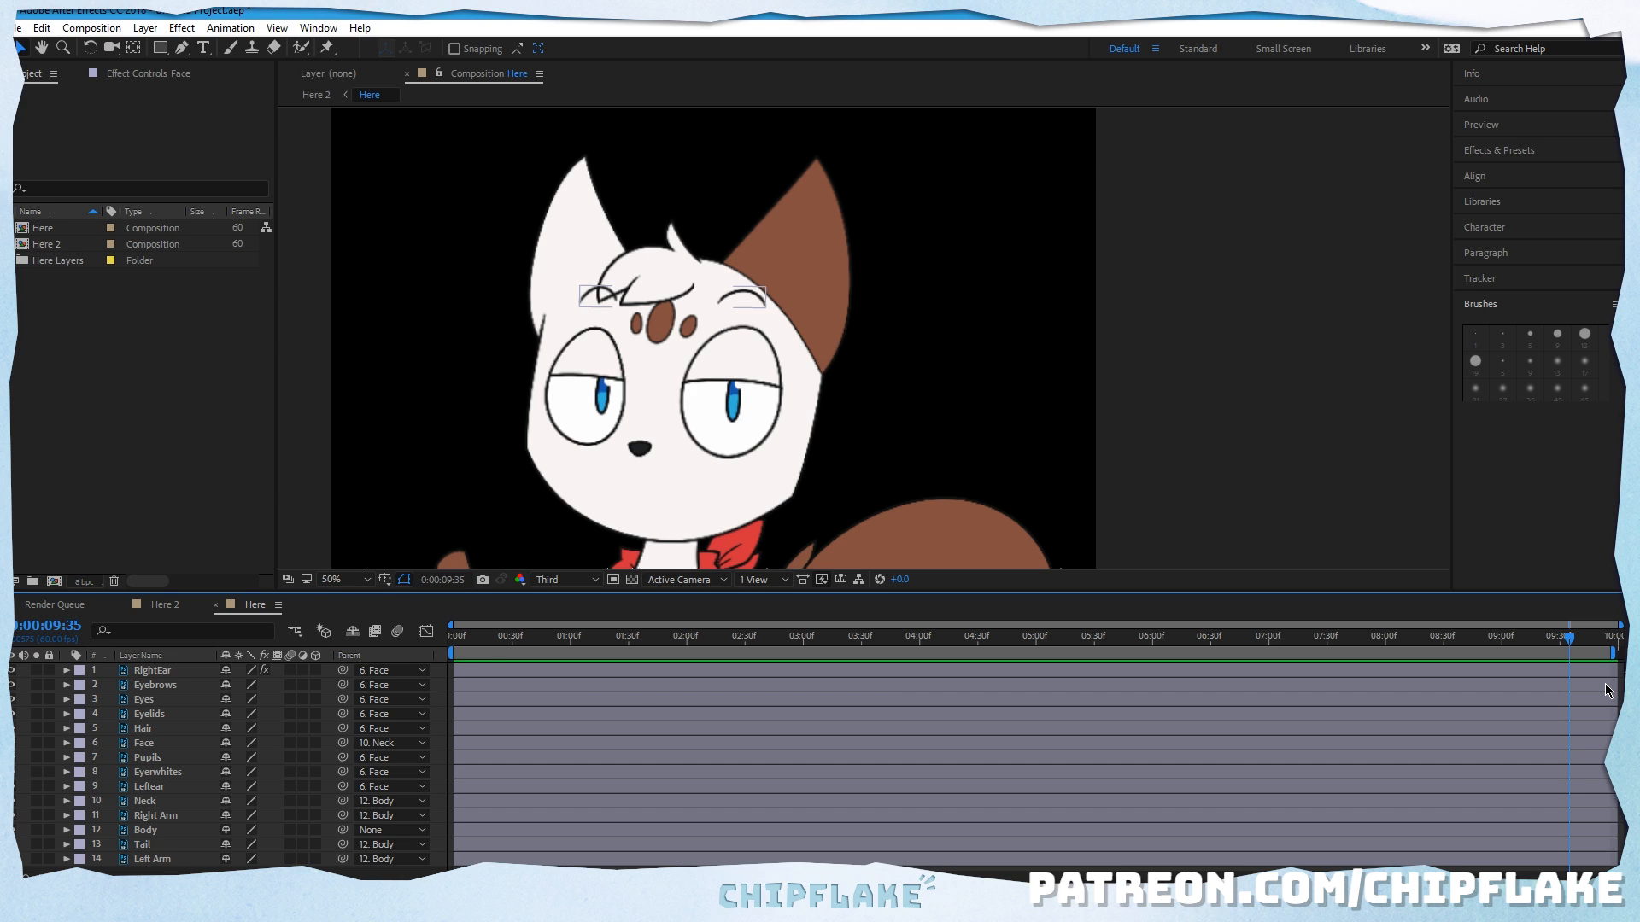
pyautogui.click(570, 639)
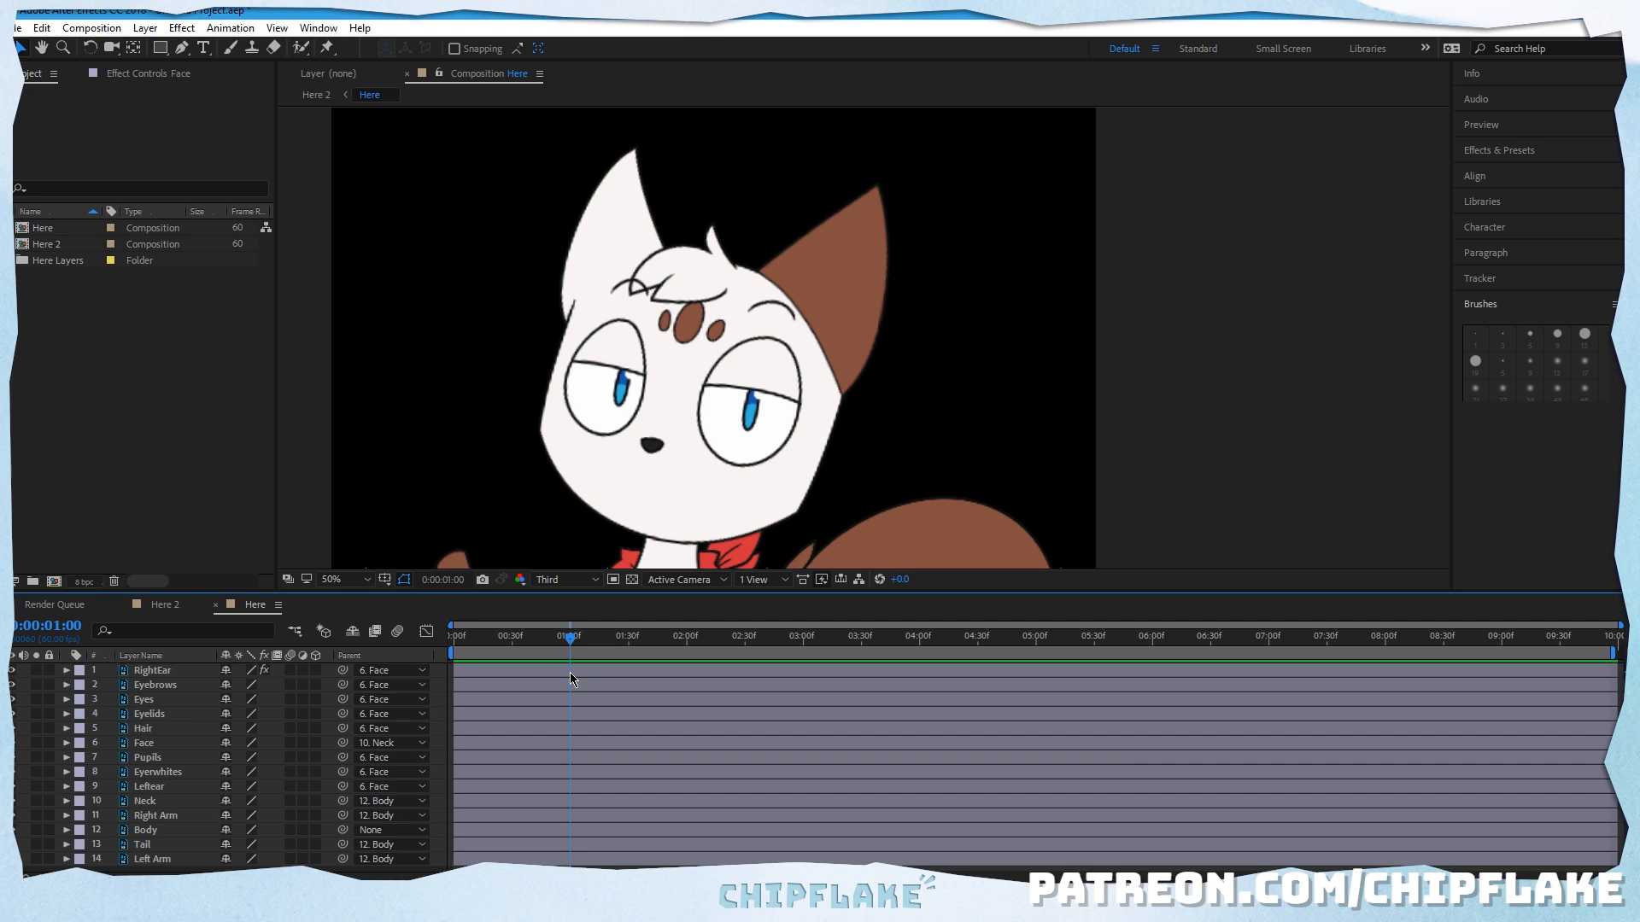
pyautogui.press('Home')
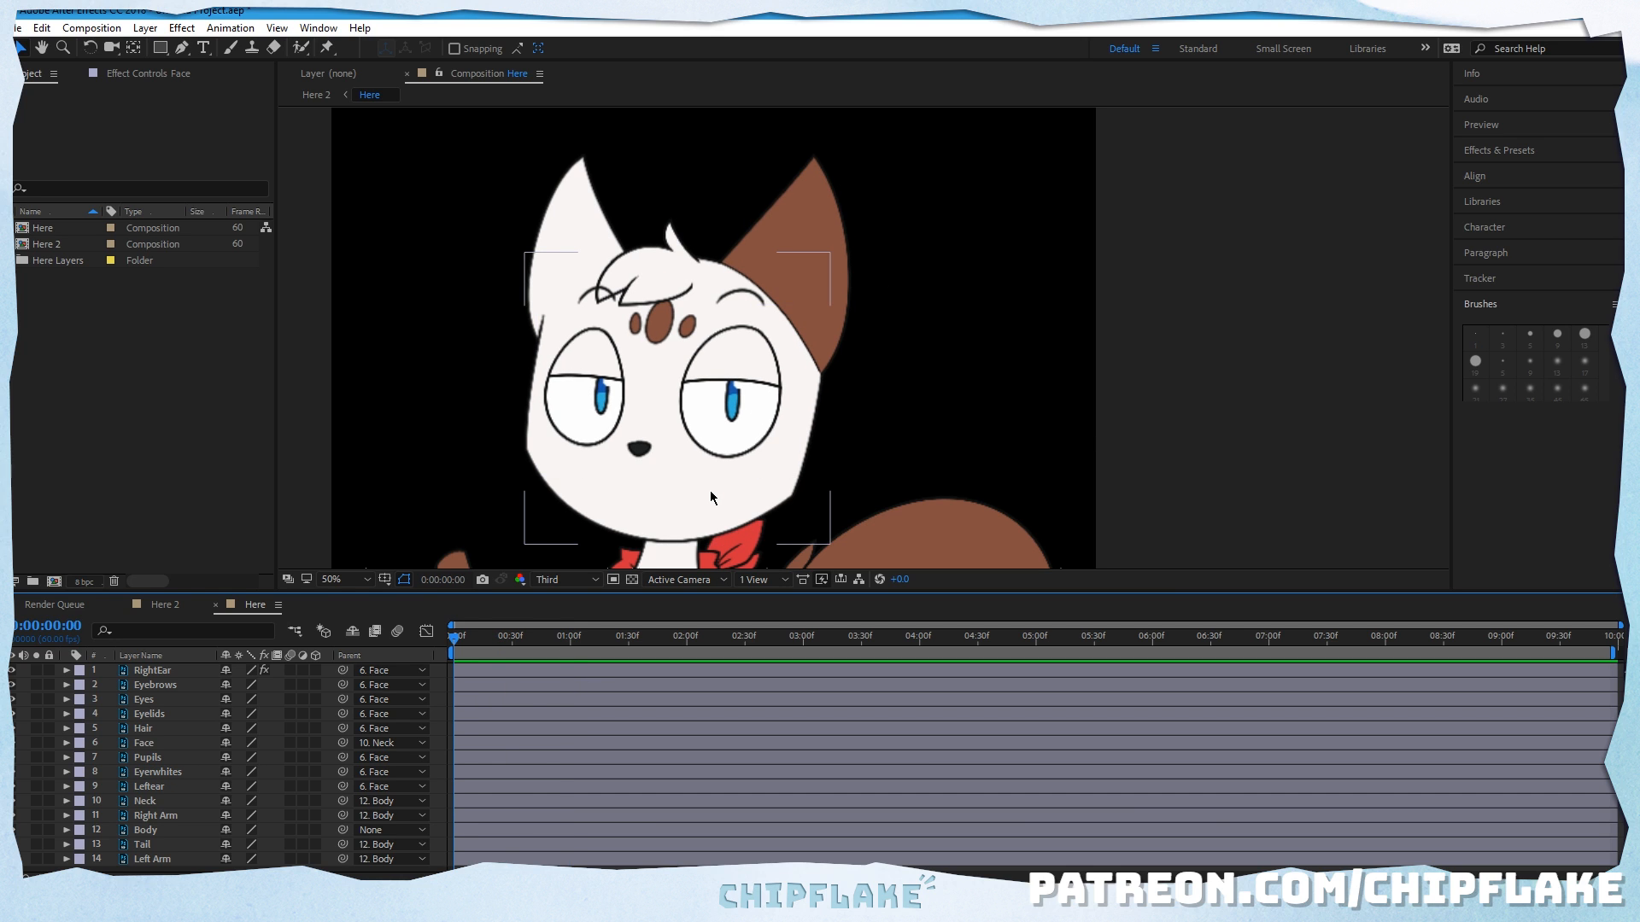
# Step: Inspect the left ear and left arm layers by selecting each in the composition
pyautogui.click(606, 261)
pyautogui.click(566, 229)
pyautogui.press(',')
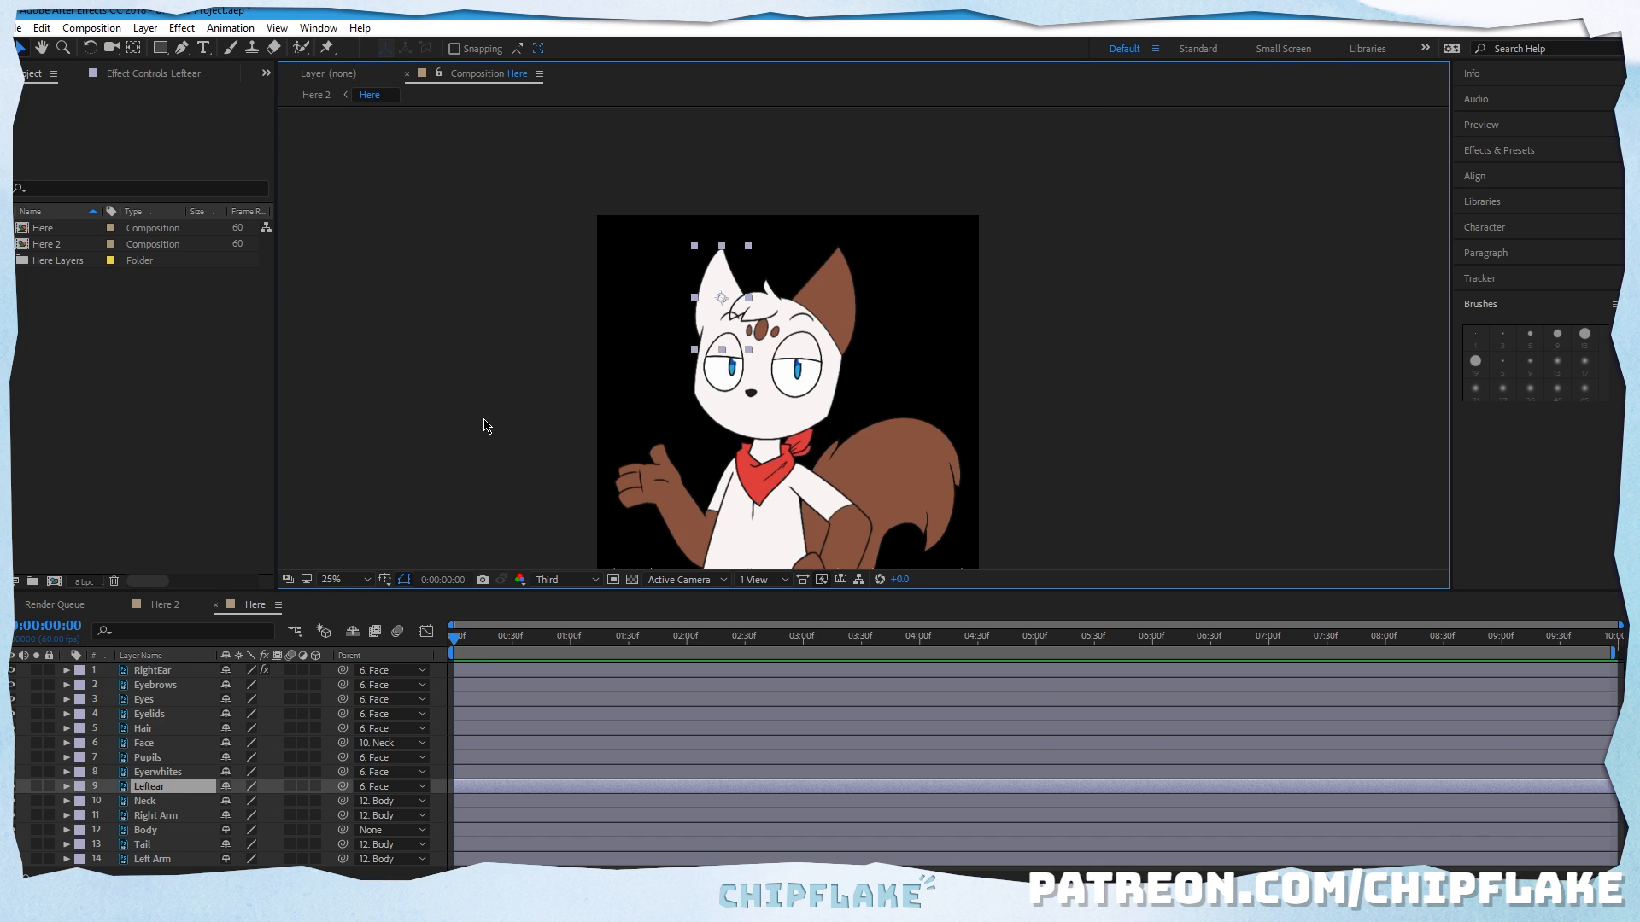
pyautogui.click(643, 486)
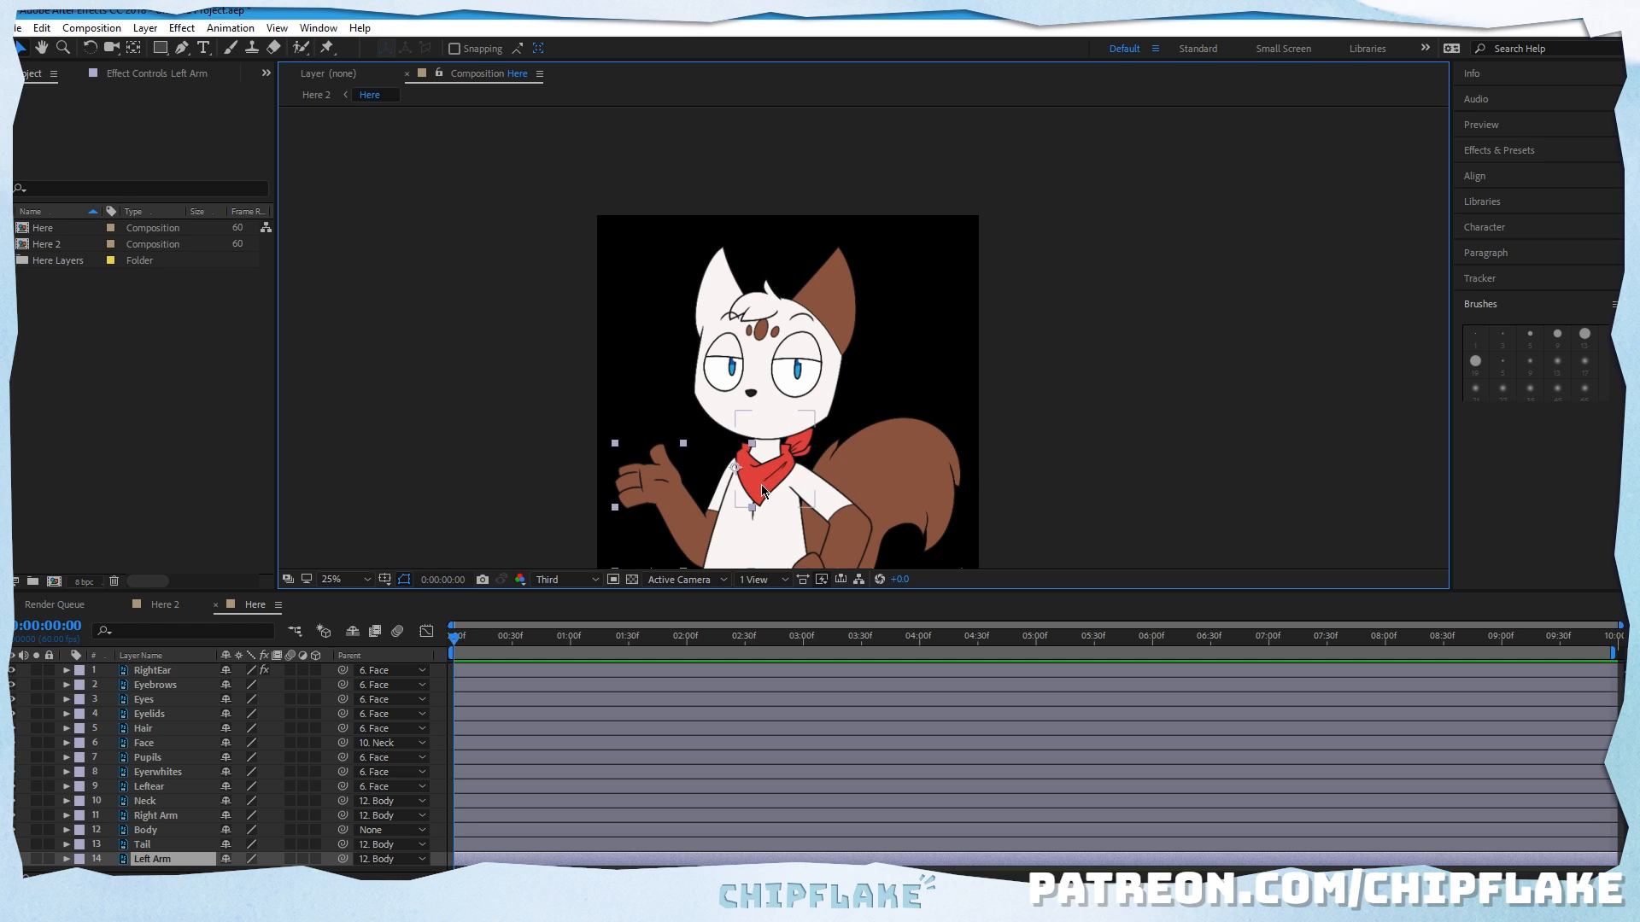
# Step: Examine the character's face and eyes up close at the first frame
pyautogui.moveTo(784, 453); pyautogui.dragTo(722, 430)
pyautogui.scroll(2, 714, 428)
pyautogui.moveTo(474, 308); pyautogui.dragTo(599, 348)
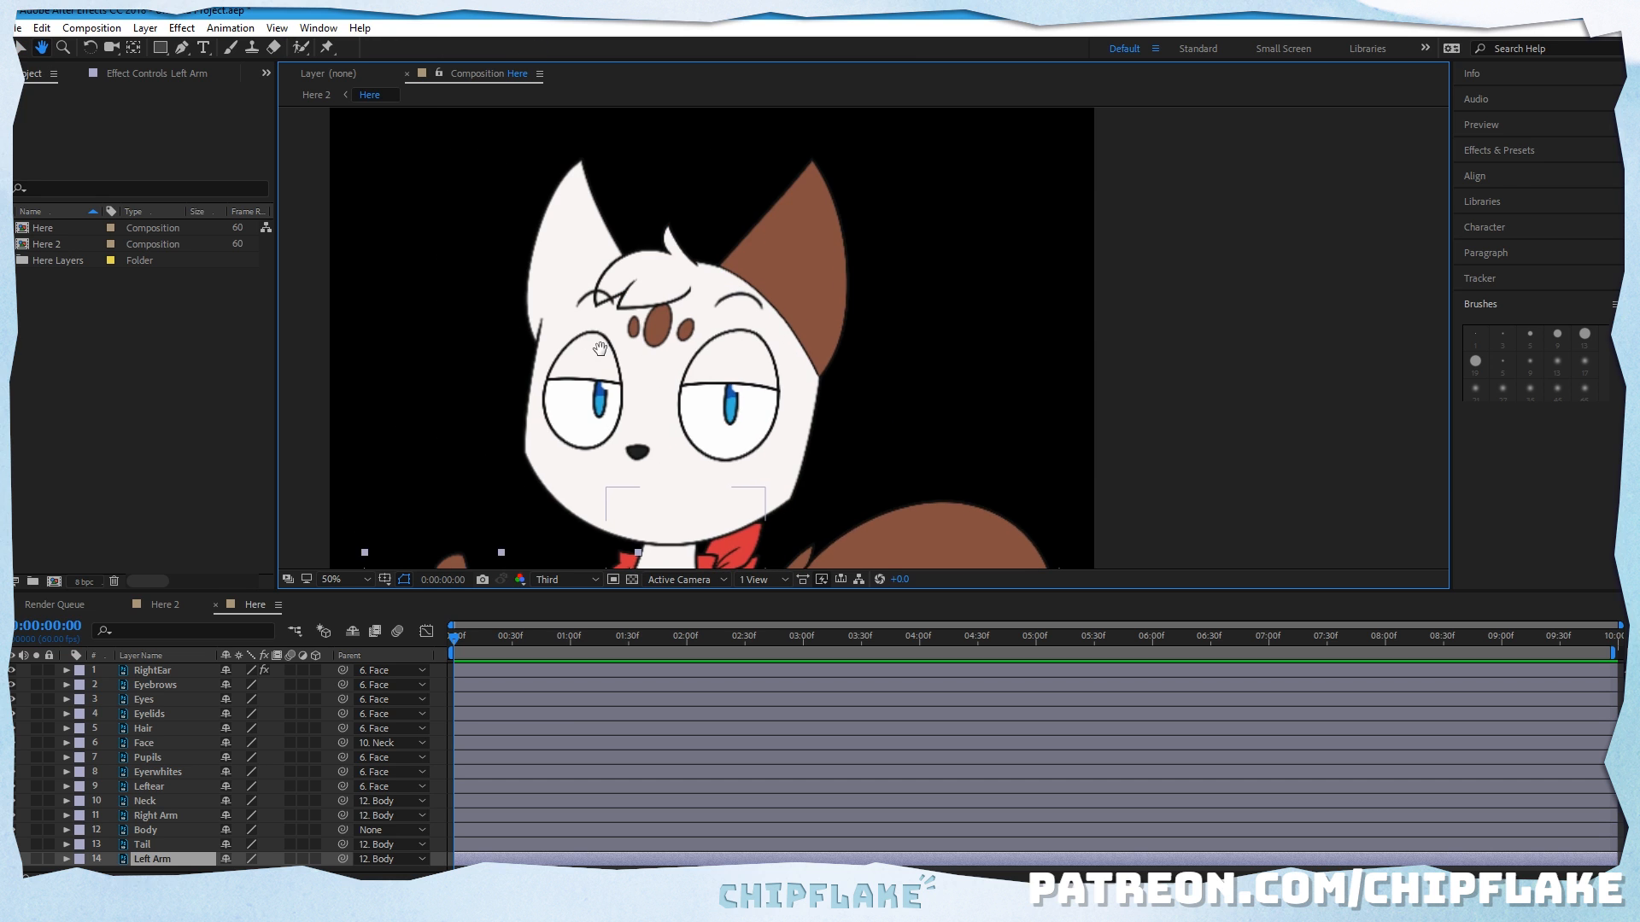
pyautogui.moveTo(807, 495); pyautogui.dragTo(895, 481)
pyautogui.scroll(1, 727, 458)
pyautogui.moveTo(674, 487); pyautogui.dragTo(717, 446)
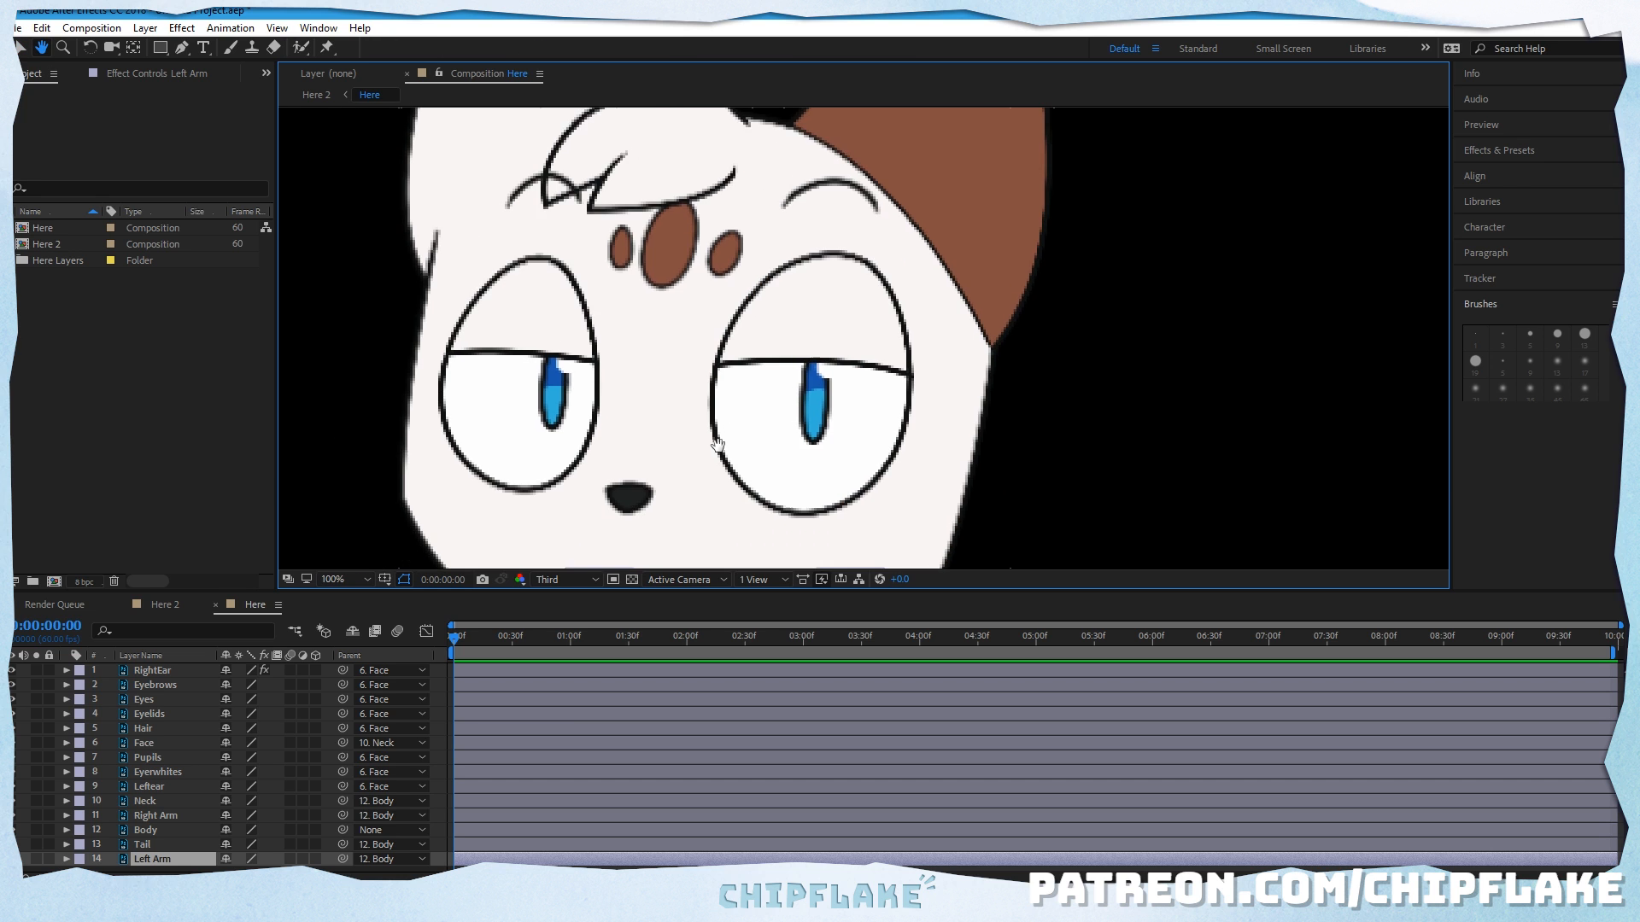
pyautogui.scroll(-1, 719, 446)
pyautogui.moveTo(836, 358); pyautogui.dragTo(758, 360)
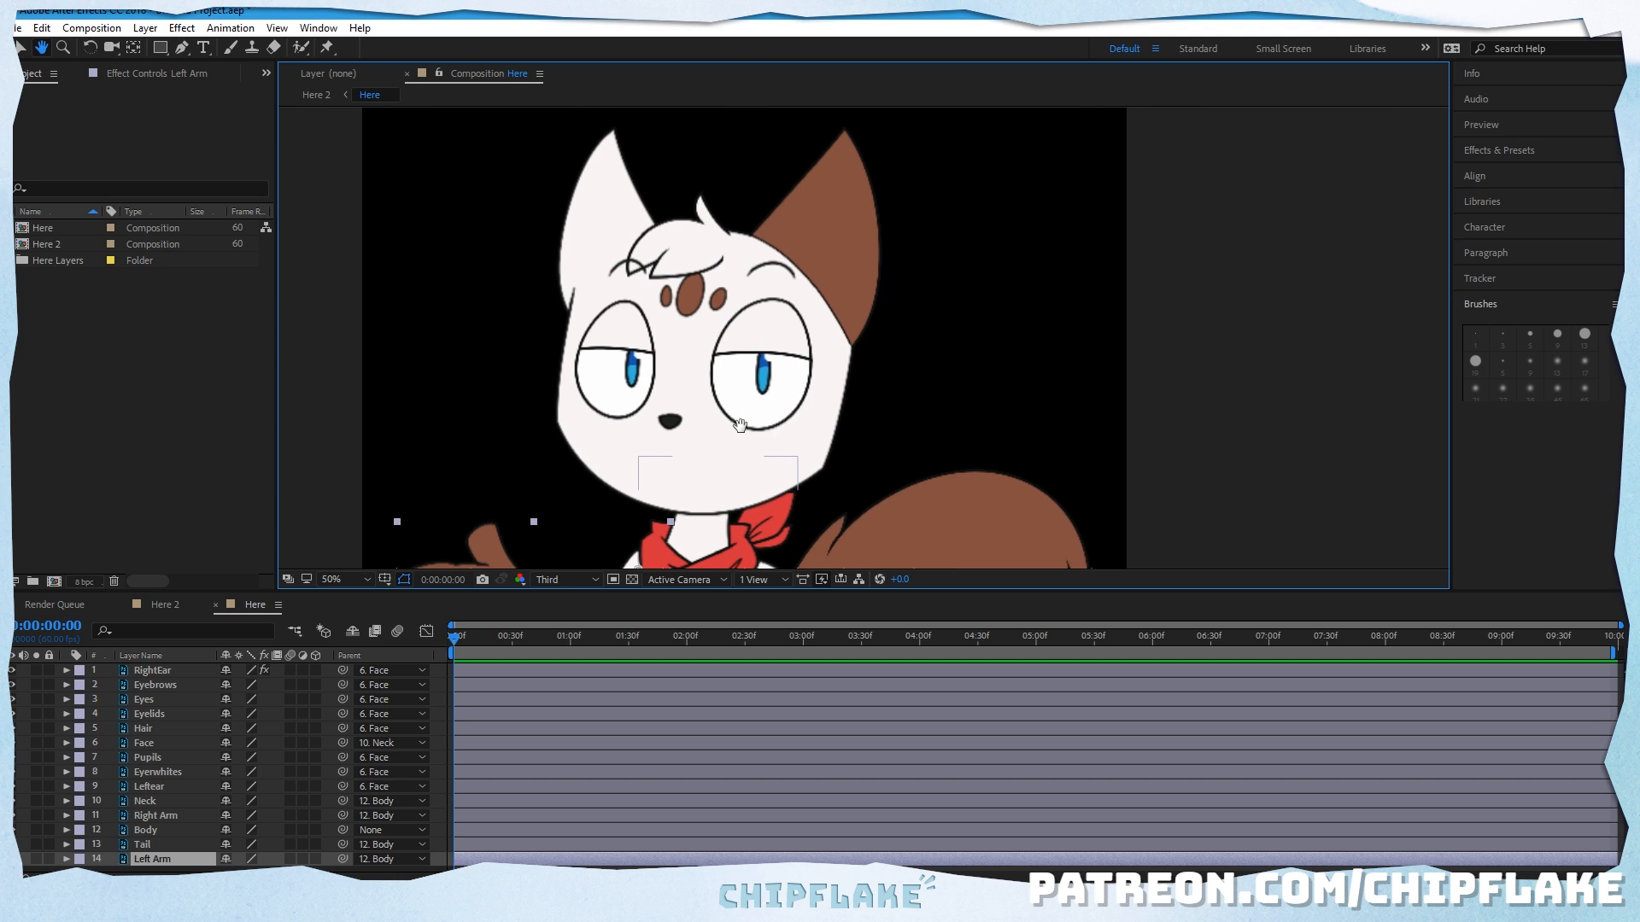
pyautogui.scroll(1, 740, 425)
pyautogui.moveTo(585, 431); pyautogui.dragTo(741, 431)
pyautogui.press('v')
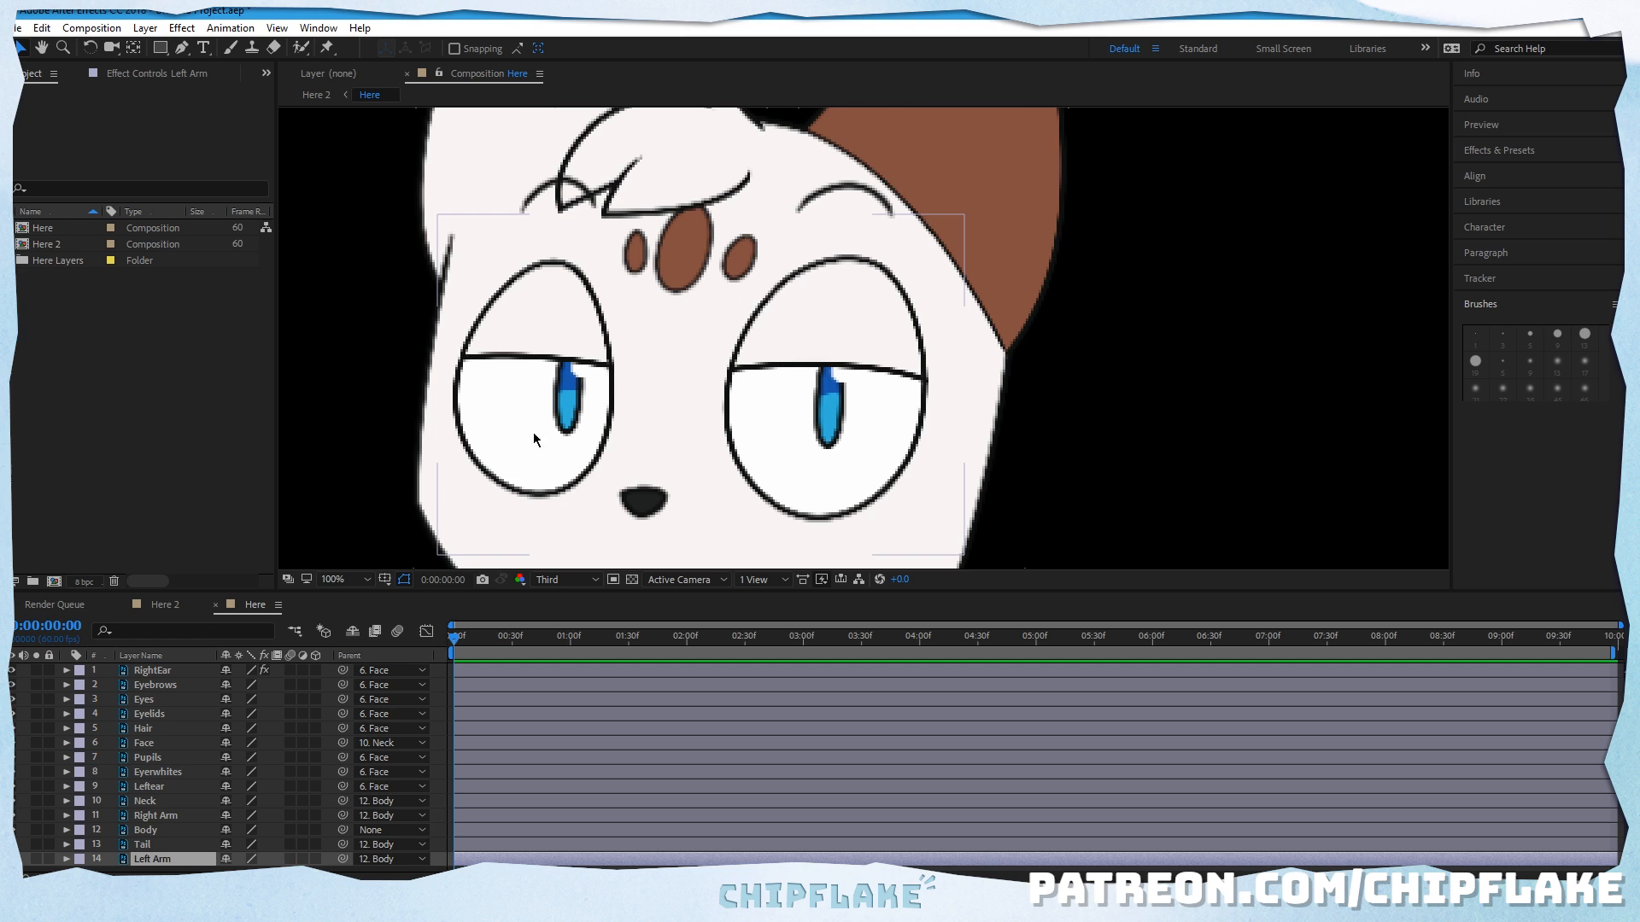
# Step: Compare the face artwork at Full, Half, Third and Quarter preview resolution
pyautogui.click(573, 579)
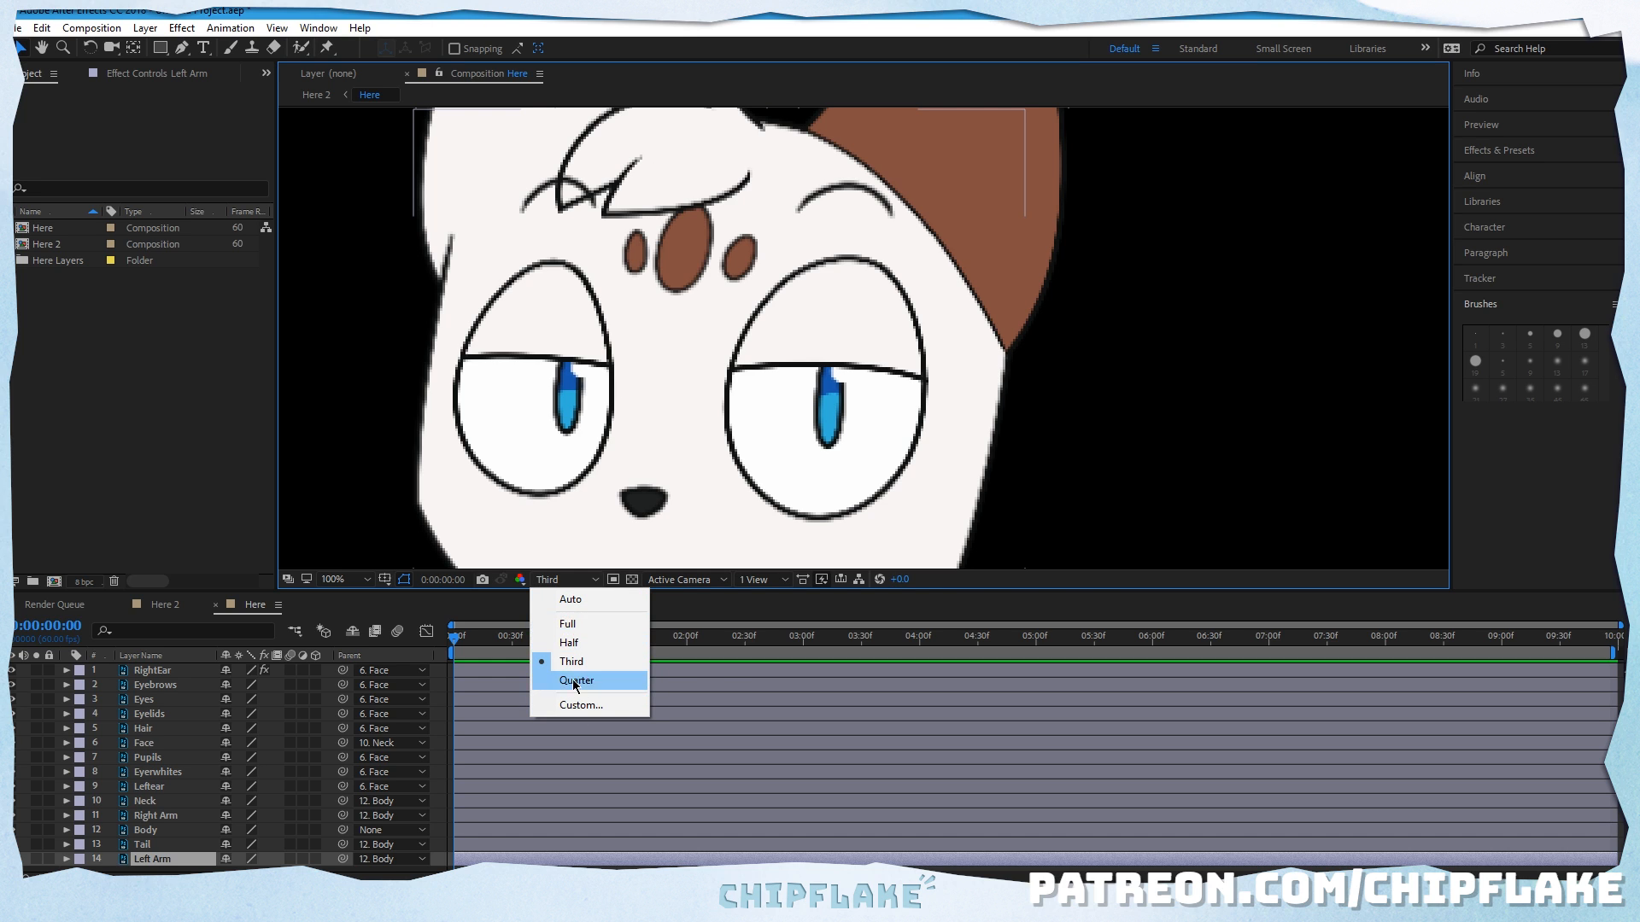
pyautogui.click(568, 624)
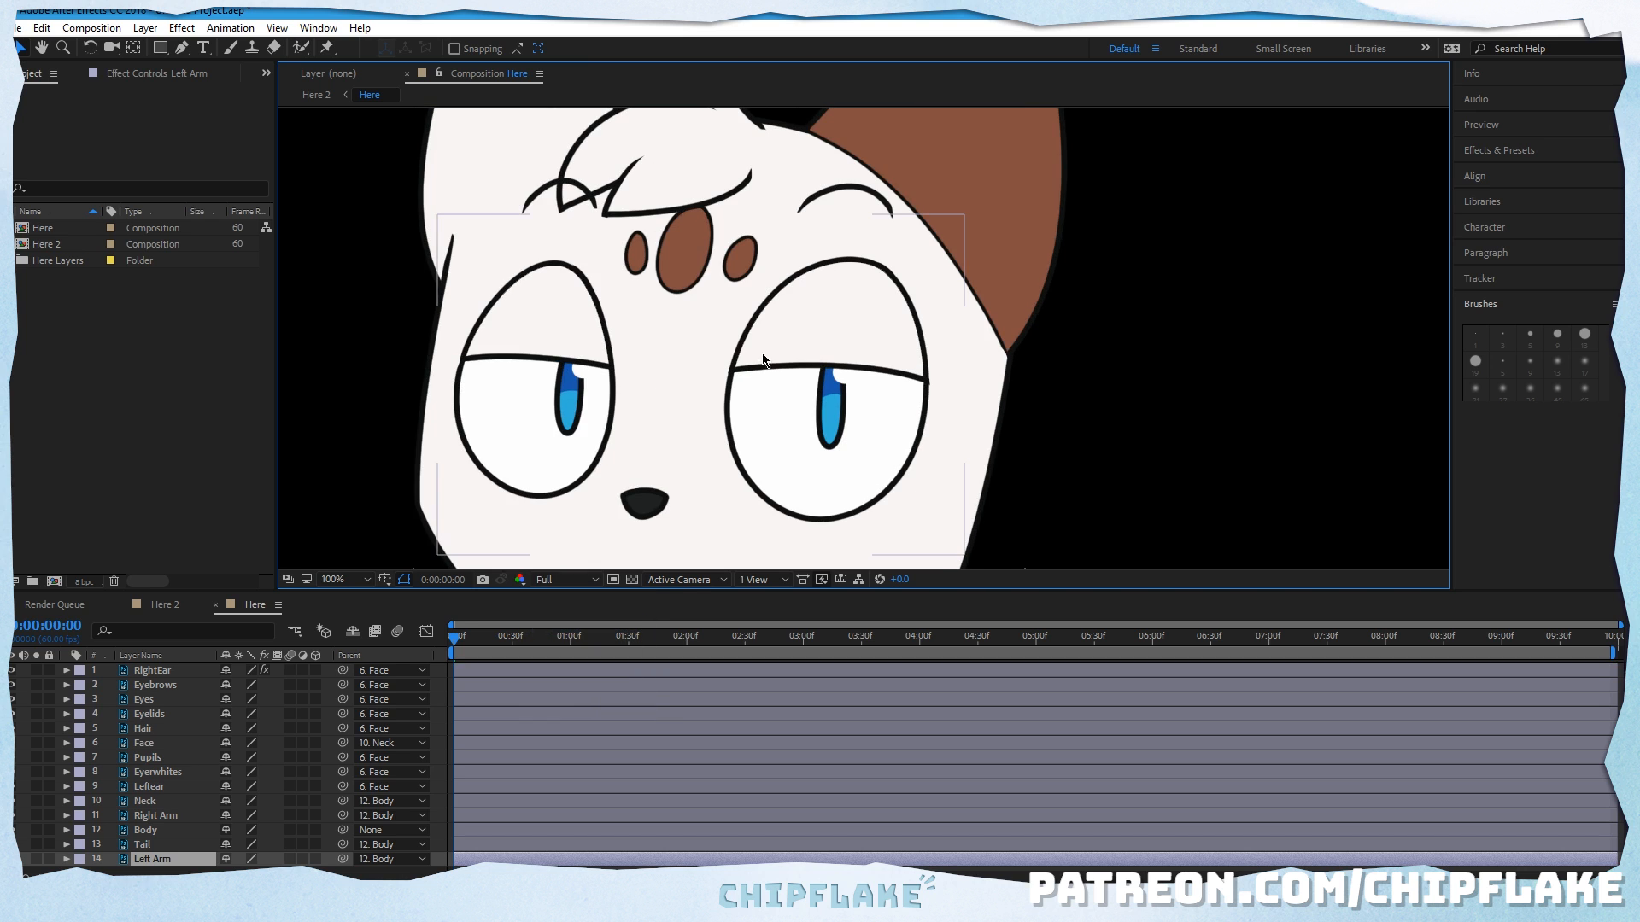
pyautogui.click(538, 580)
pyautogui.click(568, 642)
pyautogui.click(563, 579)
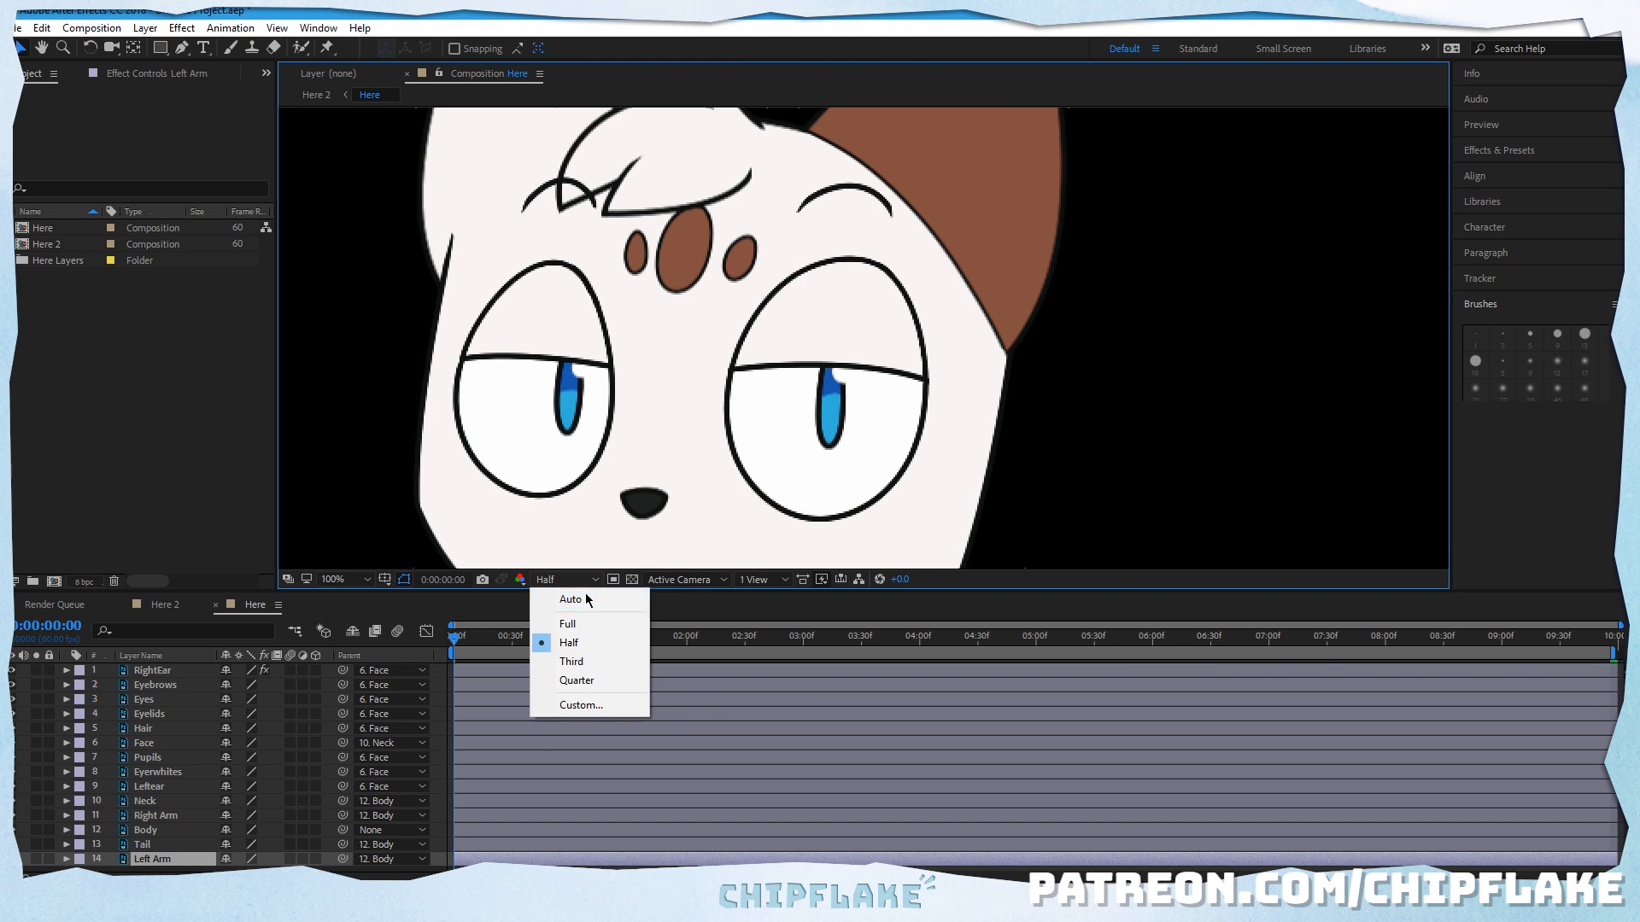
pyautogui.click(574, 661)
pyautogui.click(586, 658)
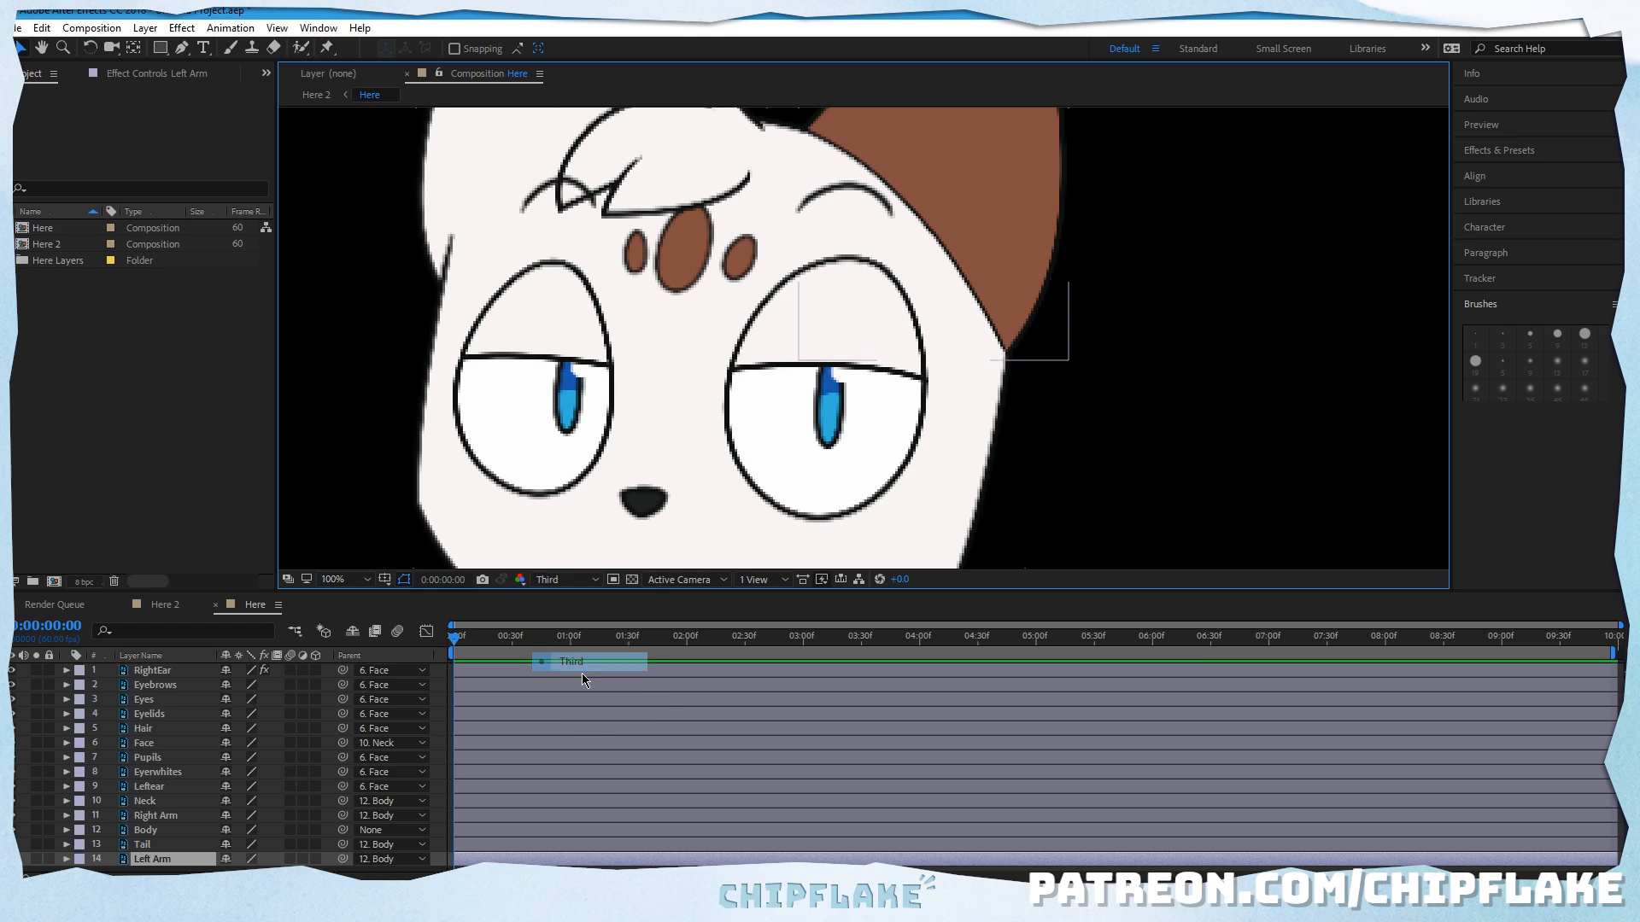
pyautogui.click(580, 580)
pyautogui.click(588, 681)
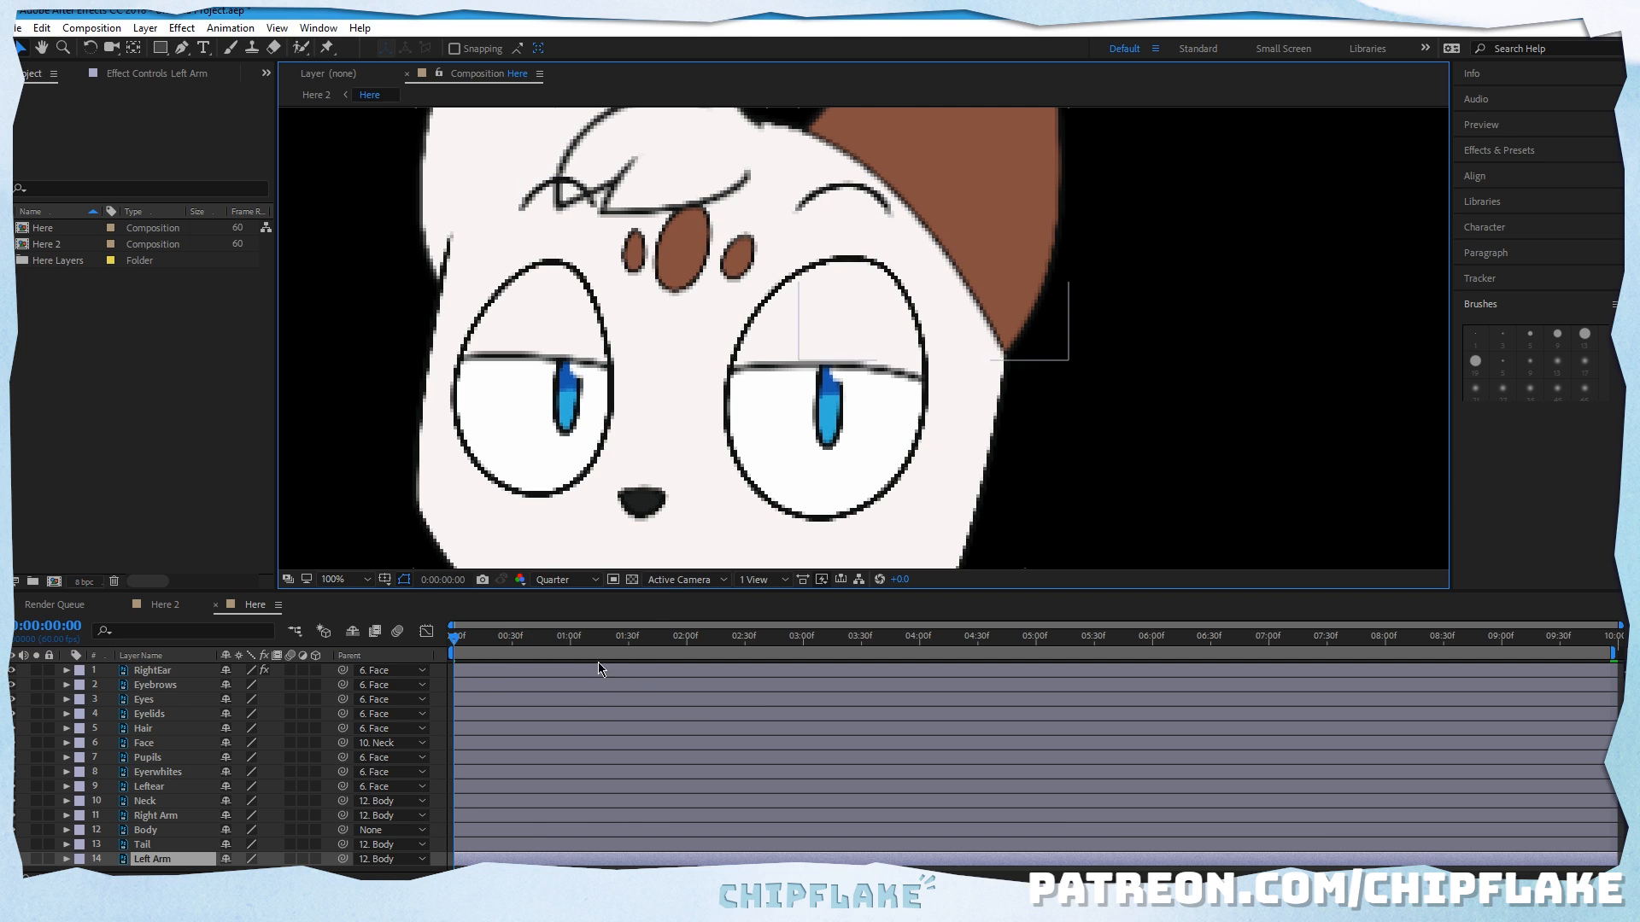
pyautogui.click(588, 580)
pyautogui.click(601, 668)
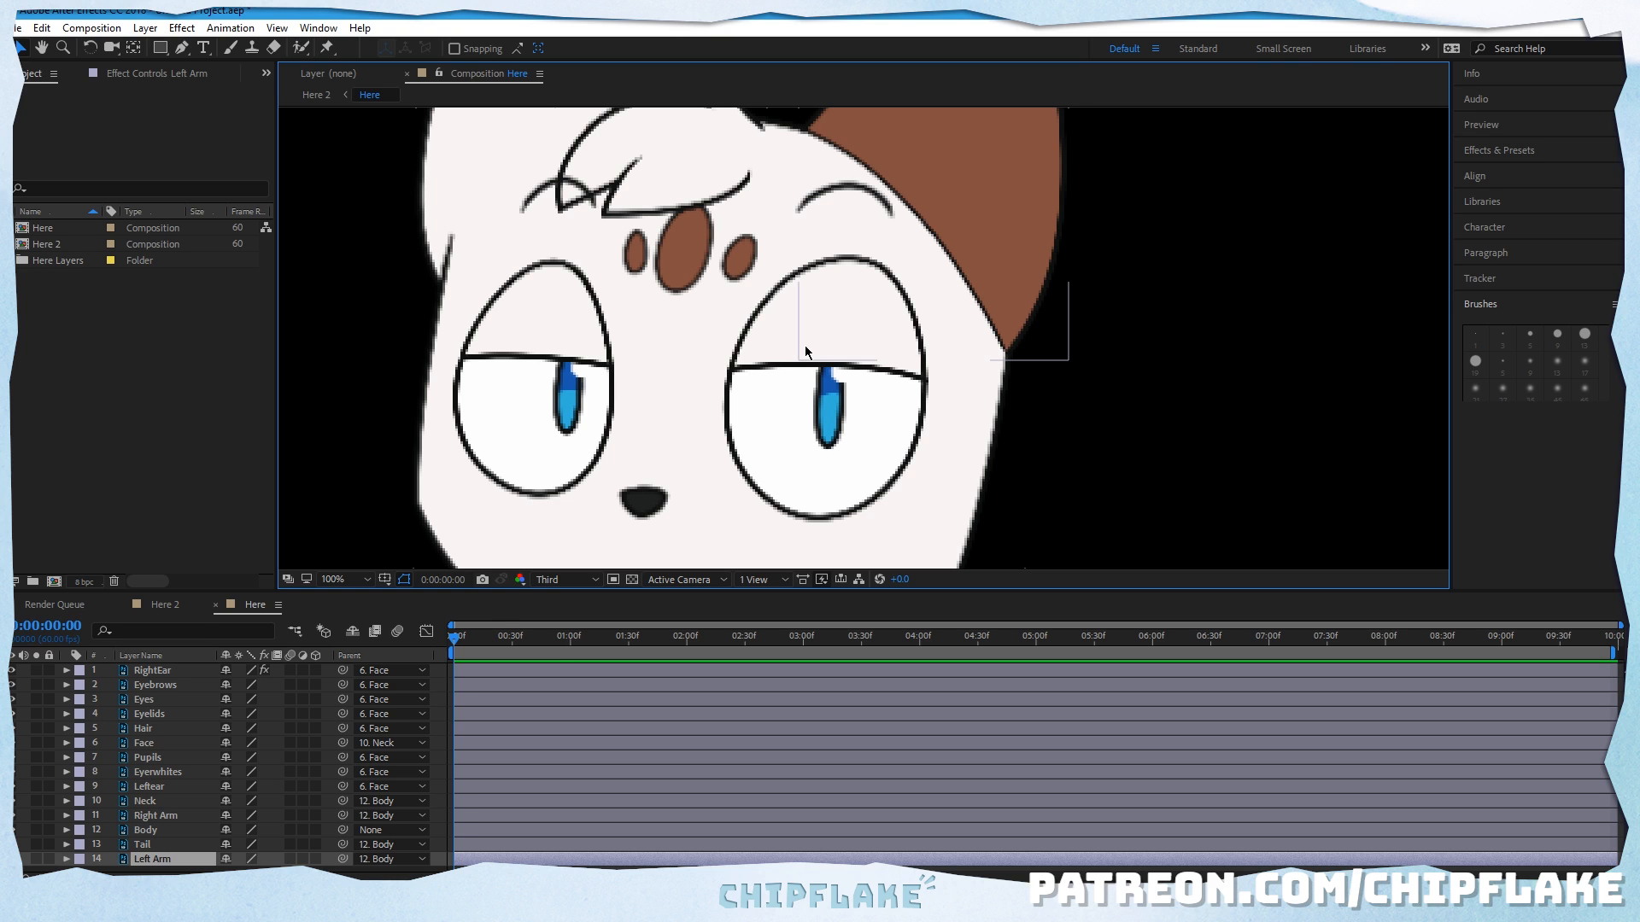
# Step: Set the composition's preview resolution to Full and play the animation
pyautogui.click(572, 580)
pyautogui.click(570, 625)
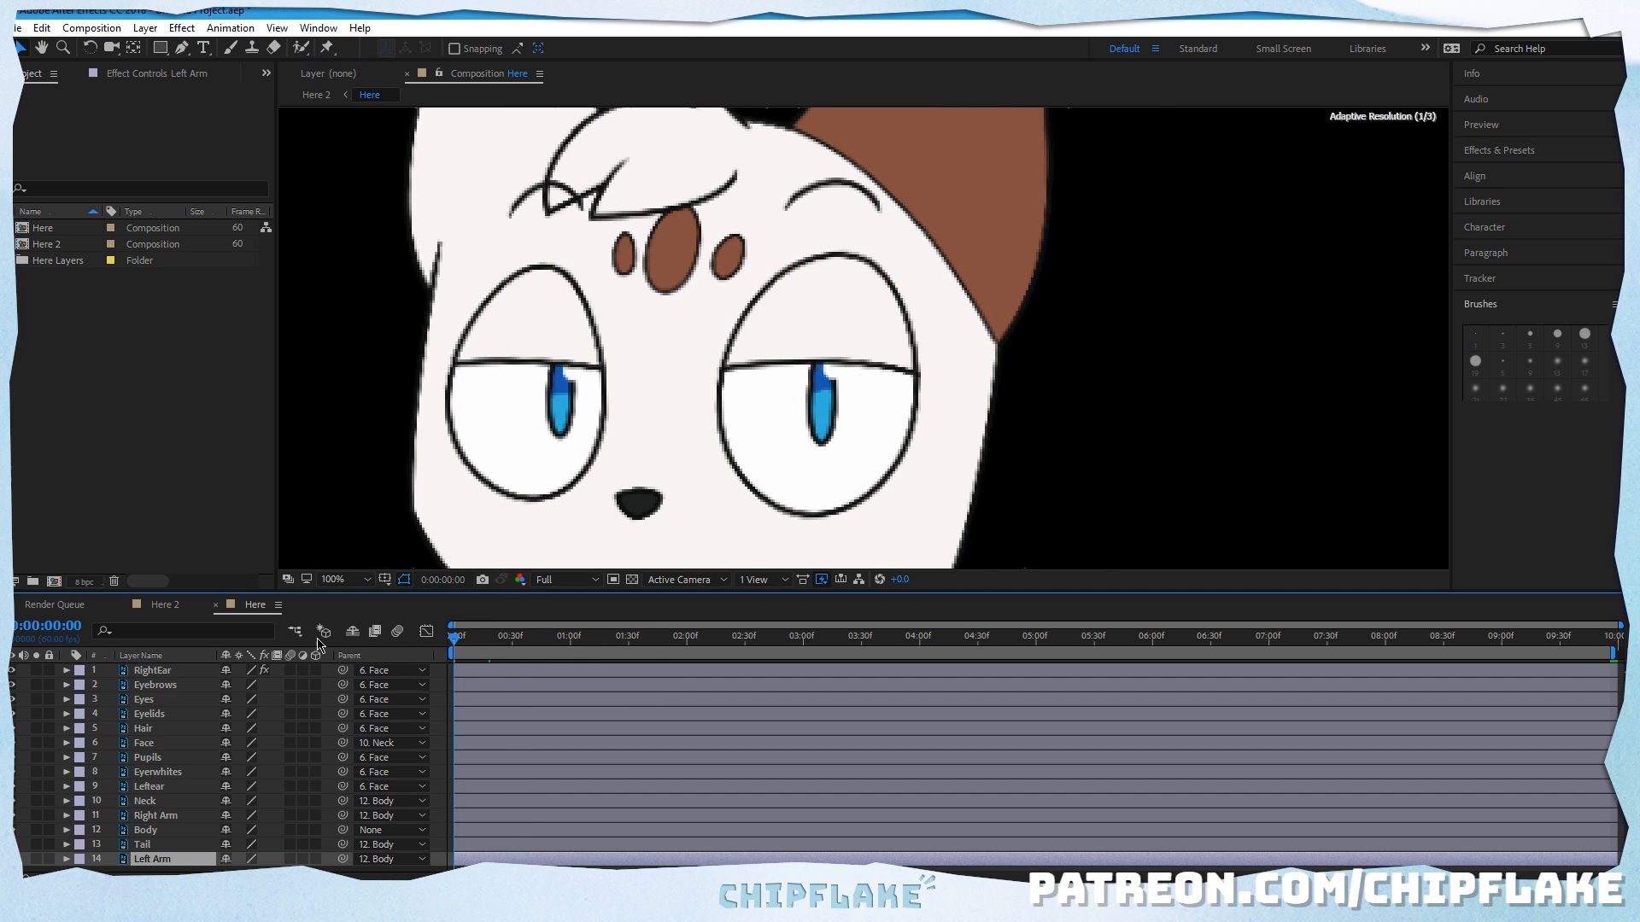
pyautogui.press('space')
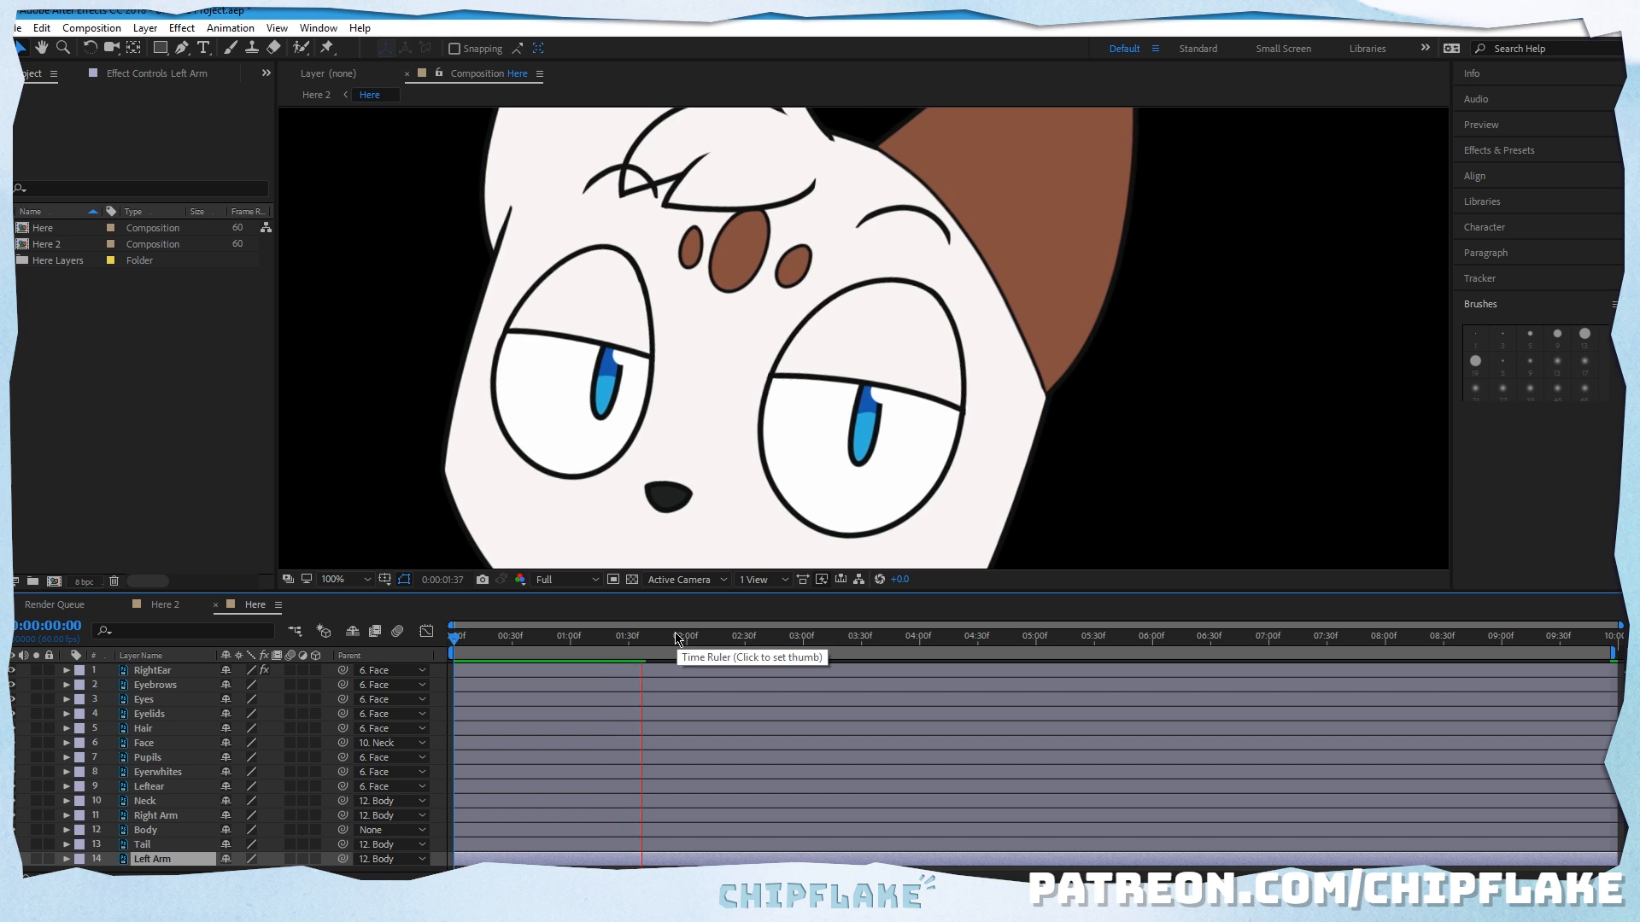
# Step: Set the composition's preview resolution to Third and play the animation from the first frame
pyautogui.press('space')
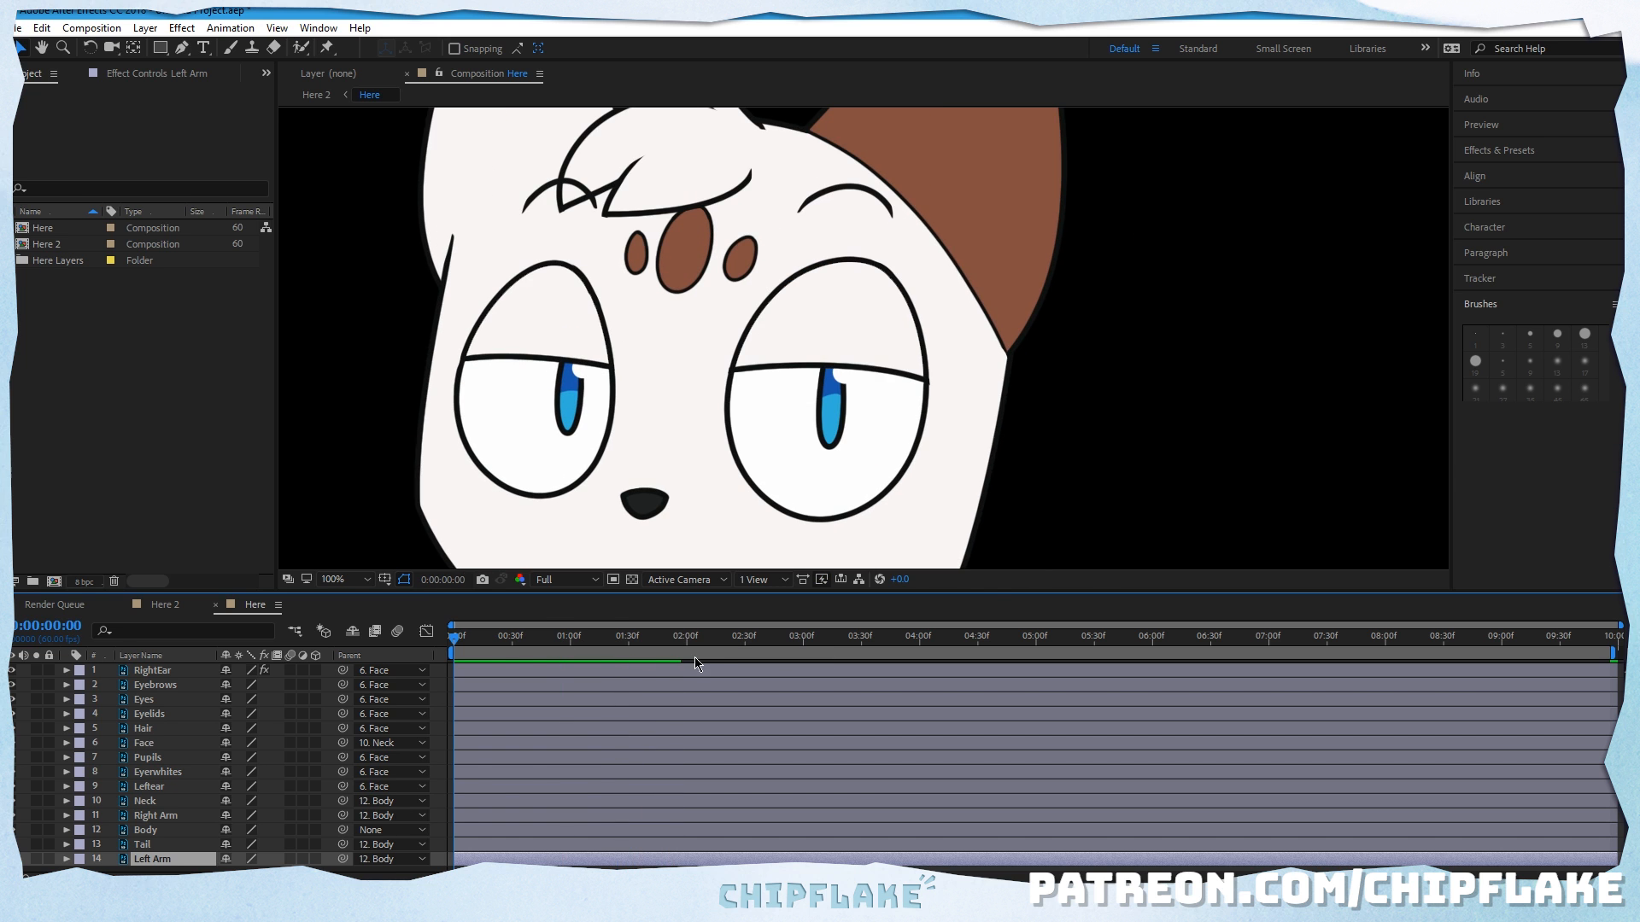
pyautogui.press('space')
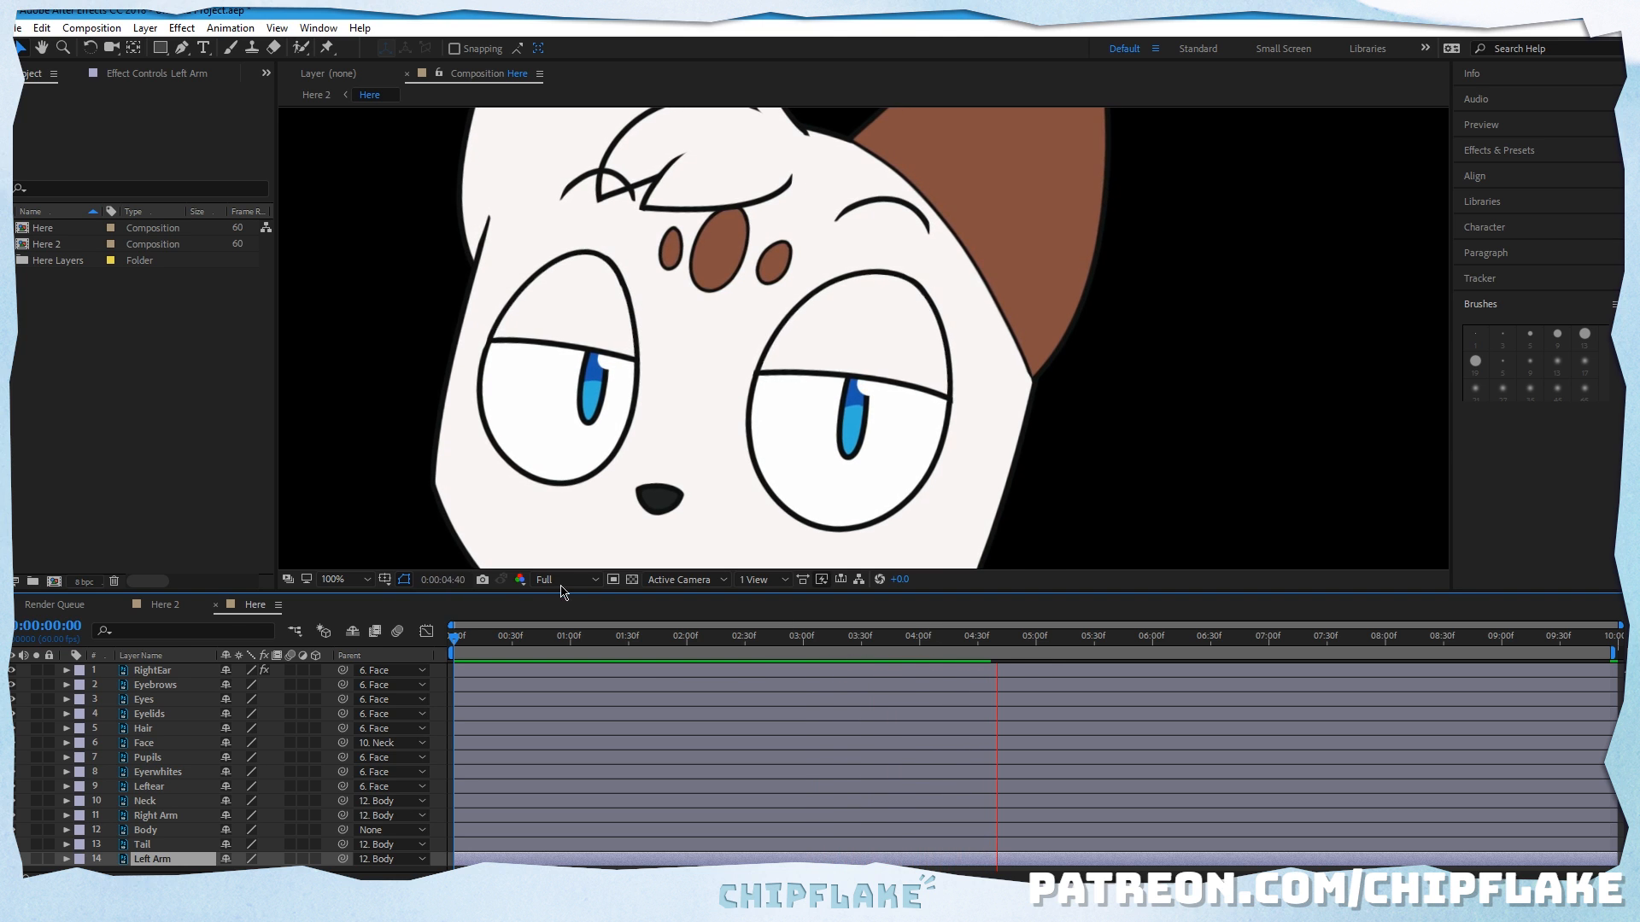
pyautogui.click(595, 583)
pyautogui.click(595, 581)
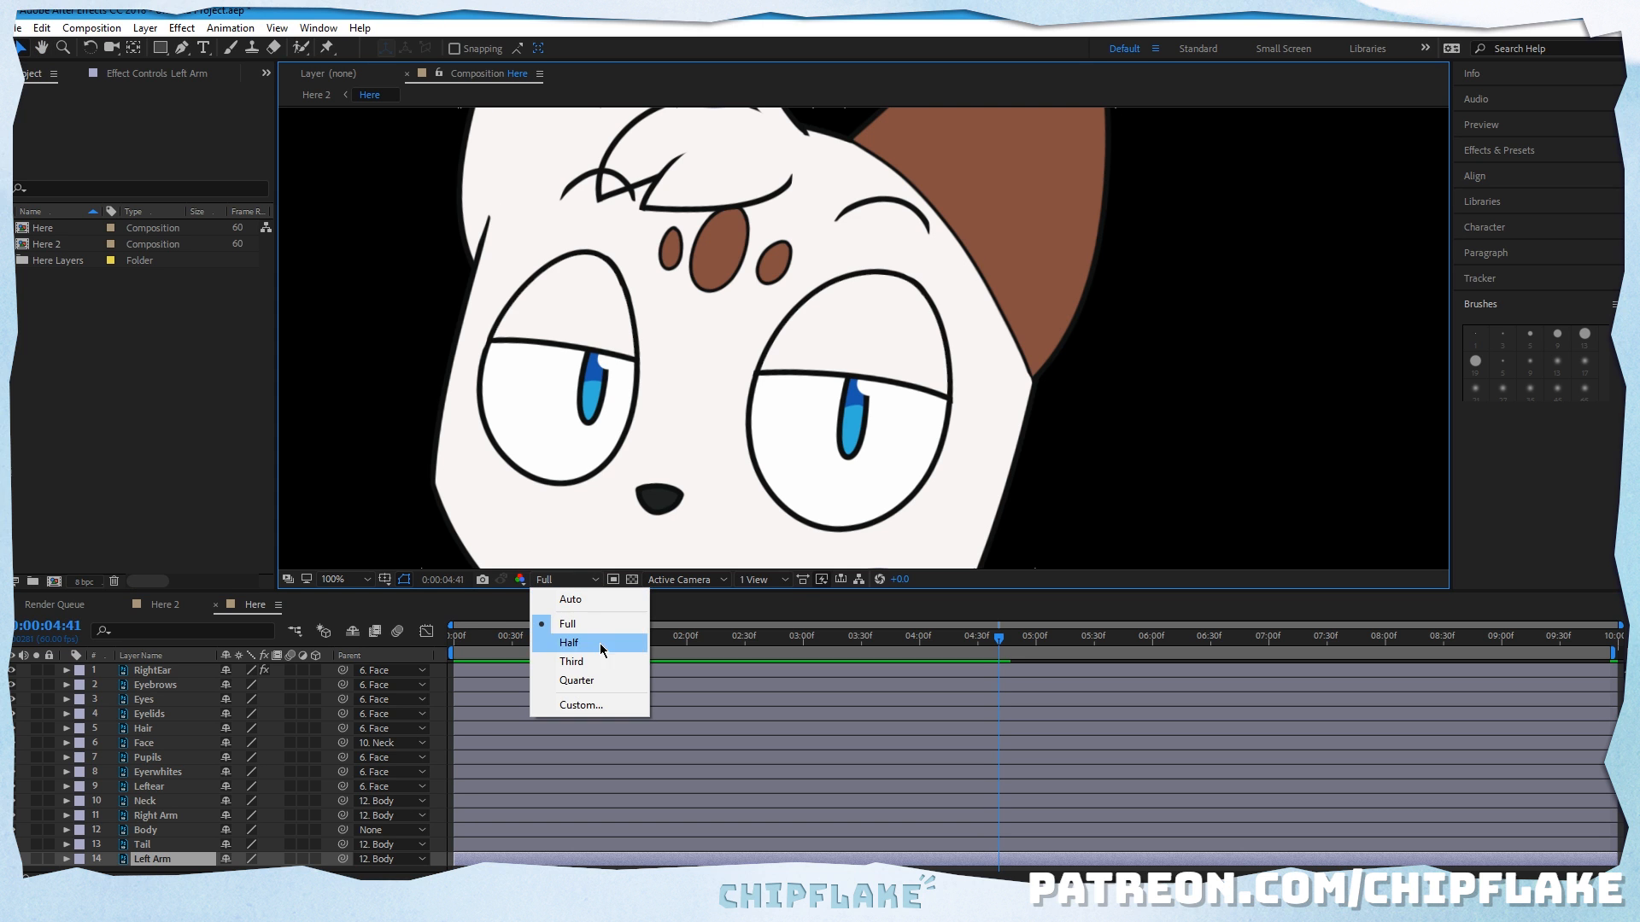
pyautogui.click(583, 665)
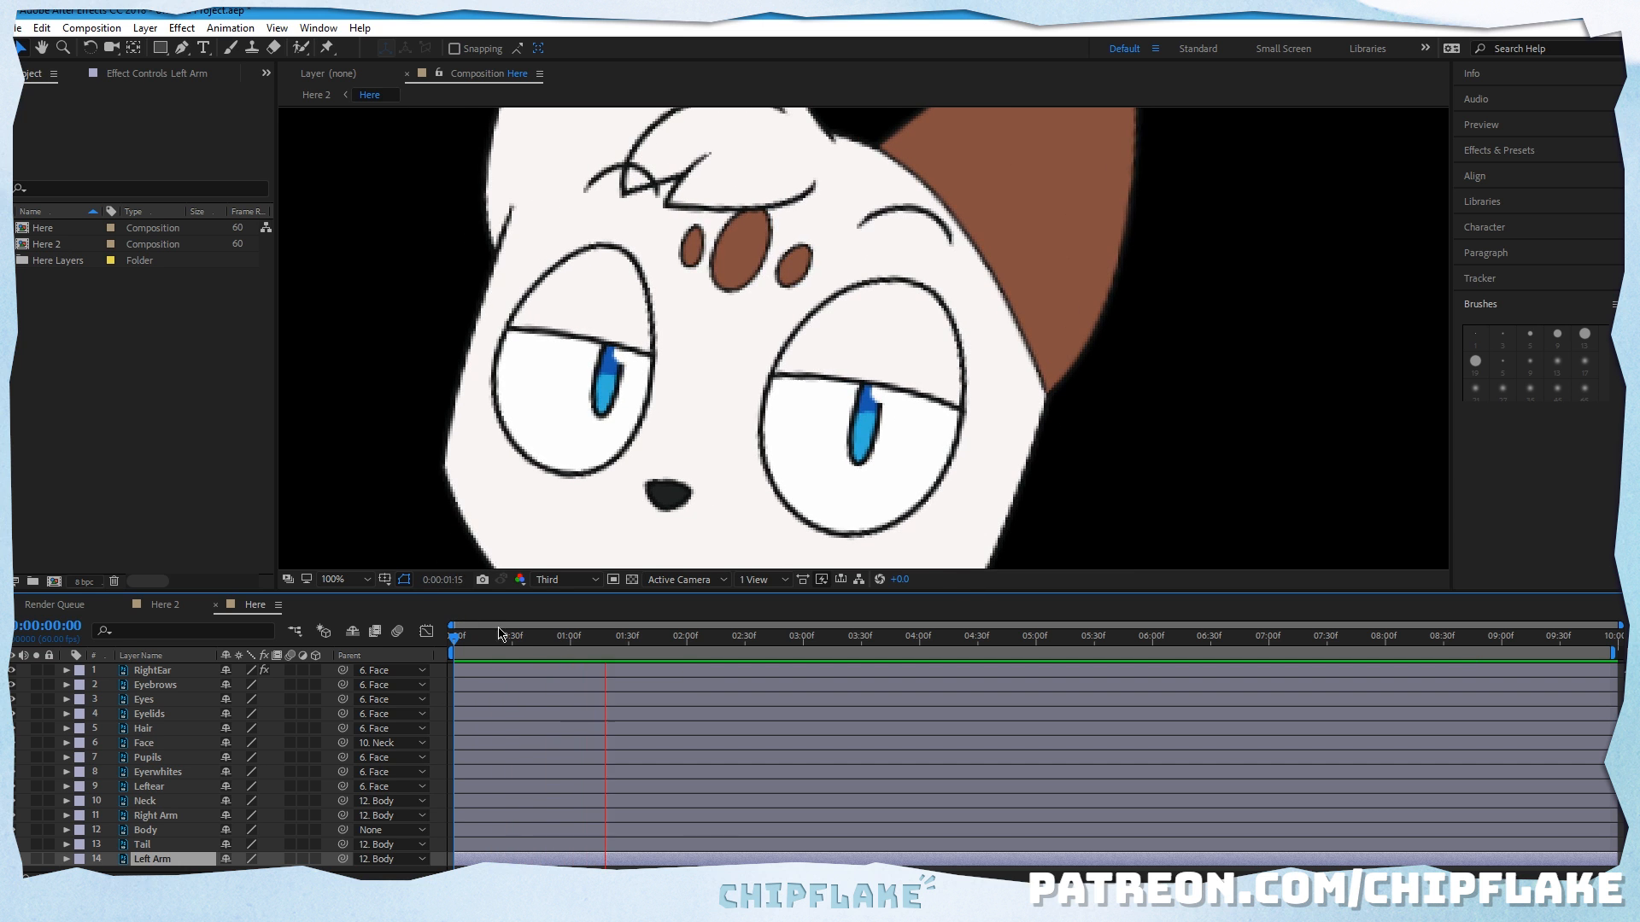
pyautogui.moveTo(499, 634); pyautogui.dragTo(357, 650)
pyautogui.press('space')
pyautogui.press('space')
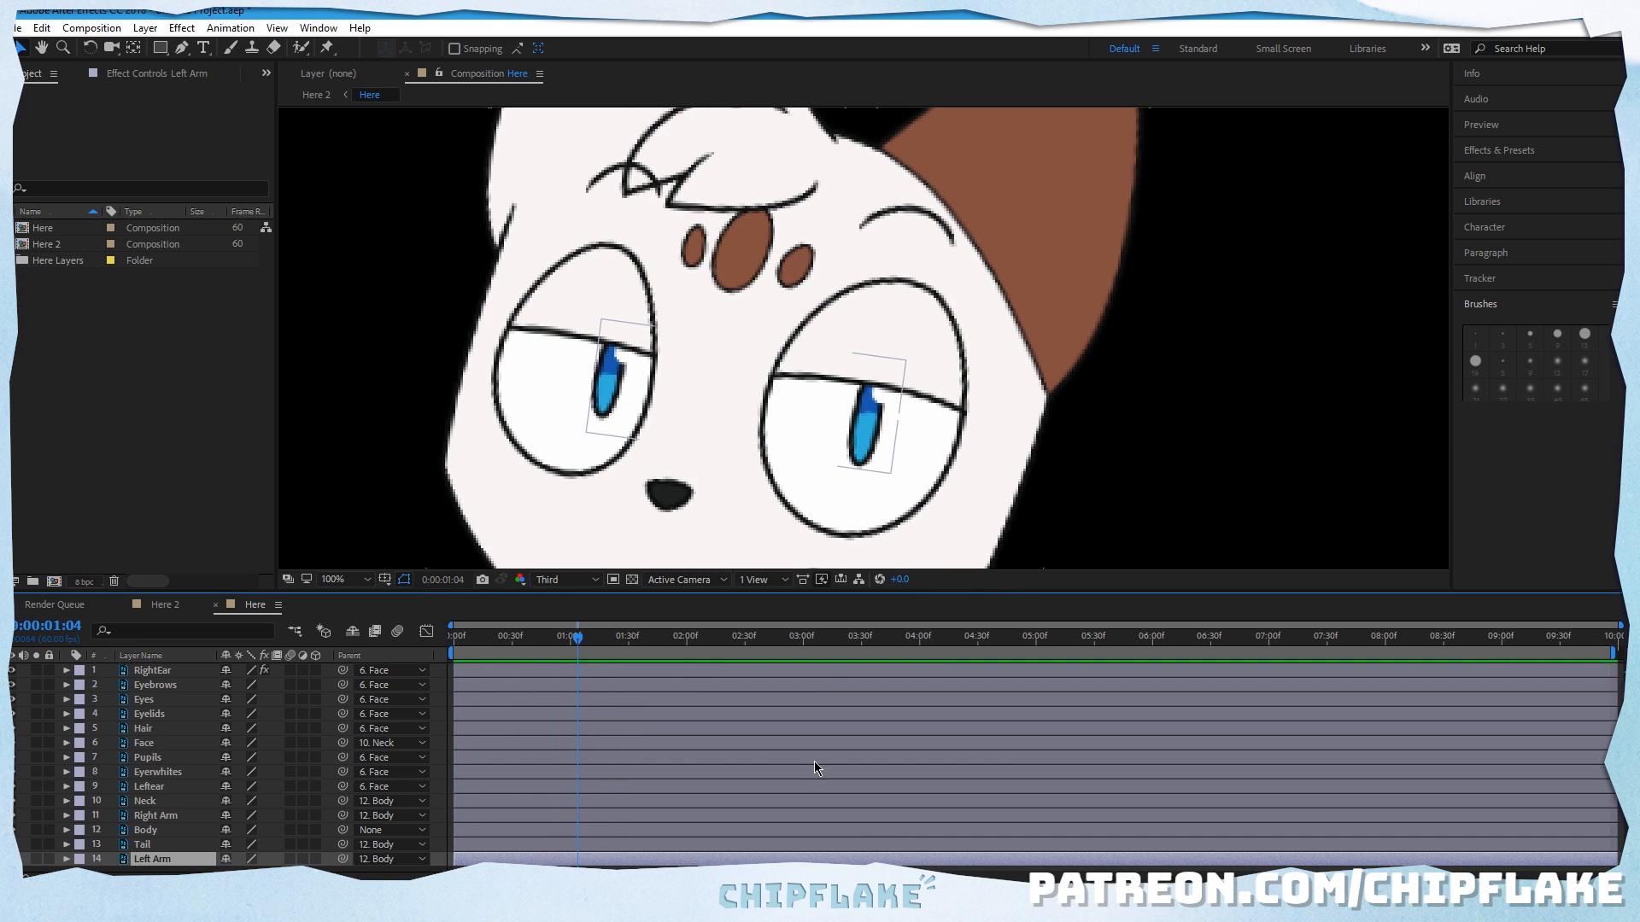
# Step: Examine the whole character, then its body and face up close, at Third preview resolution
pyautogui.scroll(-6, 852, 484)
pyautogui.scroll(2, 747, 406)
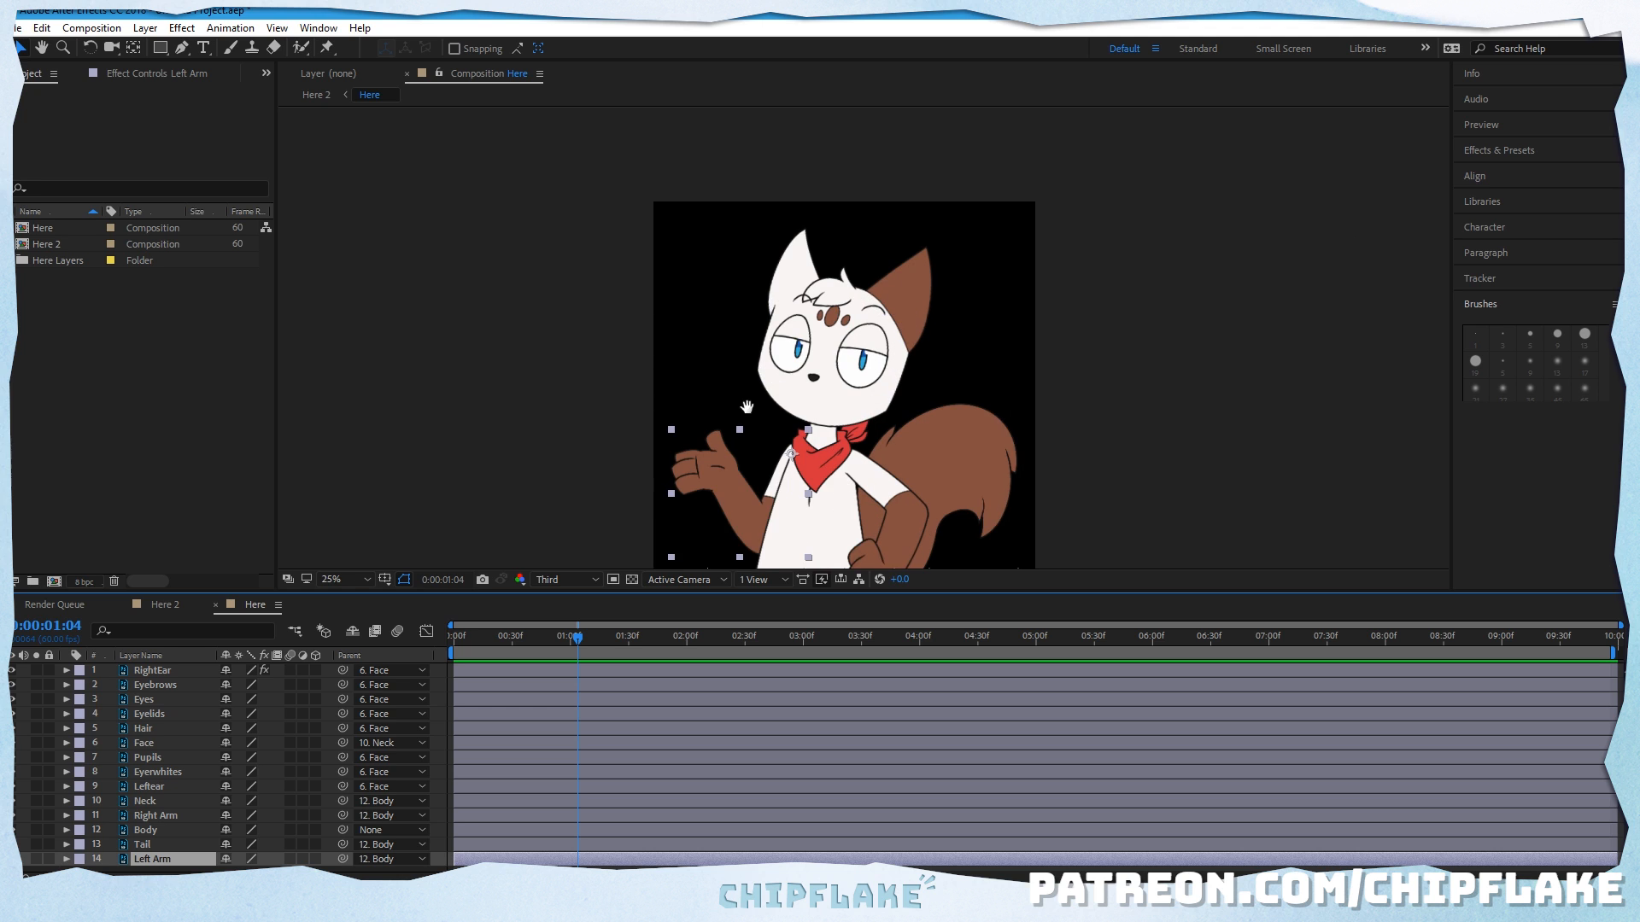
pyautogui.moveTo(746, 407); pyautogui.dragTo(694, 350)
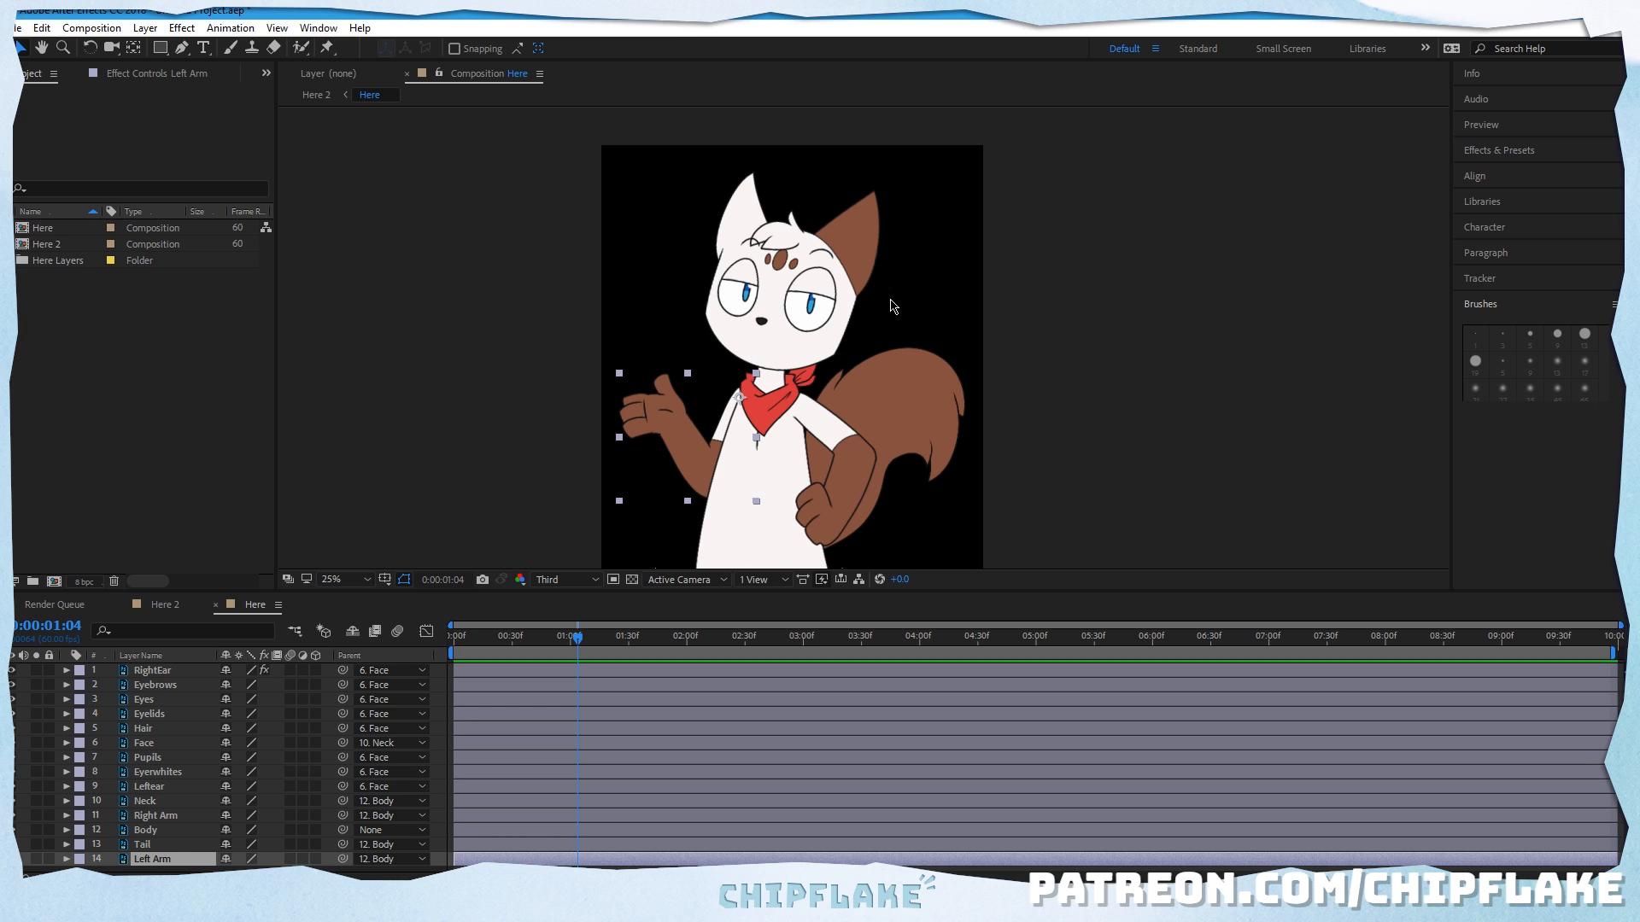
pyautogui.press('.')
pyautogui.moveTo(770, 444); pyautogui.dragTo(766, 313)
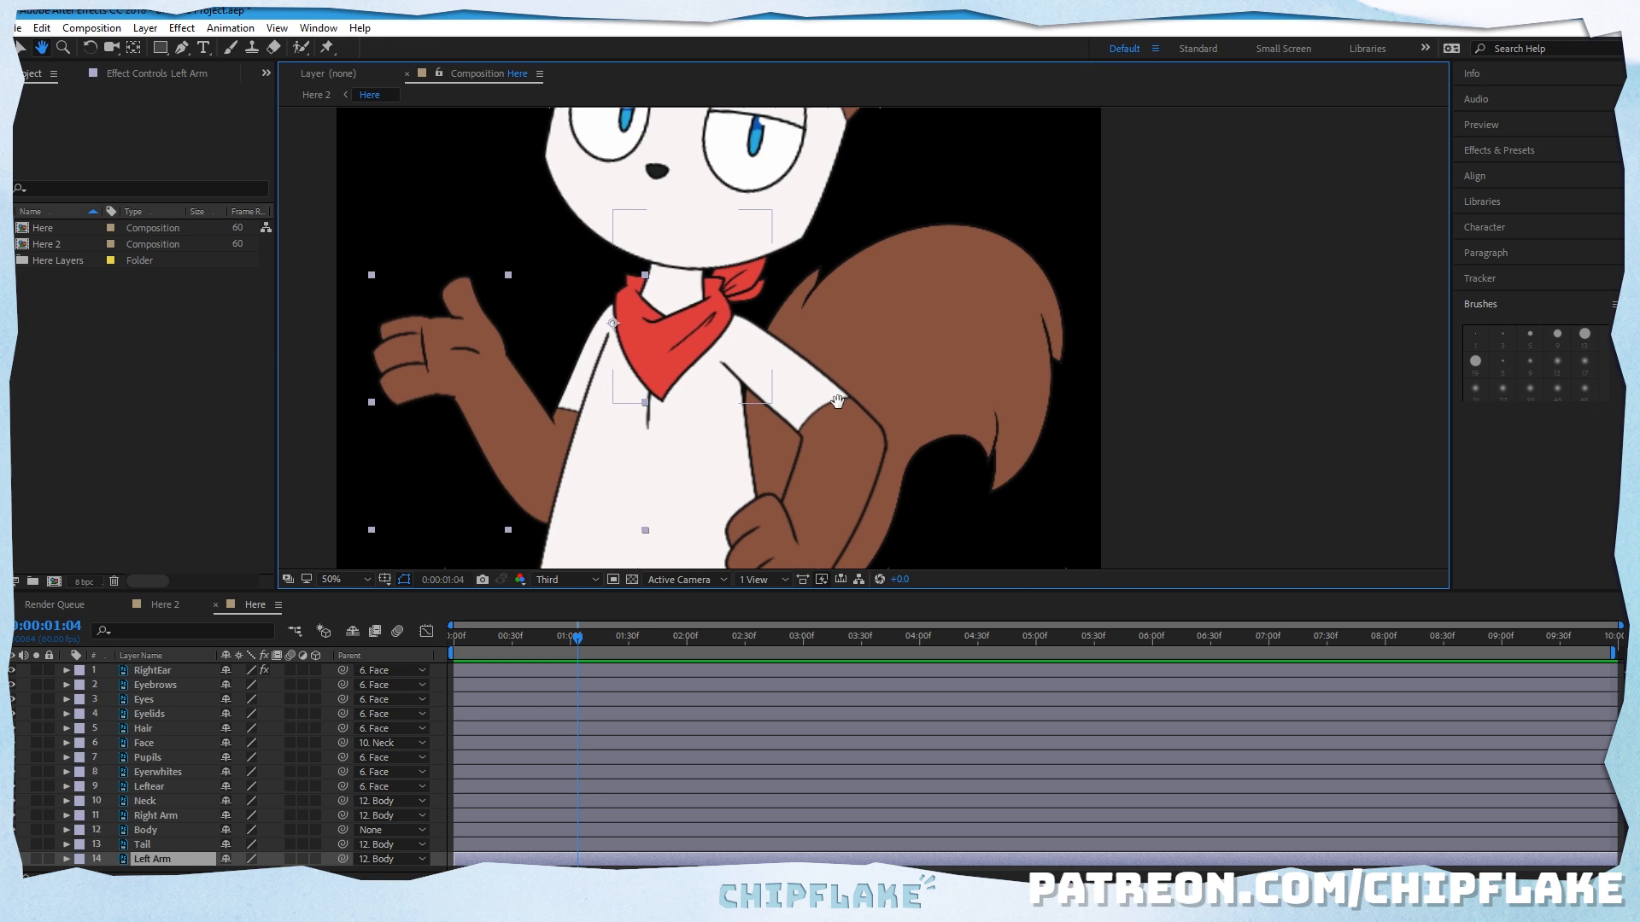
pyautogui.scroll(-2, 836, 403)
pyautogui.moveTo(830, 244); pyautogui.dragTo(835, 342)
pyautogui.scroll(2, 819, 418)
pyautogui.moveTo(726, 325); pyautogui.dragTo(760, 369)
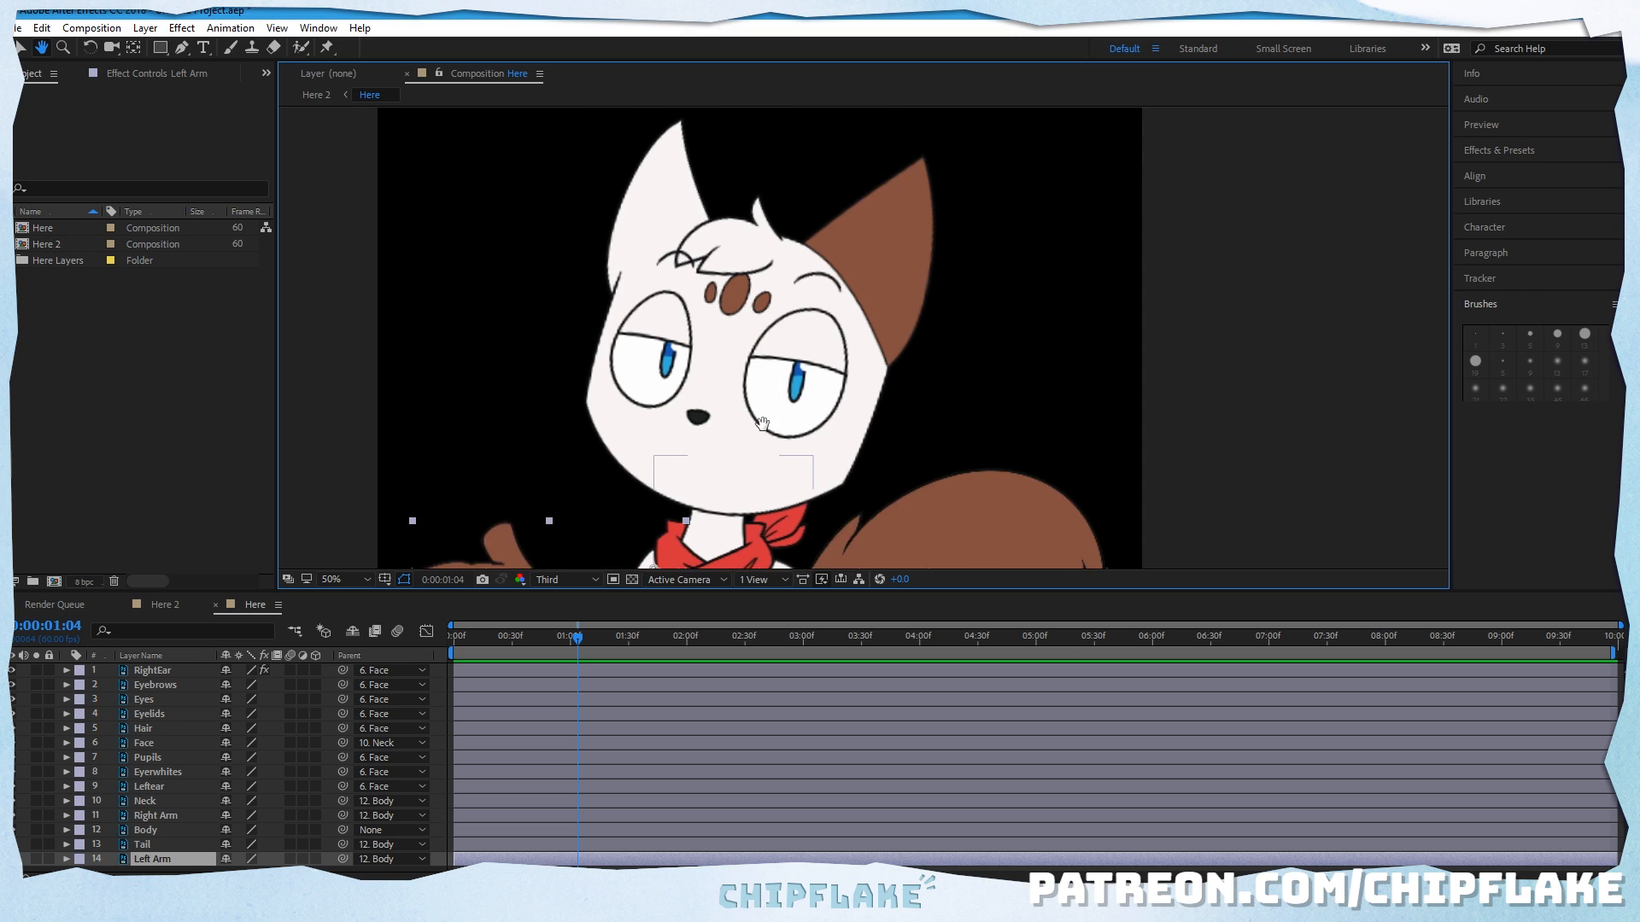
pyautogui.scroll(1, 762, 424)
pyautogui.moveTo(587, 354); pyautogui.dragTo(648, 338)
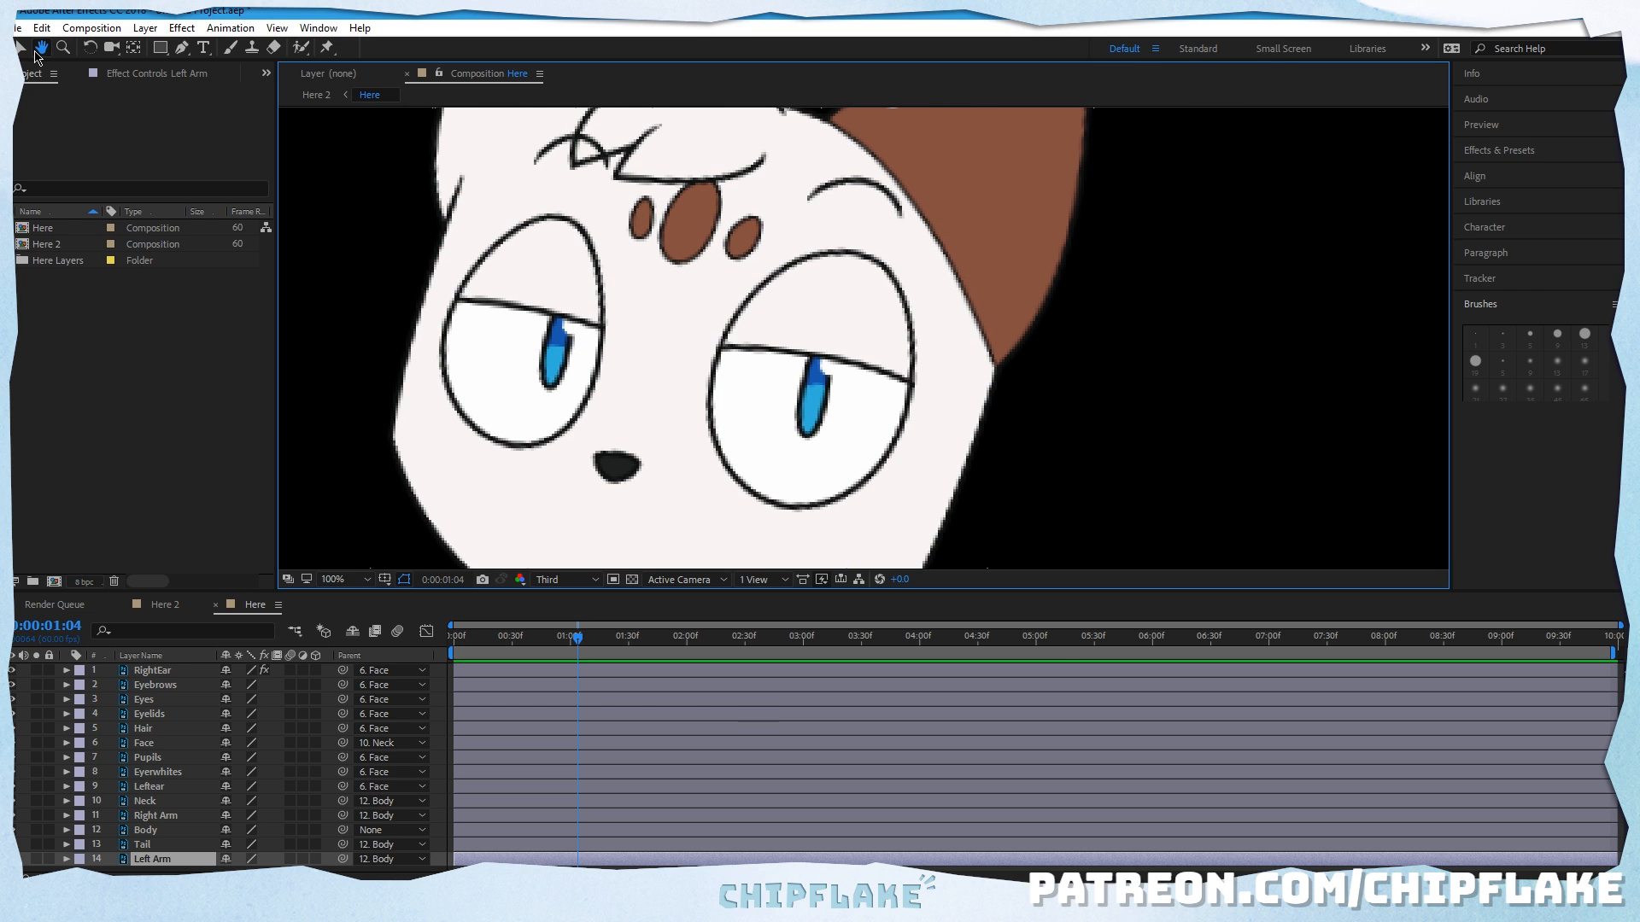
pyautogui.press('v')
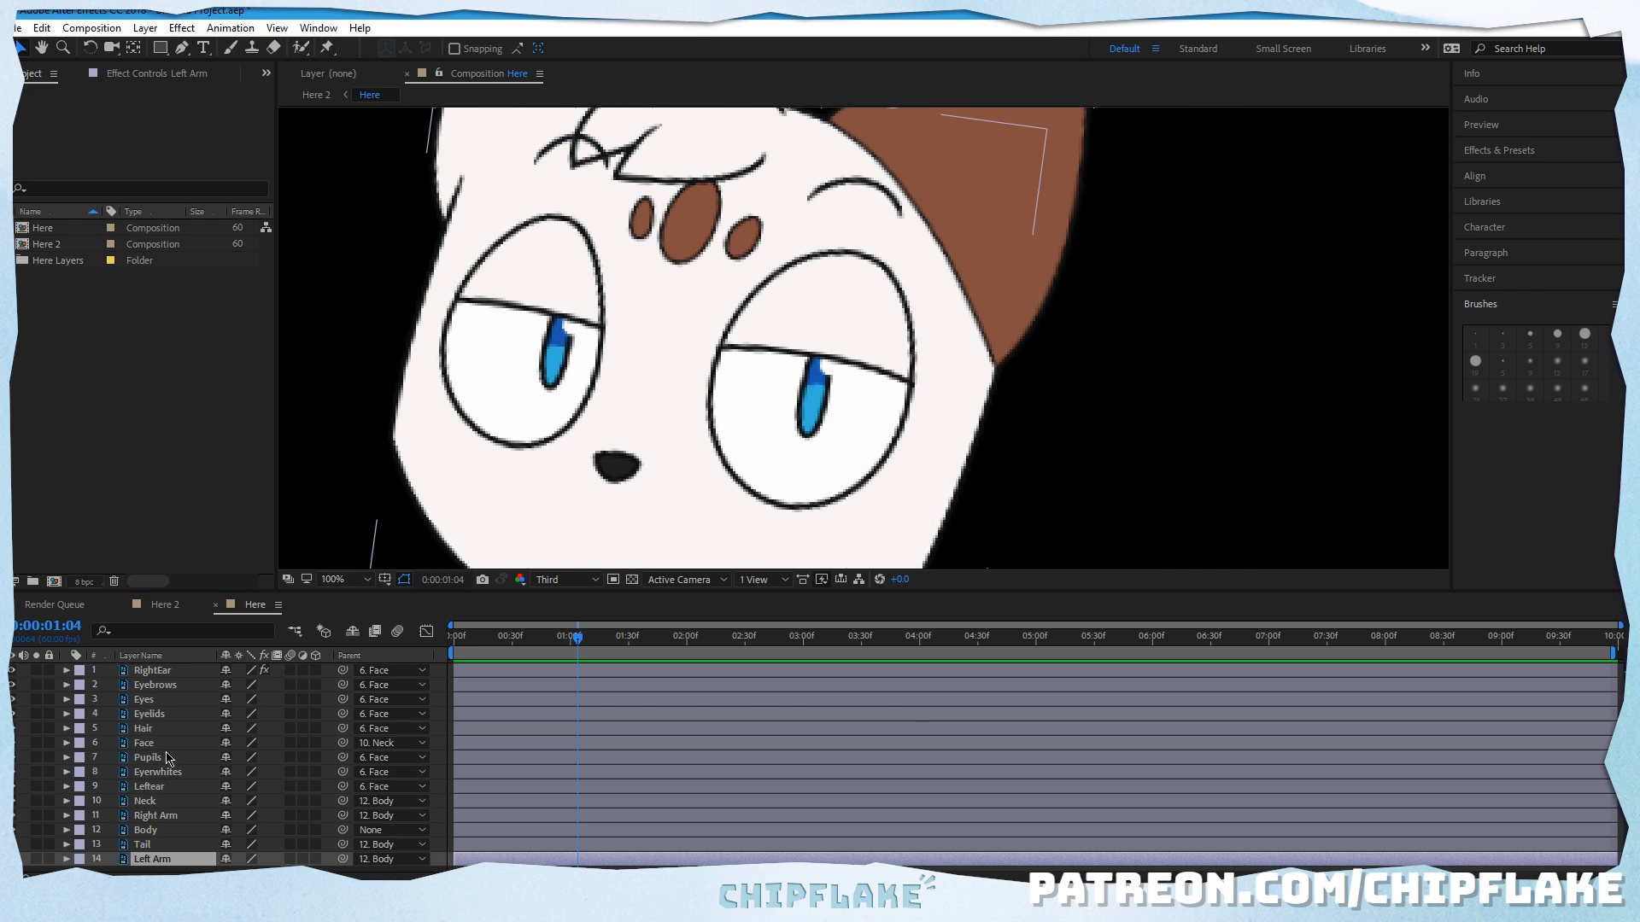
# Step: Inspect the Eyes layer's Transform properties and collapse them again
pyautogui.click(159, 702)
pyautogui.click(66, 701)
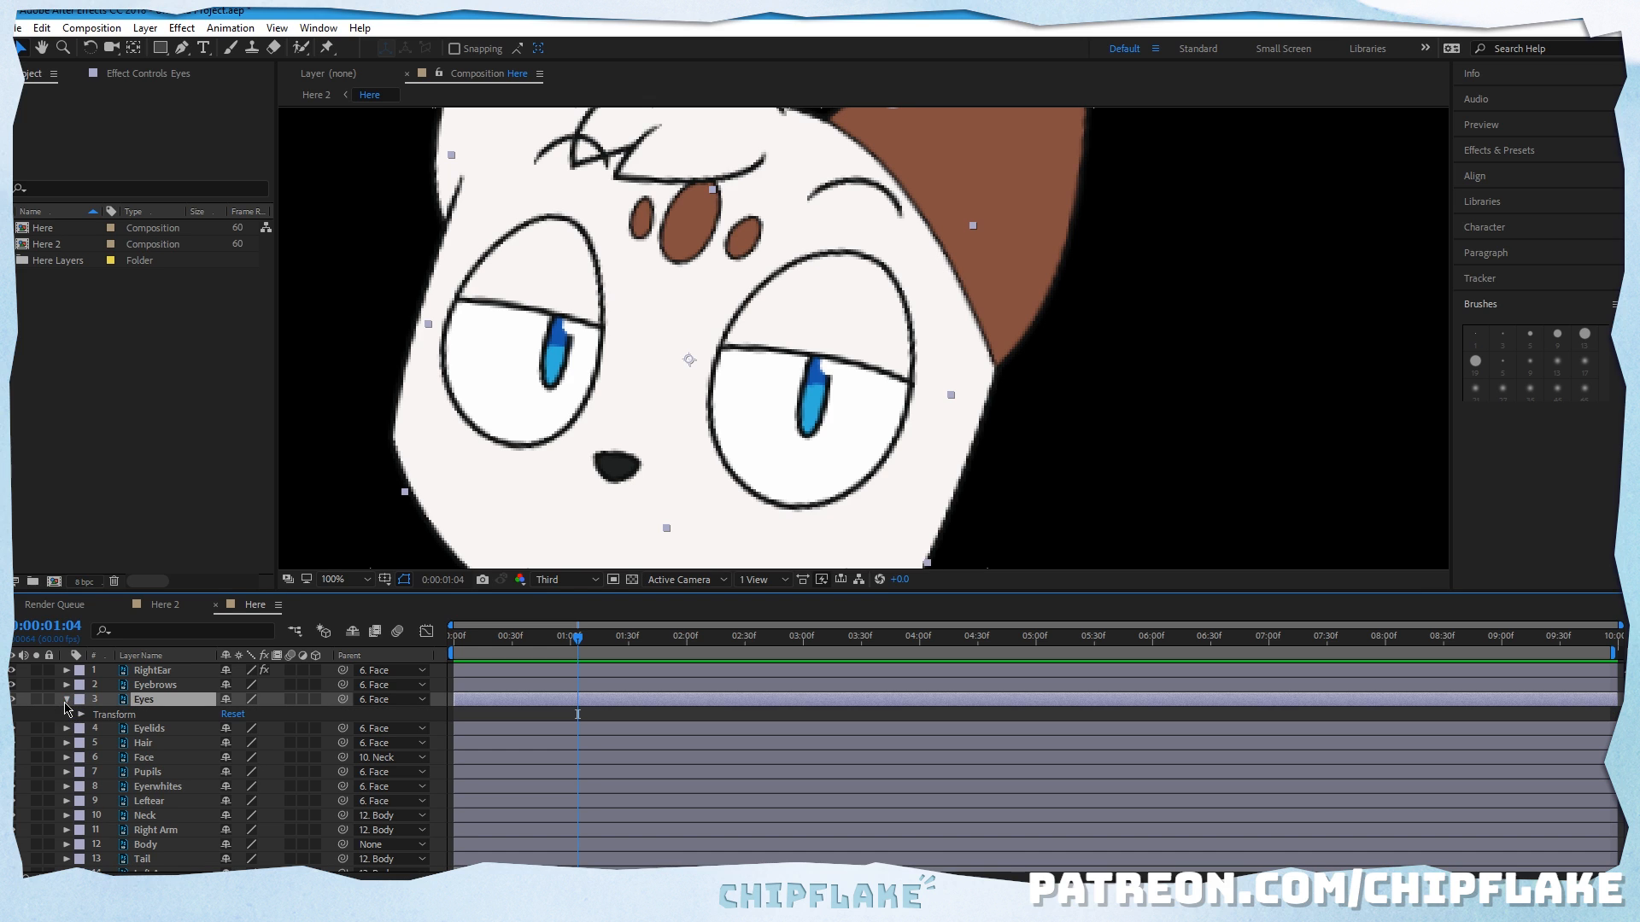
pyautogui.click(81, 716)
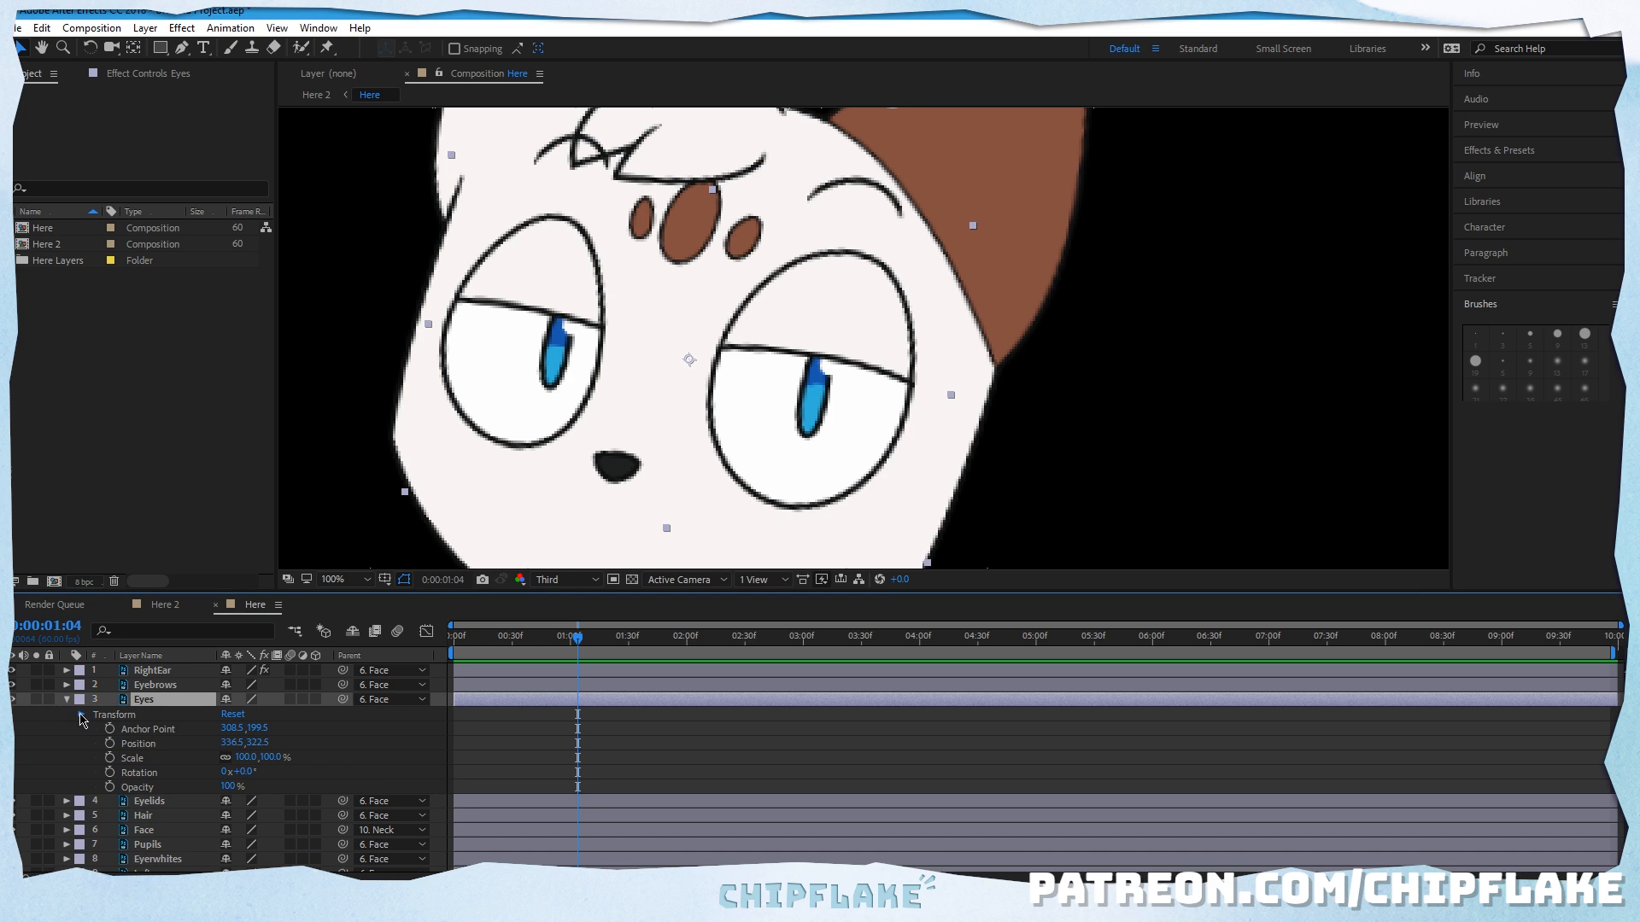
pyautogui.click(80, 716)
pyautogui.click(67, 700)
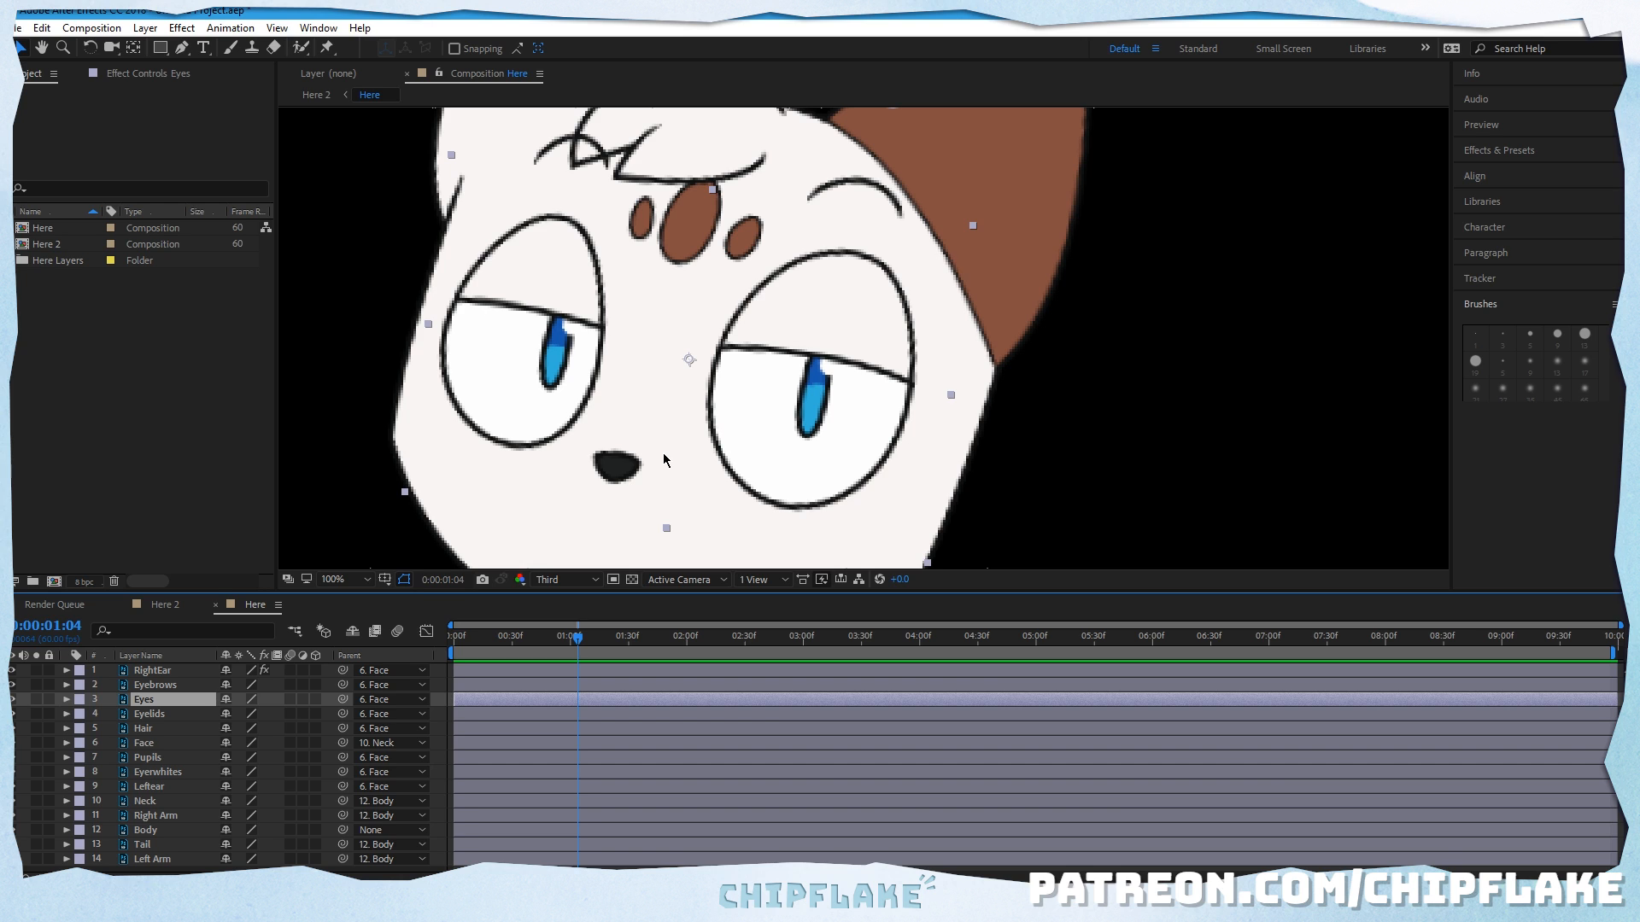
# Step: Check what the Eyes and Eyelids layers contain by hiding and reshowing each one
pyautogui.click(157, 714)
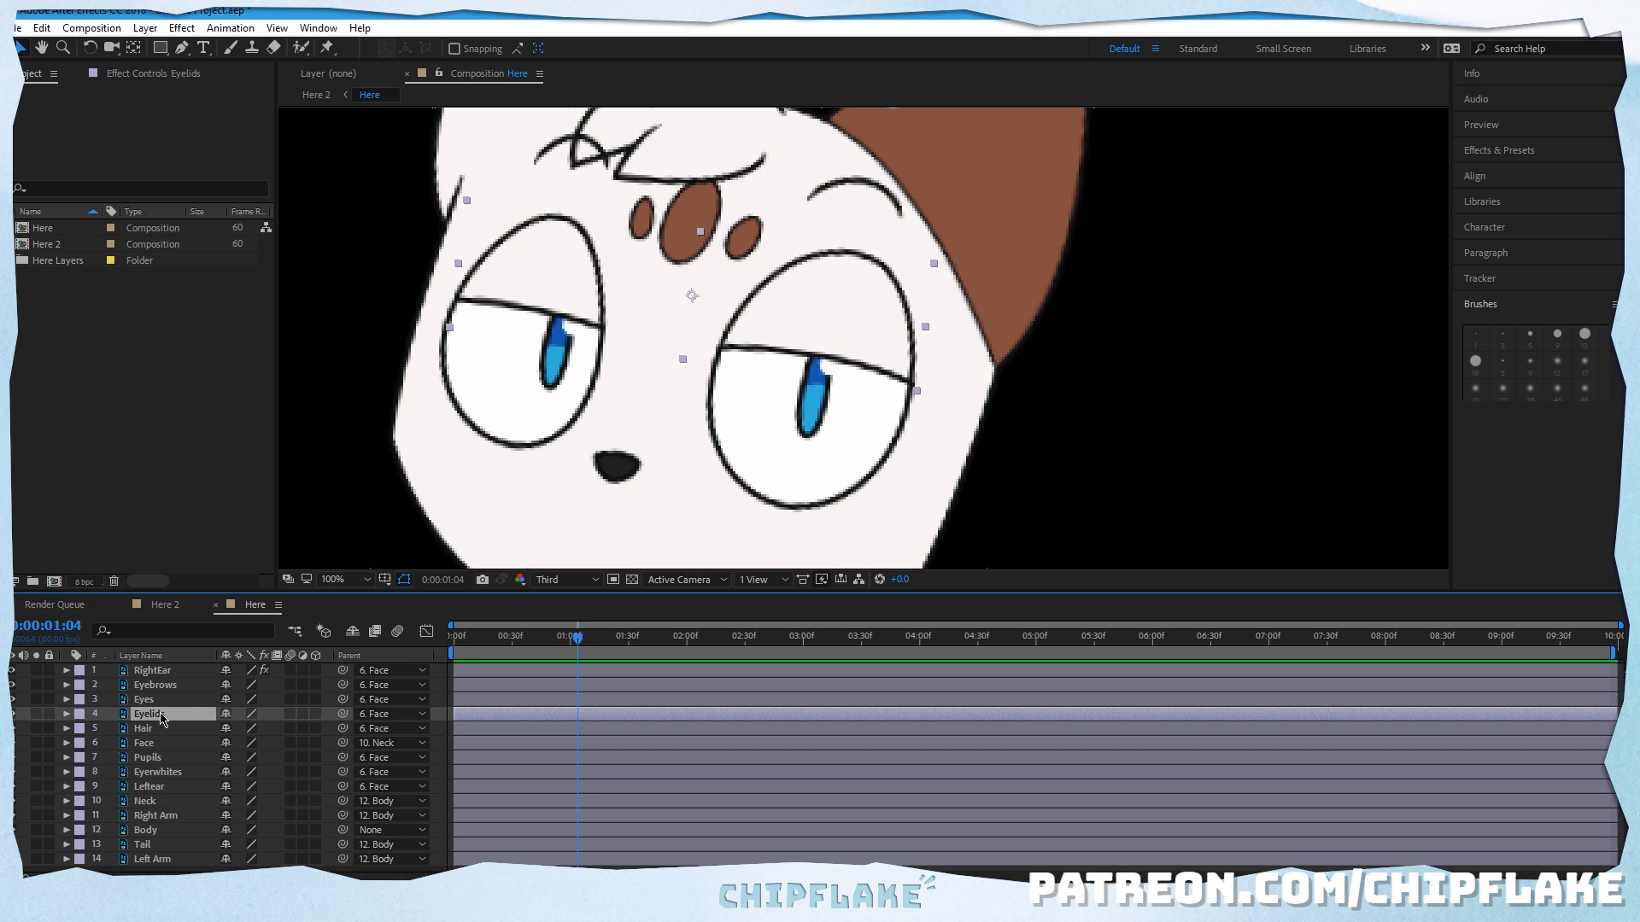
pyautogui.click(12, 700)
pyautogui.click(12, 701)
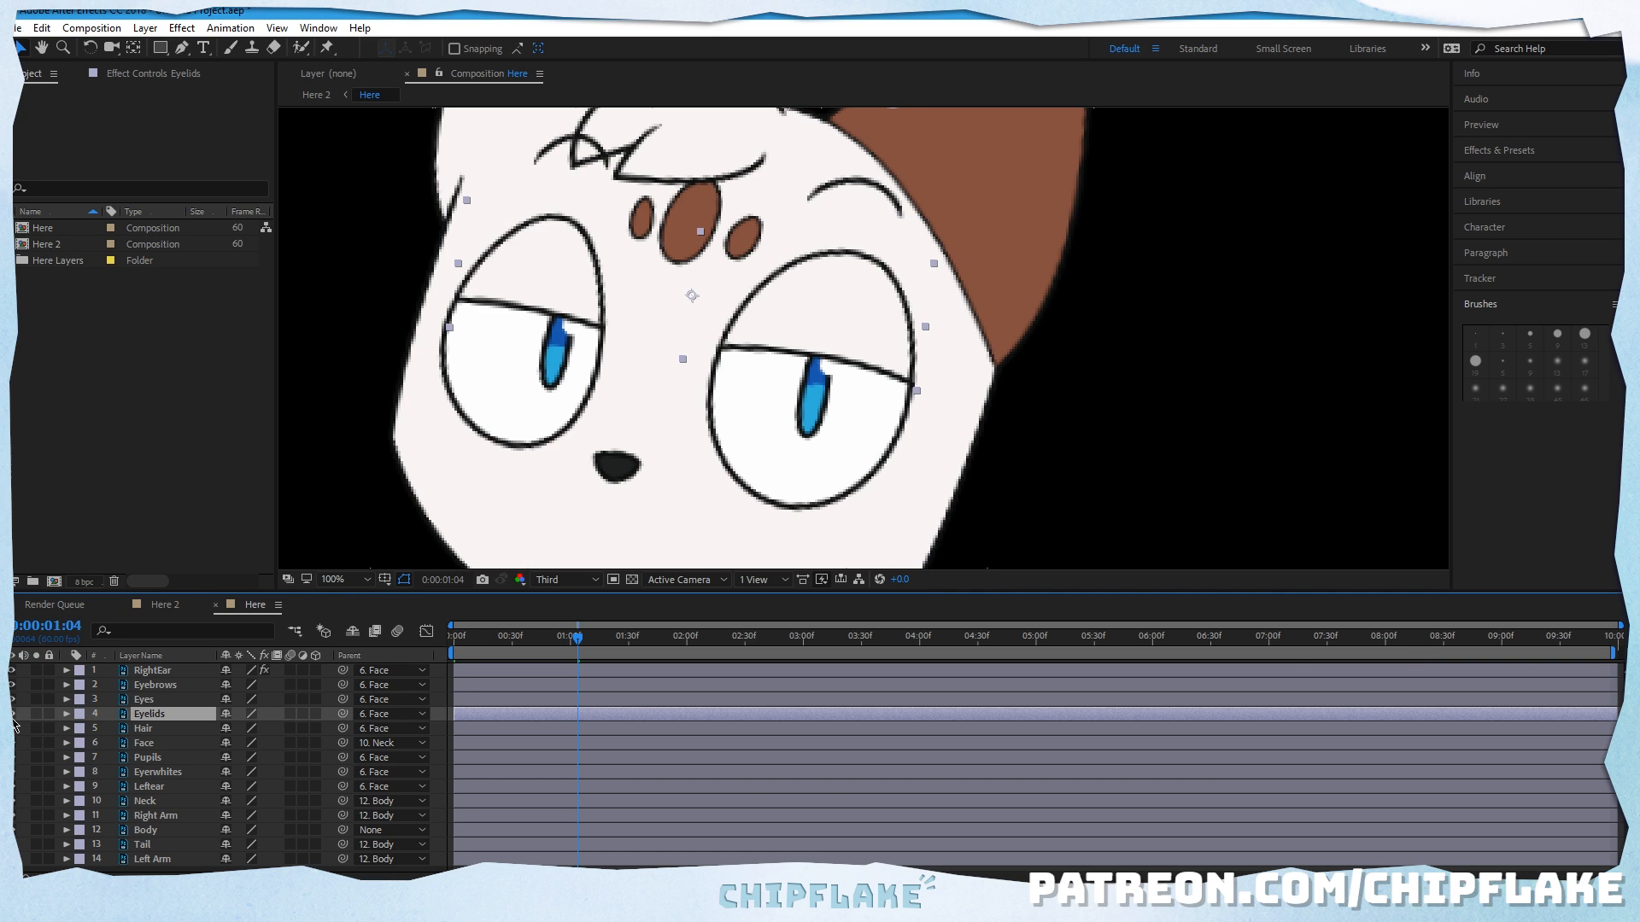
pyautogui.click(12, 714)
pyautogui.click(12, 713)
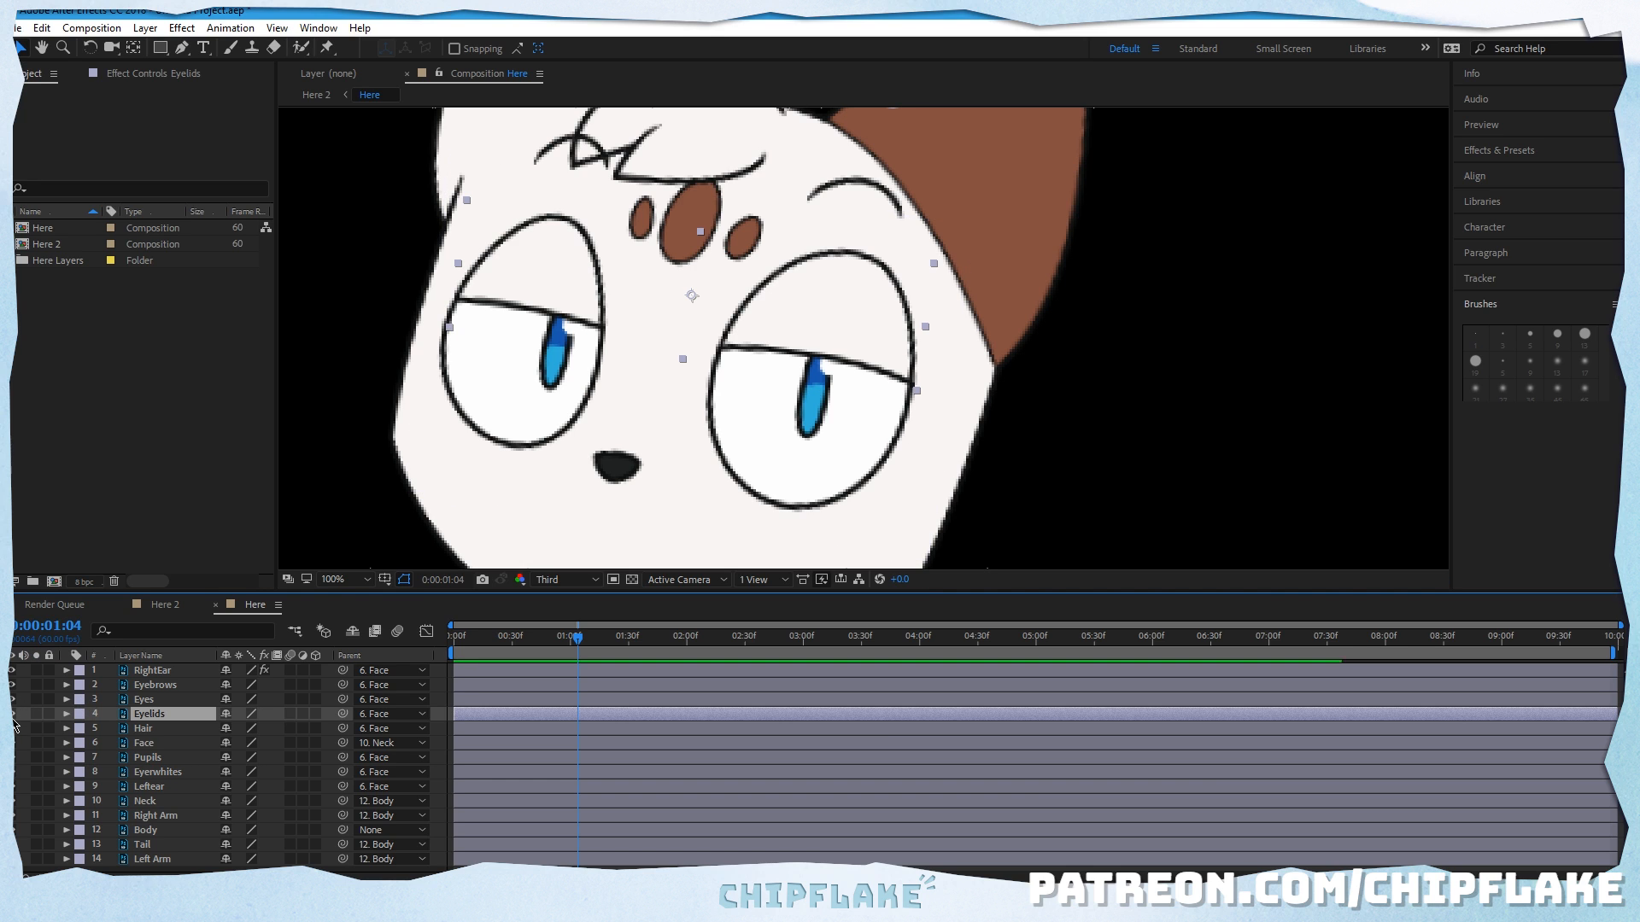
# Step: Inspect the Pupils, Eyerwhites and Eyes layers by selecting each, and briefly hide the Eyelids layer
pyautogui.click(147, 757)
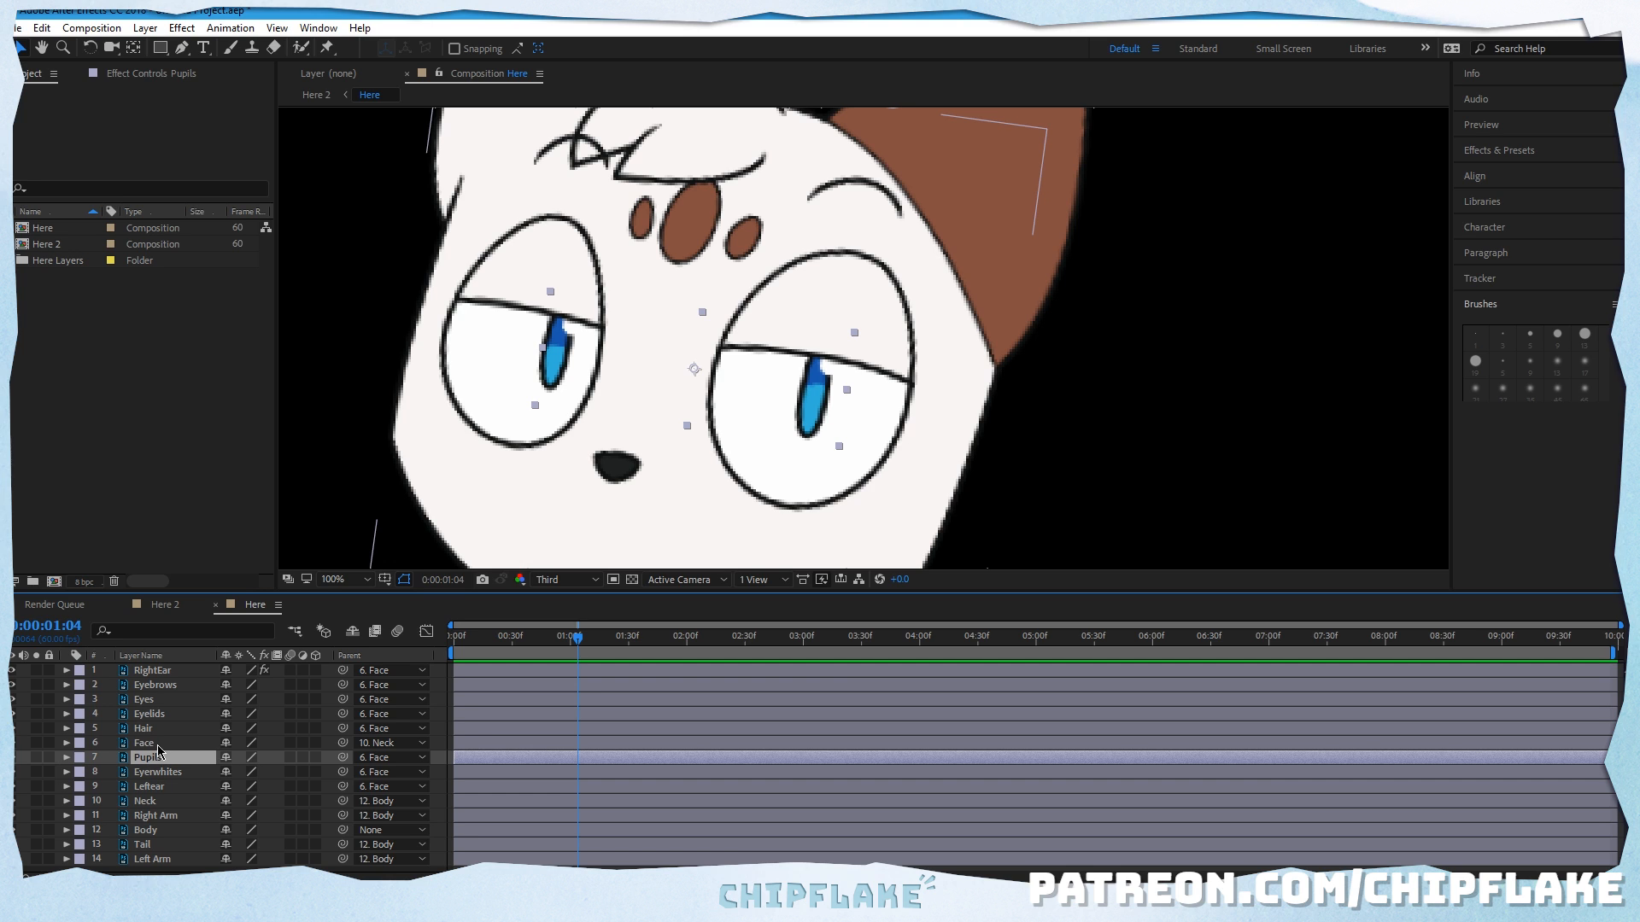
pyautogui.click(158, 773)
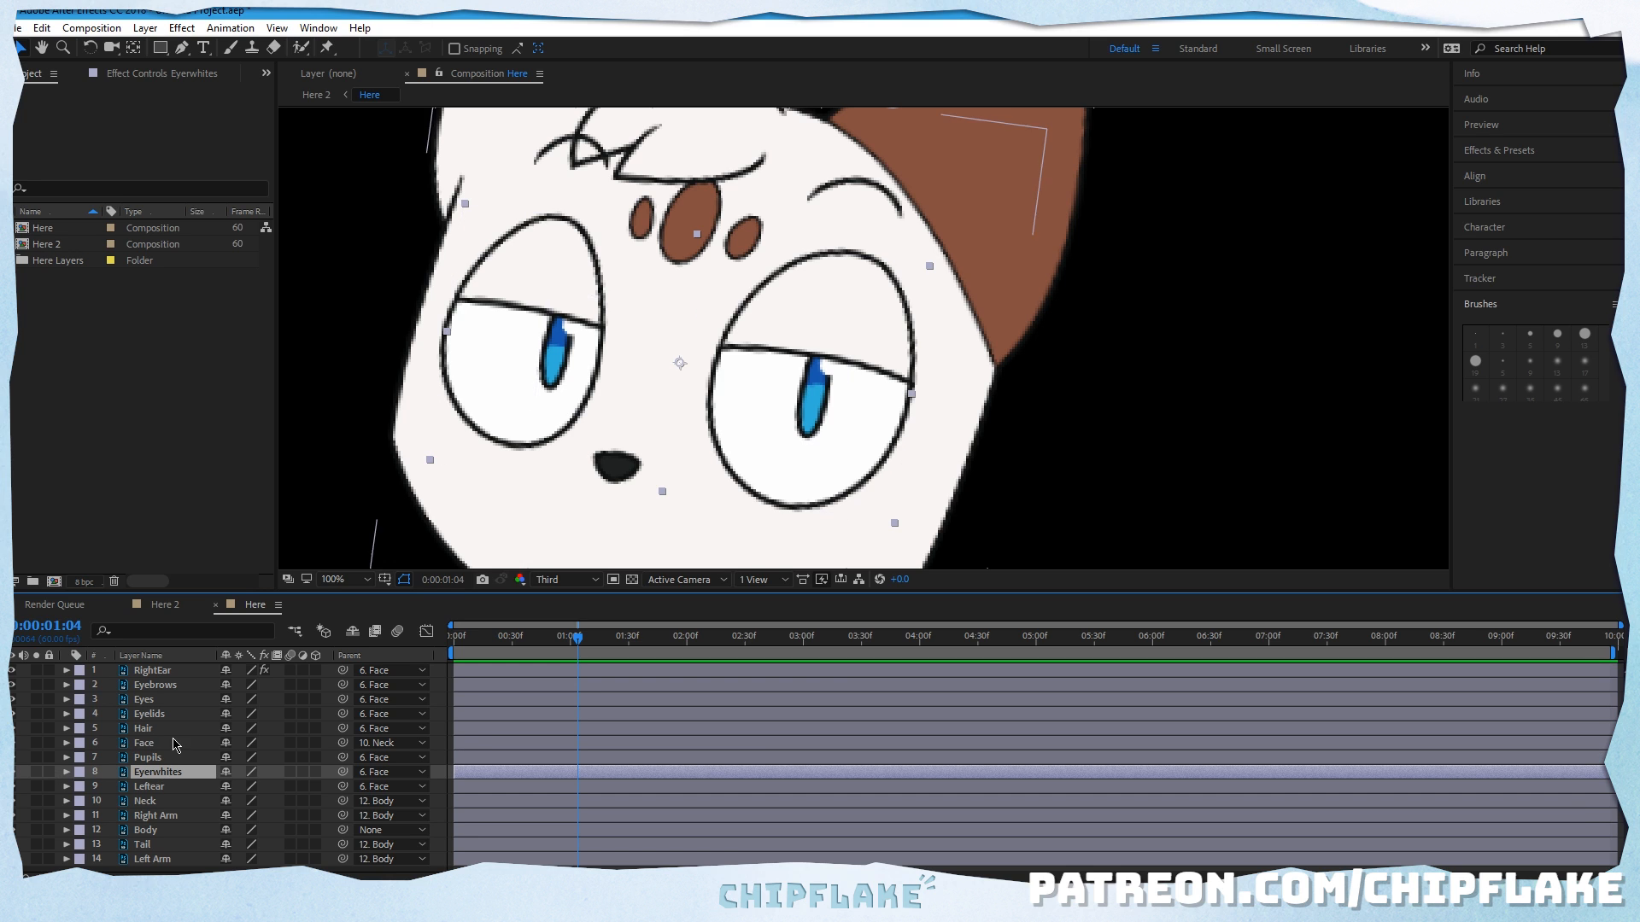
pyautogui.click(178, 702)
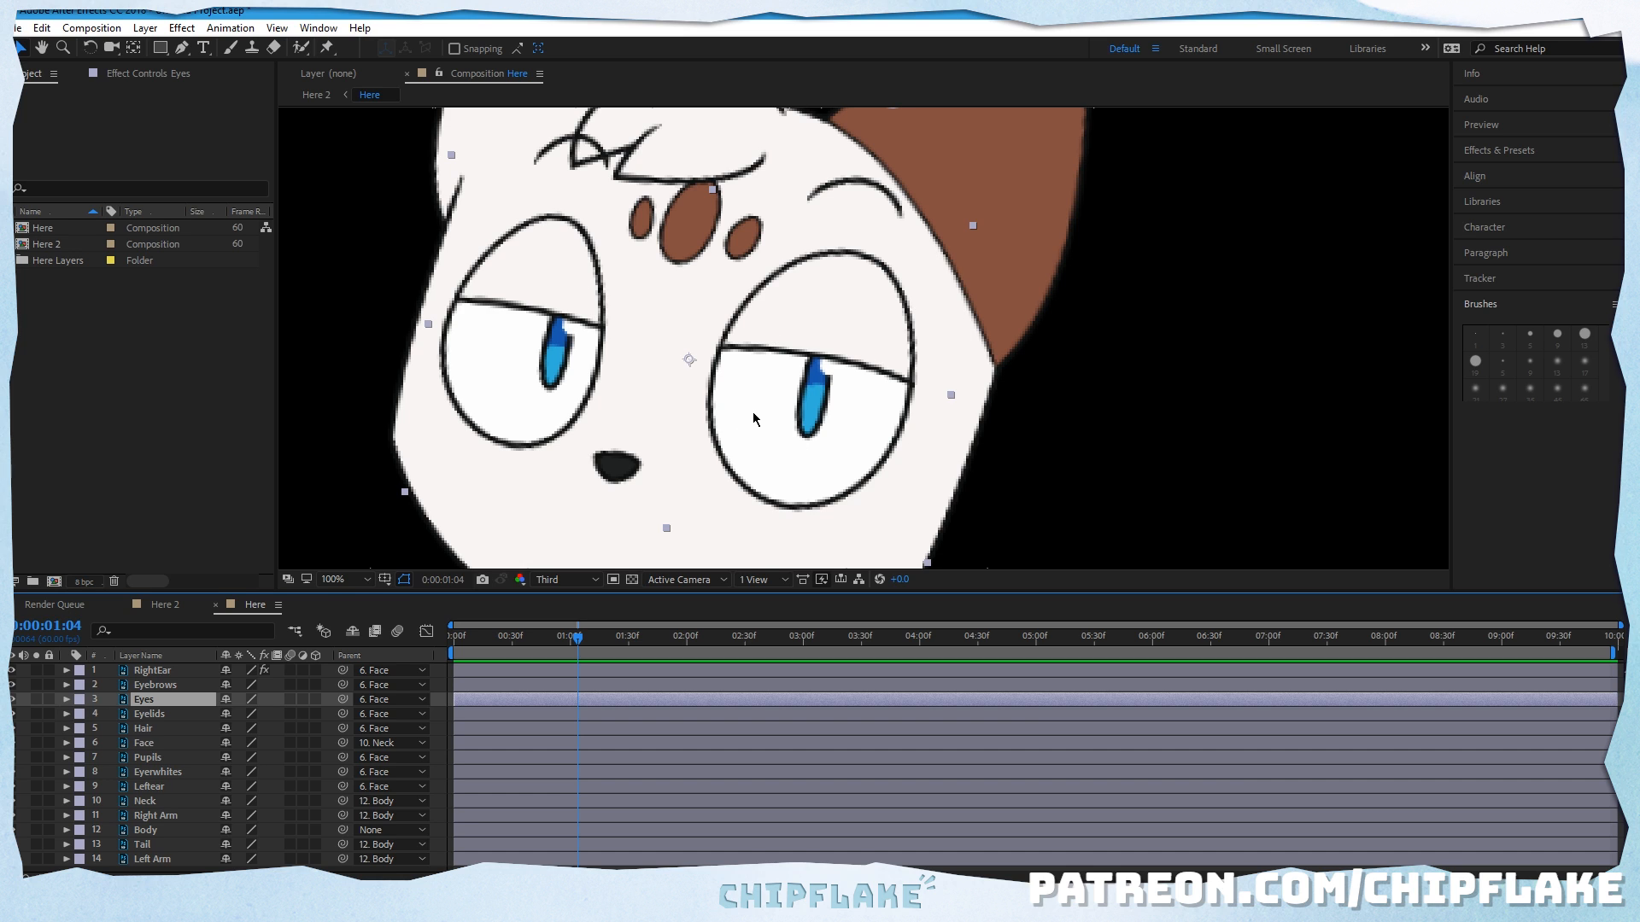
pyautogui.click(13, 714)
pyautogui.click(12, 714)
# Step: Try moving the Eyes layer slightly in the composition and undo the move
pyautogui.moveTo(548, 270); pyautogui.dragTo(550, 274)
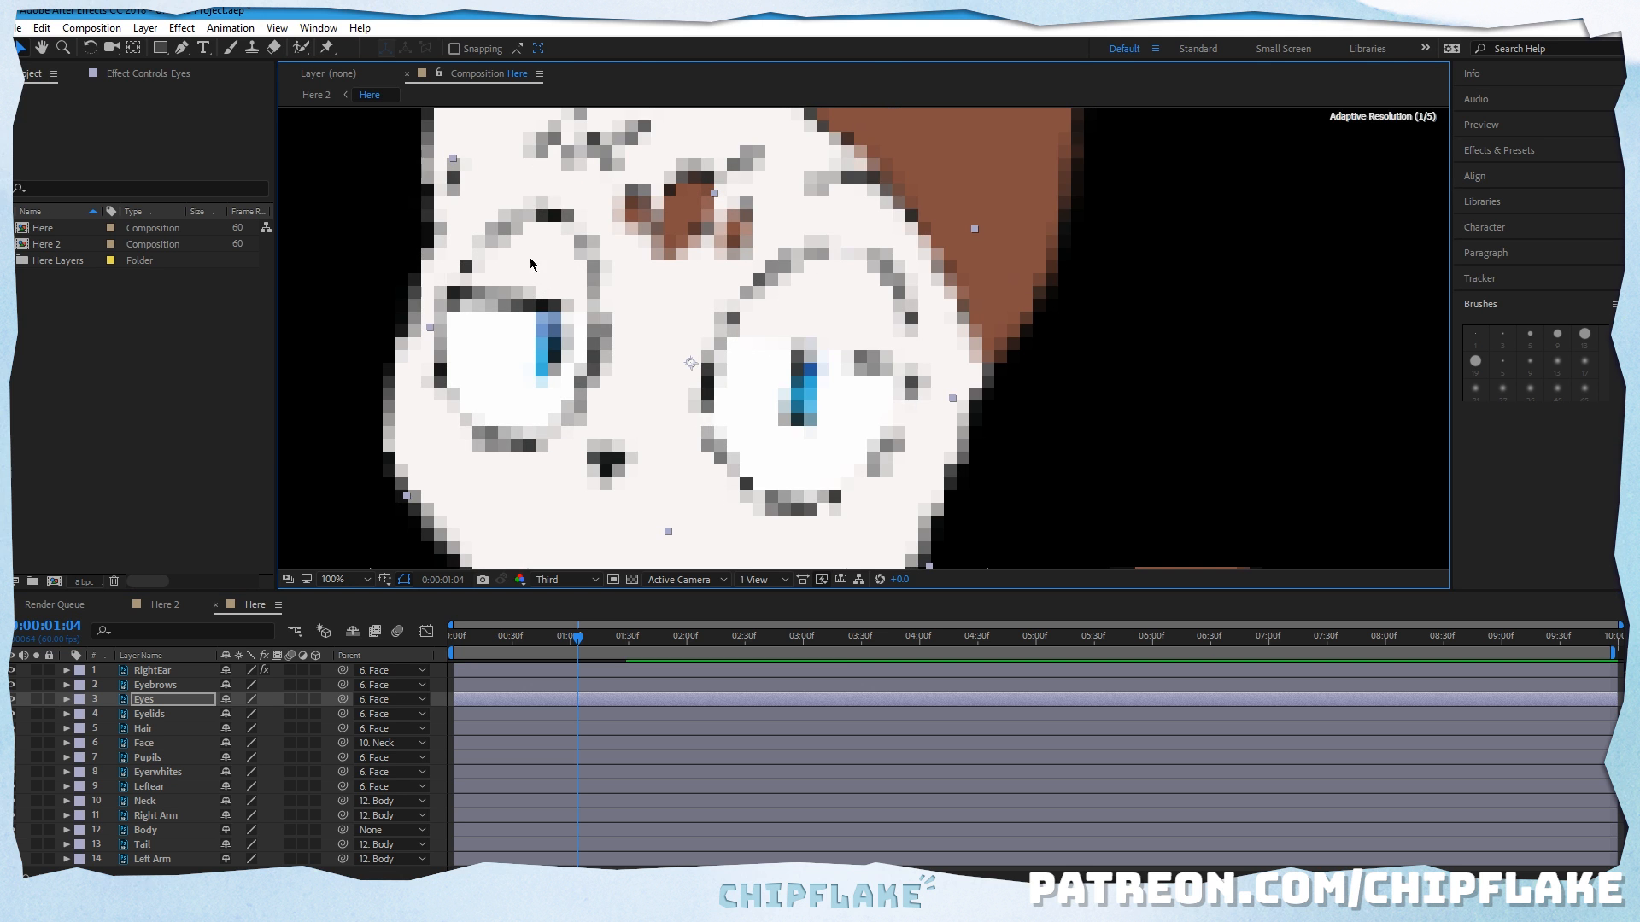
pyautogui.click(42, 28)
pyautogui.click(53, 48)
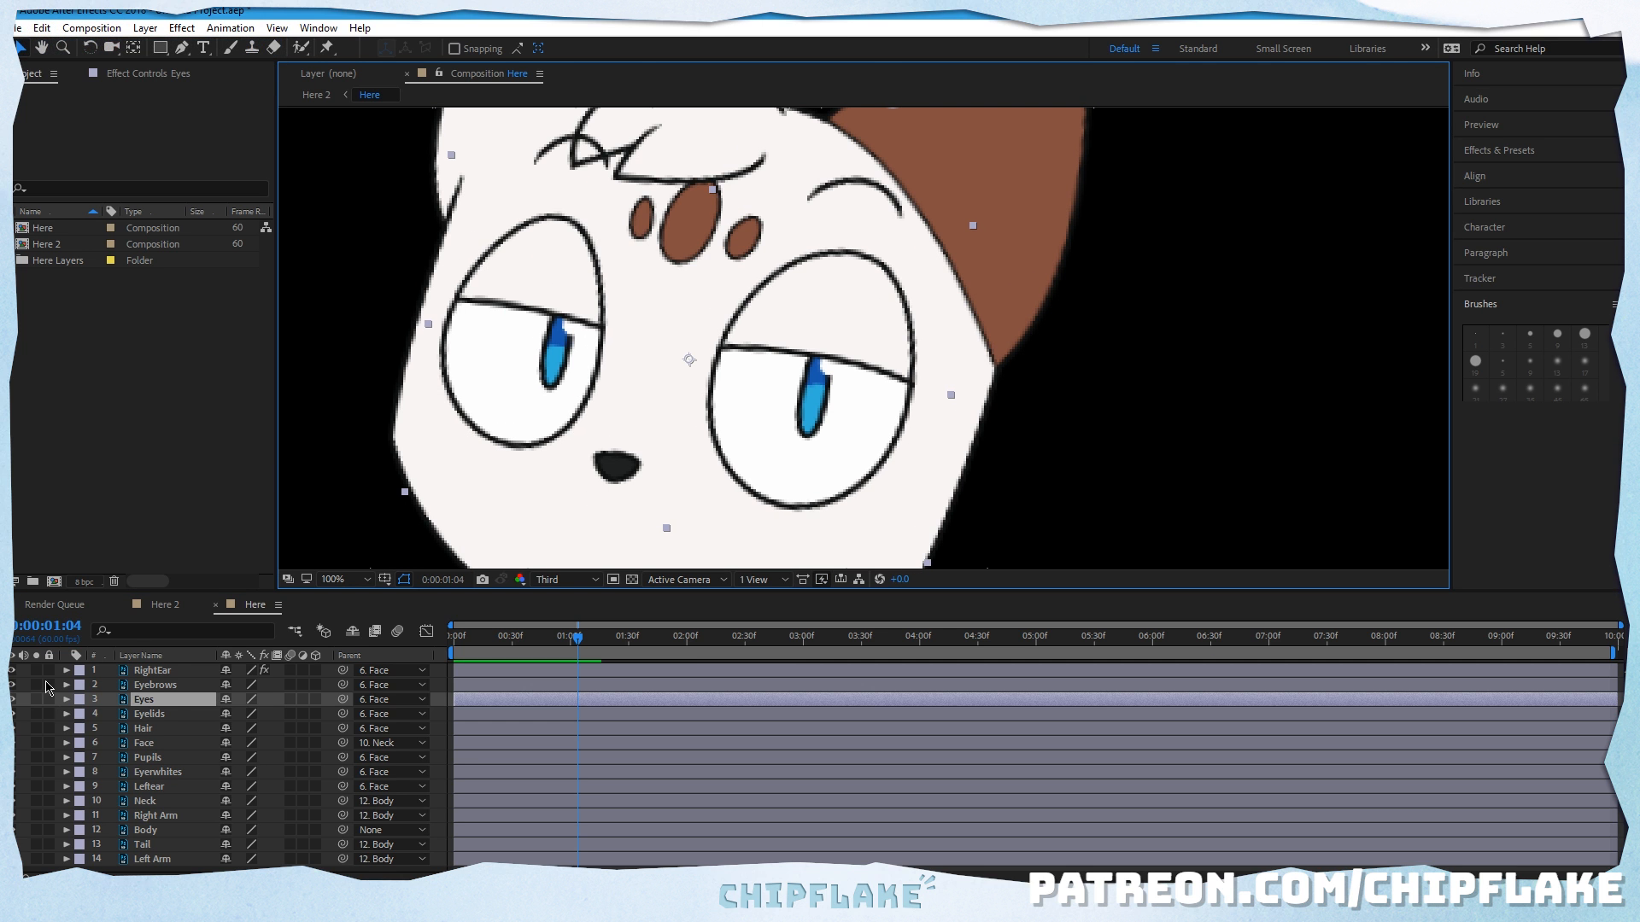
# Step: Try moving the Eyelids layer up toward the forehead and undo the move
pyautogui.click(153, 715)
pyautogui.moveTo(570, 264); pyautogui.dragTo(544, 172)
pyautogui.click(43, 28)
pyautogui.click(53, 49)
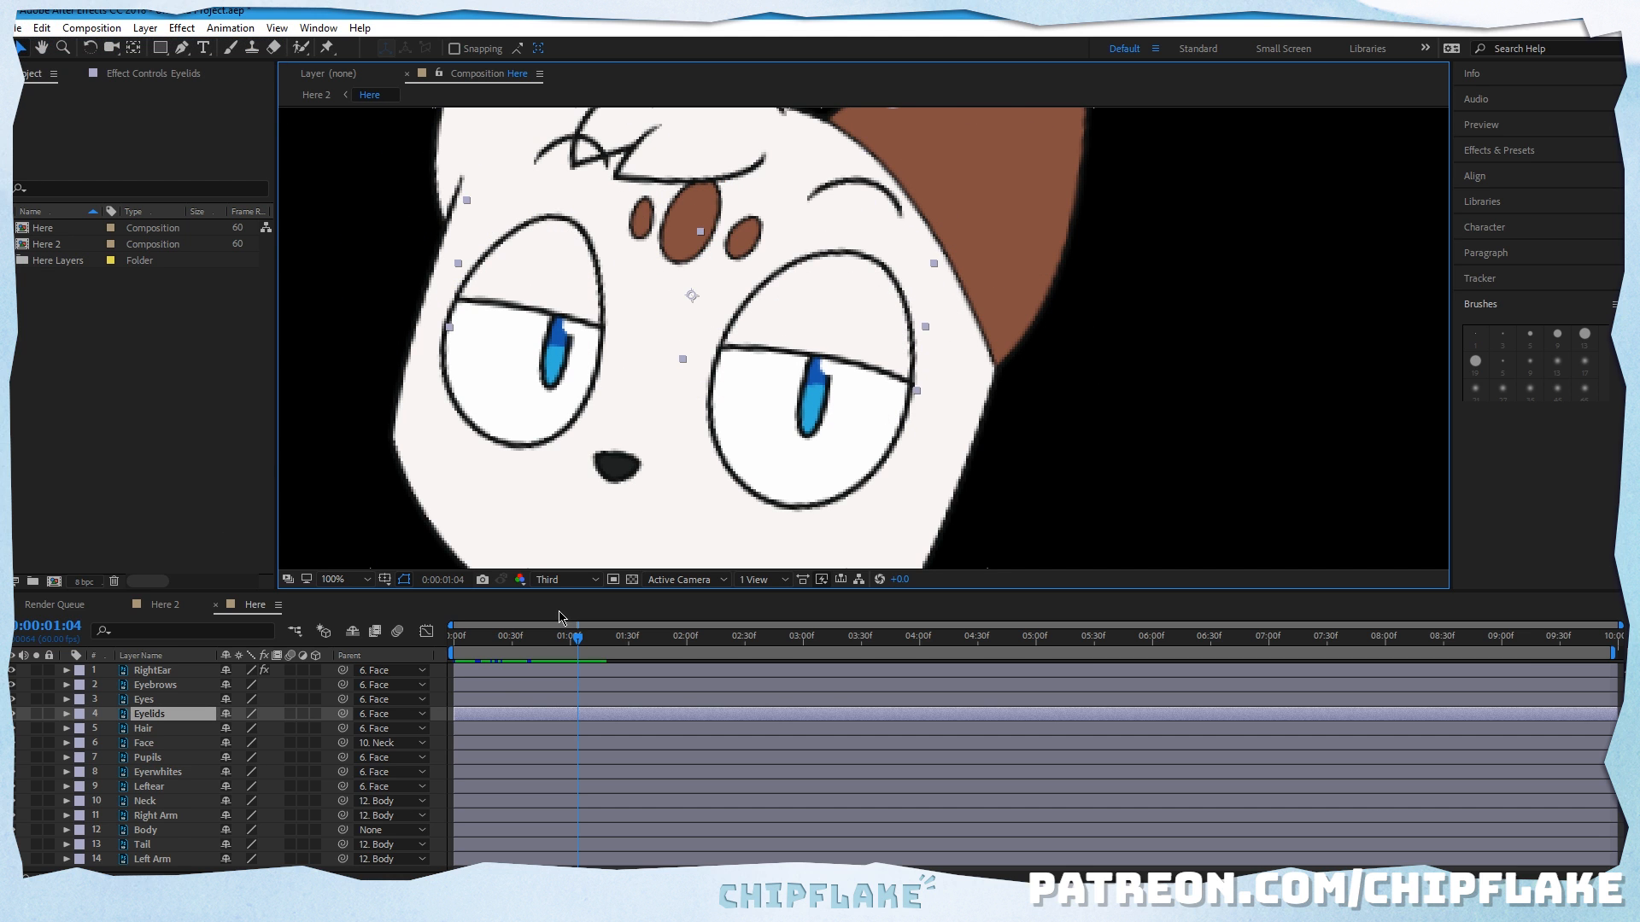
# Step: Try shifting the Pupils layer slightly sideways within the eyes and undo the move
pyautogui.click(168, 758)
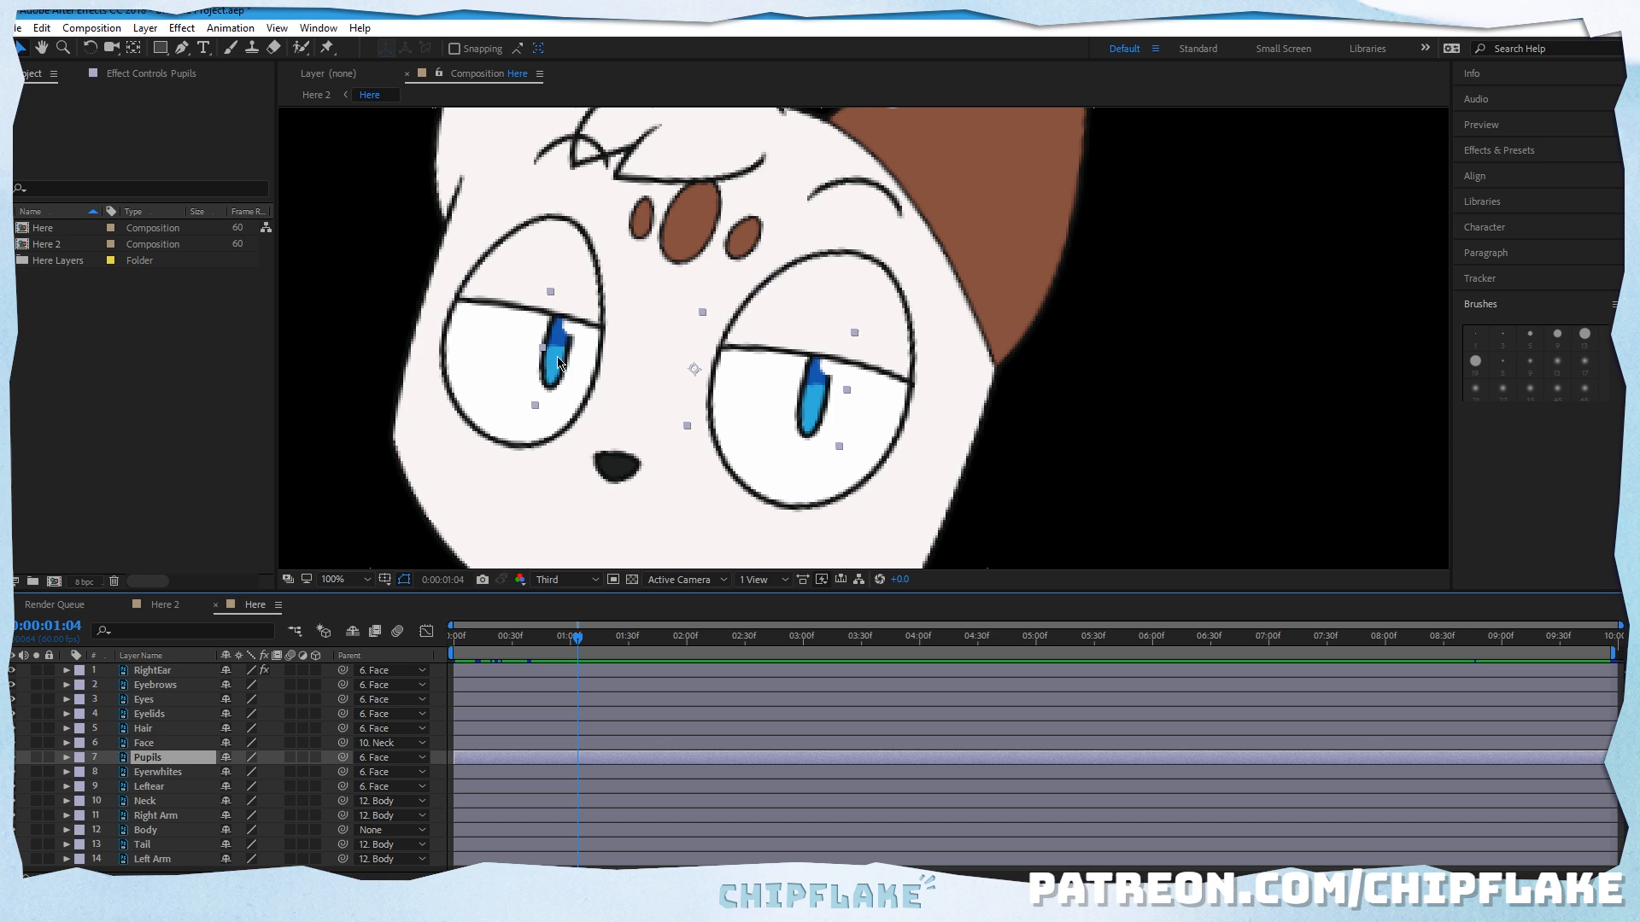
pyautogui.moveTo(559, 363)
pyautogui.mouseDown()
pyautogui.moveTo(503, 363)
pyautogui.moveTo(588, 358)
pyautogui.moveTo(544, 360)
pyautogui.mouseUp()
pyautogui.click(42, 29)
pyautogui.click(53, 49)
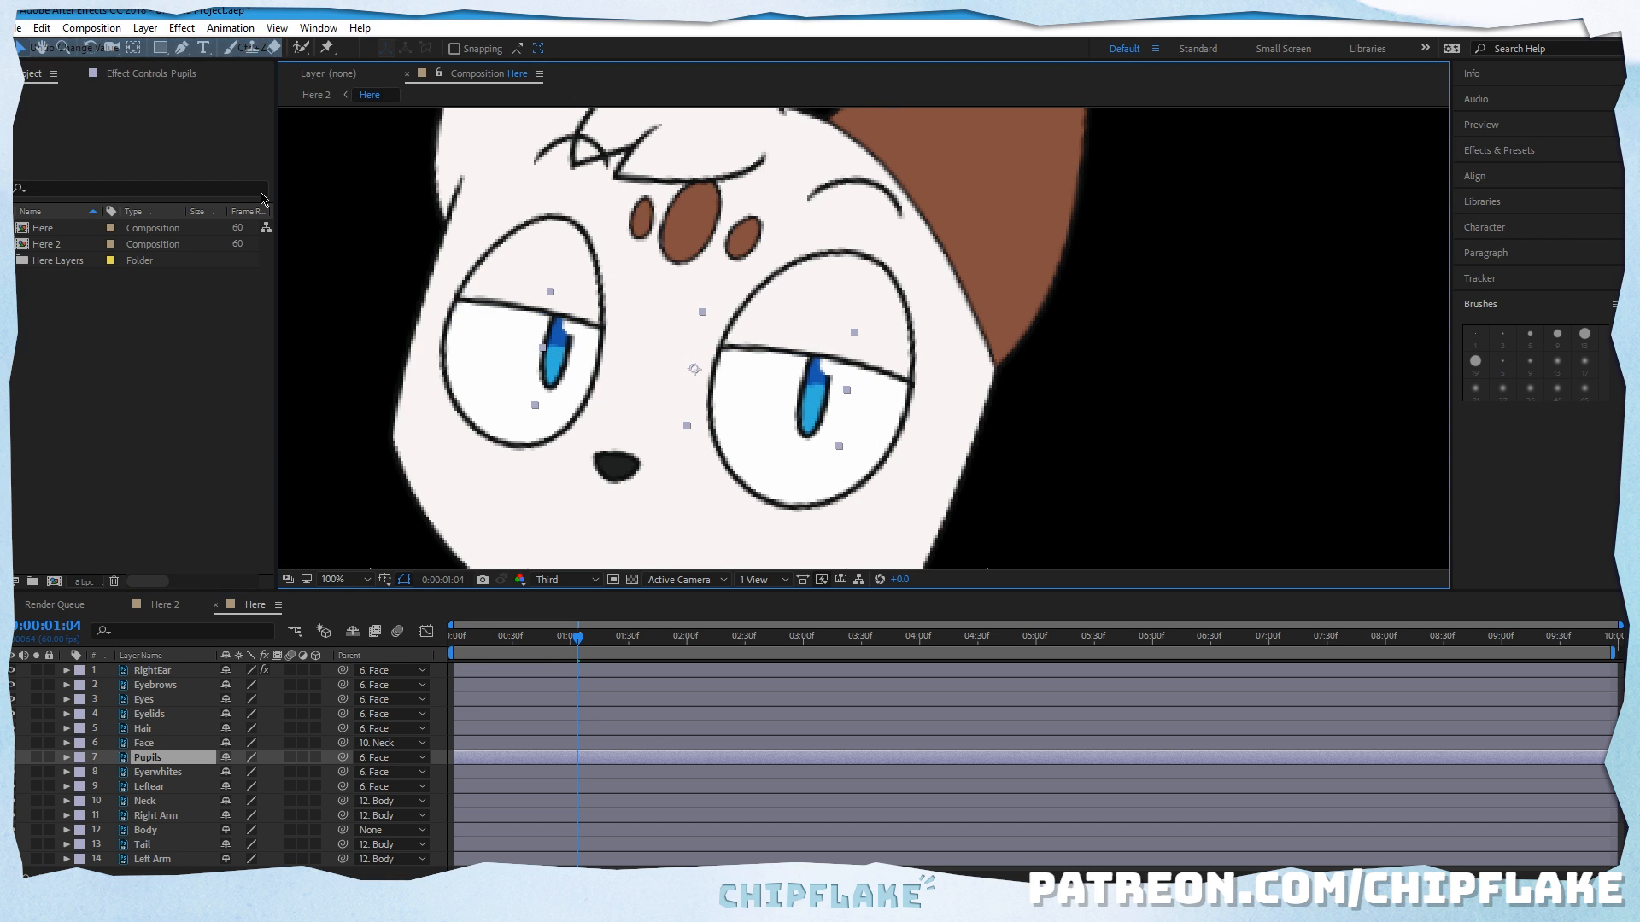
# Step: Check what the Eyerwhites layer contains by selecting it and switching its visibility off and on
pyautogui.click(176, 773)
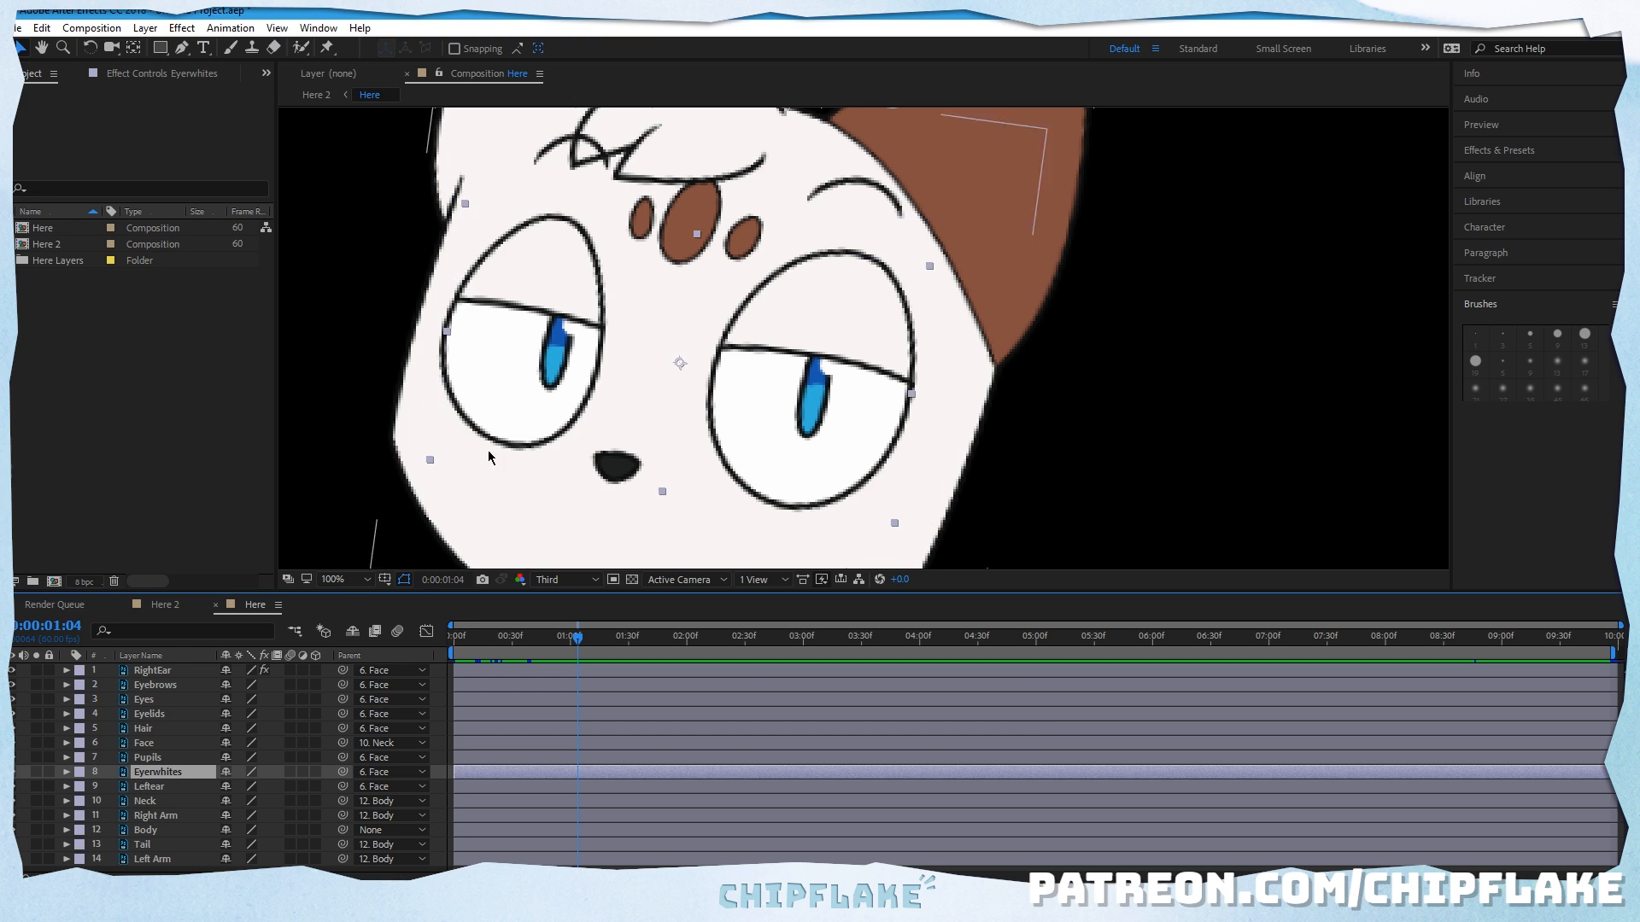
pyautogui.click(14, 773)
pyautogui.click(14, 773)
pyautogui.click(14, 774)
pyautogui.click(14, 774)
# Step: Review the Eyes, Eyelids and Pupils layers by selecting each in turn, ending on Eyes
pyautogui.click(171, 699)
pyautogui.click(167, 714)
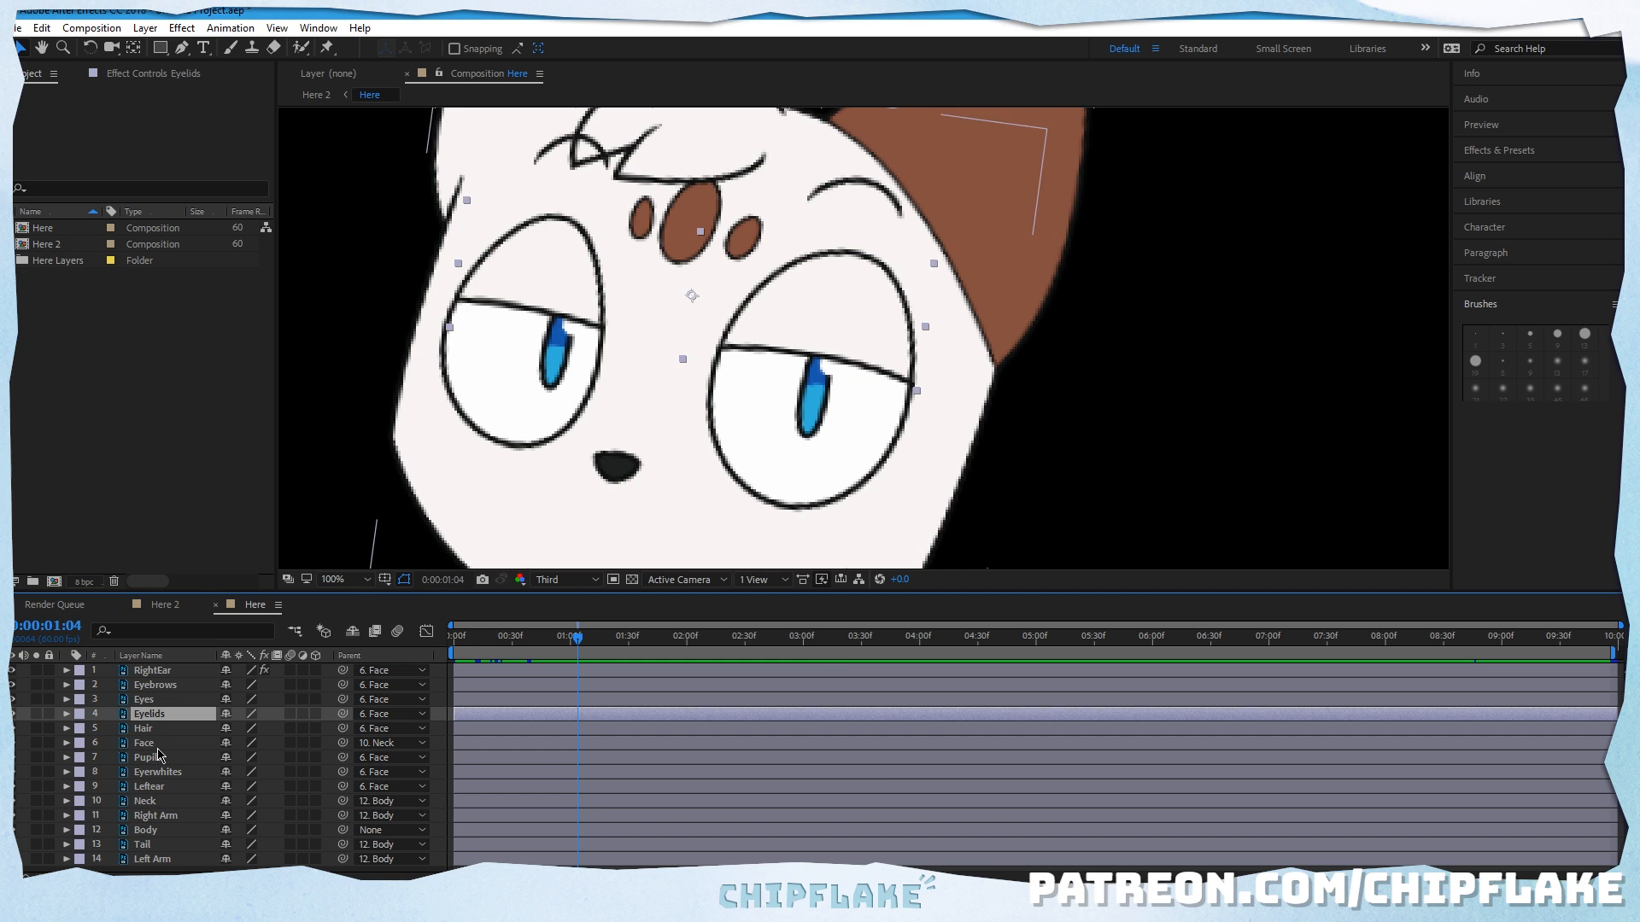
pyautogui.click(159, 756)
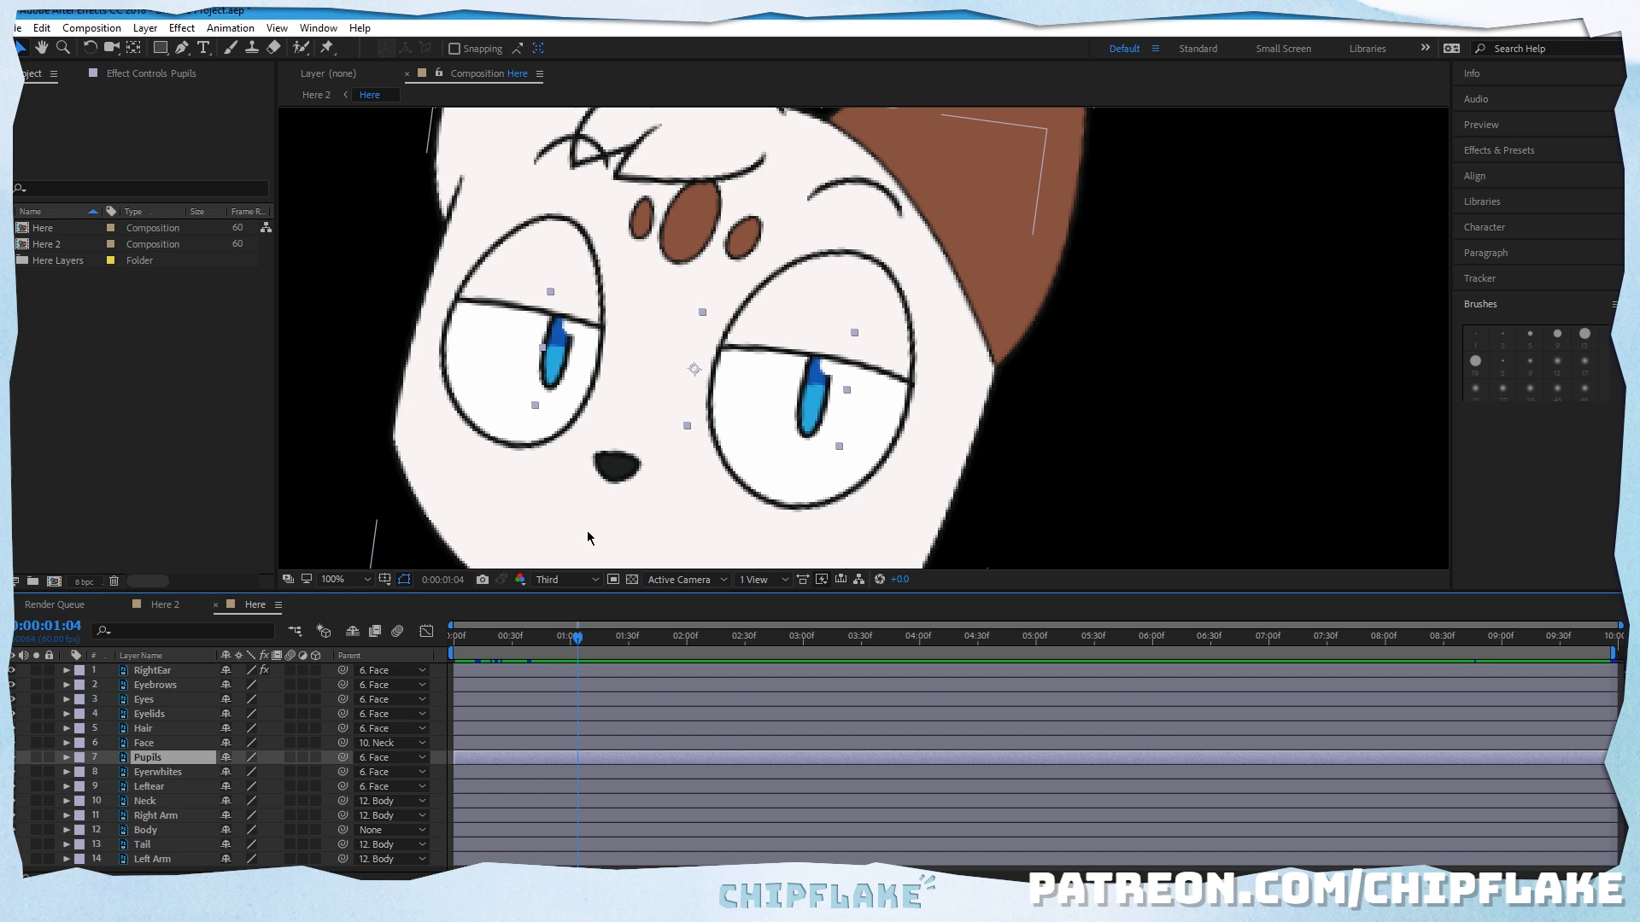
pyautogui.click(174, 702)
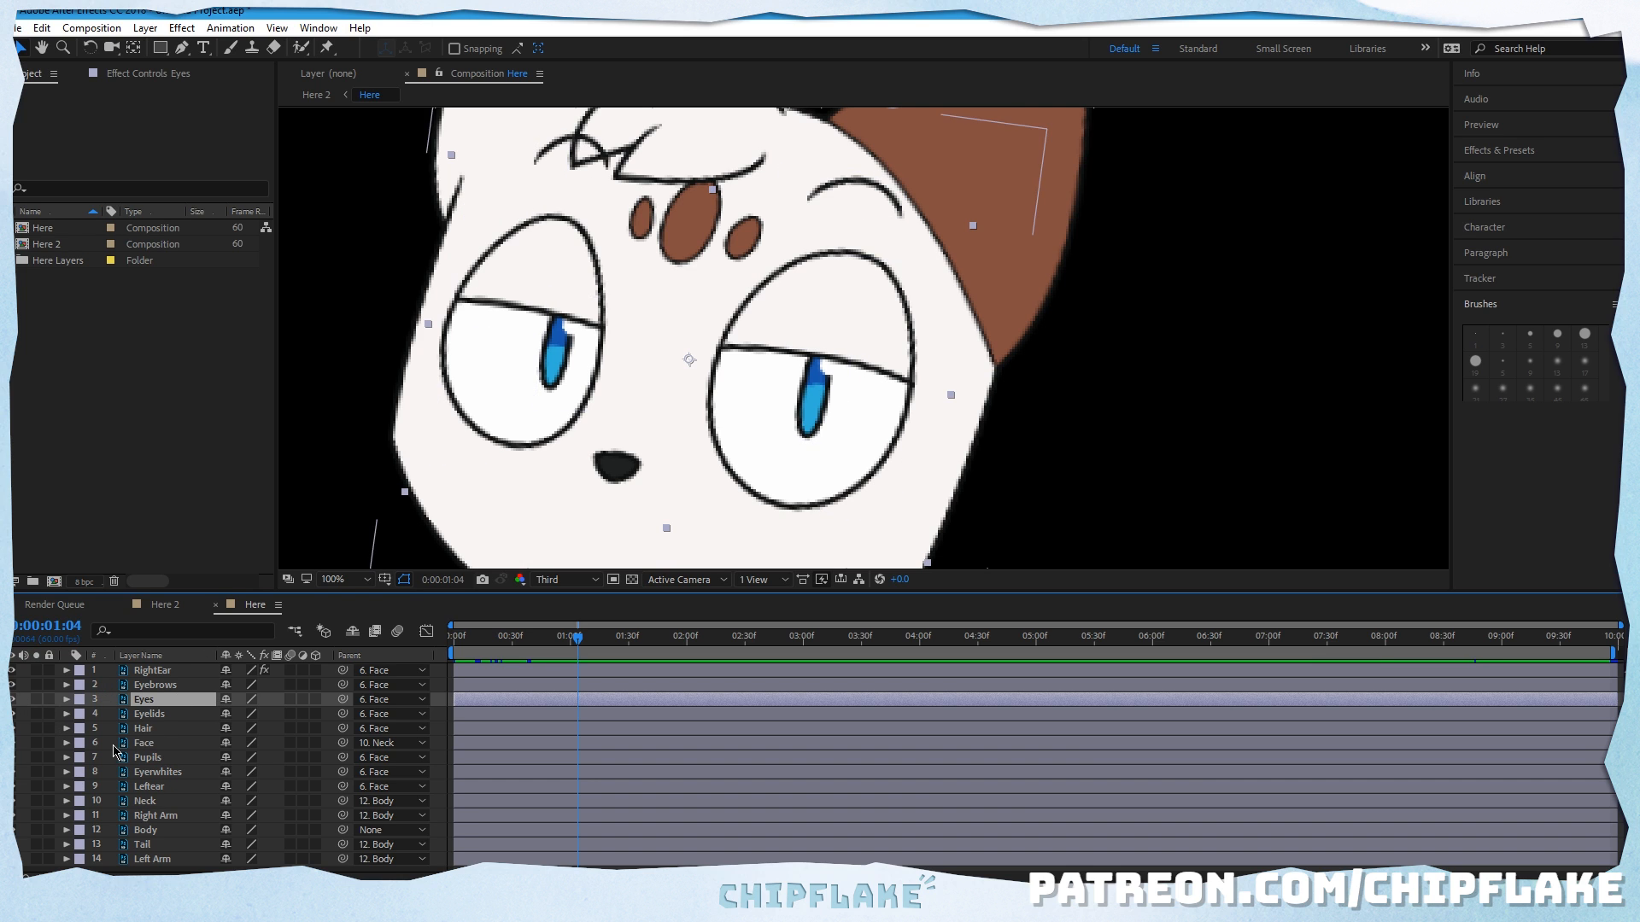
# Step: Hide the Face layer and compare the eyes with the Eyelids layer shown and hidden
pyautogui.click(19, 743)
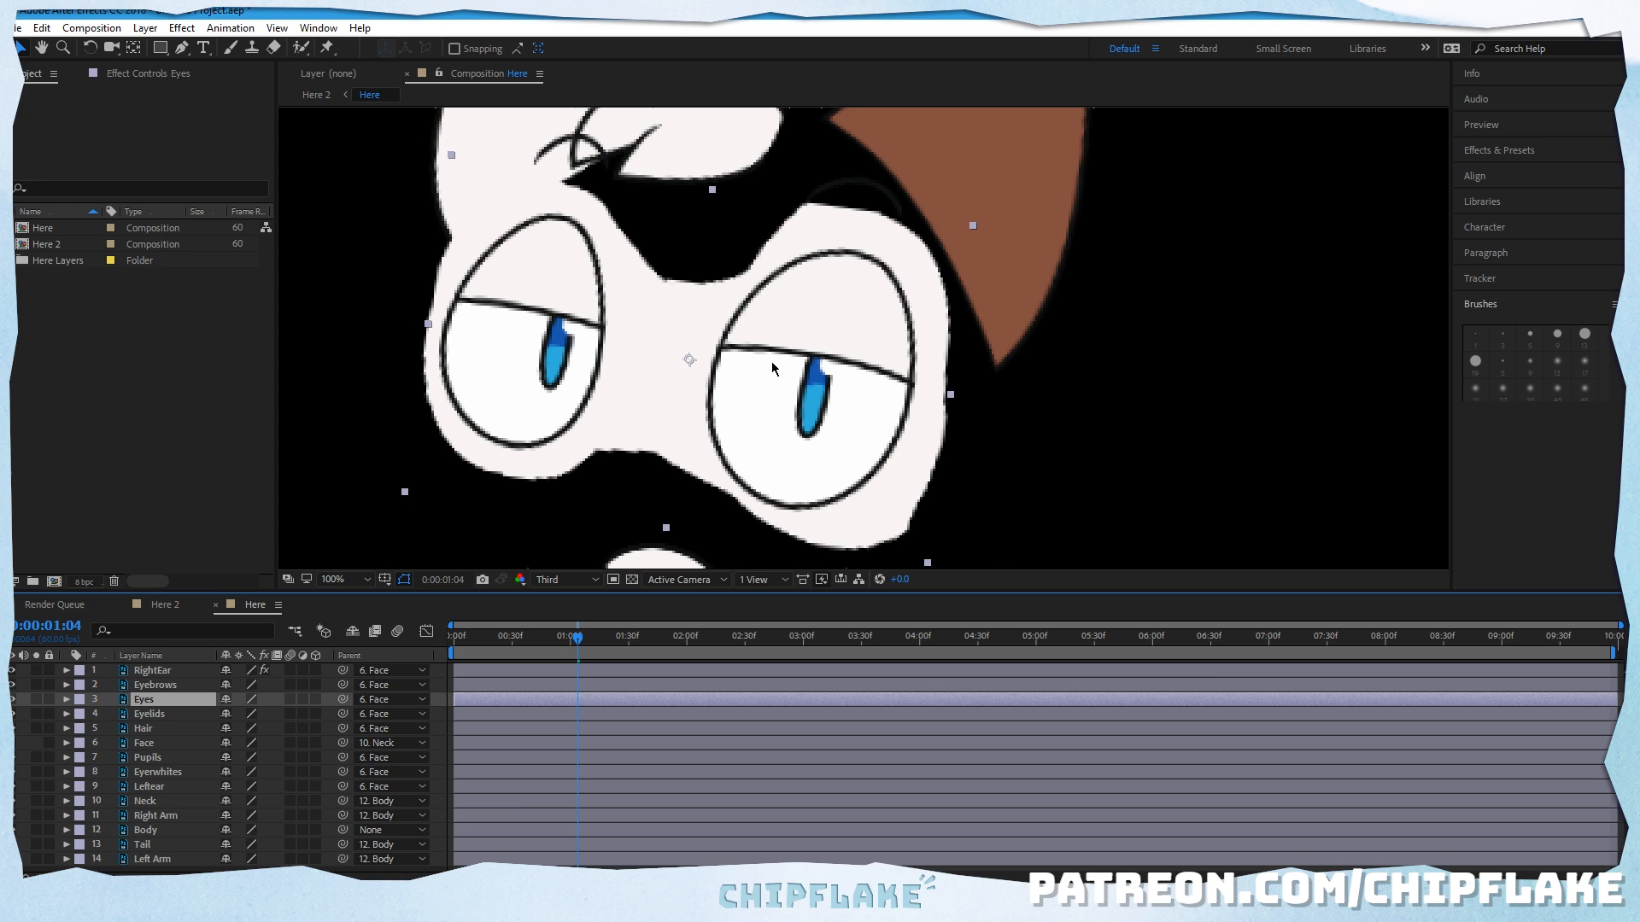
pyautogui.click(12, 712)
pyautogui.click(12, 712)
pyautogui.click(12, 712)
pyautogui.click(12, 712)
pyautogui.click(154, 718)
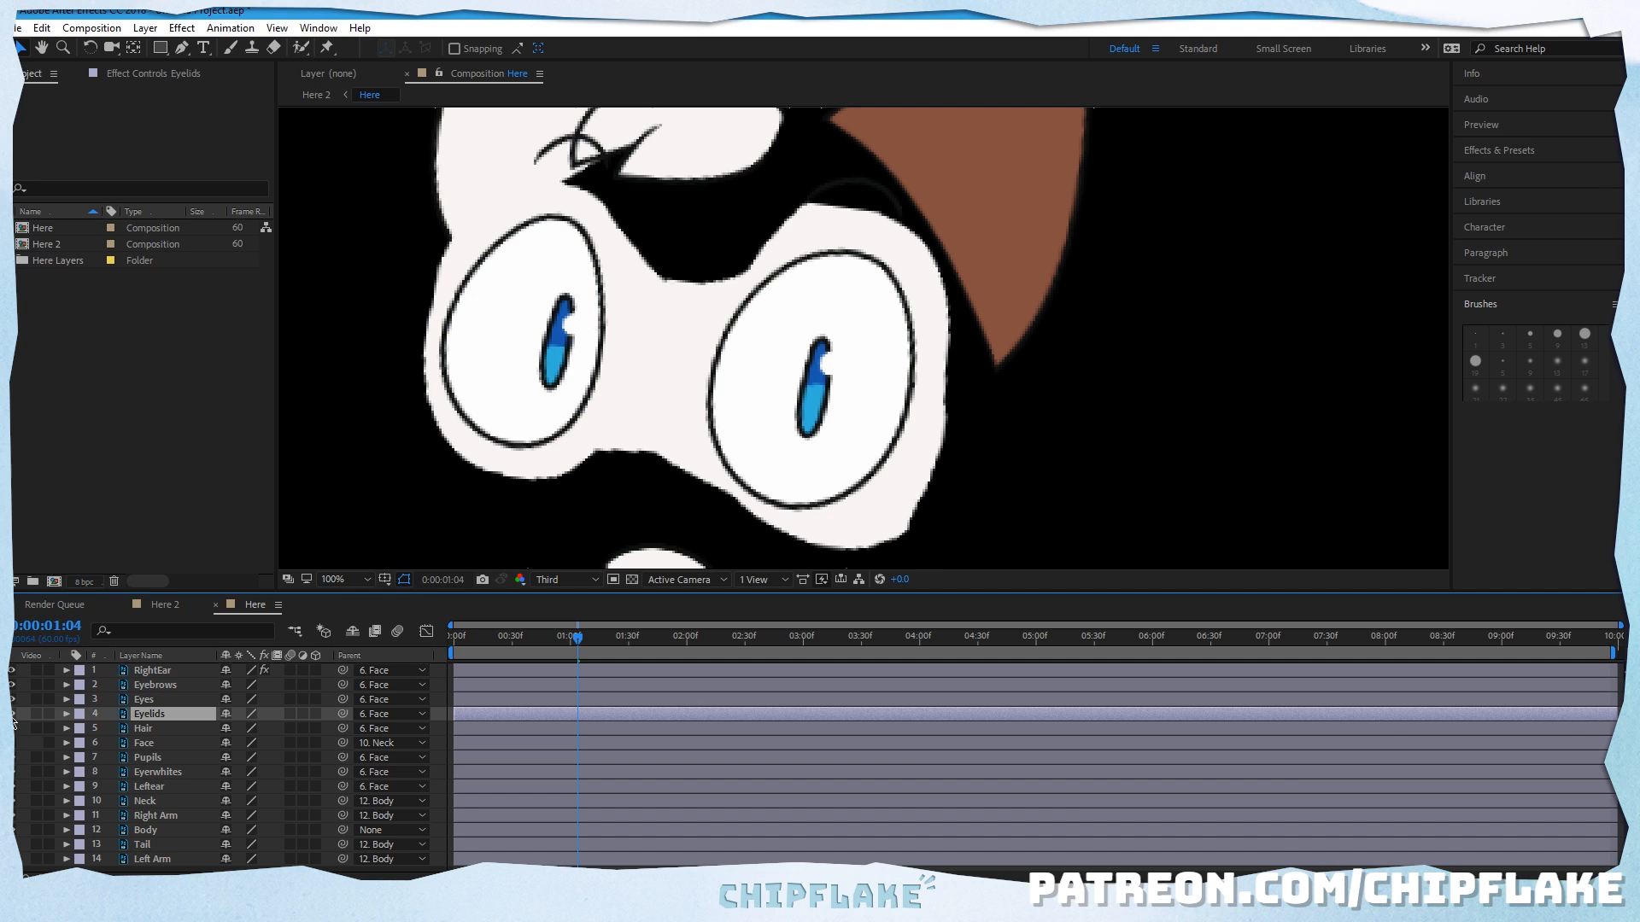
# Step: Try moving the Pupils layer out past the edge of the face and show the Face layer again
pyautogui.click(571, 383)
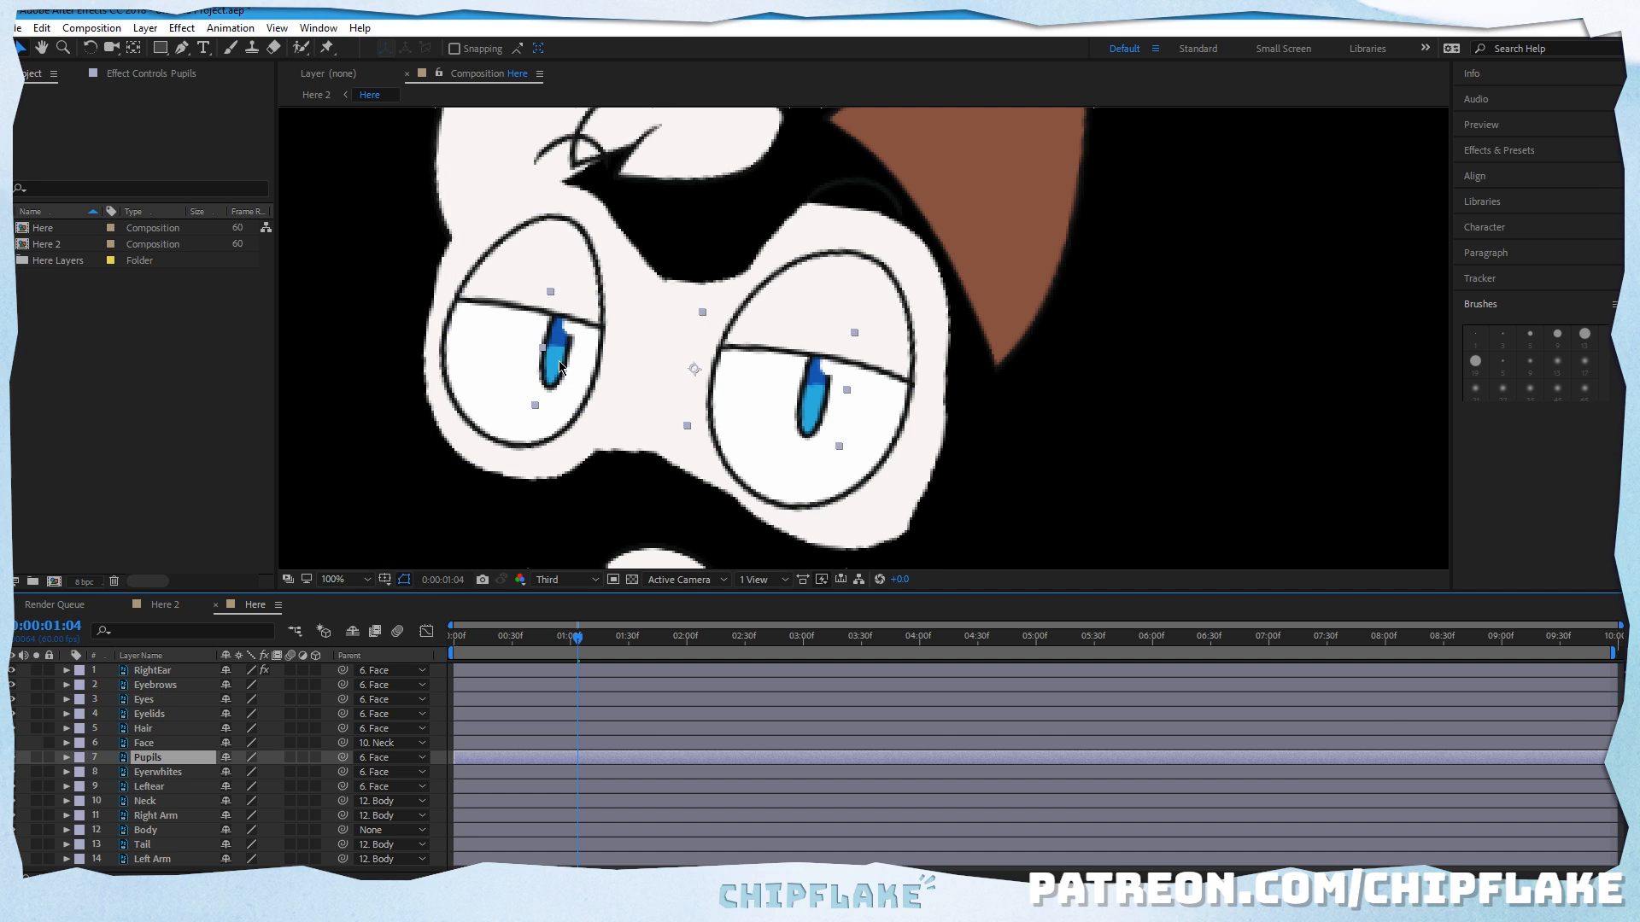
pyautogui.moveTo(559, 367); pyautogui.dragTo(418, 337)
pyautogui.press('Return')
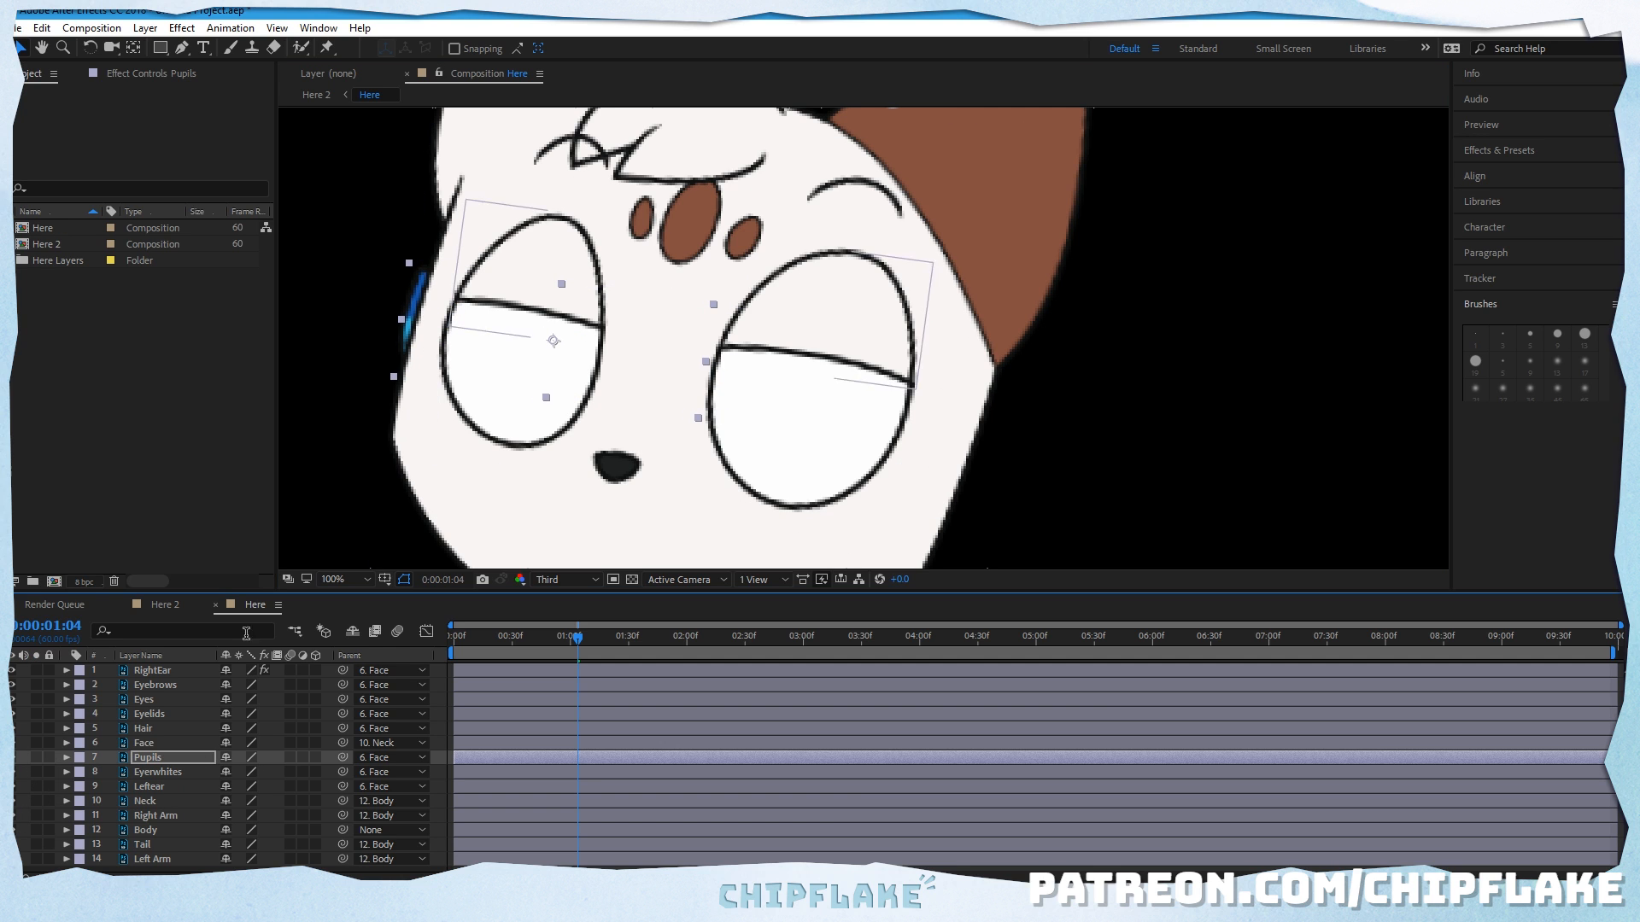
# Step: Undo the Face layer visibility change and the Pupils layer move so the pupils sit inside the eyes again
pyautogui.click(43, 29)
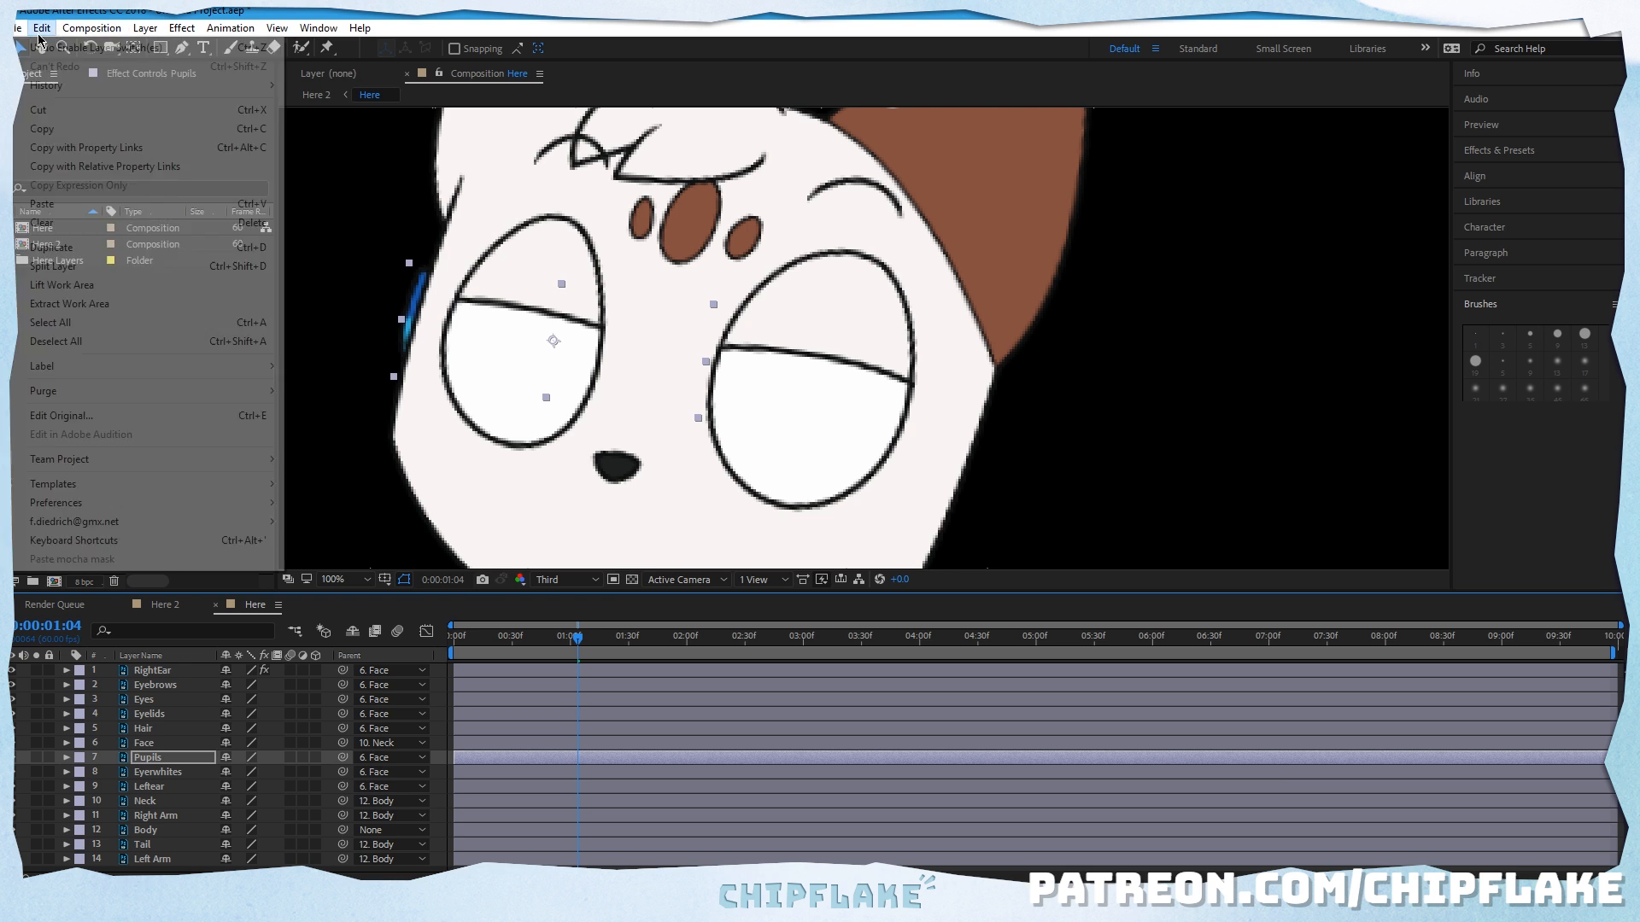
pyautogui.click(53, 47)
pyautogui.click(43, 28)
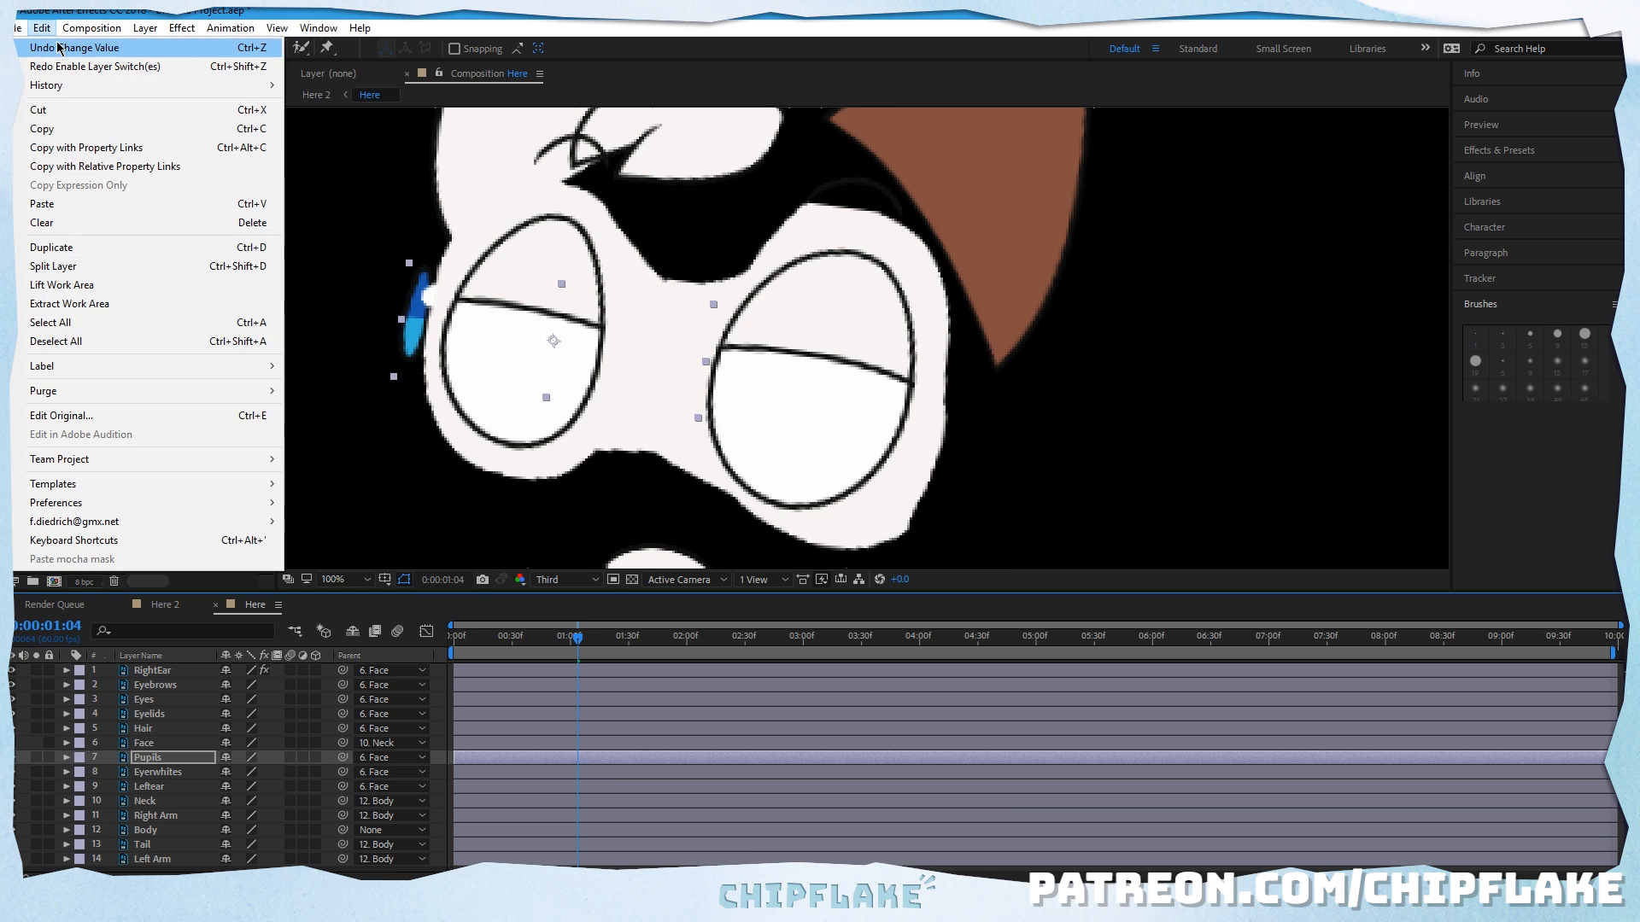
pyautogui.click(53, 47)
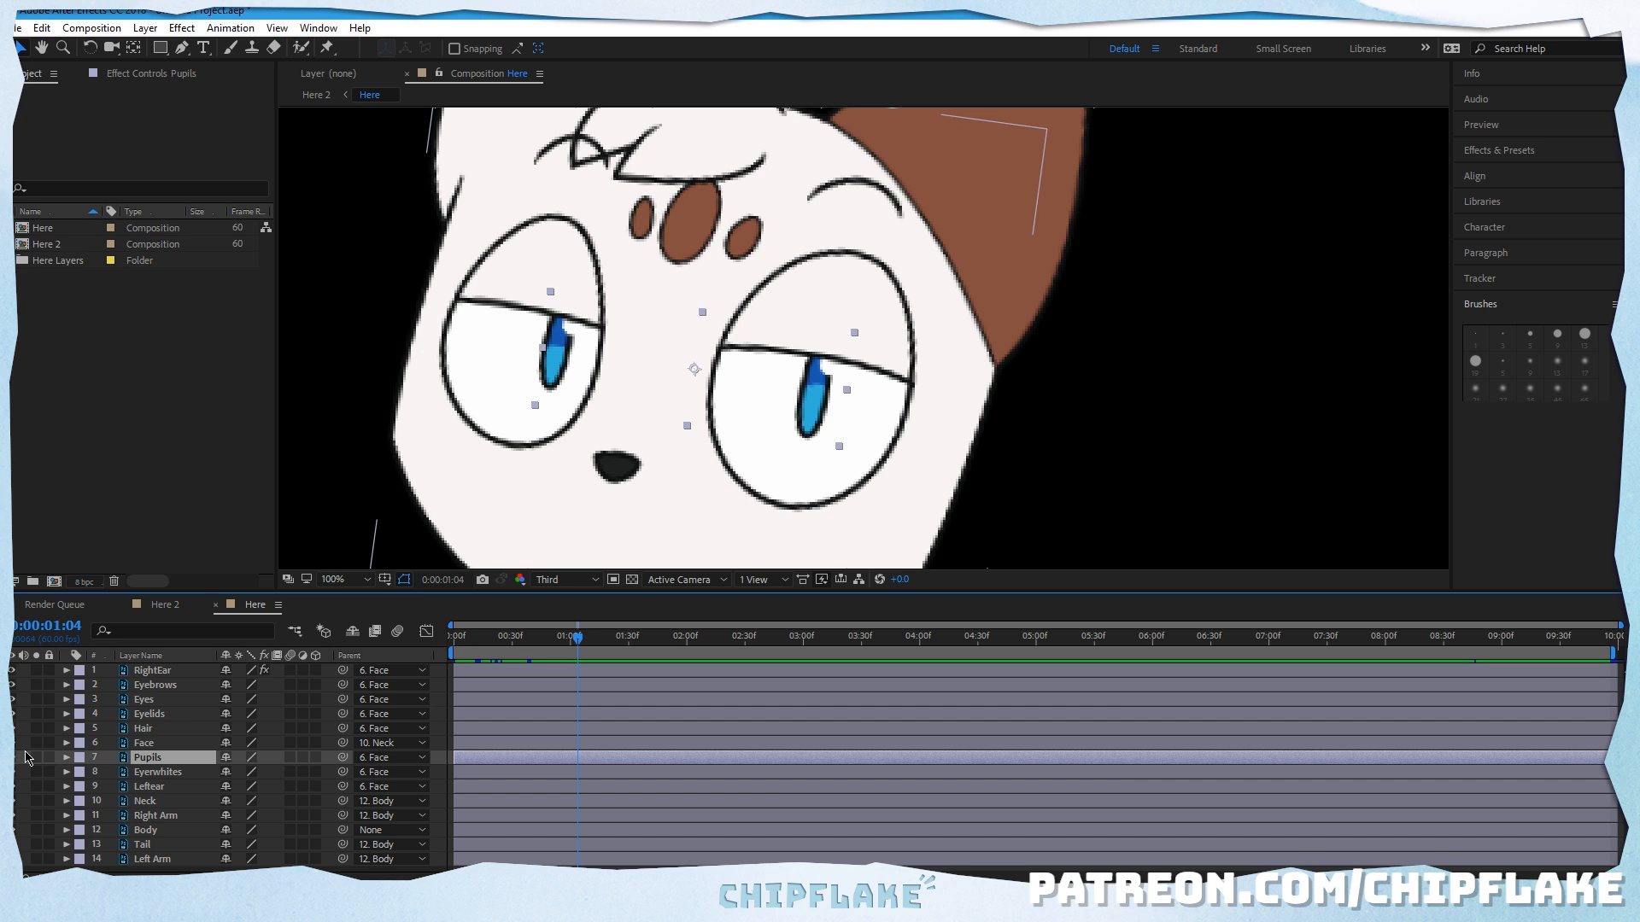
# Step: Check the Eyerwhites layer's place in the eye stack by selecting it and switching its visibility off and on
pyautogui.click(149, 772)
pyautogui.click(16, 770)
pyautogui.click(16, 770)
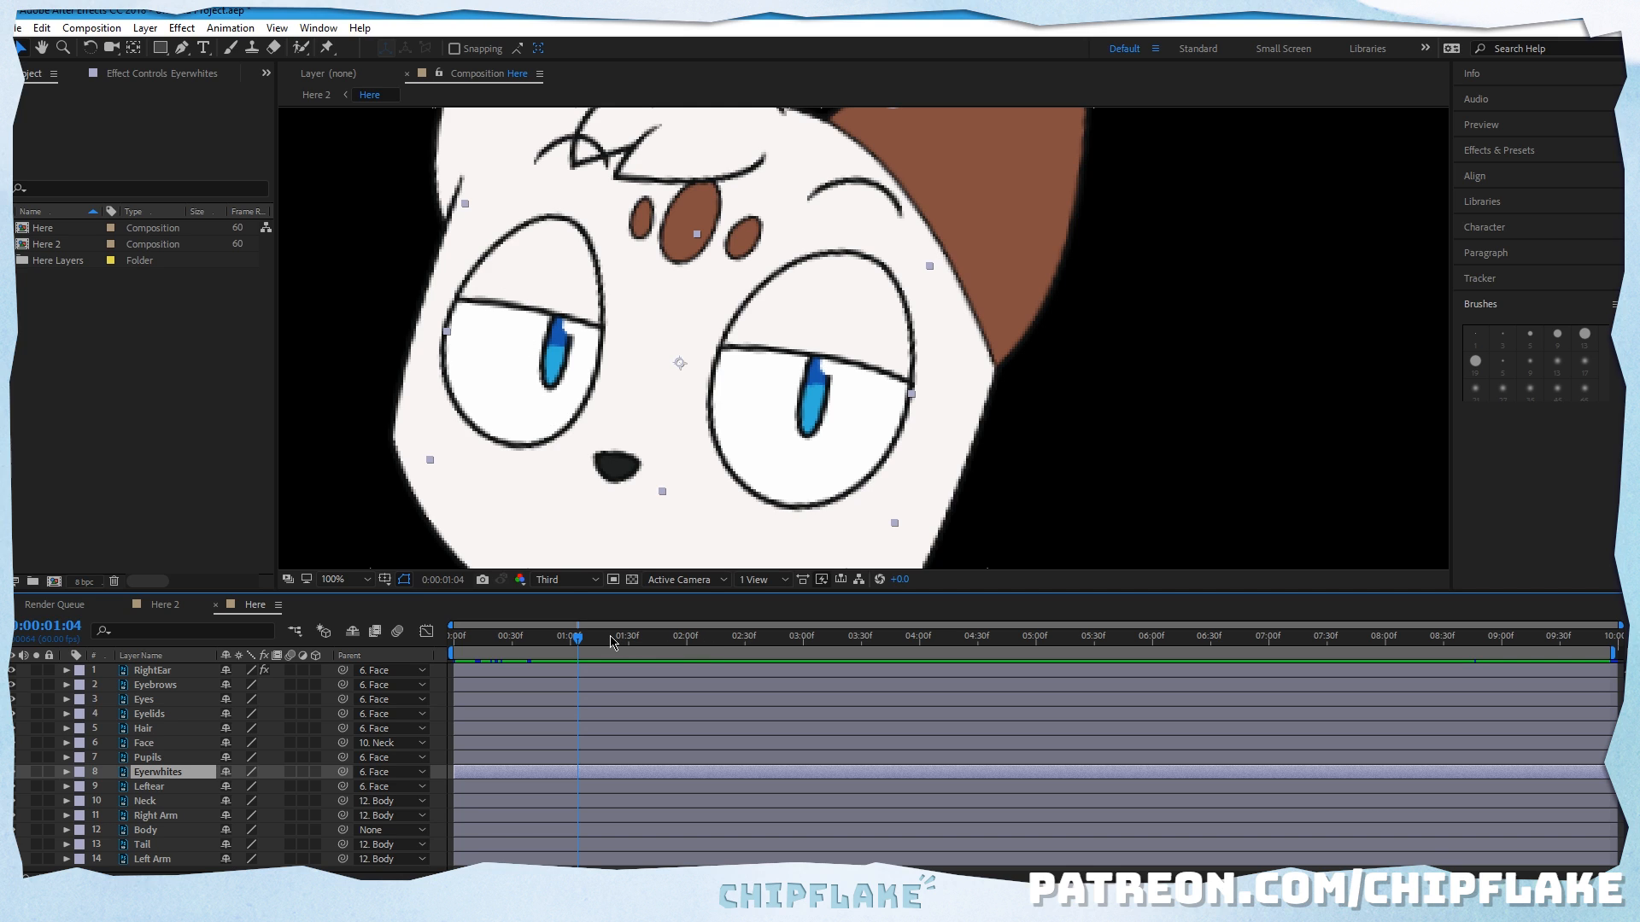
# Step: Reveal the Eyelids layer's transform properties and set a first Position keyframe at the start of the timeline
pyautogui.moveTo(611, 642); pyautogui.dragTo(416, 643)
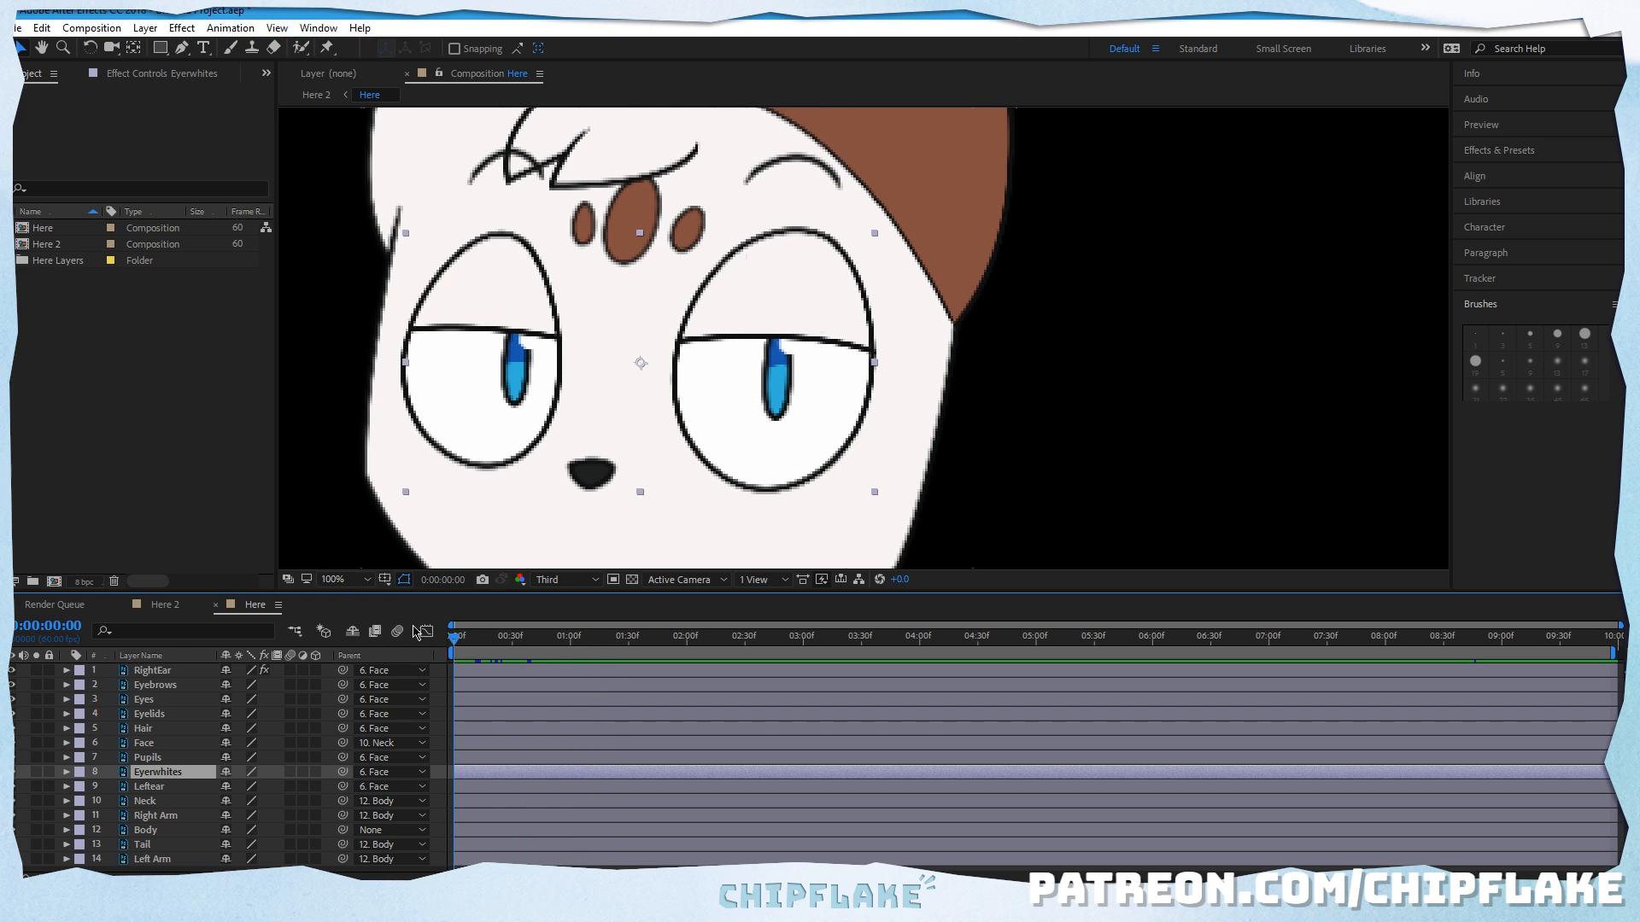
pyautogui.click(60, 716)
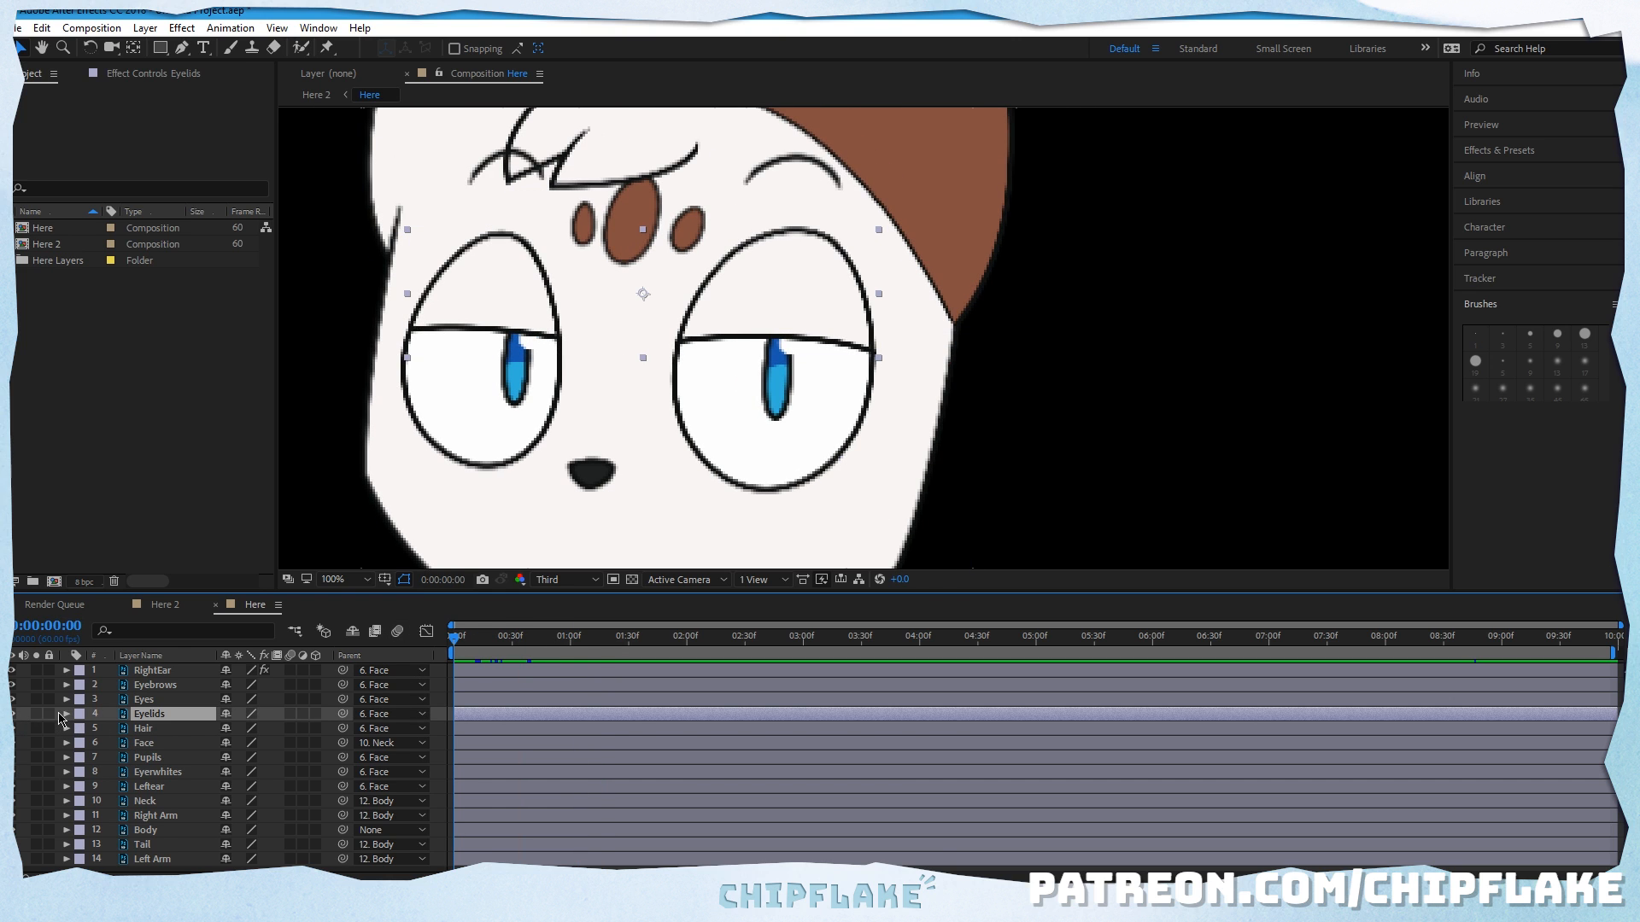
pyautogui.click(66, 714)
pyautogui.click(81, 730)
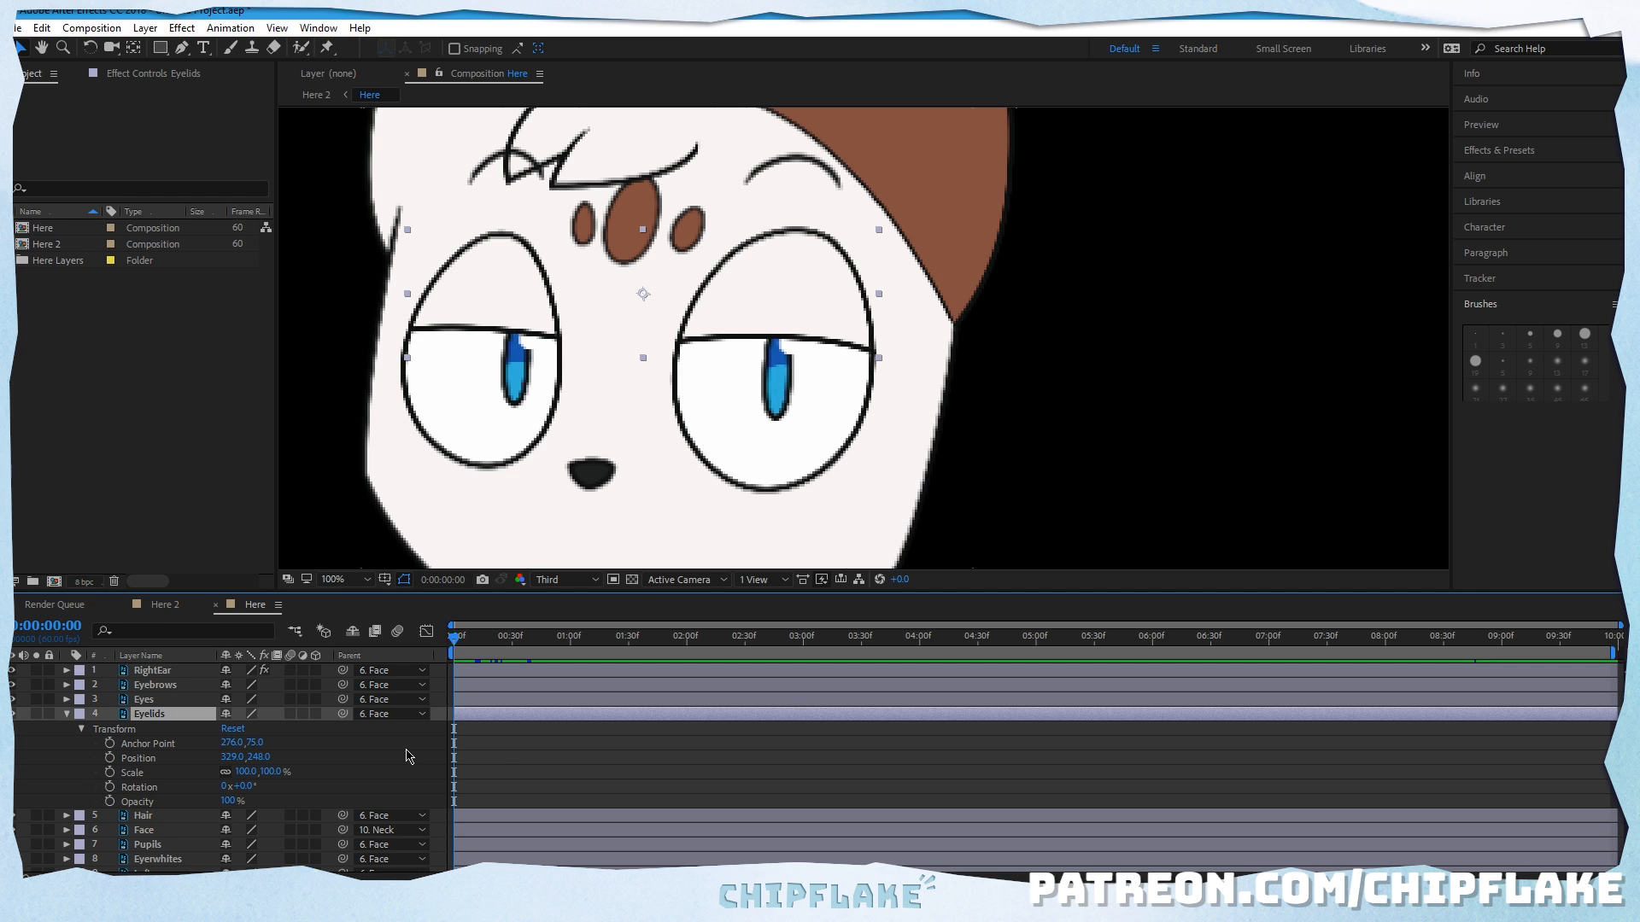
pyautogui.click(504, 763)
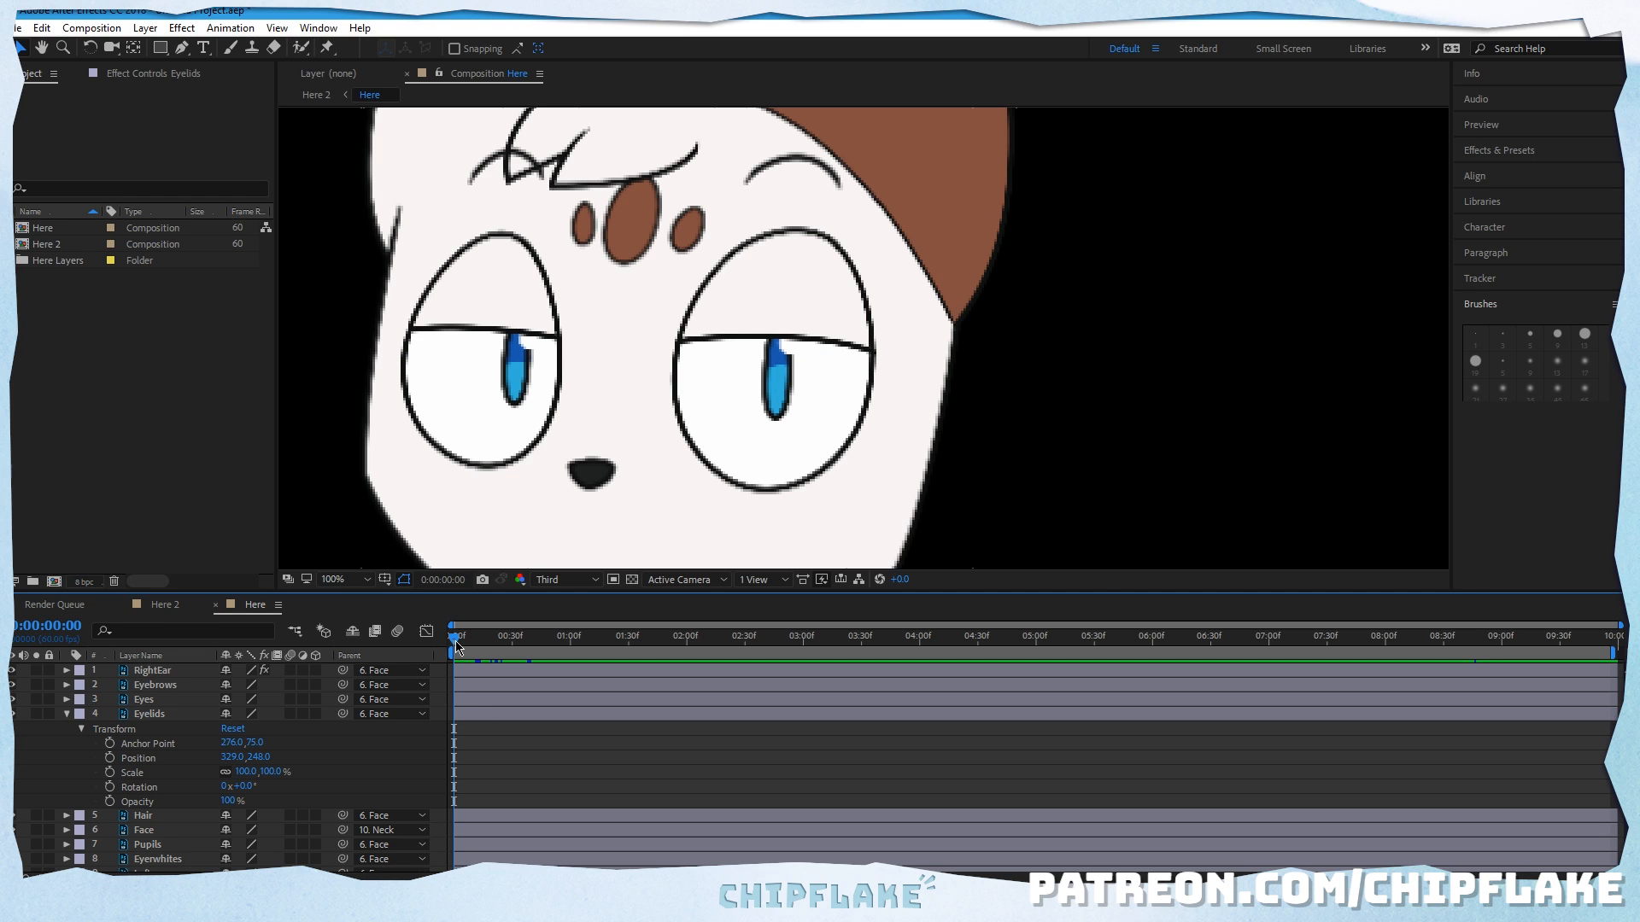
pyautogui.click(109, 759)
# Step: Add Eyelids Position keyframes of 329, 259 at frame 15 and 329, 238 at frame 49
pyautogui.moveTo(463, 649); pyautogui.dragTo(484, 647)
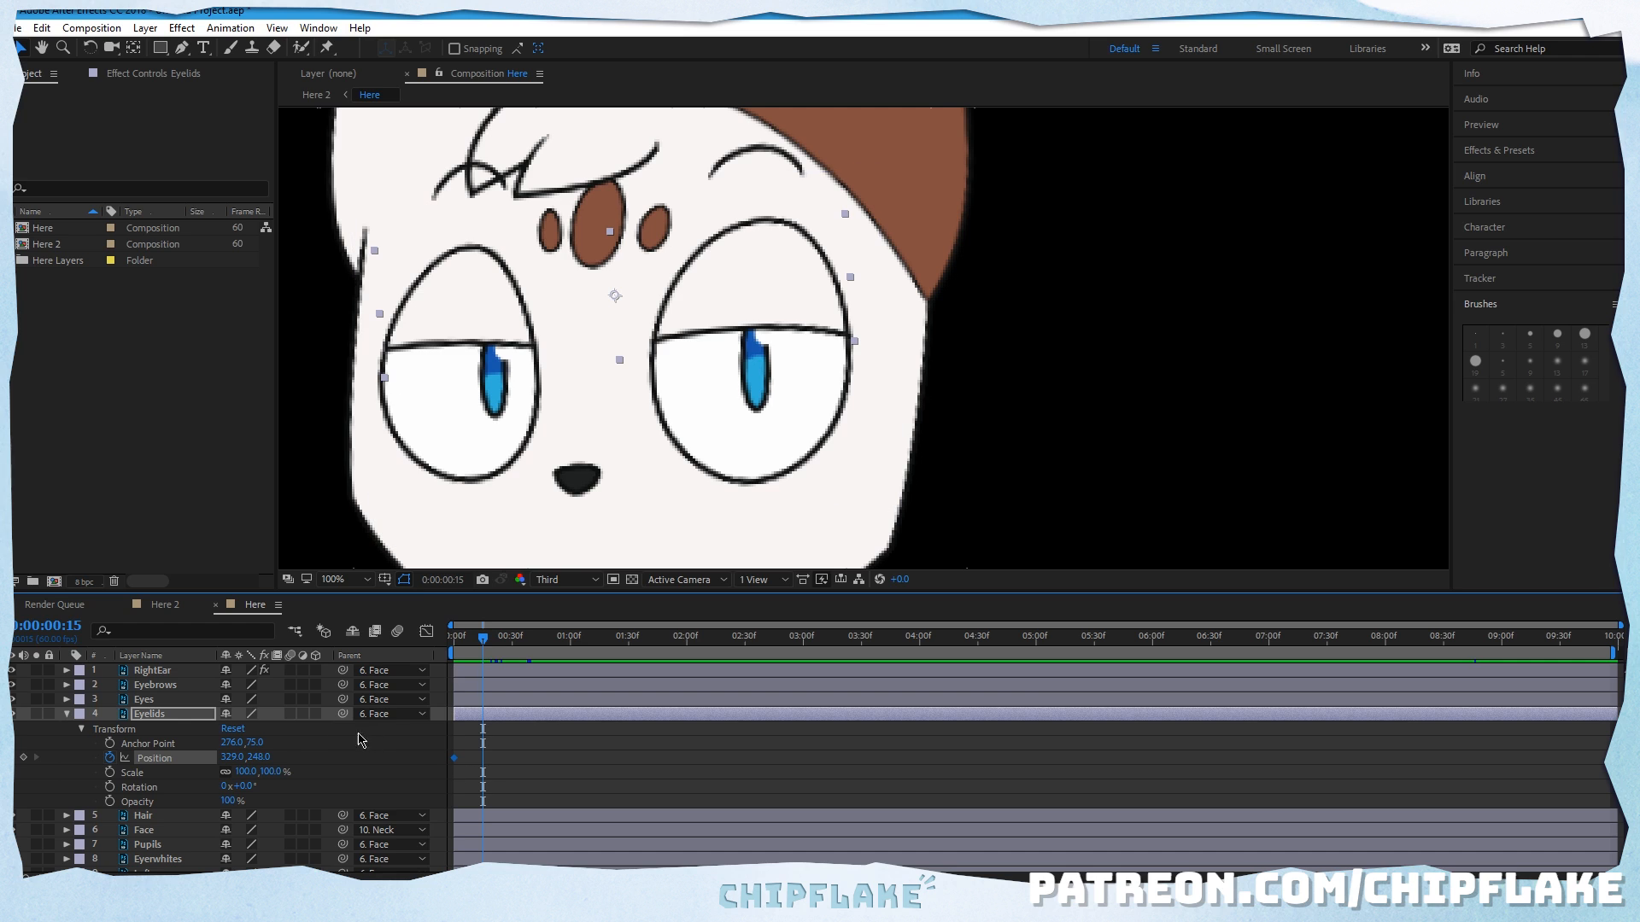
pyautogui.moveTo(262, 757); pyautogui.dragTo(269, 756)
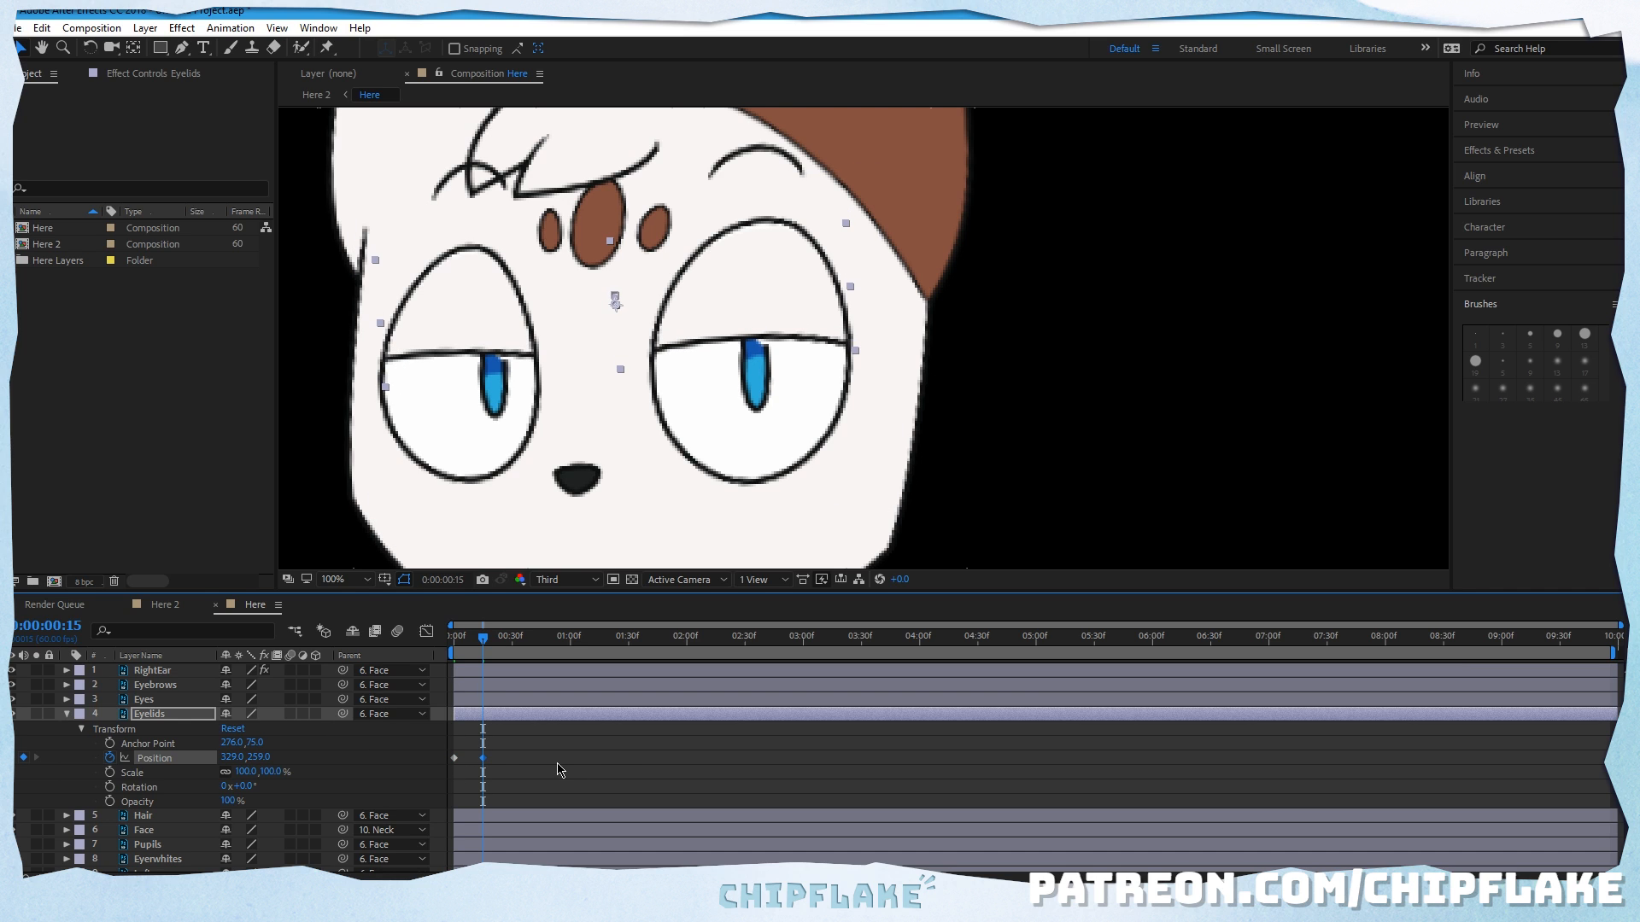
pyautogui.moveTo(489, 647); pyautogui.dragTo(548, 657)
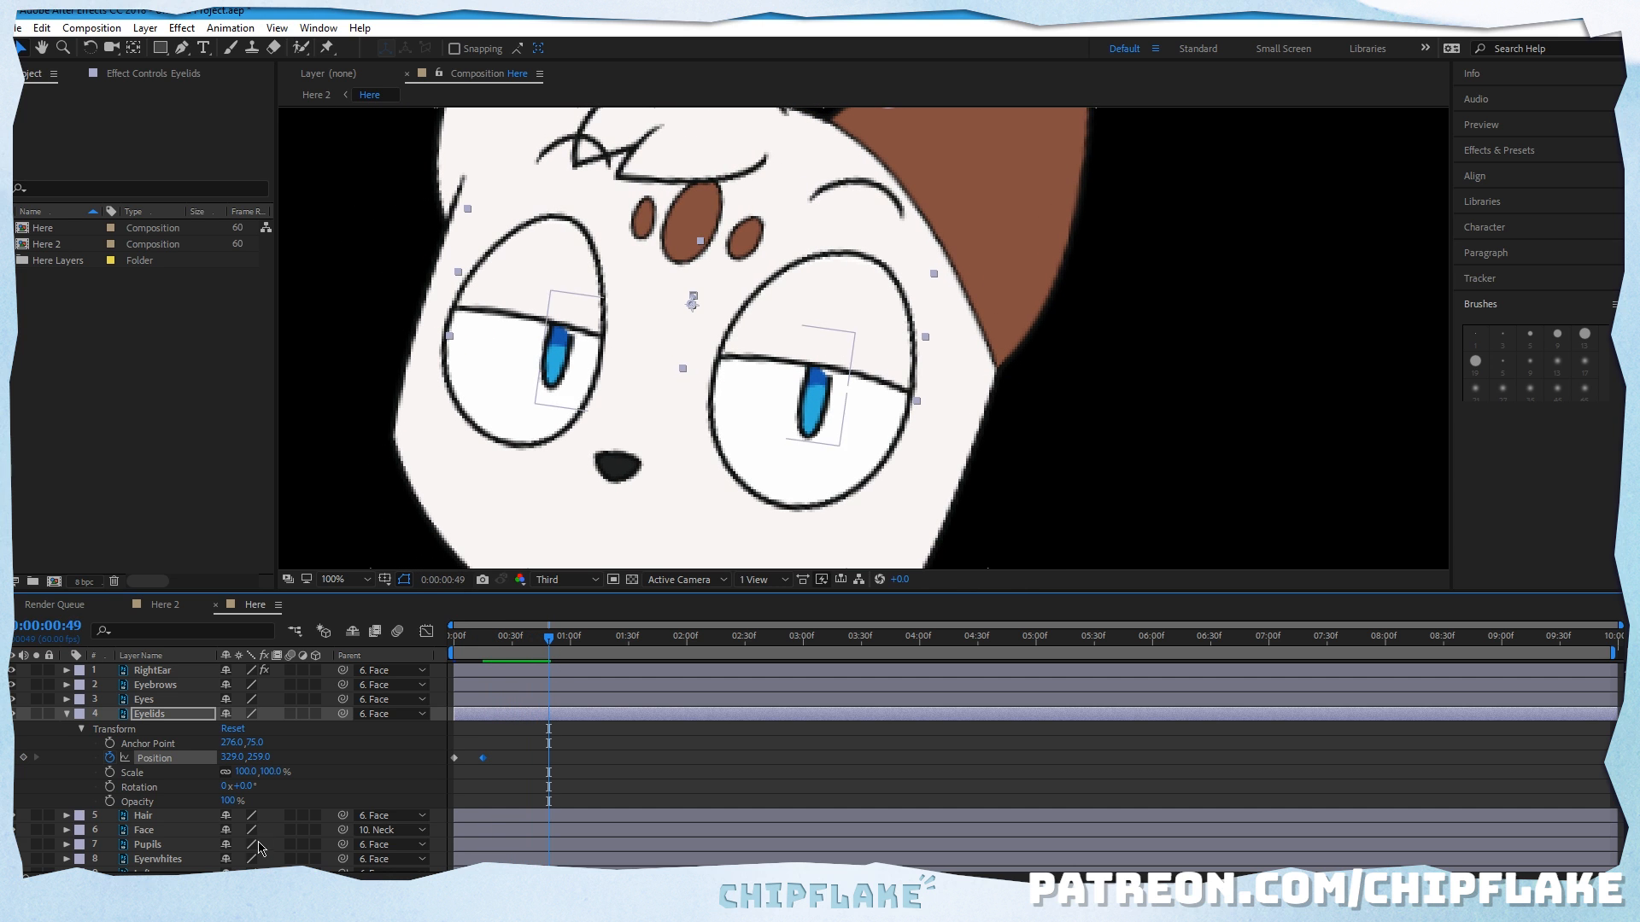
pyautogui.moveTo(261, 757); pyautogui.dragTo(255, 752)
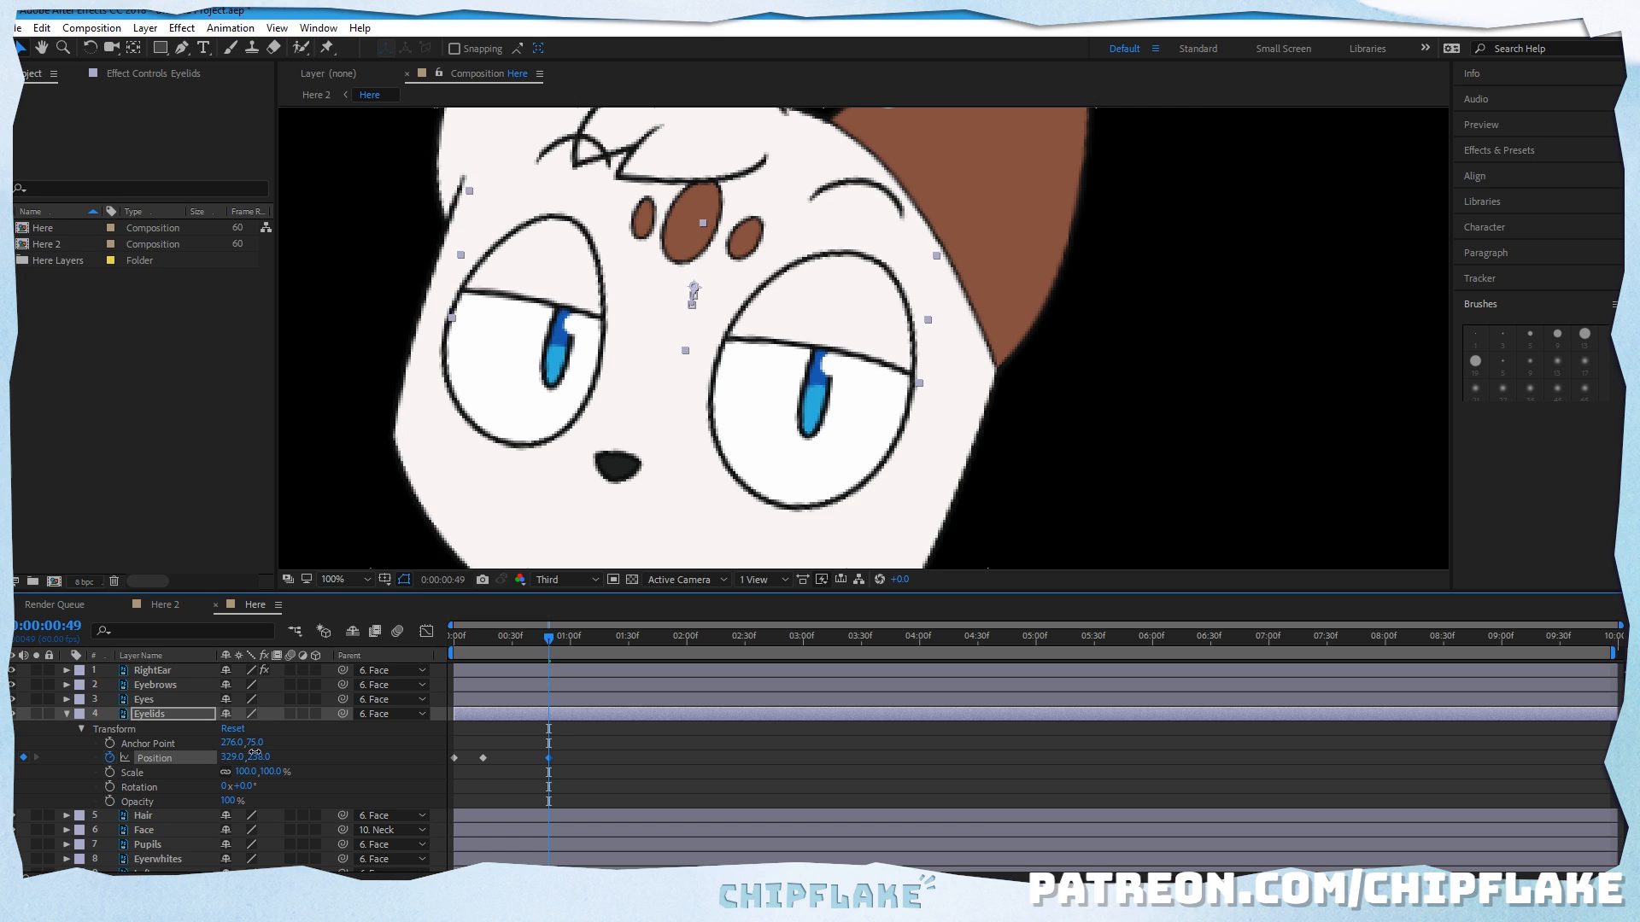
# Step: Play the eyelid animation from the start of the timeline with more of the character in view
pyautogui.press(',')
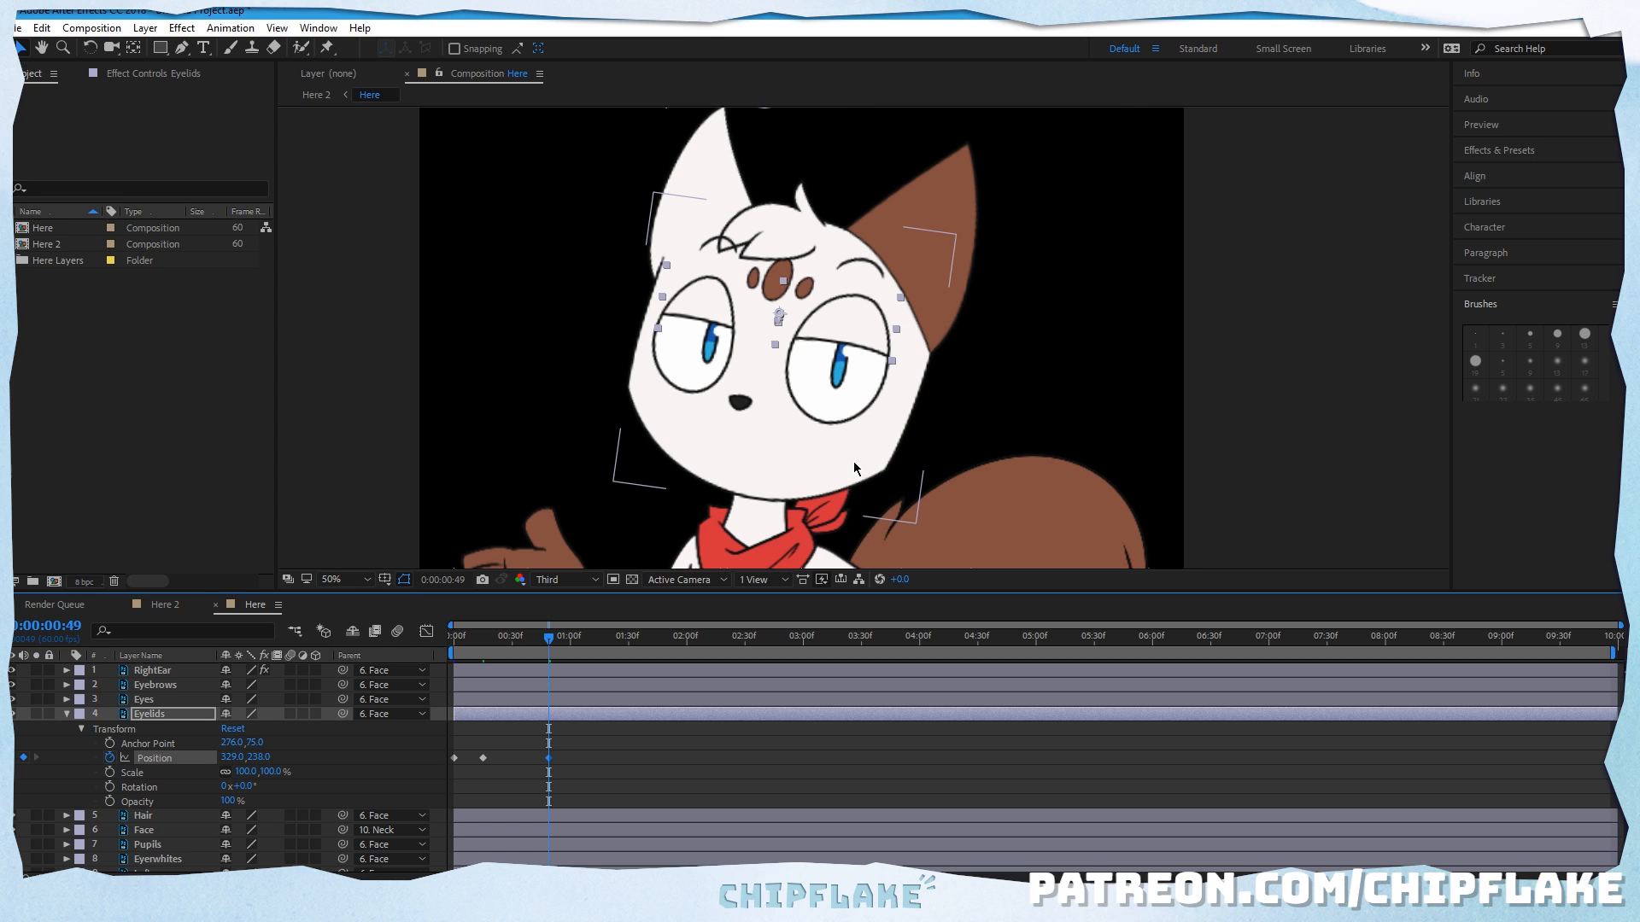
pyautogui.scroll(-1, 587, 760)
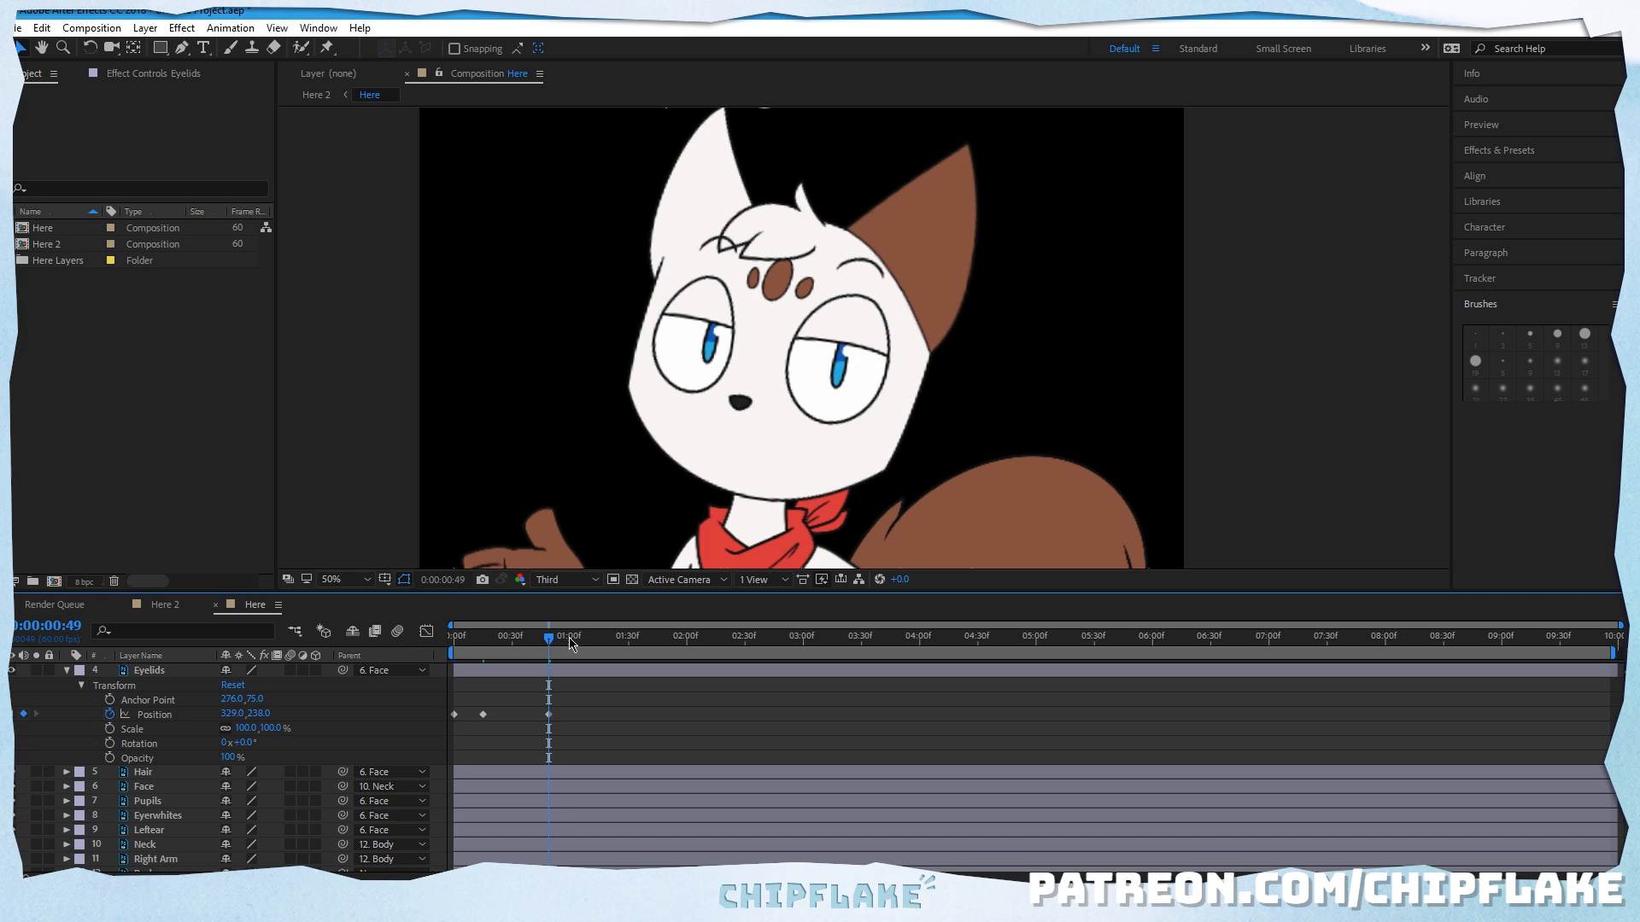
pyautogui.press('Home')
pyautogui.press('space')
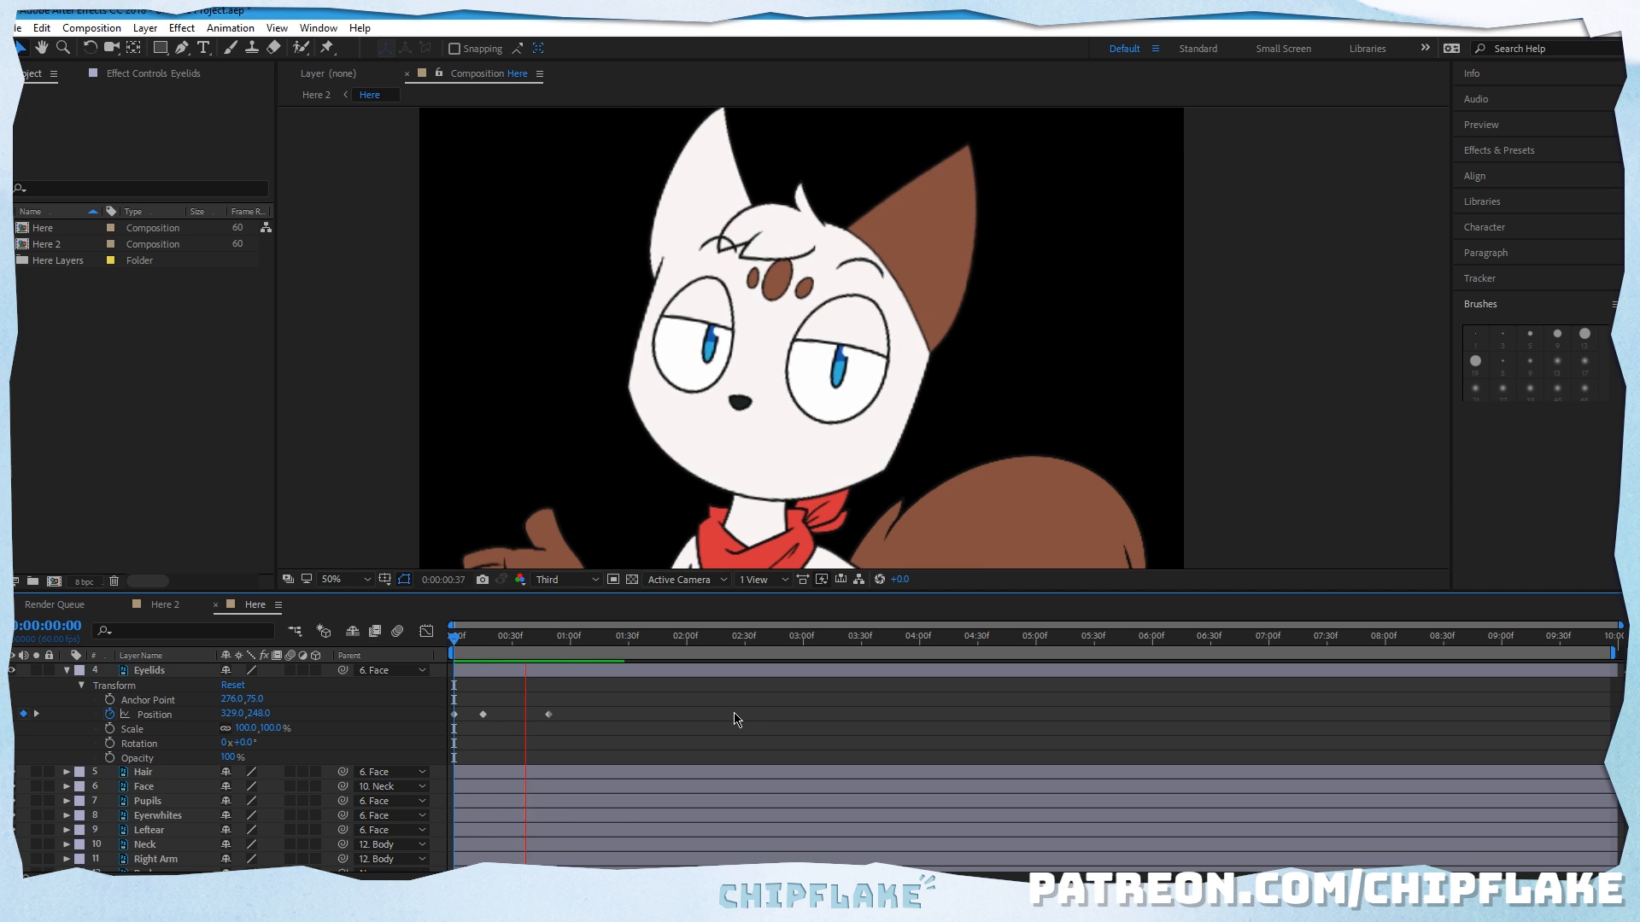
pyautogui.moveTo(569, 647); pyautogui.dragTo(366, 647)
pyautogui.press('space')
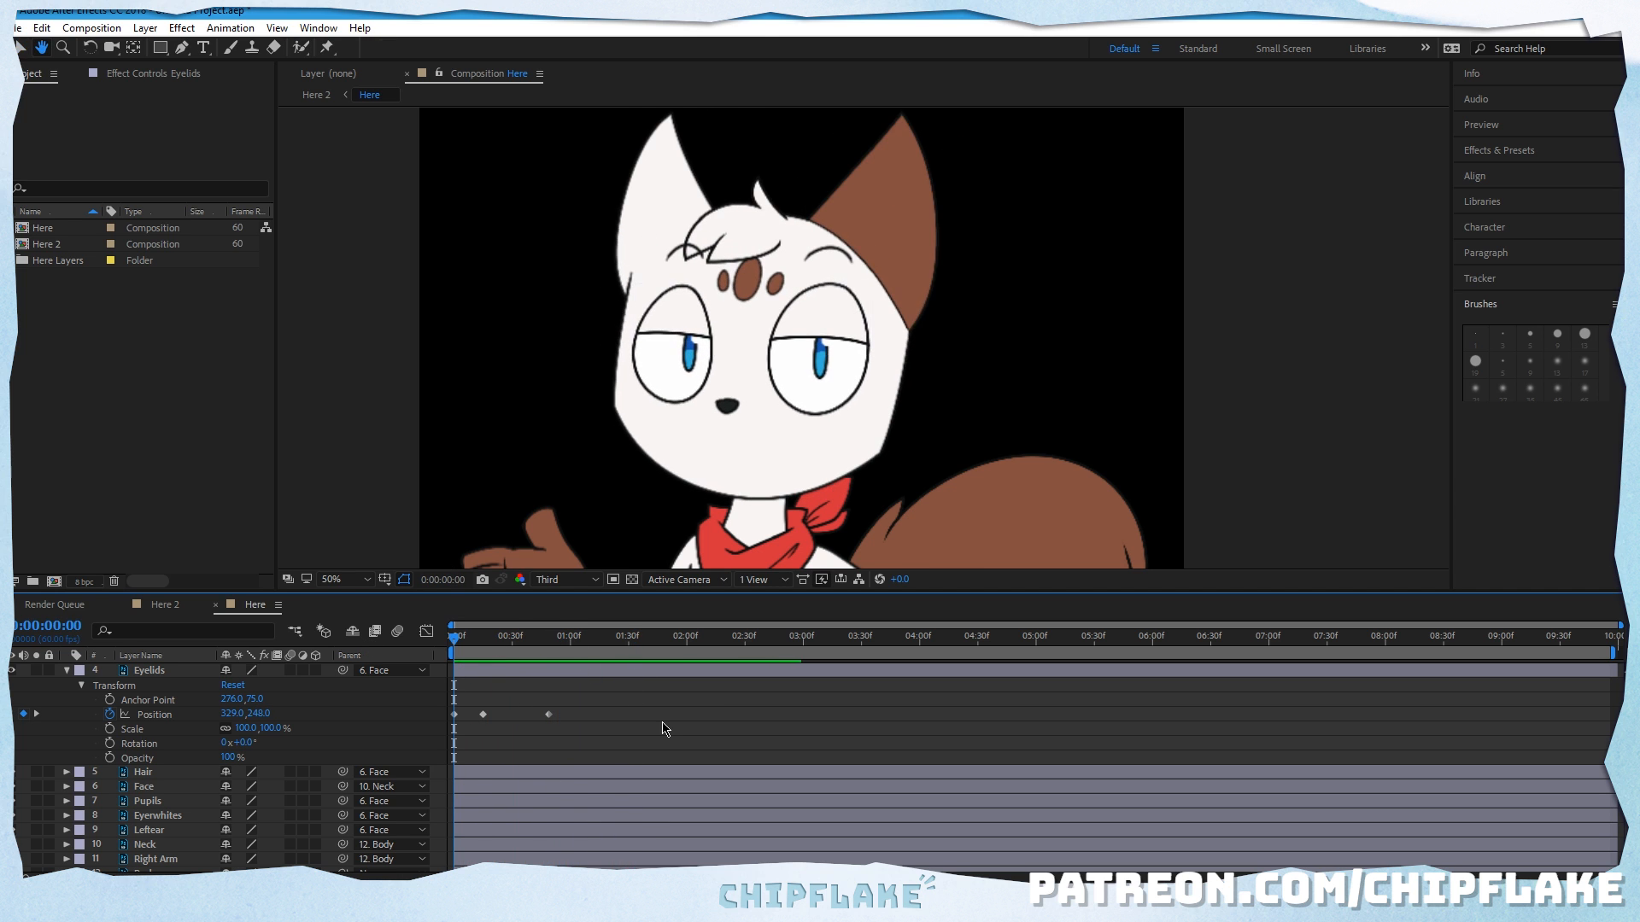
pyautogui.press('space')
# Step: Apply Easy Ease In to the last Eyelids Position keyframe, Easy Ease to the middle one and Easy Ease Out to the first
pyautogui.rightClick(548, 714)
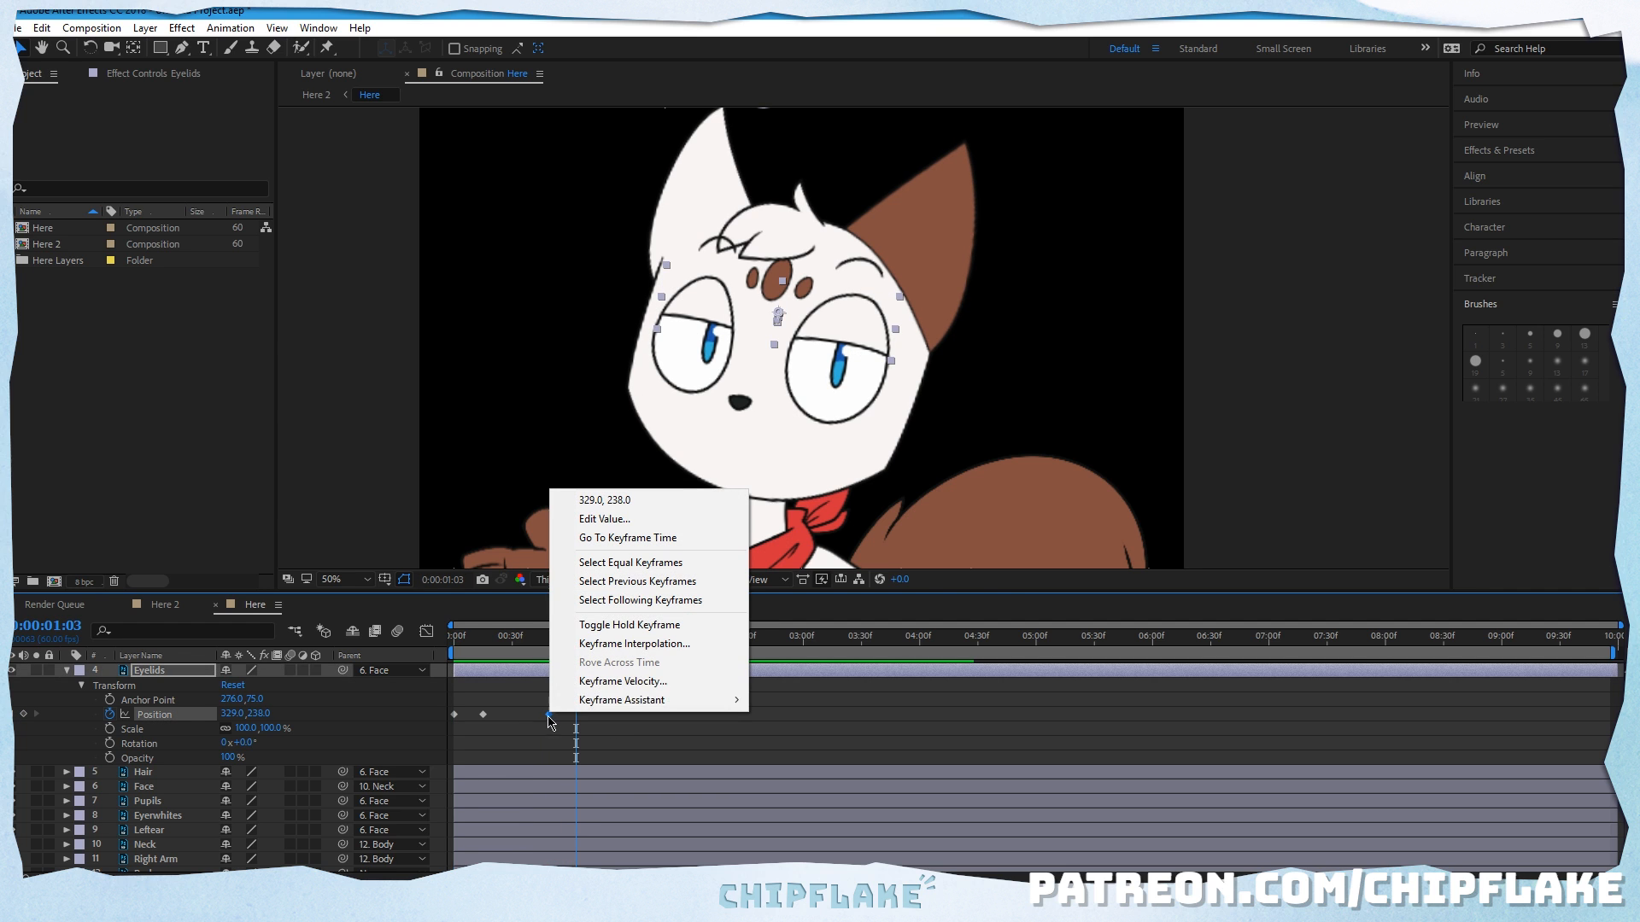
pyautogui.moveTo(587, 700)
pyautogui.click(410, 775)
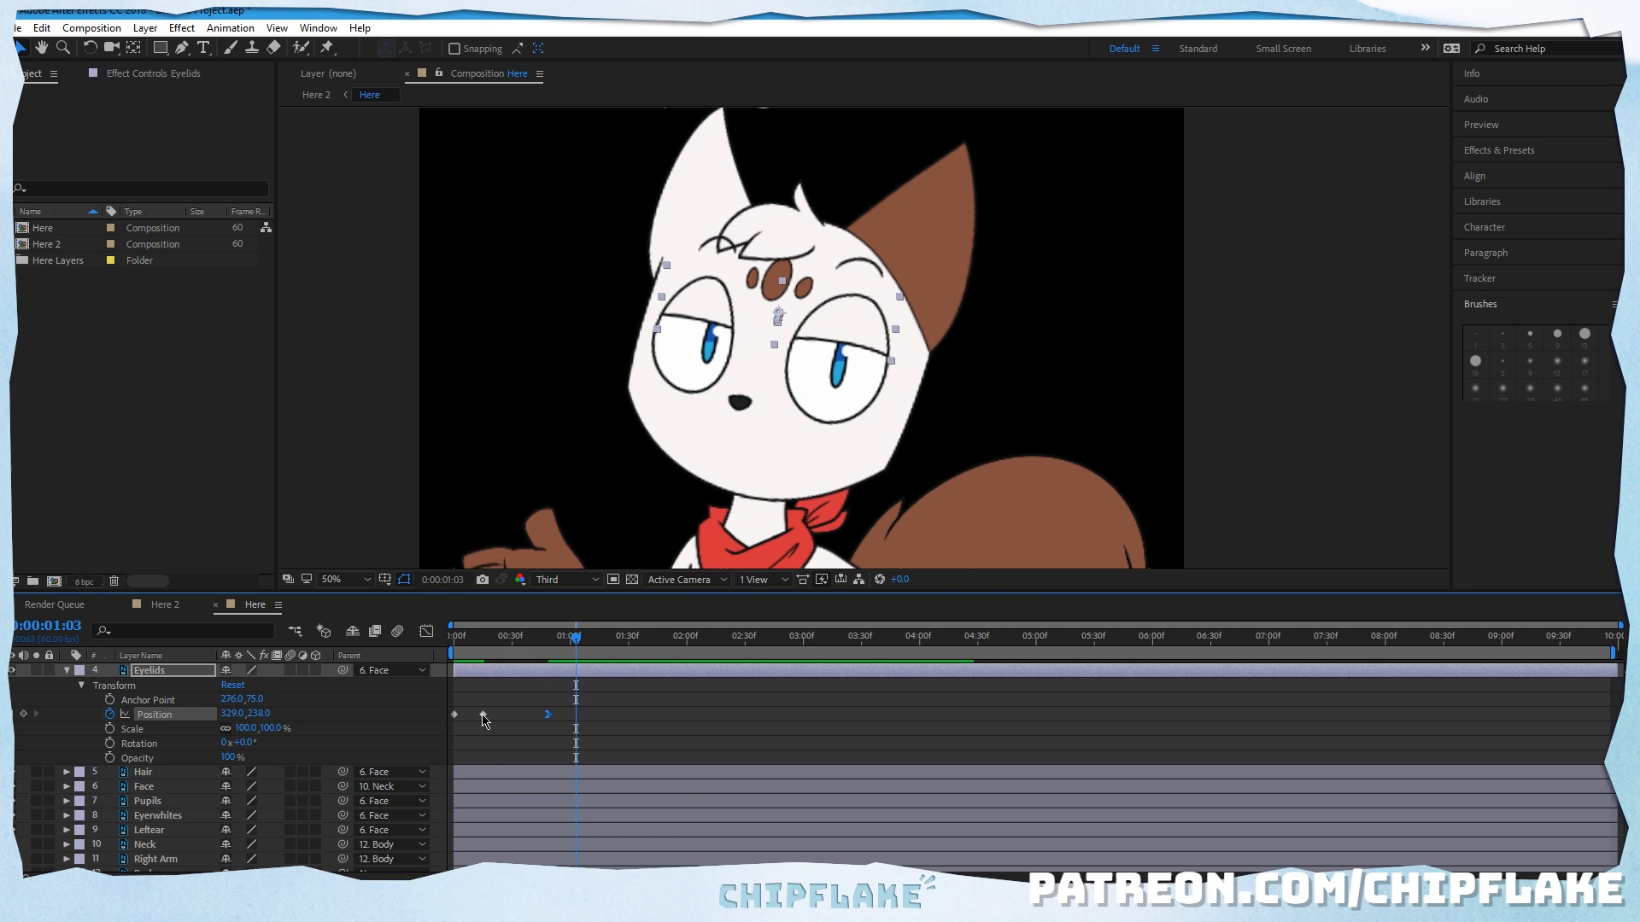
pyautogui.rightClick(484, 714)
pyautogui.moveTo(530, 696)
pyautogui.click(427, 761)
pyautogui.rightClick(454, 713)
pyautogui.click(401, 790)
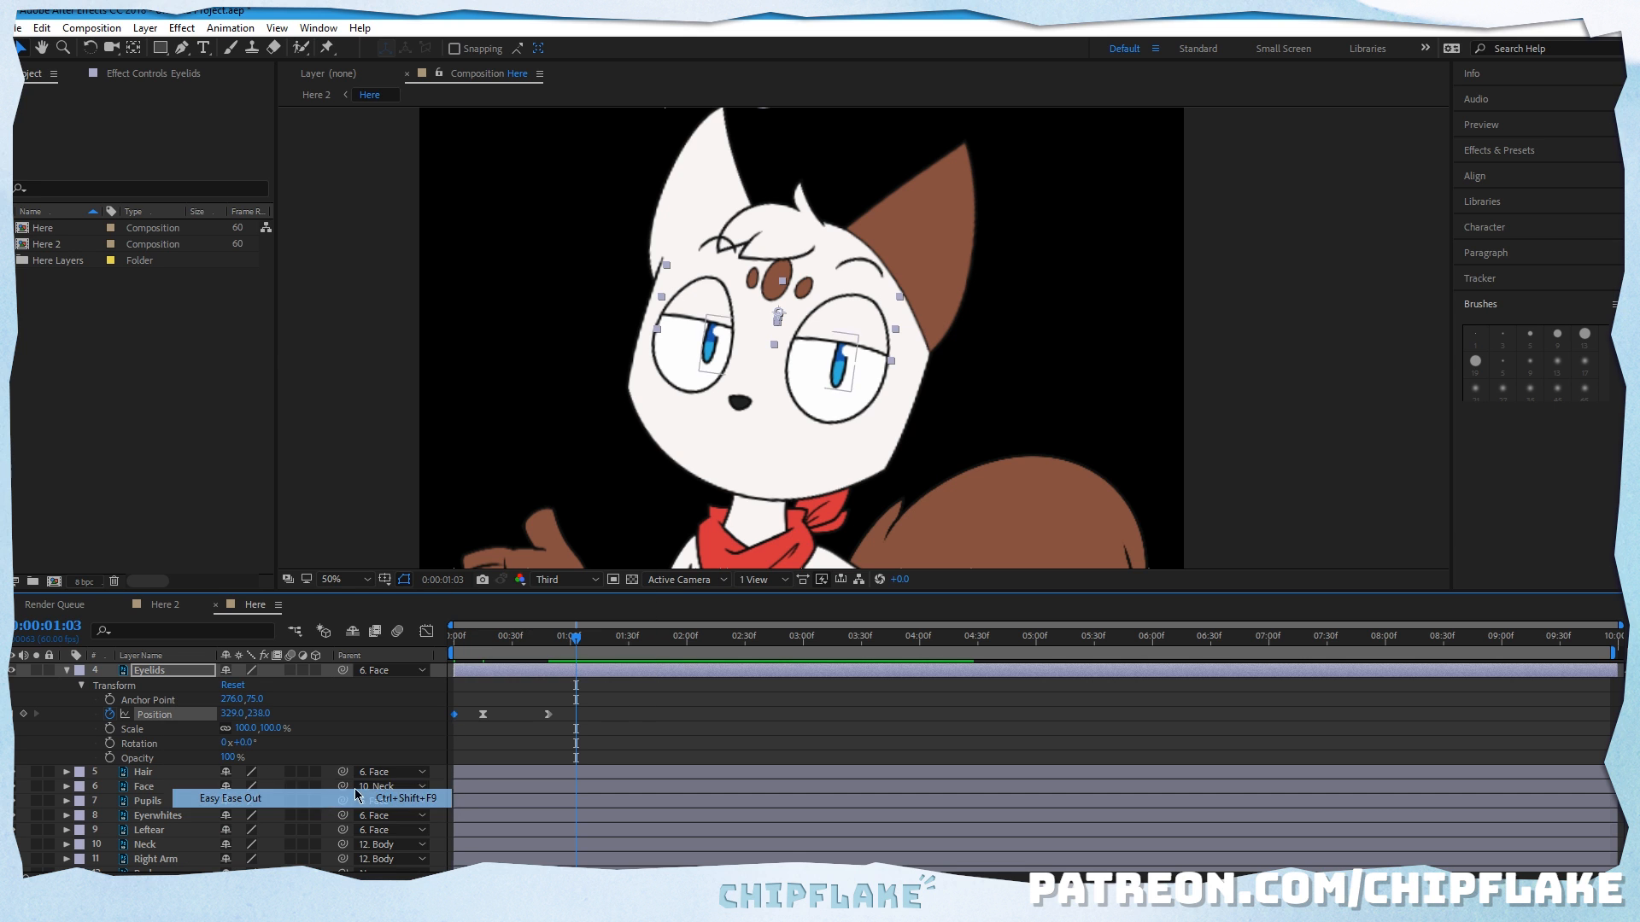
# Step: Preview the eased eyelid motion from the start of the timeline
pyautogui.press('Home')
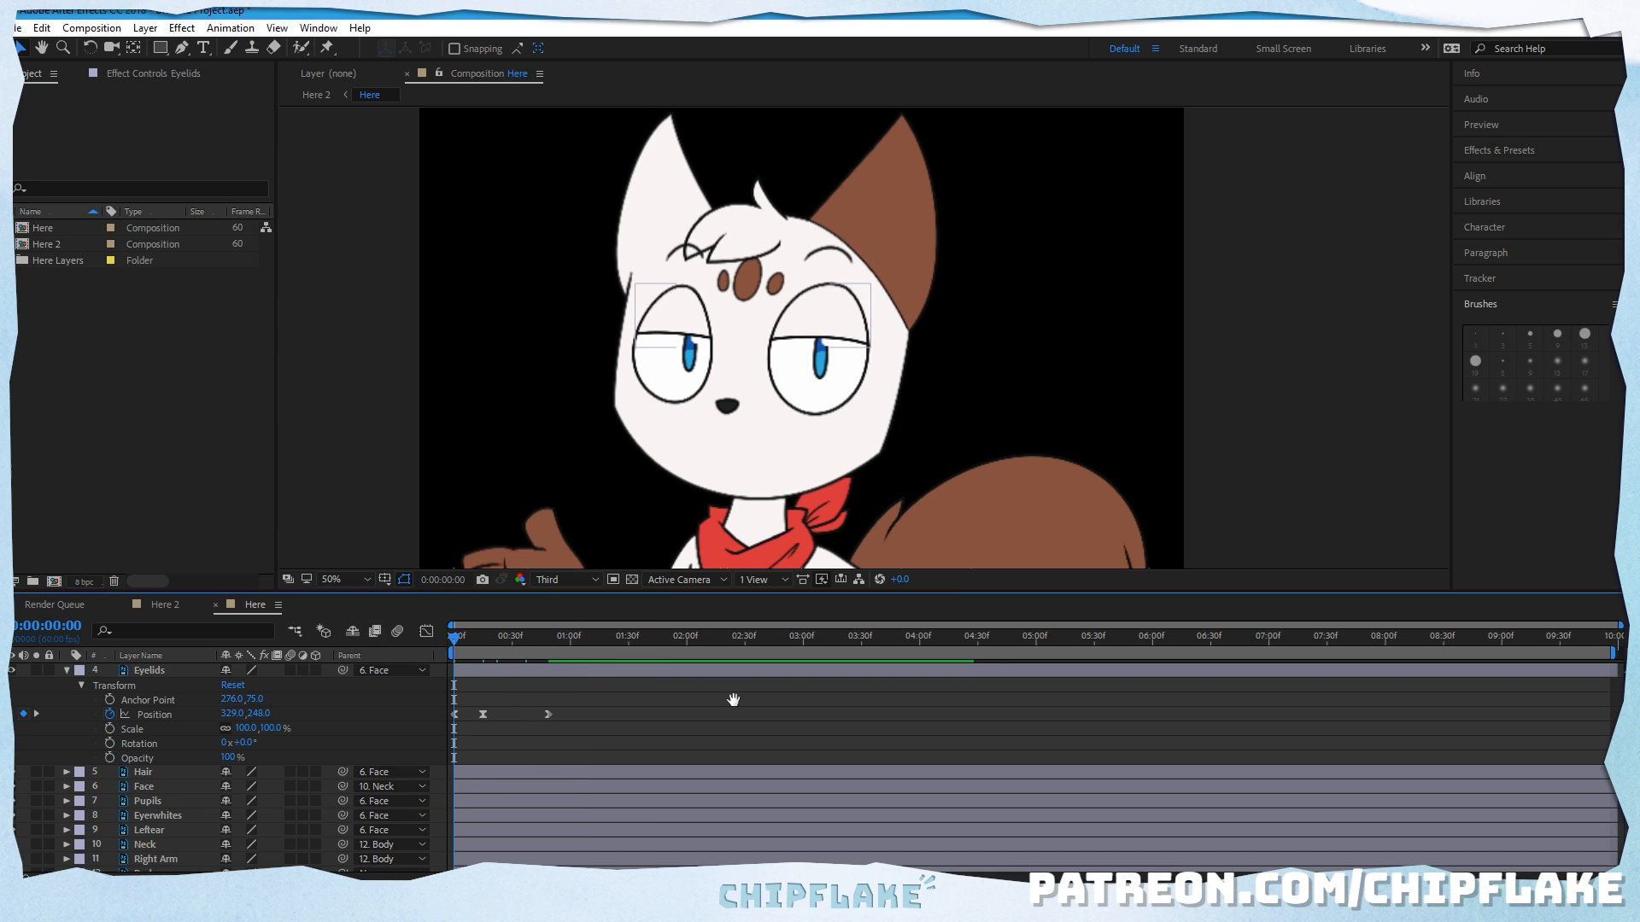
pyautogui.press('space')
pyautogui.press('space')
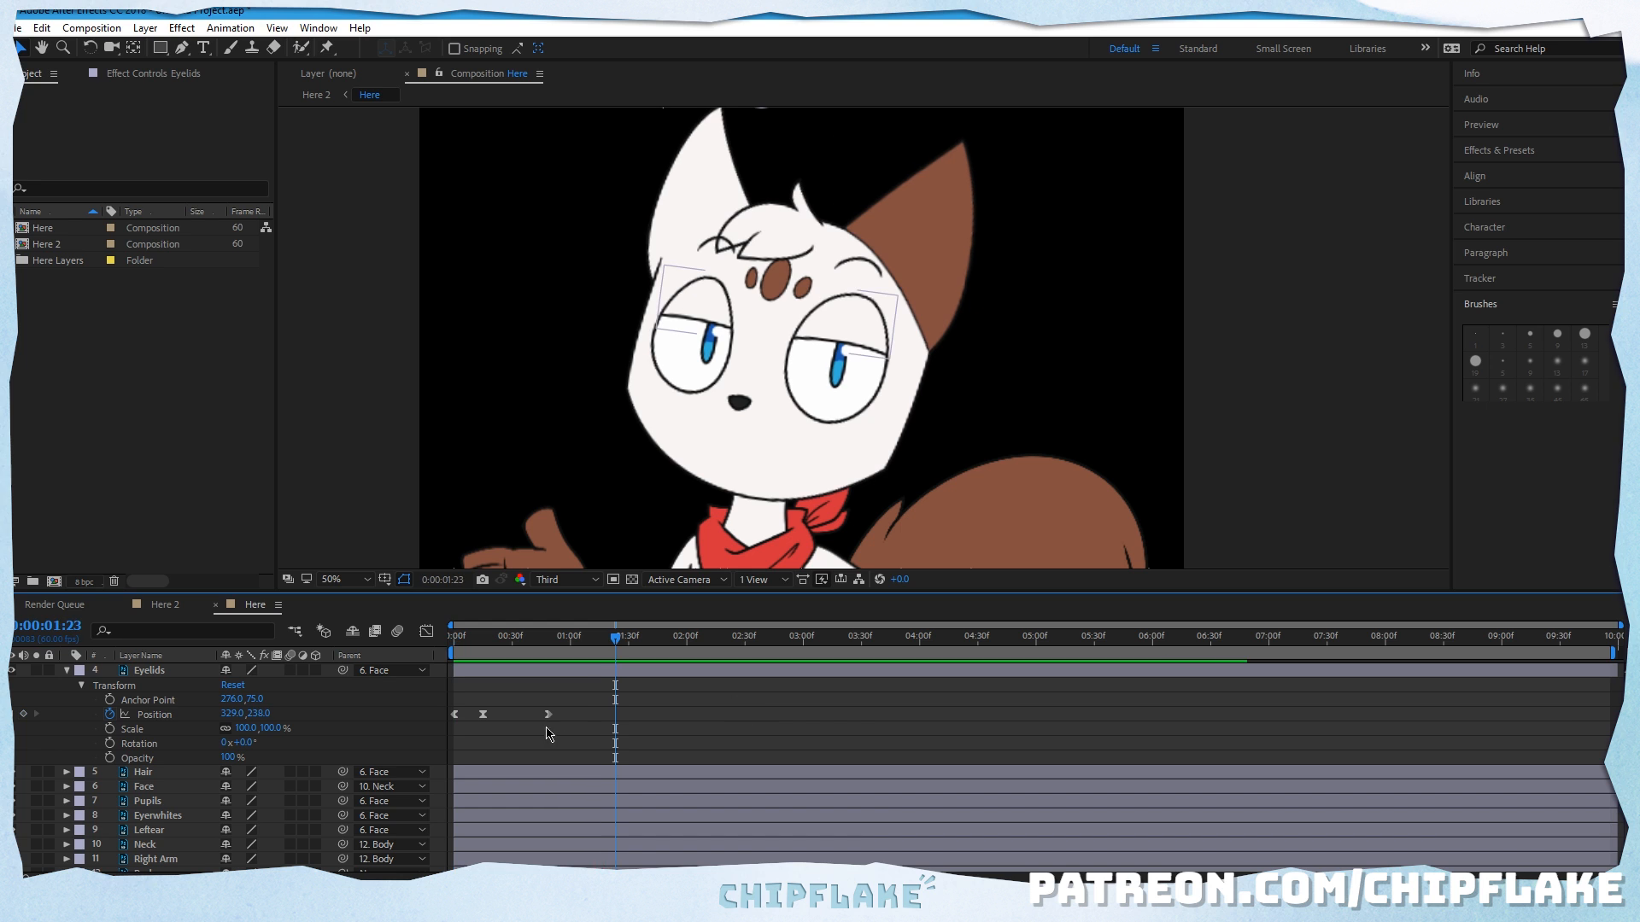
# Step: Move the last Eyelids Position keyframe earlier to about frame 40 and replay the animation from the start
pyautogui.moveTo(547, 715); pyautogui.dragTo(530, 716)
pyautogui.press('Home')
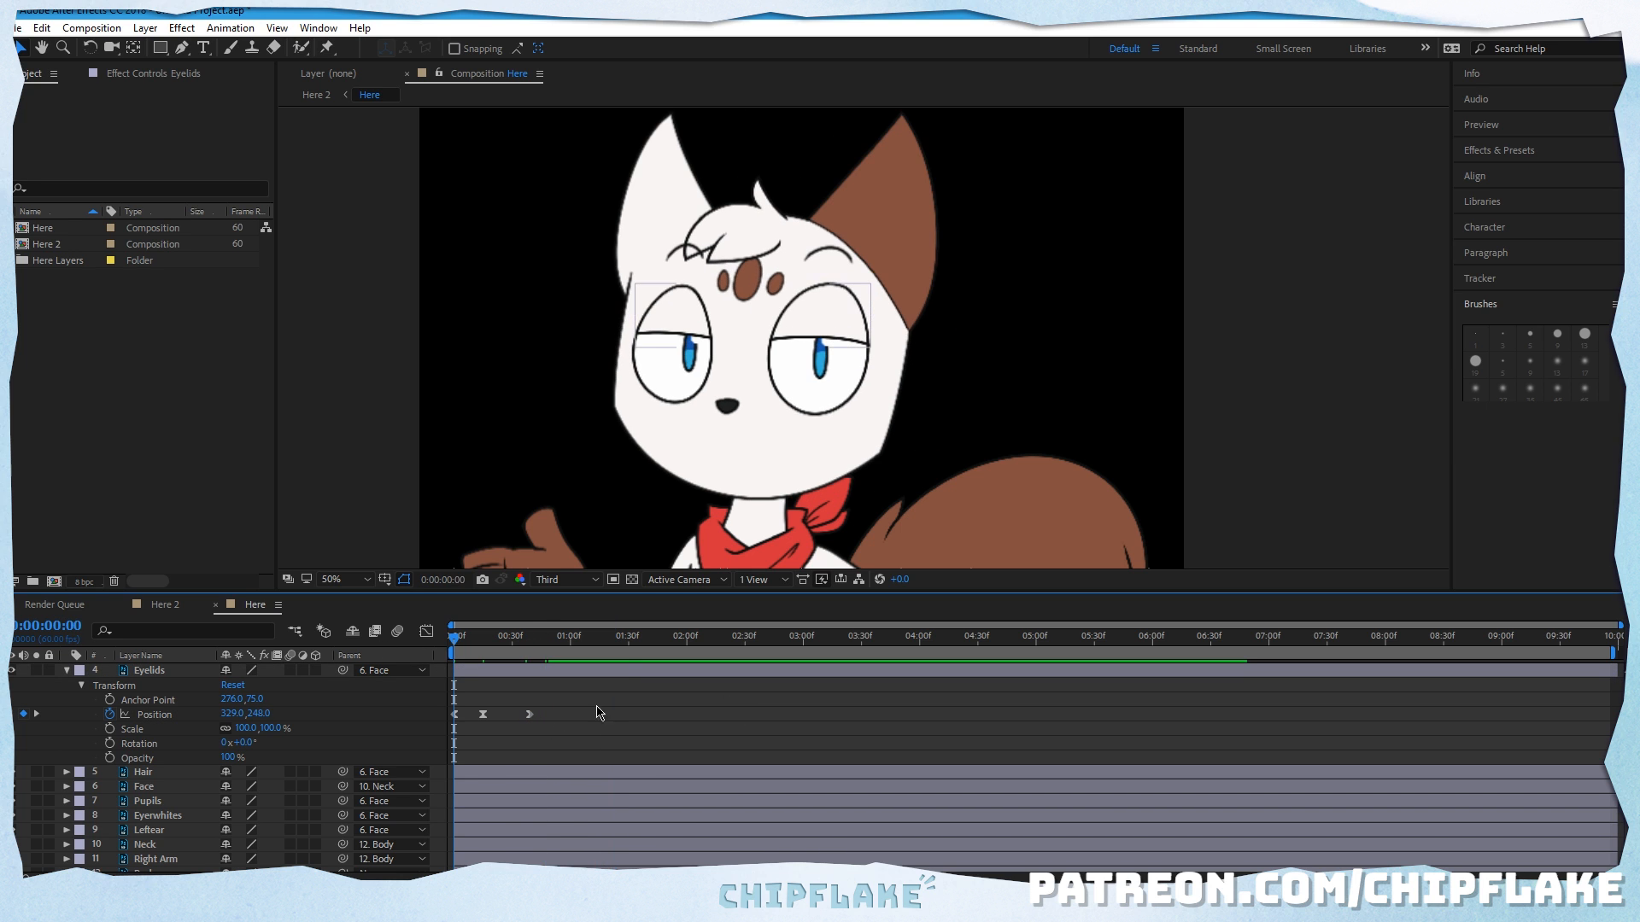
pyautogui.press('space')
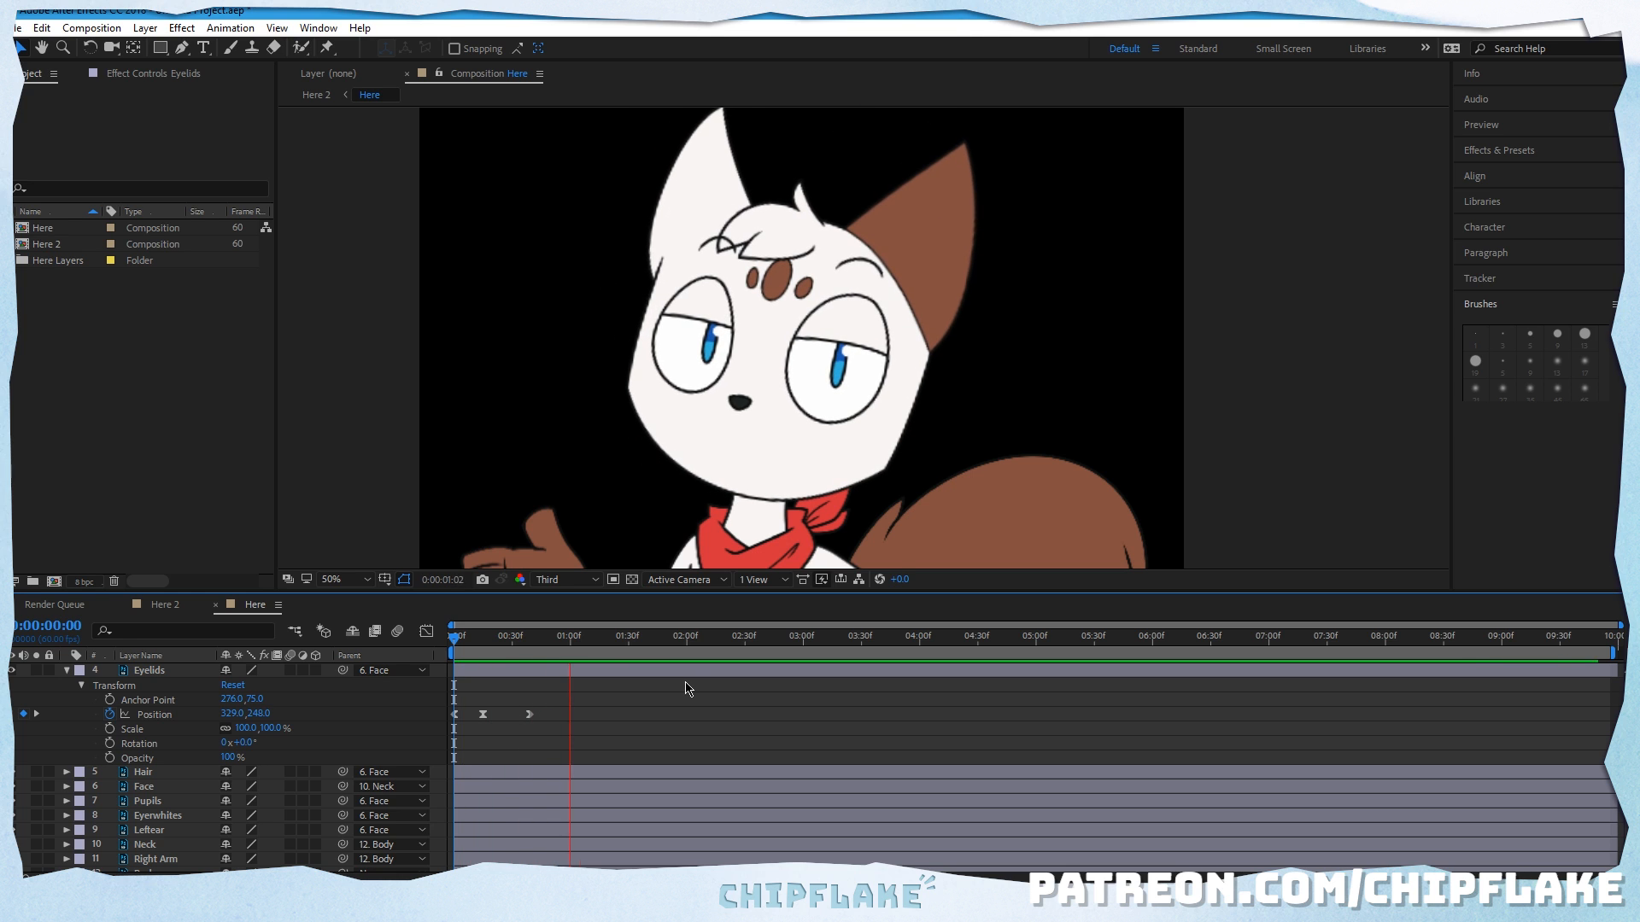
pyautogui.press('space')
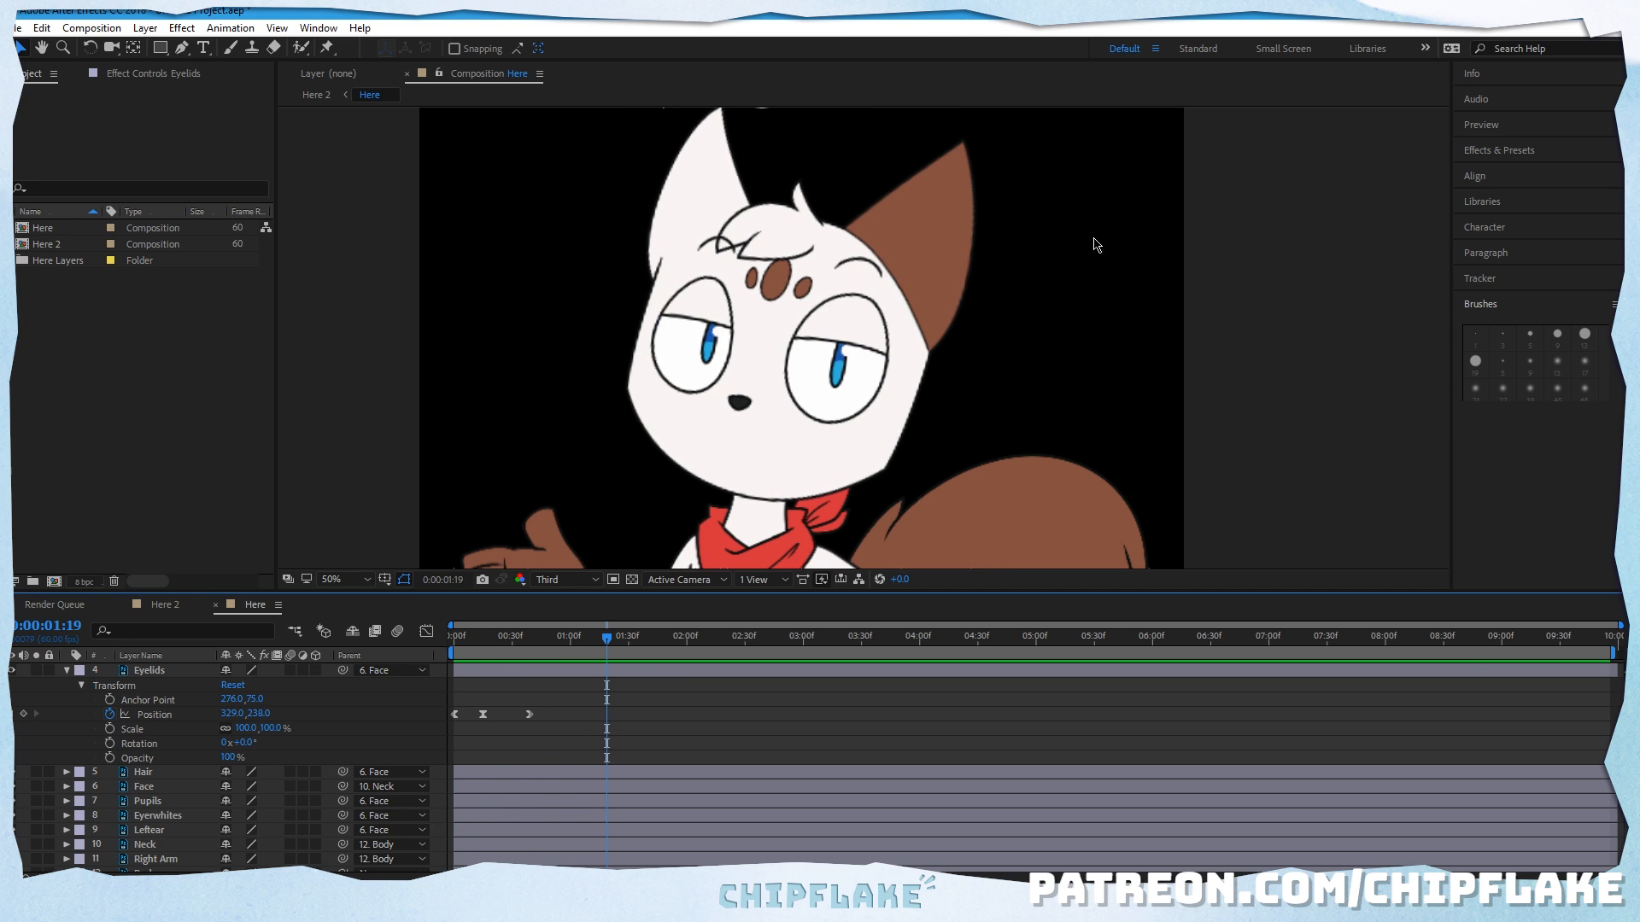
# Step: Return the playhead to the start of the timeline and collapse the Eyelids layer's properties
pyautogui.press(',')
pyautogui.press('.')
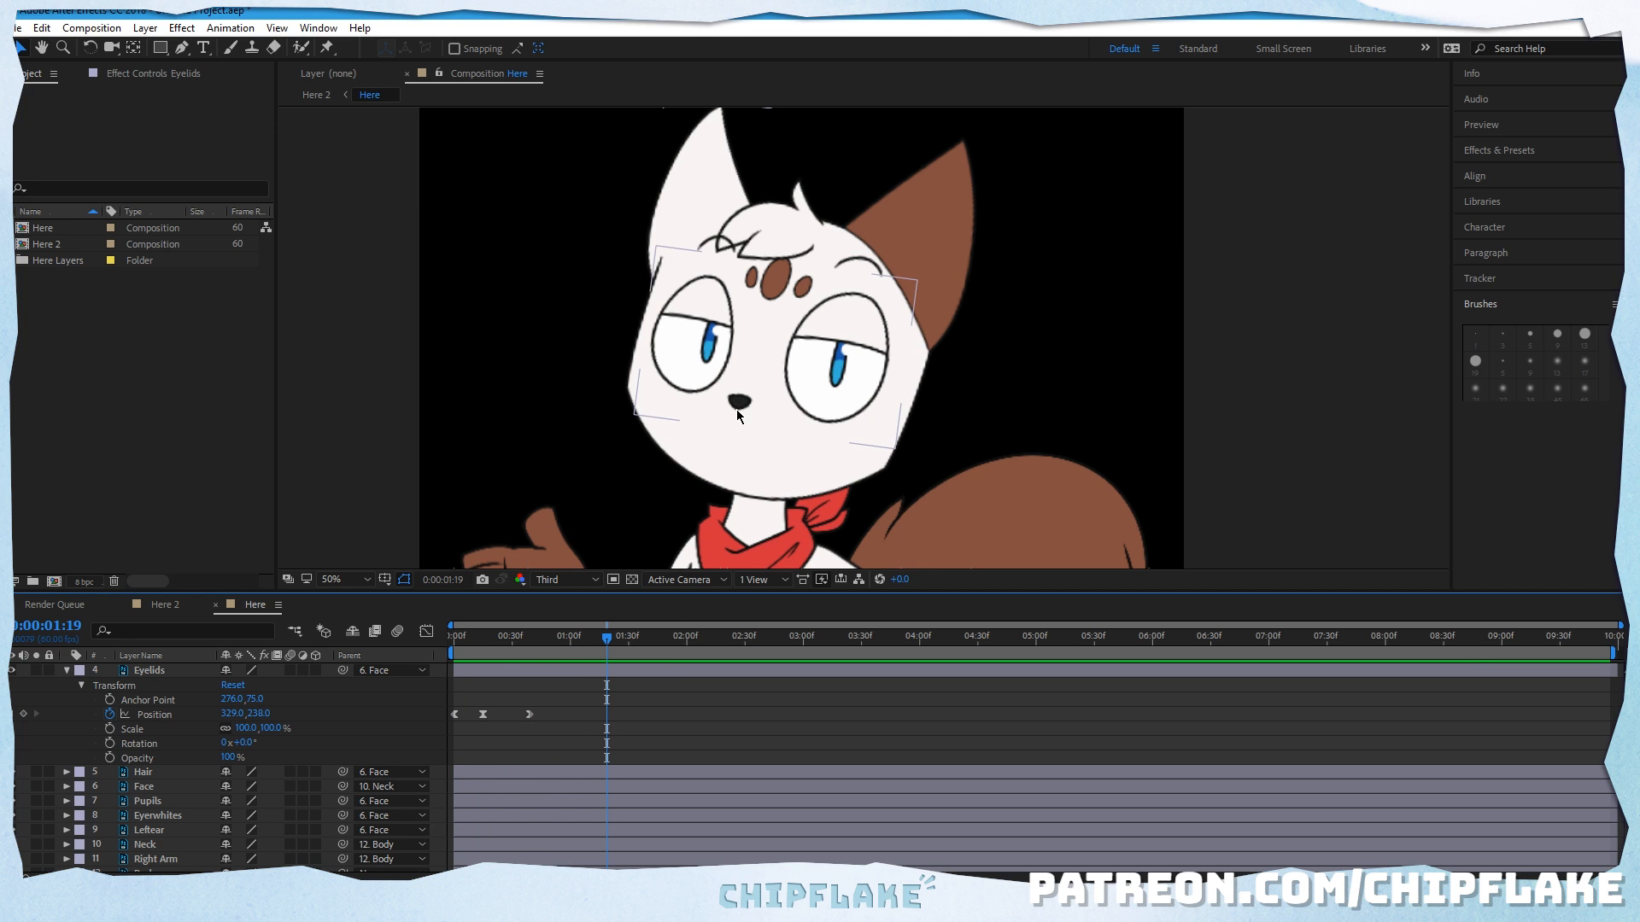
pyautogui.click(1228, 424)
pyautogui.moveTo(570, 624); pyautogui.dragTo(498, 658)
pyautogui.click(741, 389)
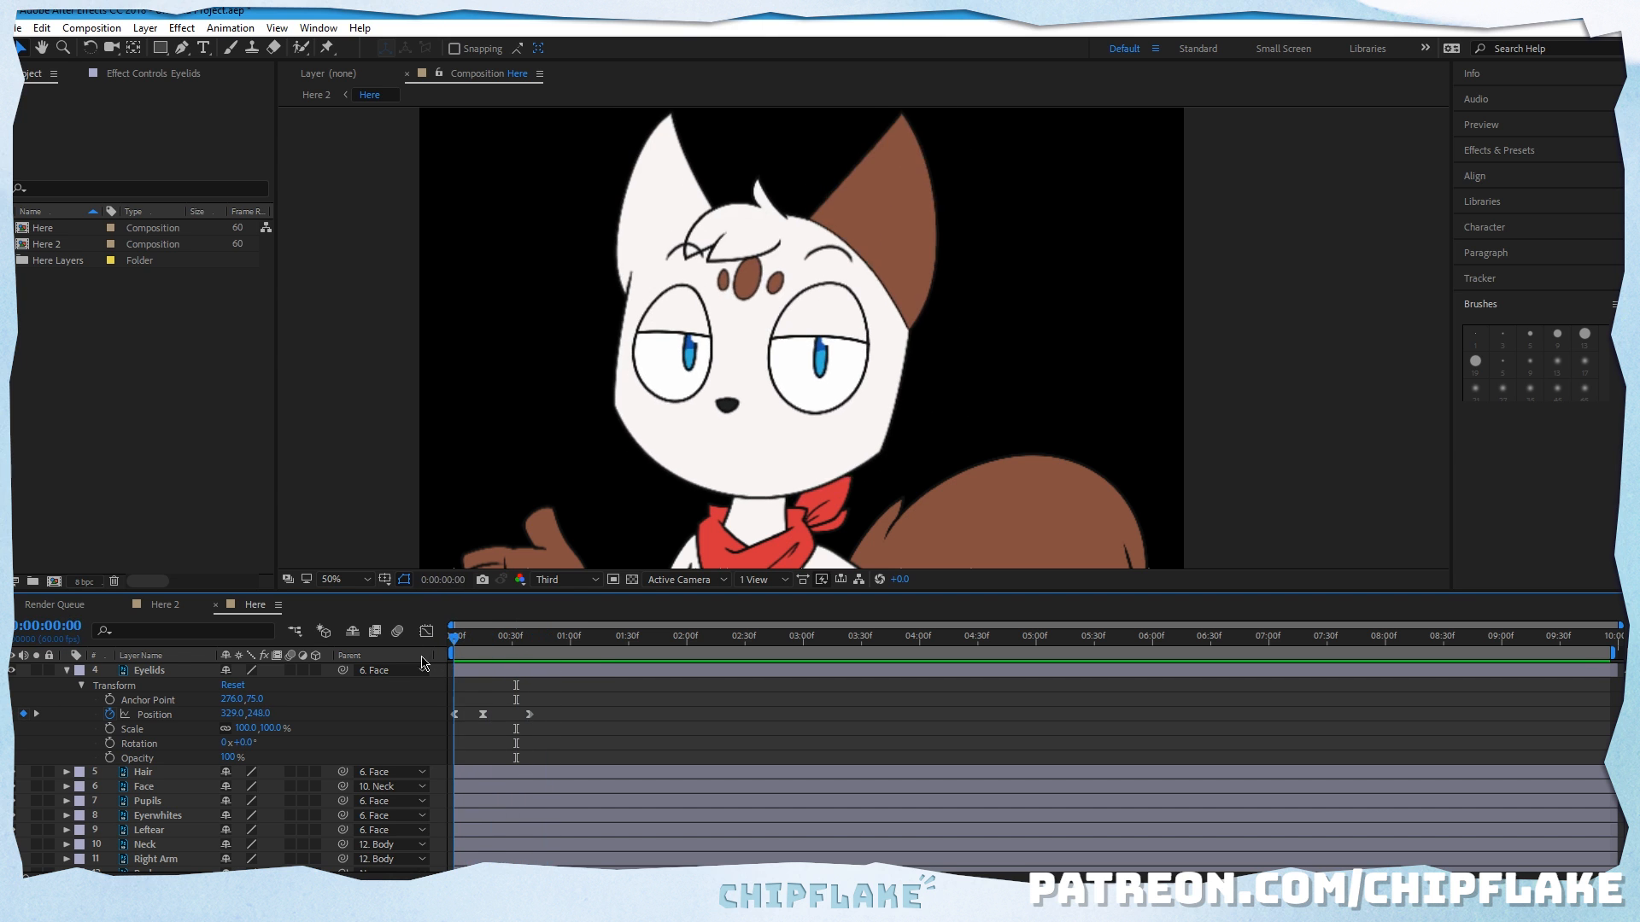
pyautogui.click(67, 672)
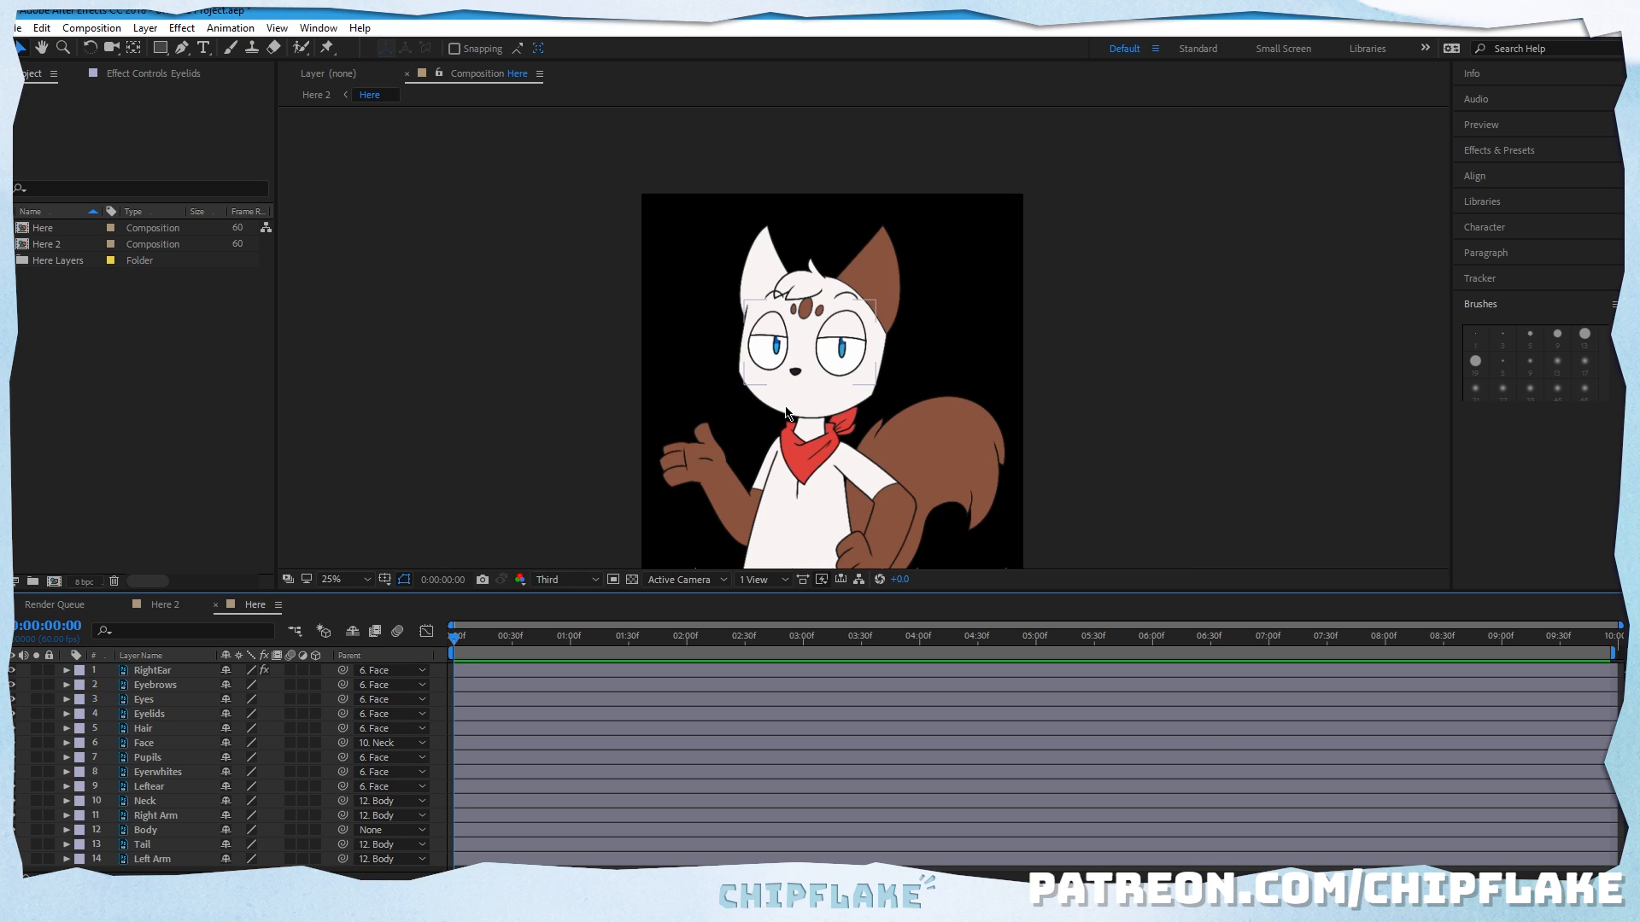
pyautogui.press(',')
pyautogui.press('.')
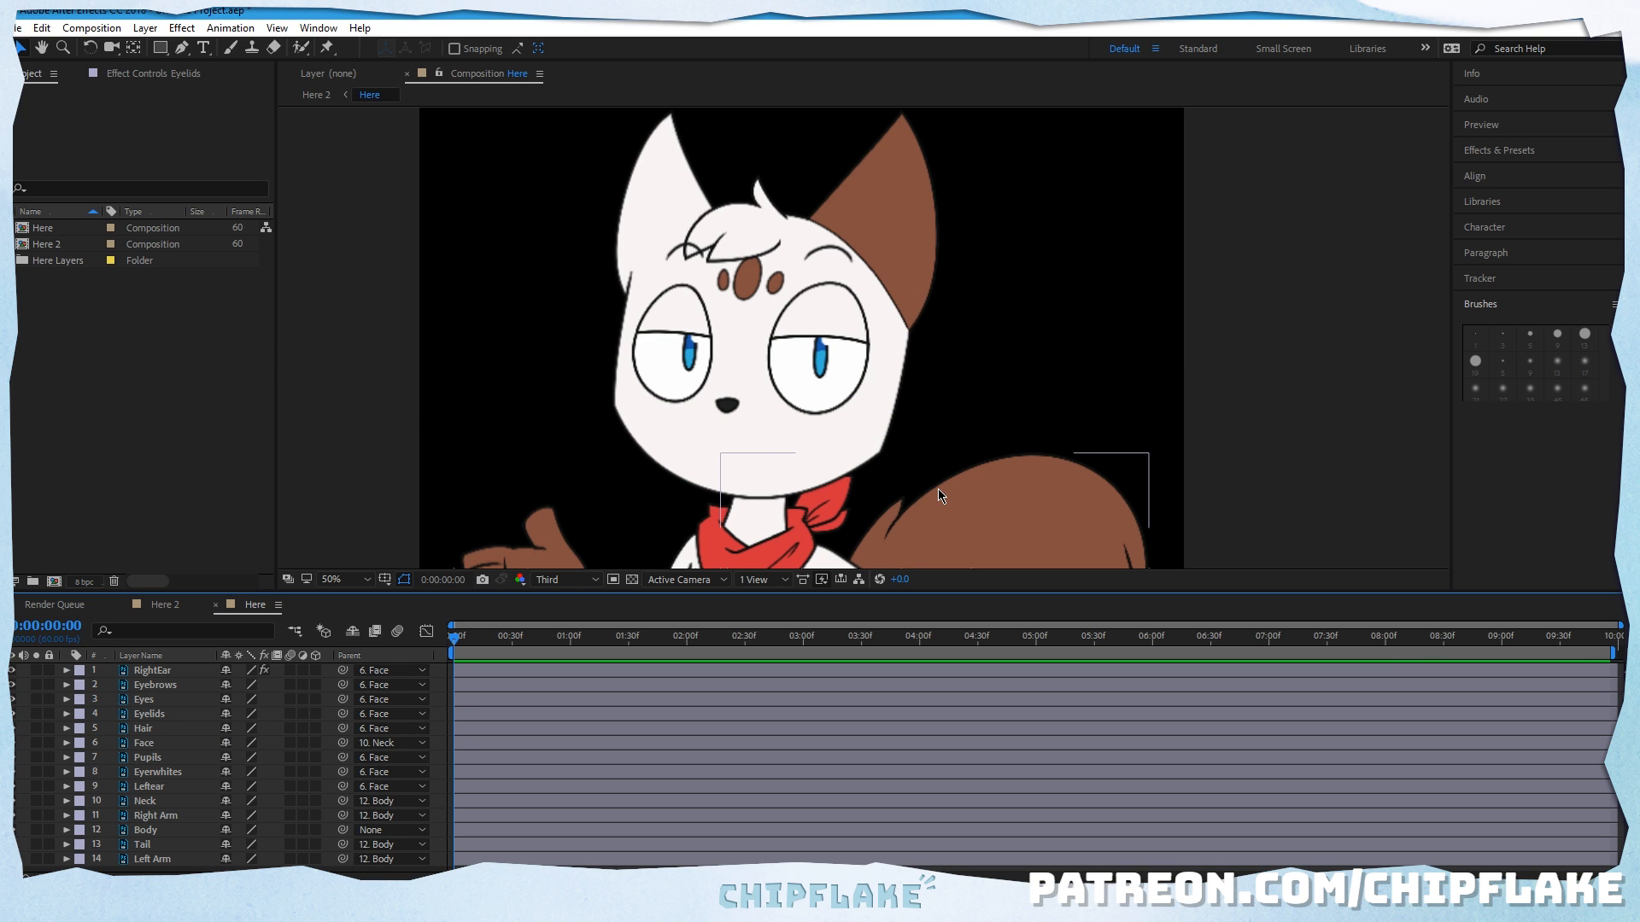